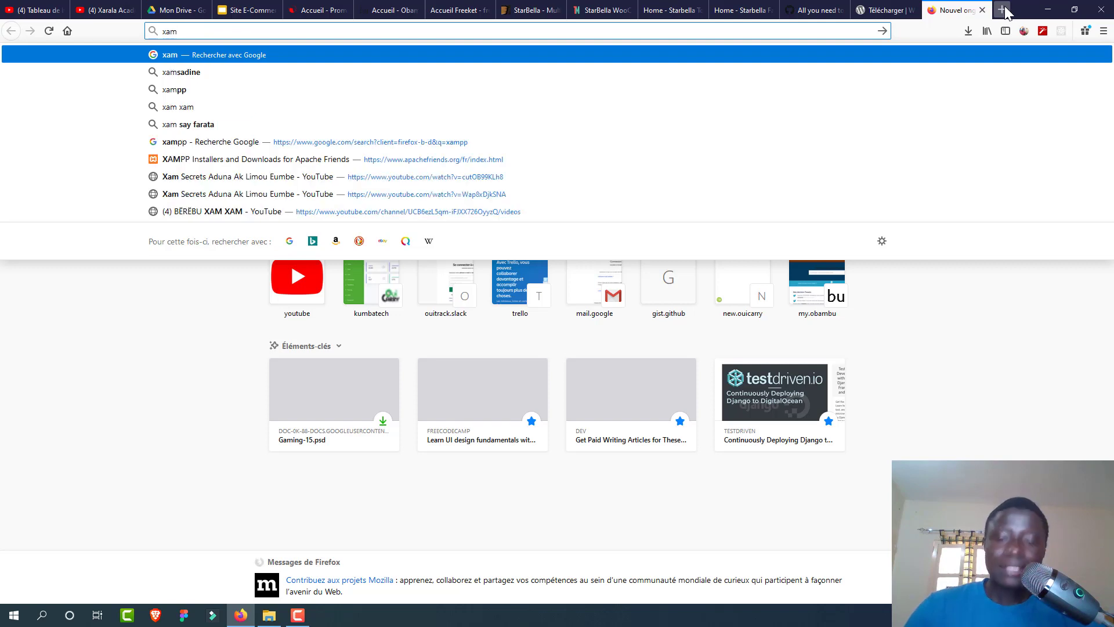
Step: Load the apachefriends.org XAMPP Installers and Downloads page from the address-bar suggestion
type("pp")
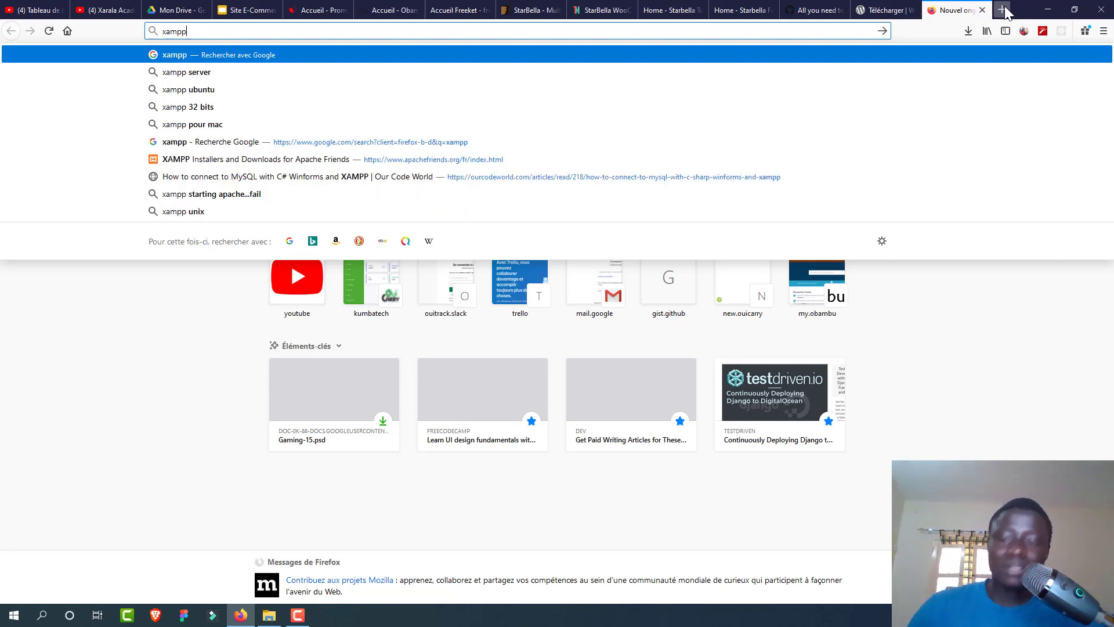
key("Down")
key("Down")
key("Down")
key("Down")
key("Down")
key("Down")
key("Return")
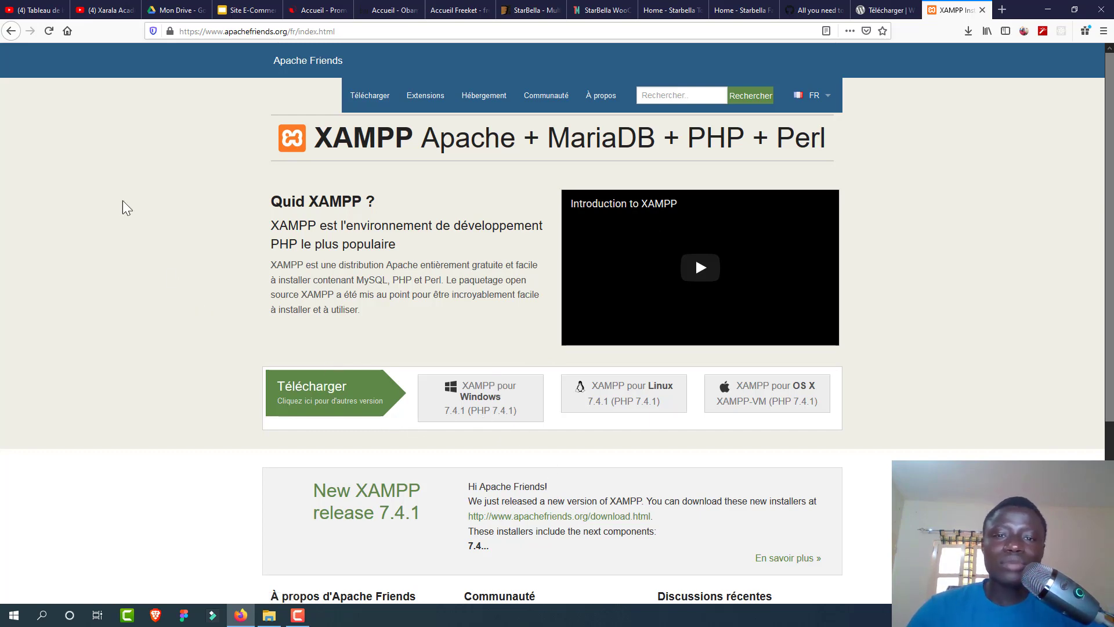
Step: Select the XAMPP heading and description text, then bring up the Downloads folder maximized
triple_click(33, 157)
triple_click(155, 253)
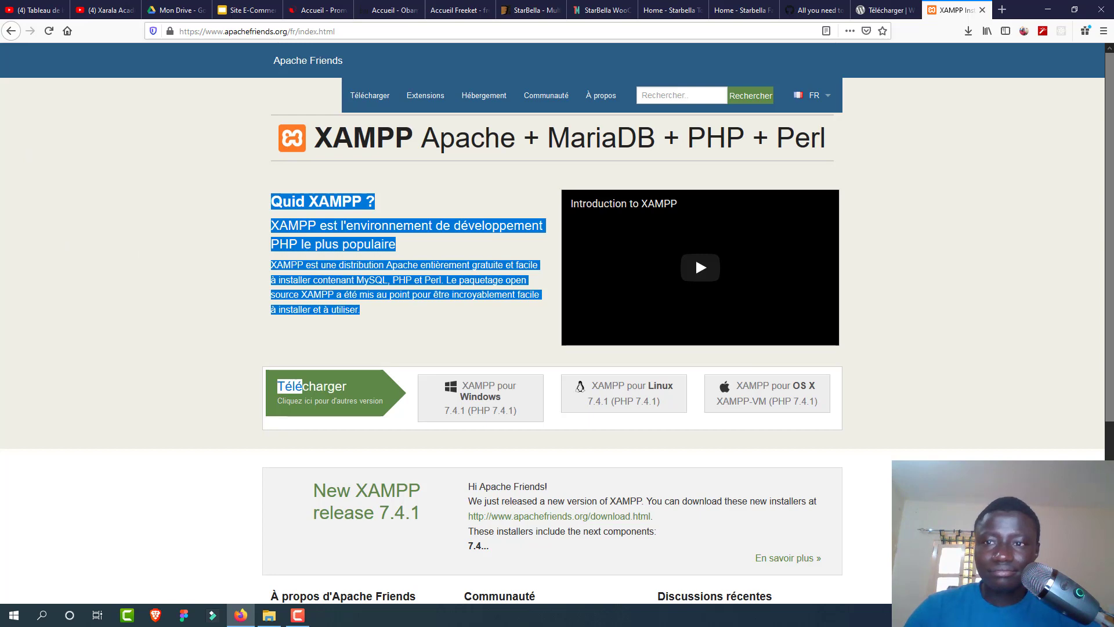
key("alt+Tab")
double_click(880, 134)
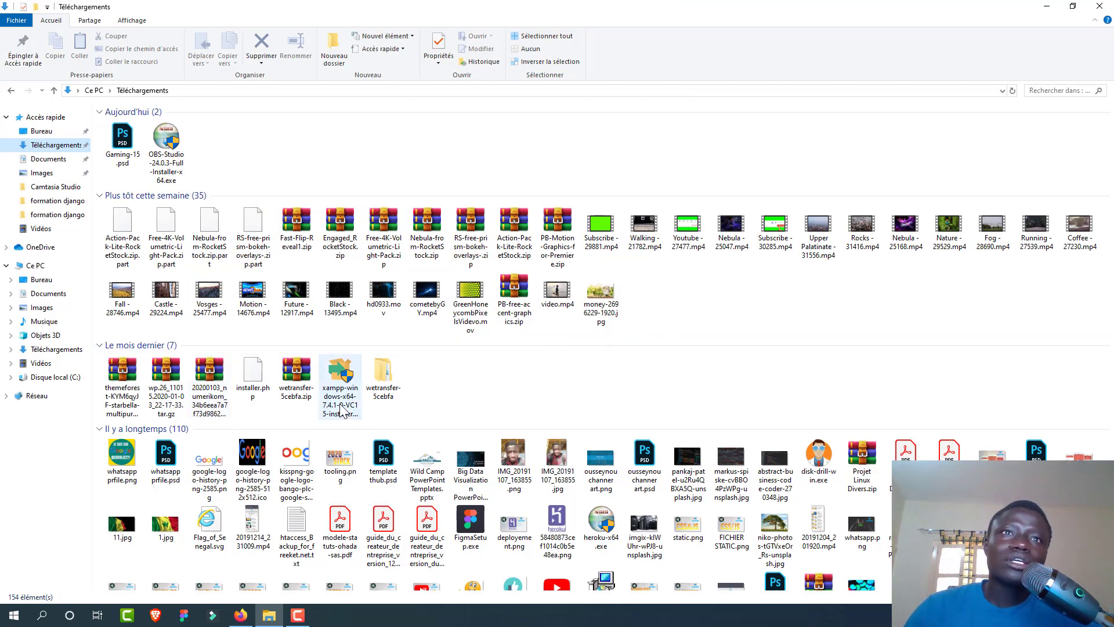
Step: Open C:\xampp in File Explorer, then return to Firefox's WordPress 5.3.2 download tab
left_click(342, 376)
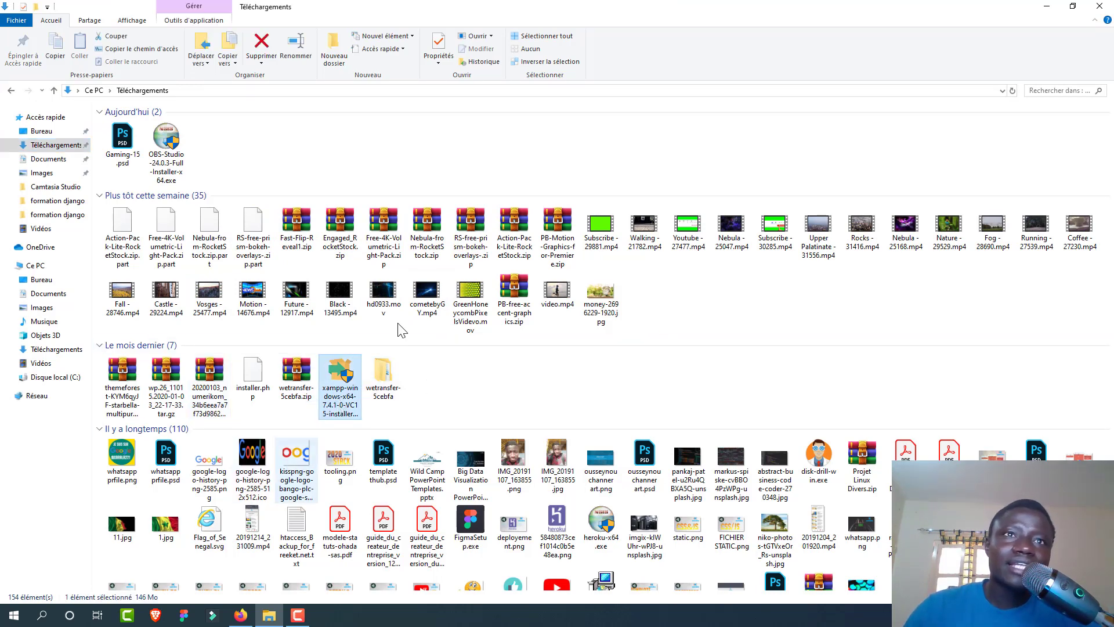
left_click(57, 376)
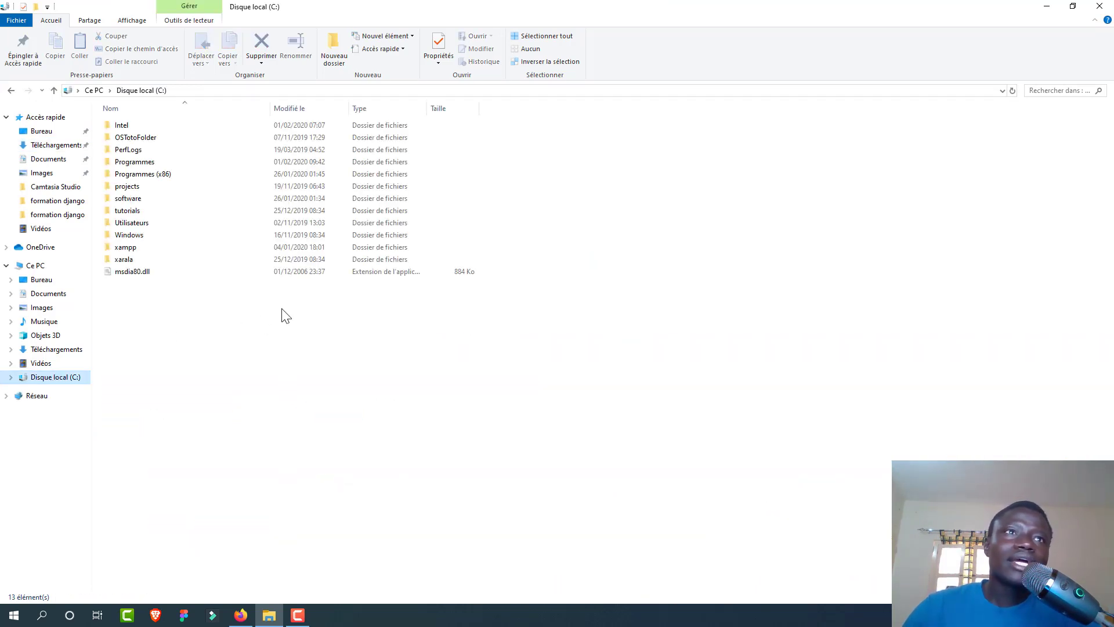
left_click(164, 246)
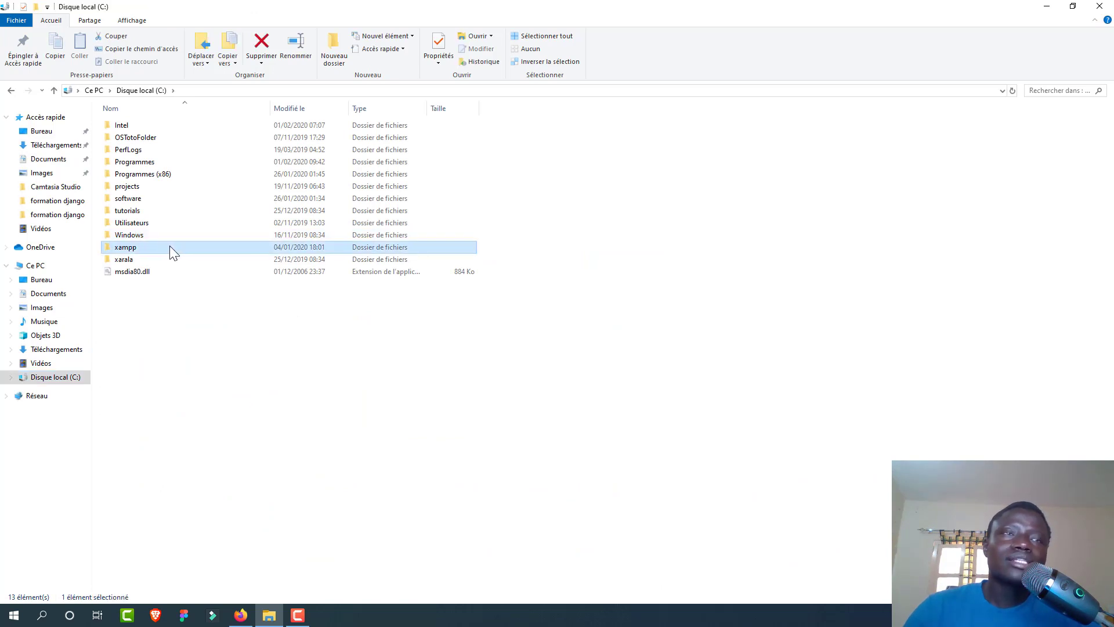
double_click(200, 245)
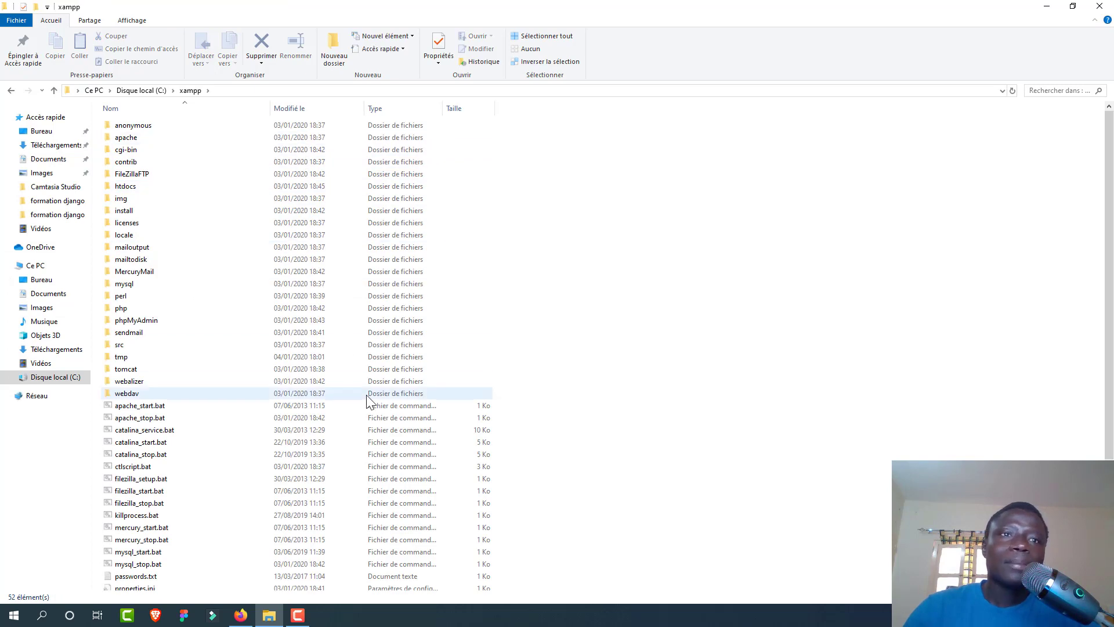
left_click(249, 617)
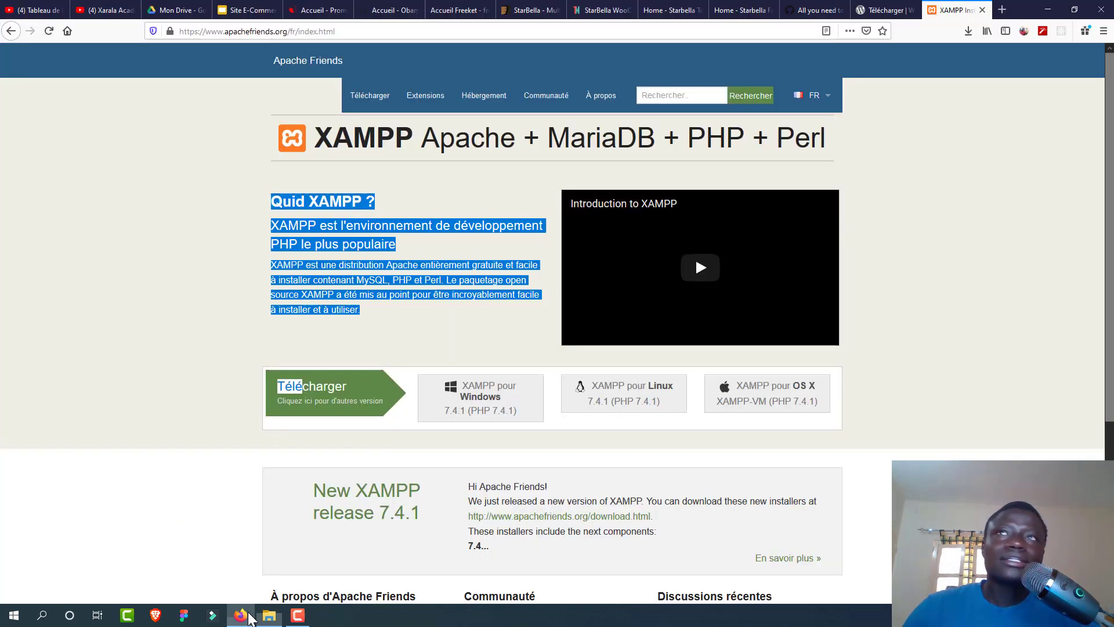
left_click(904, 11)
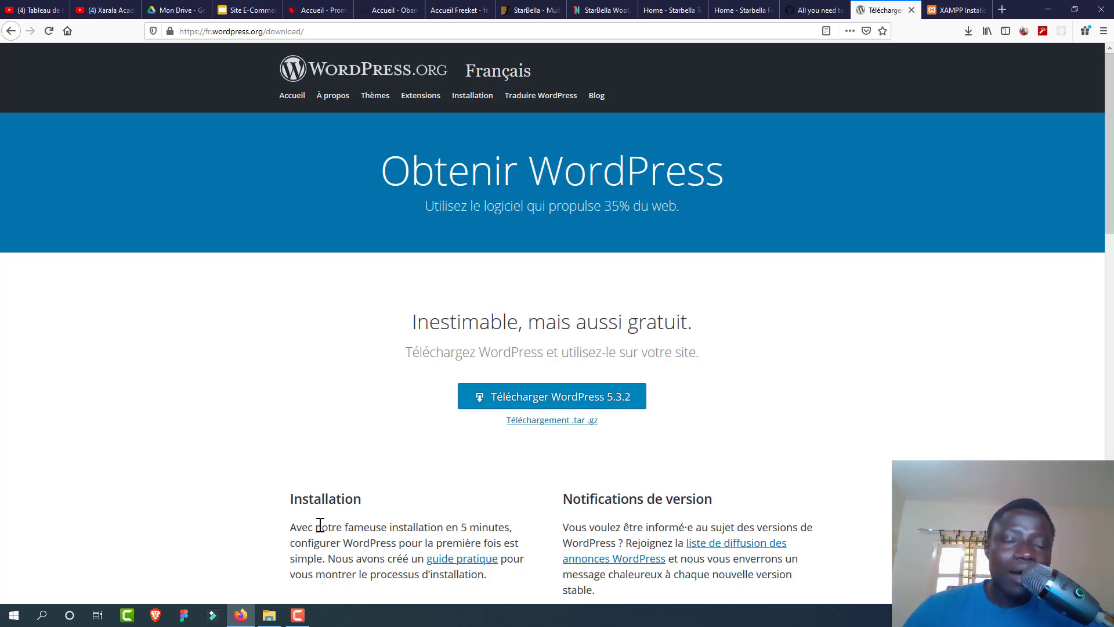
left_click(269, 616)
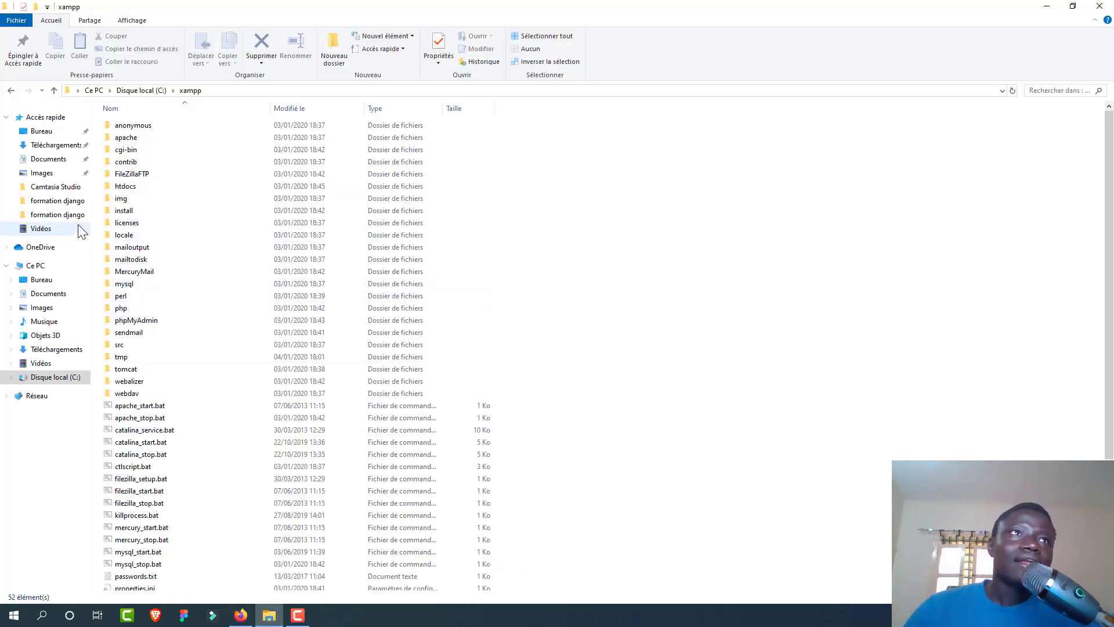
left_click(56, 145)
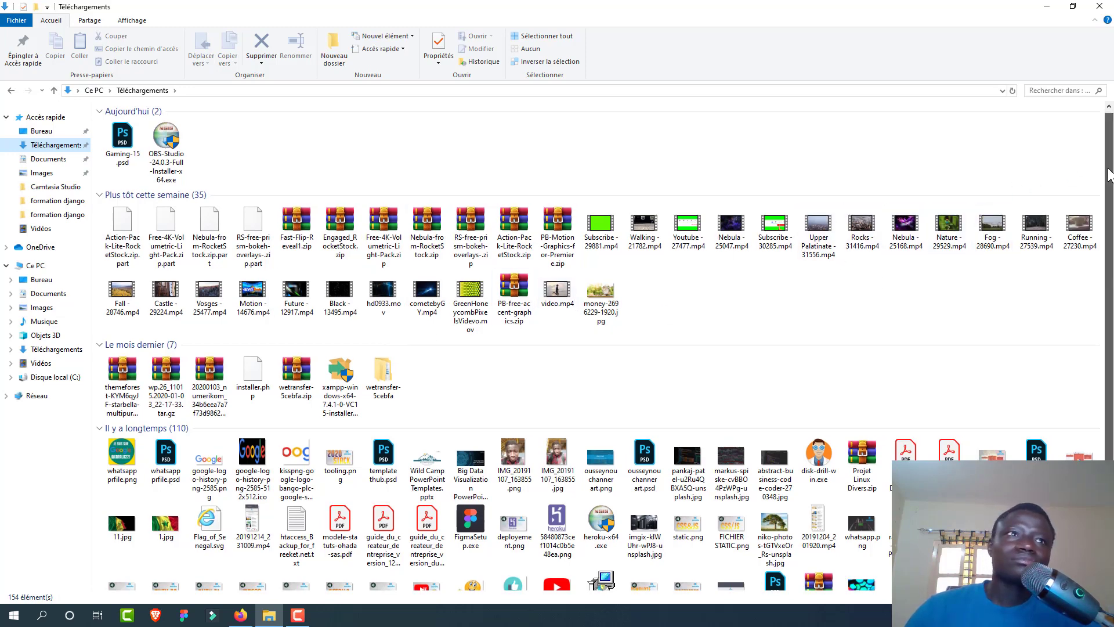
mouse_move(1110, 194)
left_mouse_down()
mouse_move(1110, 273)
mouse_move(1110, 174)
left_mouse_up()
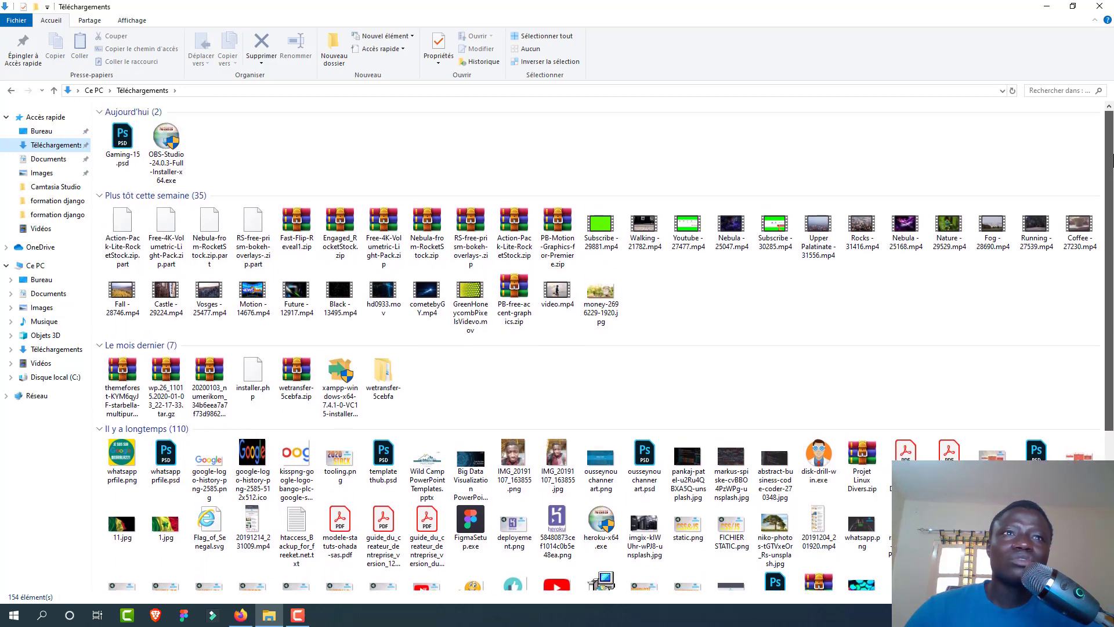
left_click(312, 383)
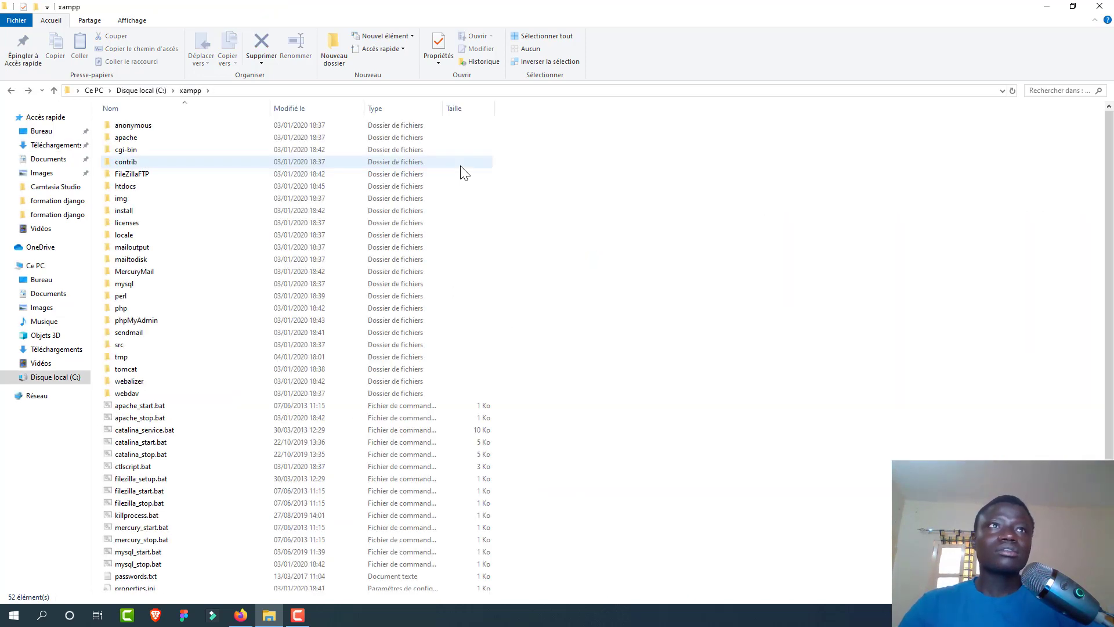
left_click(57, 145)
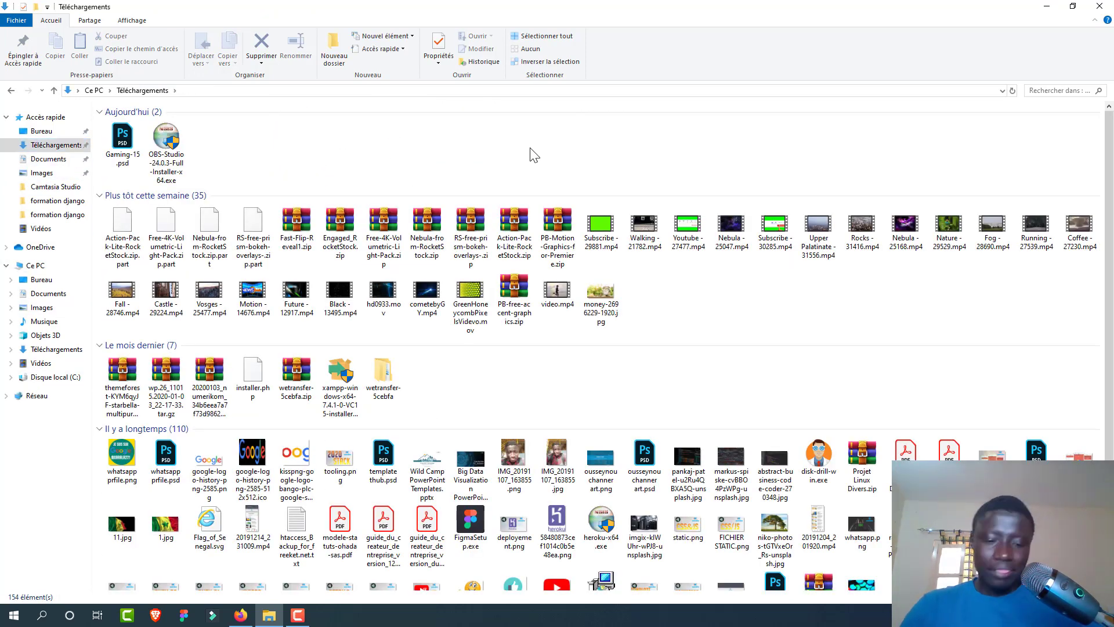
type("wp")
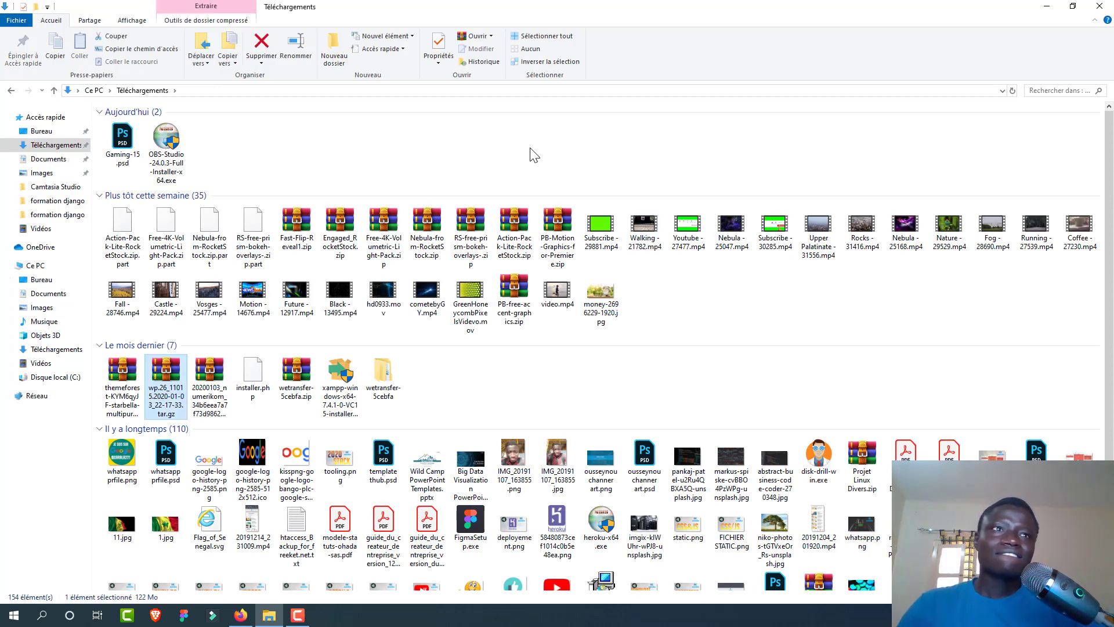
type("we")
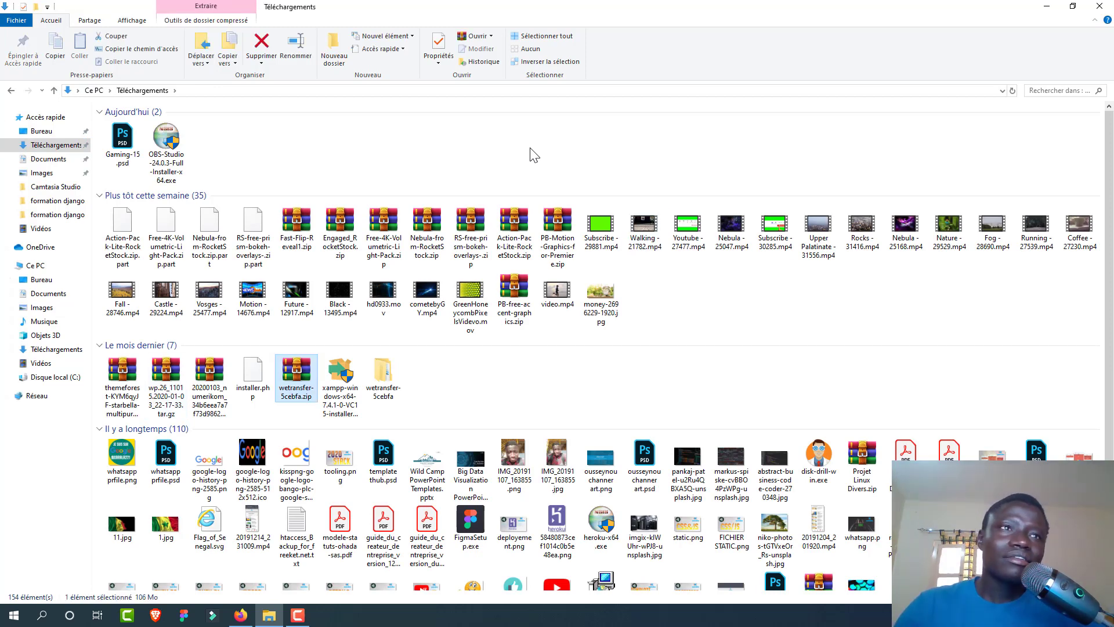
key("w")
key("w")
key("w")
key("w")
key("w")
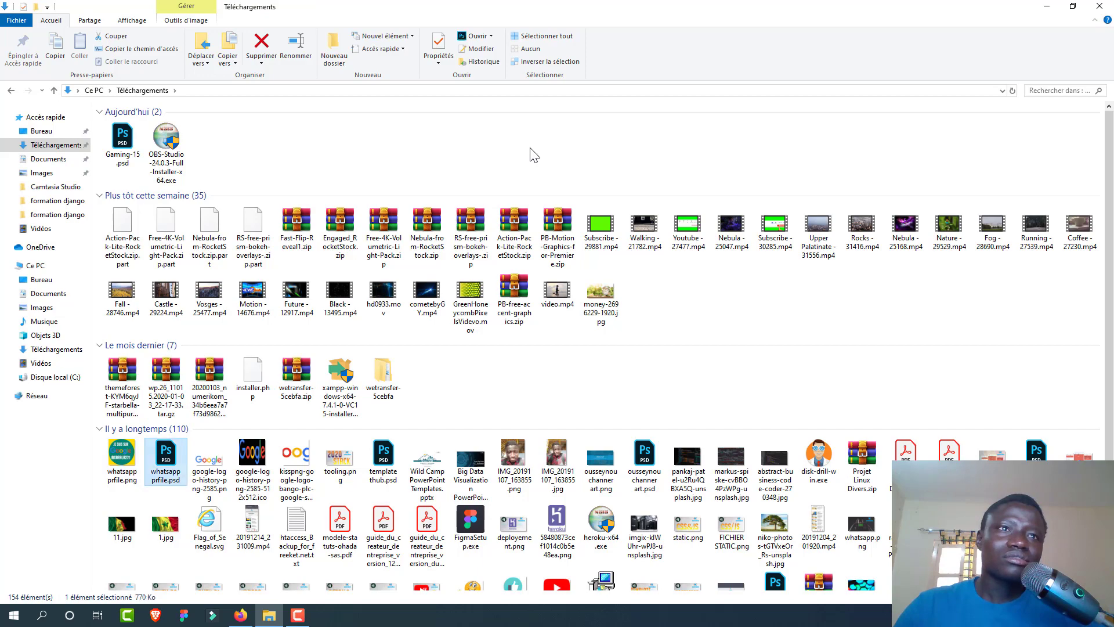
type("w")
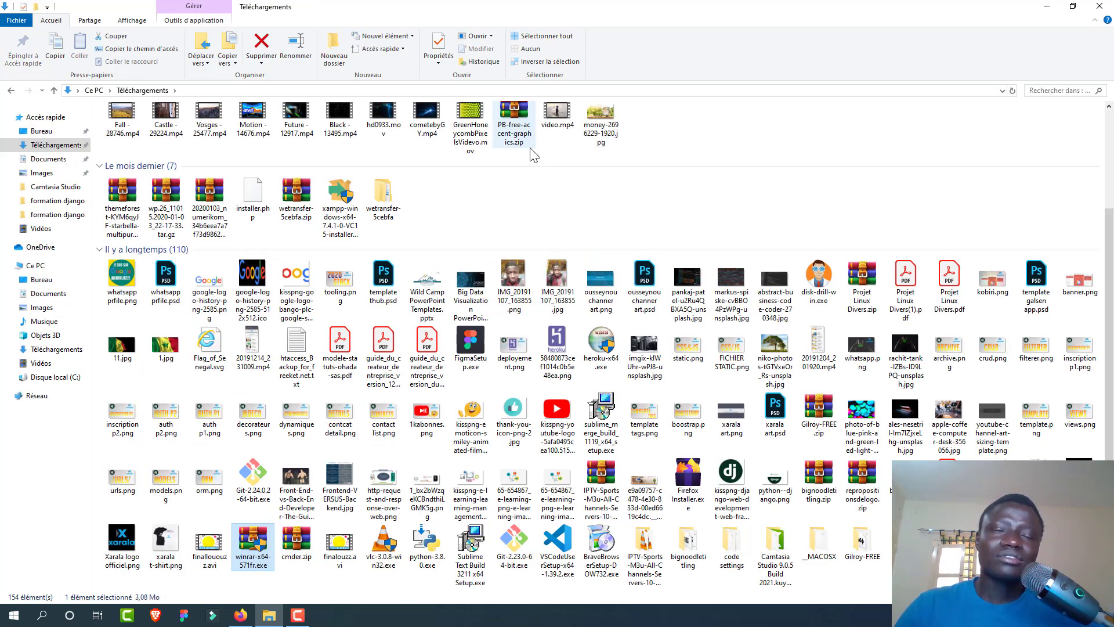
type("wp")
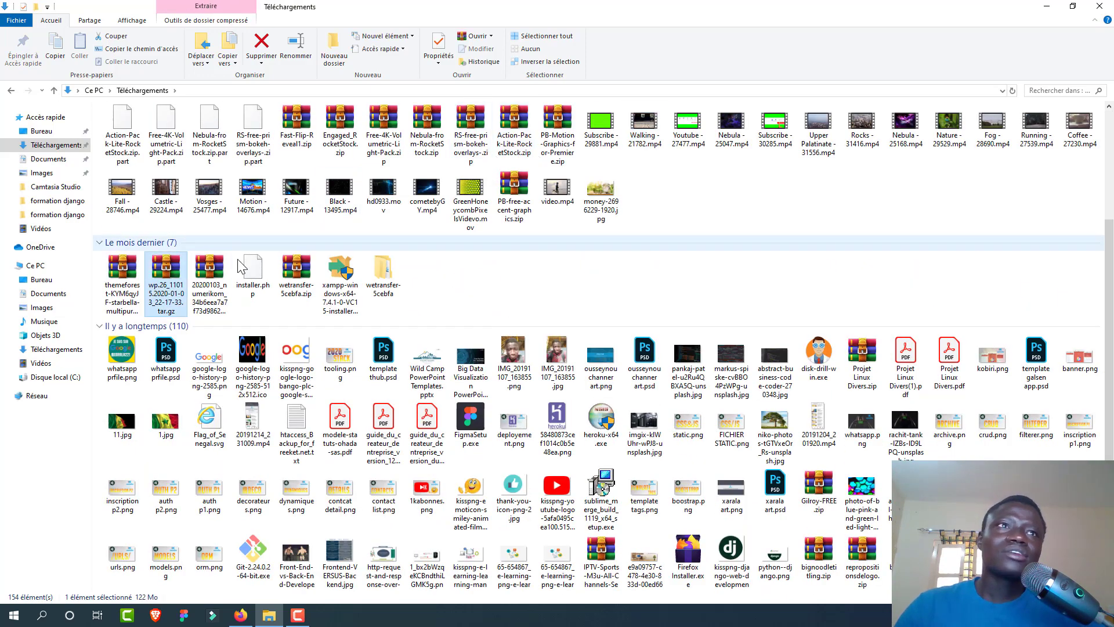
double_click(164, 301)
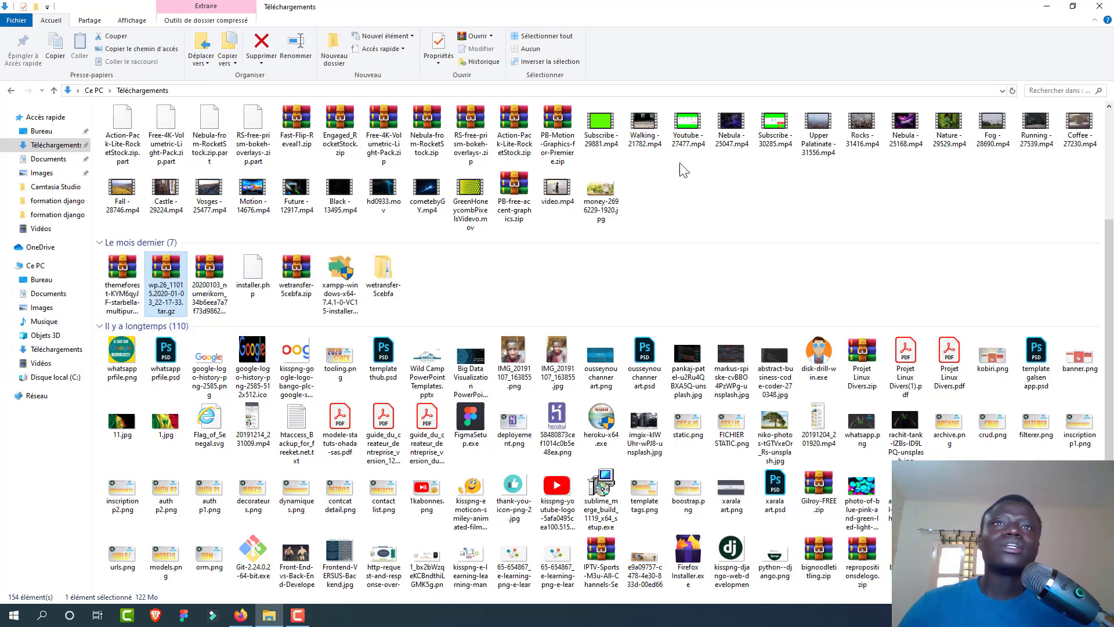
left_click(557, 189)
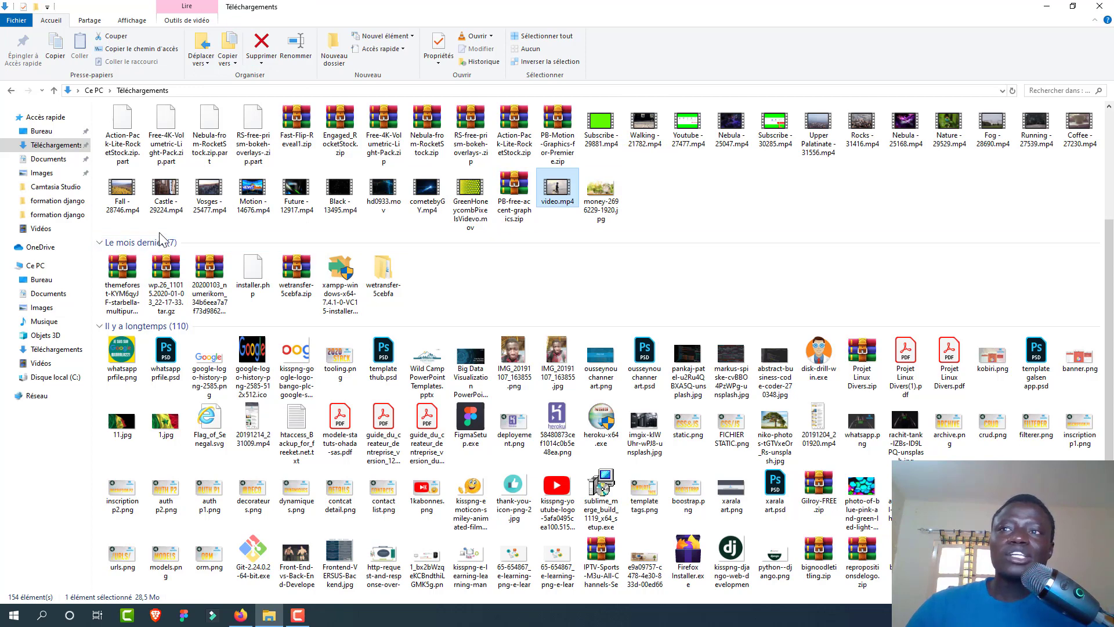
Step: Save wordpress-5.3.2-fr_FR.zip from the WordPress download page and dismiss the Hourra popup
left_click(240, 615)
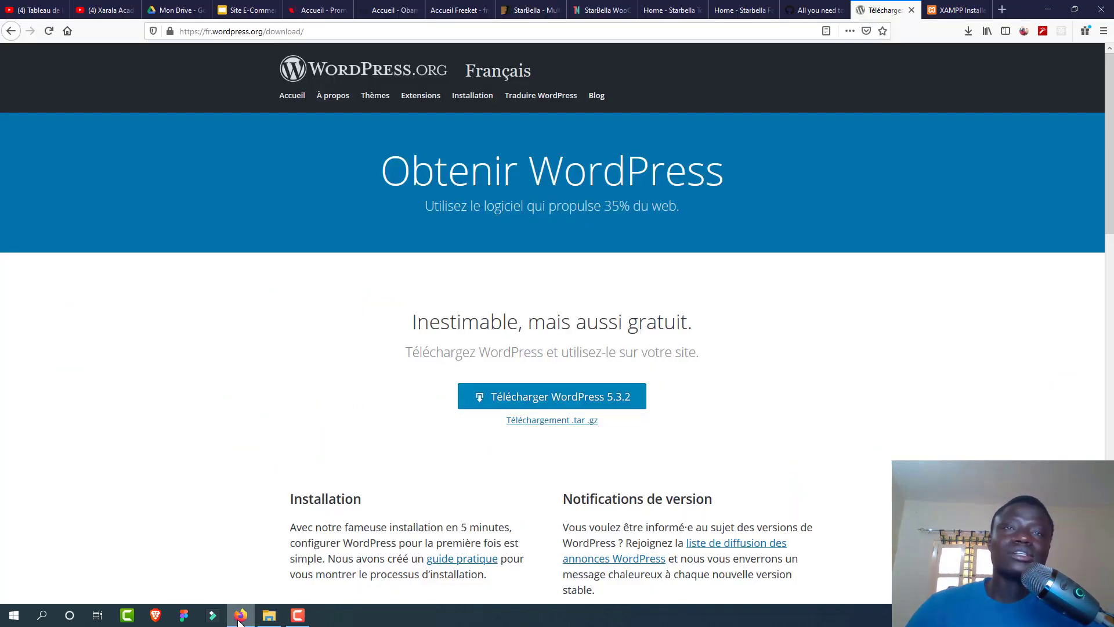
left_click(533, 397)
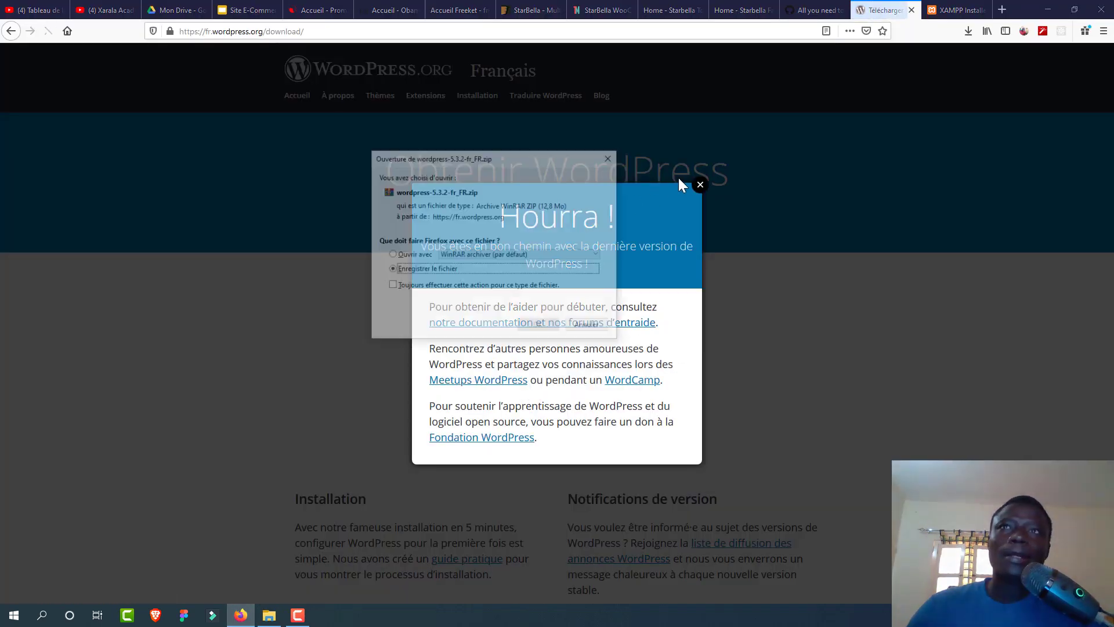
left_click(550, 326)
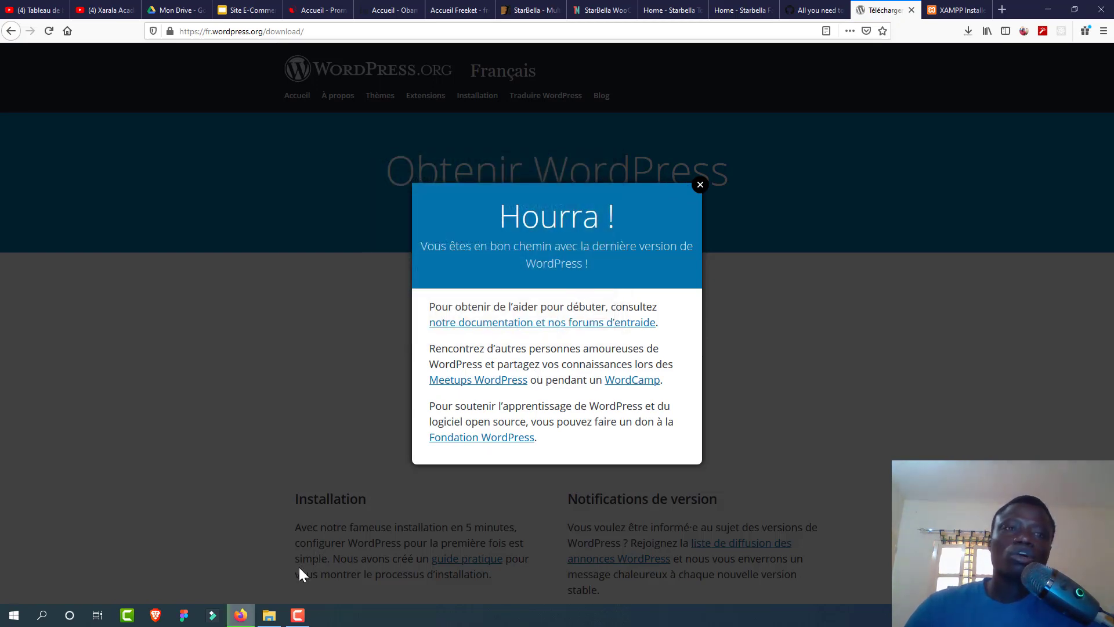
left_click(701, 185)
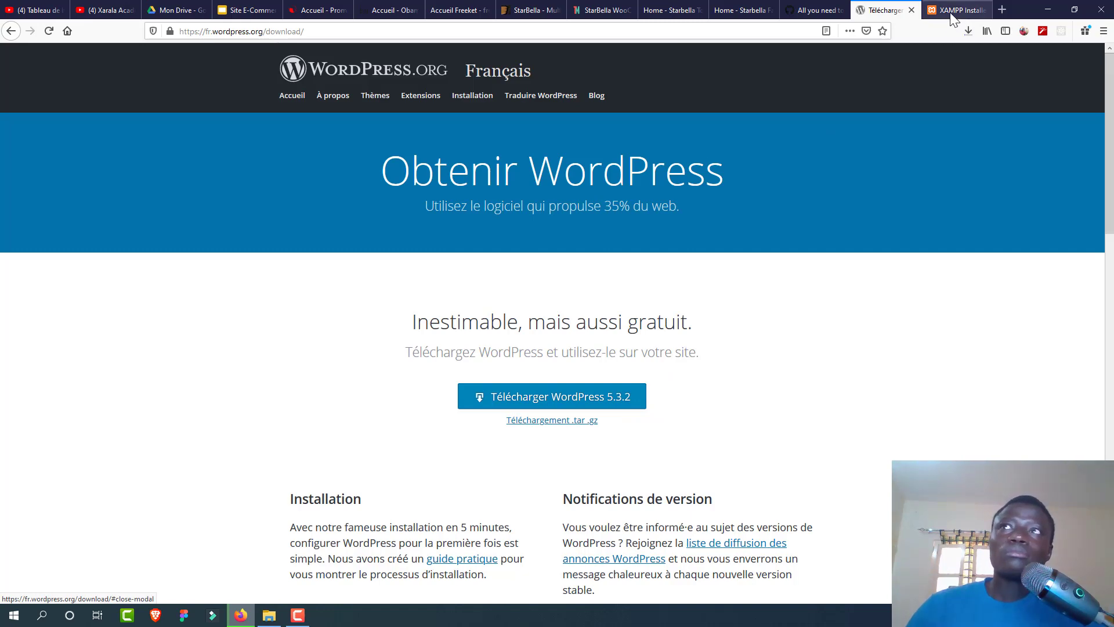
Step: Try loading localhost in a new Firefox tab
left_click(1003, 10)
type("lo")
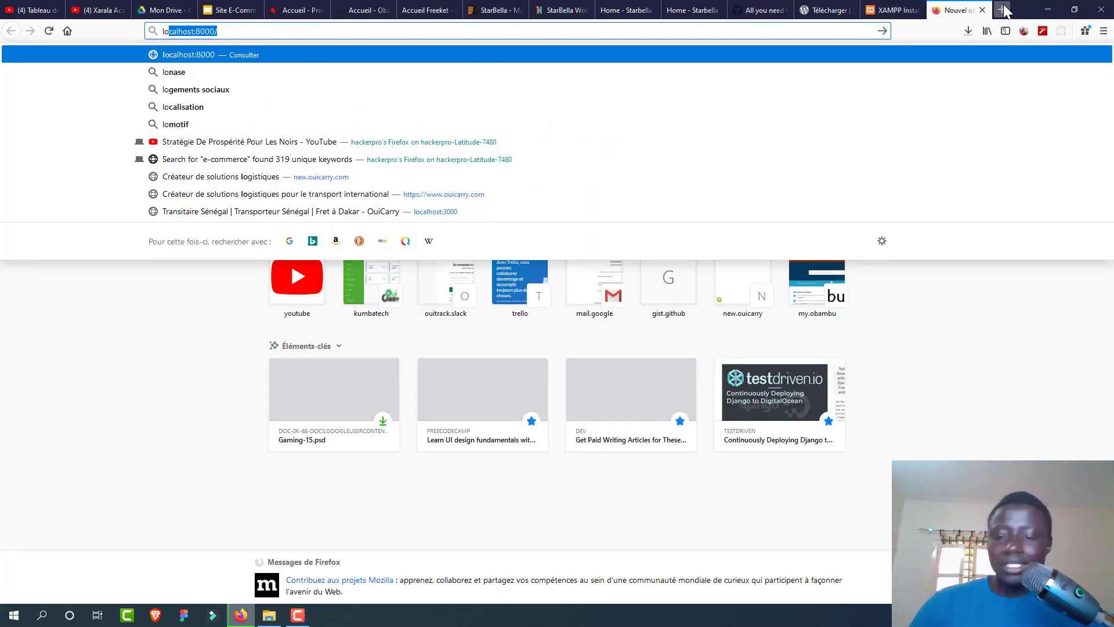
type("calhost")
key("Delete")
key("Return")
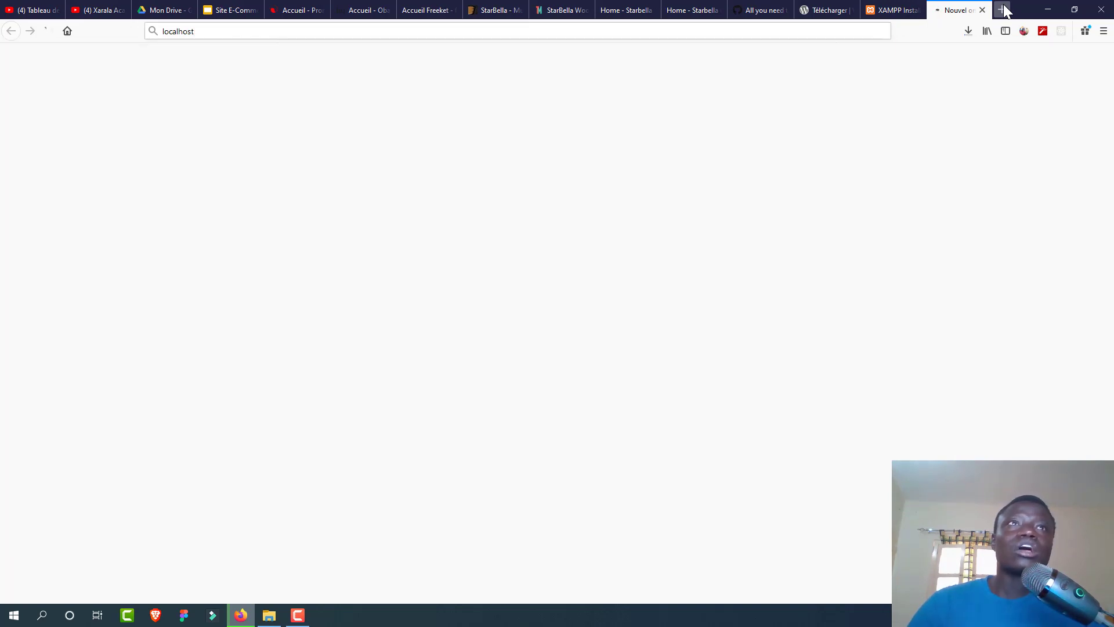
Step: Run xampp-control.exe from C:\xampp to start the XAMPP Control Panel
left_click(274, 608)
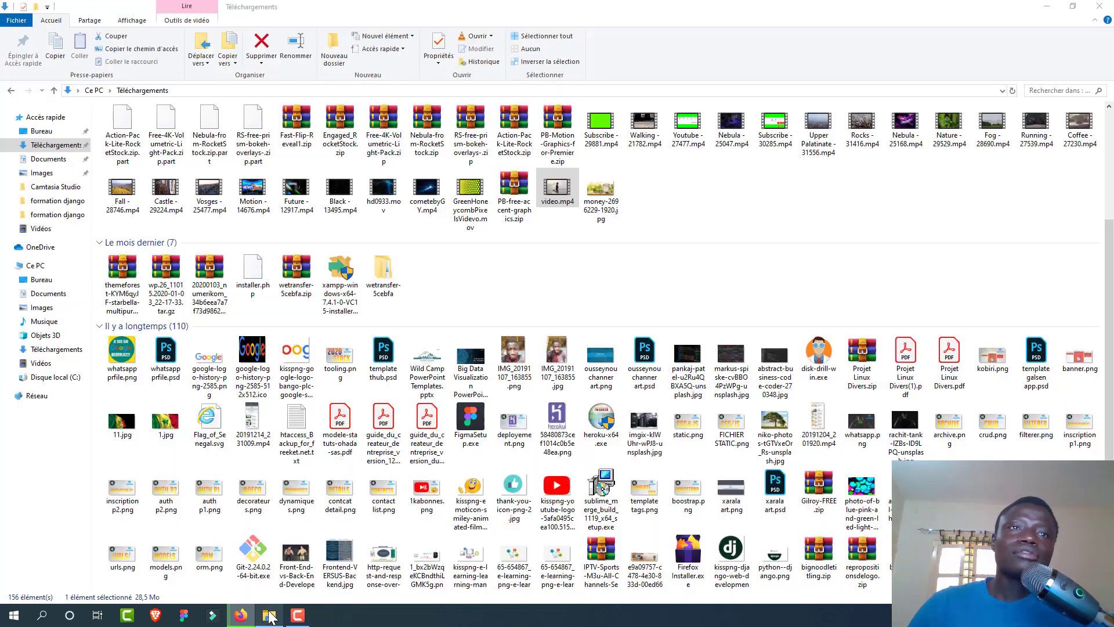
left_click(72, 378)
double_click(186, 254)
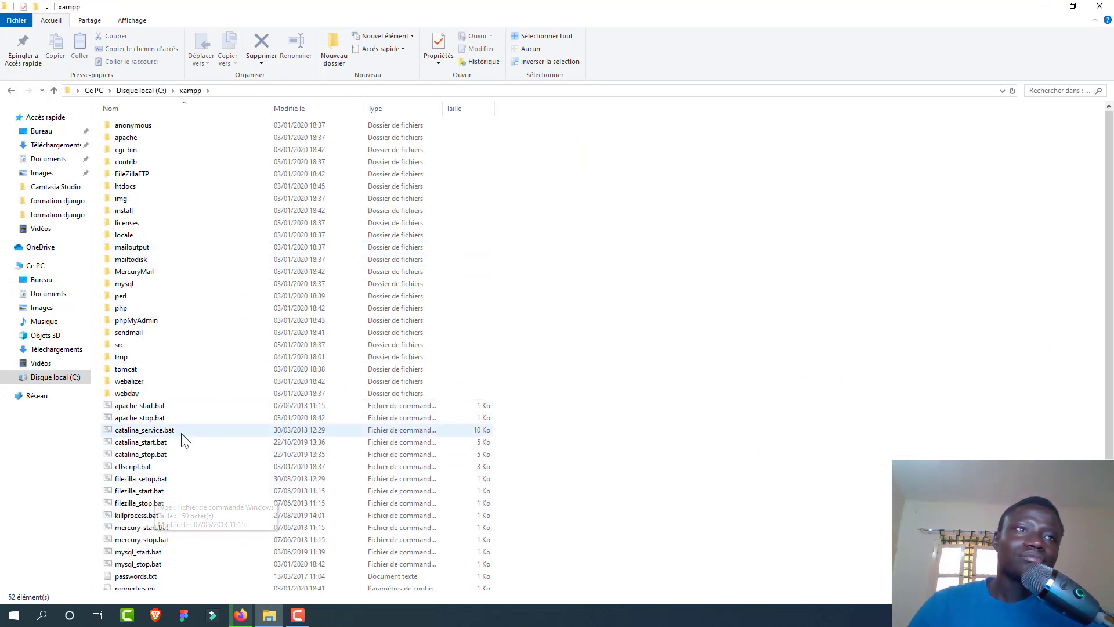
left_click(171, 554)
key("Down")
key("Down")
key("Down")
key("Down")
key("Down")
key("Down")
key("Down")
key("Down")
key("Down")
key("Down")
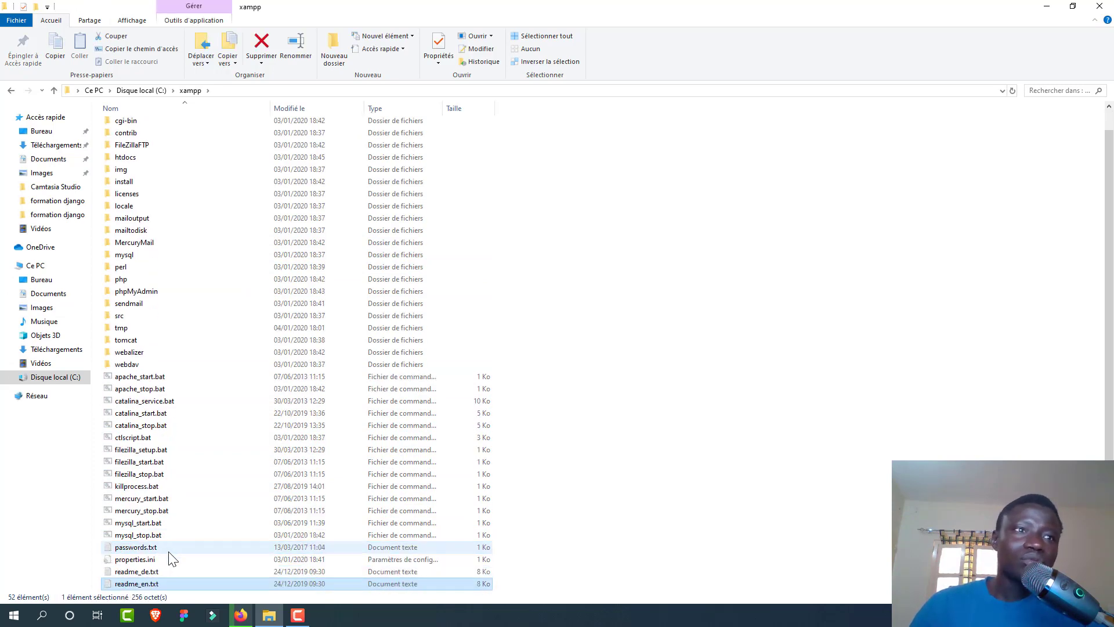
key("Down")
key("Down")
key("Down")
key("Down")
key("Down")
key("Down")
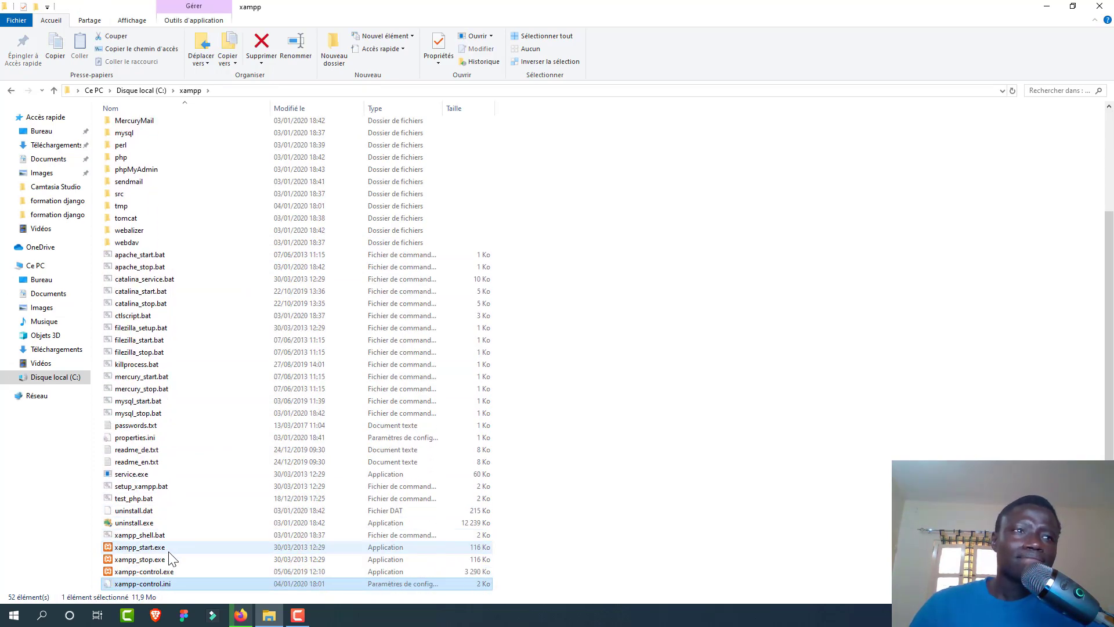
left_click(152, 561)
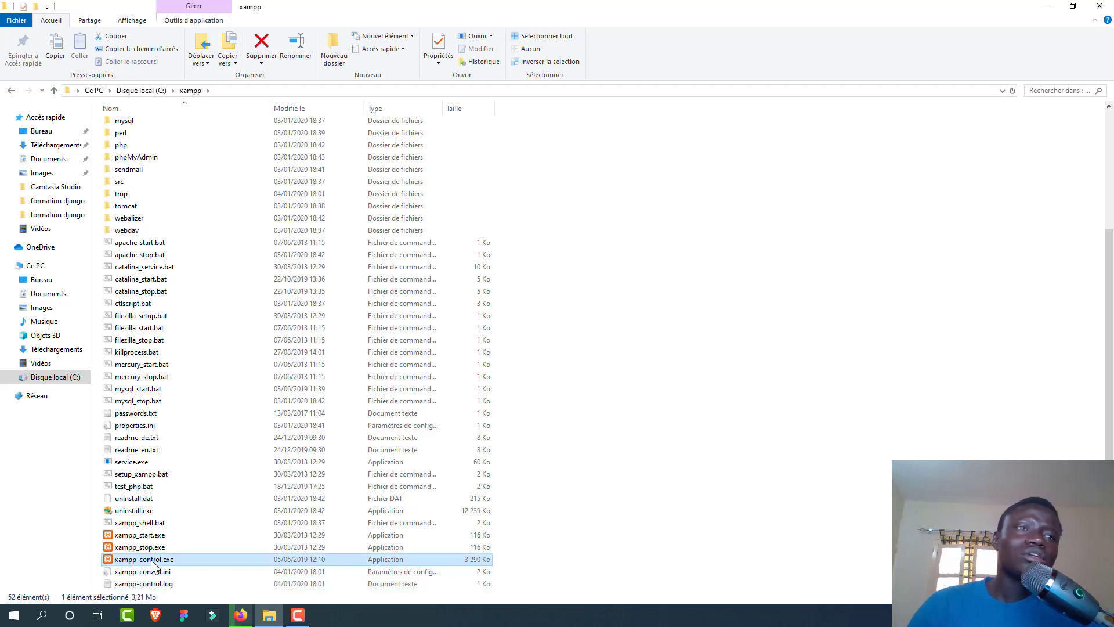
double_click(152, 561)
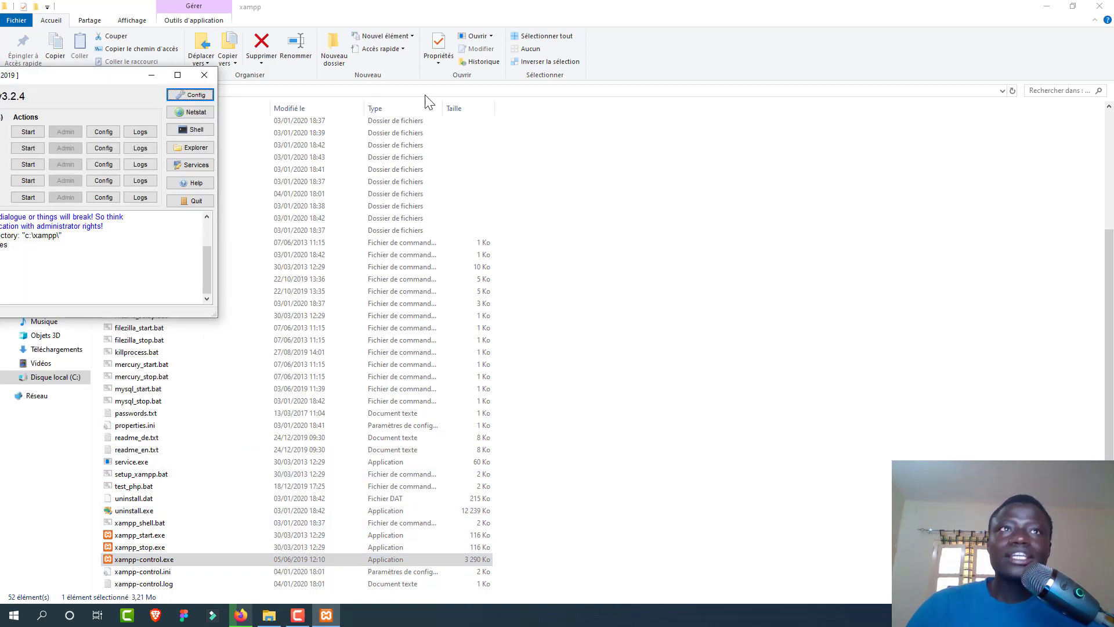
Step: Start Apache and MySQL in the XAMPP Control Panel, then minimize the panel
left_click_drag(67, 77, 535, 131)
left_click(496, 180)
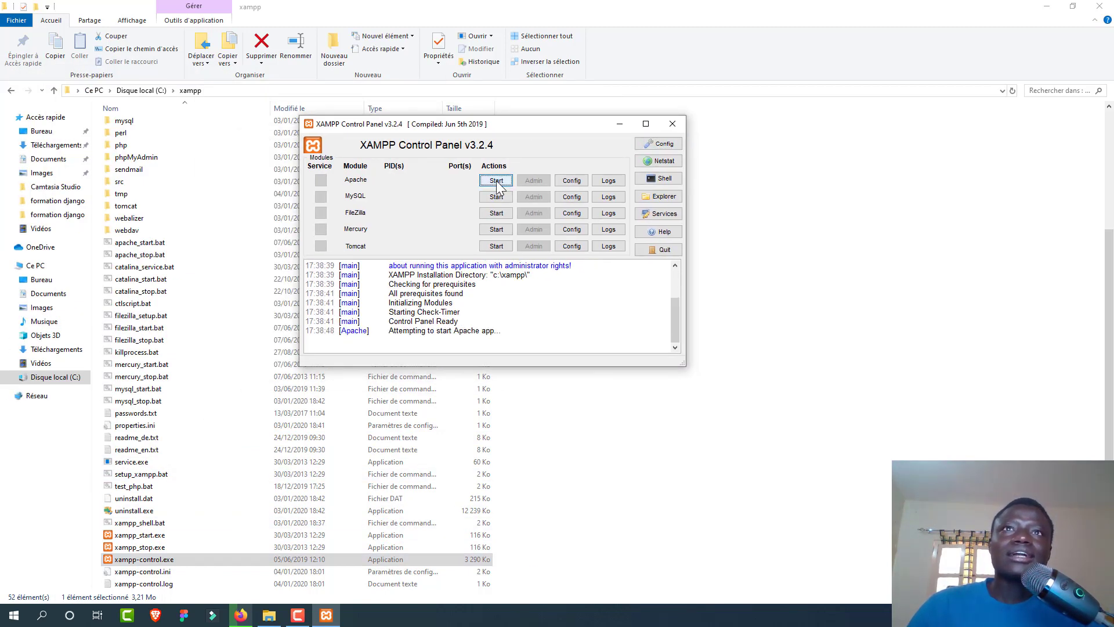
left_click(496, 196)
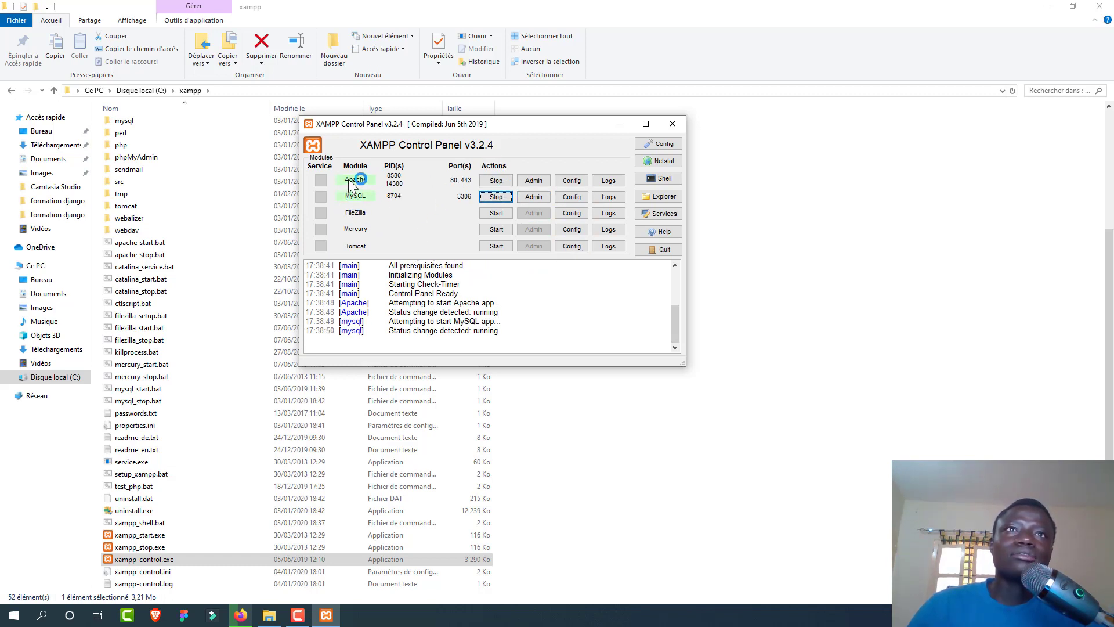
left_click(619, 123)
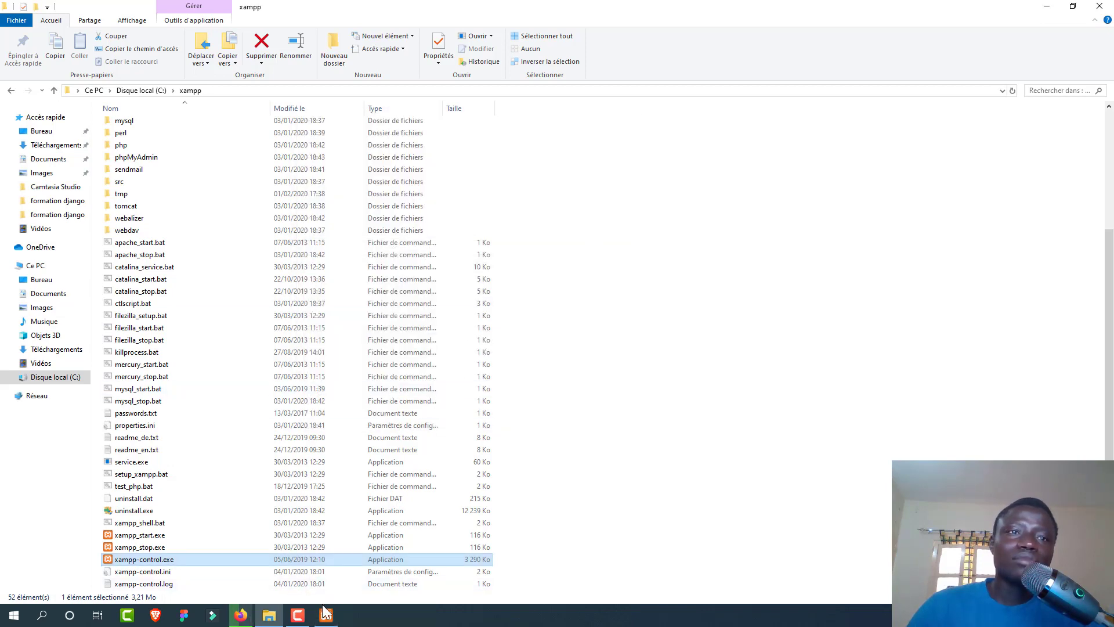
Step: Reload localhost in Firefox and go to phpMyAdmin from the XAMPP dashboard
left_click(241, 615)
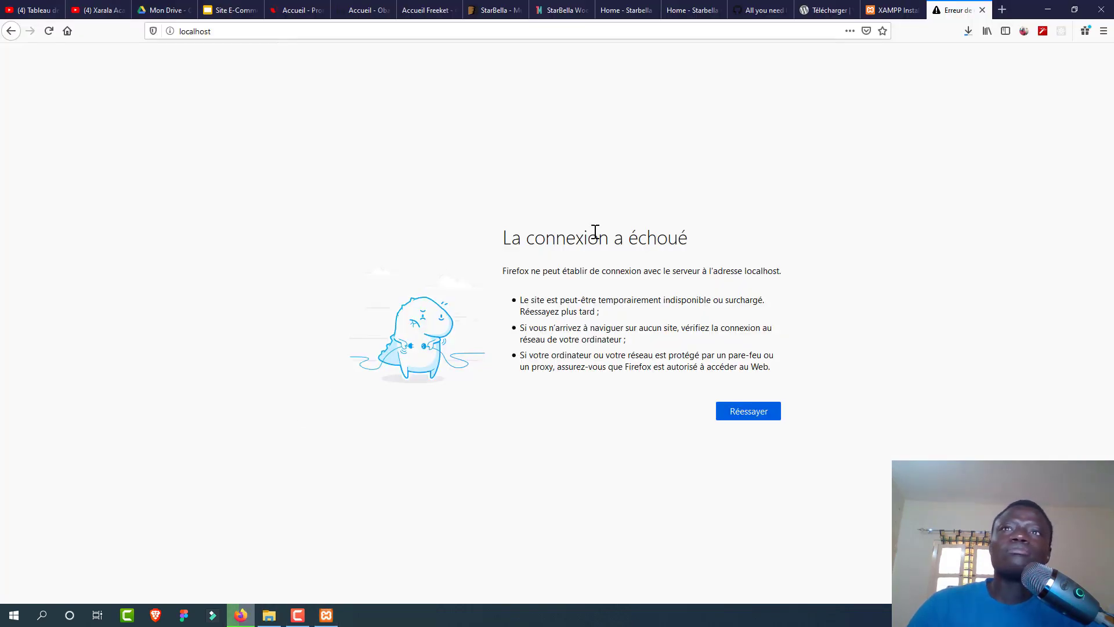
left_click(756, 414)
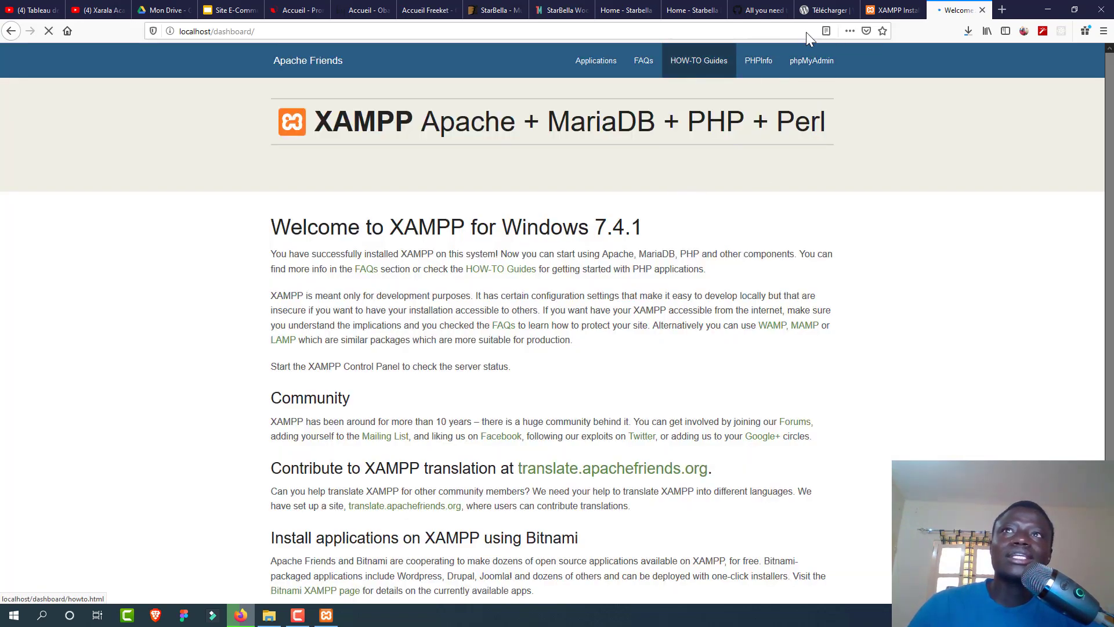
left_click(805, 75)
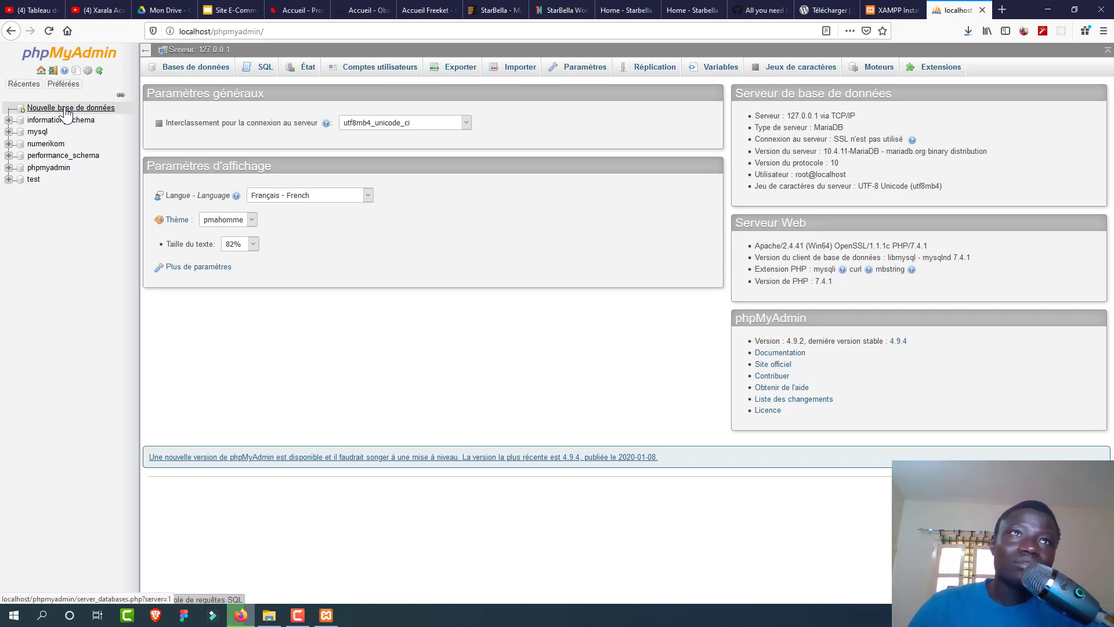
Step: Add a database named jaayma in phpMyAdmin using utf8mb4_general_ci collation
left_click(68, 113)
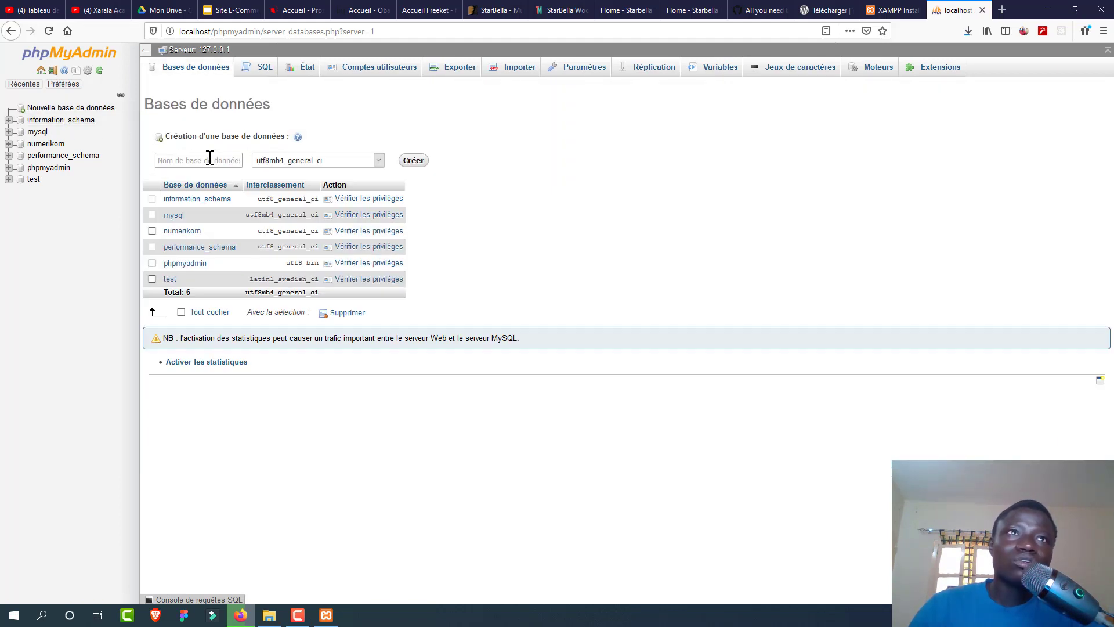
left_click(209, 160)
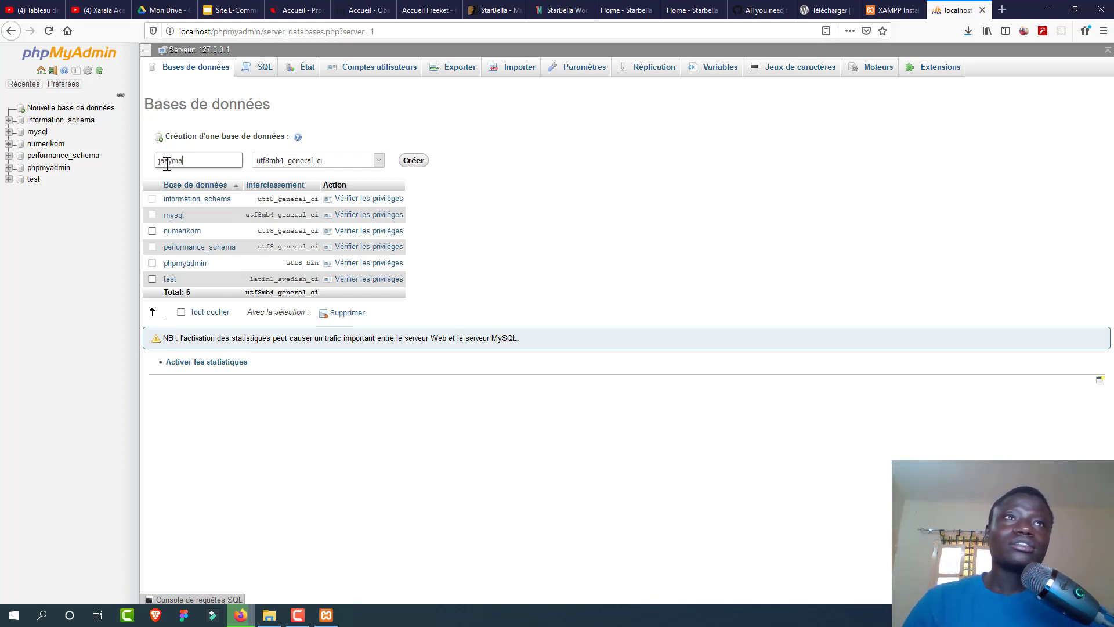
left_click(294, 163)
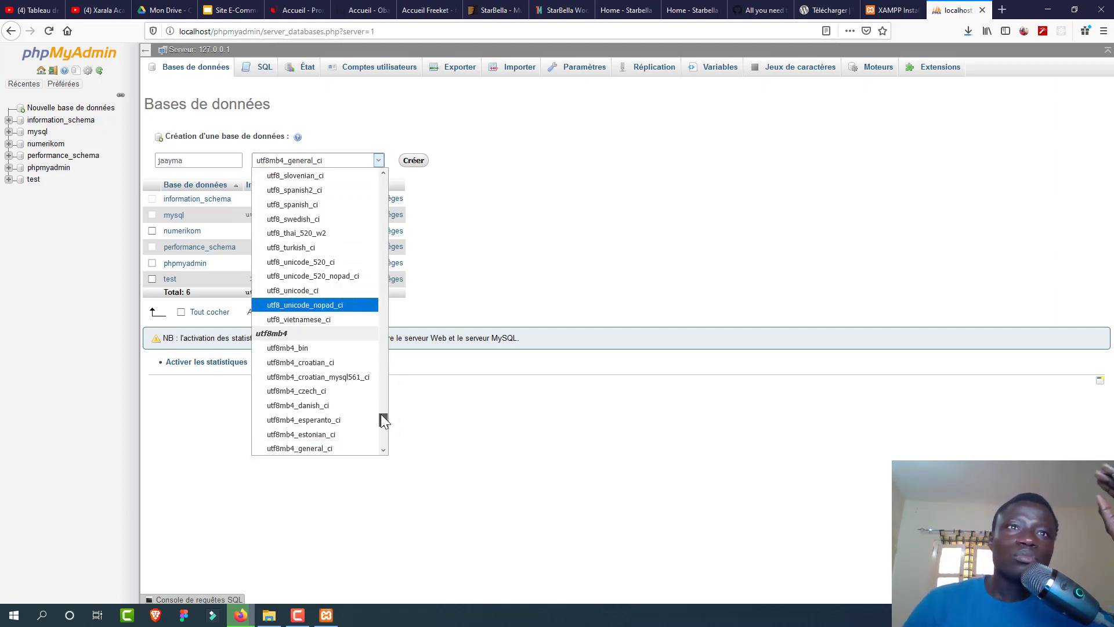
left_click_drag(380, 413, 380, 418)
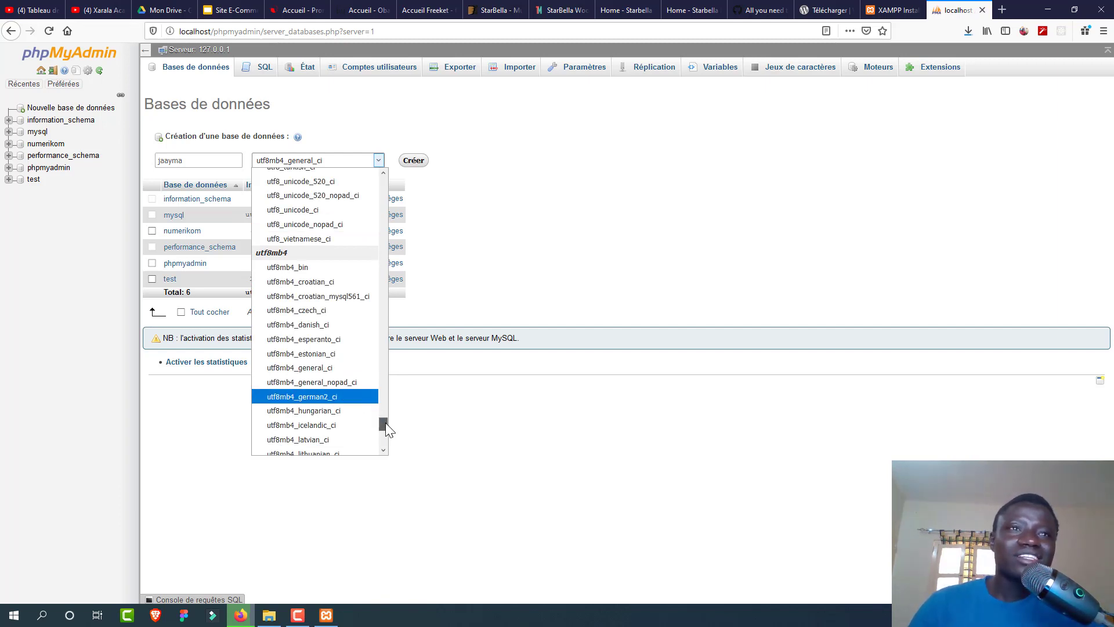
left_click_drag(386, 422, 372, 325)
scroll(366, 257, "up", 15)
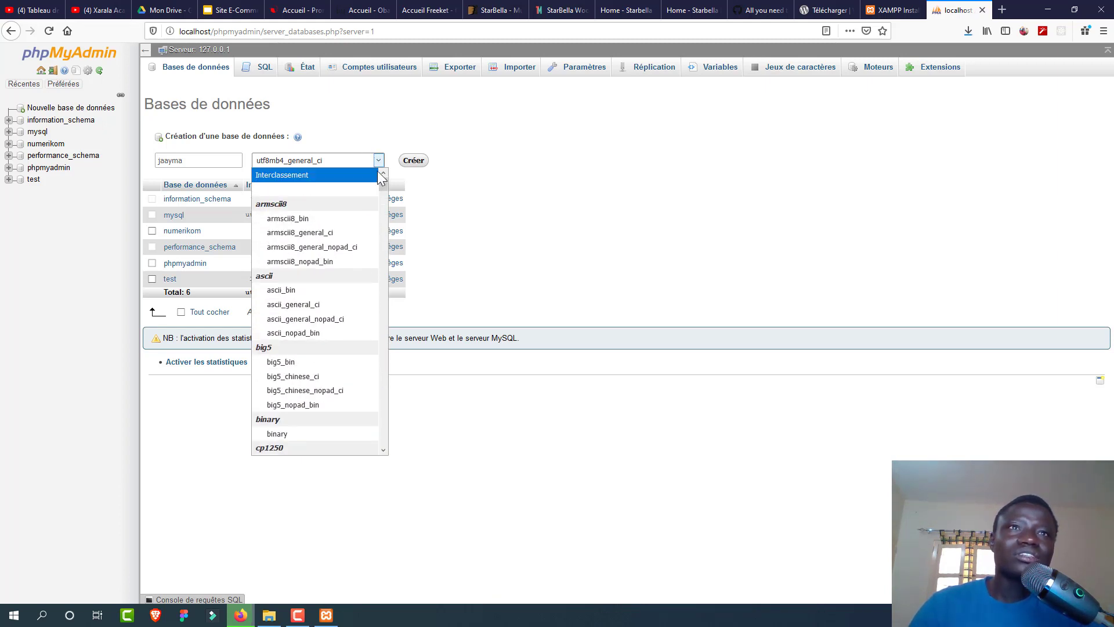
left_click_drag(383, 181, 386, 195)
left_click(434, 185)
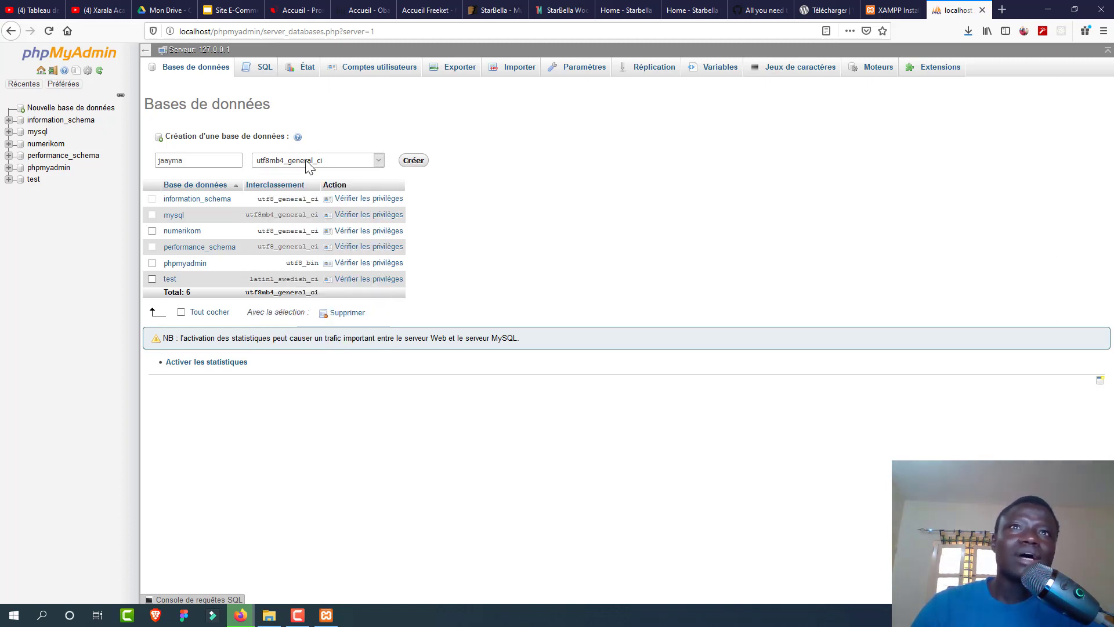
left_click(405, 163)
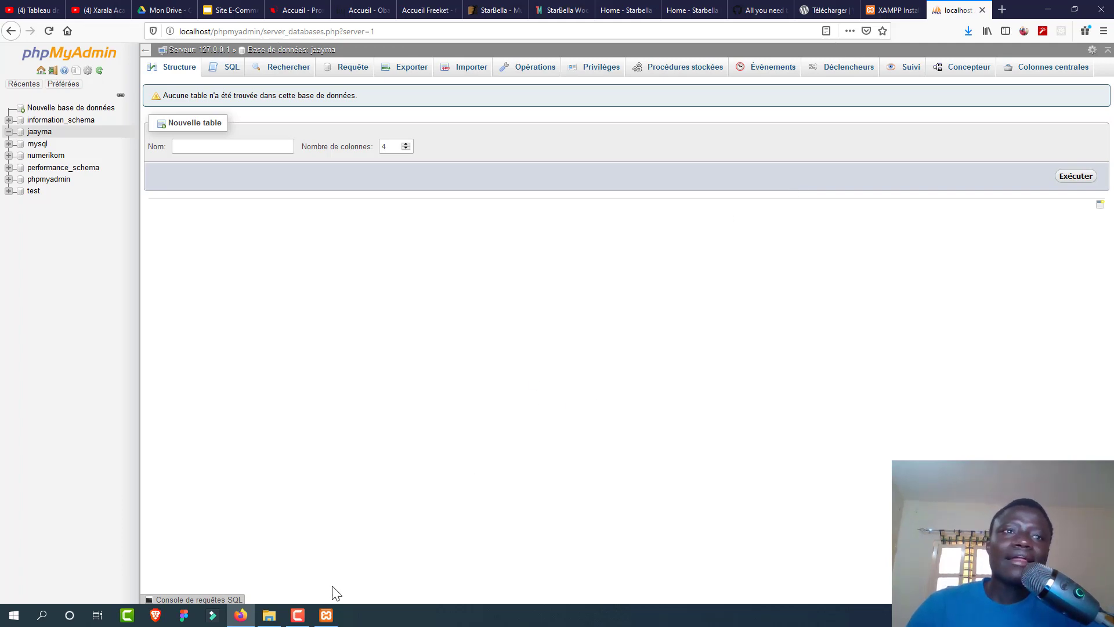
Step: Copy wordpress-5.3.2-fr_FR.zip from Téléchargements and paste it into C:\xampp\htdocs
left_click(269, 615)
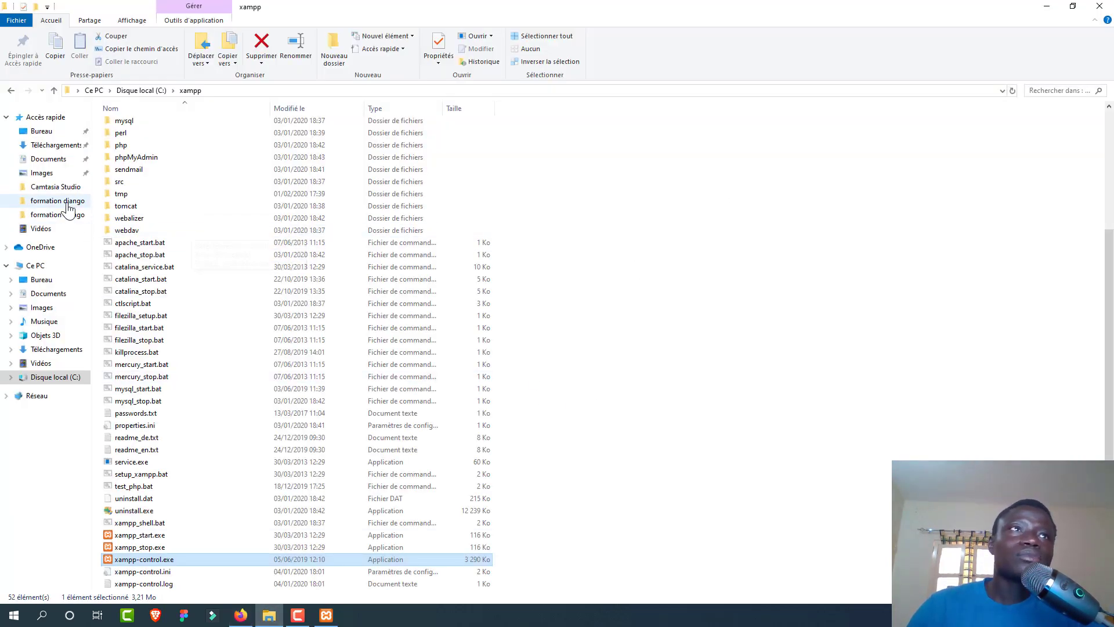
left_click(52, 148)
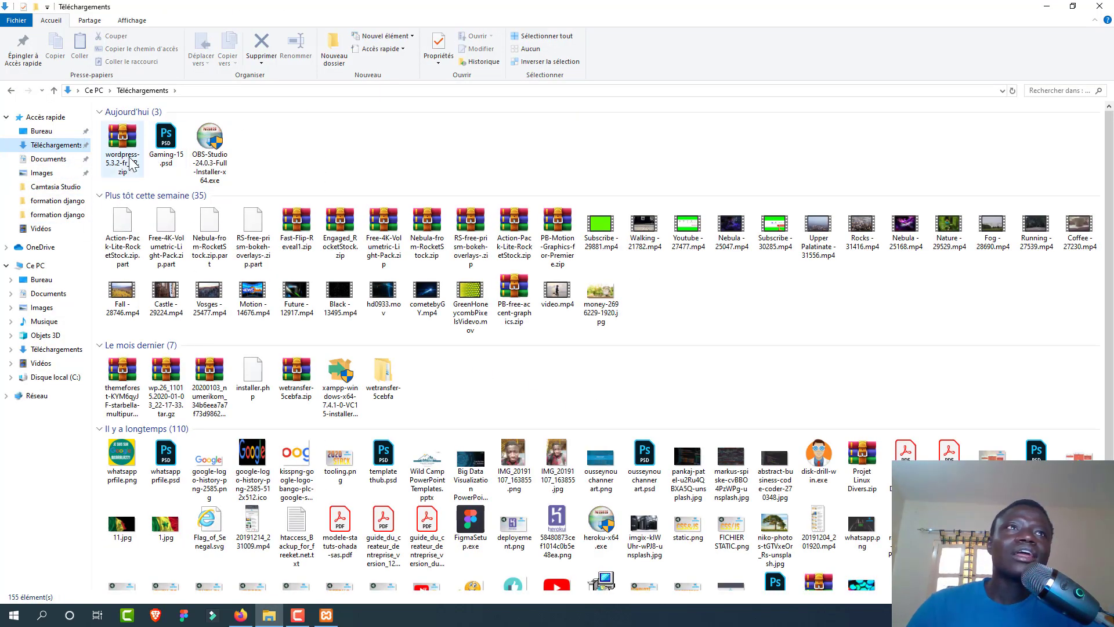
left_click(122, 161)
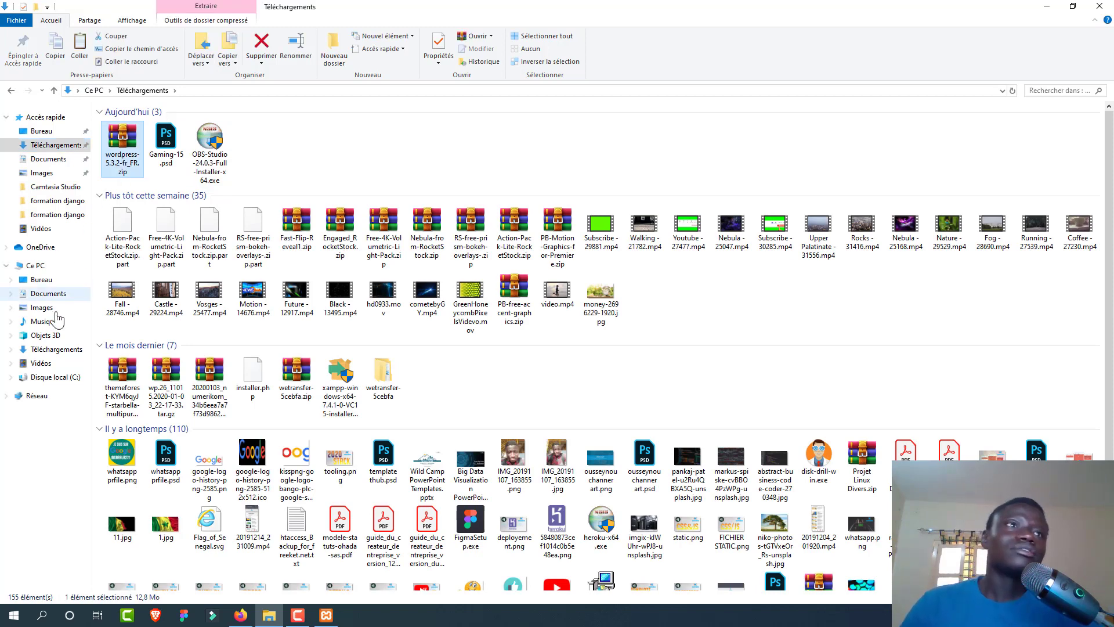
right_click(123, 138)
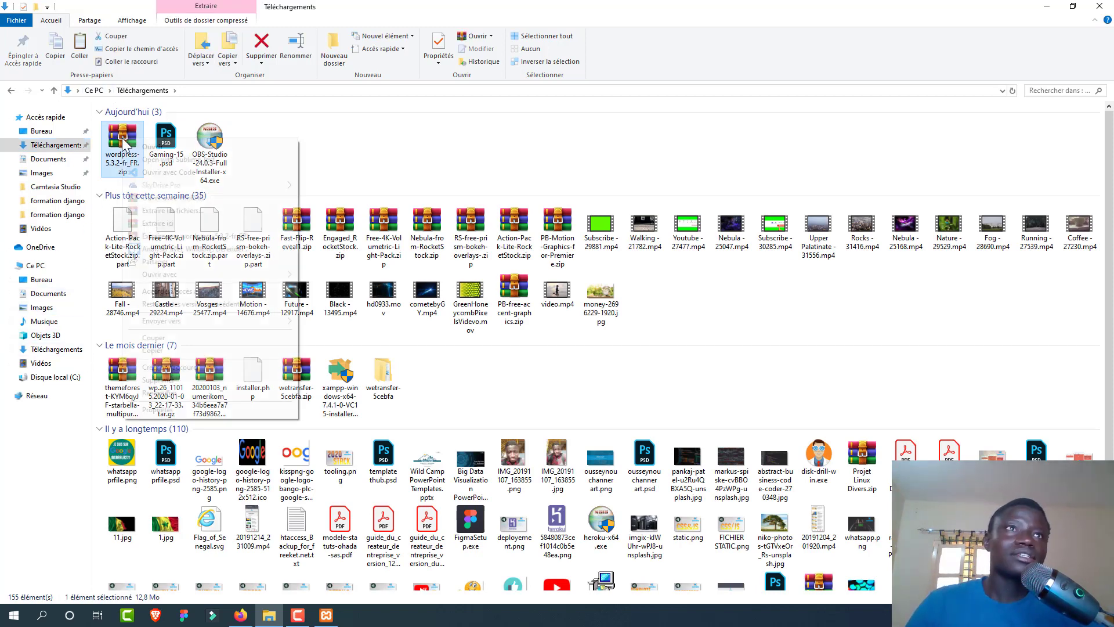
left_click(165, 350)
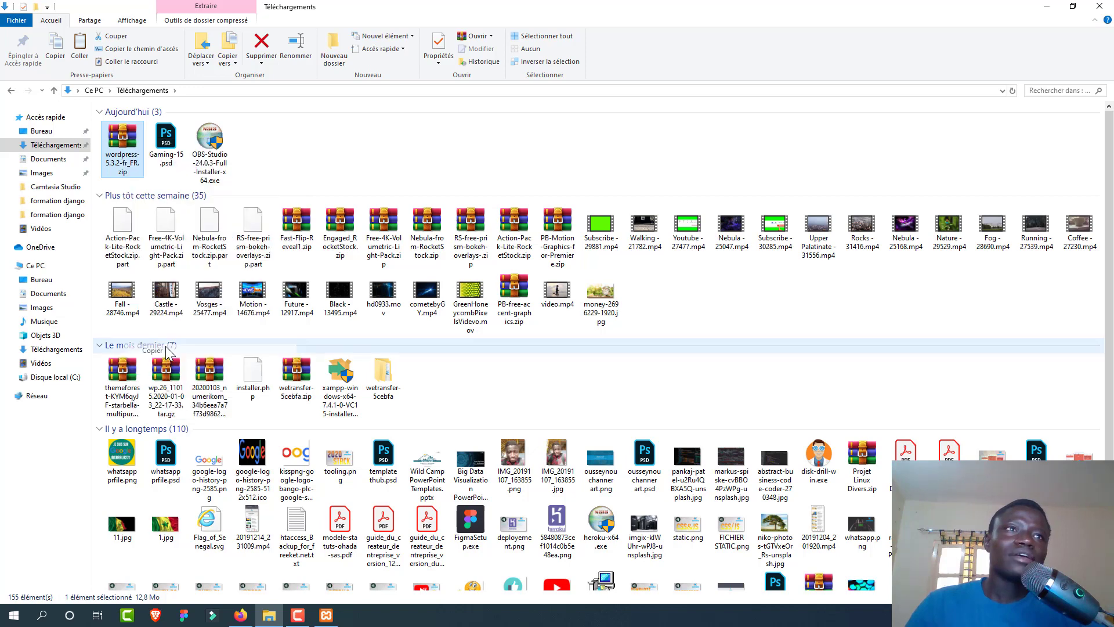
left_click(53, 381)
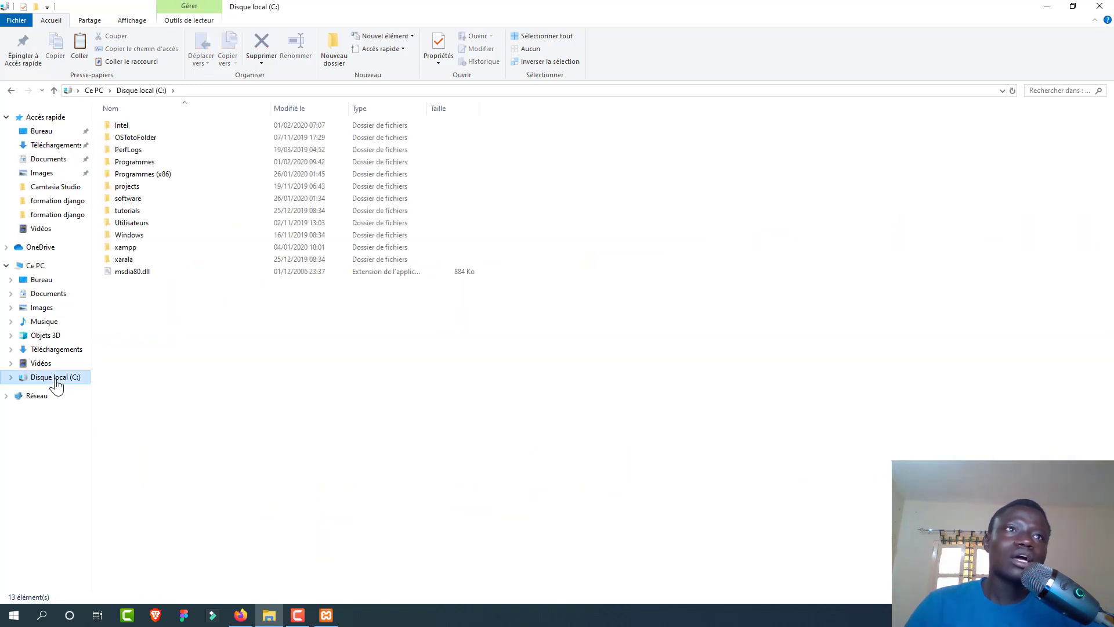
double_click(146, 249)
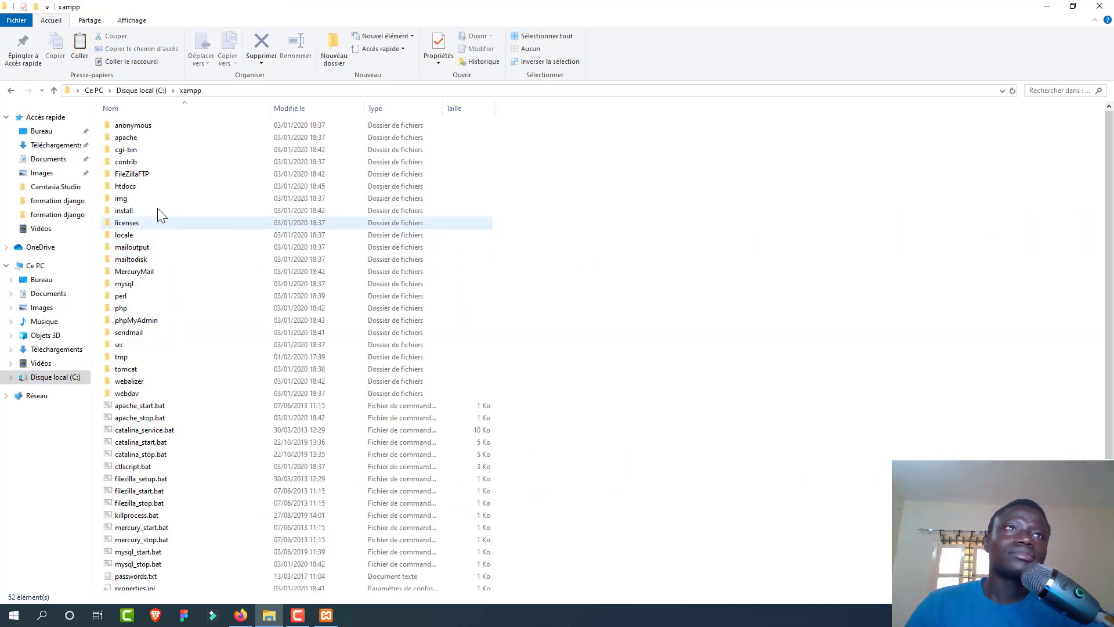
double_click(158, 186)
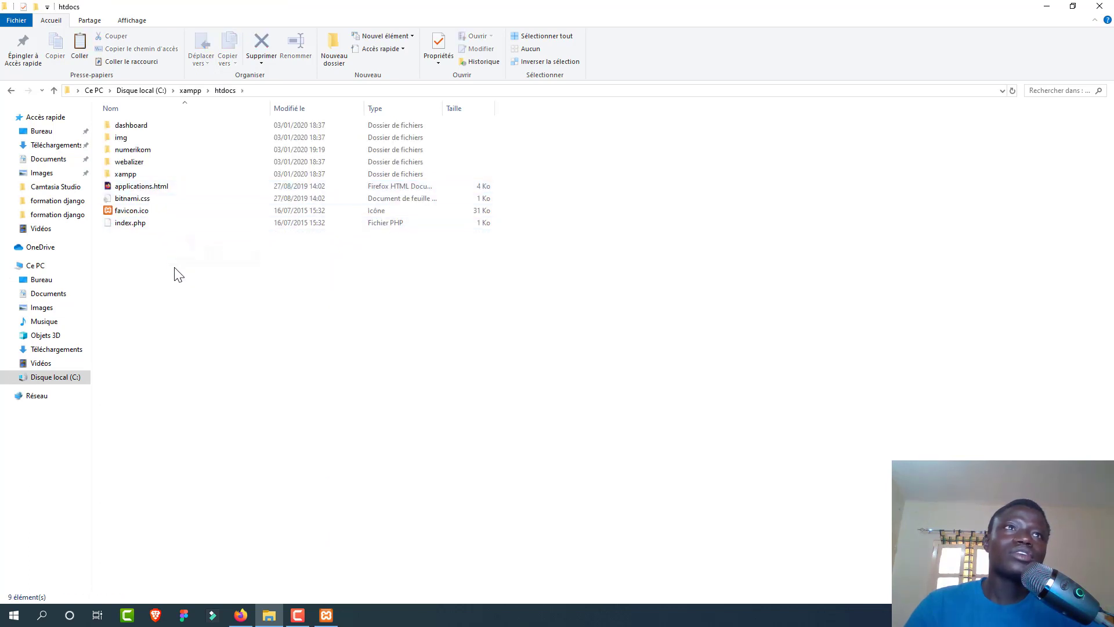
right_click(216, 304)
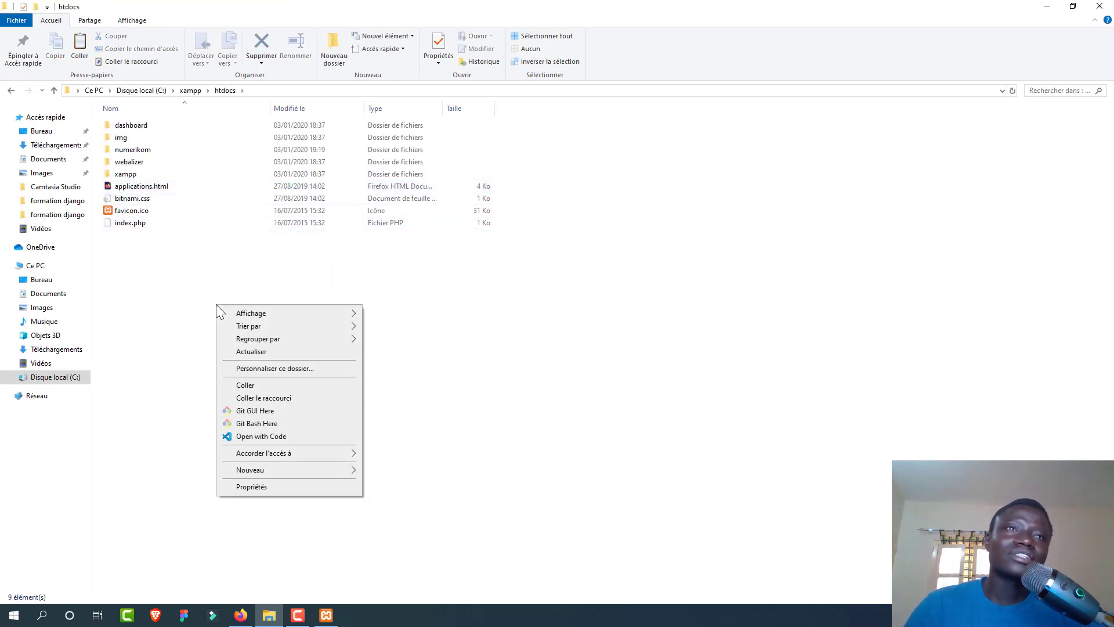
left_click(256, 385)
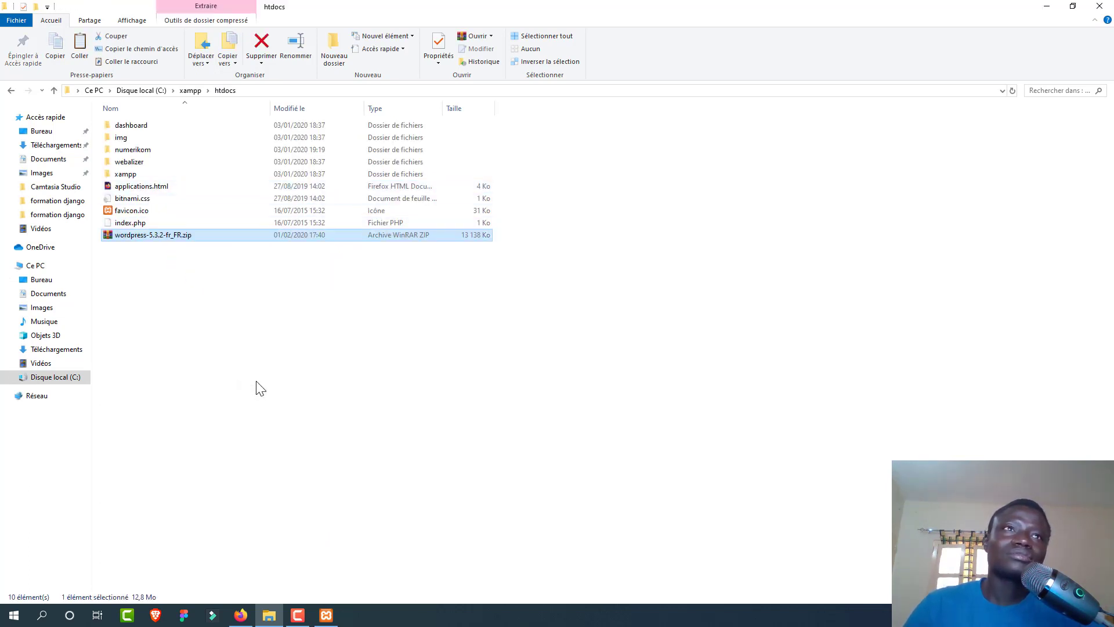
Step: Extract the WordPress zip in htdocs, rename its folder to jaayma, open it, and return to Firefox
right_click(247, 234)
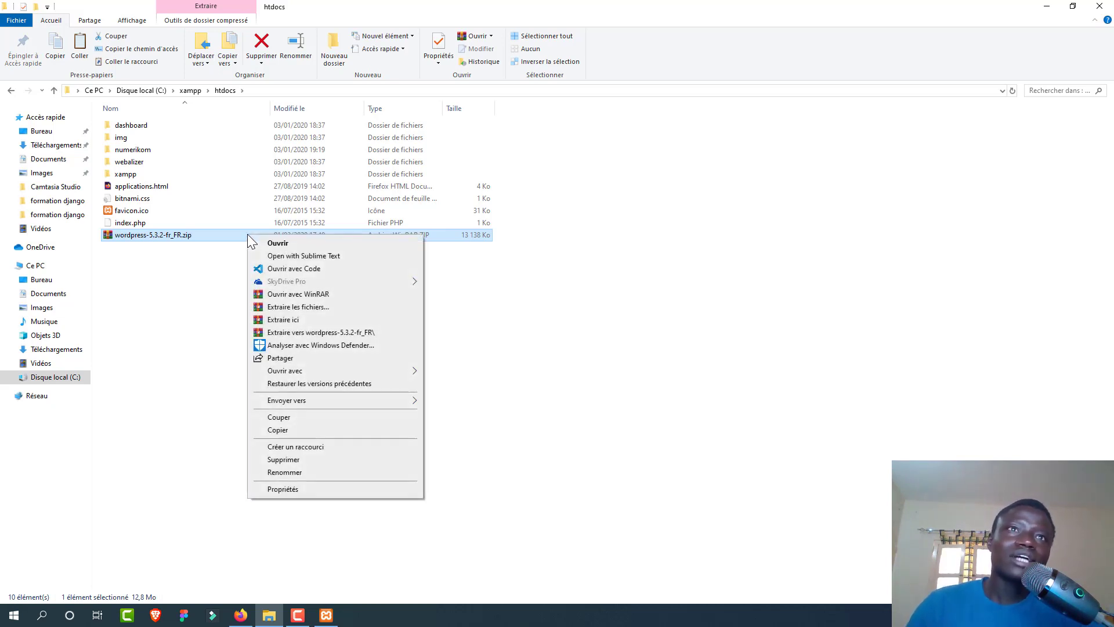
left_click(294, 320)
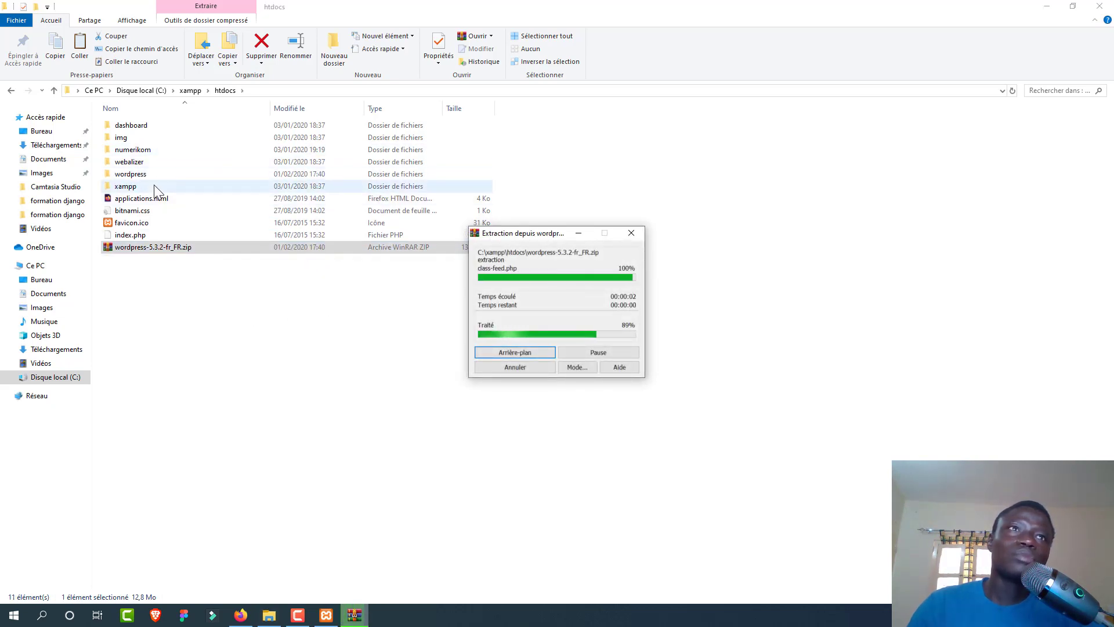
left_click(153, 183)
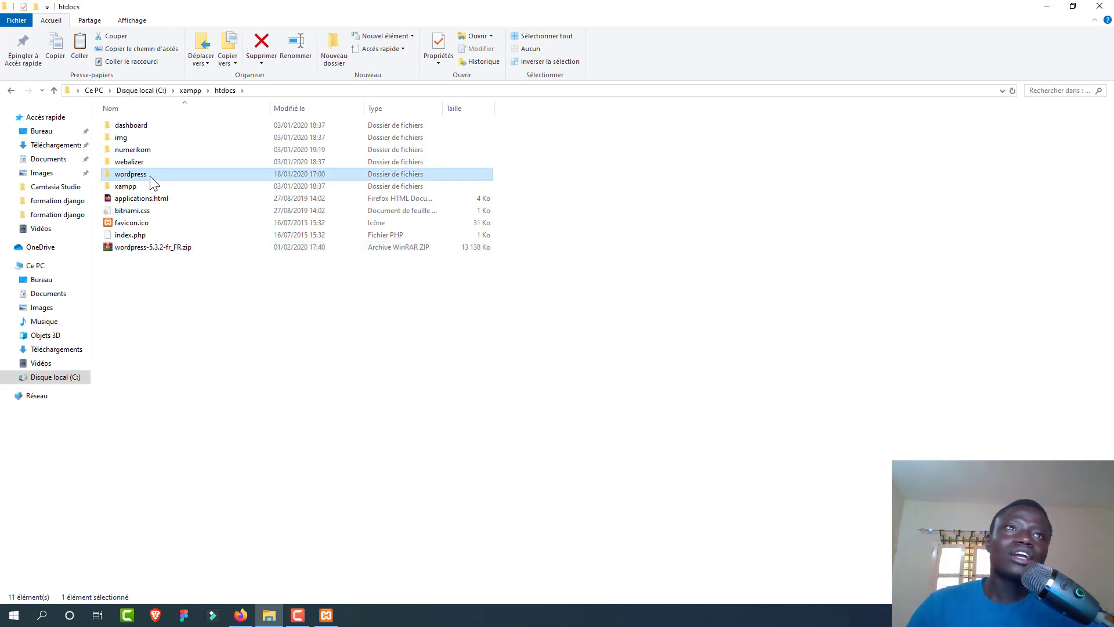
right_click(151, 178)
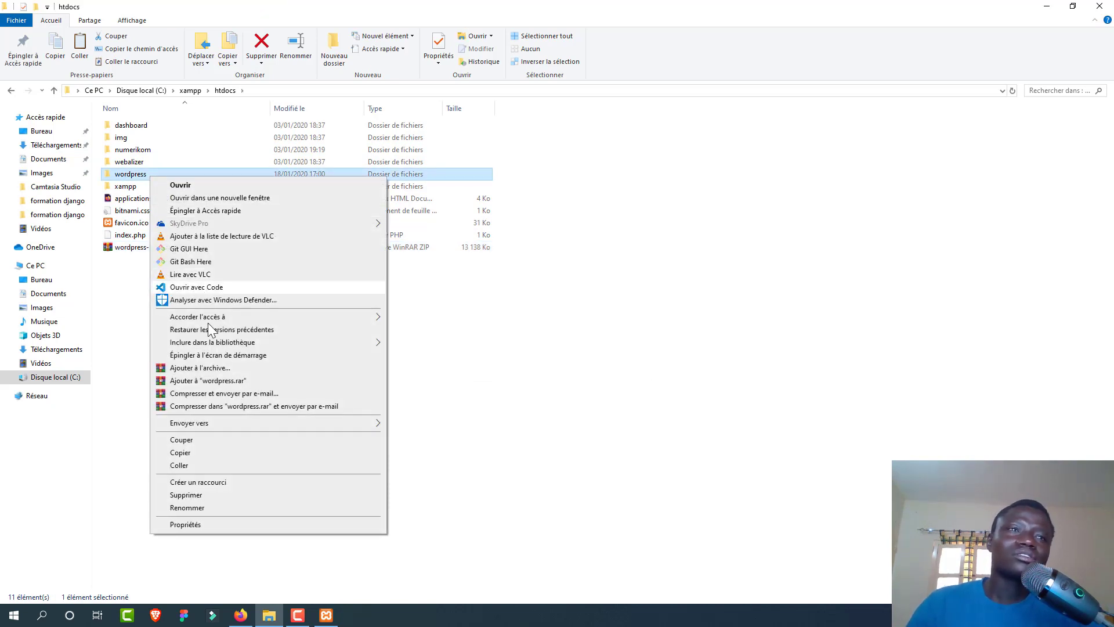
left_click(205, 506)
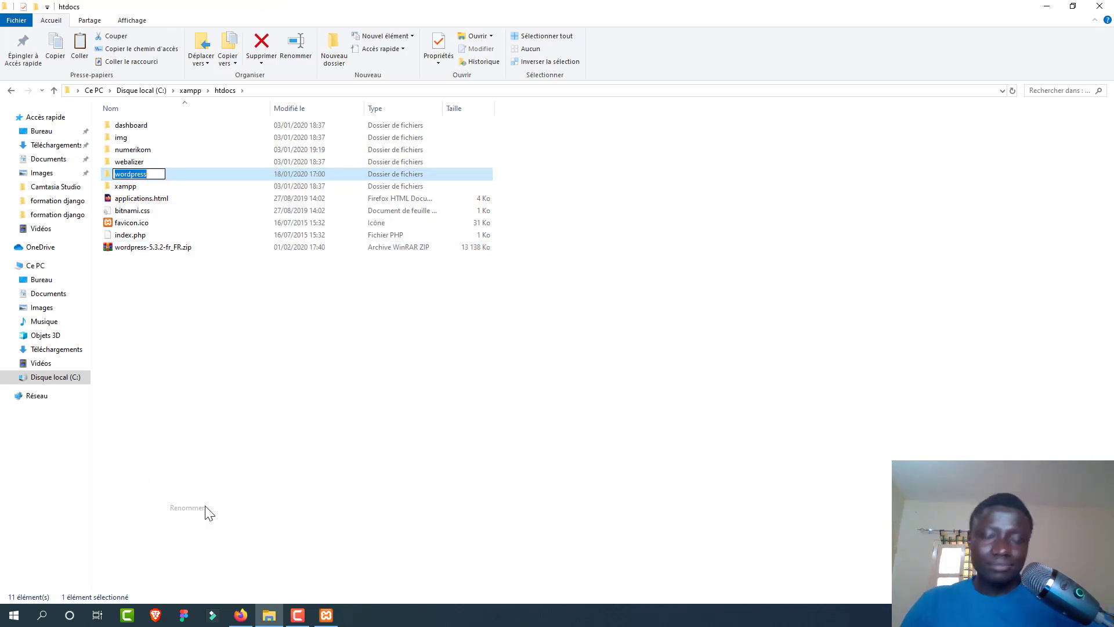
type("jaayma")
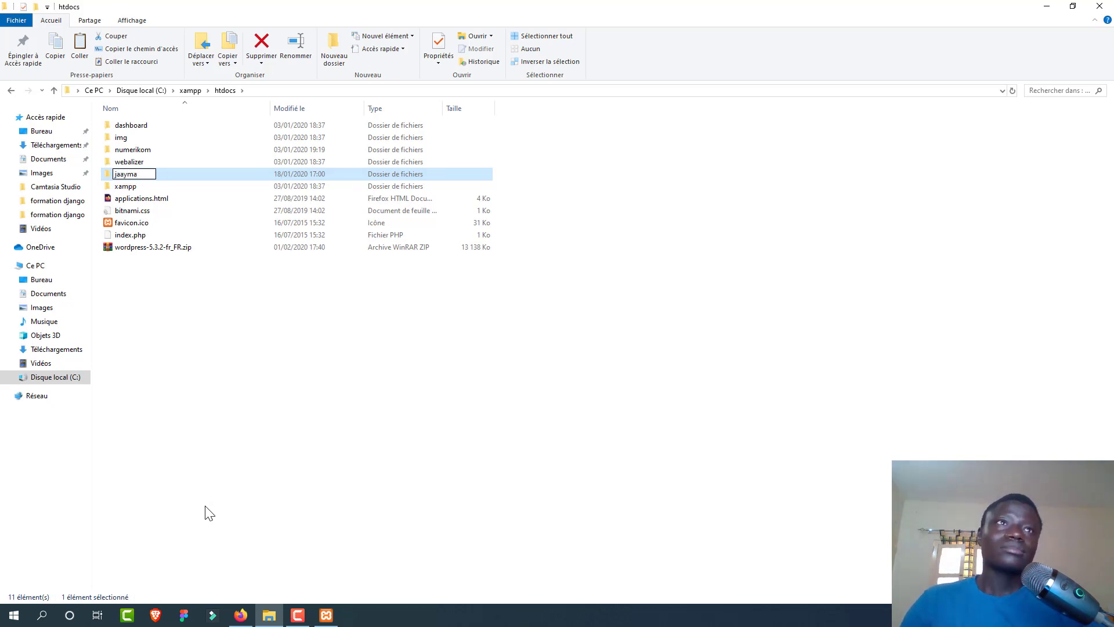
key("Return")
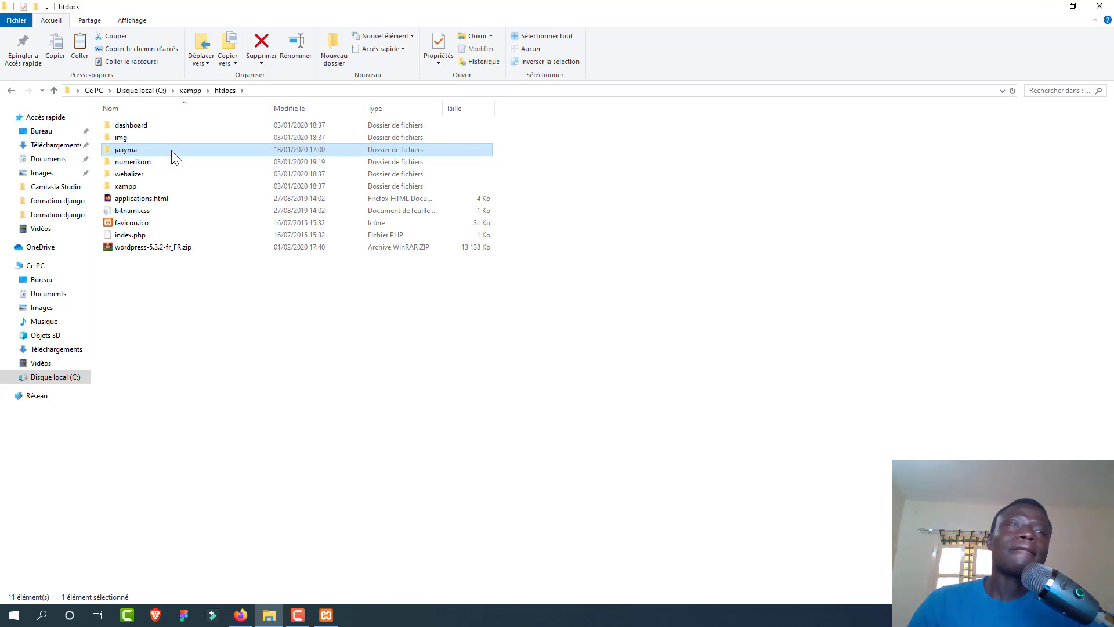
double_click(172, 151)
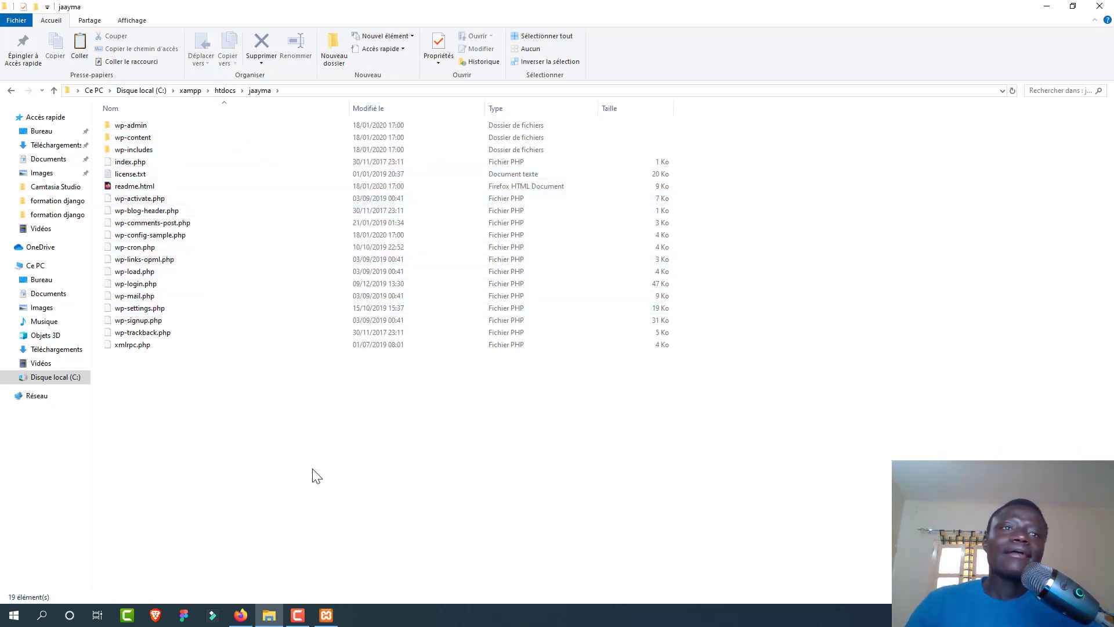
left_click(240, 615)
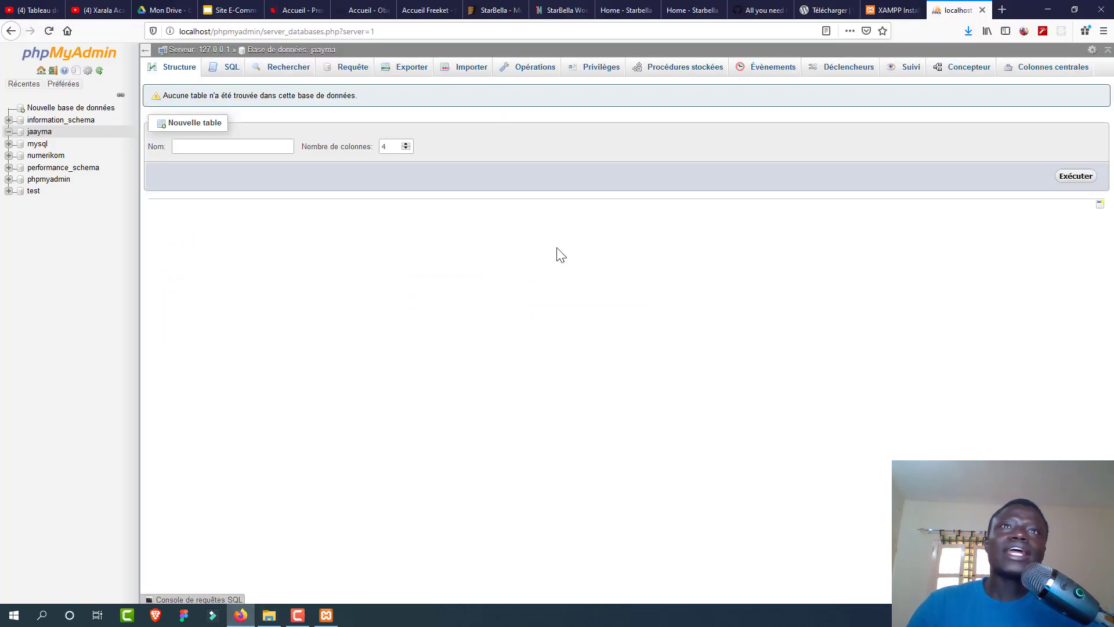
Step: Load localhost/jaayma in a new tab to reach the WordPress setup welcome page
left_click(994, 11)
type("localhost")
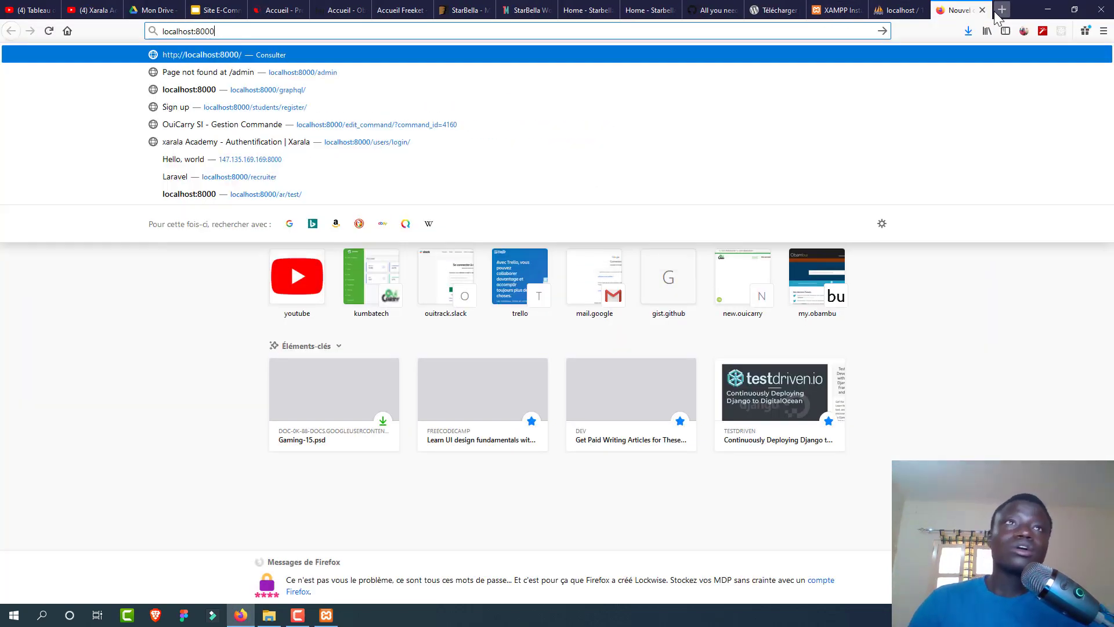
type("/")
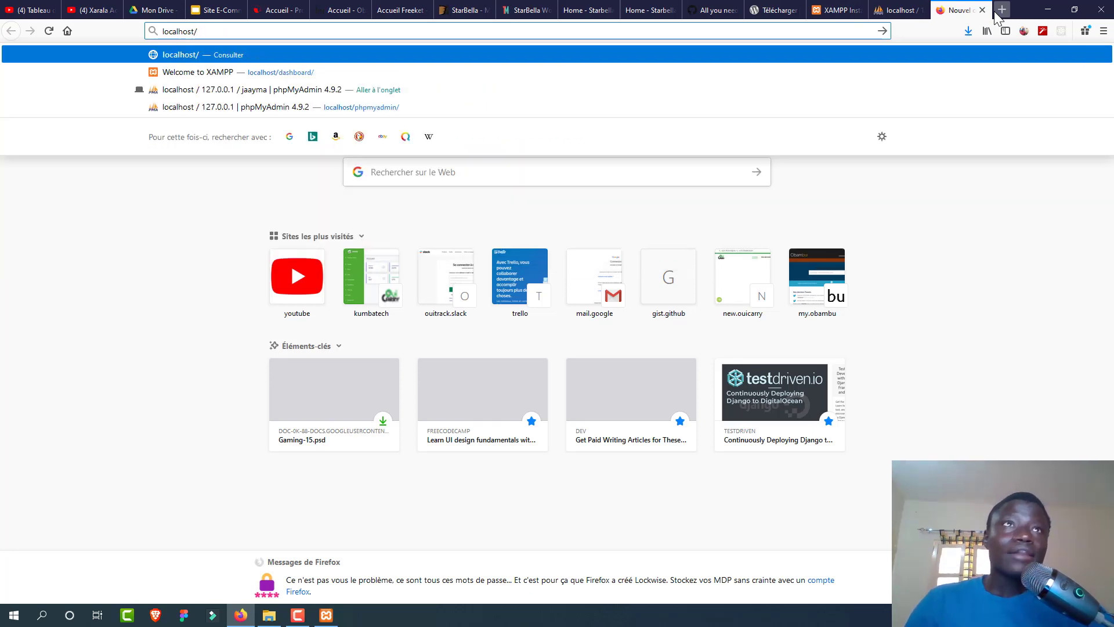
type("jaay")
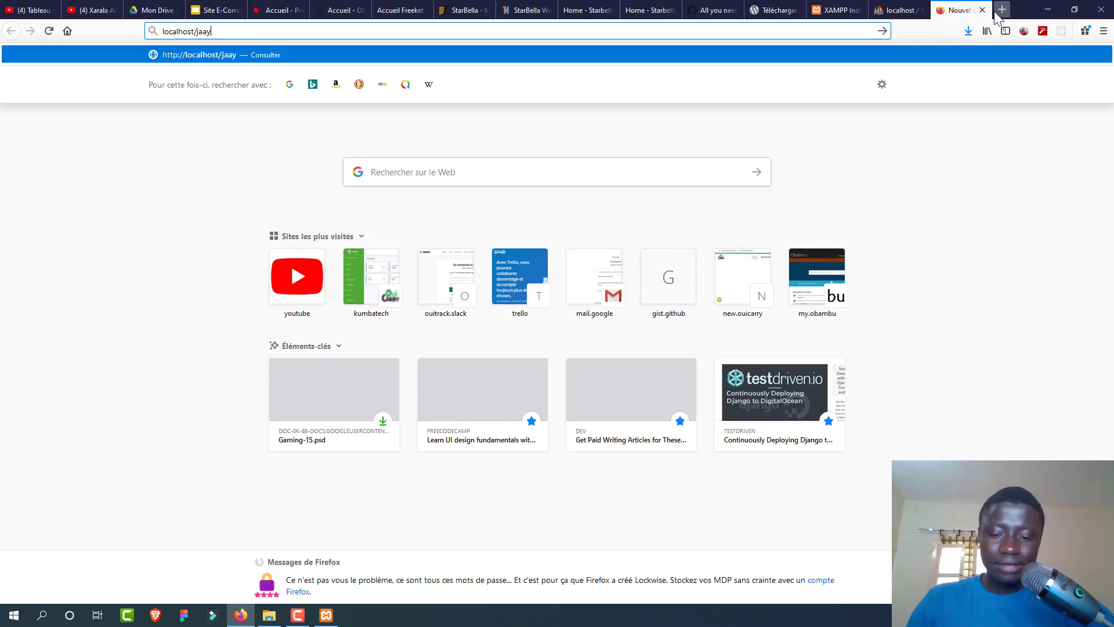
type("nma")
key("Return")
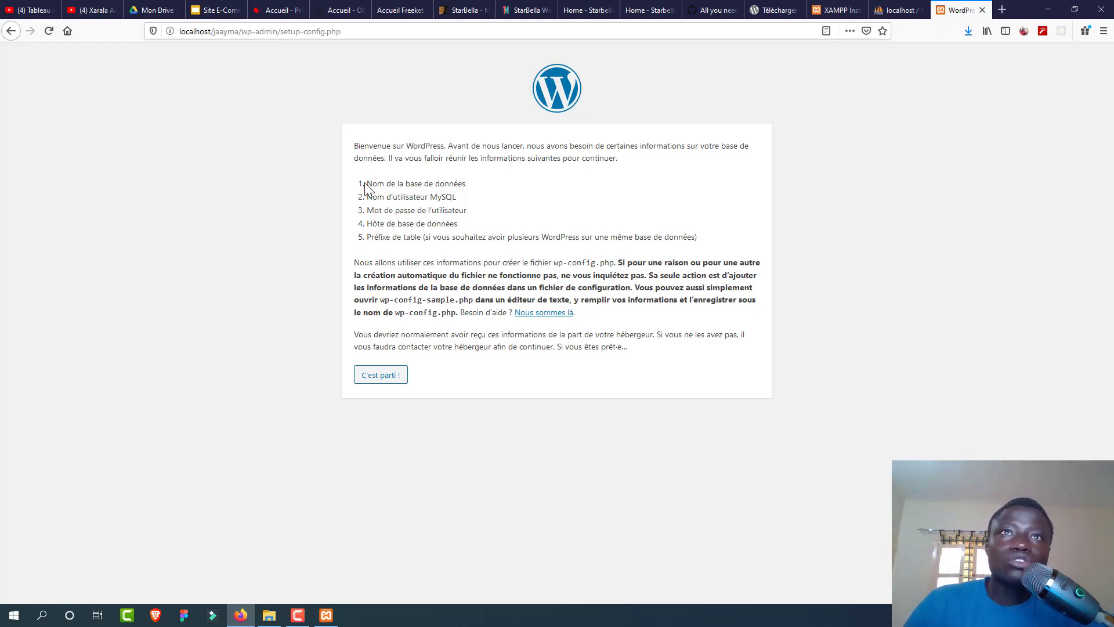
left_click_drag(459, 200, 364, 199)
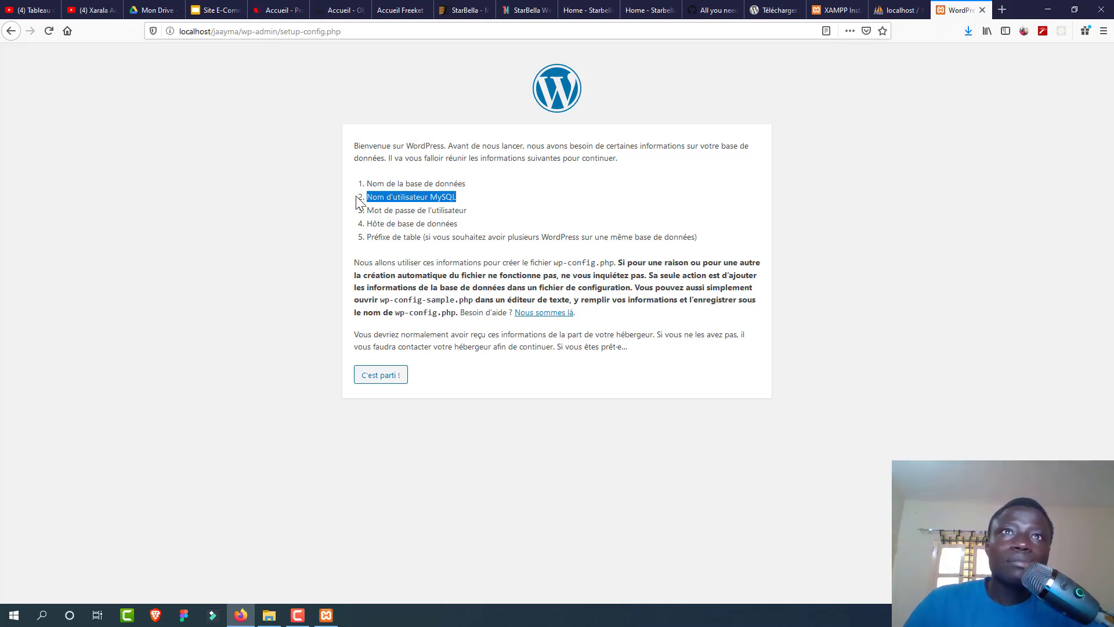
left_click_drag(468, 210, 393, 210)
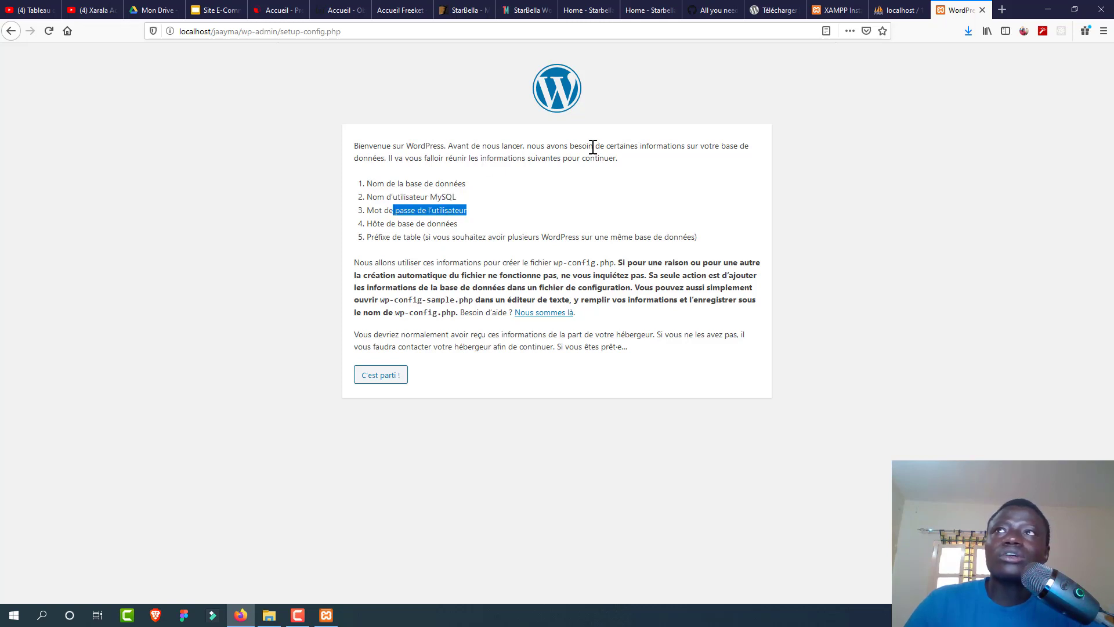
left_click(881, 8)
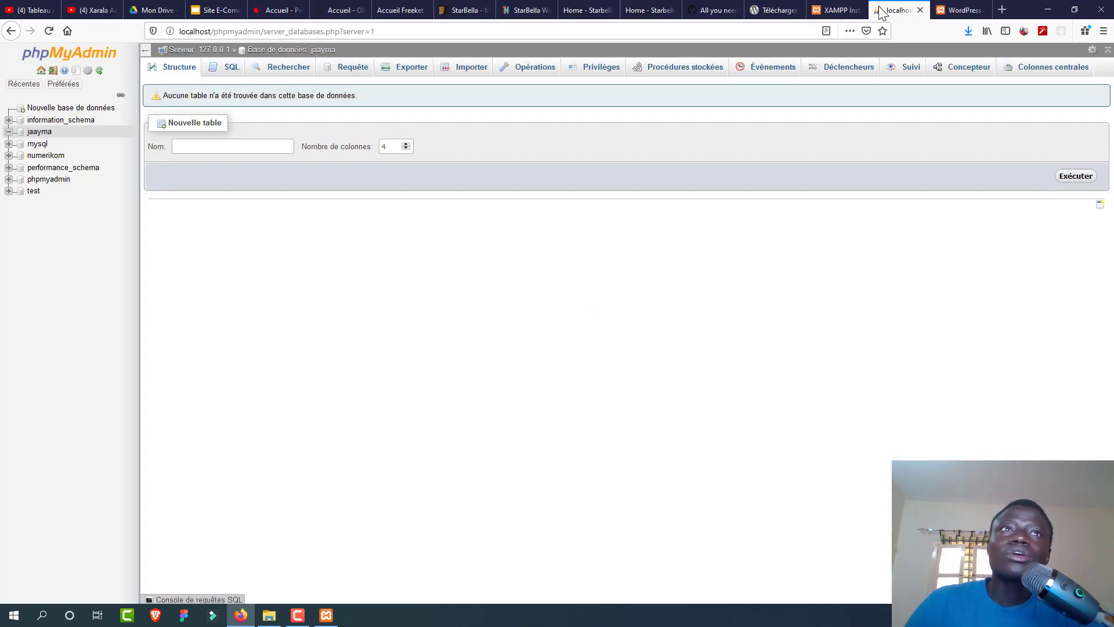
left_click(593, 65)
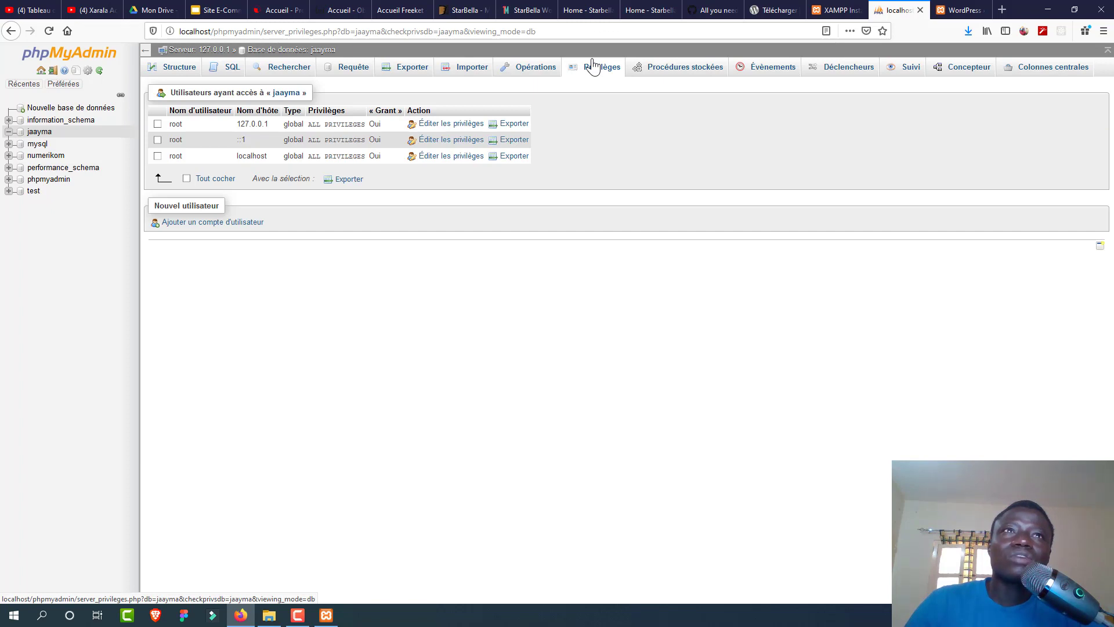
double_click(176, 123)
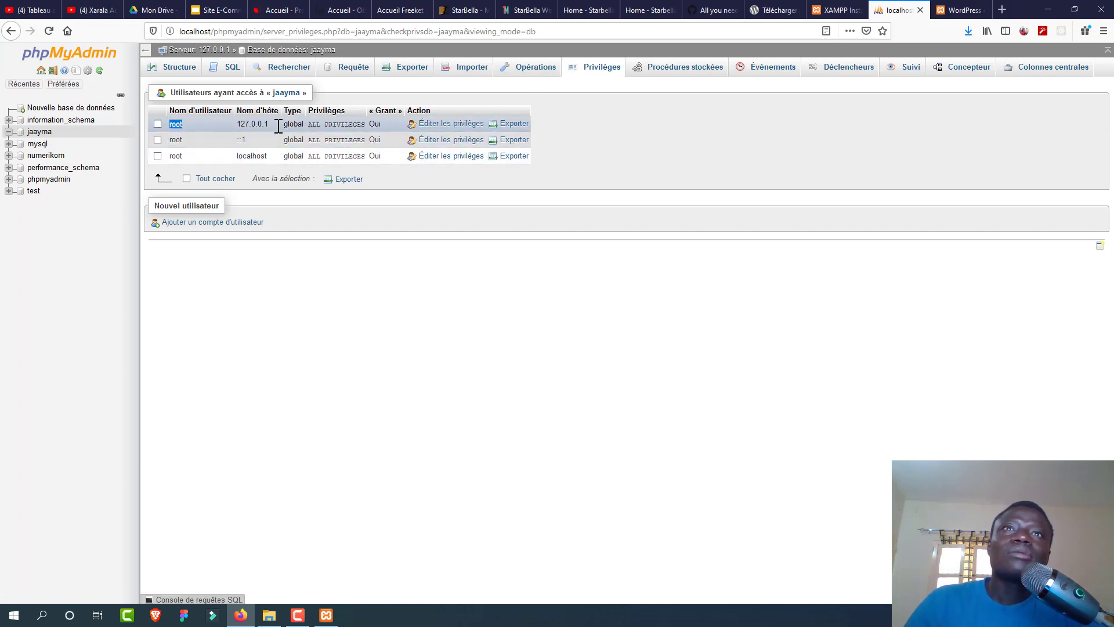
left_click(944, 12)
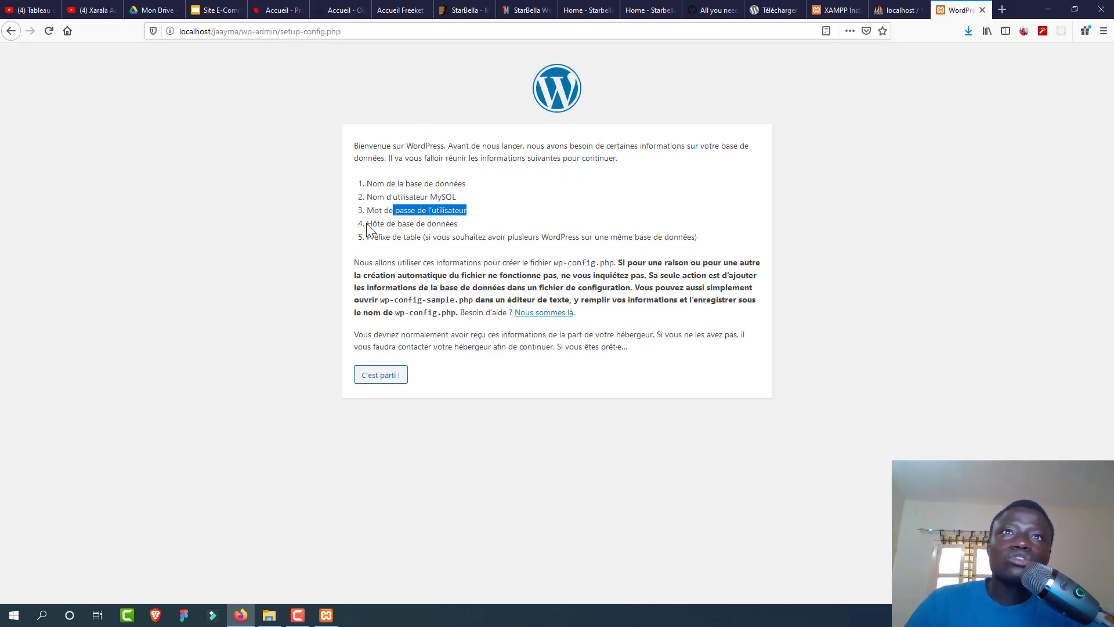
left_click(876, 10)
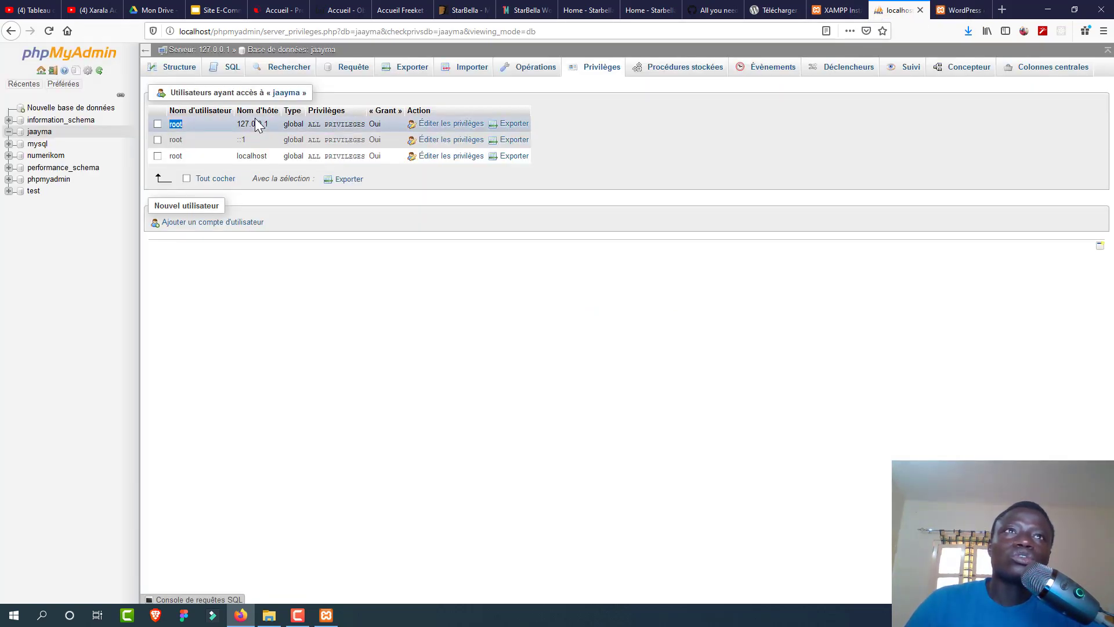
left_click(959, 9)
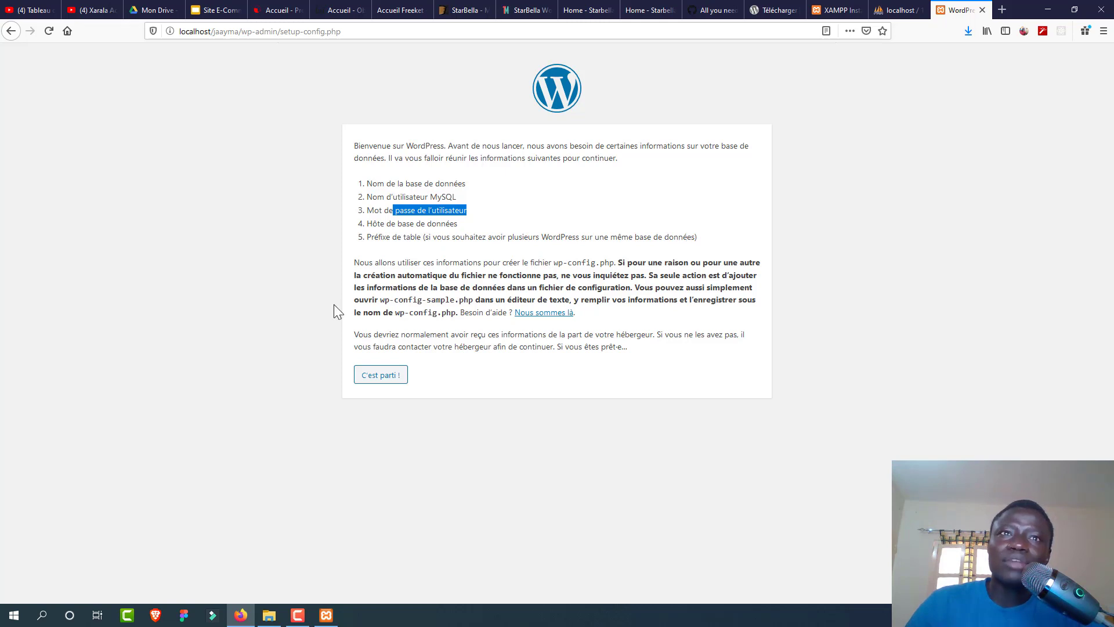
Step: Enter jaayma as the database name, checking the database users list in between
left_click(393, 377)
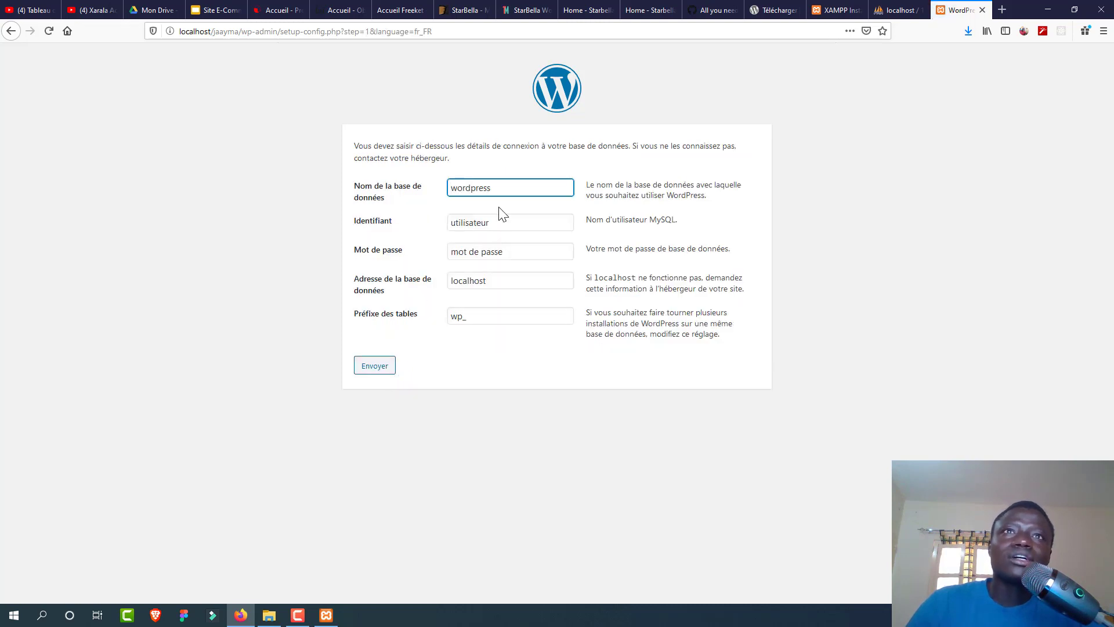
left_click_drag(505, 187, 438, 191)
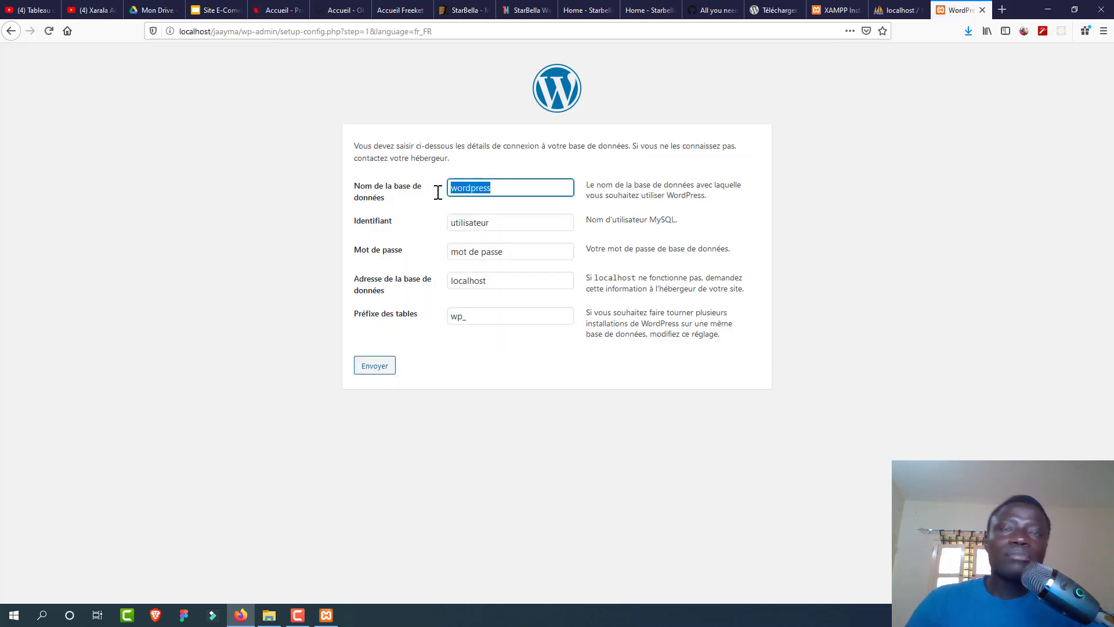
type("jaay")
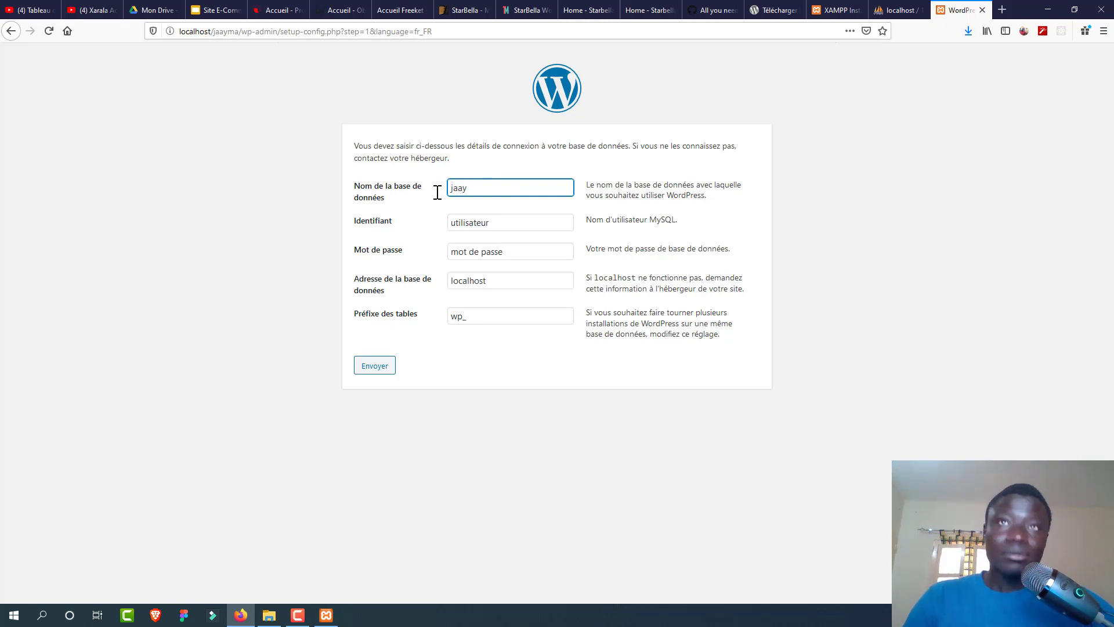
type("ma")
left_click(898, 10)
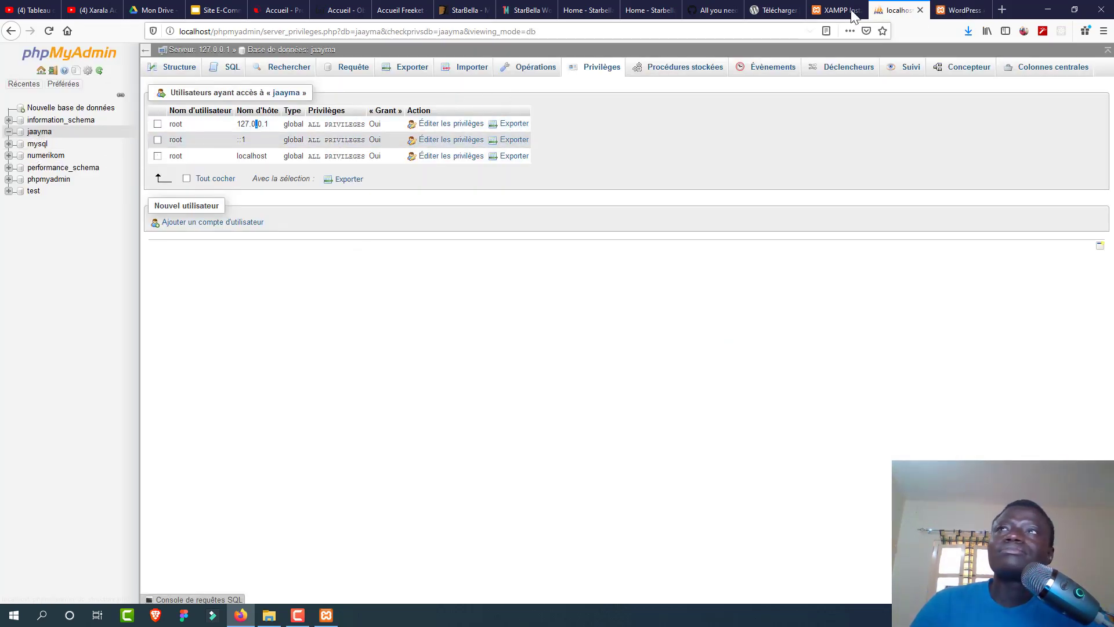
left_click(960, 13)
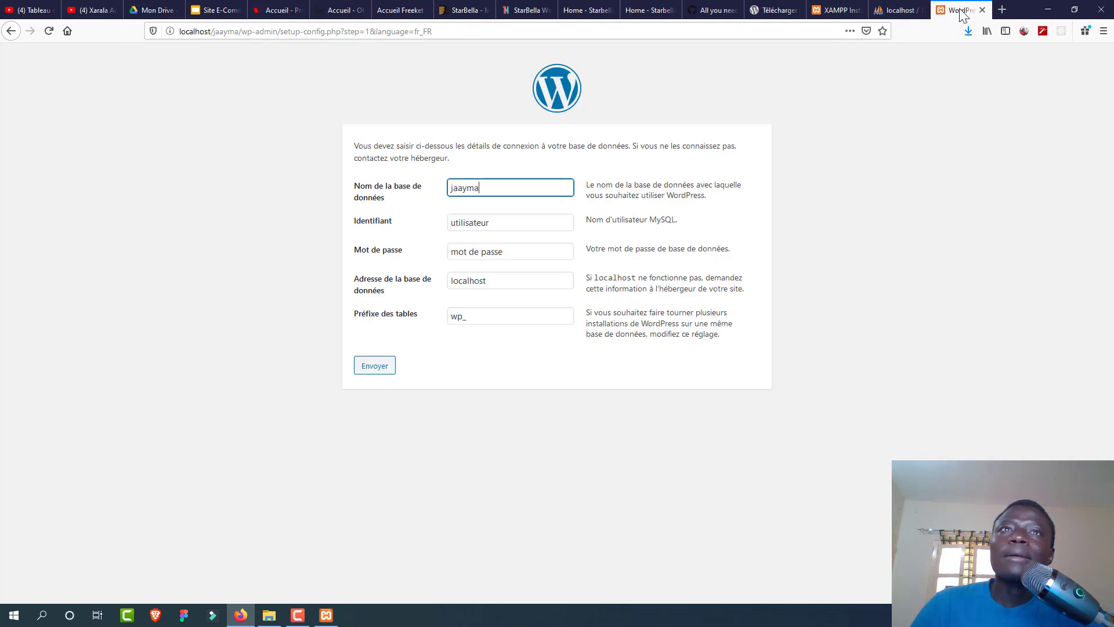
Step: Set the database user to root with an empty password and submit the connection details
left_click(498, 226)
key("ctrl+a")
type("root")
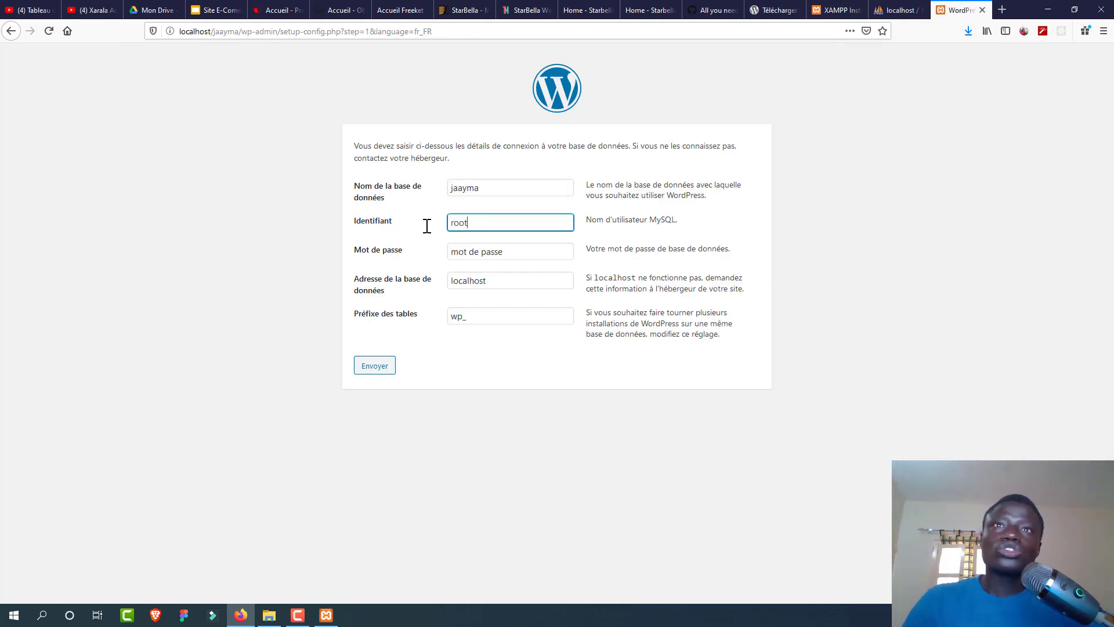
left_click(512, 253)
key("ctrl+a")
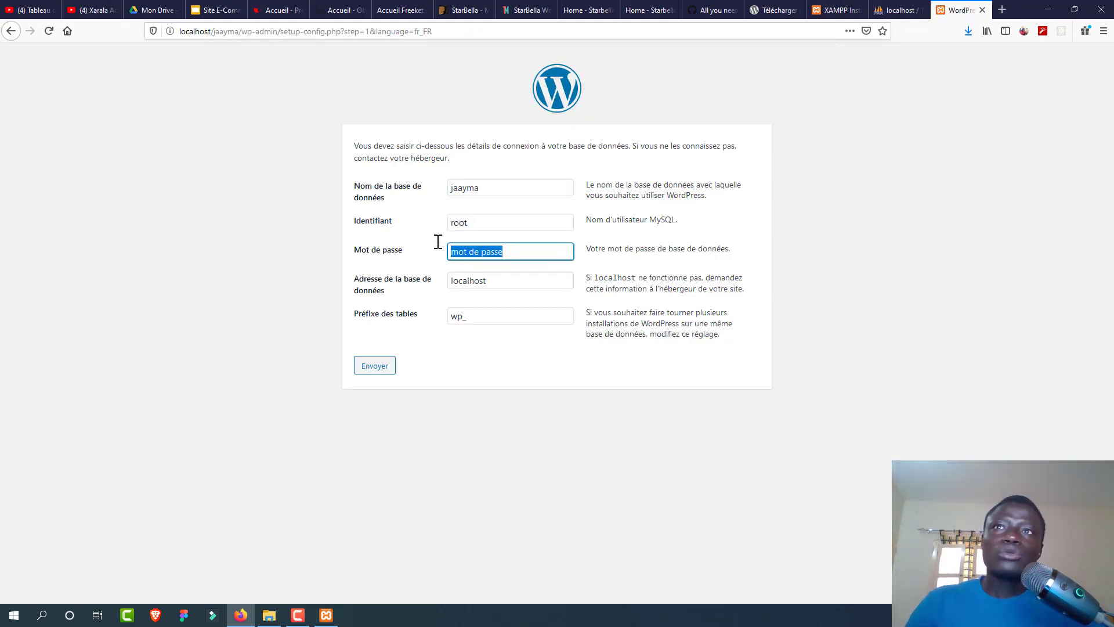
key("BackSpace")
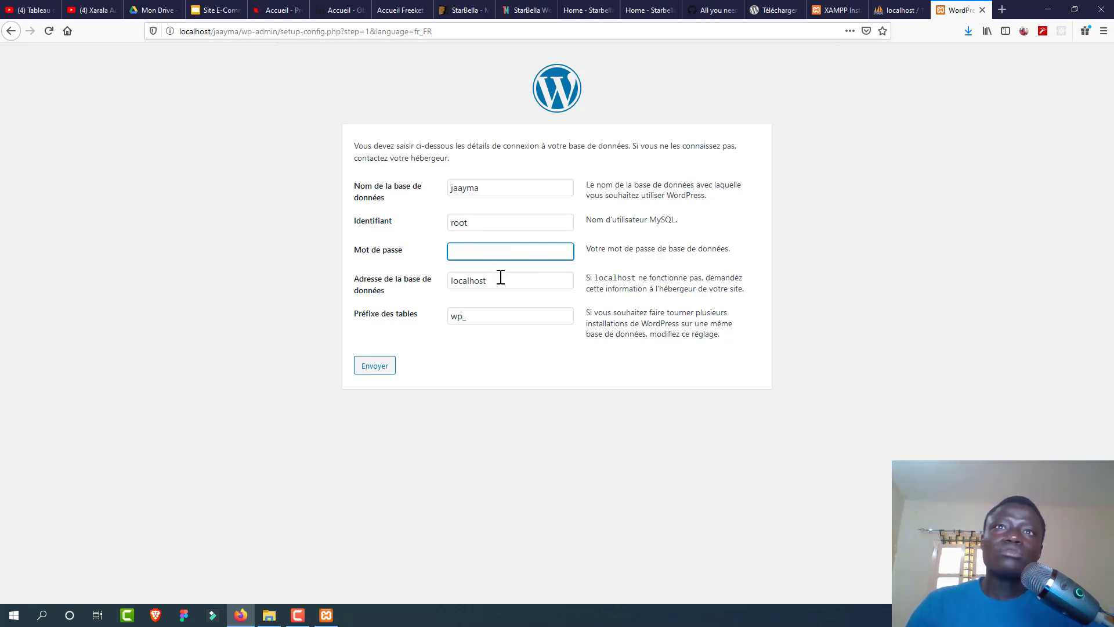
left_click(501, 278)
left_click(464, 409)
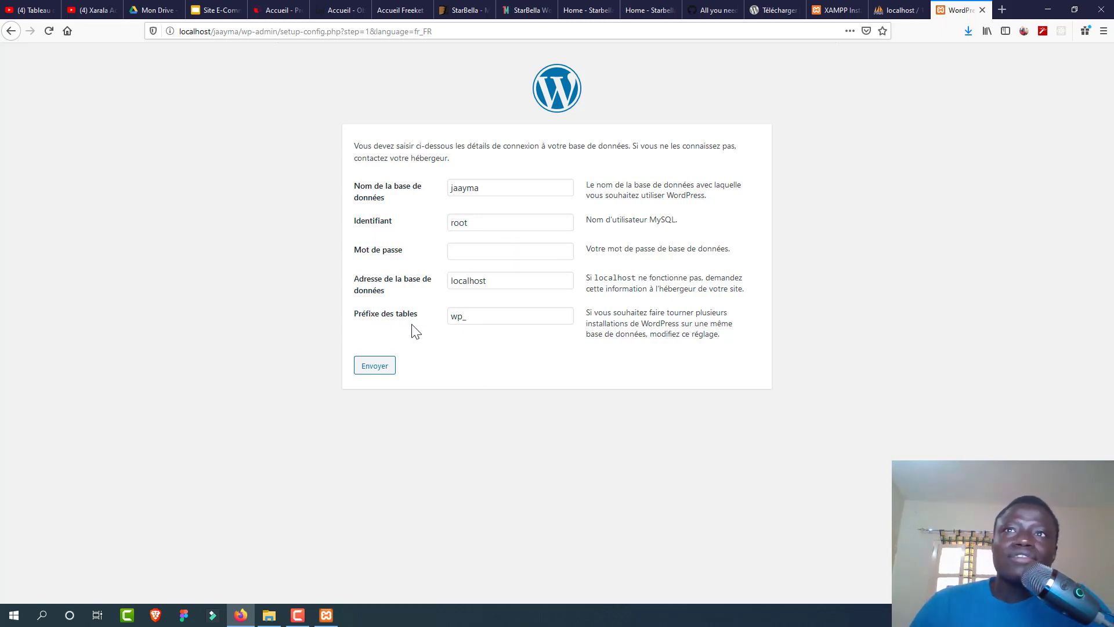
left_click(387, 370)
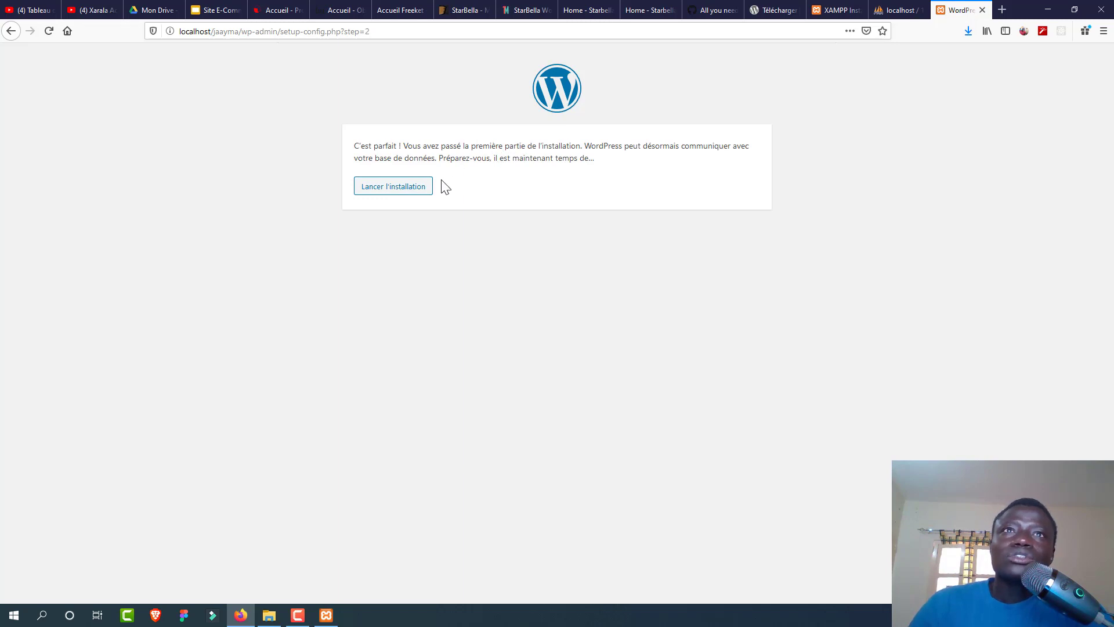
Step: Launch the installation and enter site title Jaayma and the admin username
left_click(413, 191)
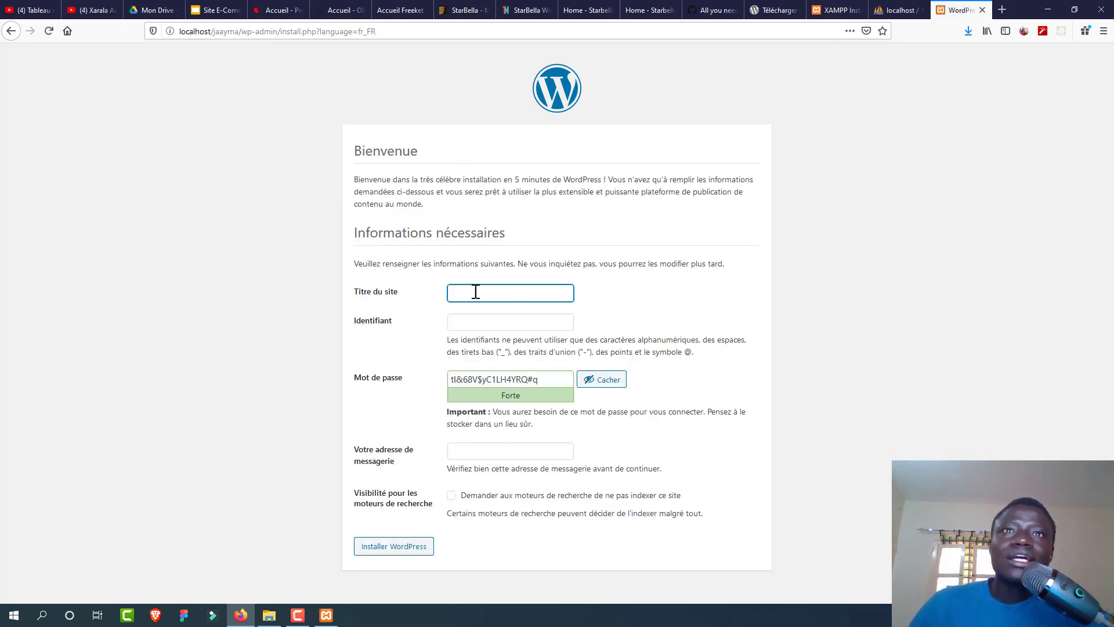
left_click(474, 291)
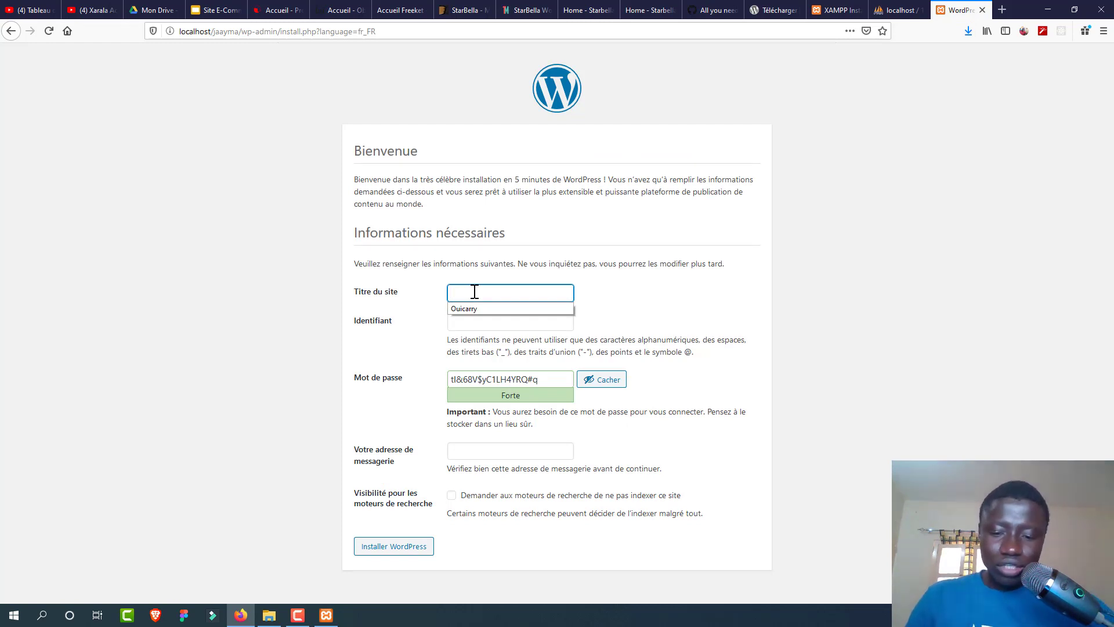
type("Jaayma")
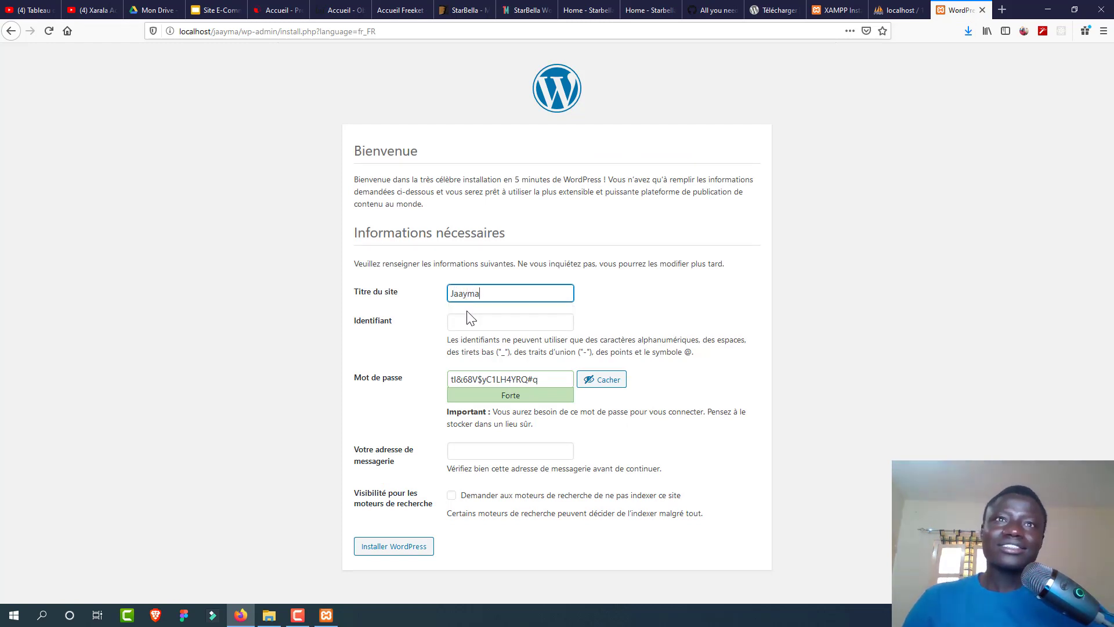
left_click(464, 320)
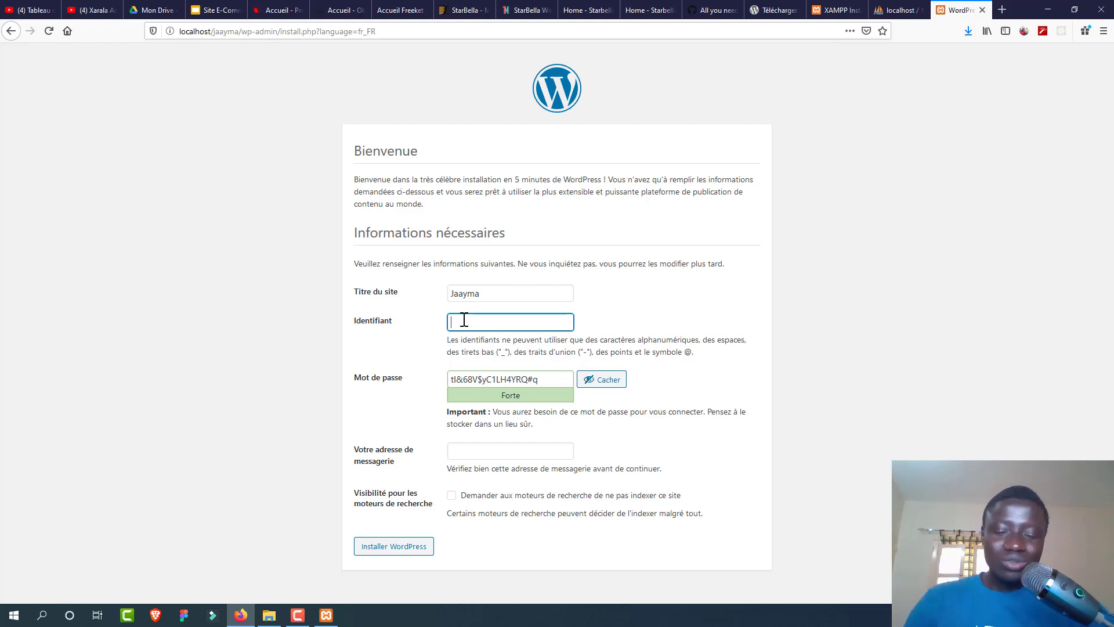
type("adm")
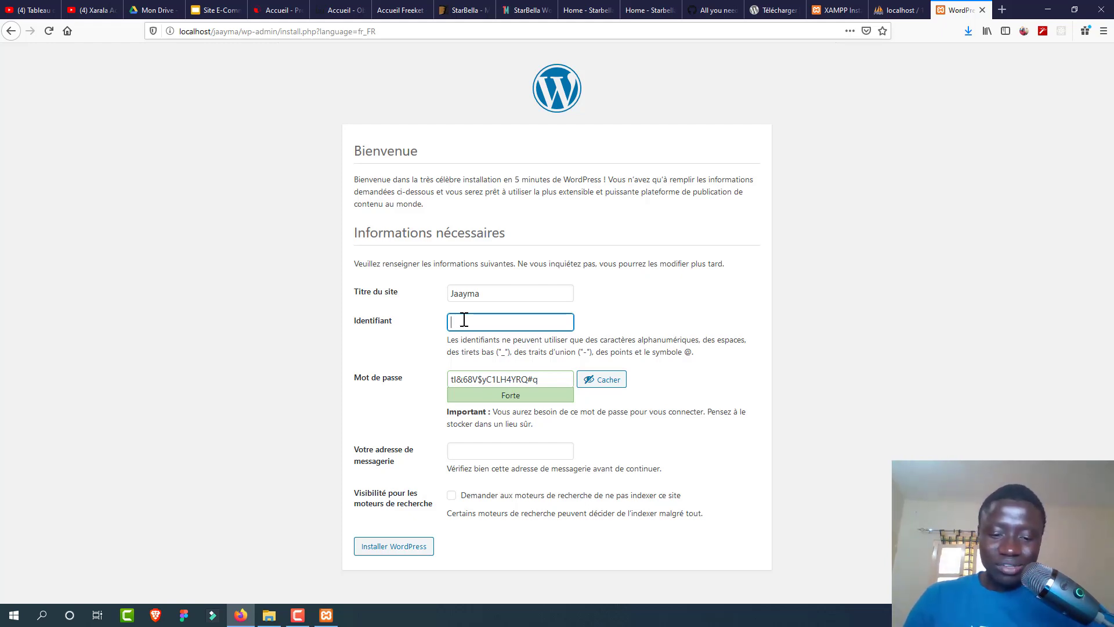
type("xarala")
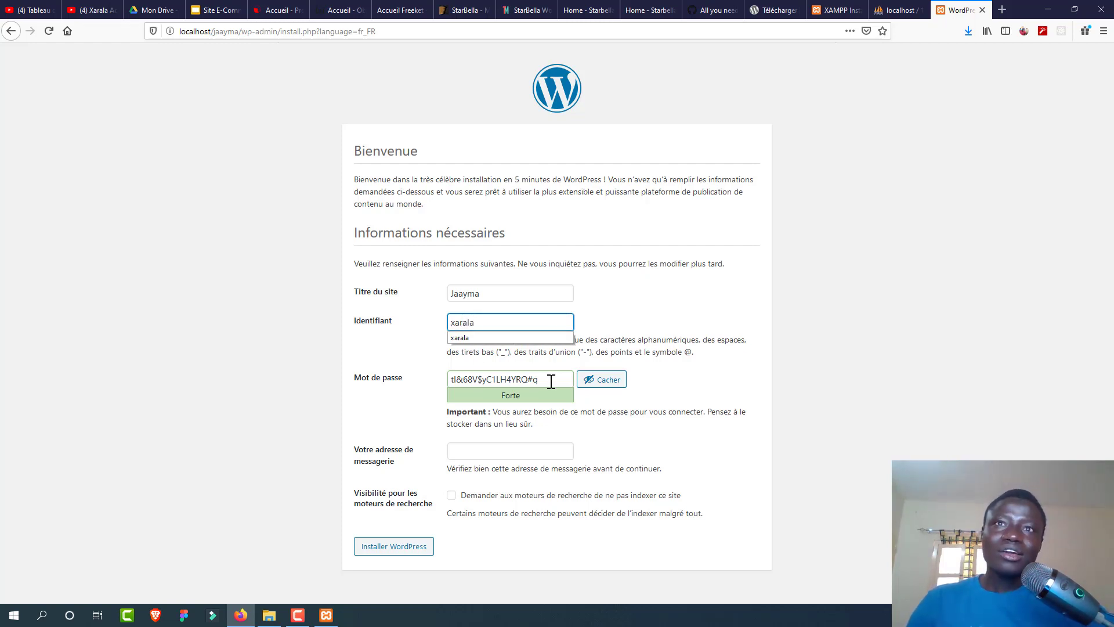
Step: Replace the generated admin password with a weak one and confirm using it
left_click(552, 381)
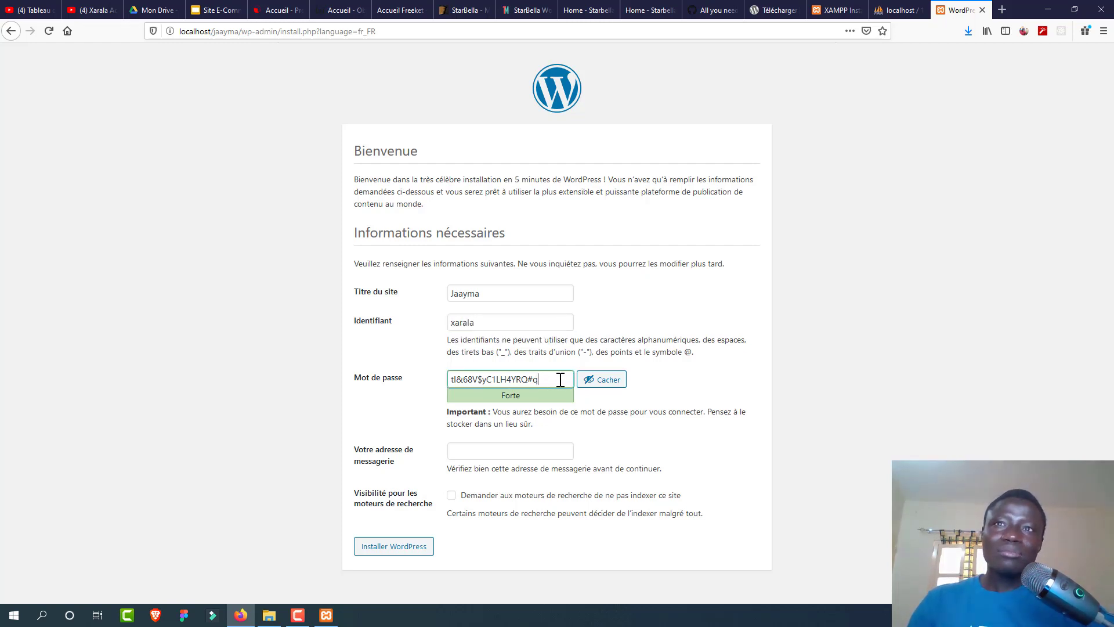
left_click(597, 382)
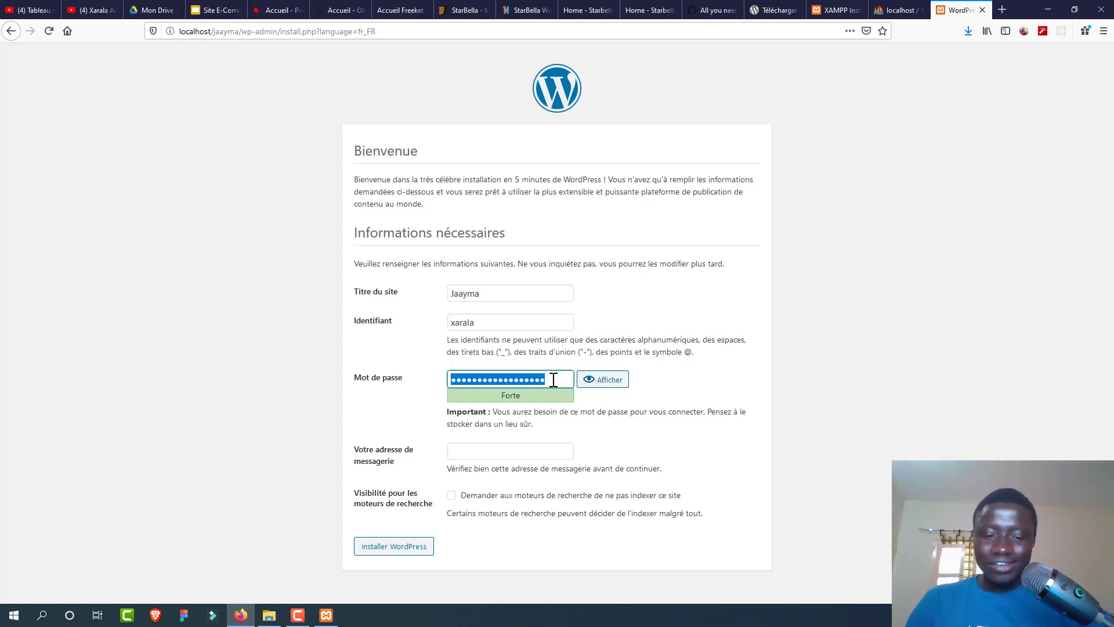
type("p")
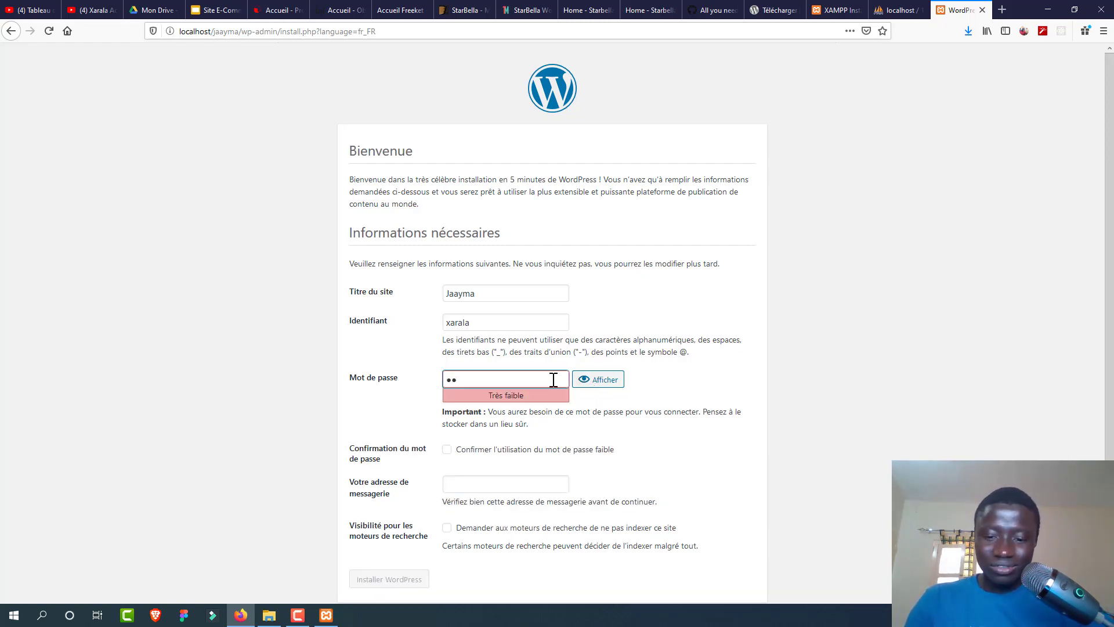
type("asser12")
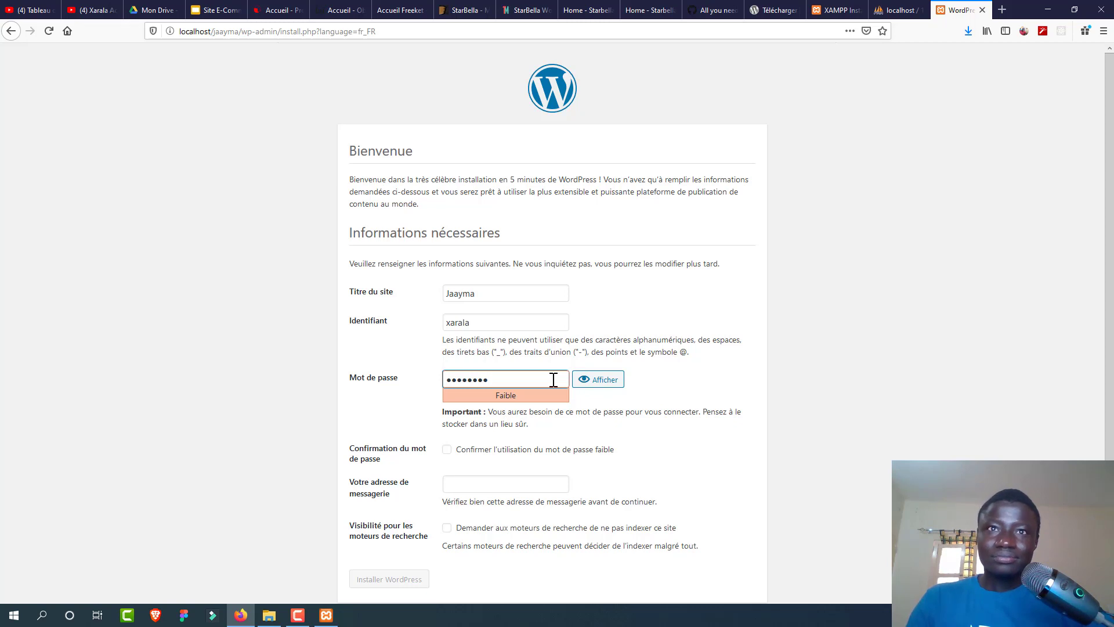
key("BackSpace")
key("BackSpace")
key("BackSpace")
key("BackSpace")
key("BackSpace")
key("BackSpace")
key("BackSpace")
key("BackSpace")
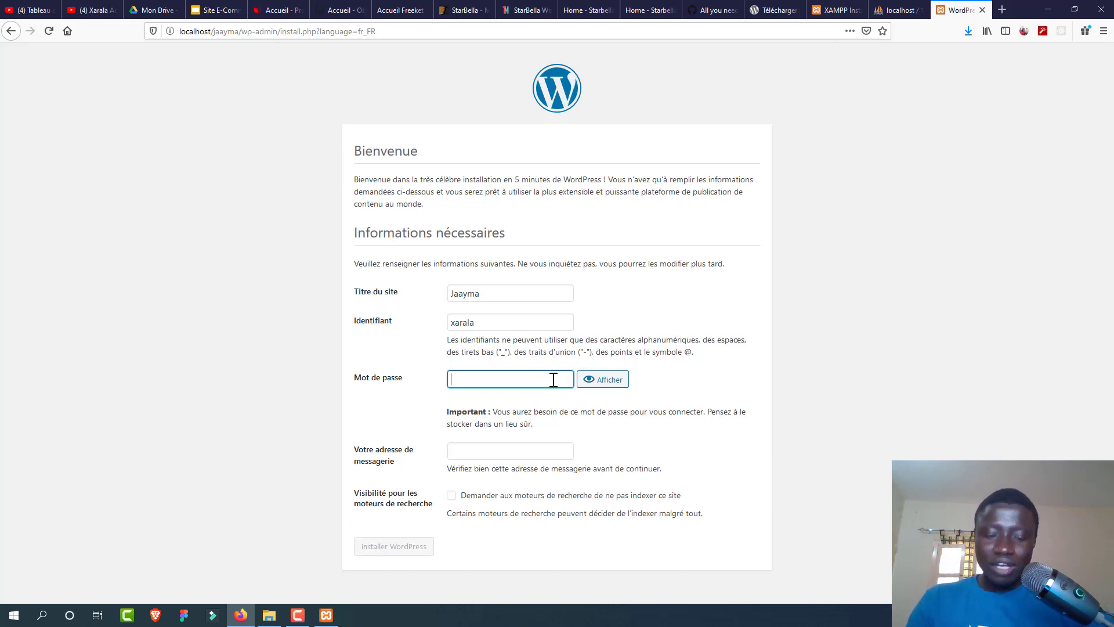
type("p")
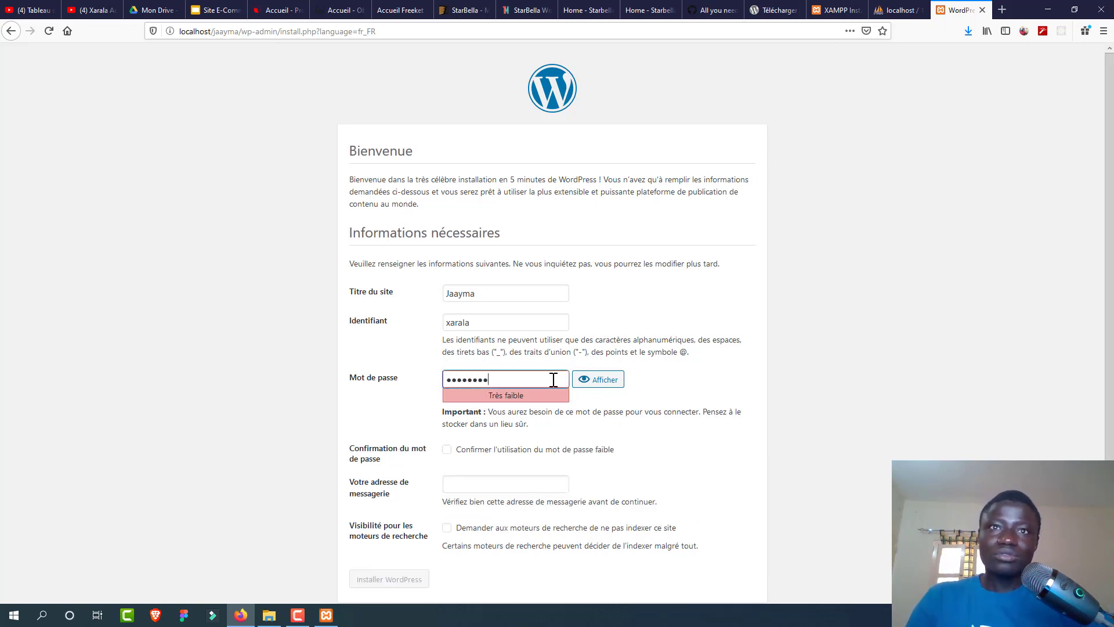
left_click(466, 450)
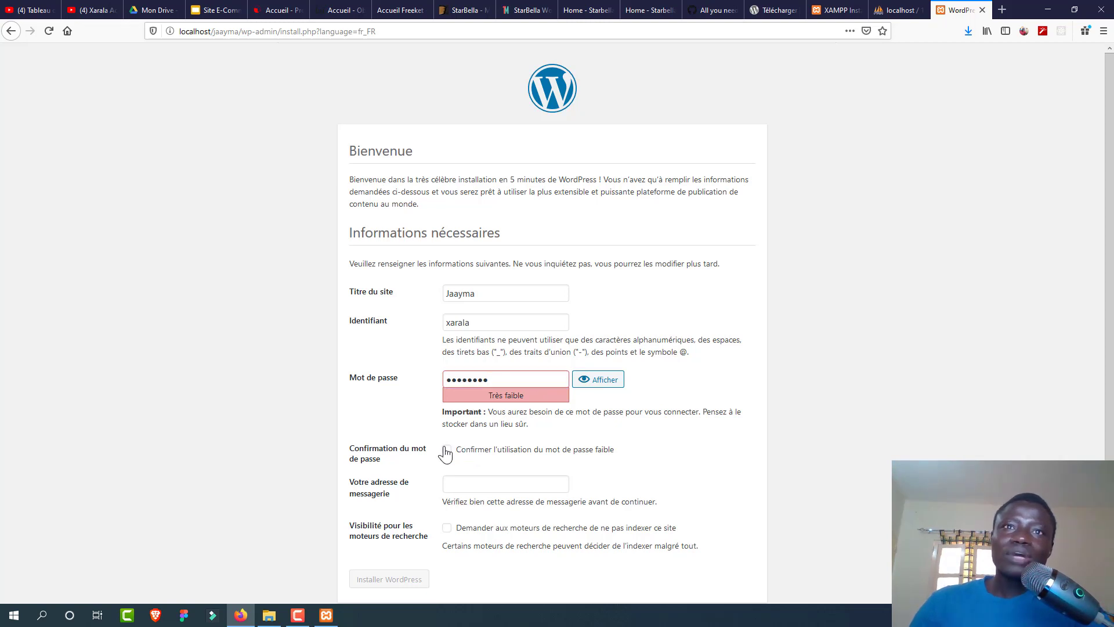
left_click(446, 450)
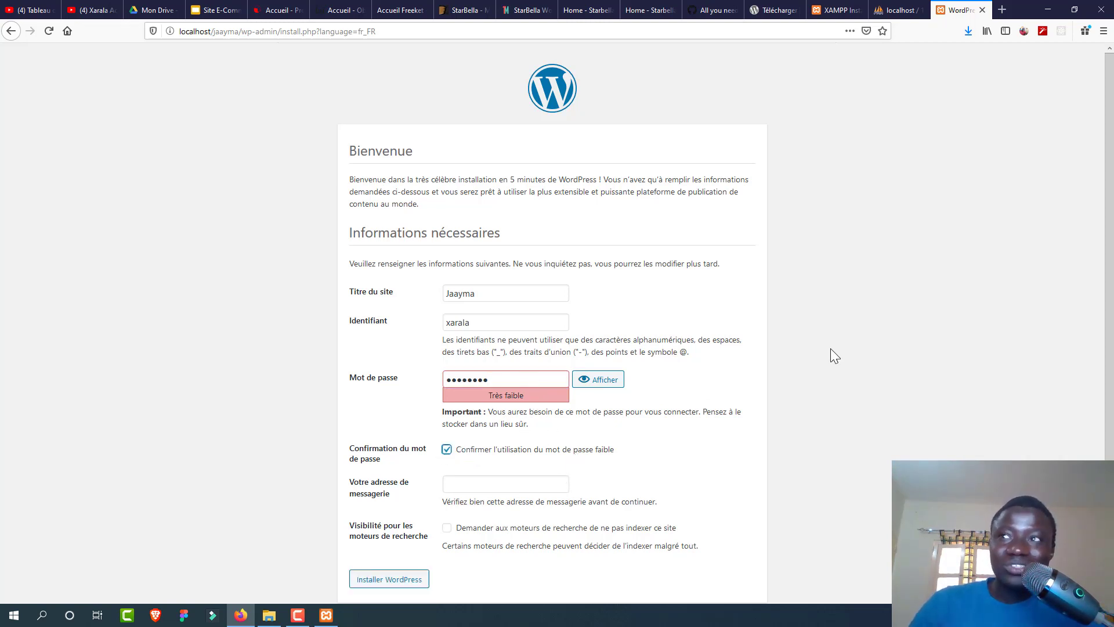
Step: Enter the admin email, discourage search engine indexing, and install WordPress
scroll(1110, 275, "down", 1)
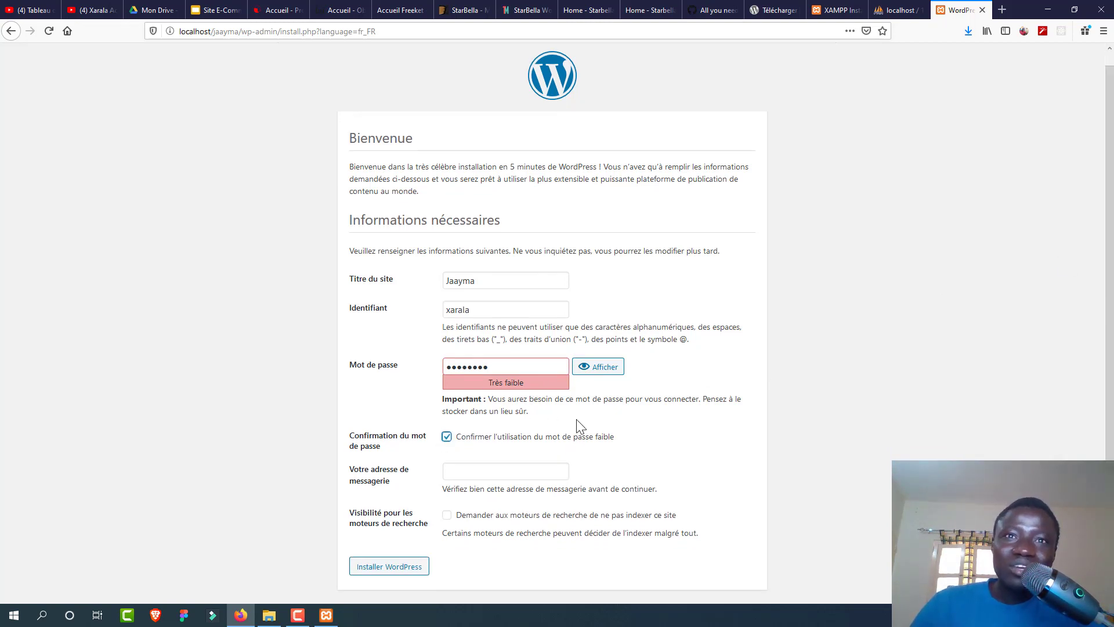
left_click(515, 469)
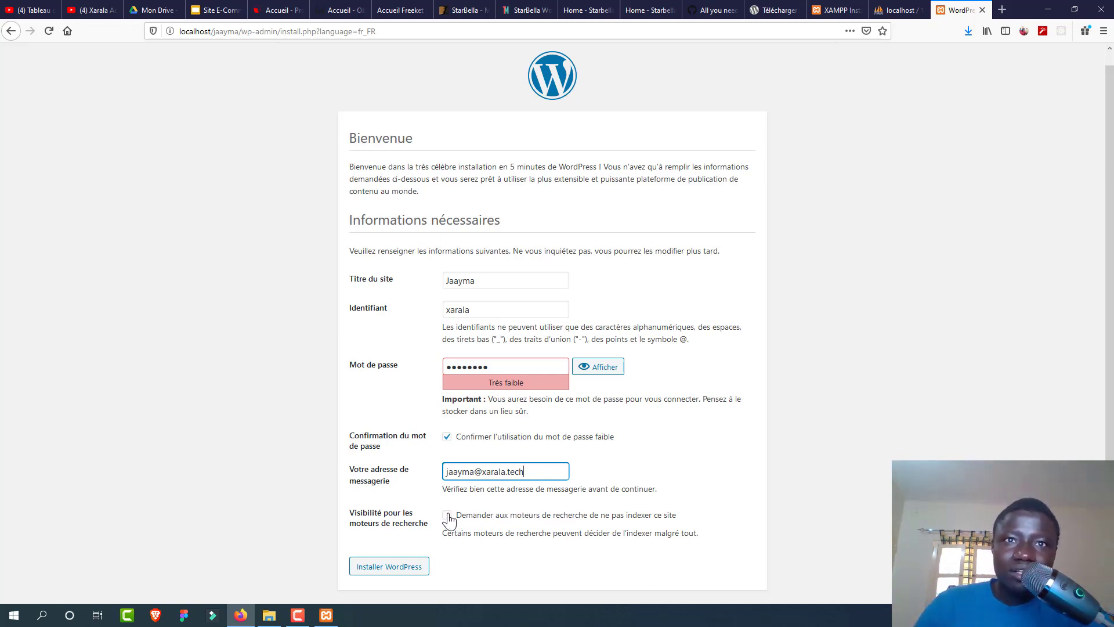
left_click(446, 516)
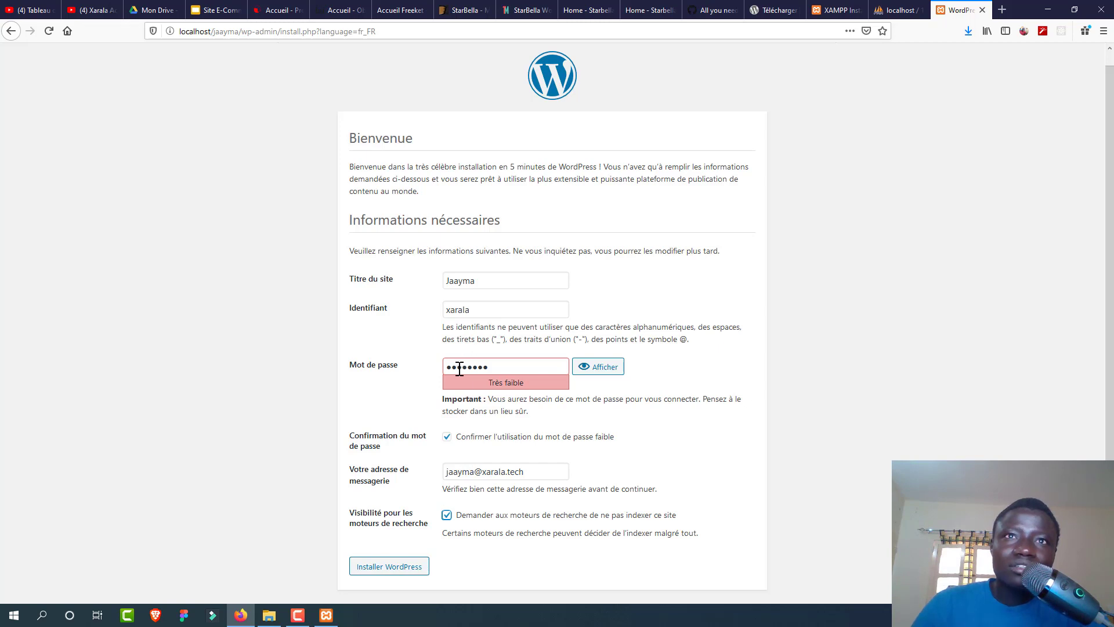
left_click(418, 567)
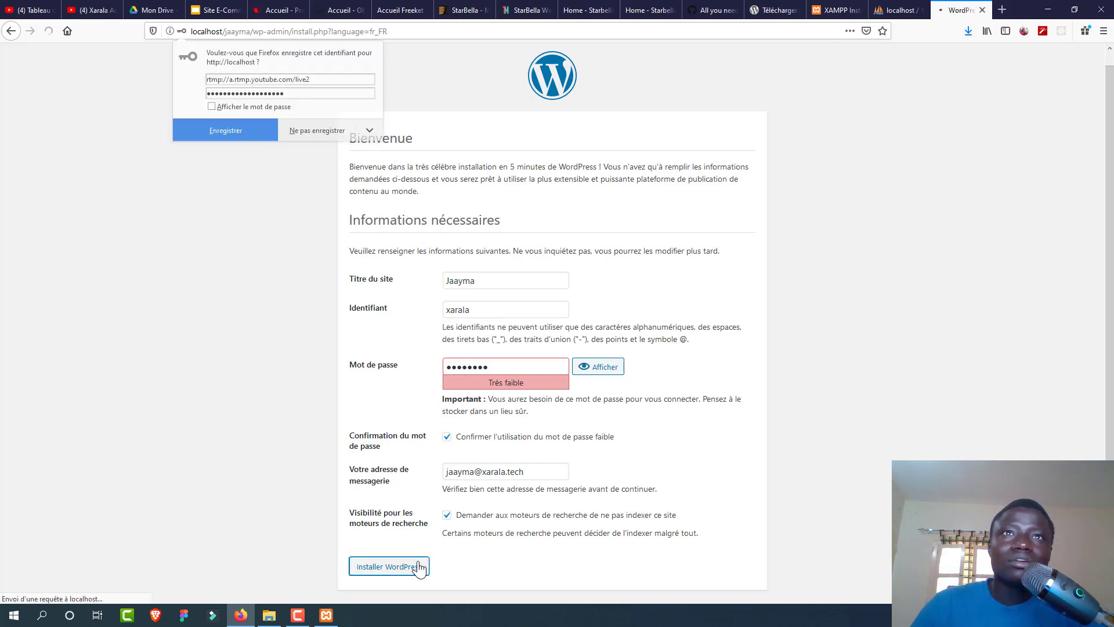
Step: Decline Firefox's save-login prompt and go to the WordPress login page
left_click(318, 131)
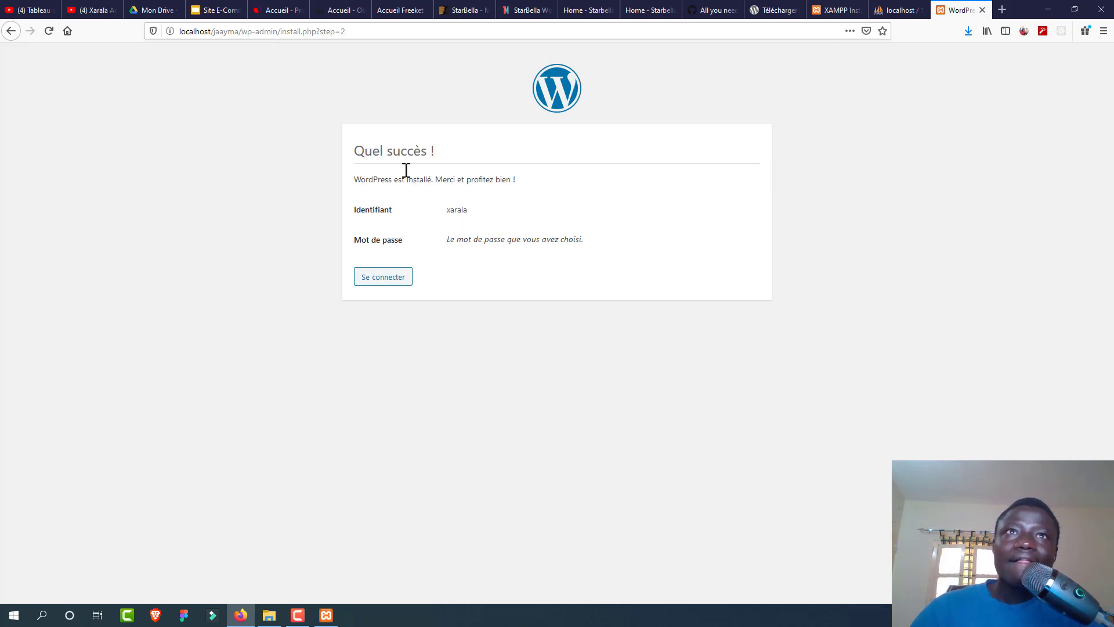
left_click_drag(354, 157, 480, 159)
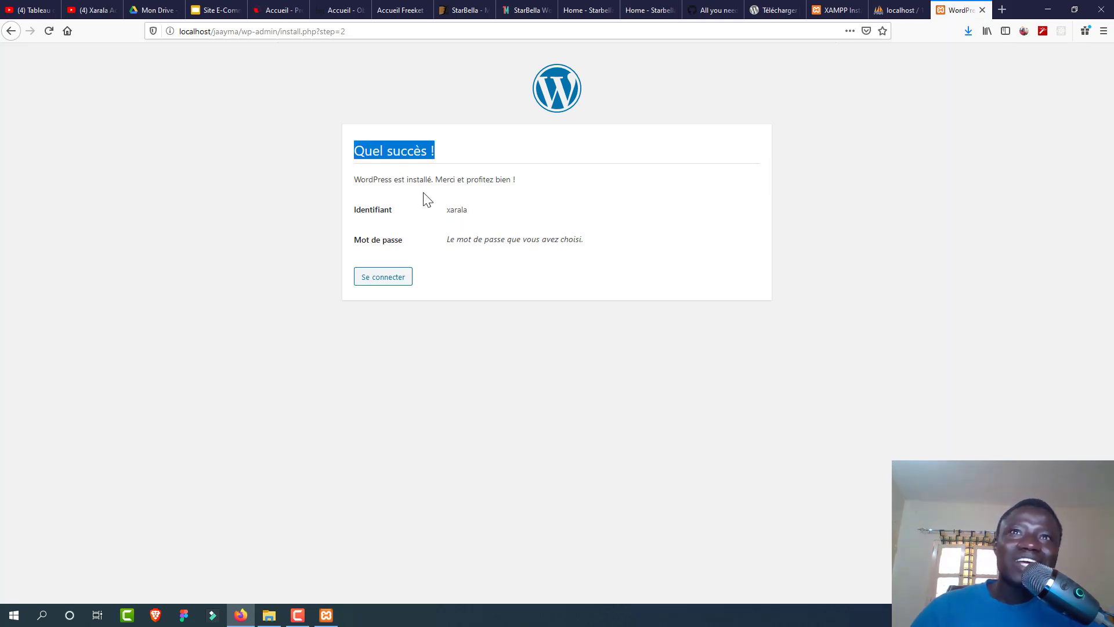
left_click(392, 278)
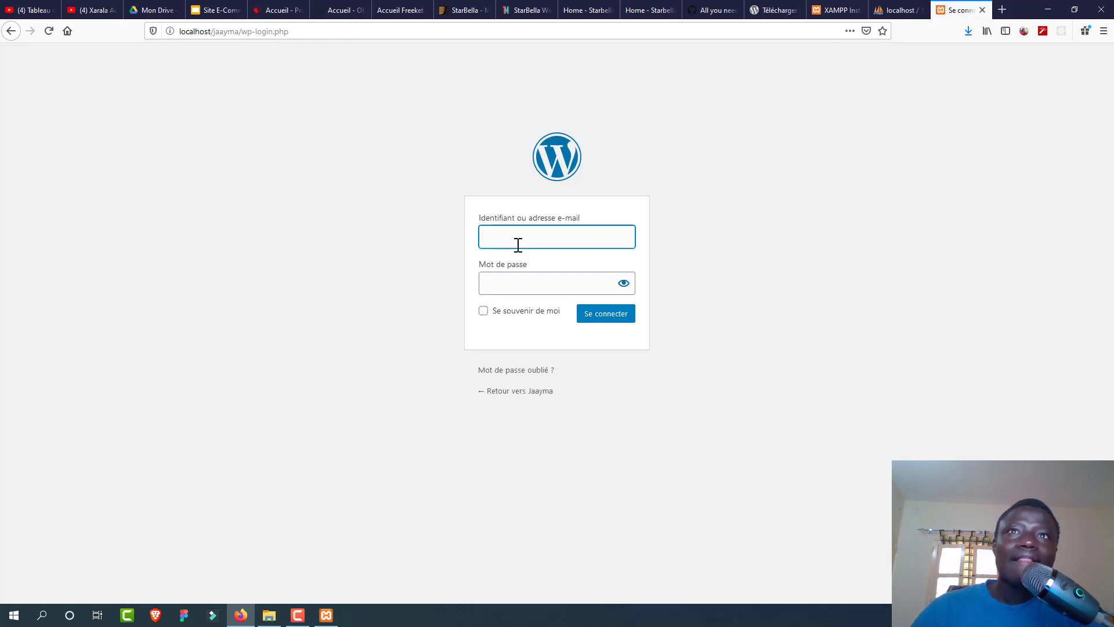
Step: Sign in with the admin username and password, ticking Se souvenir de moi
left_click(518, 244)
type("xarala")
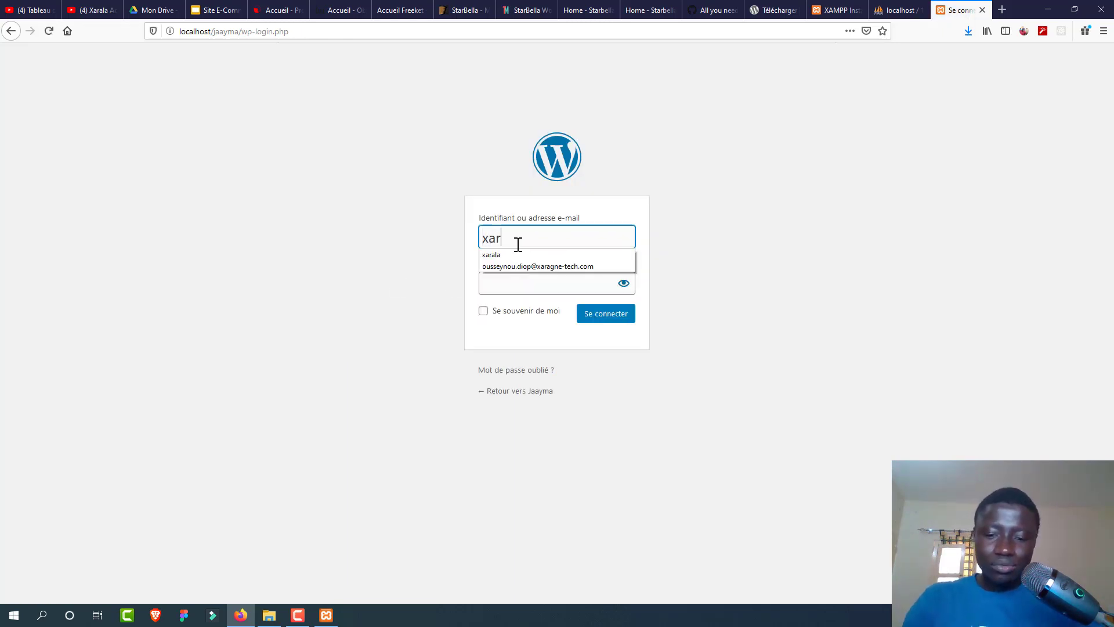
left_click(503, 283)
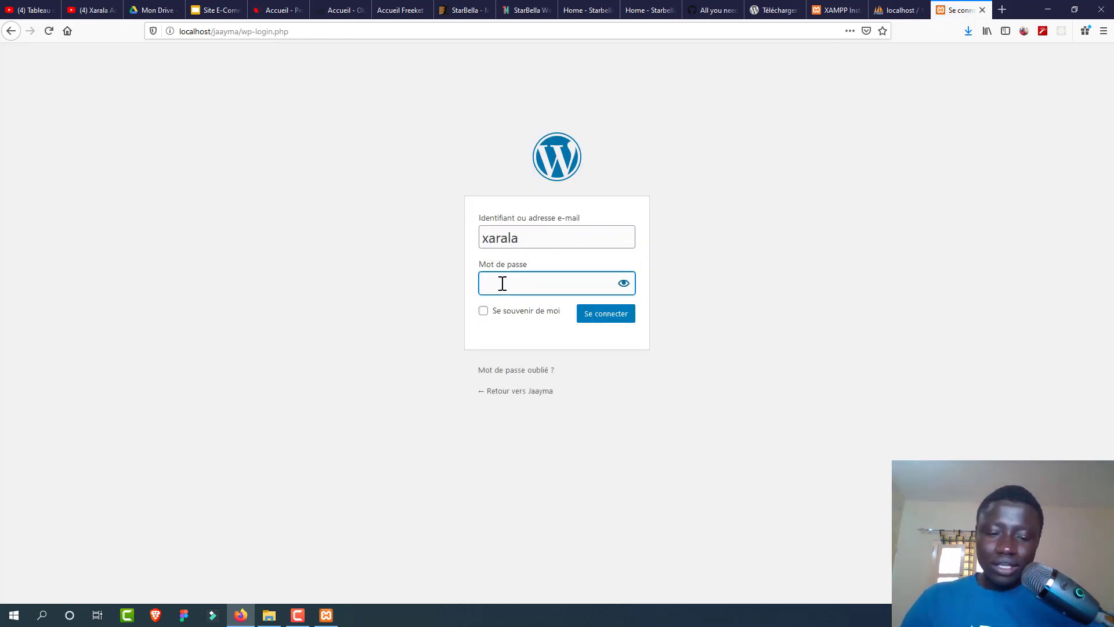
type("•••••••")
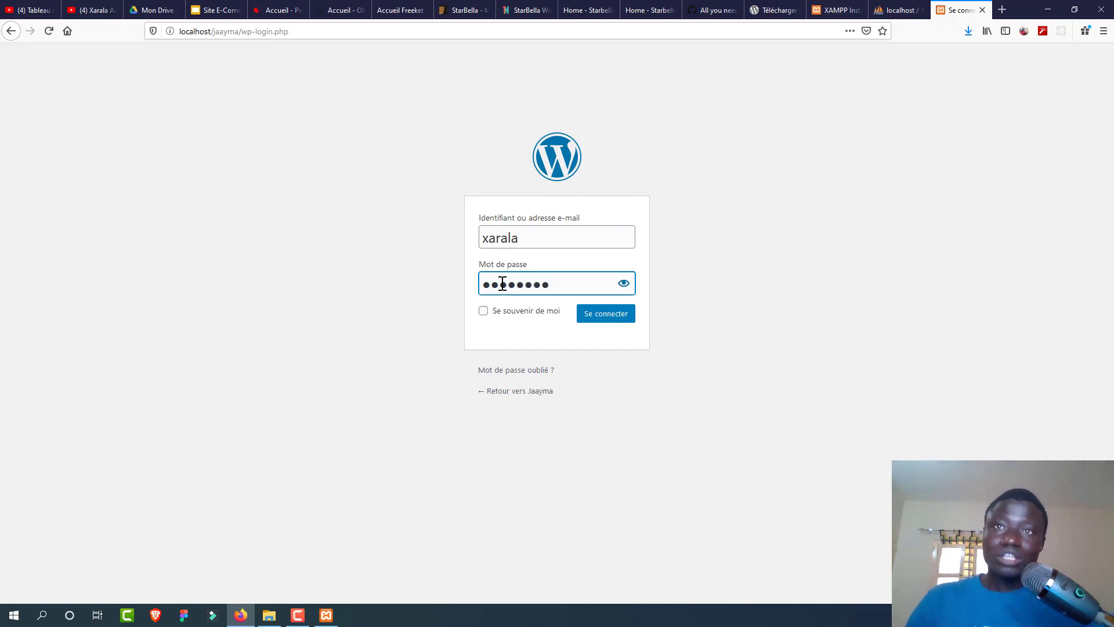
left_click(502, 314)
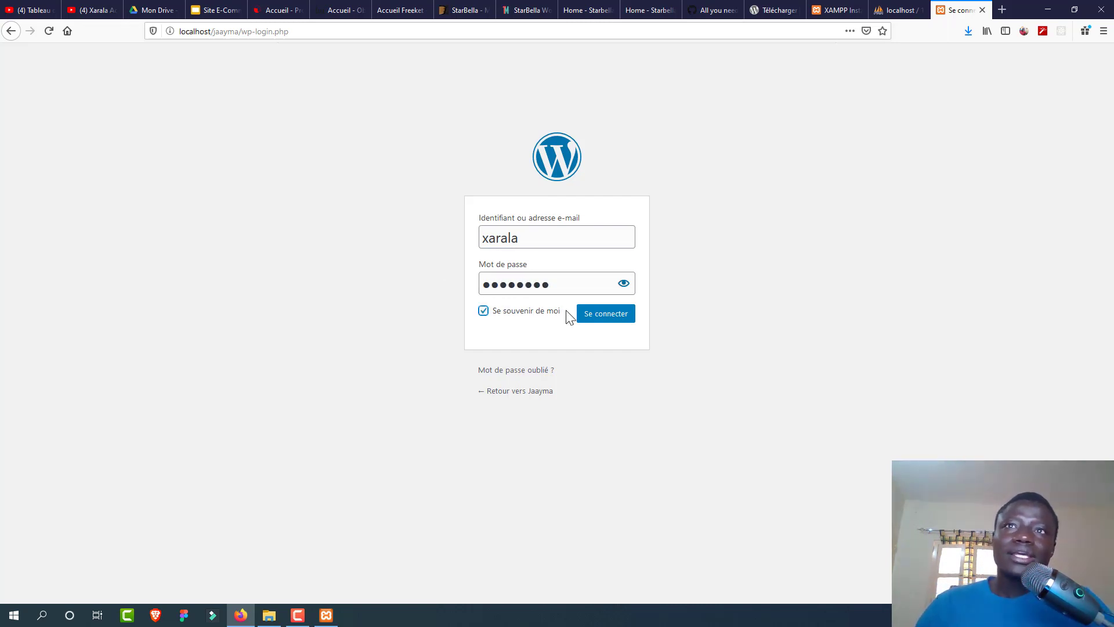
left_click(598, 315)
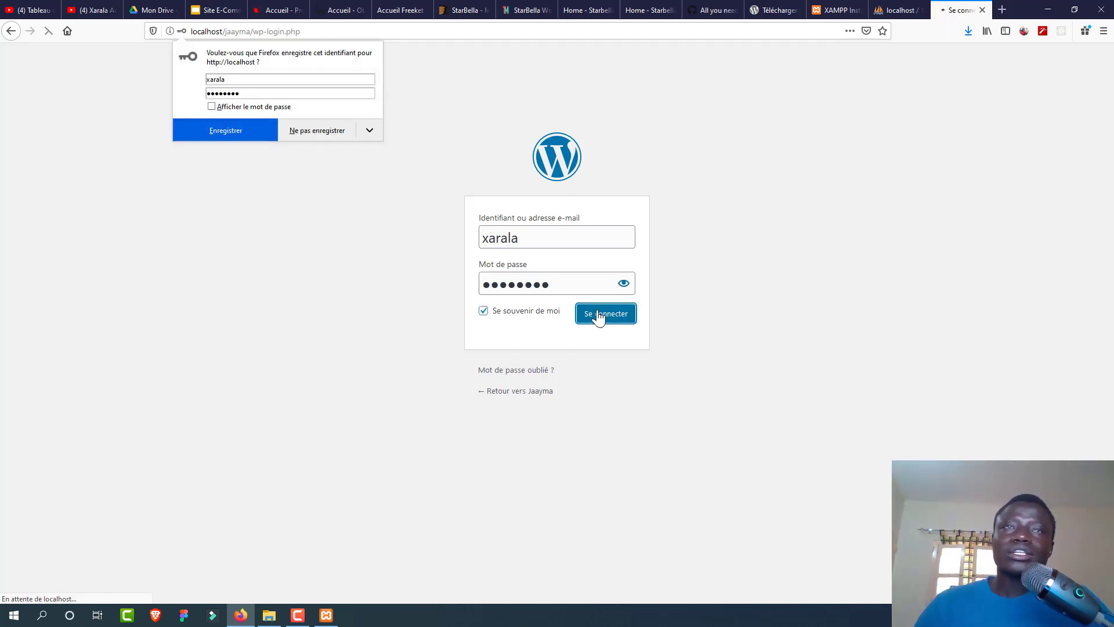
left_click(328, 131)
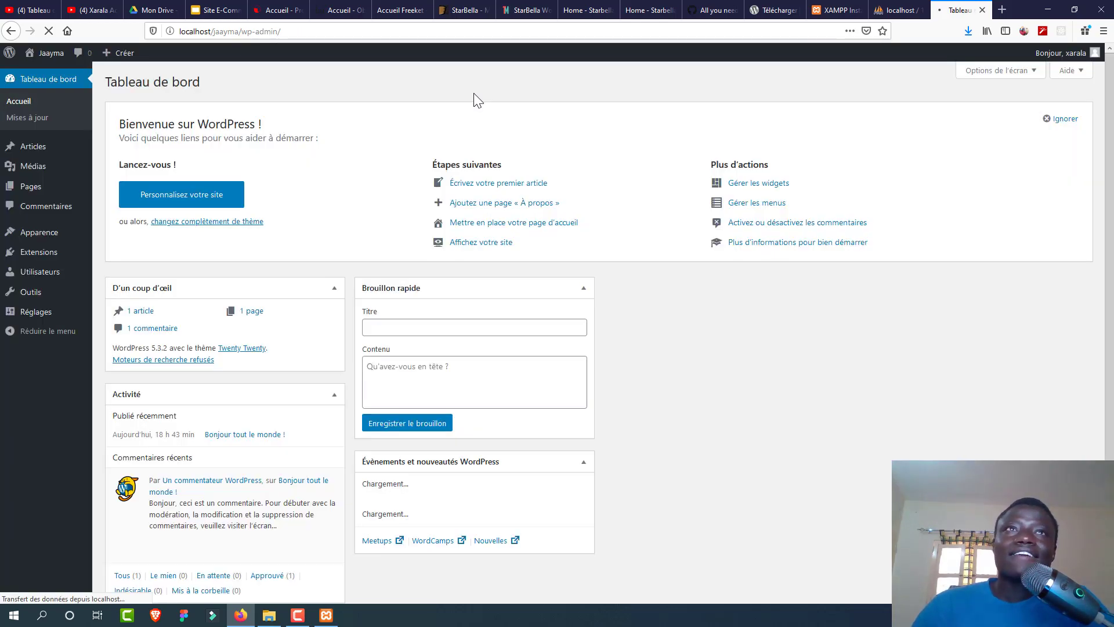
Step: Visit the public Jaayma site from the admin bar and scroll down to its footer
mouse_move(46, 54)
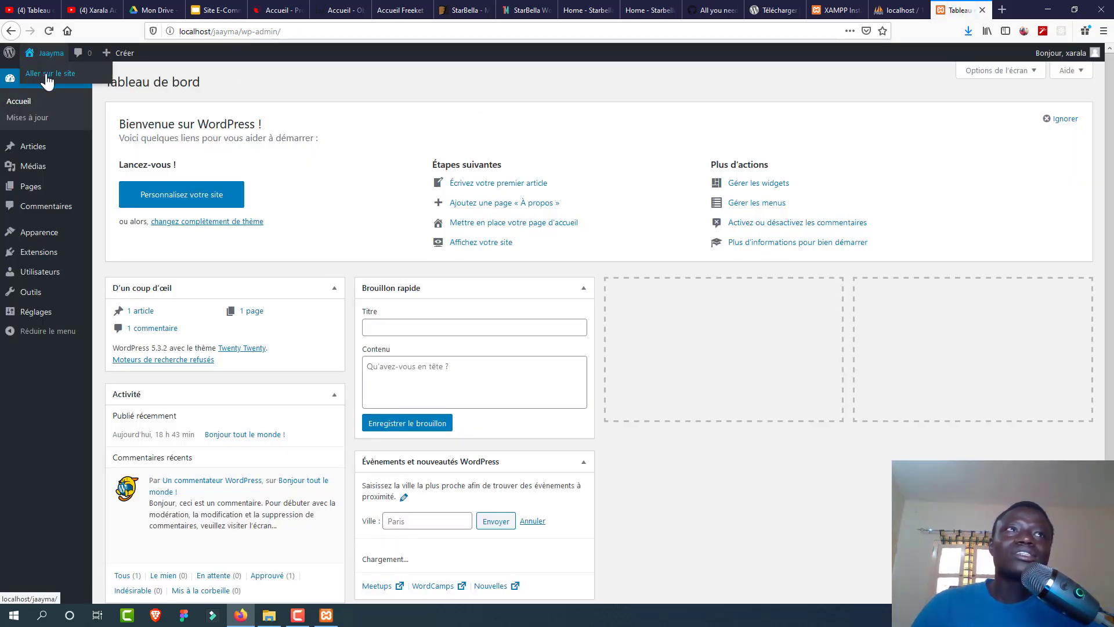
left_click(46, 74)
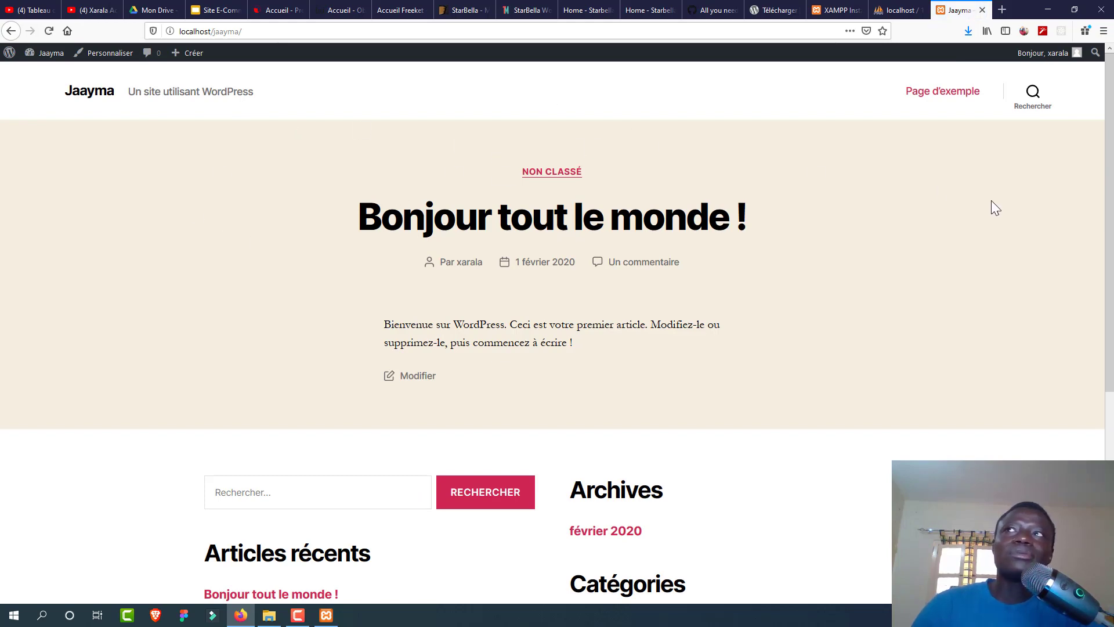
left_click(1110, 427)
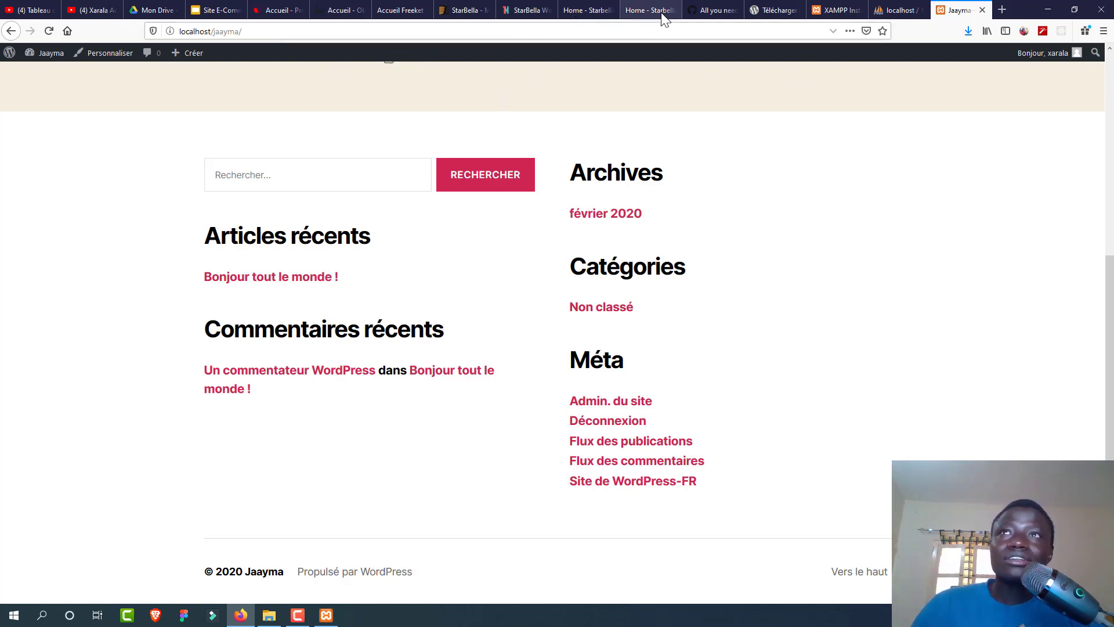
Step: From a new tab's address bar, switch to the already open Obambu tab
left_click(996, 11)
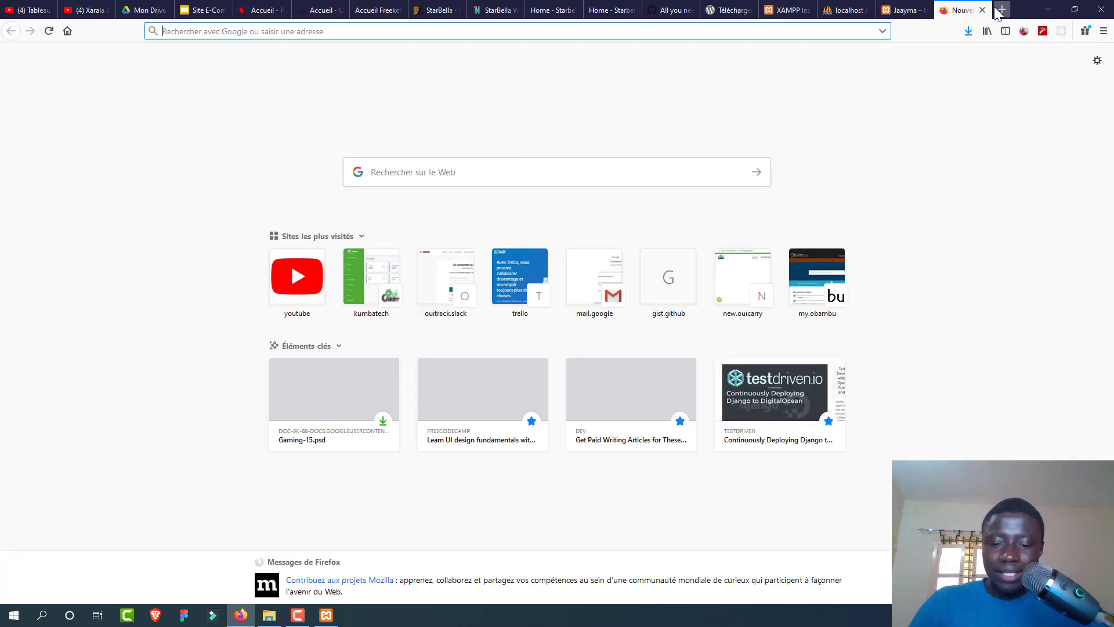
type("oba")
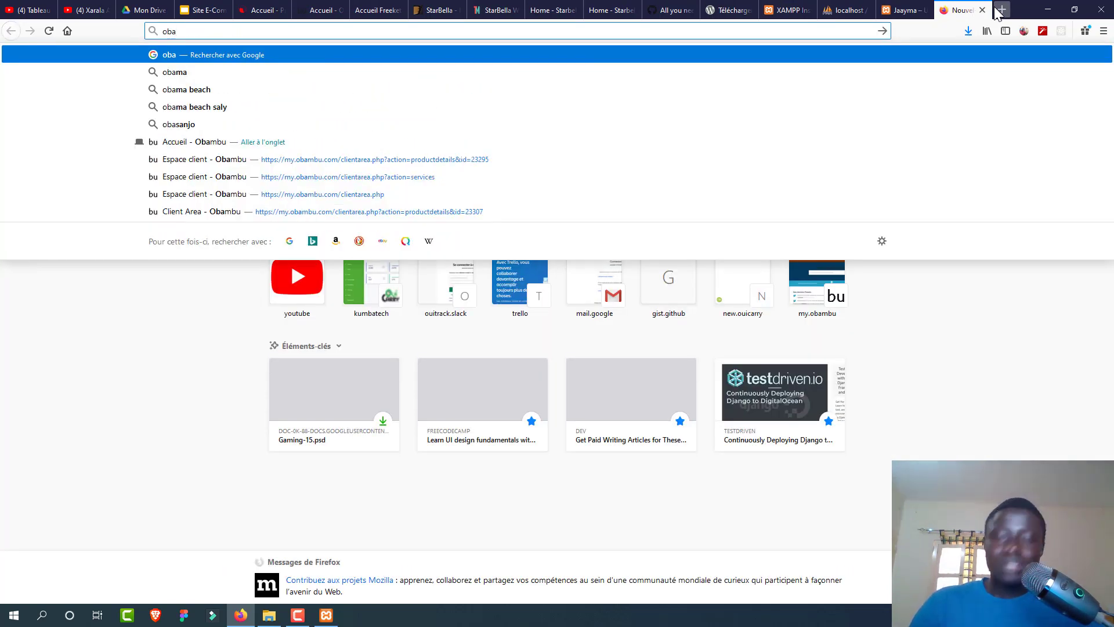
key("Down")
key("Down")
key("Down")
key("Down")
key("Down")
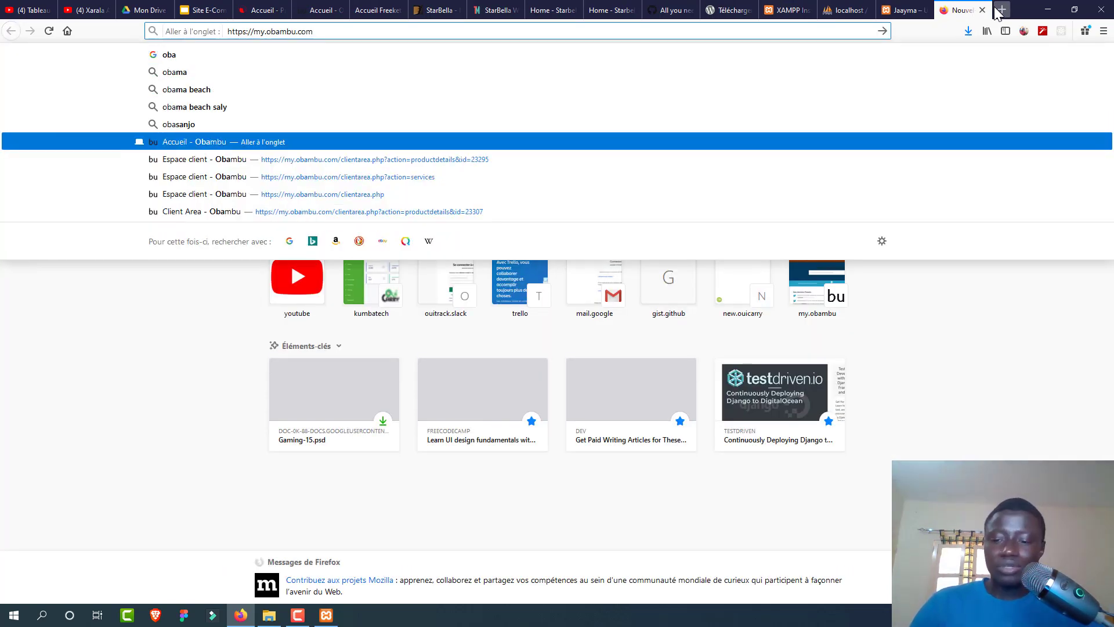
key("Return")
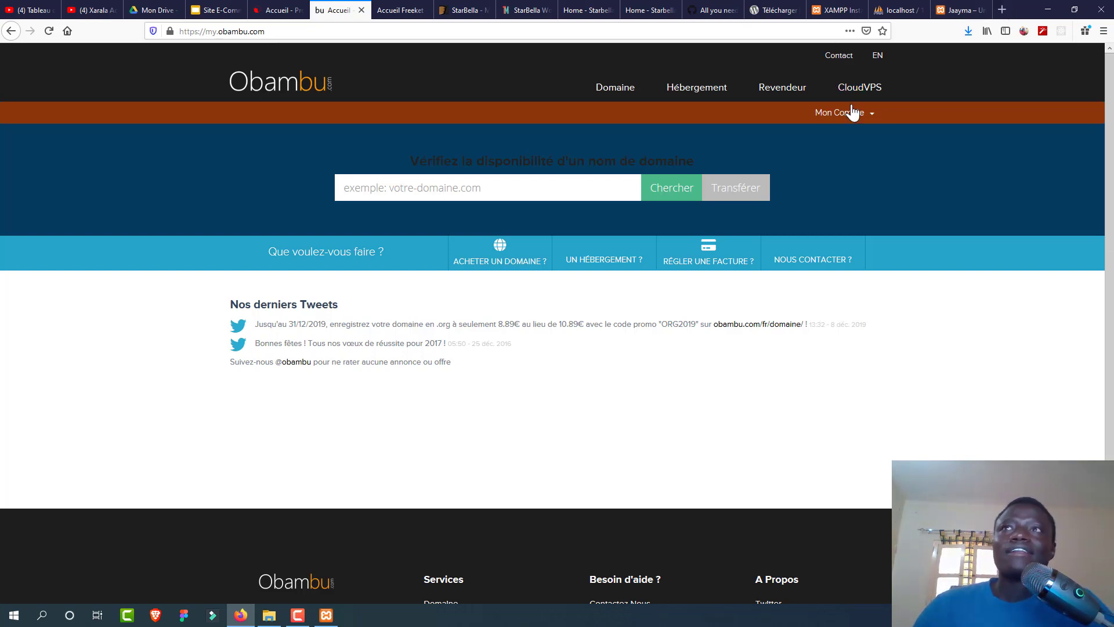
Step: Sign in to the client area with the saved login and open cPanel for promafro.com
left_click(853, 113)
left_click(848, 137)
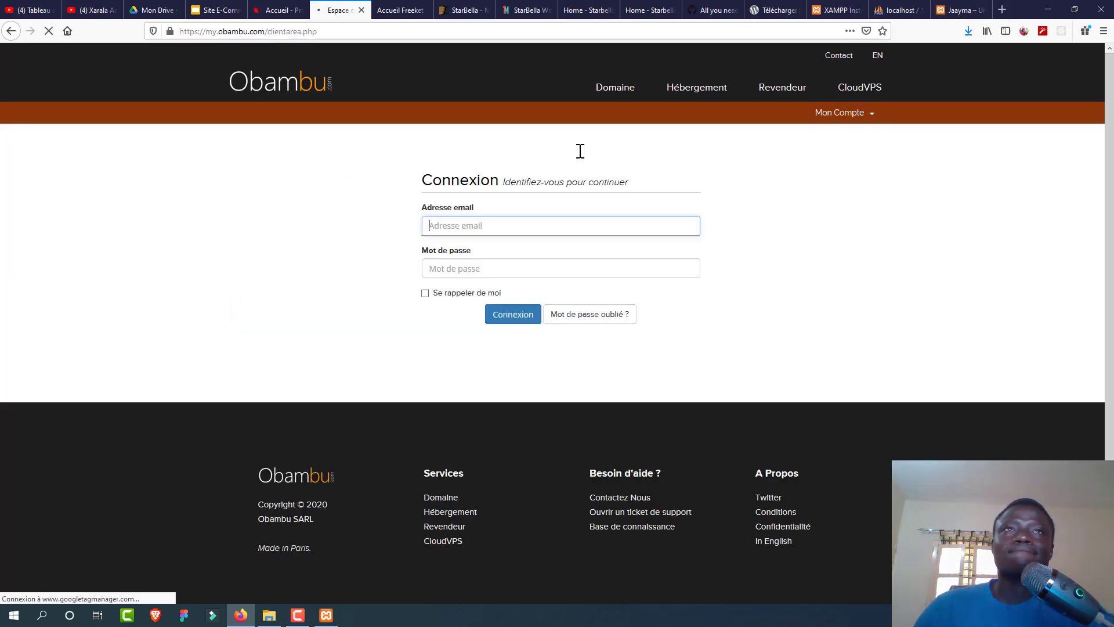
left_click(540, 229)
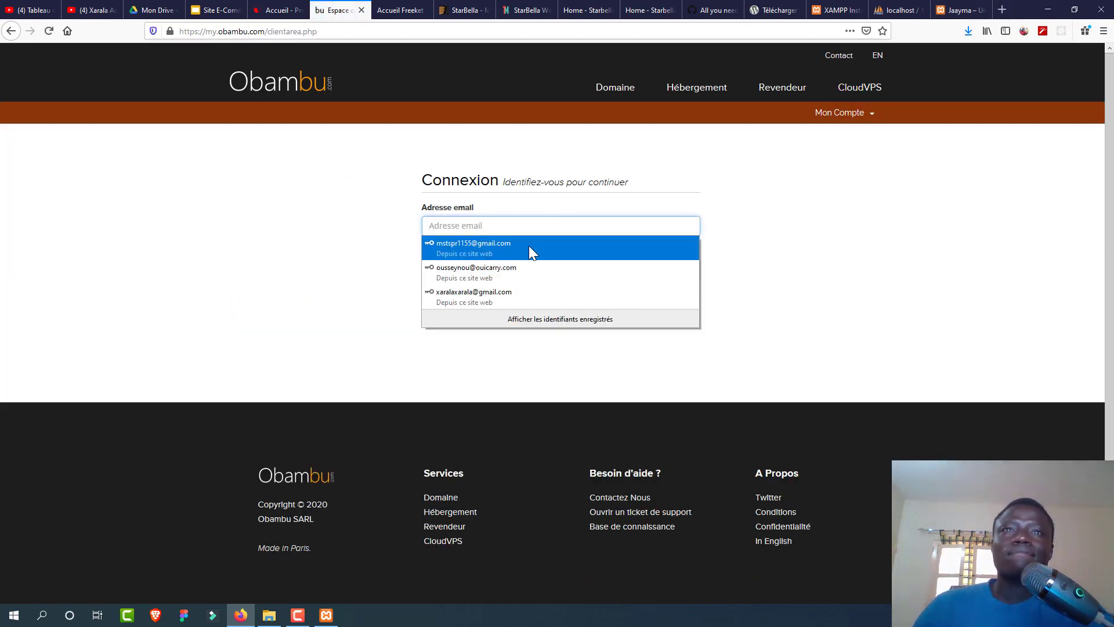
left_click(528, 246)
left_click(509, 318)
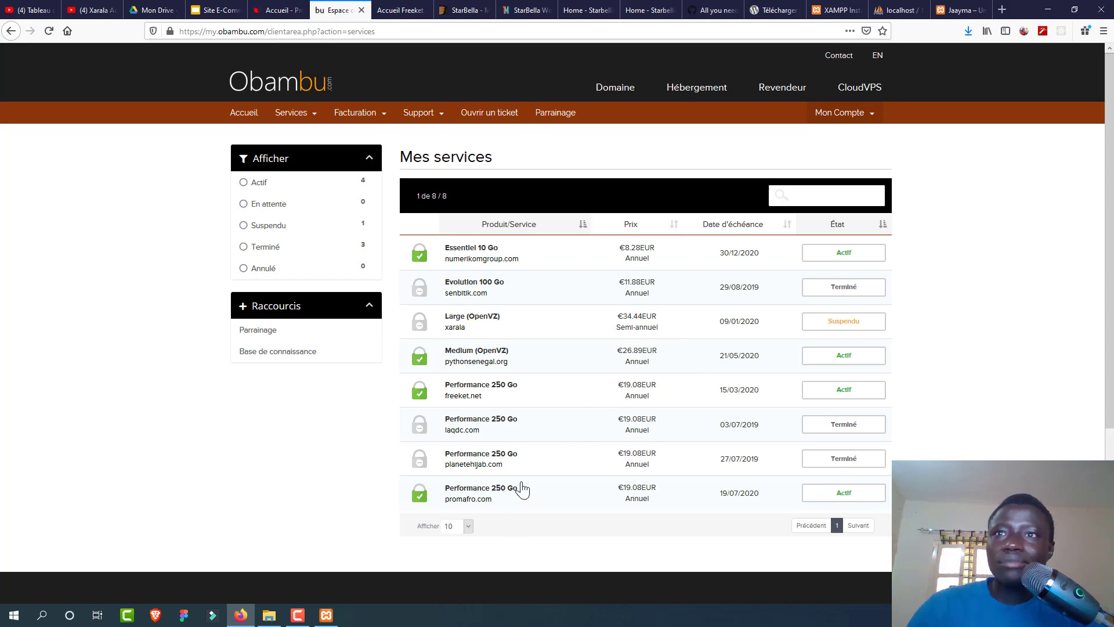
left_click(447, 491)
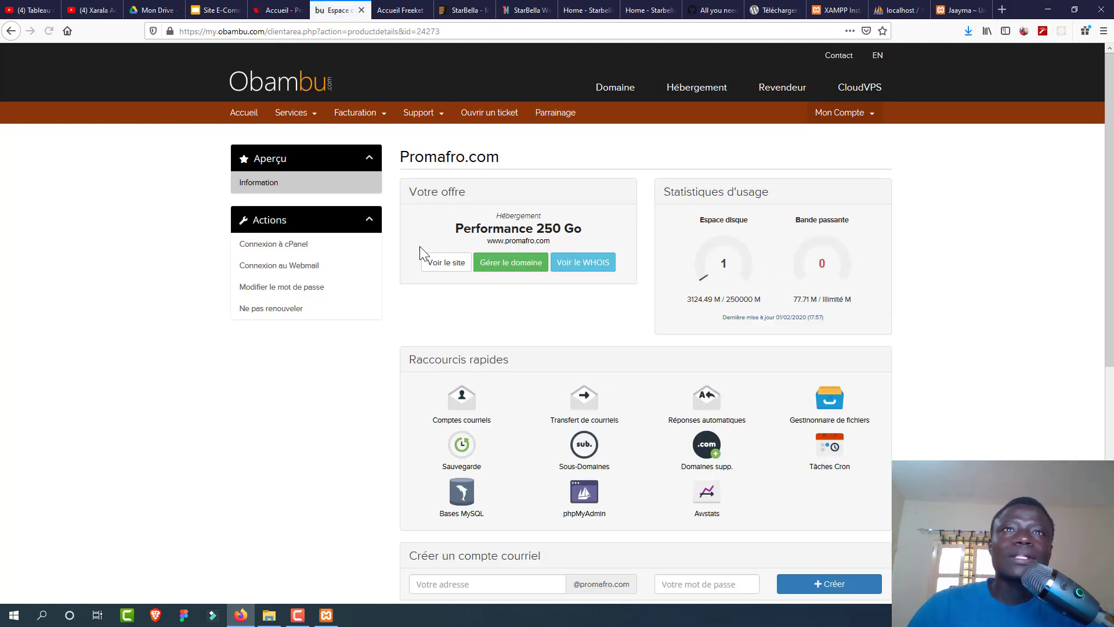
left_click(318, 244)
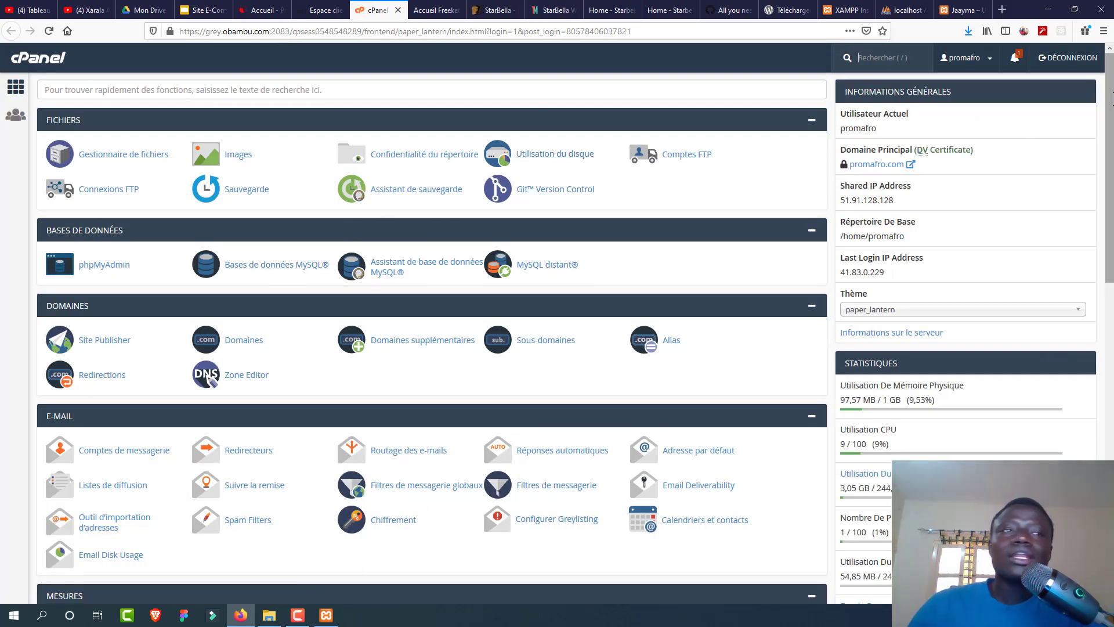
Step: Open the Domaines page from cPanel's DOMAINES section
left_click_drag(1110, 99, 1084, 134)
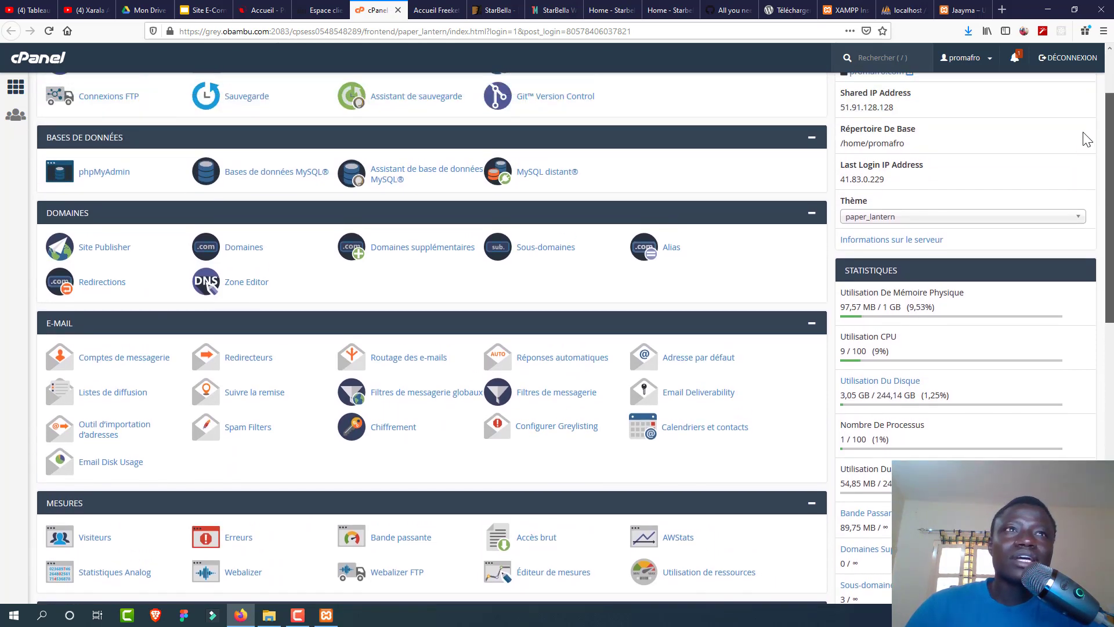
left_click(261, 246)
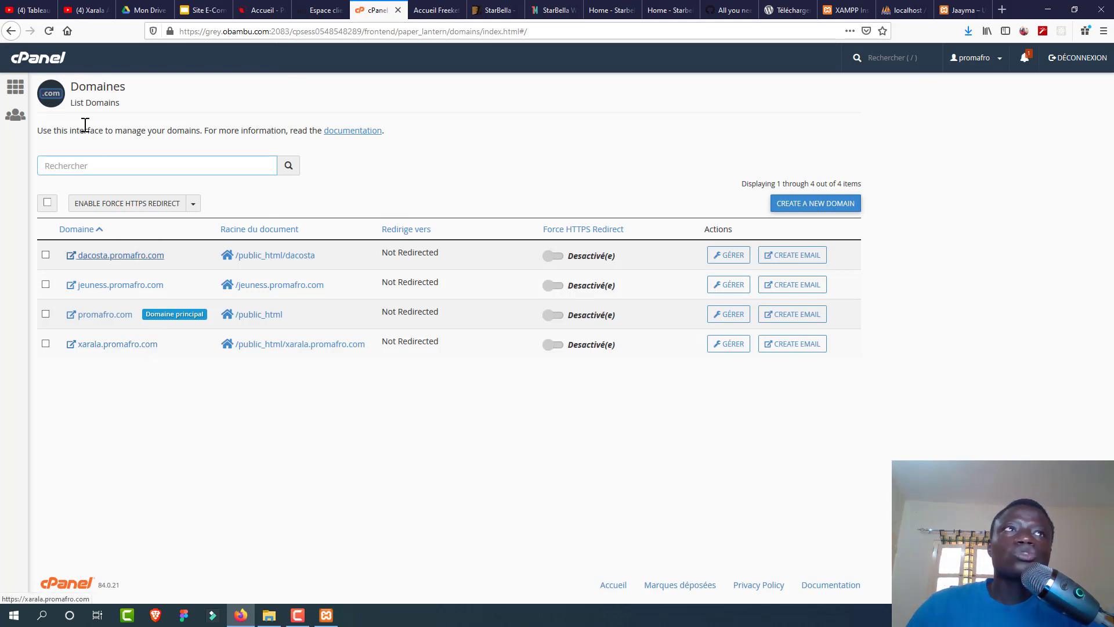
Step: Create domain jaayma.promafro.com with its own document root, then return to cPanel home
left_click(781, 204)
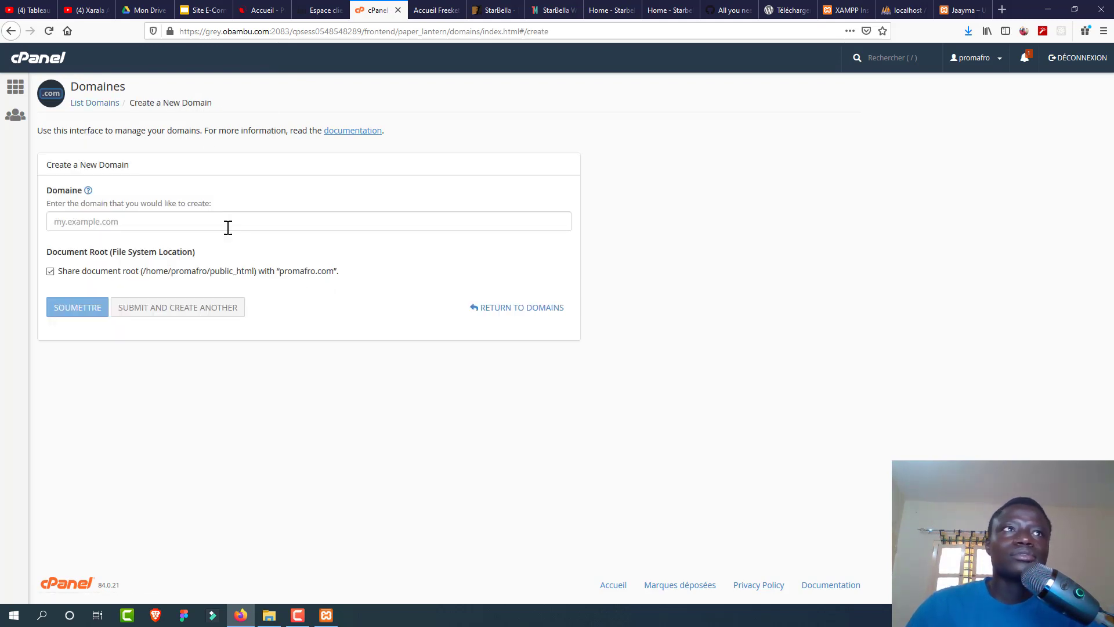
left_click(228, 227)
type("jaay")
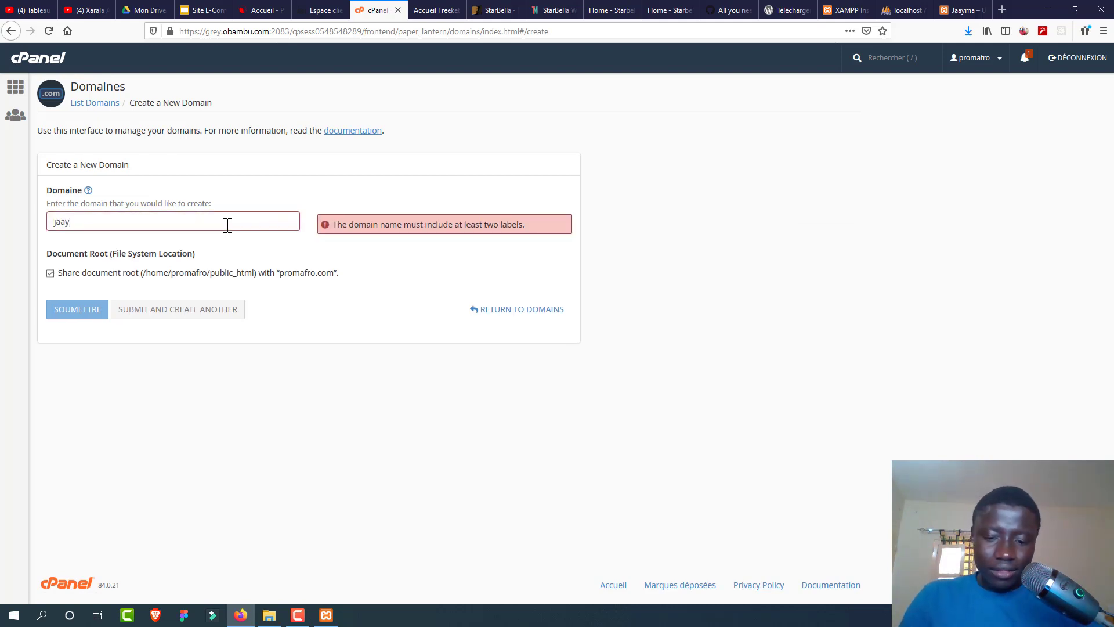
type("ma.promafro,")
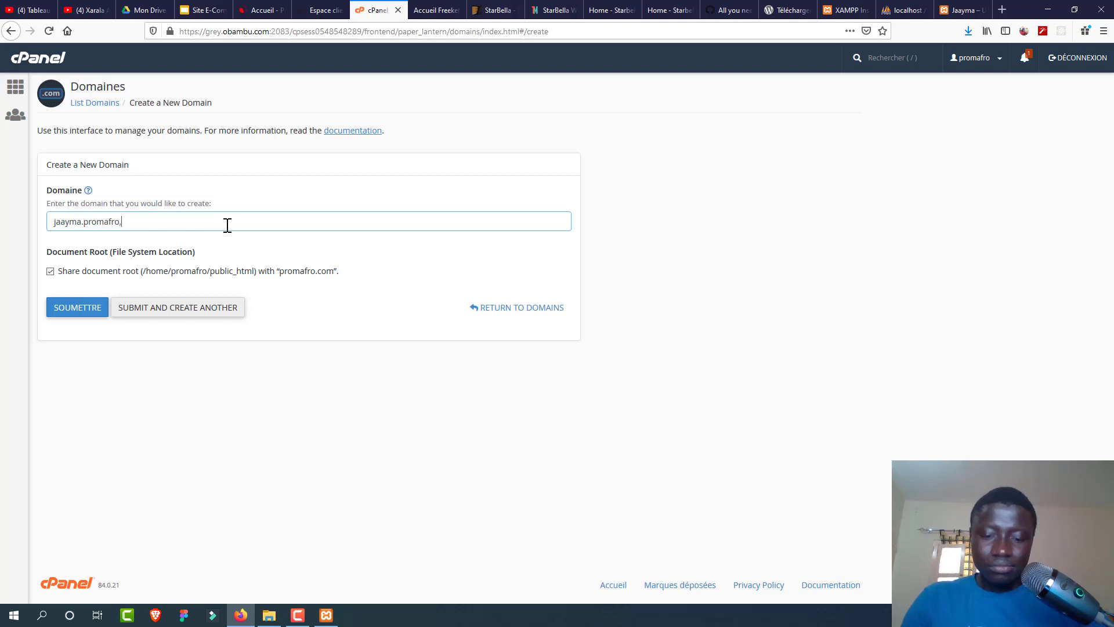
type("com")
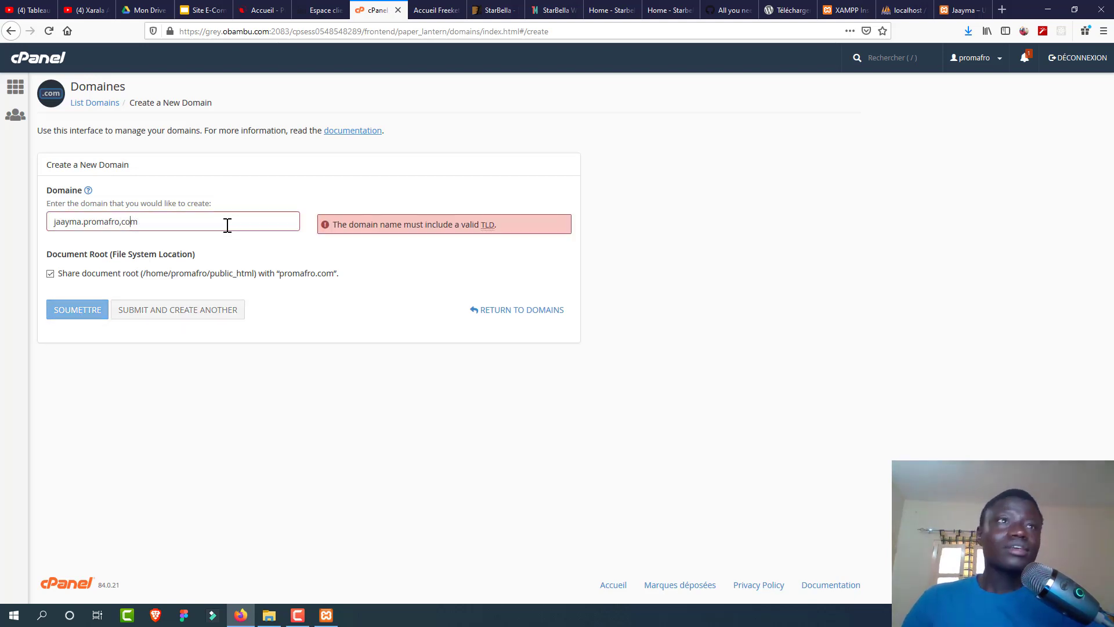
key("BackSpace")
type(".")
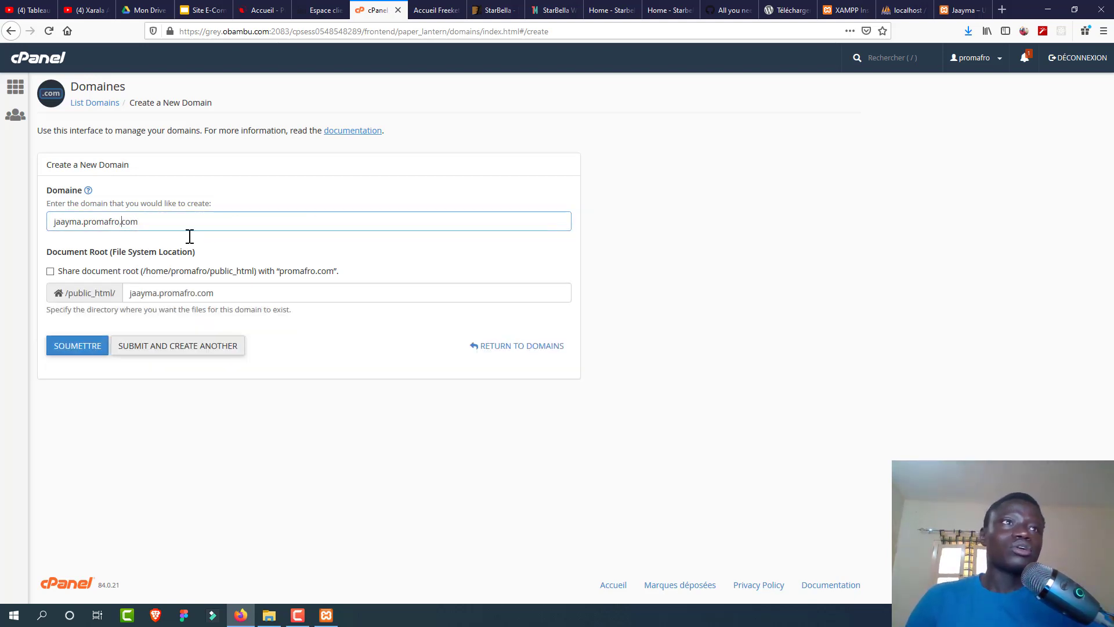
left_click(83, 347)
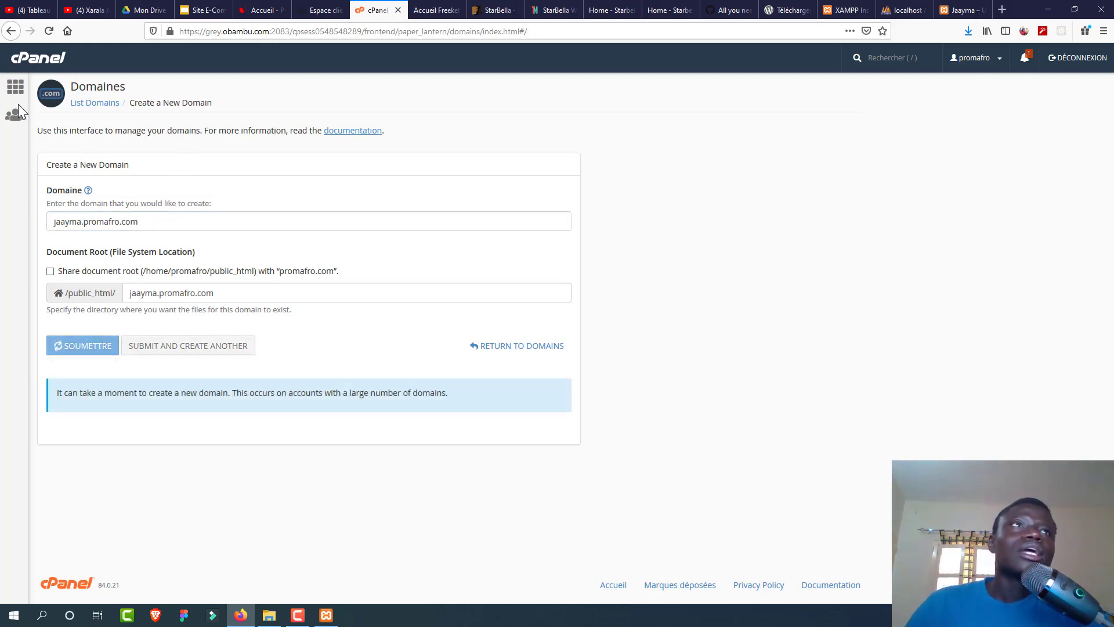
left_click(15, 87)
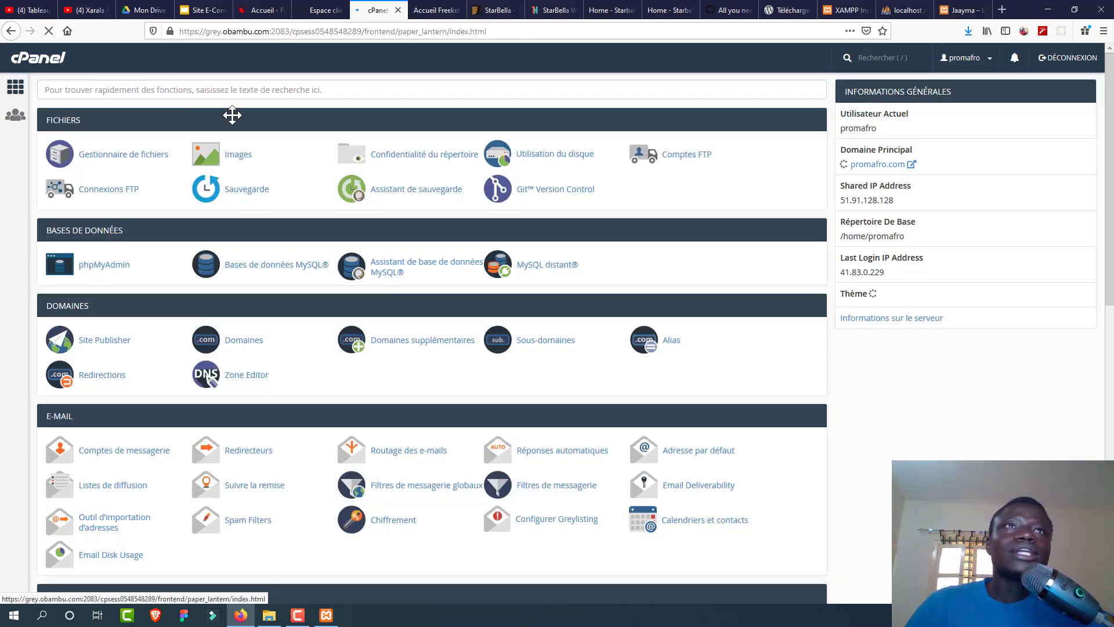
Step: Scroll to Softaculous Apps Installer and open its WordPress script page
left_click_drag(1111, 99, 1111, 416)
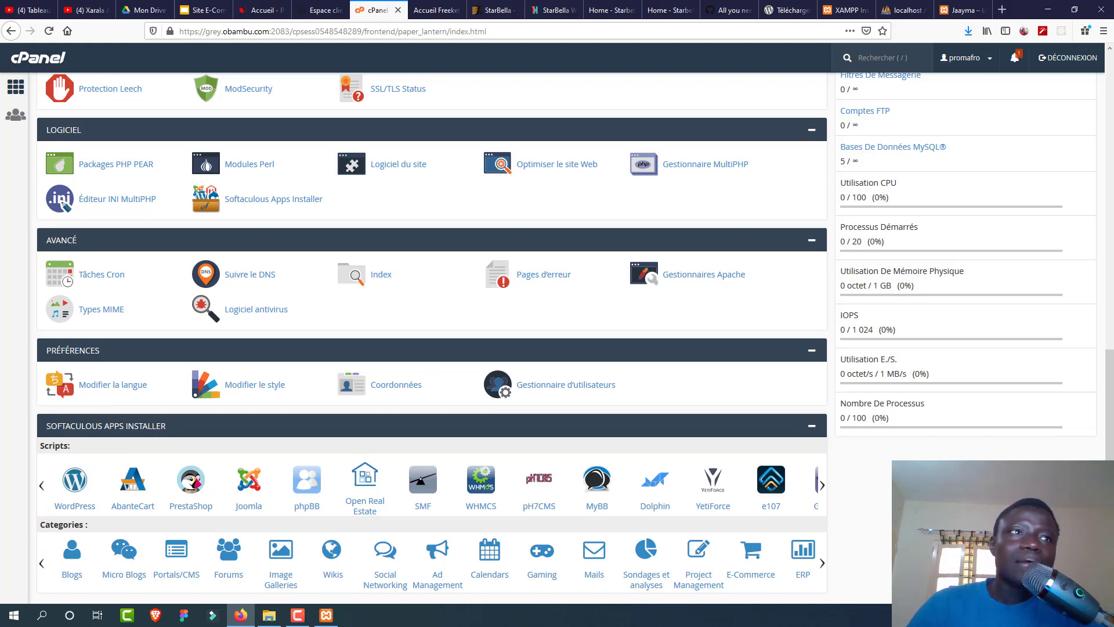
left_click(72, 489)
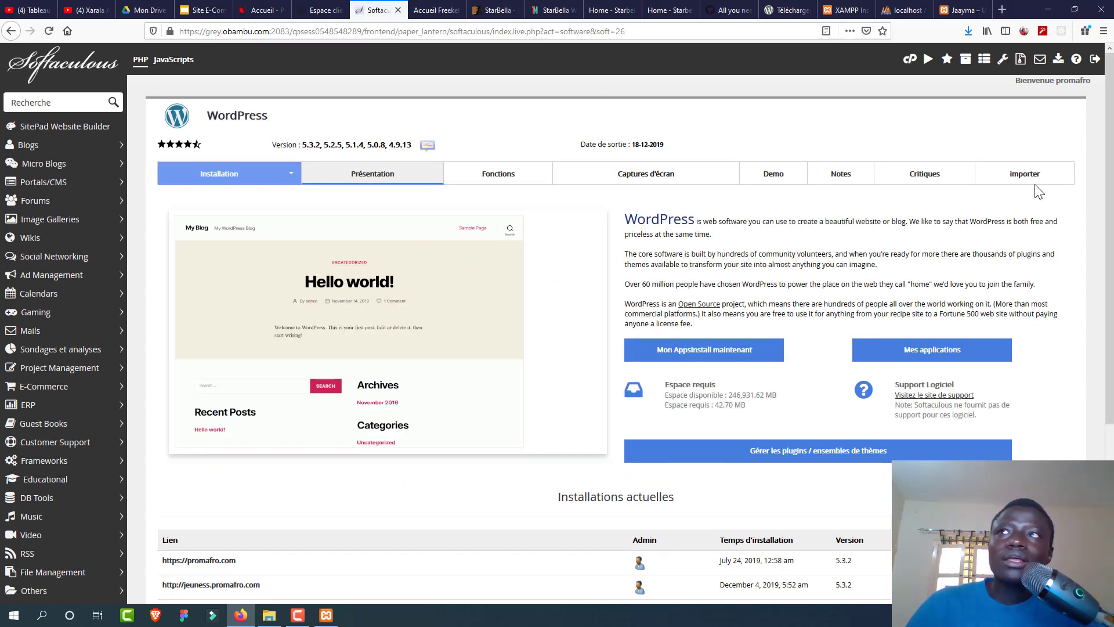
left_click_drag(1110, 162, 1110, 231)
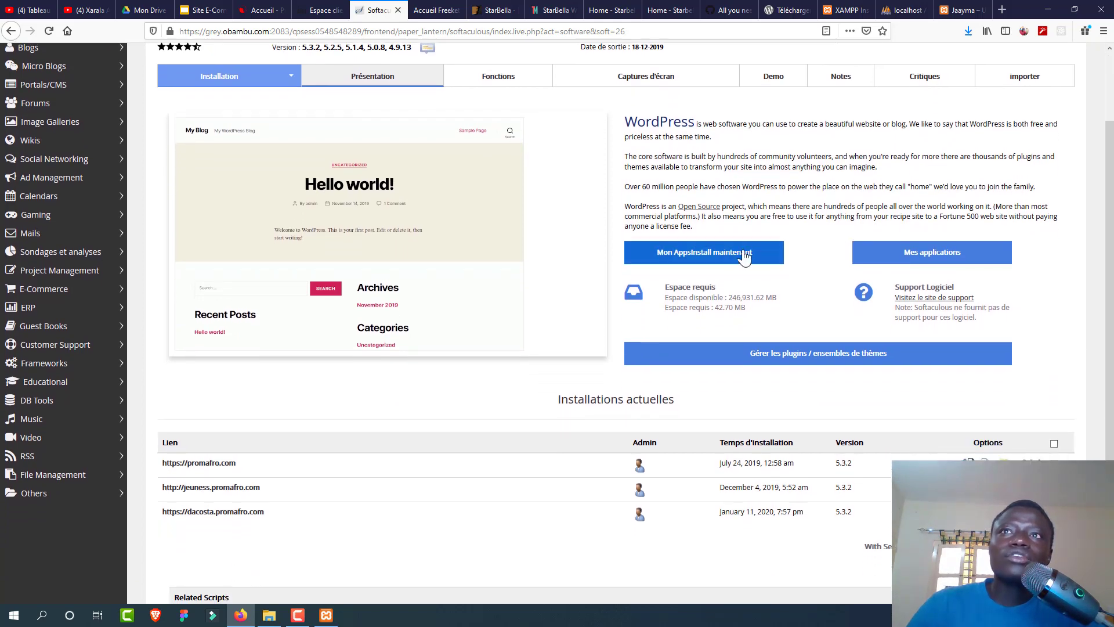
left_click(726, 257)
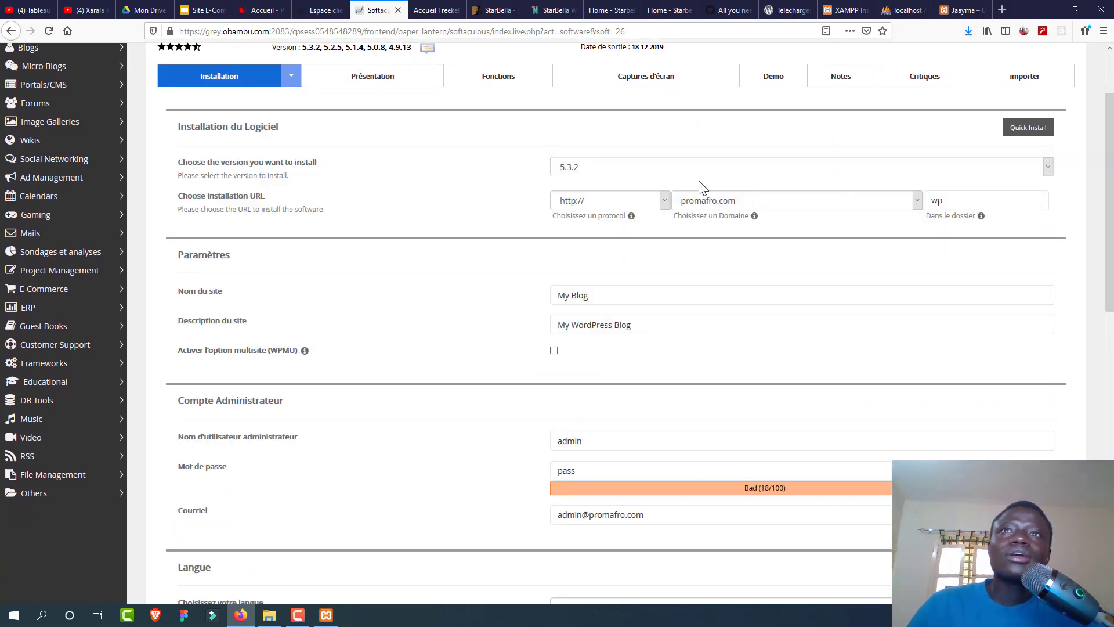
left_click(603, 172)
left_click(605, 181)
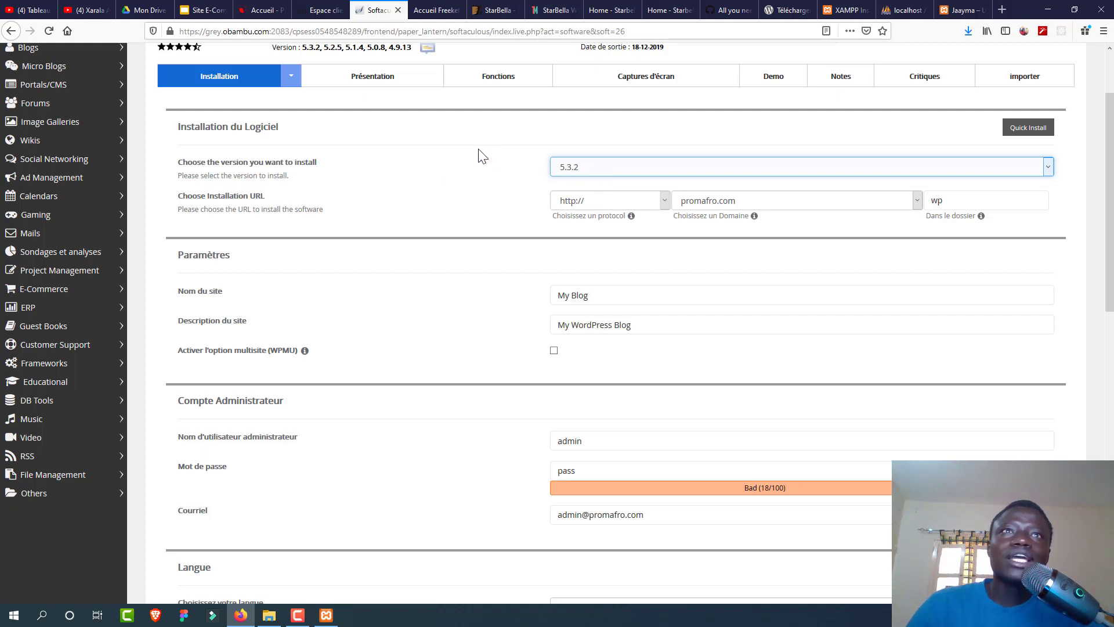
left_click(652, 198)
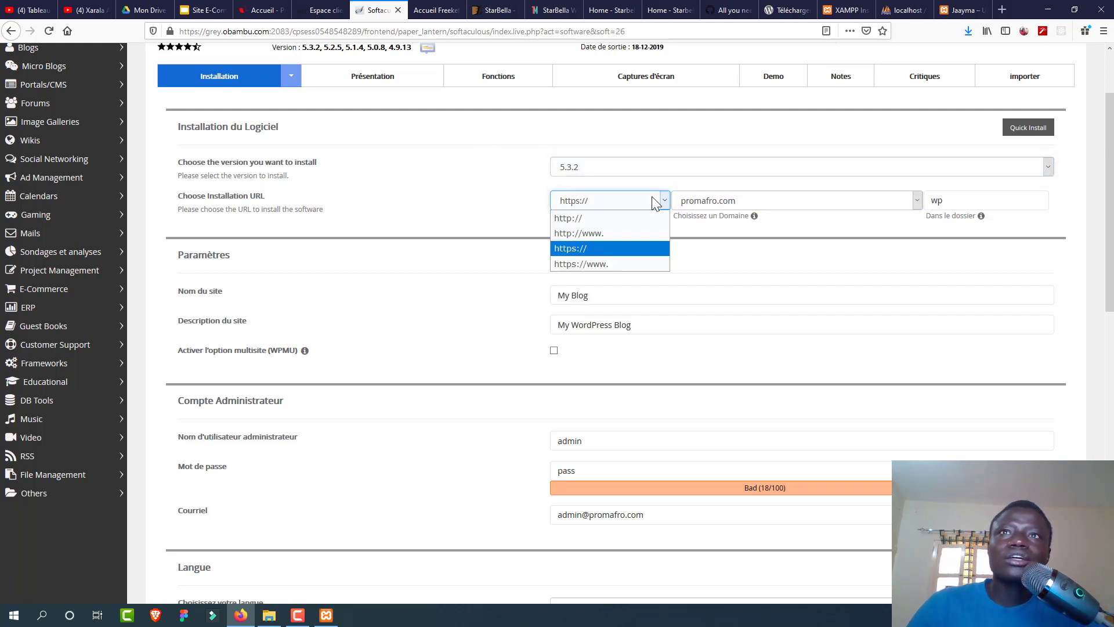
left_click(631, 250)
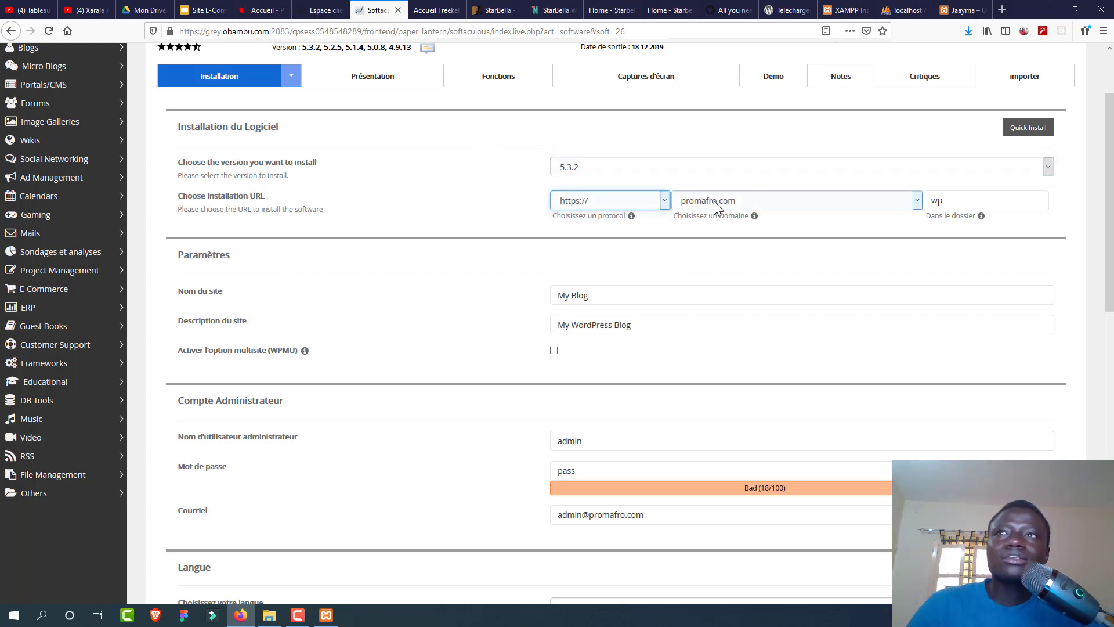
left_click(715, 200)
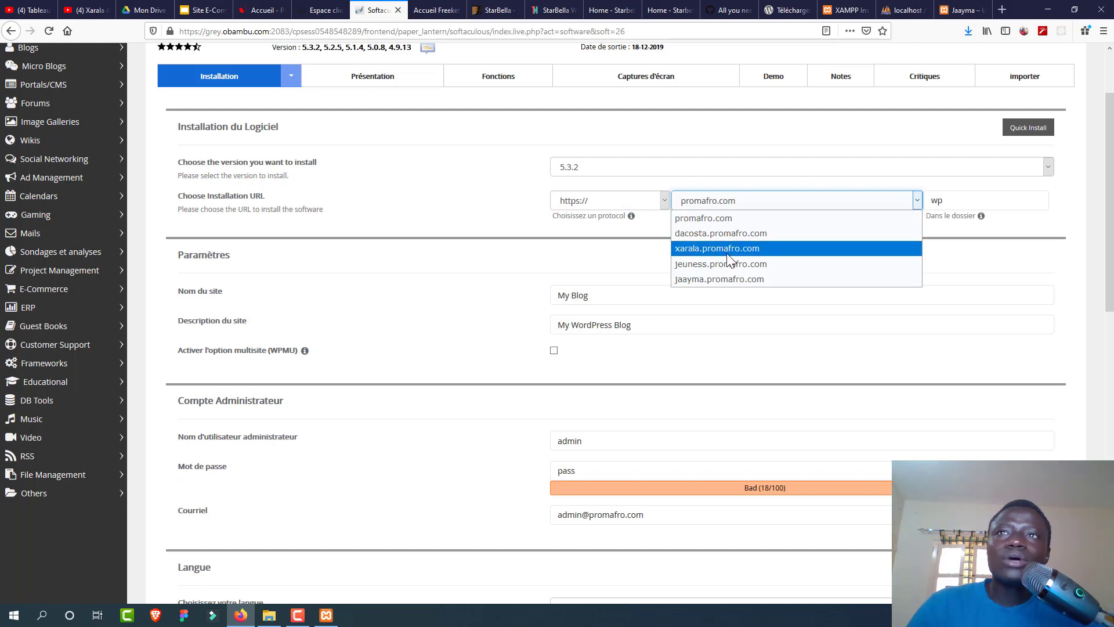
left_click(726, 276)
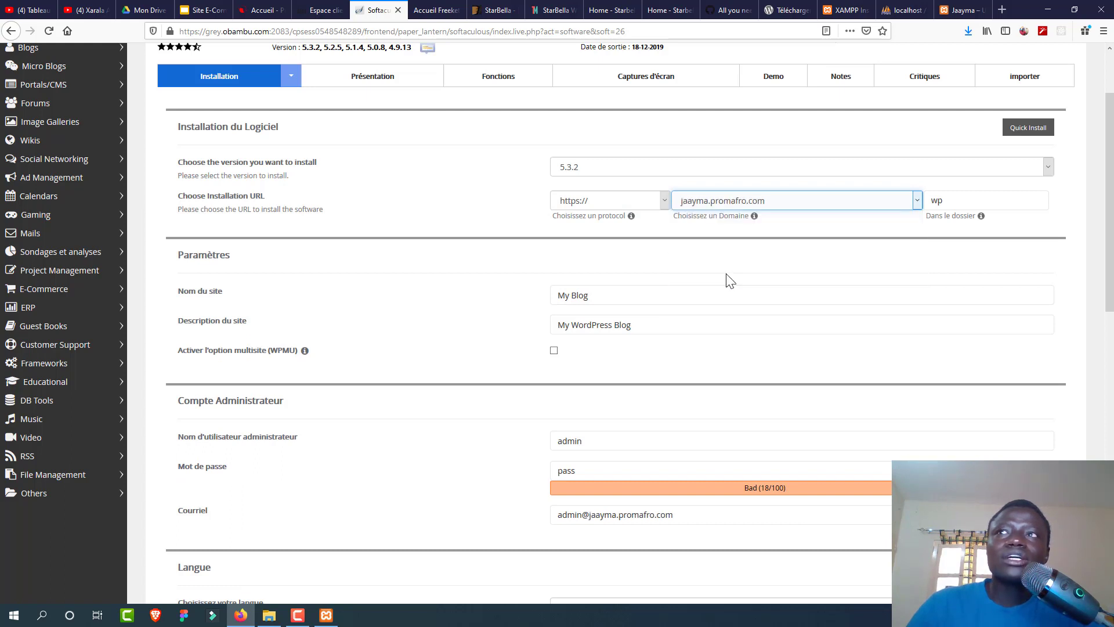
left_click(947, 201)
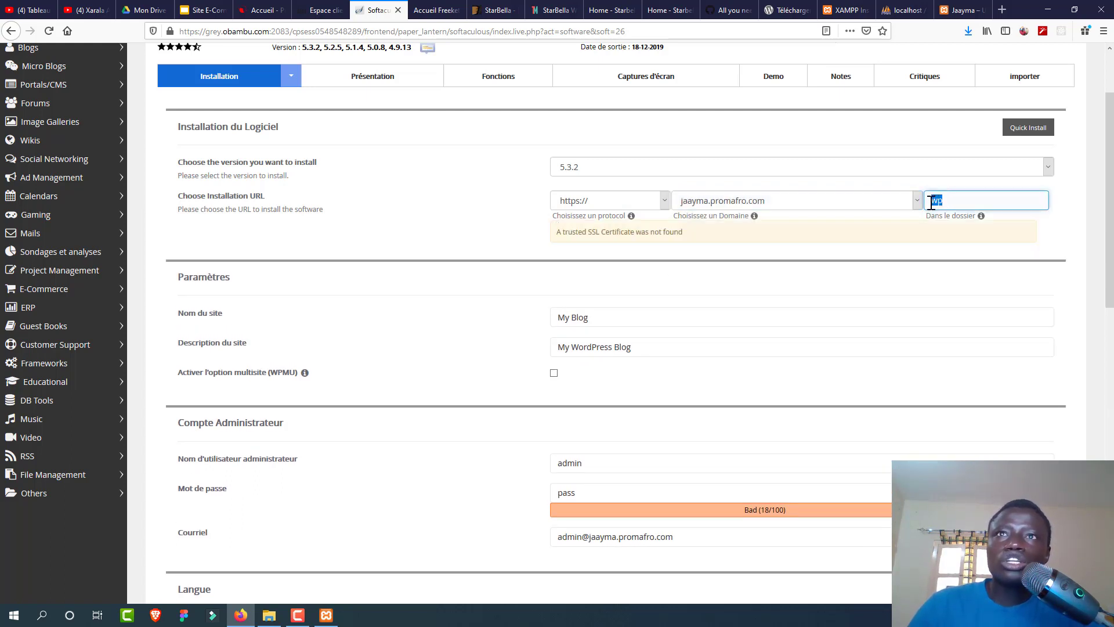
left_click(778, 204)
left_click(781, 206)
left_click(642, 212)
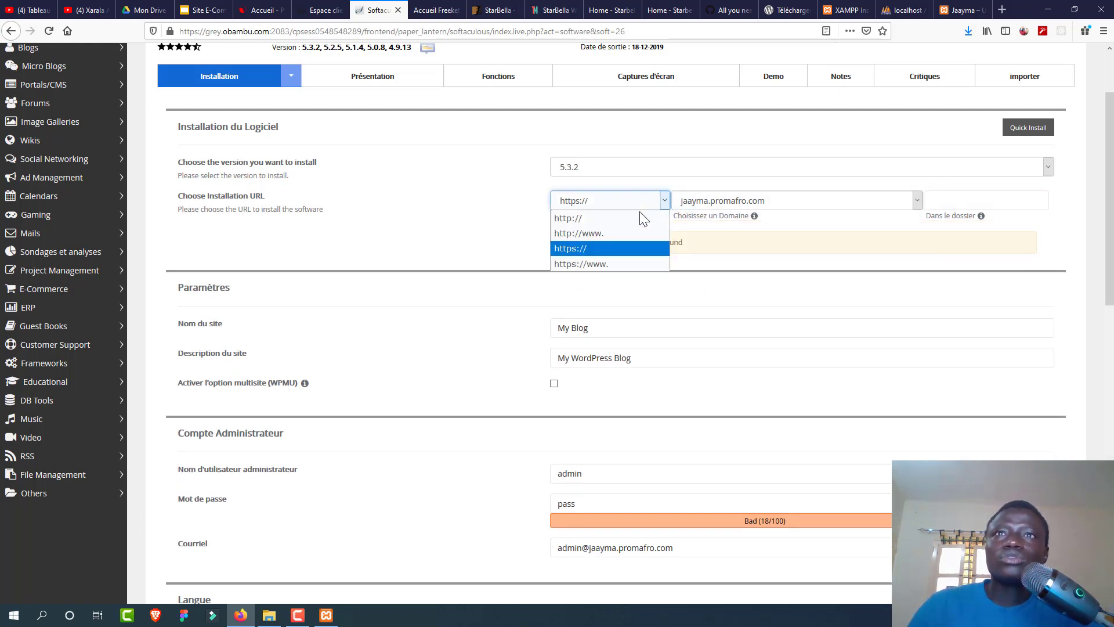
left_click(622, 217)
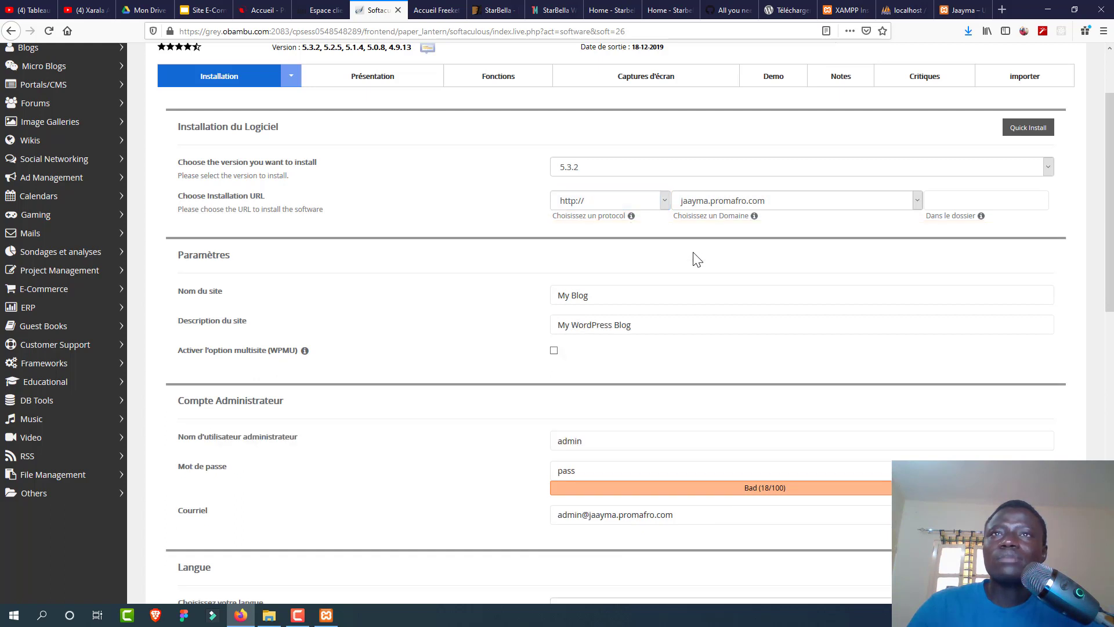
Step: Change the site name to Jayma and the description to Jaay feup
left_click_drag(1110, 143, 1110, 201)
left_click_drag(621, 155, 448, 141)
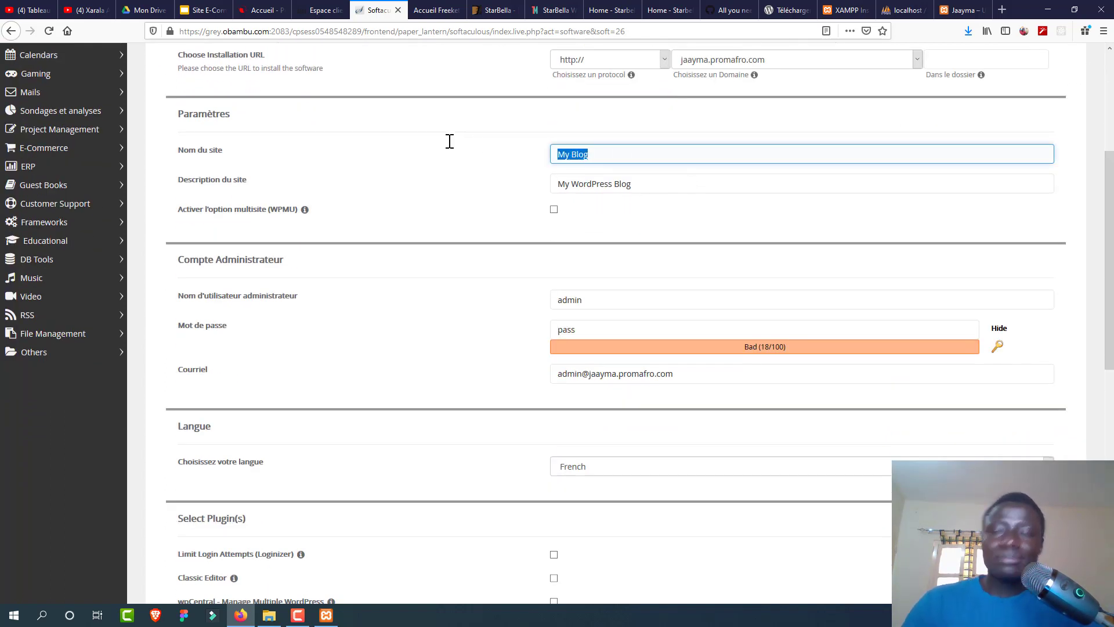
type("Jayma")
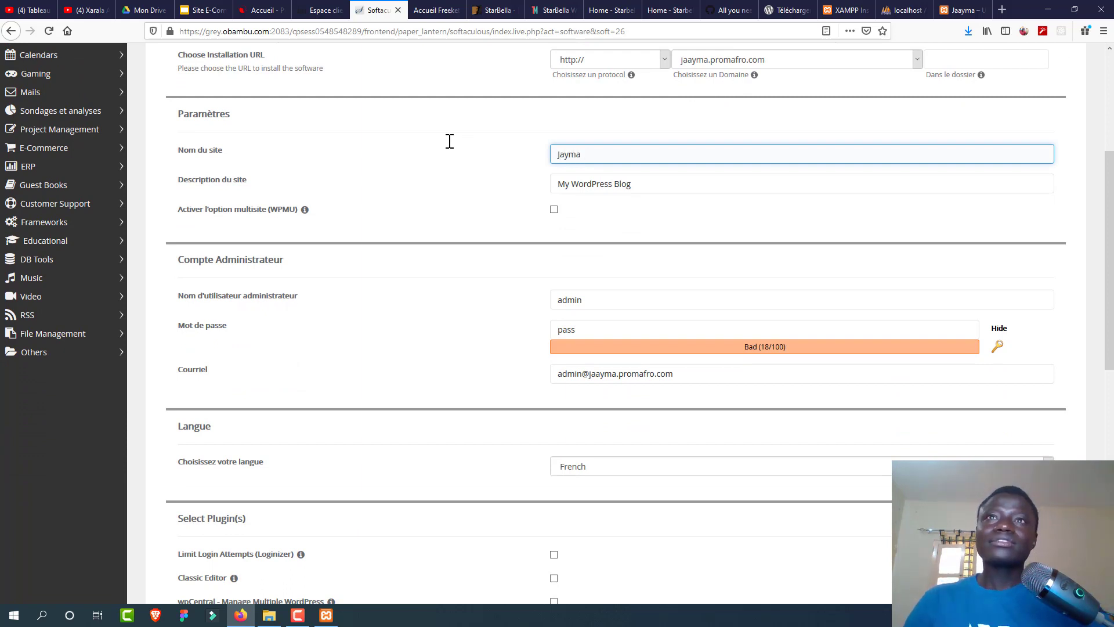
left_click_drag(627, 180, 495, 157)
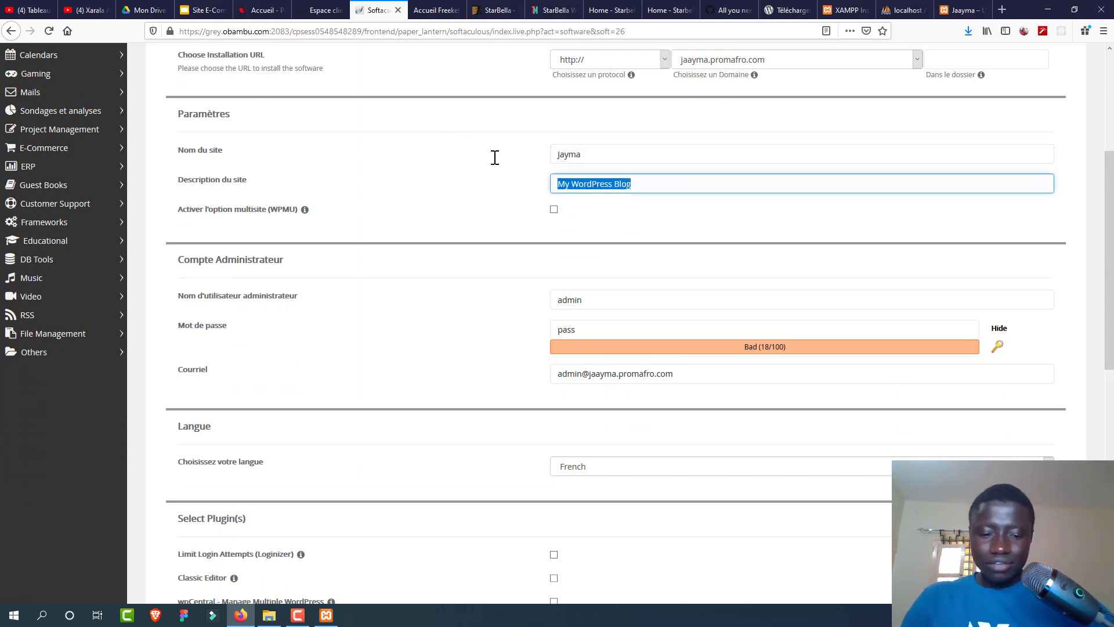
type("Jaay feup")
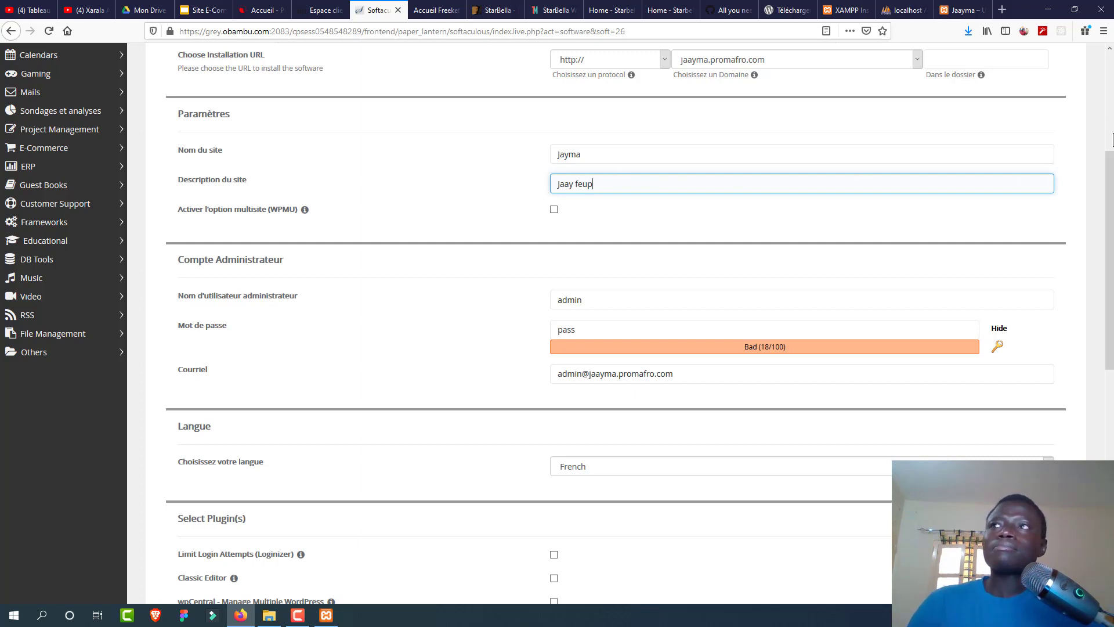
scroll(1102, 217, "down", 3)
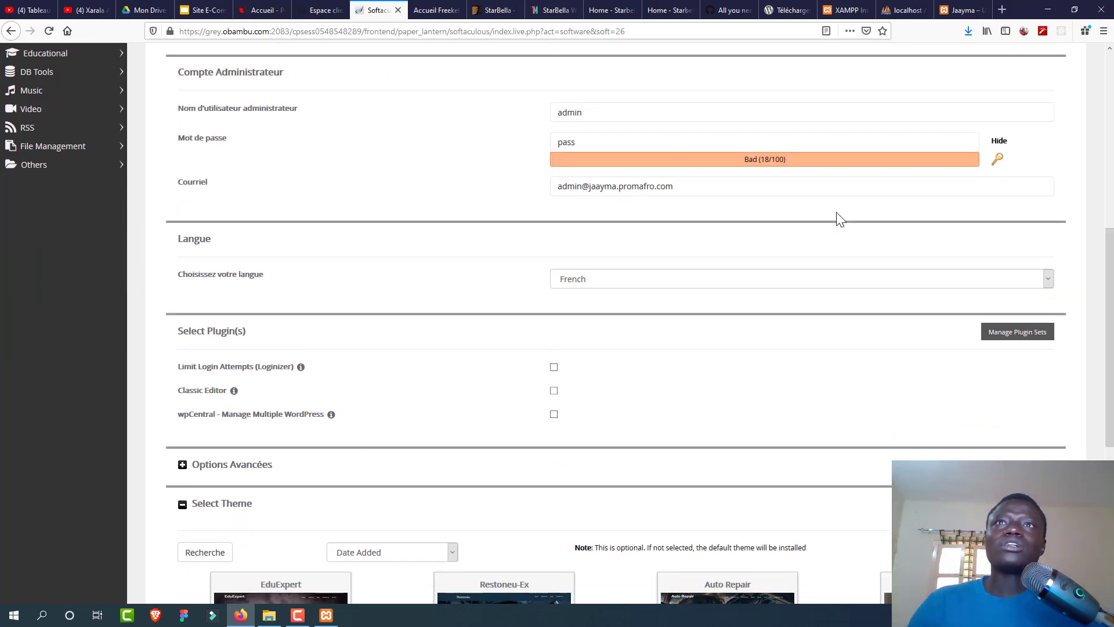
Step: Replace the default admin username and set a new admin password
left_click(570, 115)
double_click(570, 115)
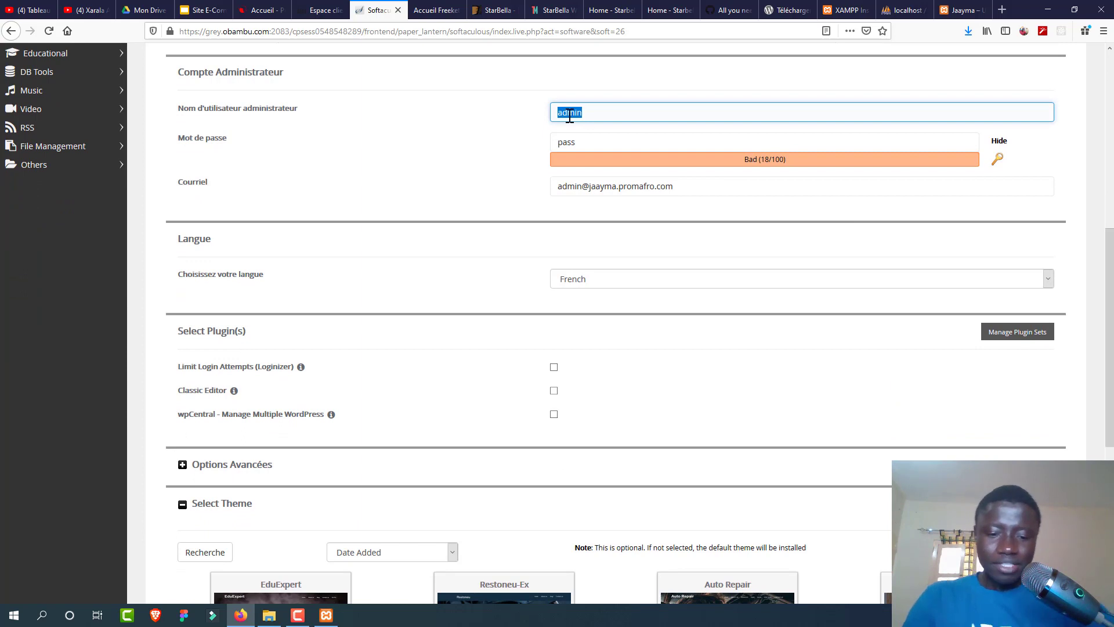
type("arala")
left_click(510, 156)
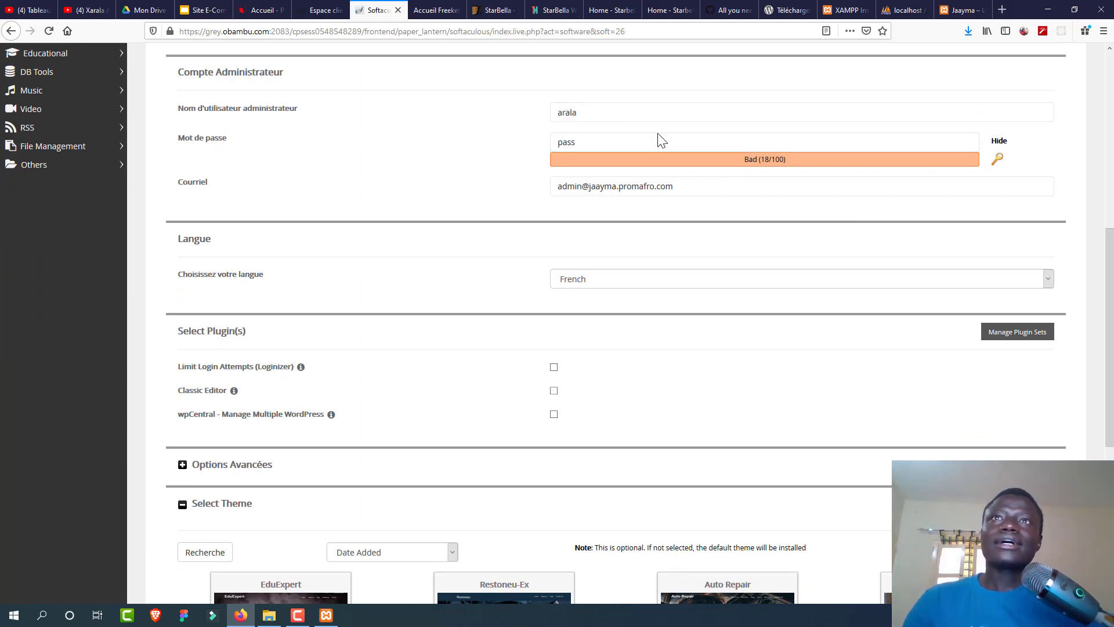
left_click(1000, 142)
left_click_drag(809, 142, 462, 144)
type("123456")
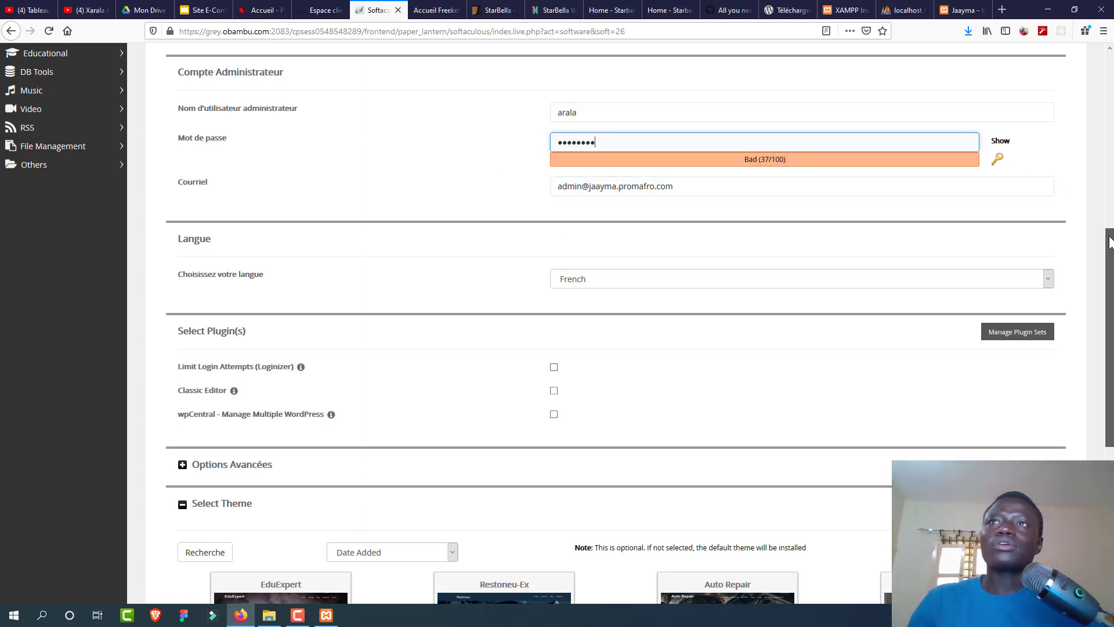
mouse_move(1109, 243)
left_mouse_down()
mouse_move(1108, 308)
mouse_move(1108, 241)
left_mouse_up()
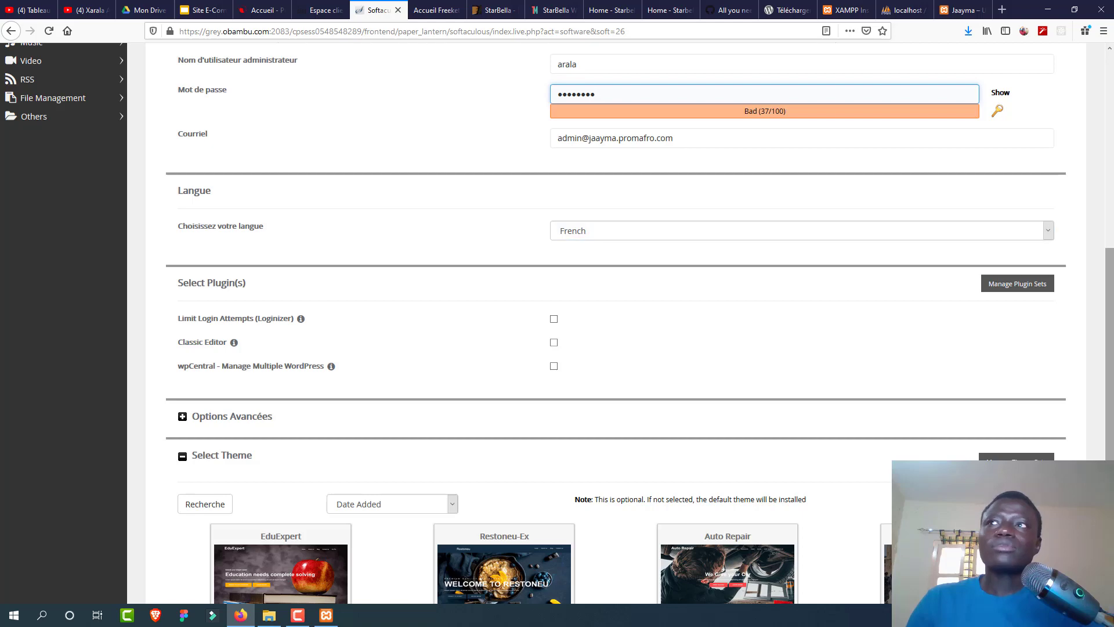
scroll(1111, 416, "down", 5)
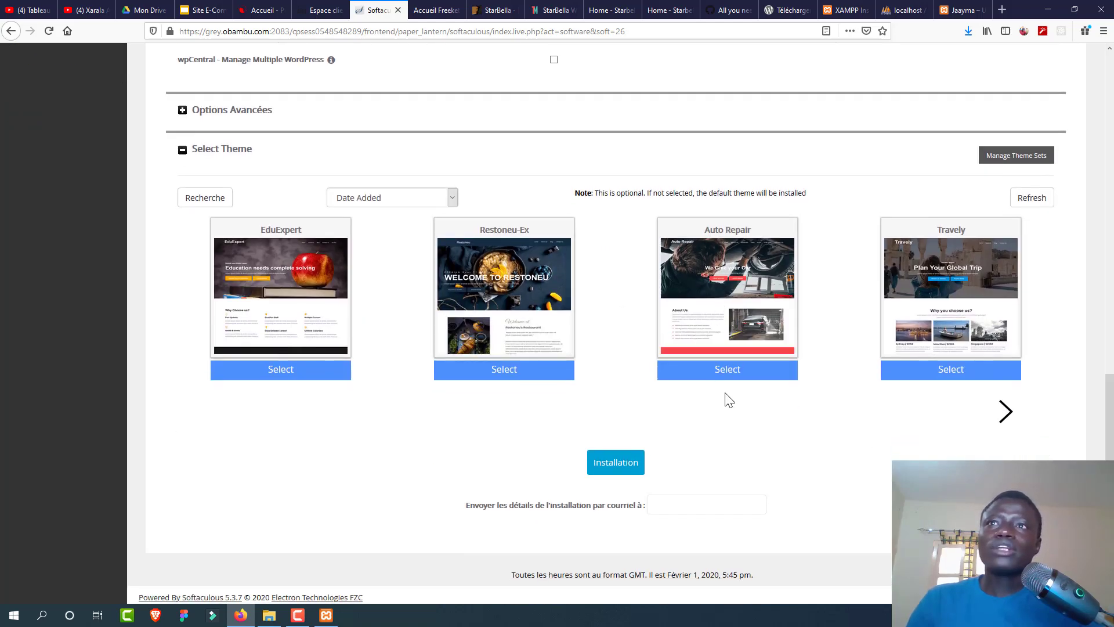
Step: Pick the Auto Repair theme and install WordPress for jaayma.promafro.com, declining Firefox's password save
left_click(729, 373)
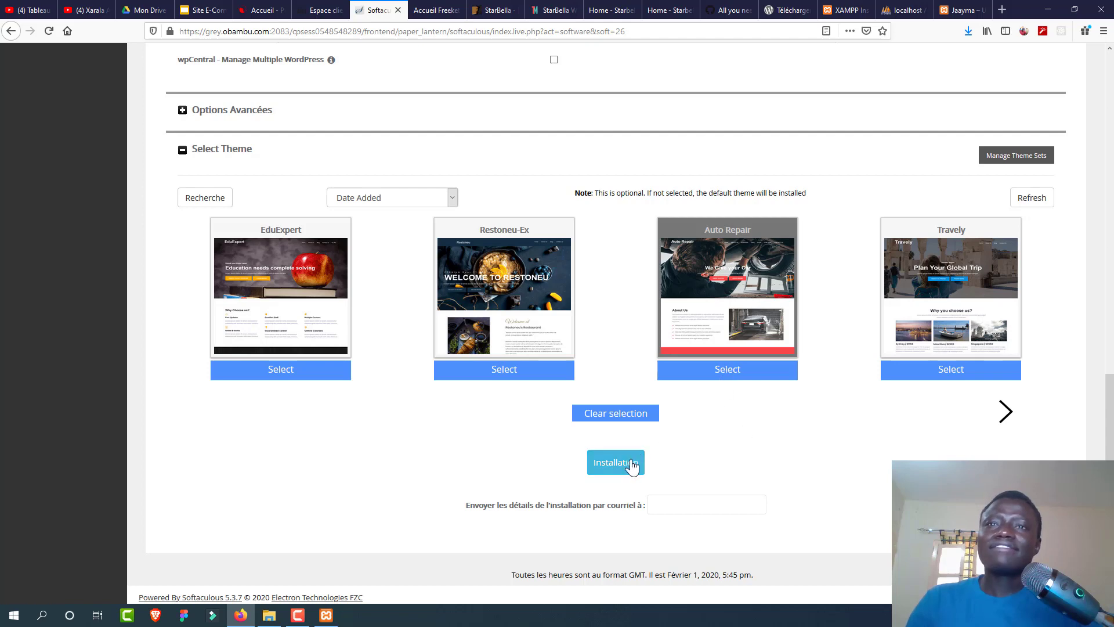
left_click(678, 510)
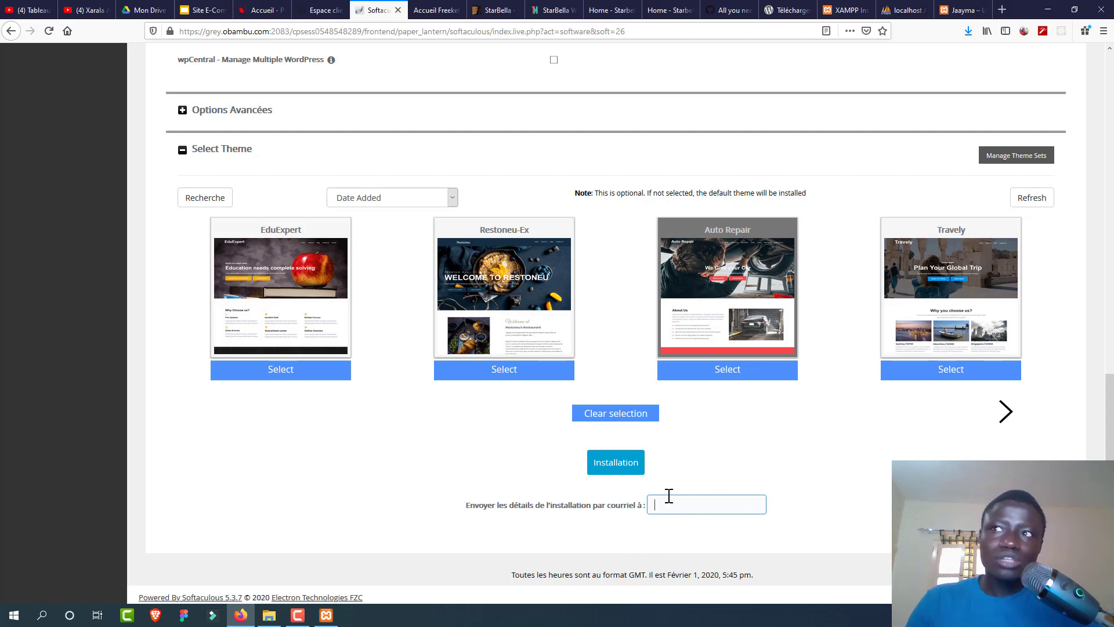
left_click(640, 473)
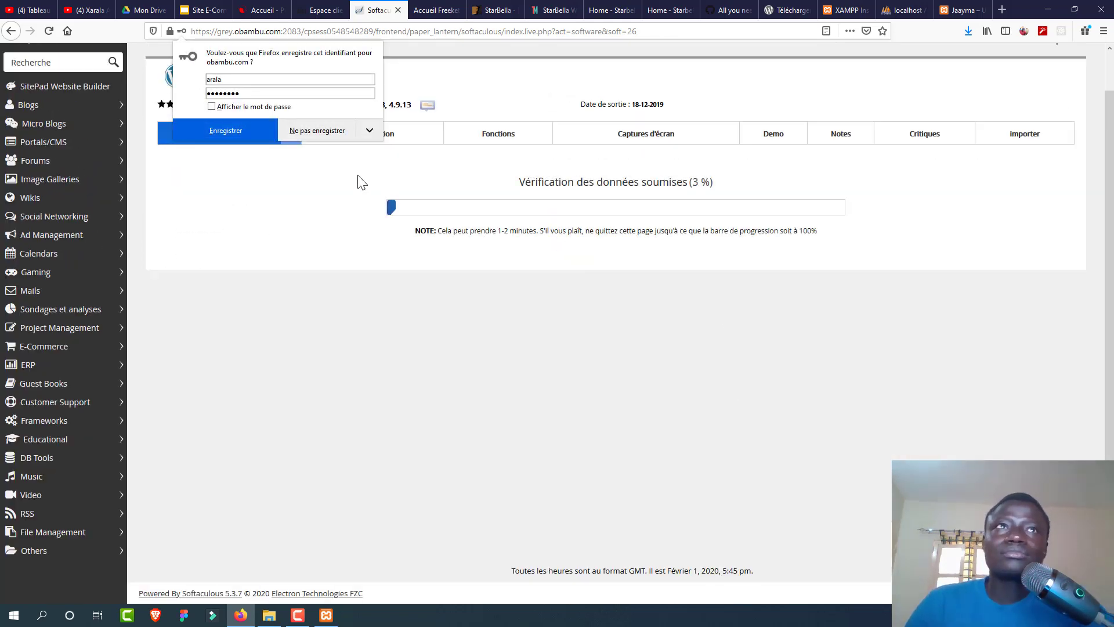
left_click(328, 133)
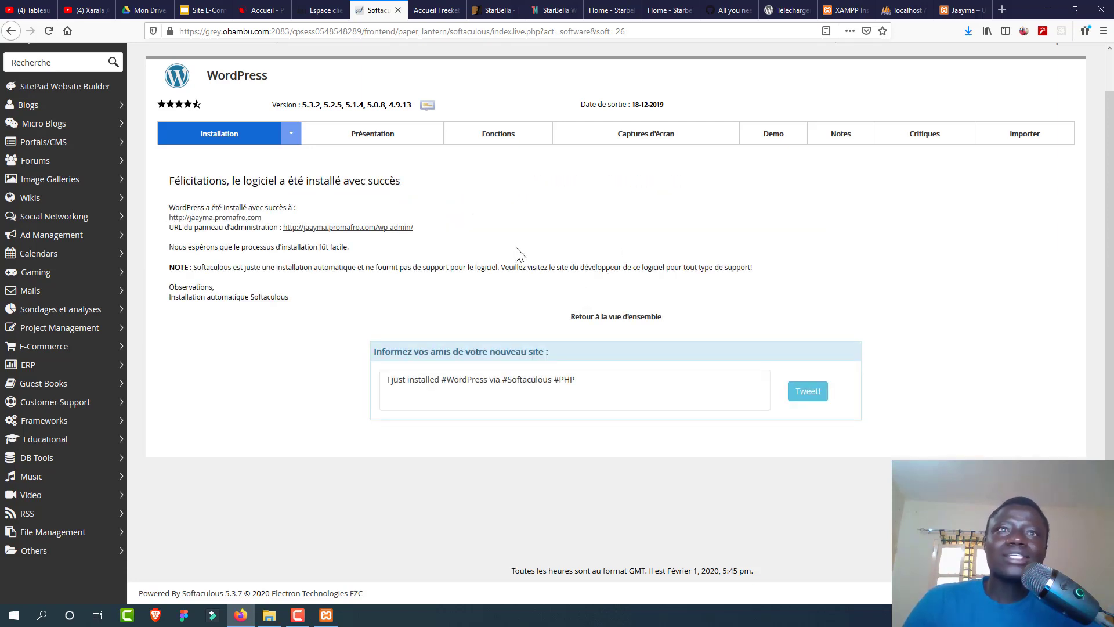
left_click(230, 218)
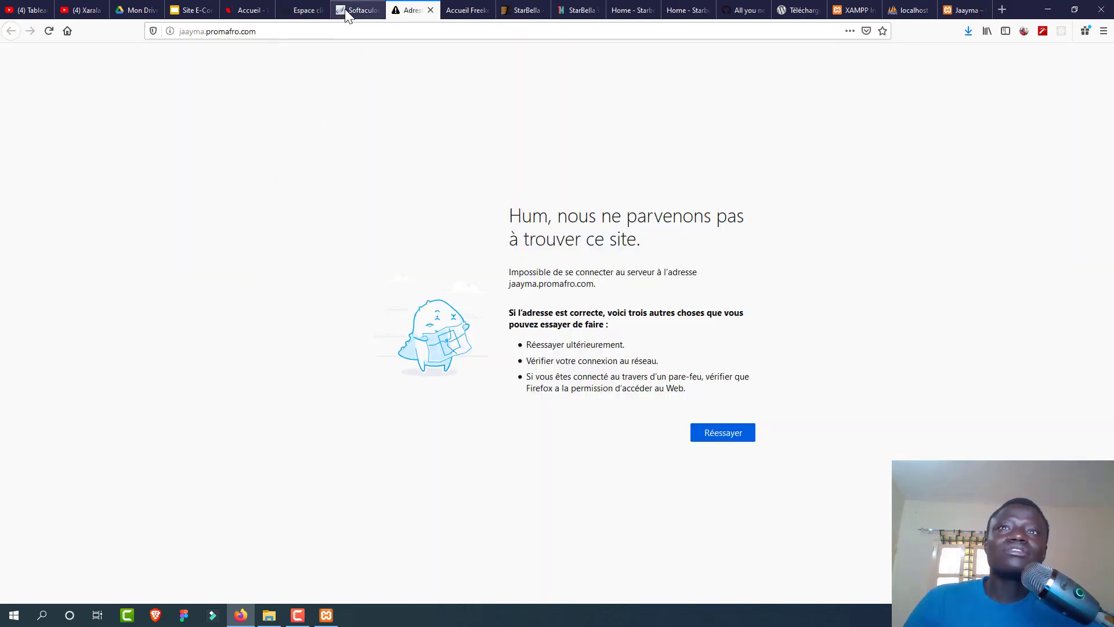
left_click(214, 36)
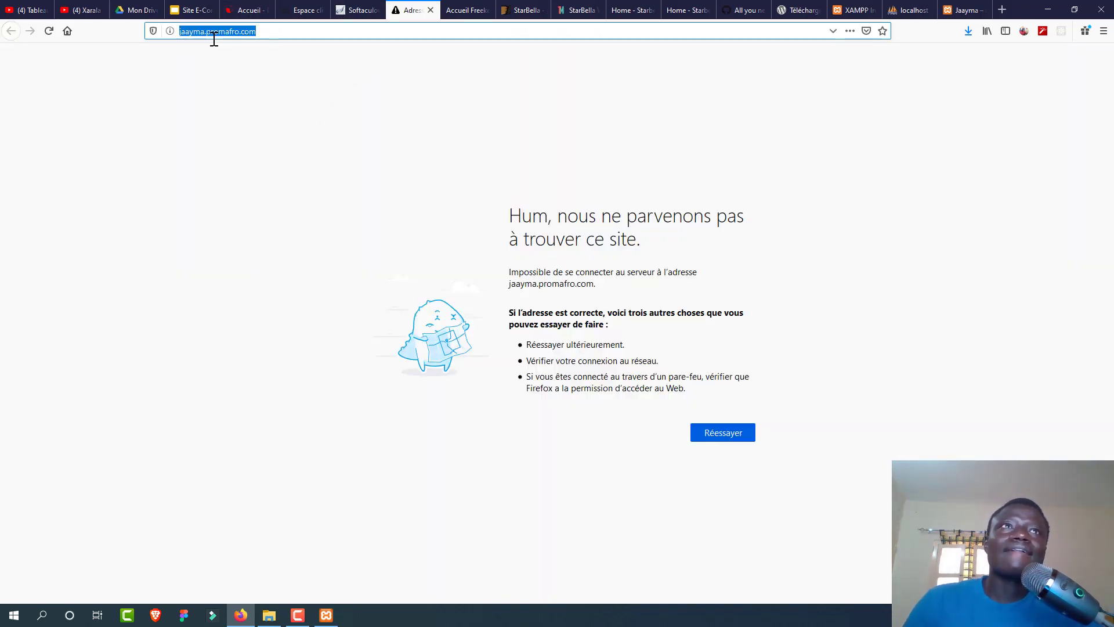
left_click(214, 39)
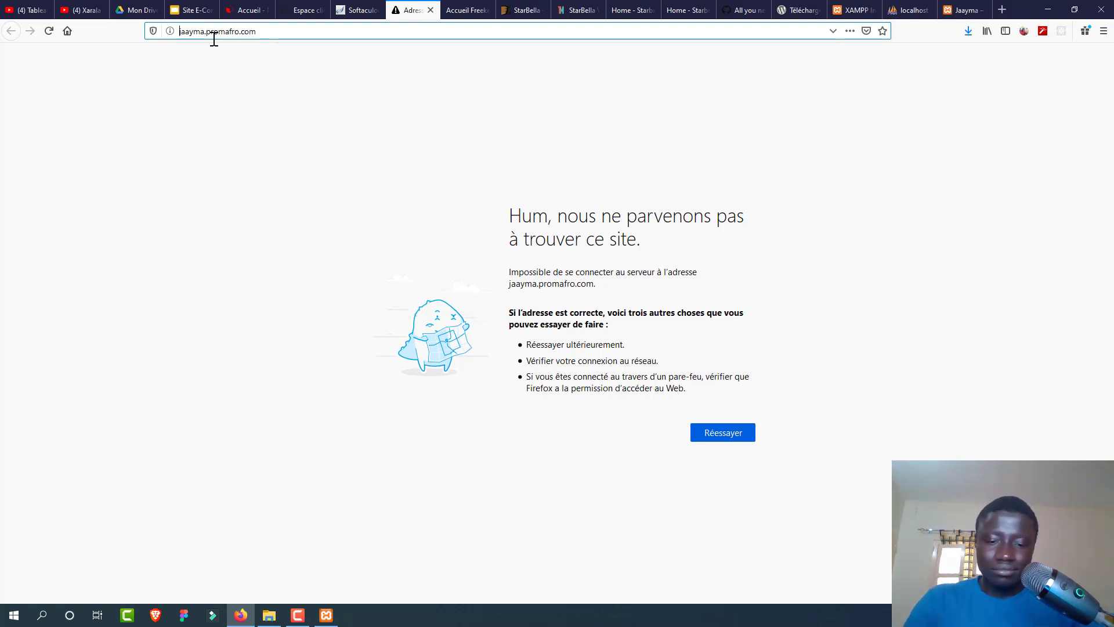
type("https://")
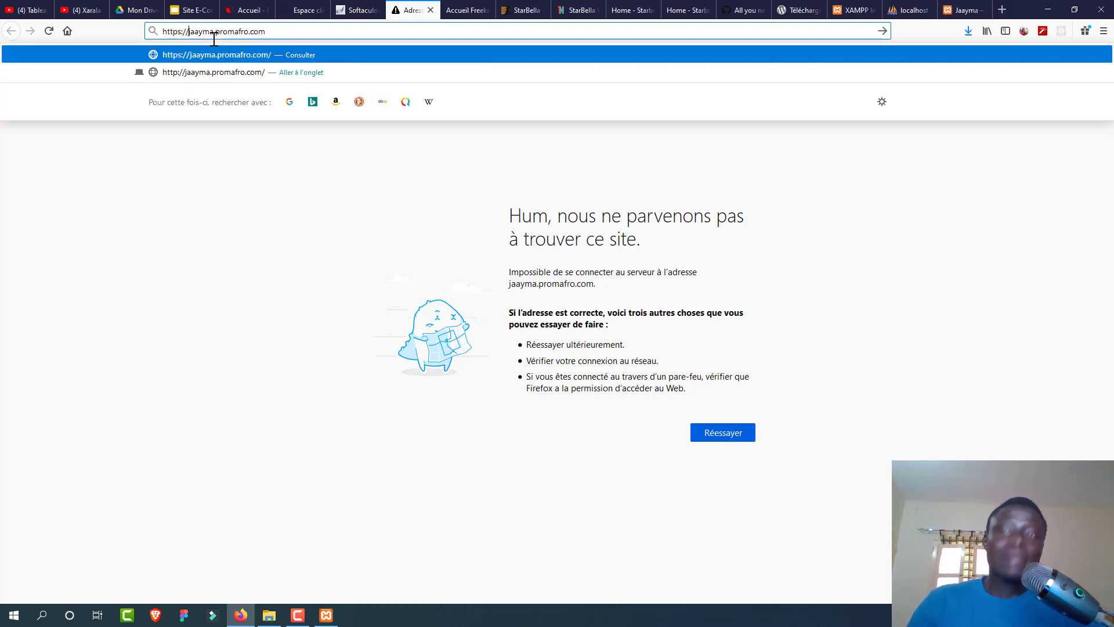
key("Return")
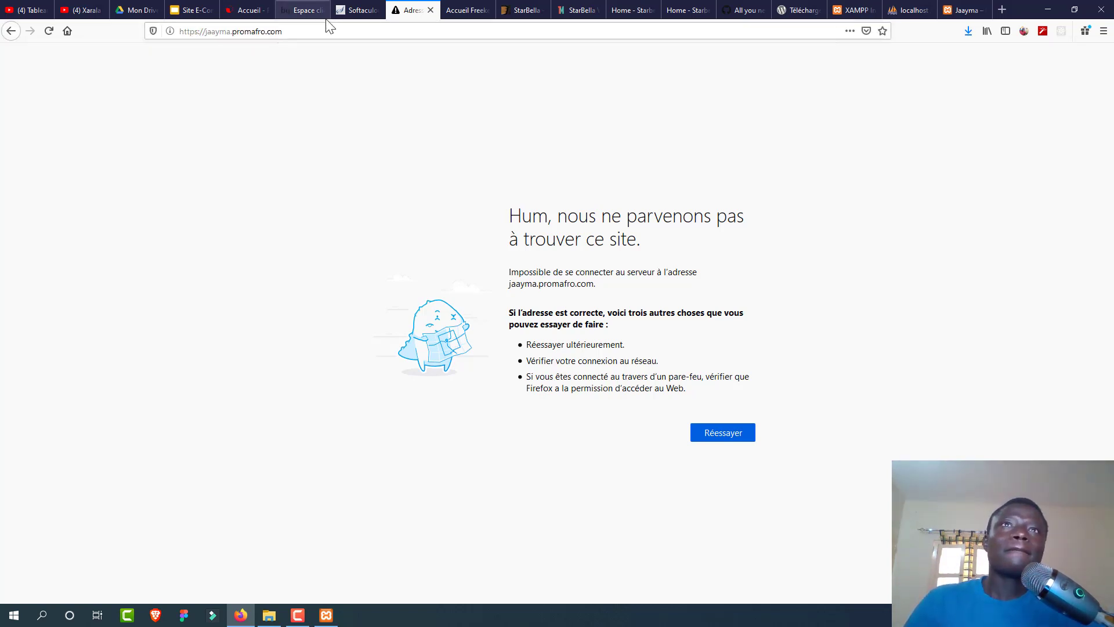
left_click(351, 11)
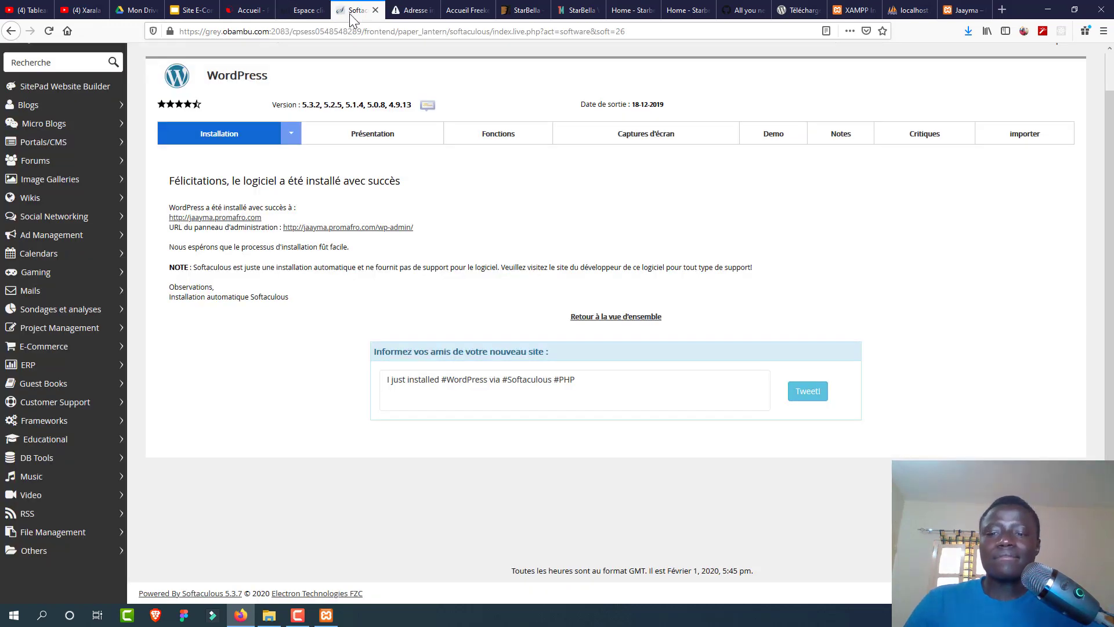
left_click(371, 228)
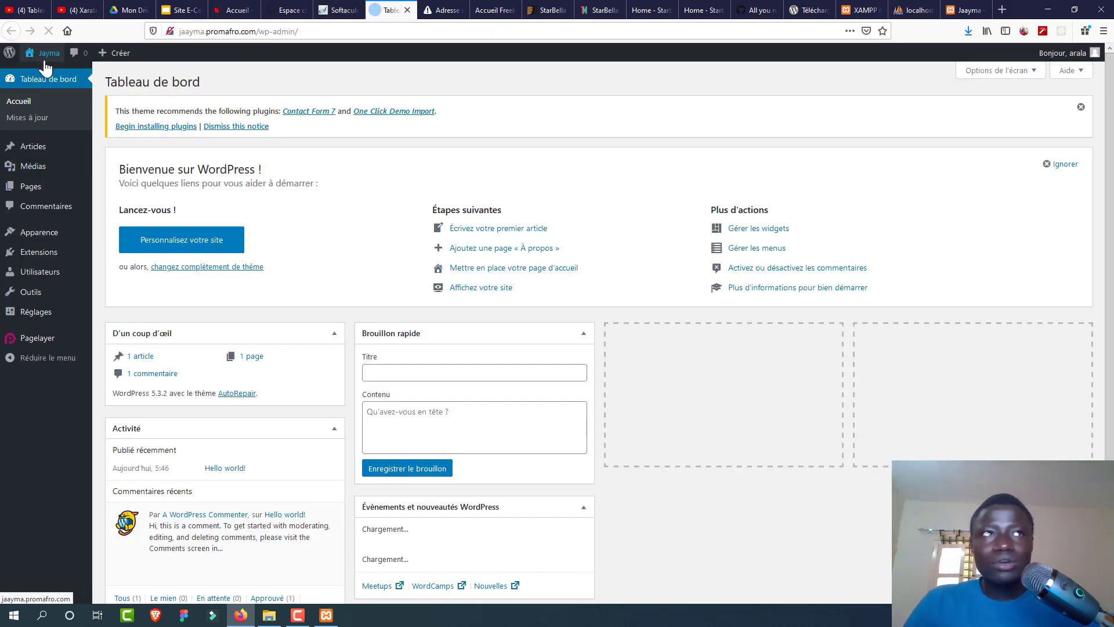
Step: View the live AutoRepair front page in a new tab, then show the localhost Jaayma dashboard
mouse_move(43, 60)
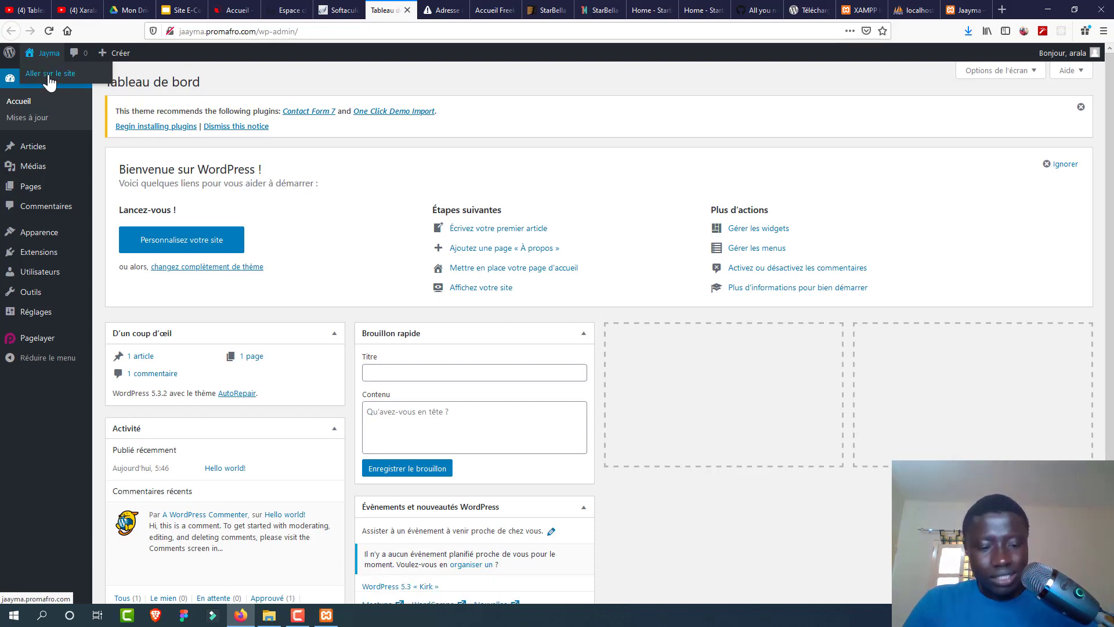
middle_click(47, 73)
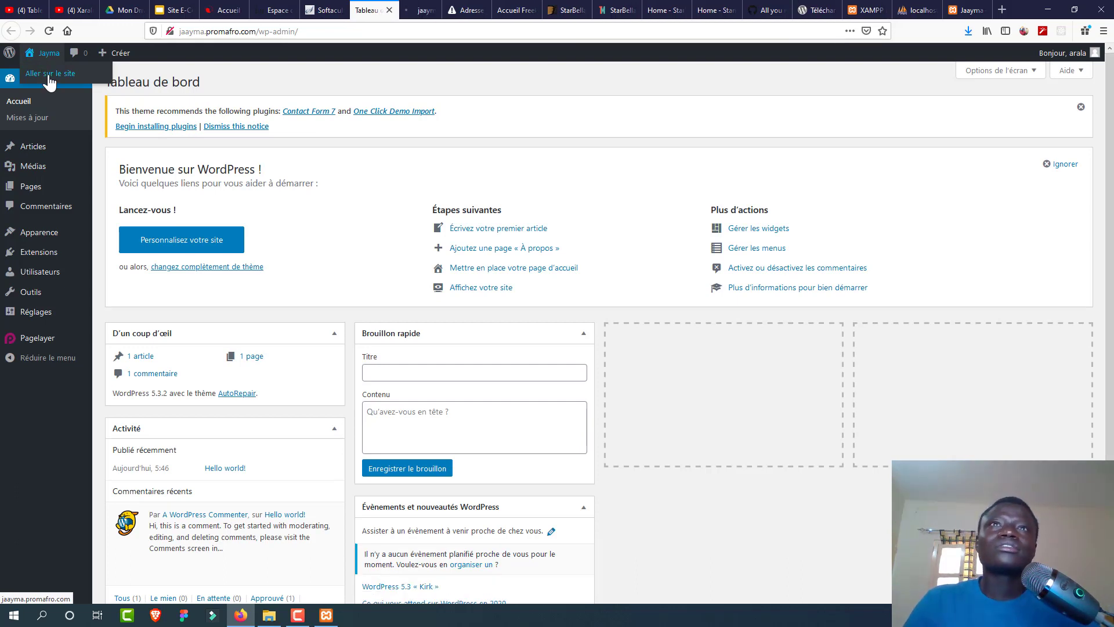
left_click(409, 8)
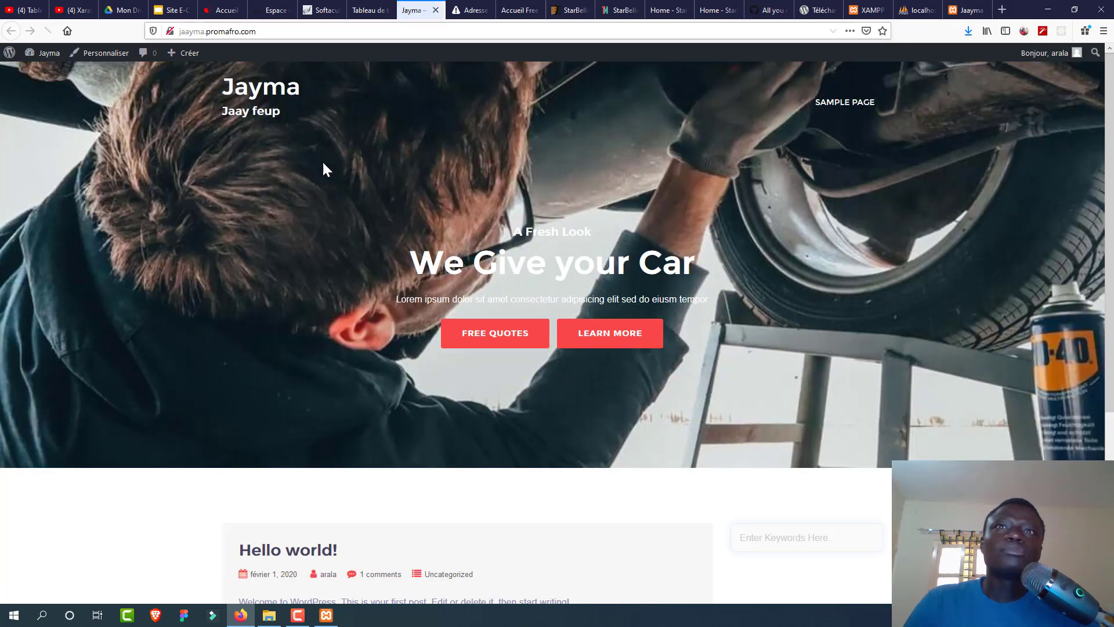
left_click(362, 10)
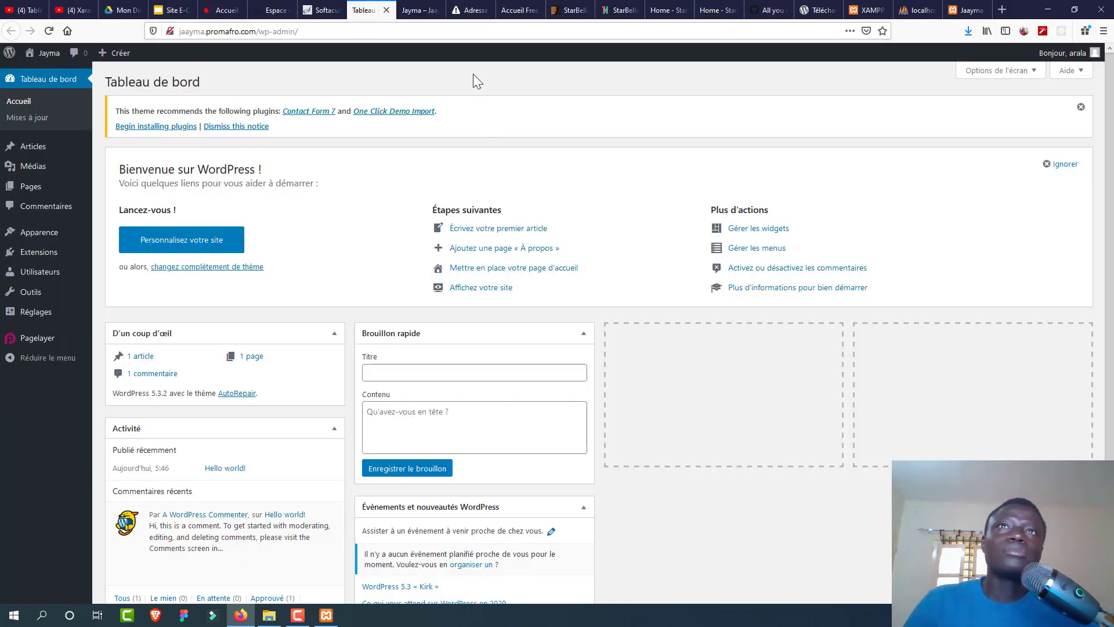
left_click(413, 10)
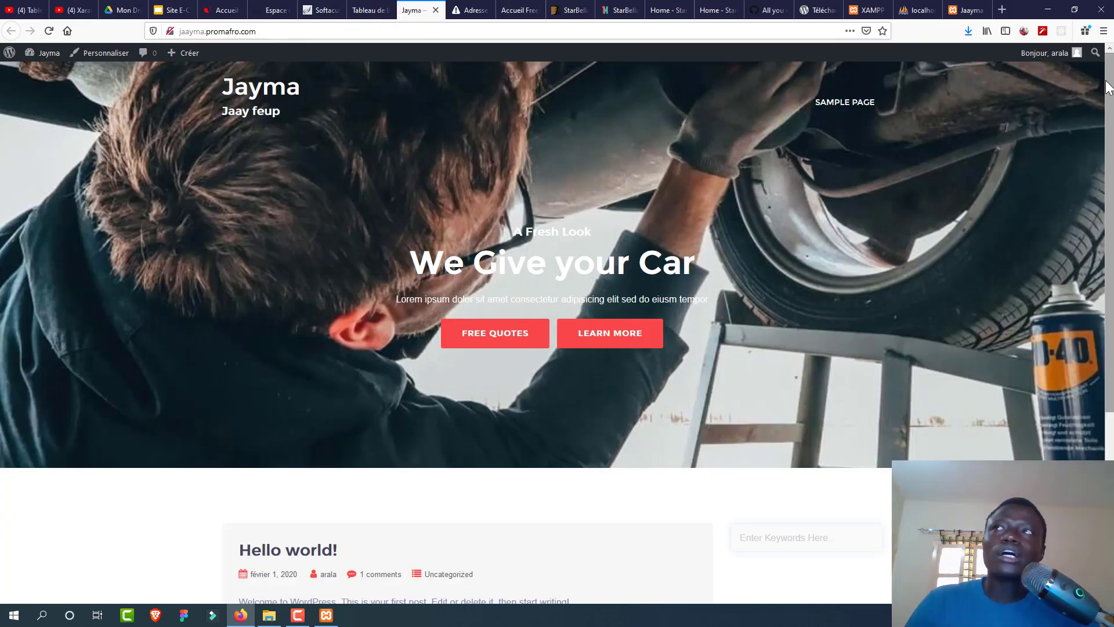
scroll(1060, 316, "down", 5)
scroll(624, 221, "up", 5)
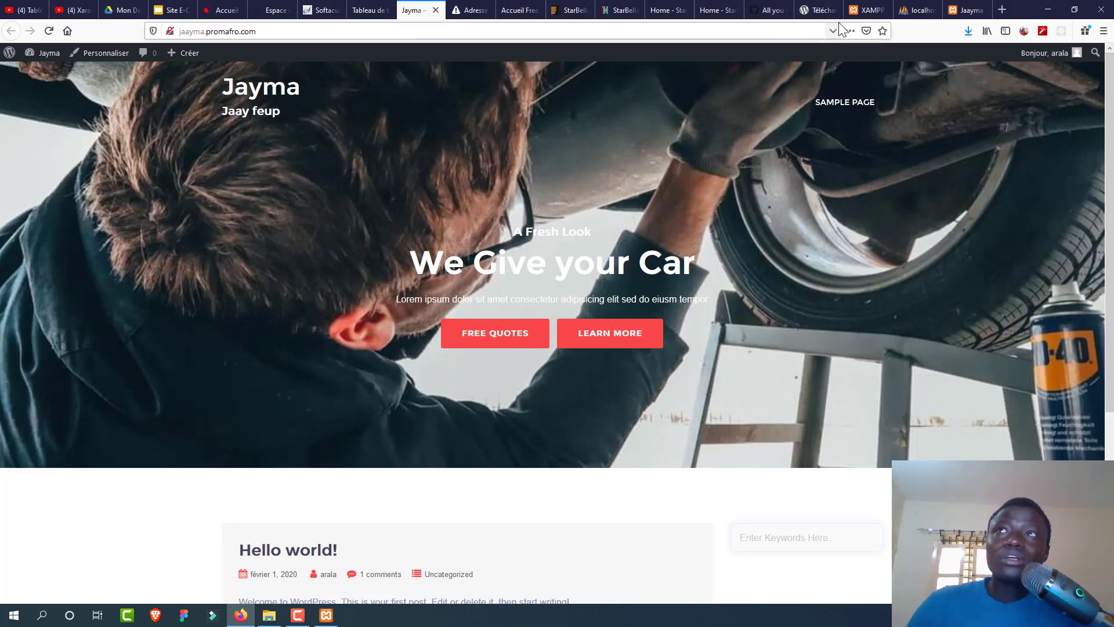
left_click(966, 9)
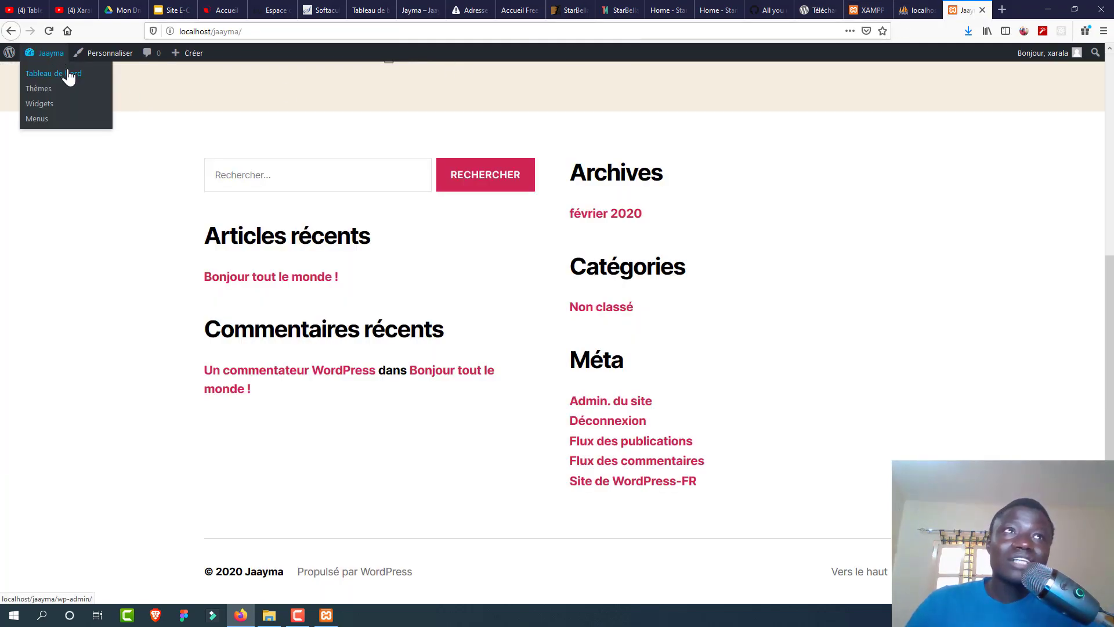
left_click(68, 74)
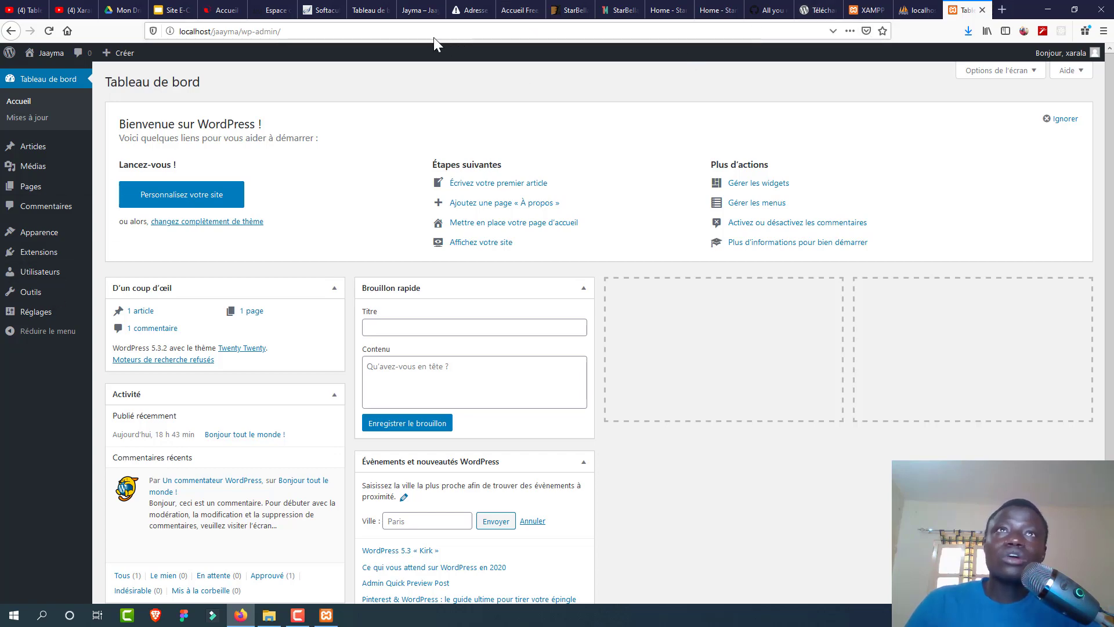
Step: On the jaayma.promafro.com dashboard, view Commentaires, then Apparence > Thèmes with AutoRepair active
left_click(375, 11)
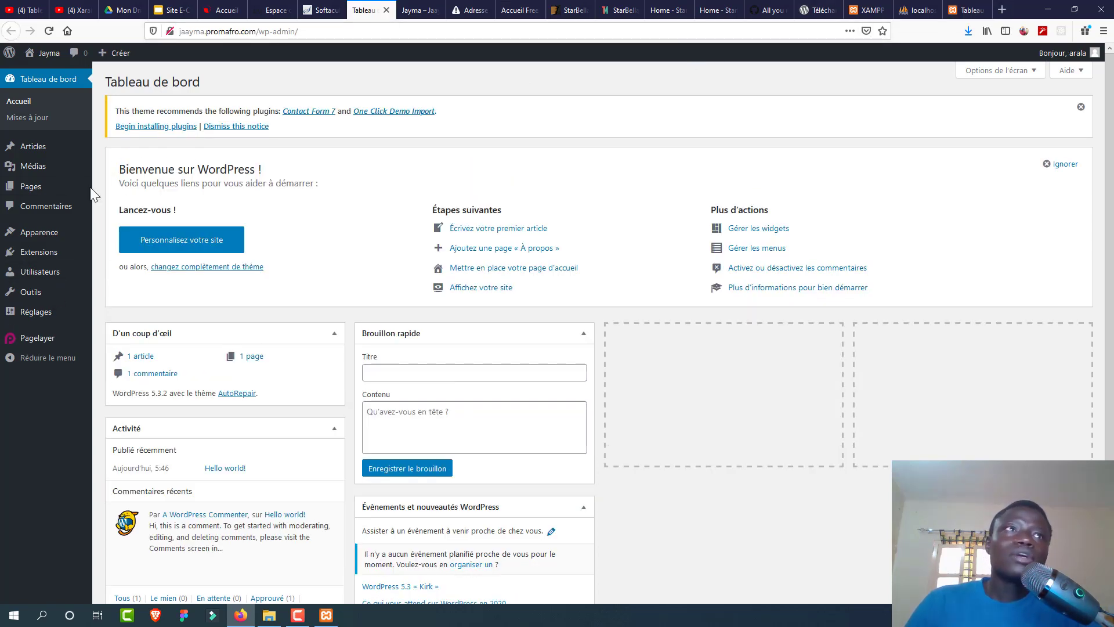
mouse_move(68, 240)
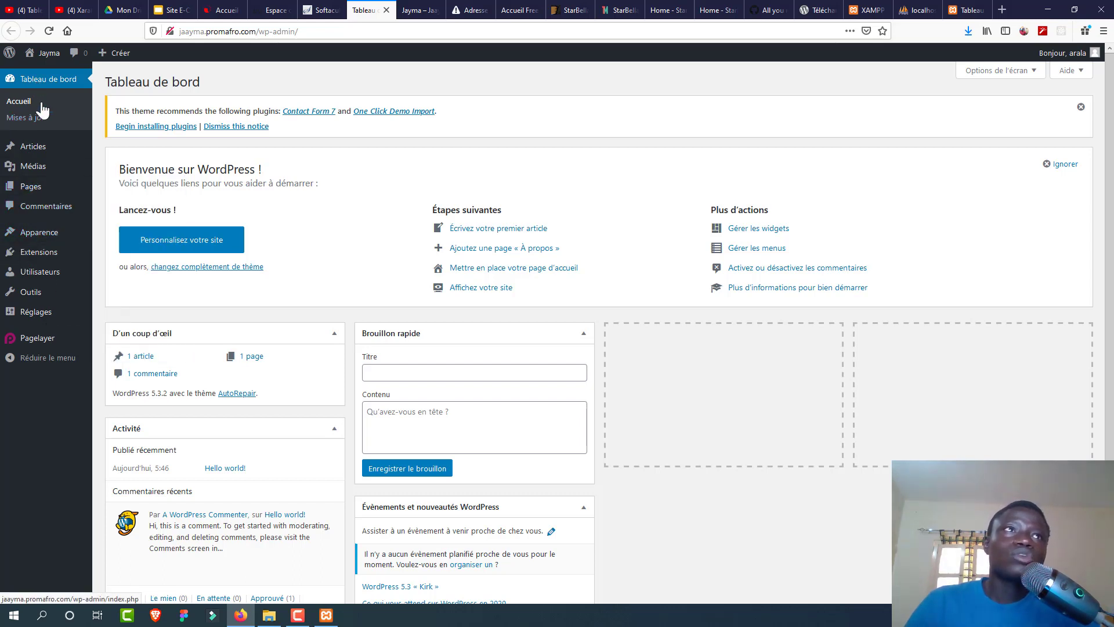
mouse_move(42, 61)
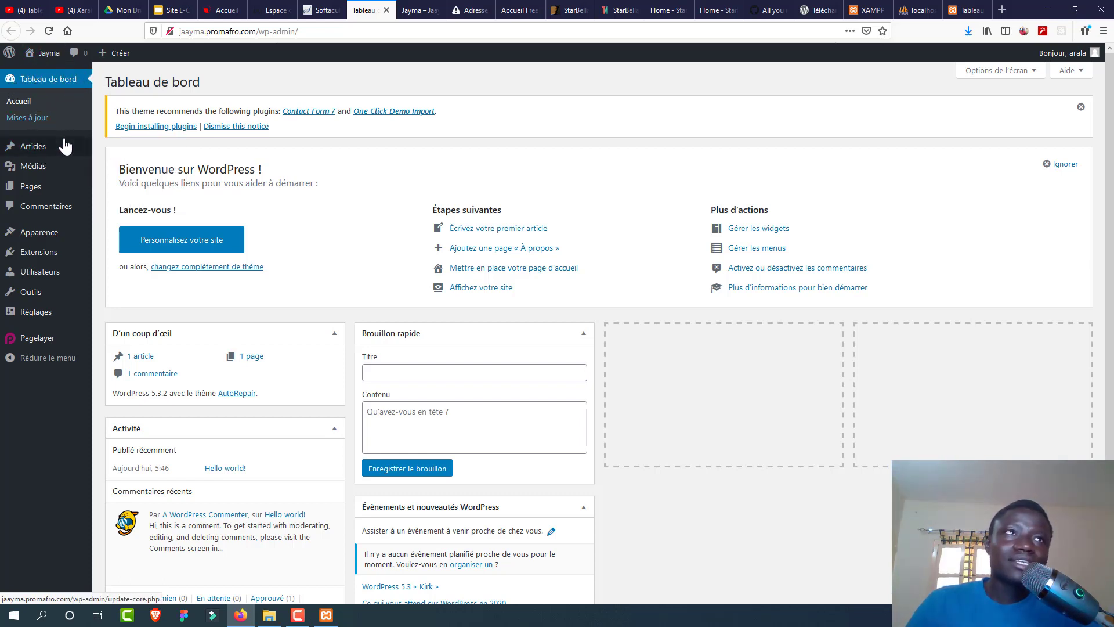
mouse_move(61, 155)
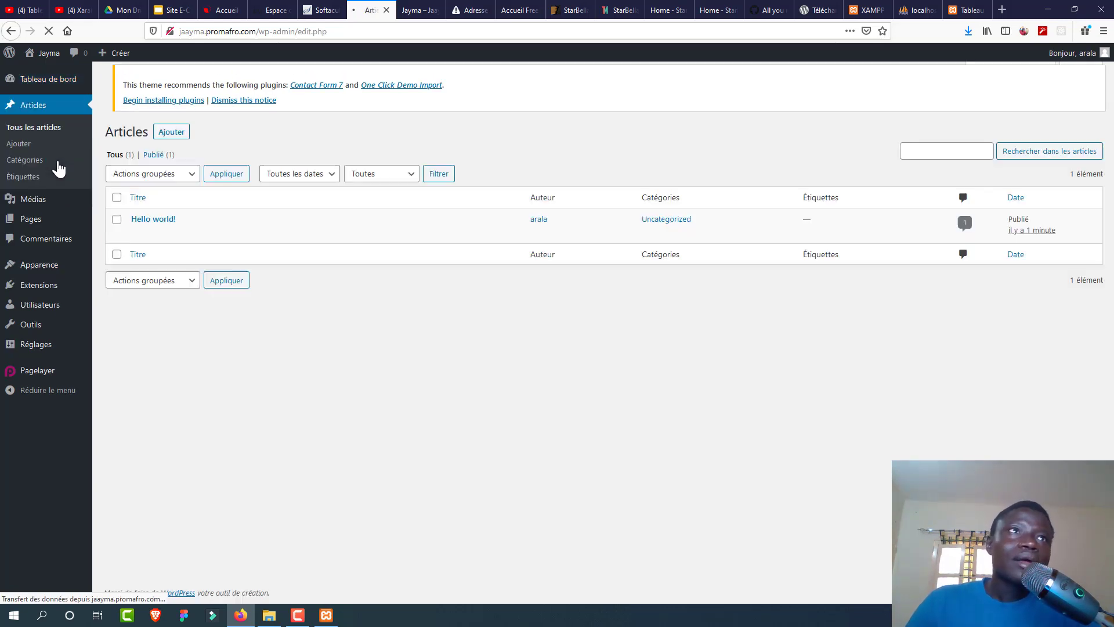
mouse_move(43, 208)
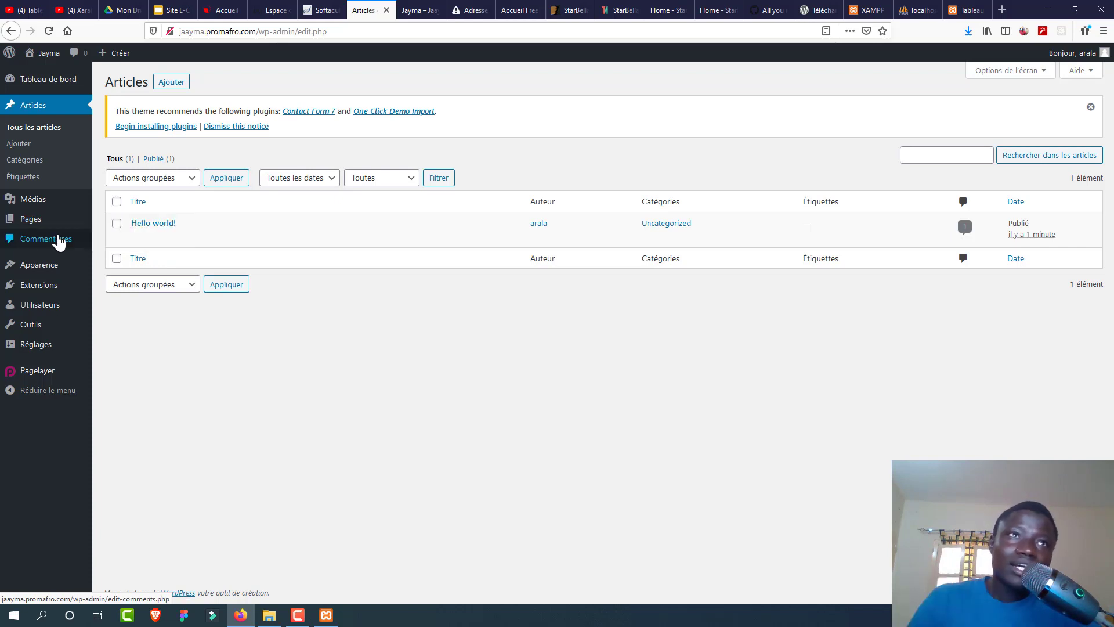
left_click(59, 241)
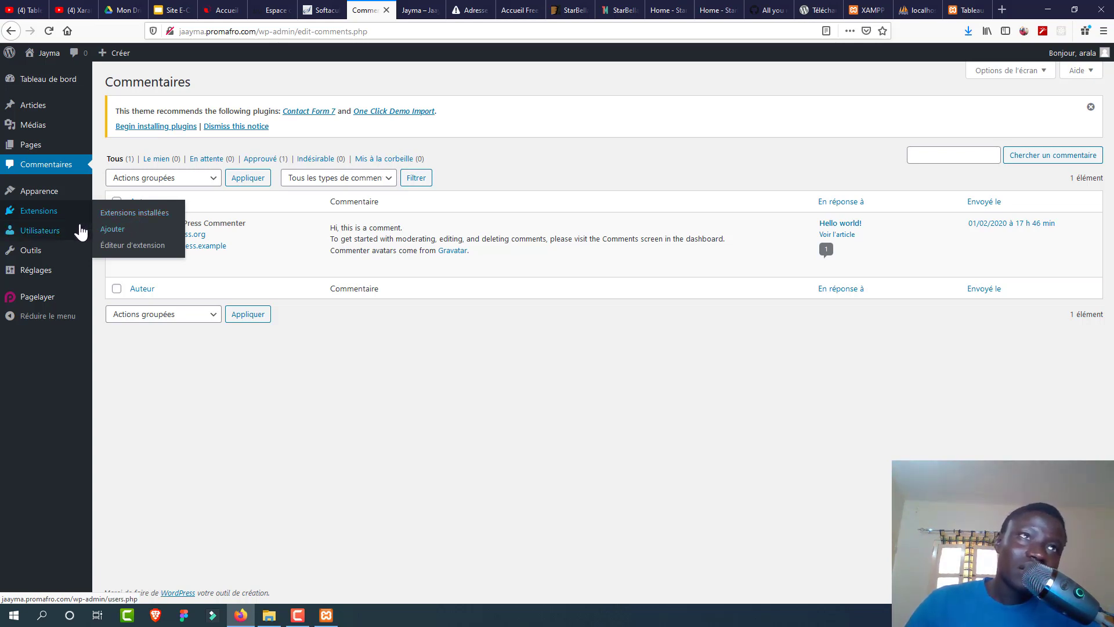
mouse_move(80, 231)
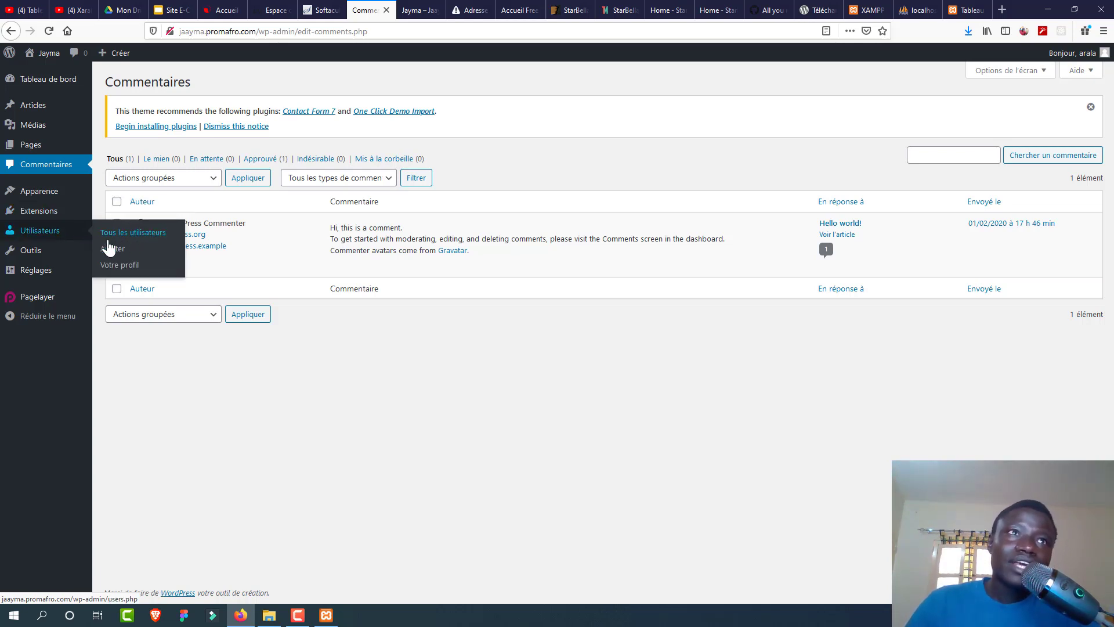
mouse_move(39, 256)
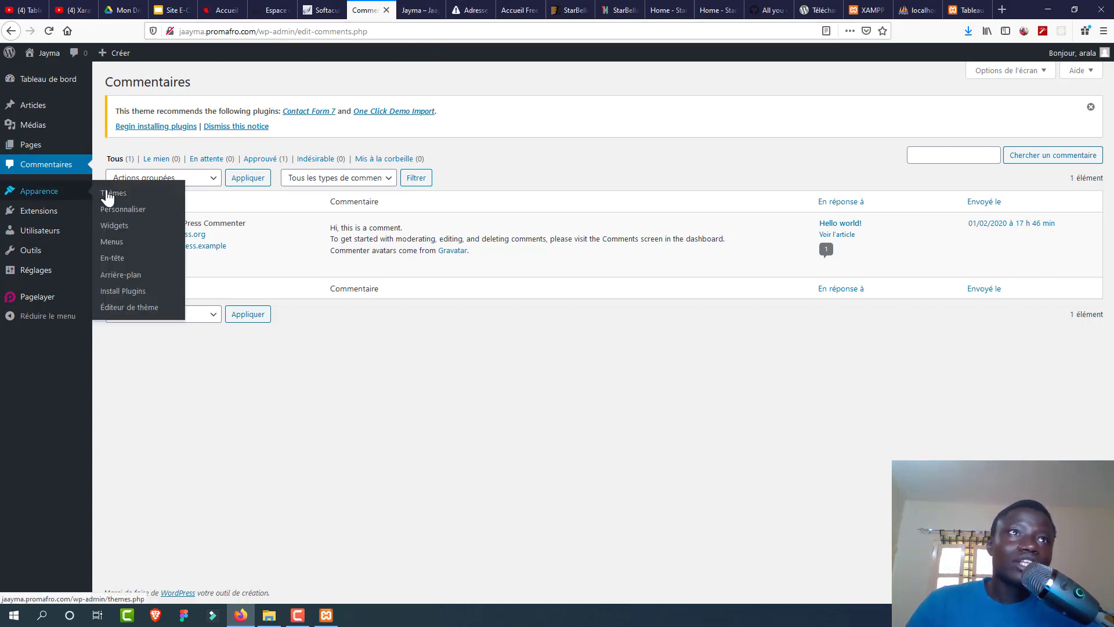
left_click(110, 197)
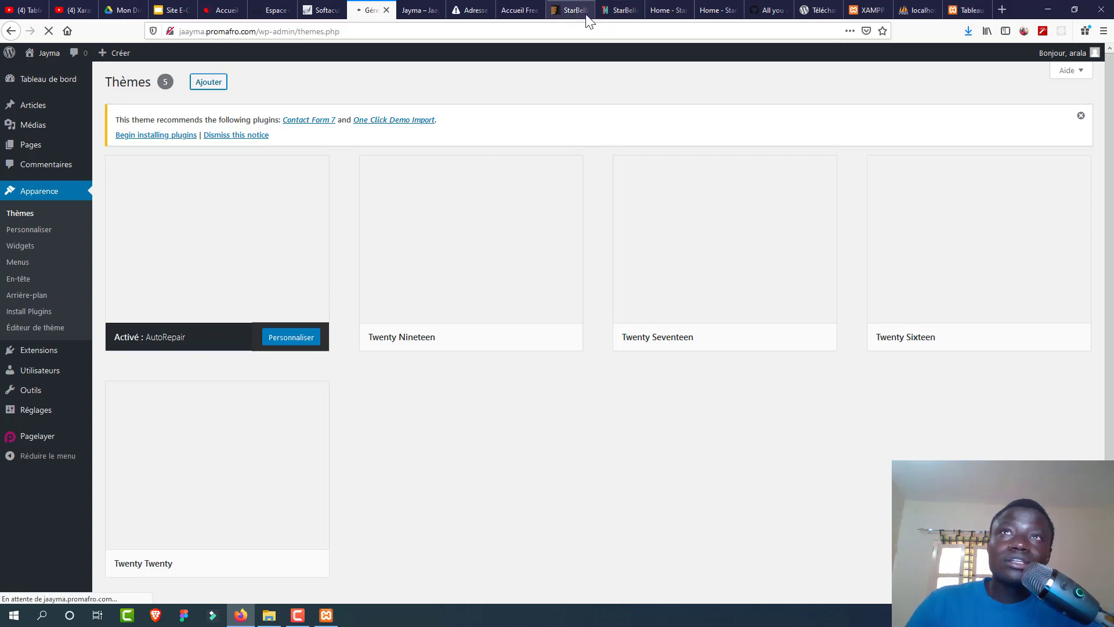
Step: Scroll through the StarBella ThemeForest page, then show the local jaayma folder in File Explorer
left_click(573, 11)
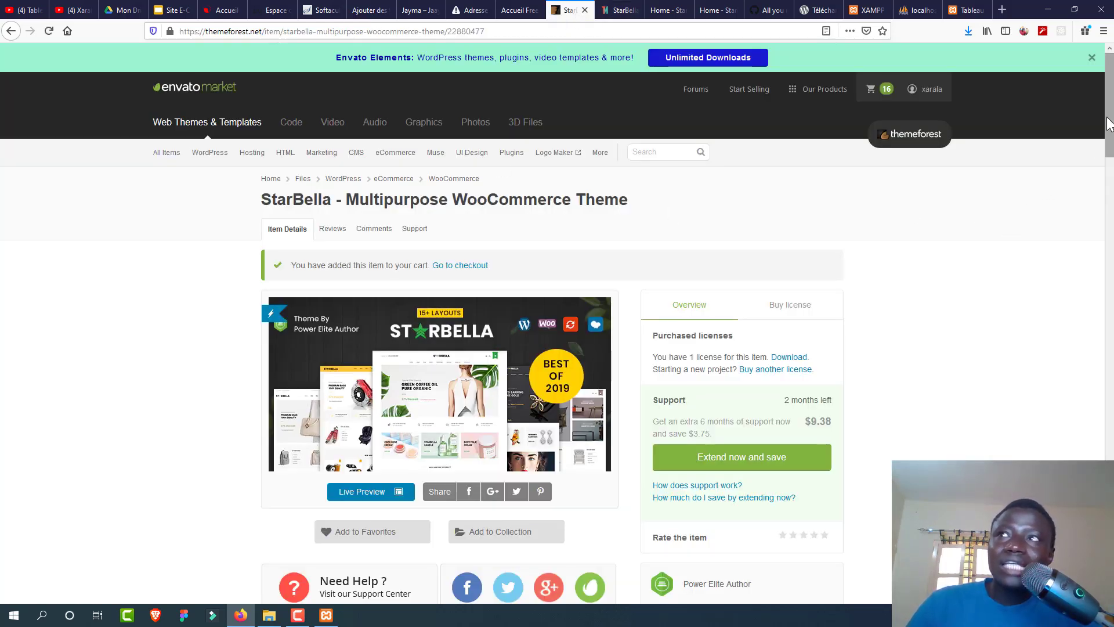
left_click_drag(1111, 111, 1110, 47)
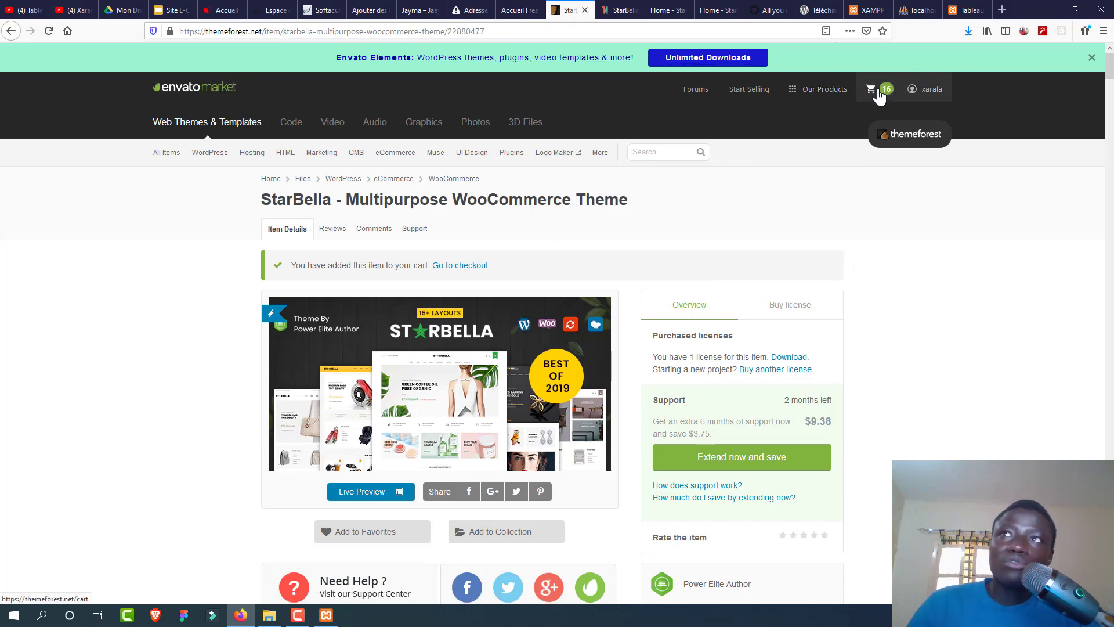
mouse_move(929, 92)
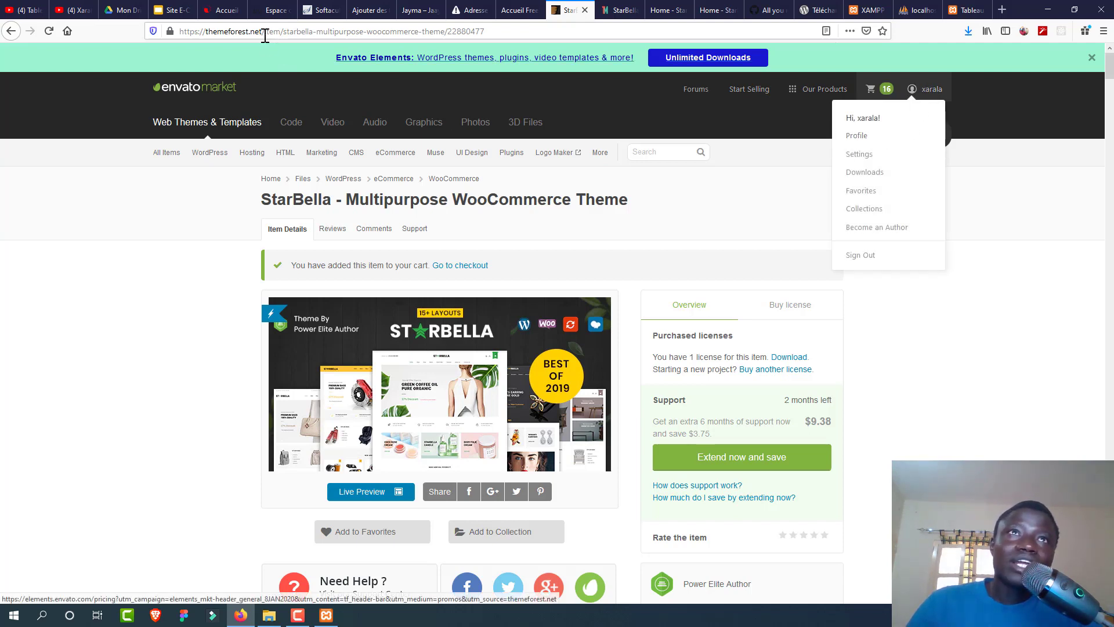
left_click_drag(262, 32, 143, 37)
left_click(188, 261)
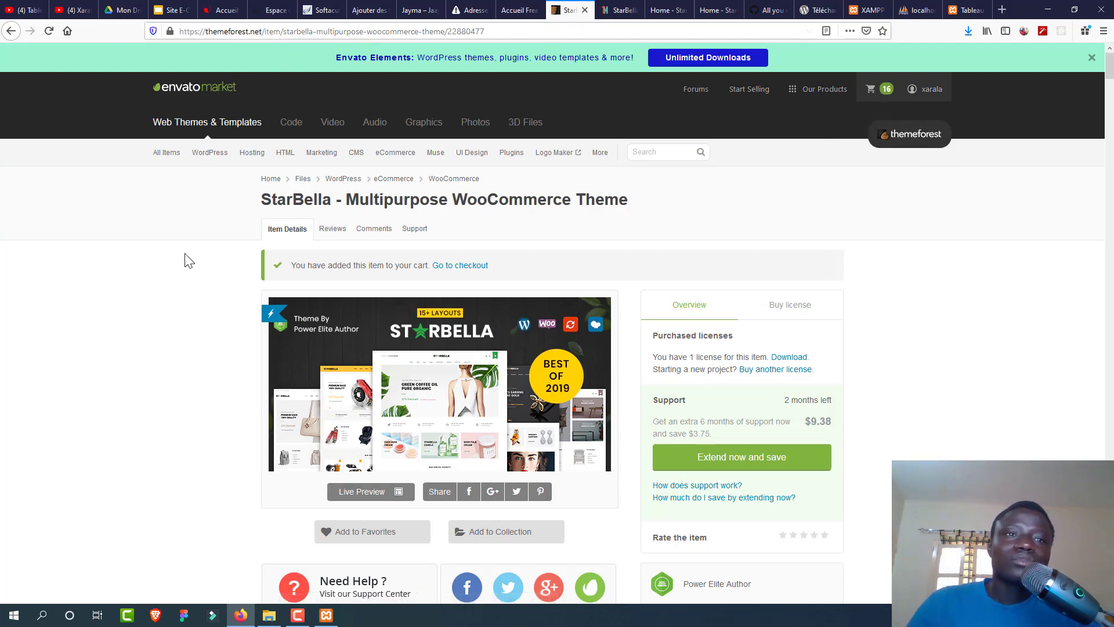
left_click(269, 615)
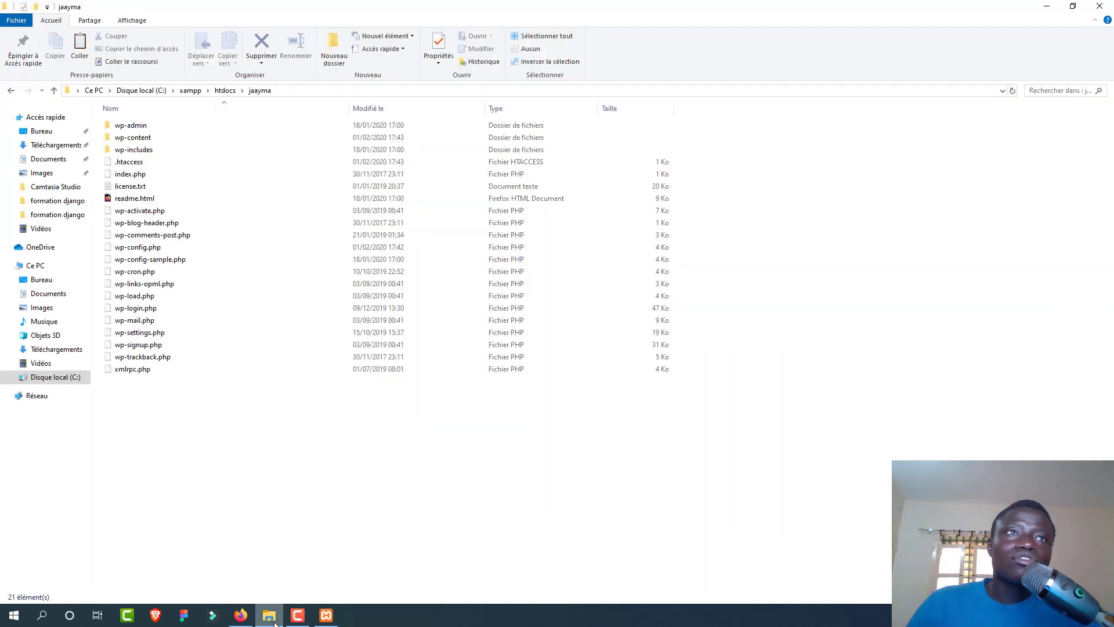
Step: Move the themeforest StarBella zip from Téléchargements to the Bureau (Desktop)
left_click(57, 145)
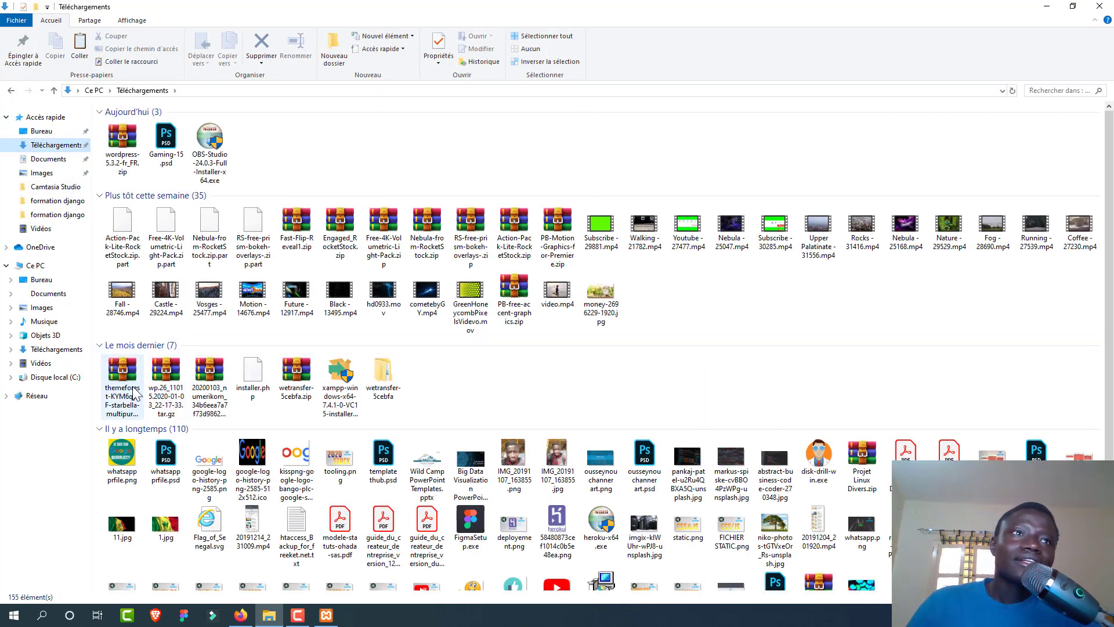
left_click(131, 394)
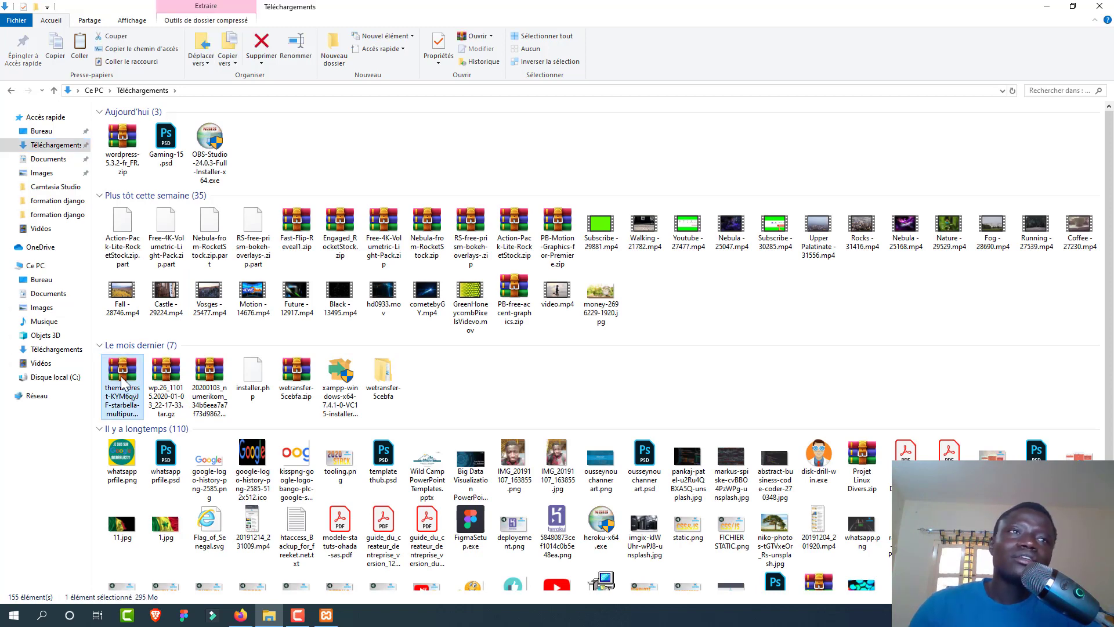
right_click(122, 378)
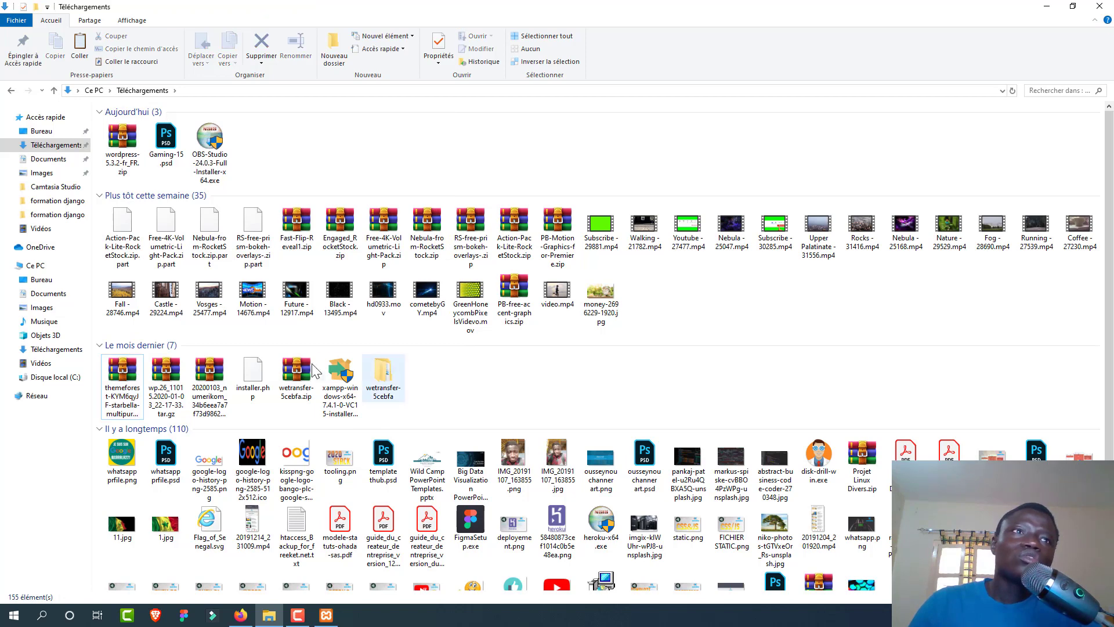
left_click_drag(132, 395, 57, 276)
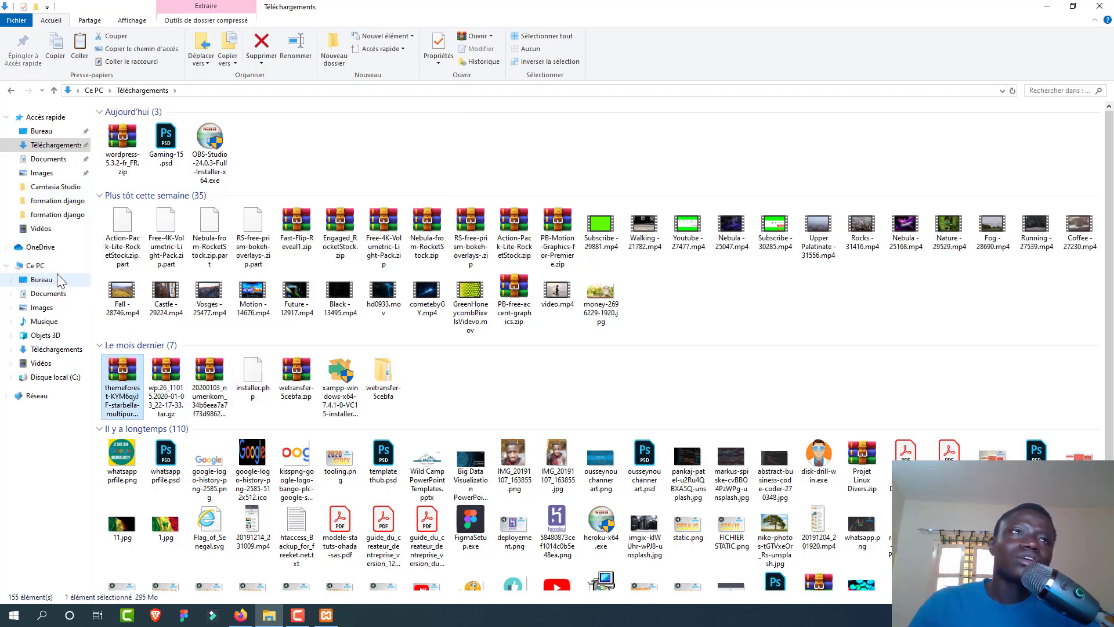
left_click(58, 276)
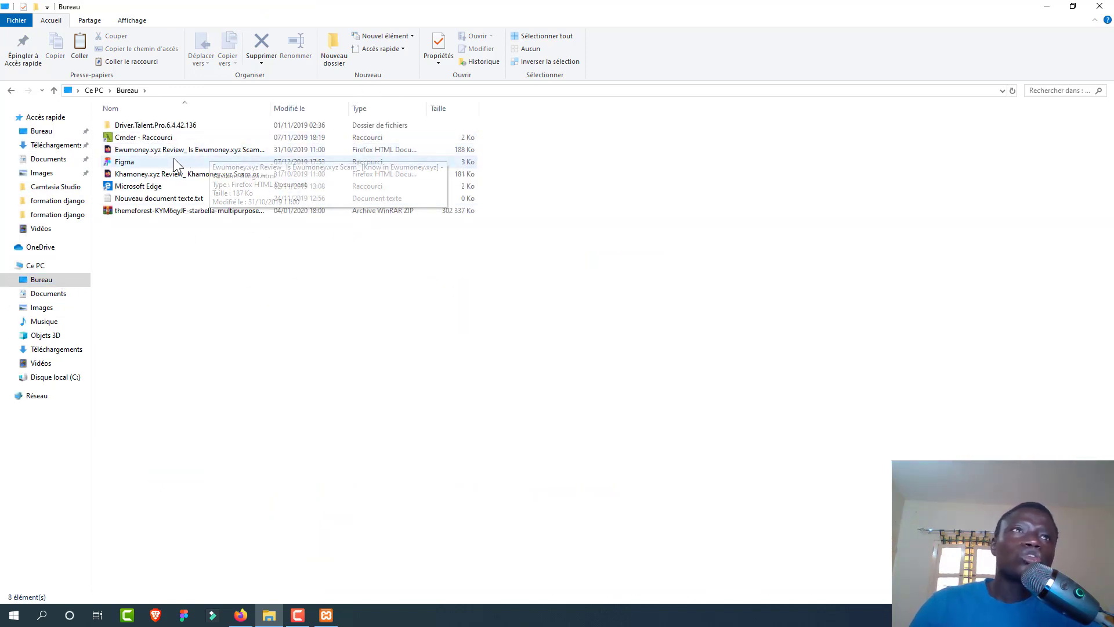
left_click(173, 212)
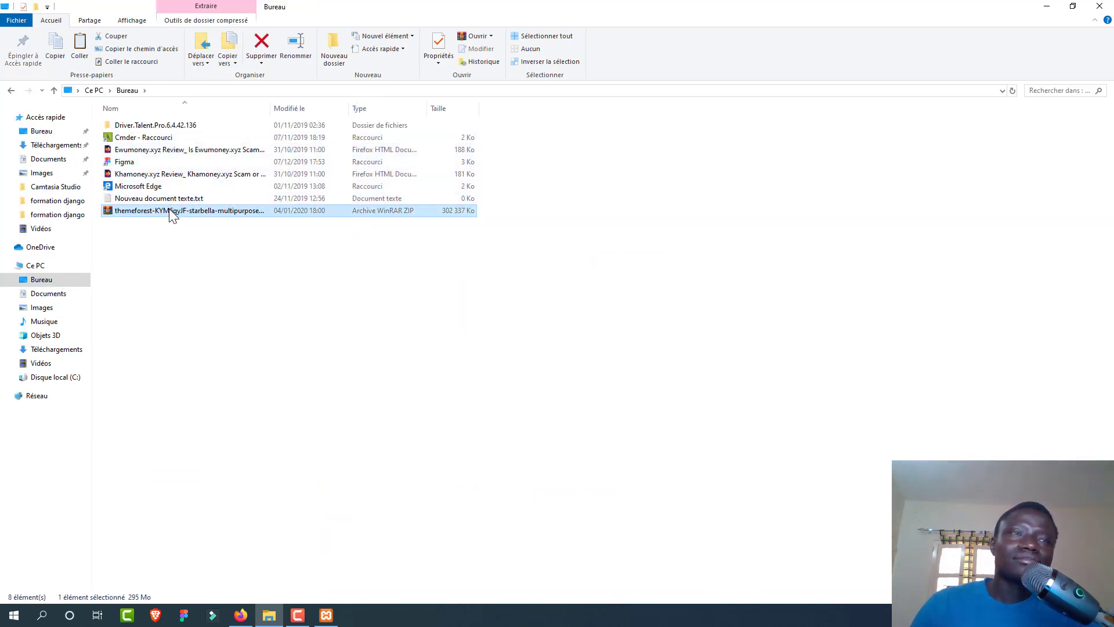
left_click(173, 213)
right_click(163, 204)
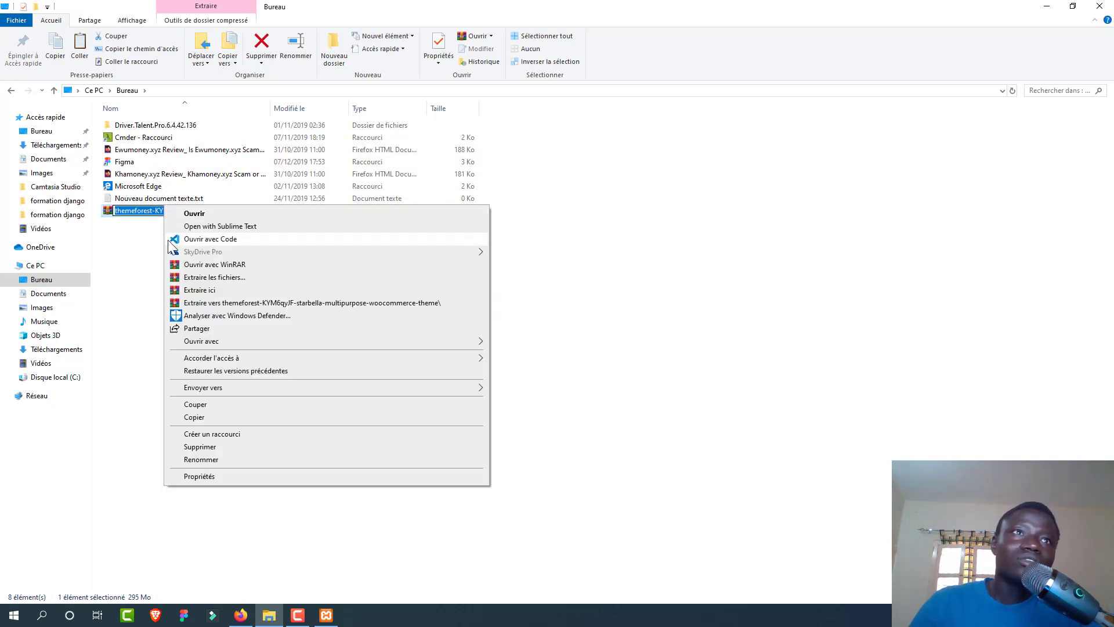
left_click(154, 254)
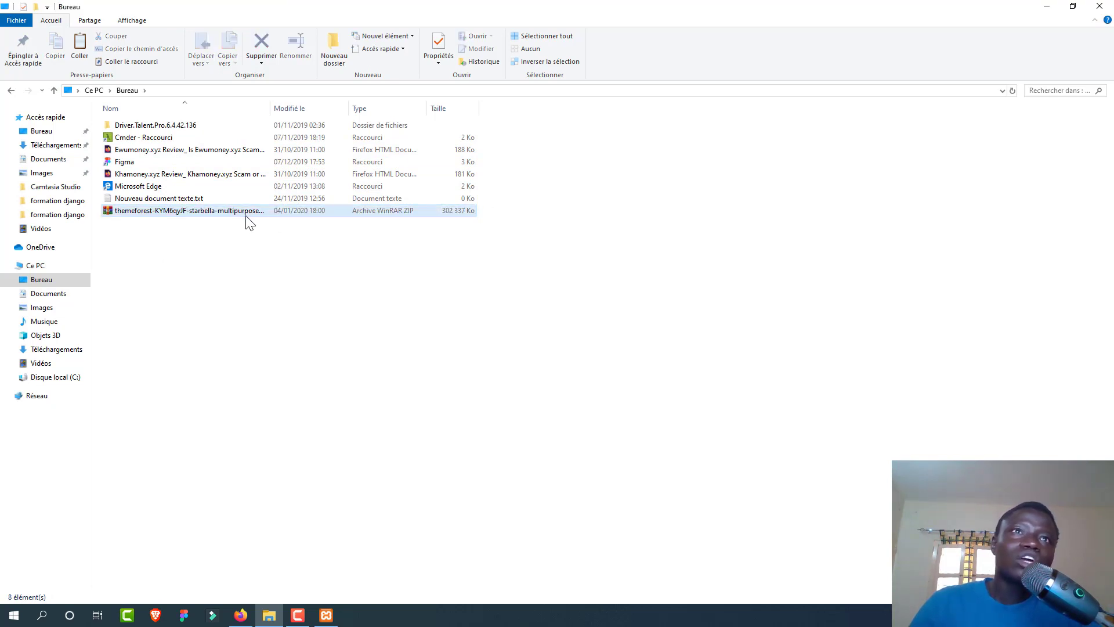
Step: Extract the zip and open Documentation's 01_Theme_Installation_Steps.html in Firefox
right_click(302, 213)
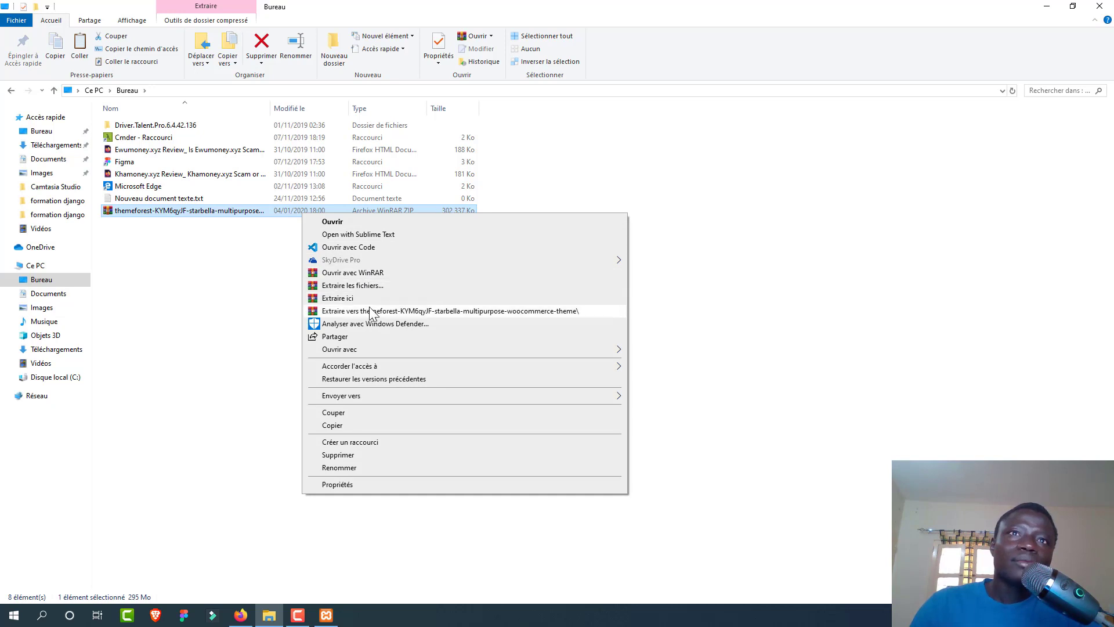
left_click(374, 312)
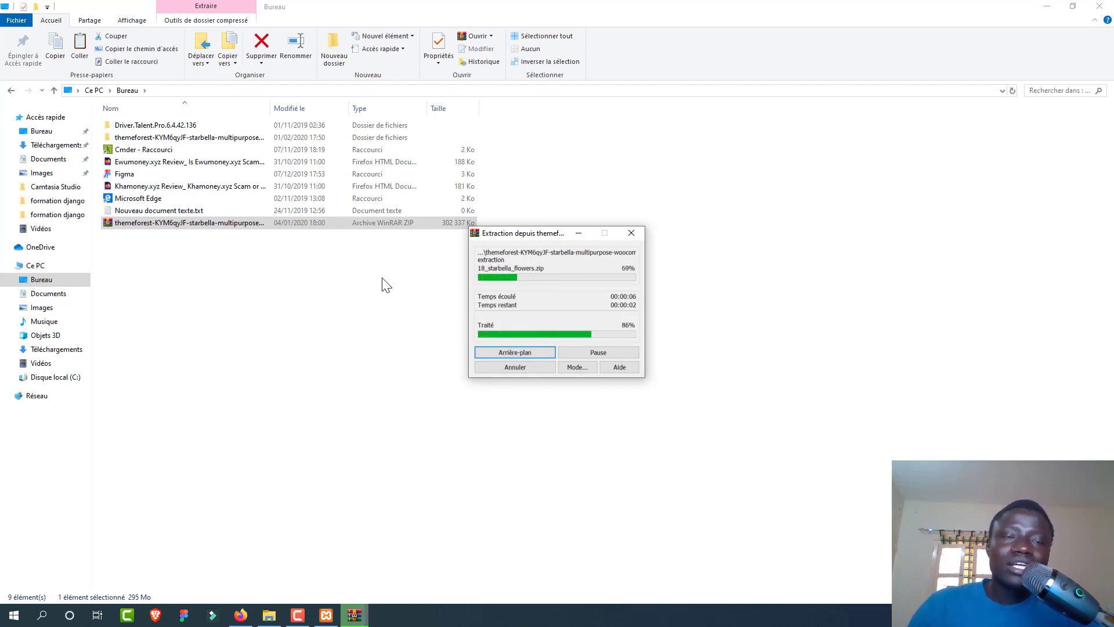
double_click(244, 139)
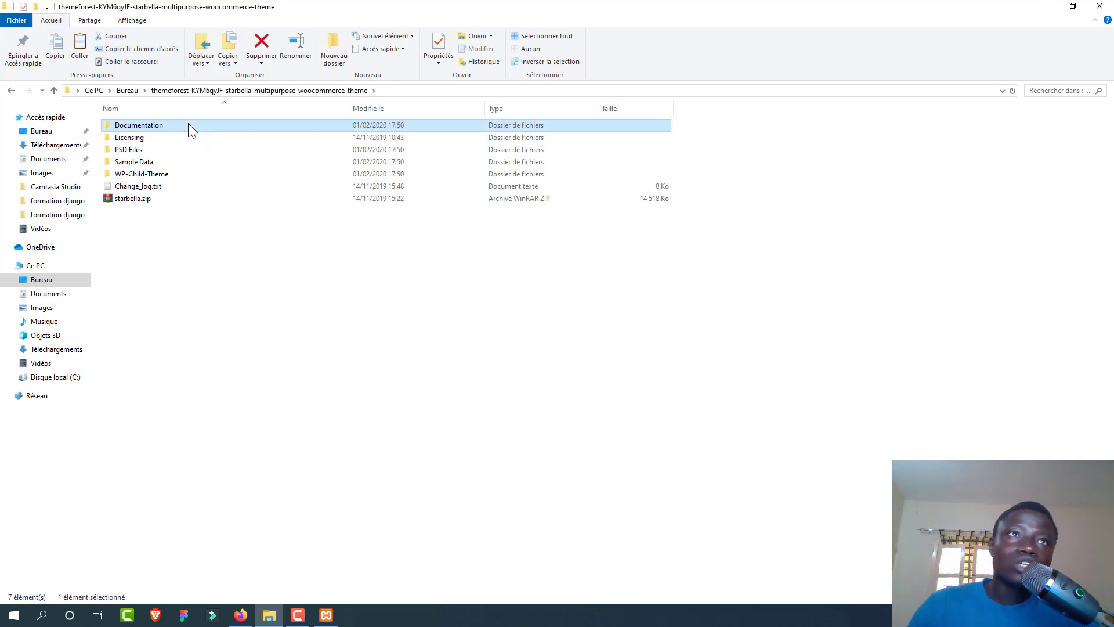
double_click(189, 125)
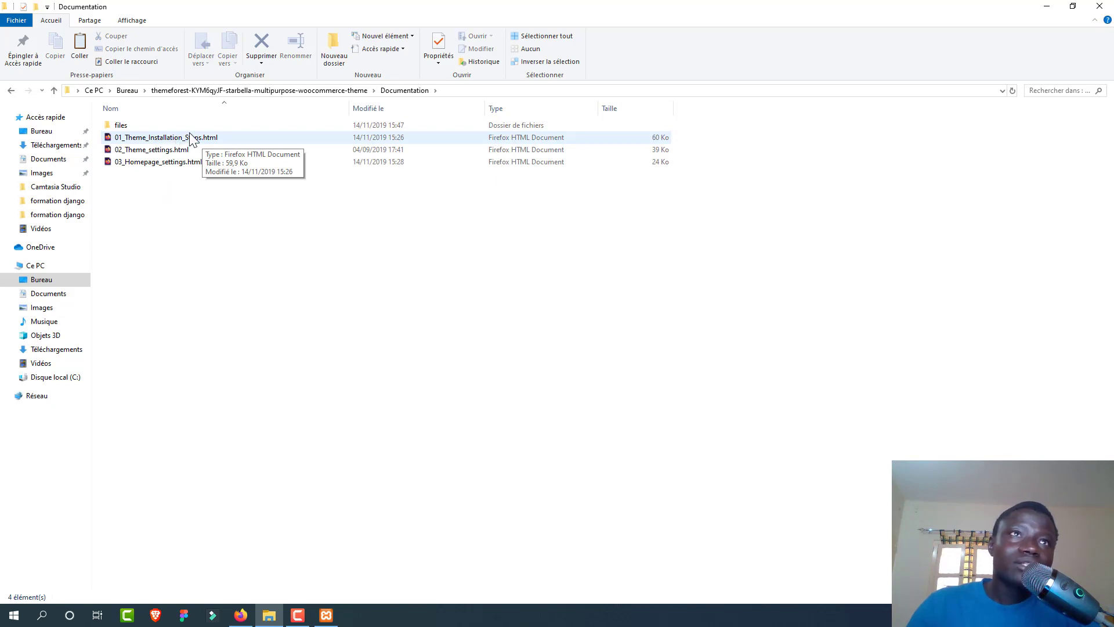
left_click(182, 141)
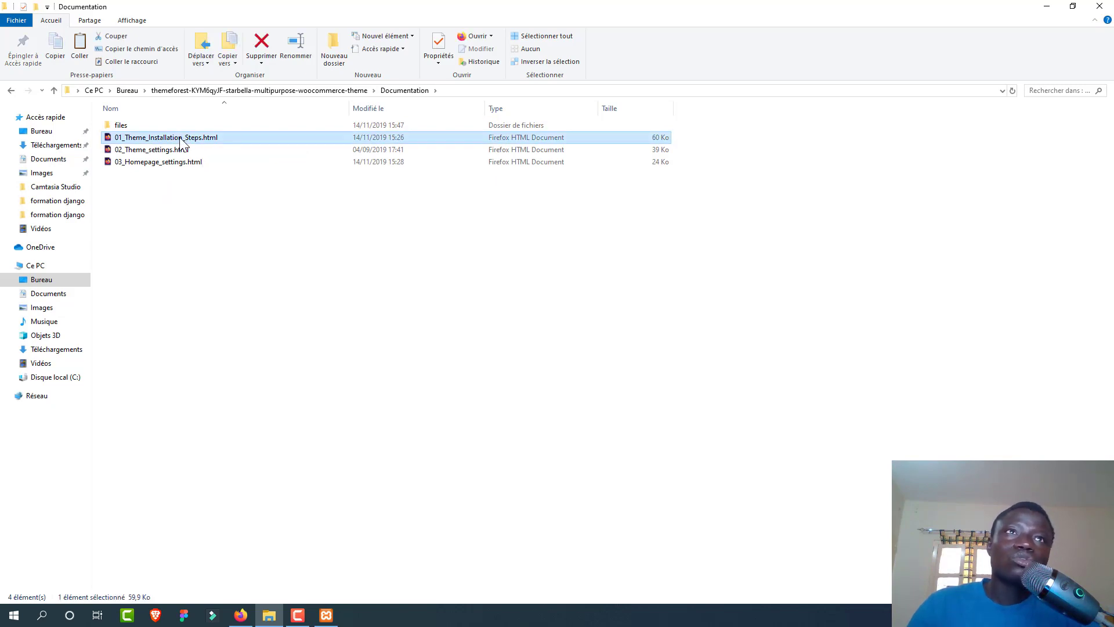
double_click(182, 141)
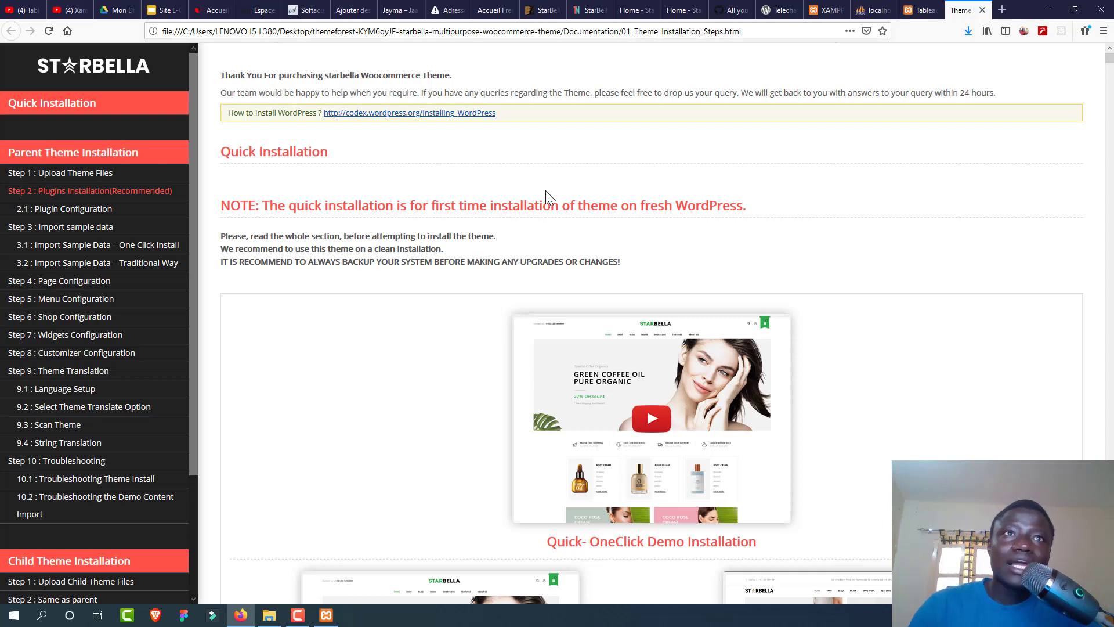
Step: Scroll the StarBella guide down to the 'Step-1 : Upload Parent Theme Files' section
scroll(545, 191, "down", 3)
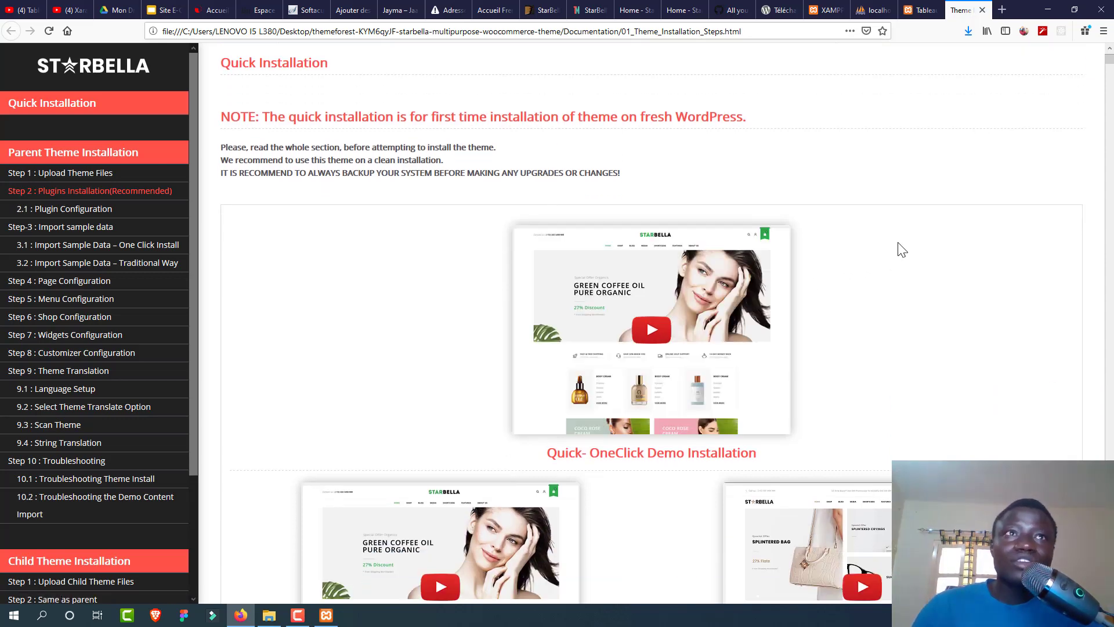
scroll(902, 250, "down", 10)
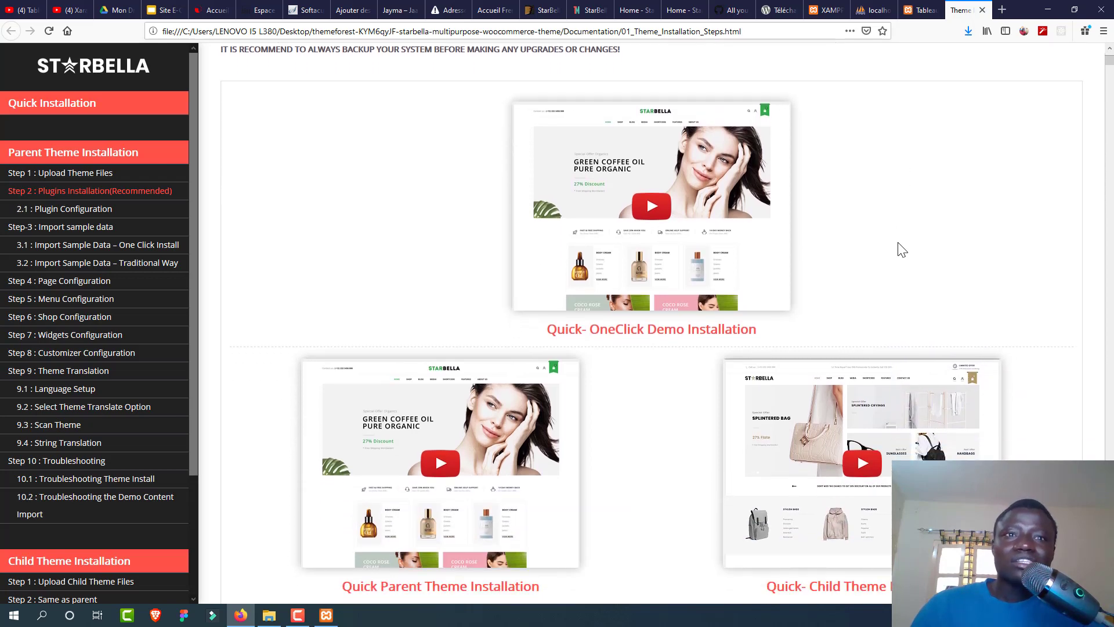
scroll(897, 242, "down", 4)
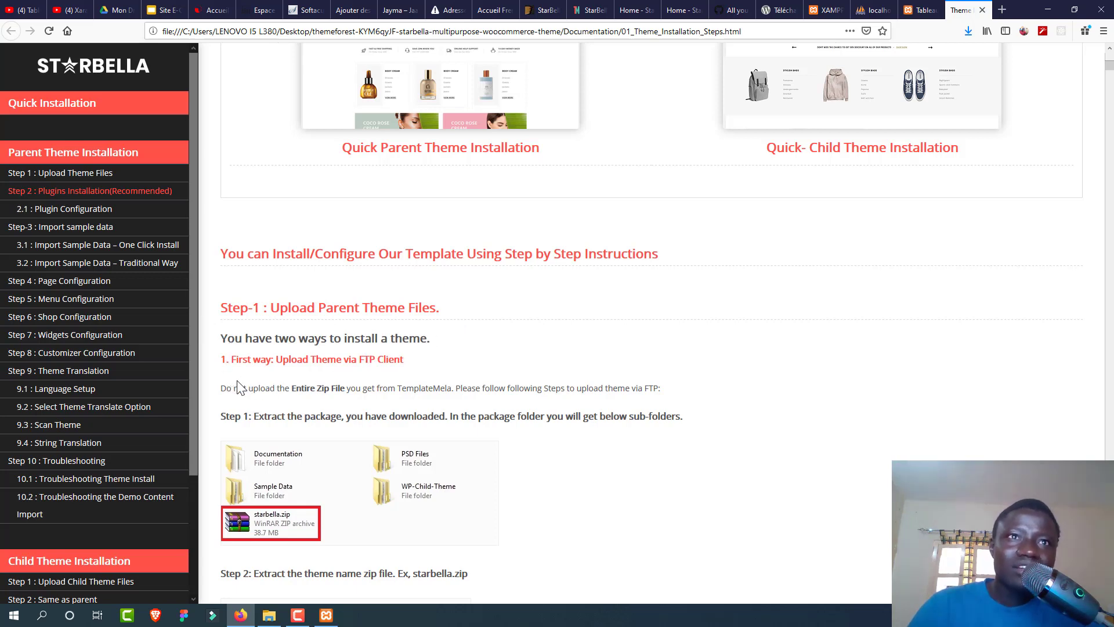
scroll(316, 400, "down", 3)
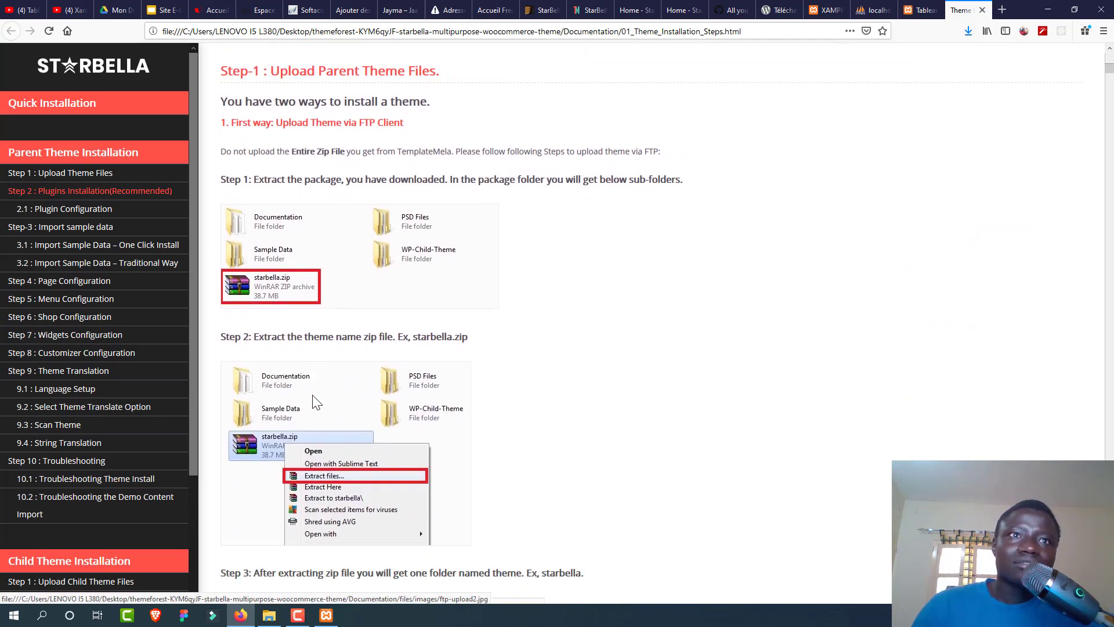
Step: Upload starbella.zip from the extracted themeforest folder to jaayma.promafro.com, install it, and return to the guide
scroll(292, 441, "down", 1)
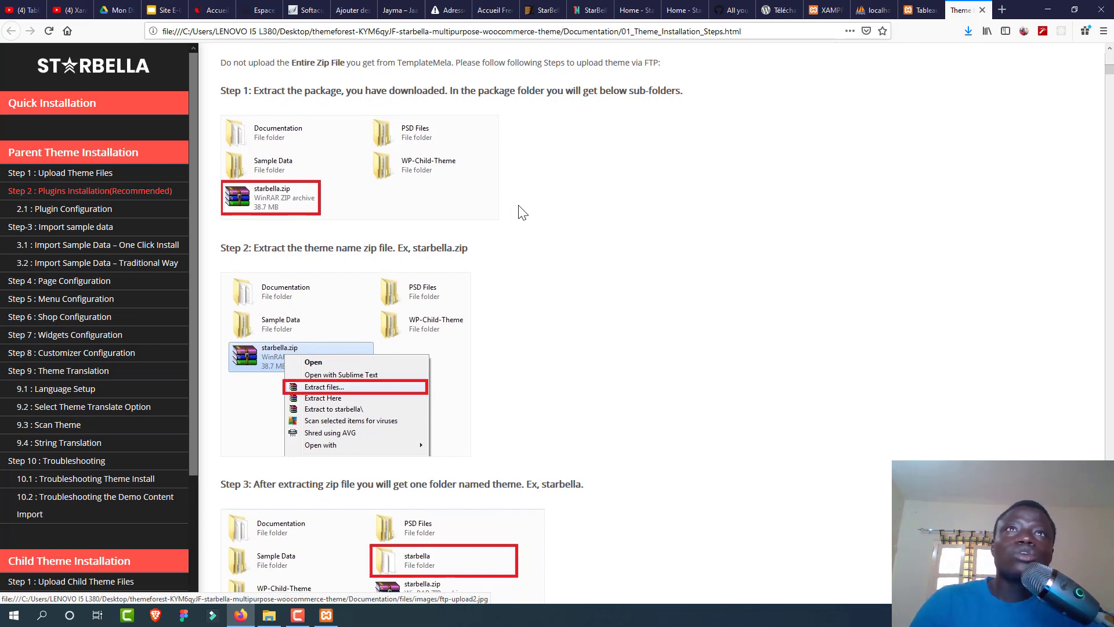
left_click(350, 11)
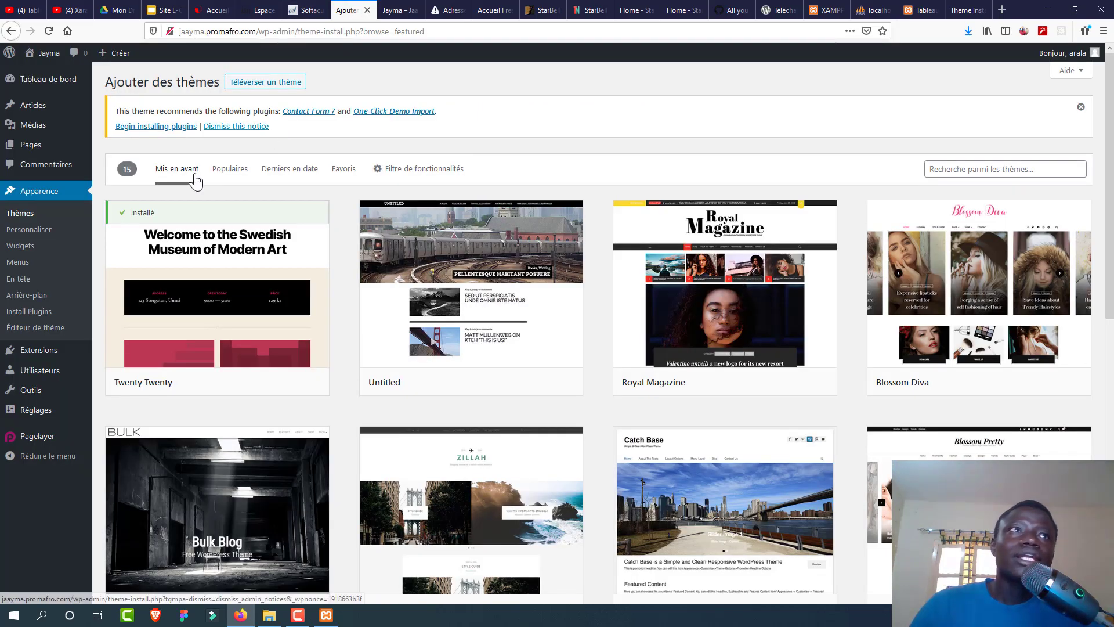
left_click(252, 82)
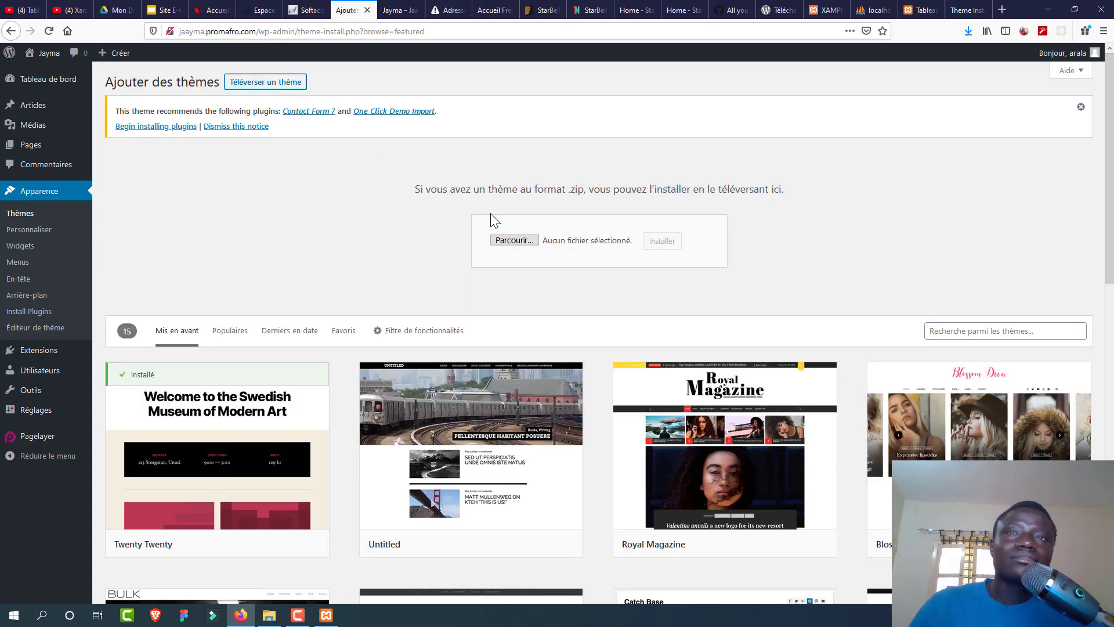
left_click(506, 246)
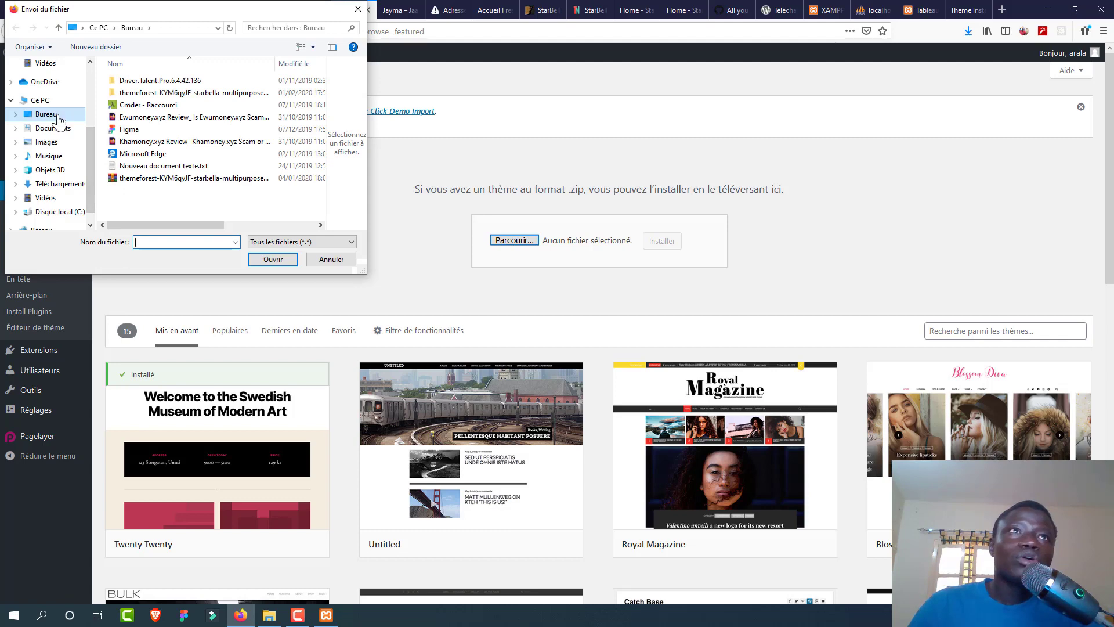
left_click(144, 92)
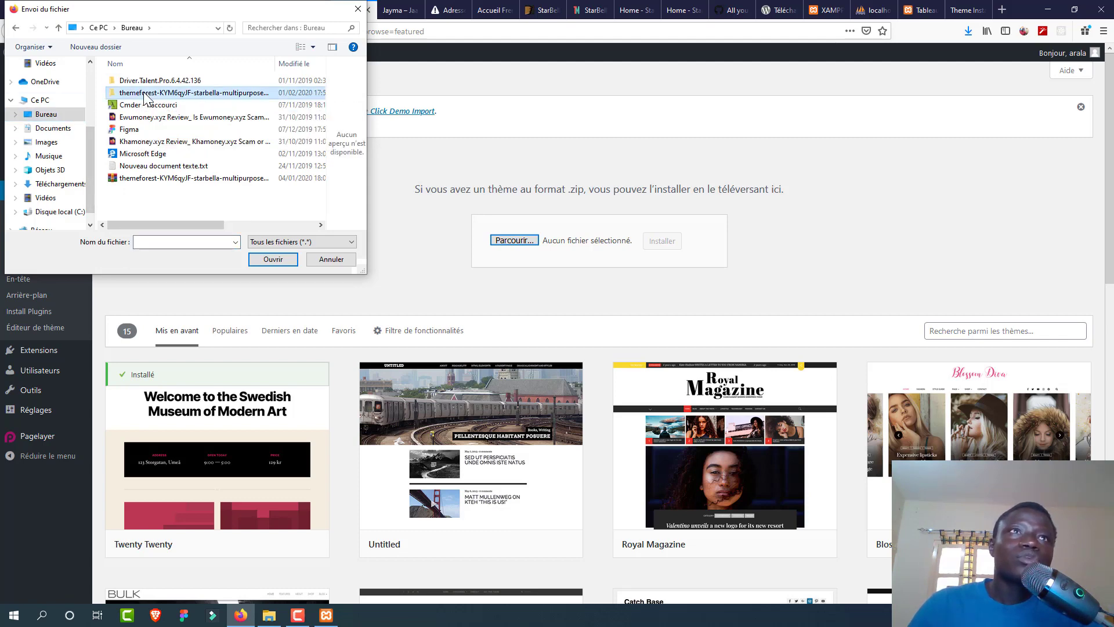
double_click(144, 93)
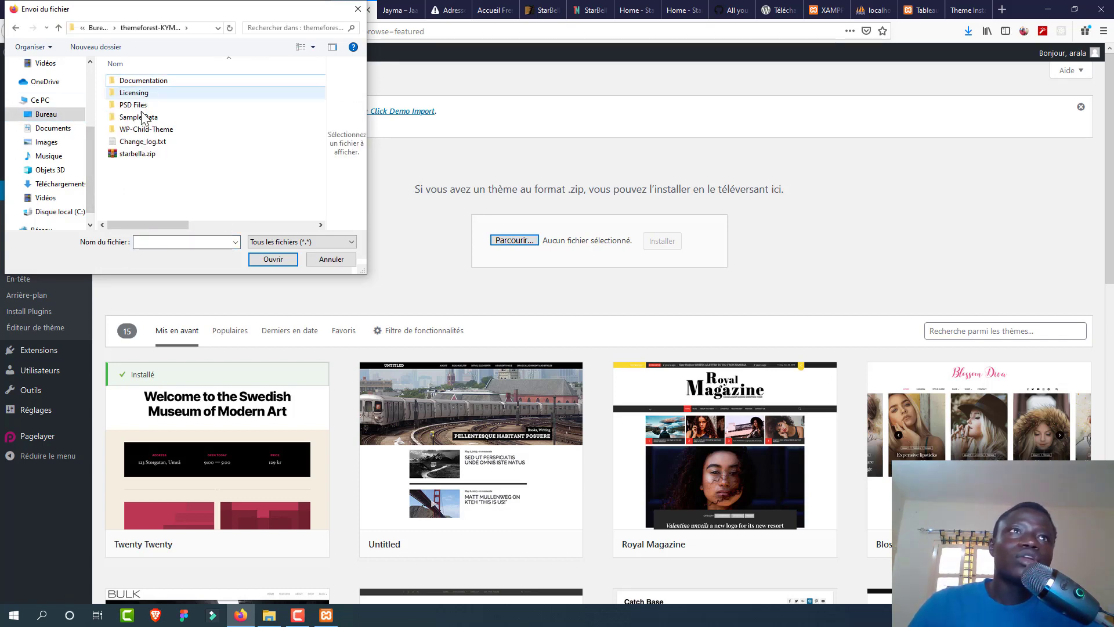
left_click(144, 153)
left_click(272, 259)
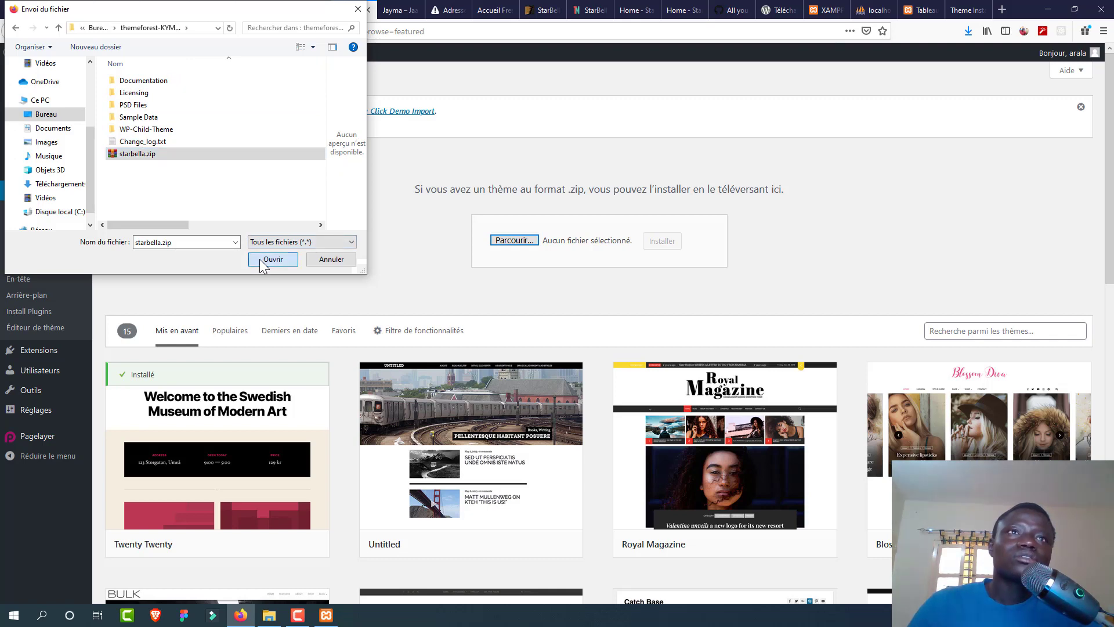
left_click(656, 239)
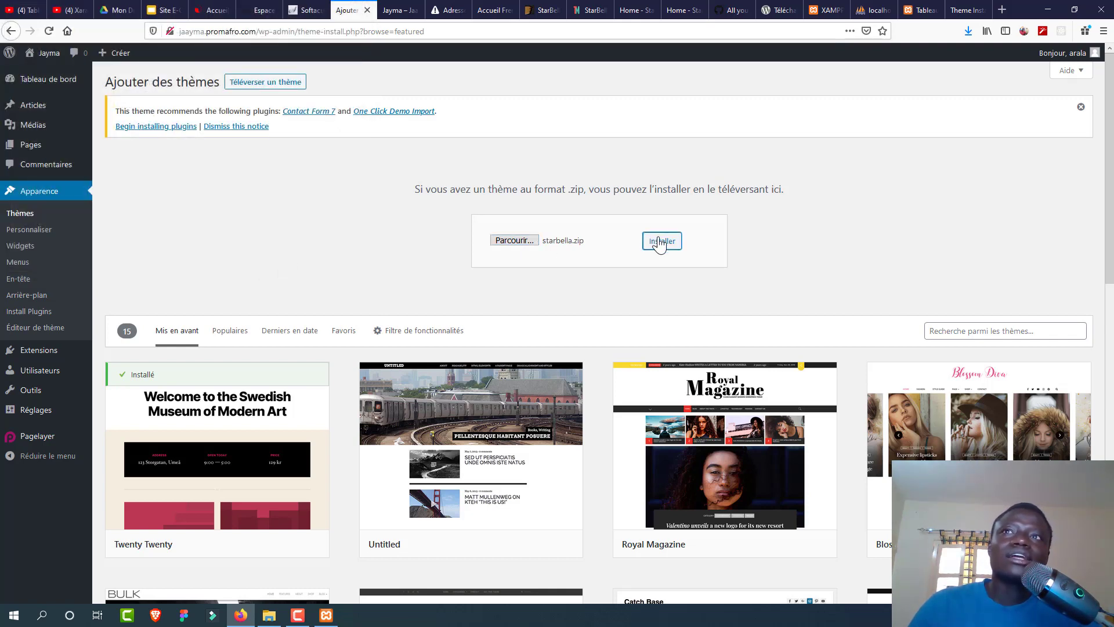
left_click(953, 14)
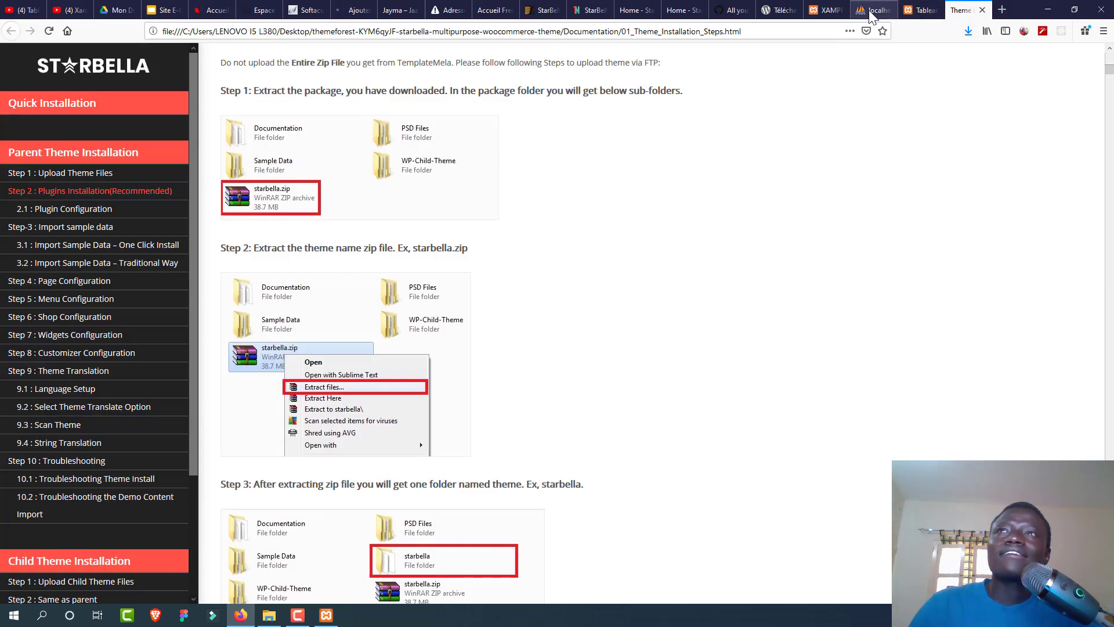
Step: On localhost Jaayma, upload starbella.zip from the themeforest folder via Ajouter and install it
left_click(916, 13)
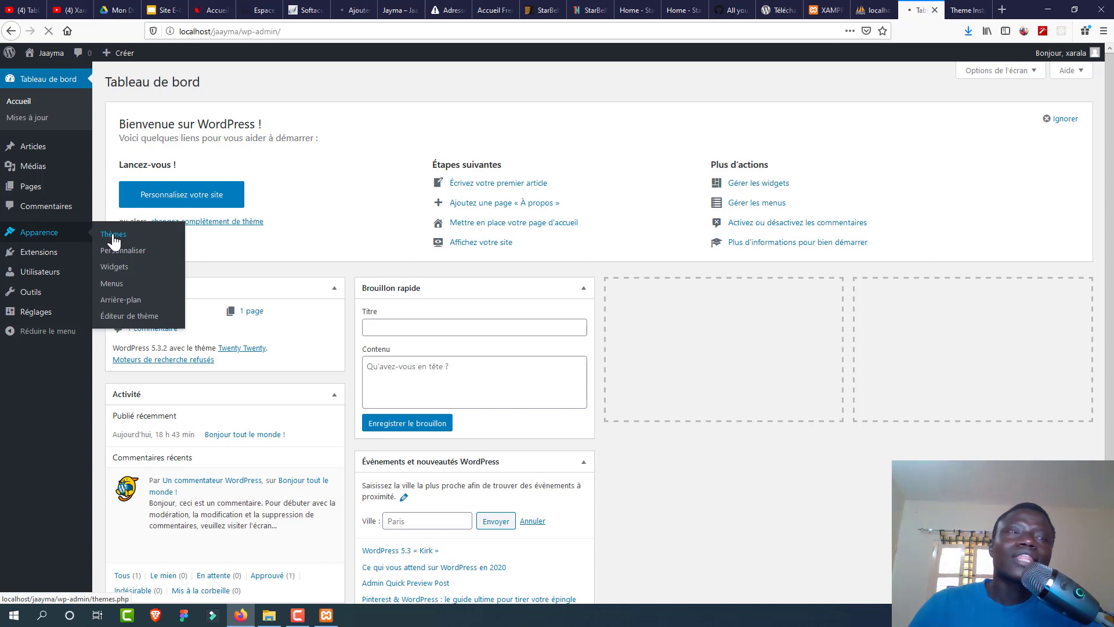
left_click(113, 235)
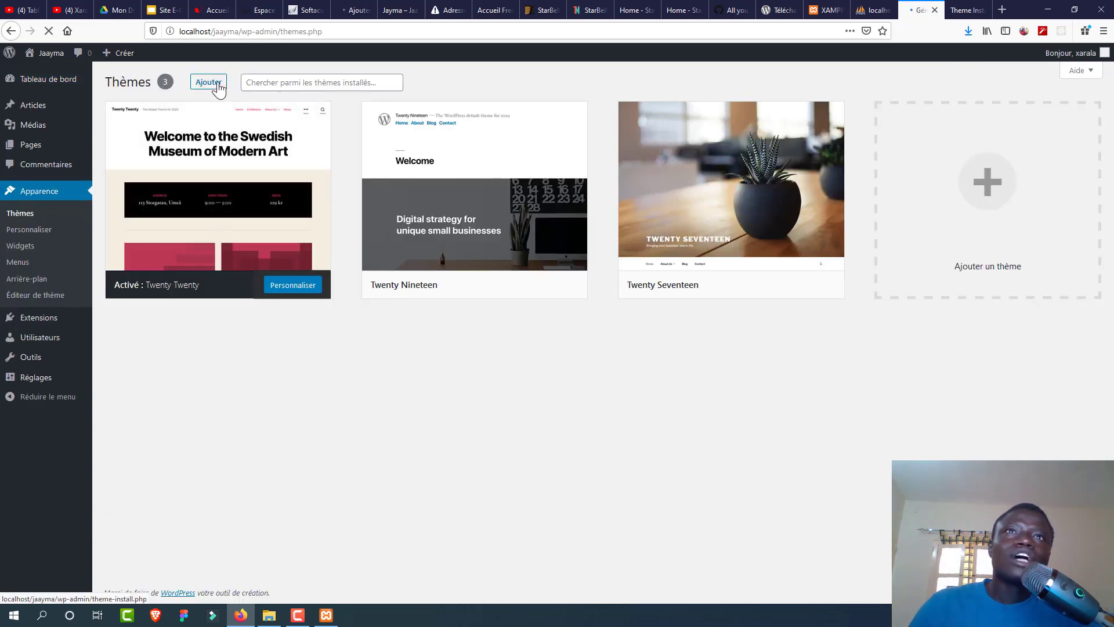
left_click(210, 83)
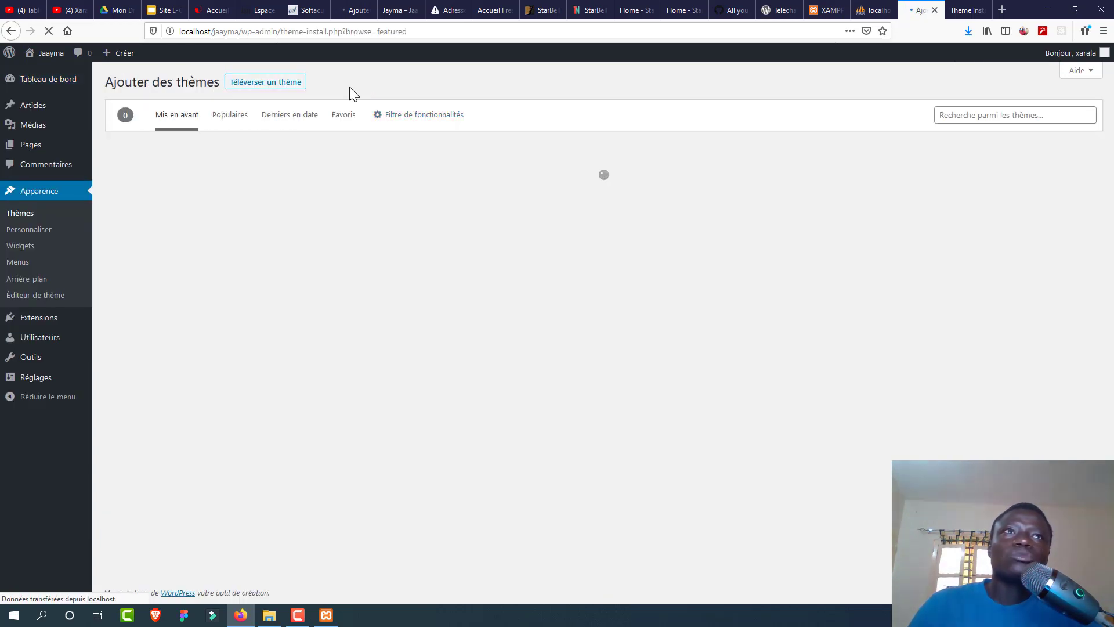
left_click(291, 87)
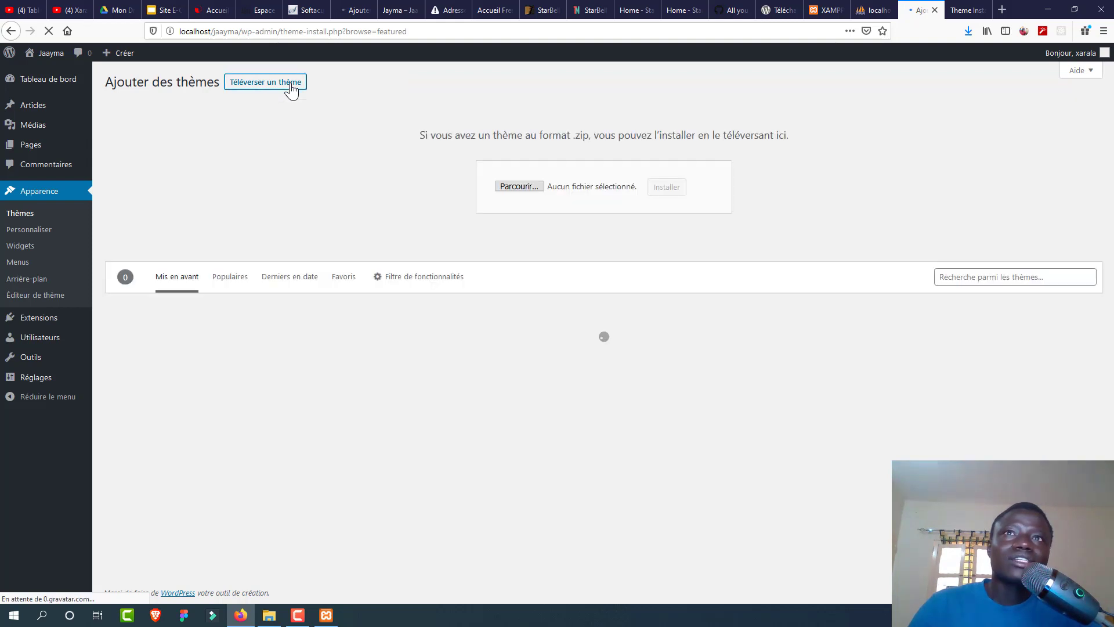
left_click(522, 189)
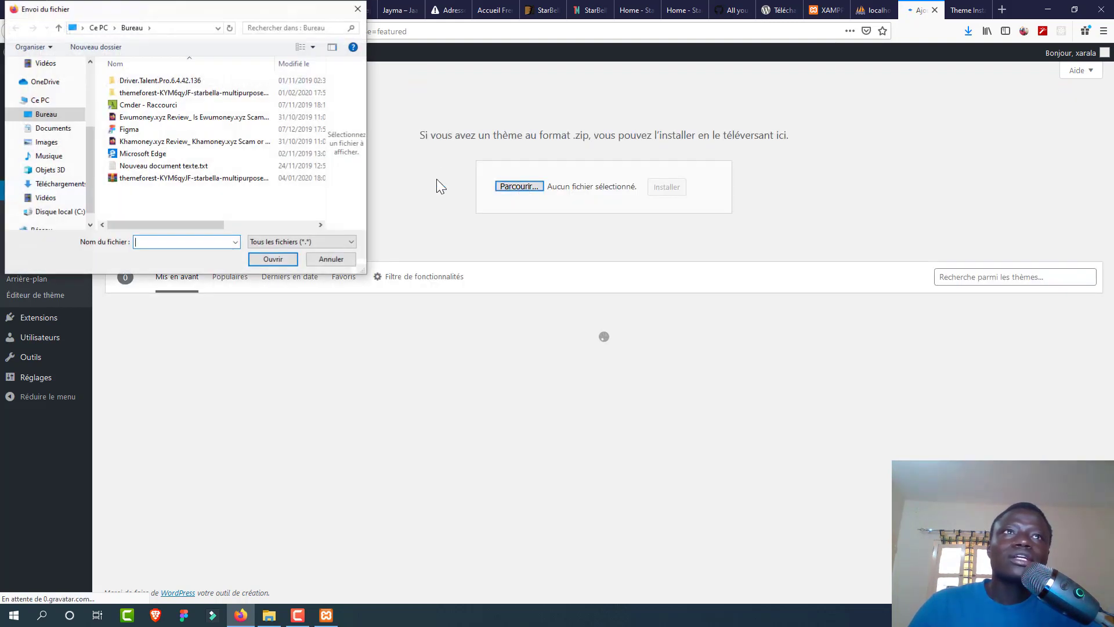
left_click(168, 95)
double_click(168, 95)
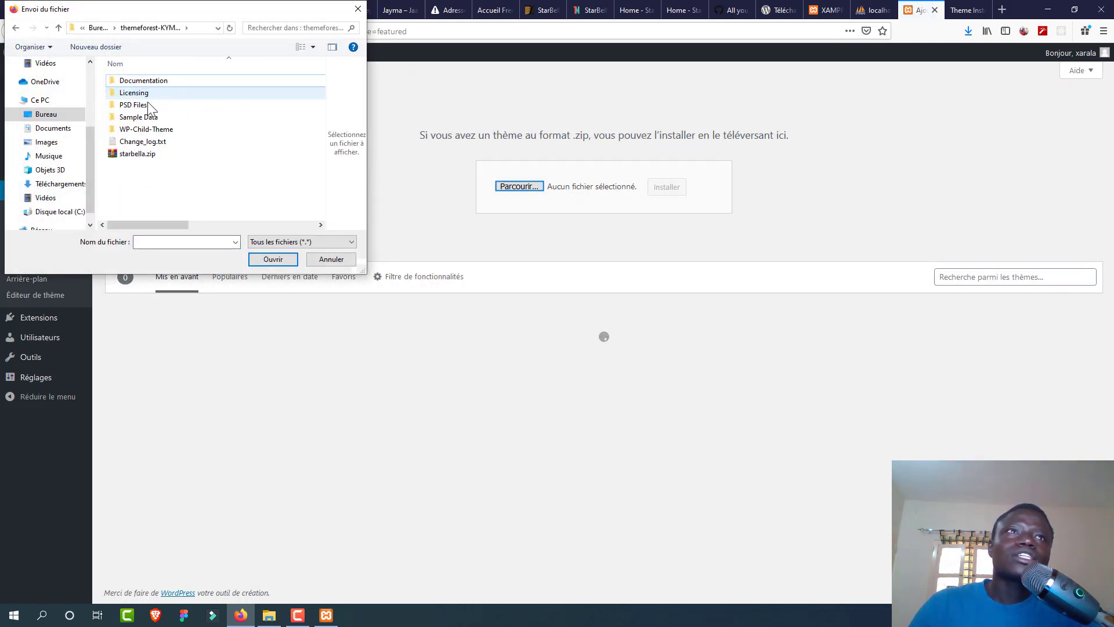
left_click(156, 155)
double_click(157, 154)
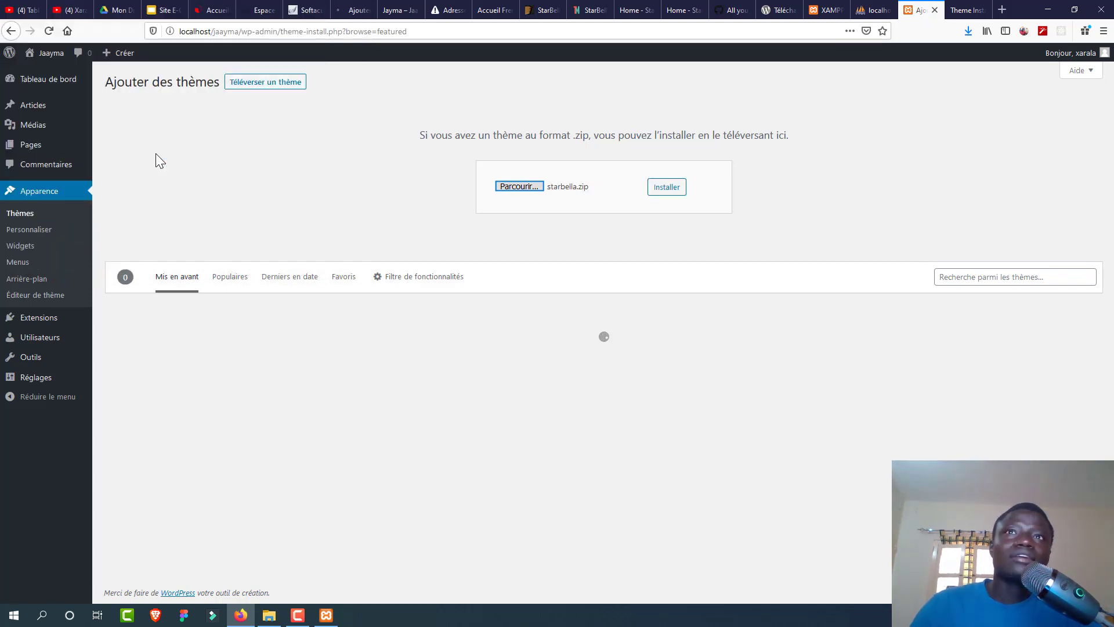
left_click(667, 189)
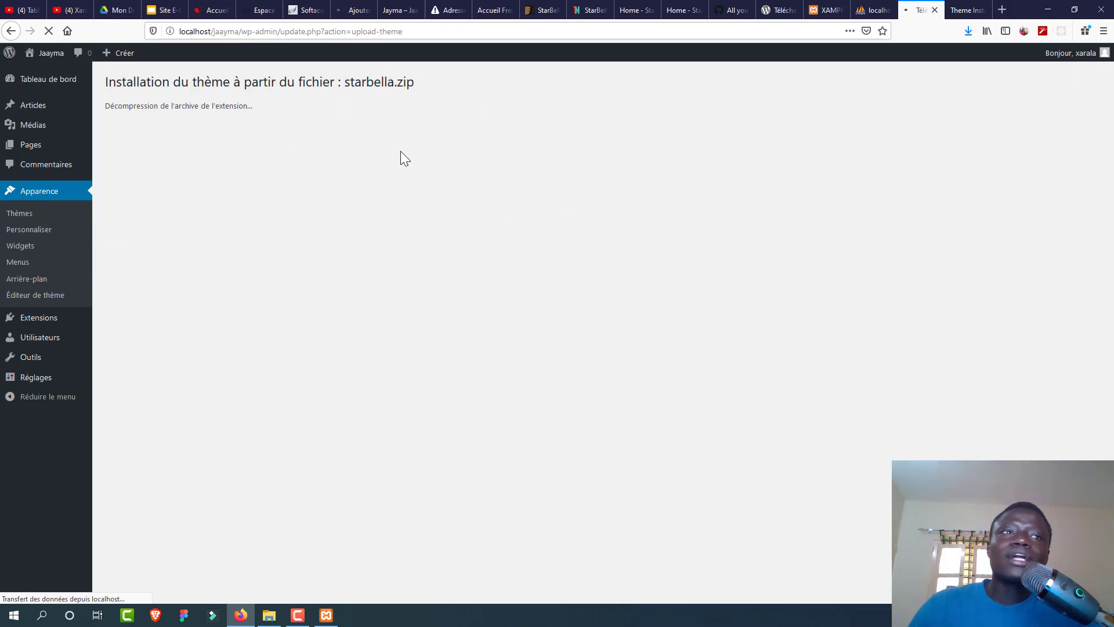
Step: Activate the newly installed Starbella theme on the local Jaayma site
left_click_drag(101, 106, 217, 120)
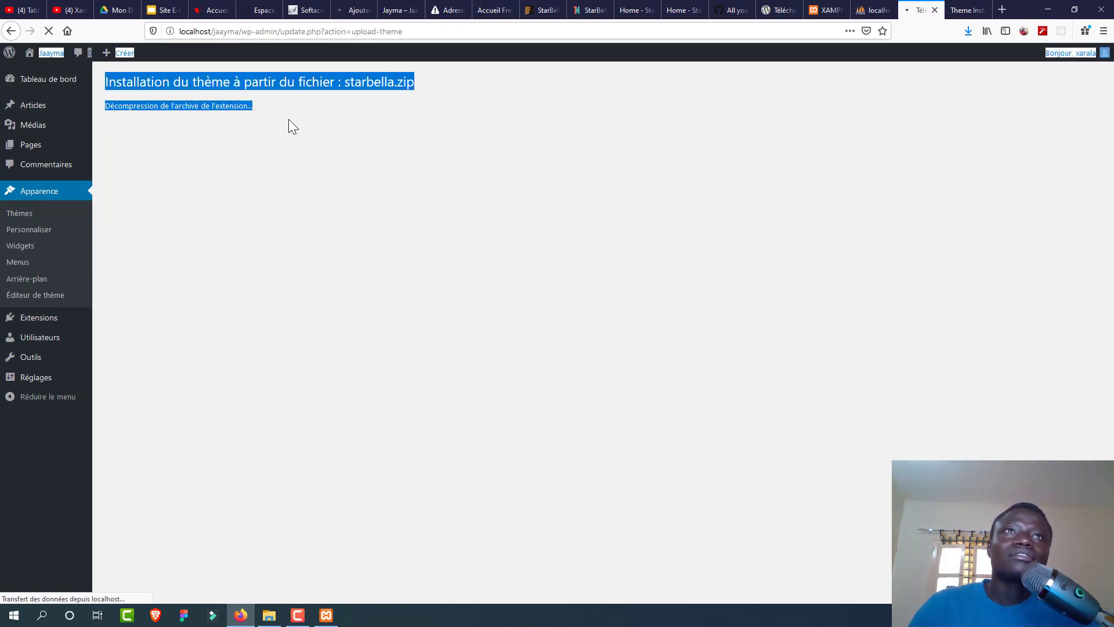
left_click(347, 10)
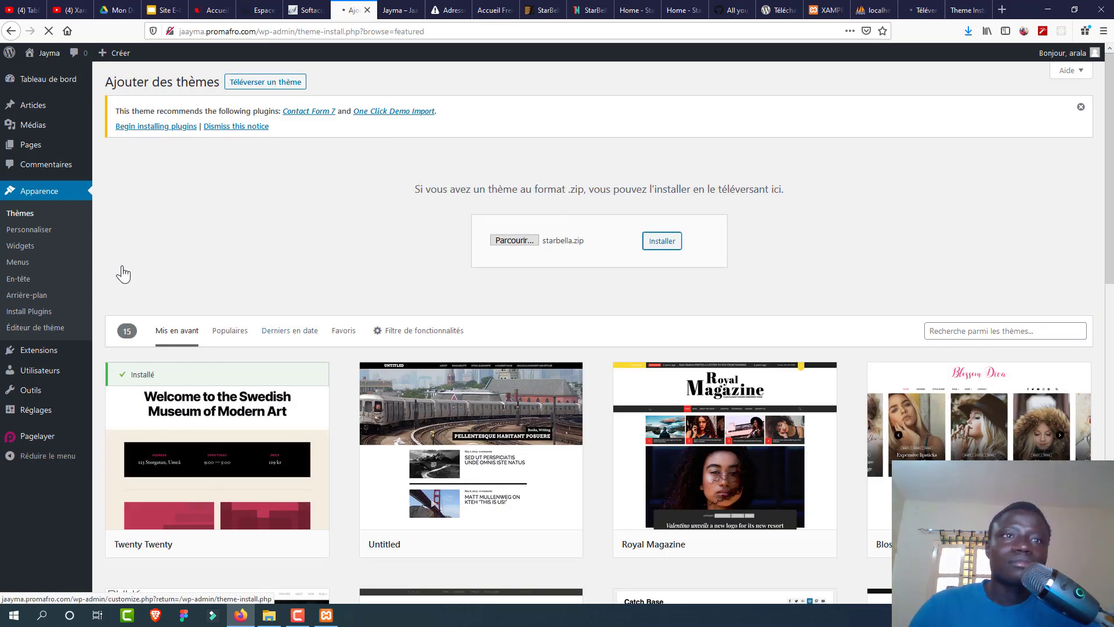
left_click(20, 246)
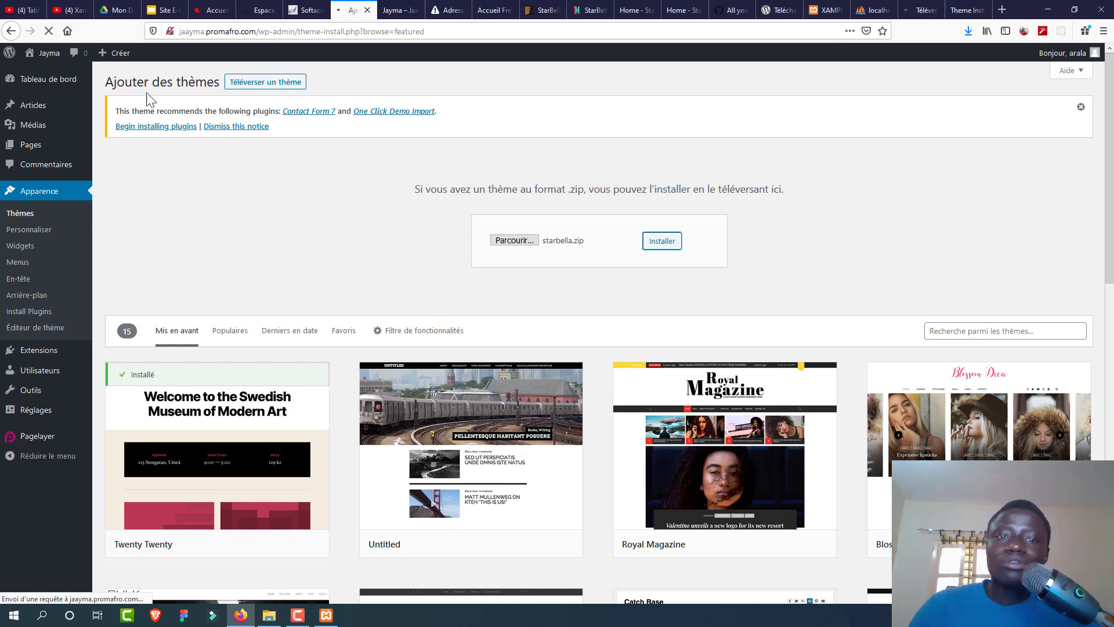
left_click(916, 13)
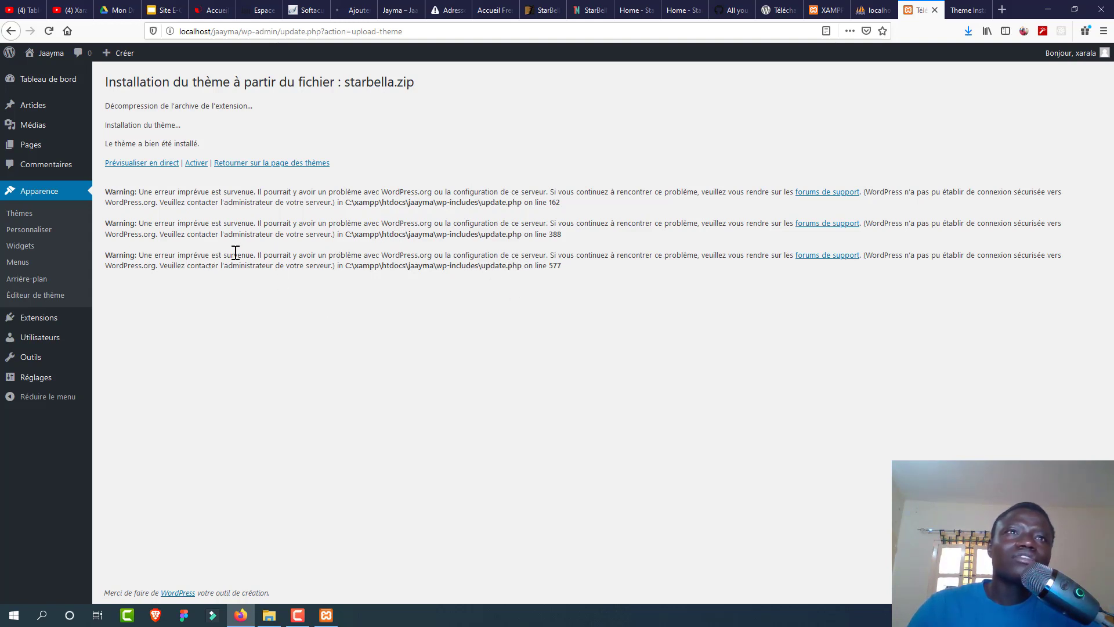
left_click(195, 165)
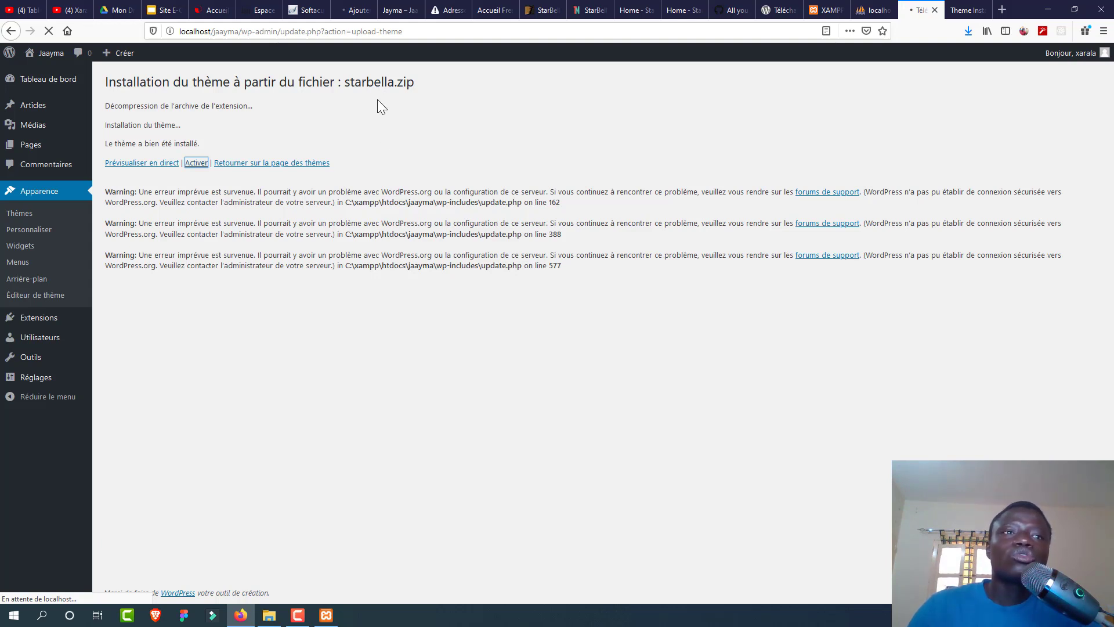
Step: Open the Starbella theme details, showing version 1.0 by Templatemela
left_click(354, 10)
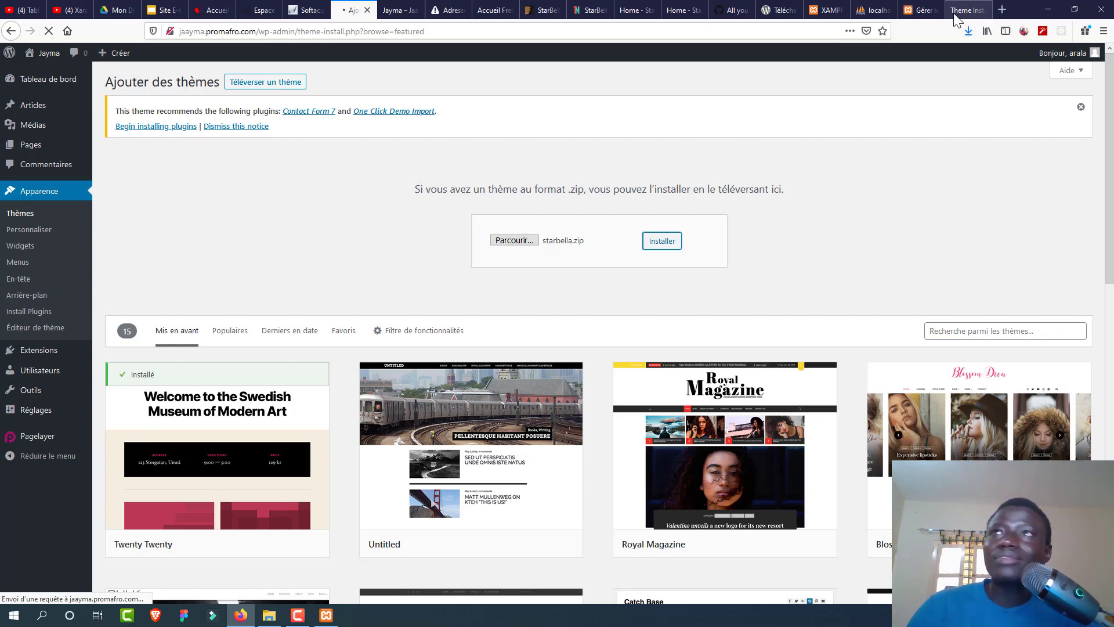
left_click(953, 13)
left_click(922, 11)
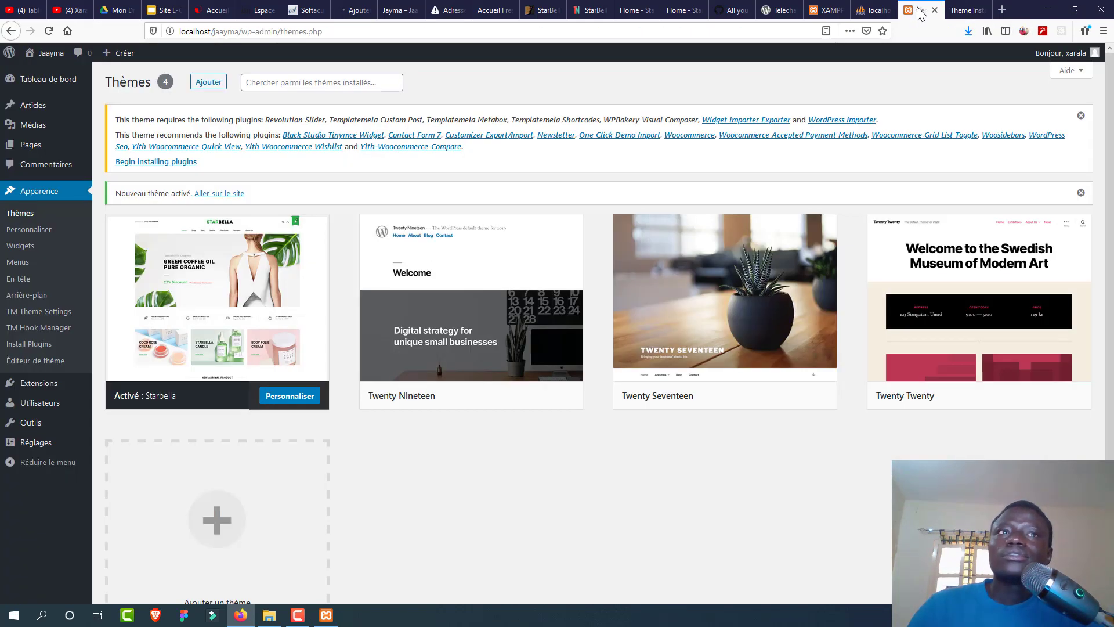
left_click(219, 299)
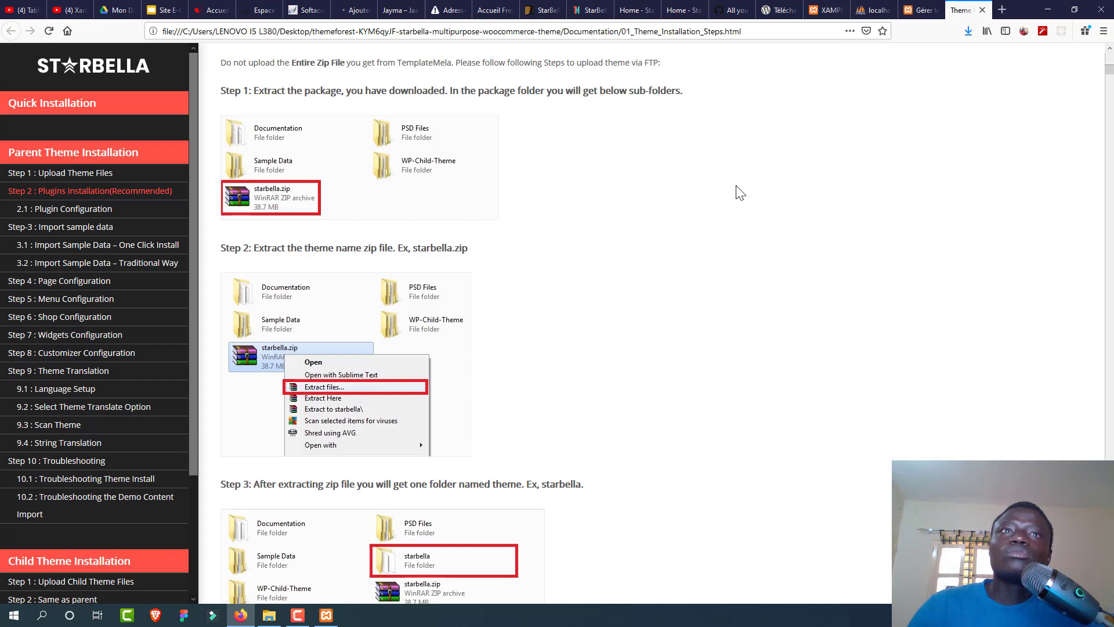
Step: Read the Starbella installation guide down to Step 2 Install & Setup Plugins, then return to the WordPress theme details
left_click(966, 10)
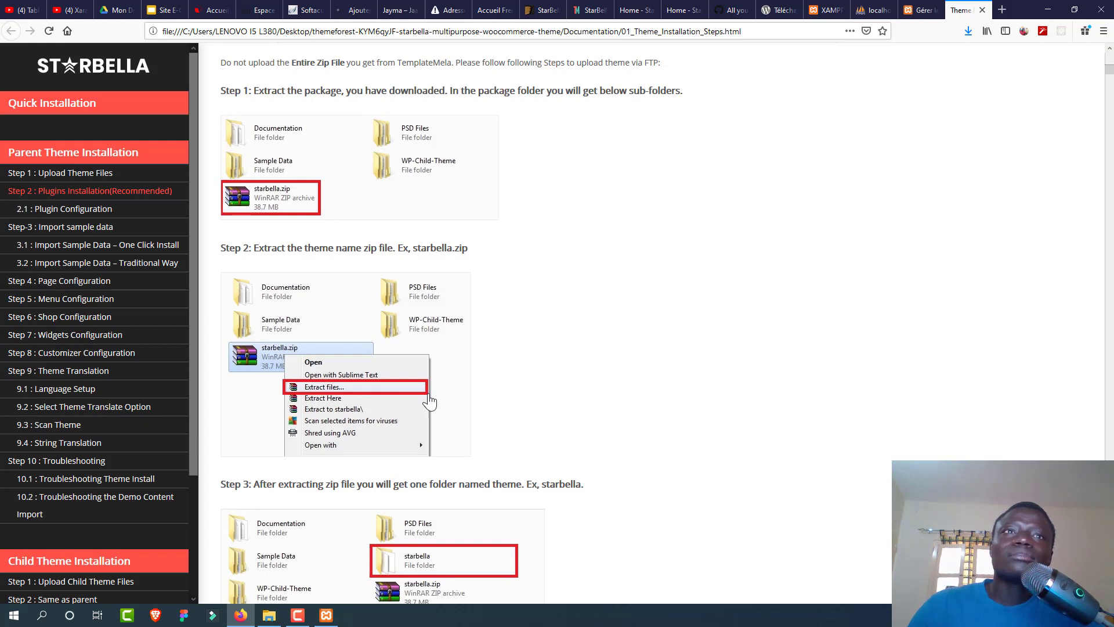
scroll(513, 379, "down", 5)
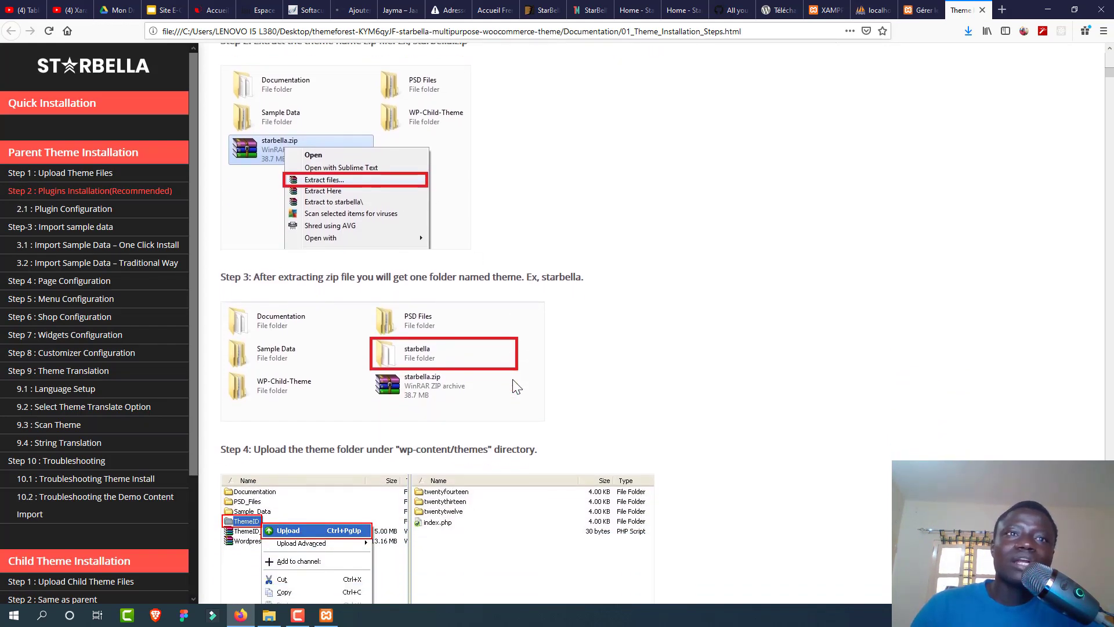
scroll(513, 379, "down", 6)
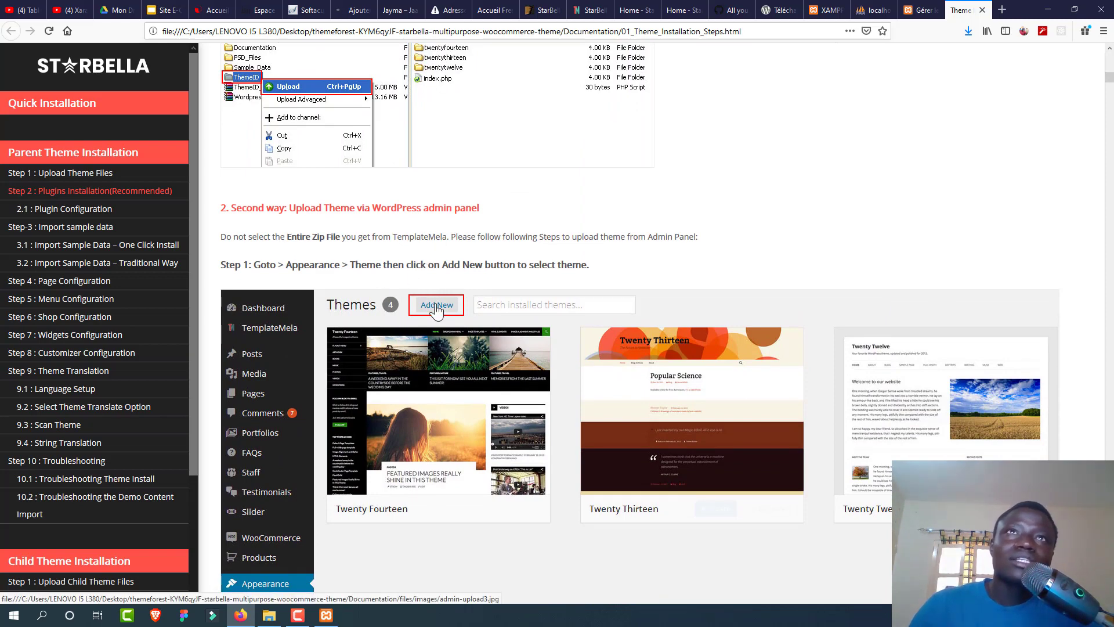
scroll(436, 312, "down", 1)
scroll(436, 311, "down", 8)
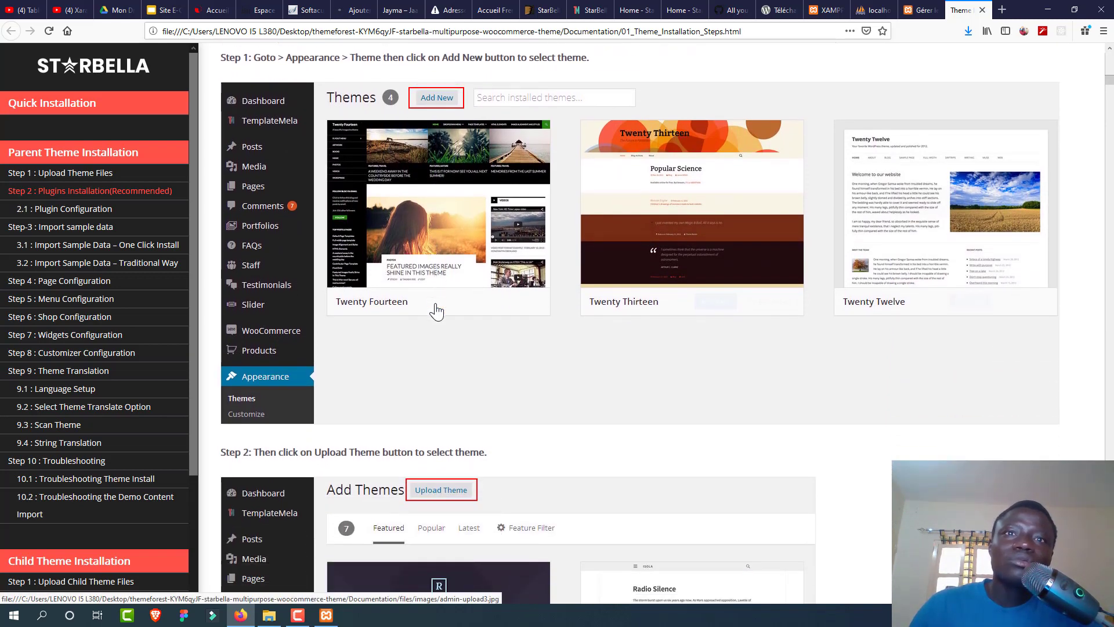
scroll(436, 311, "down", 9)
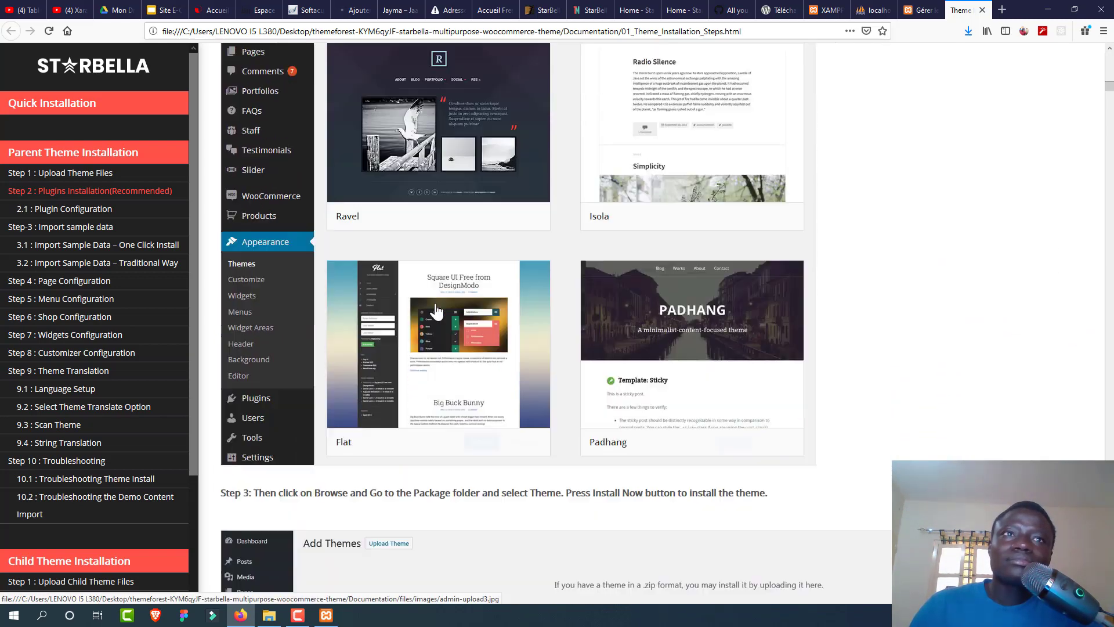
scroll(436, 311, "down", 7)
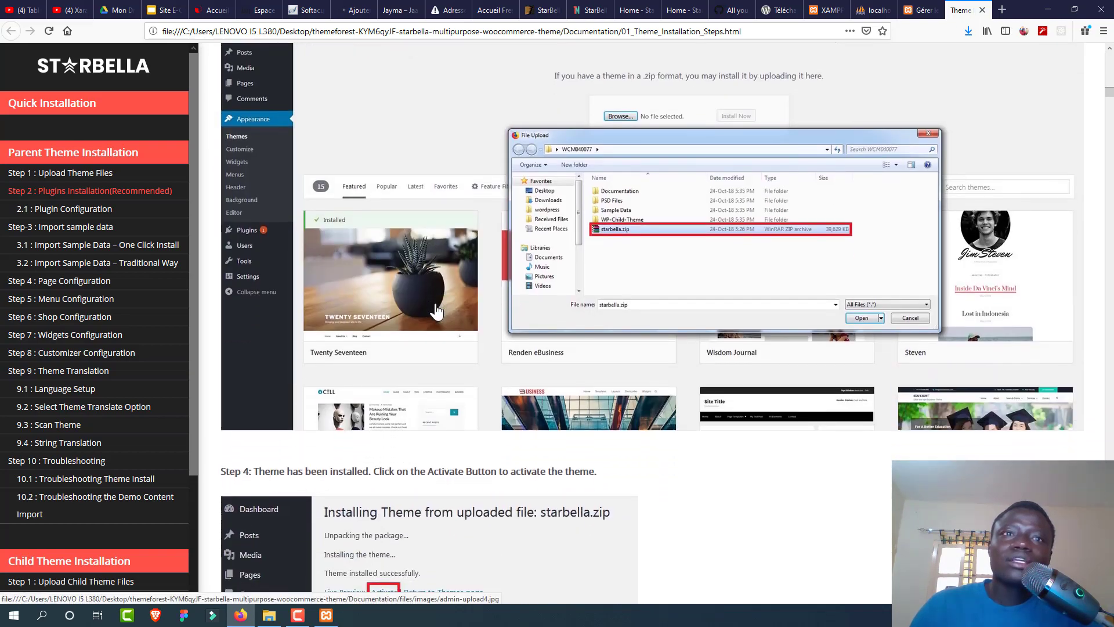
scroll(437, 312, "down", 8)
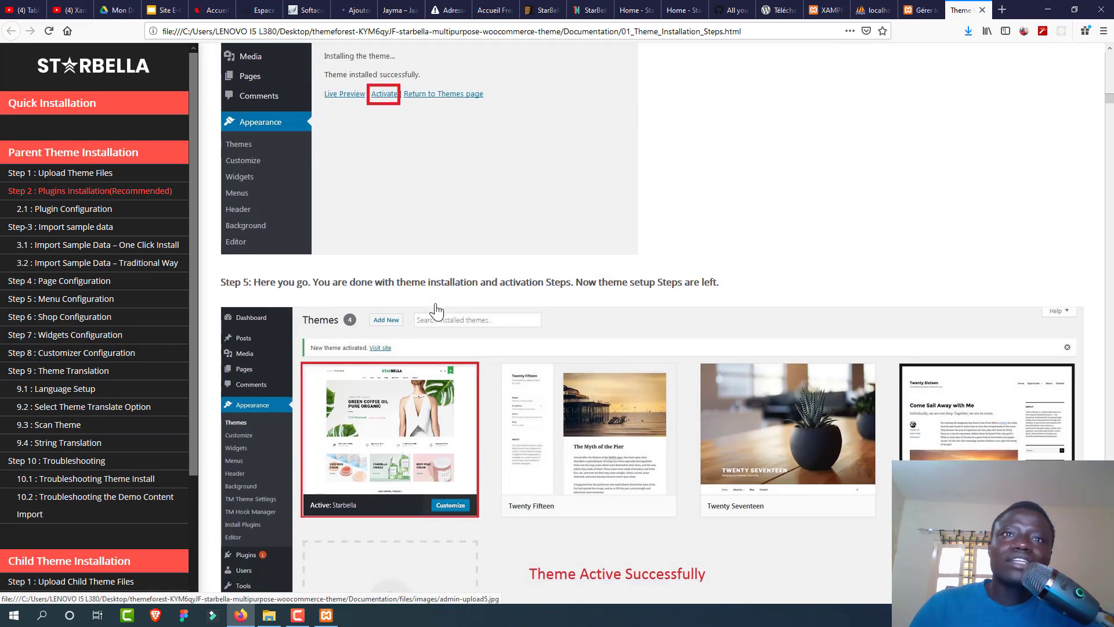
scroll(436, 312, "down", 3)
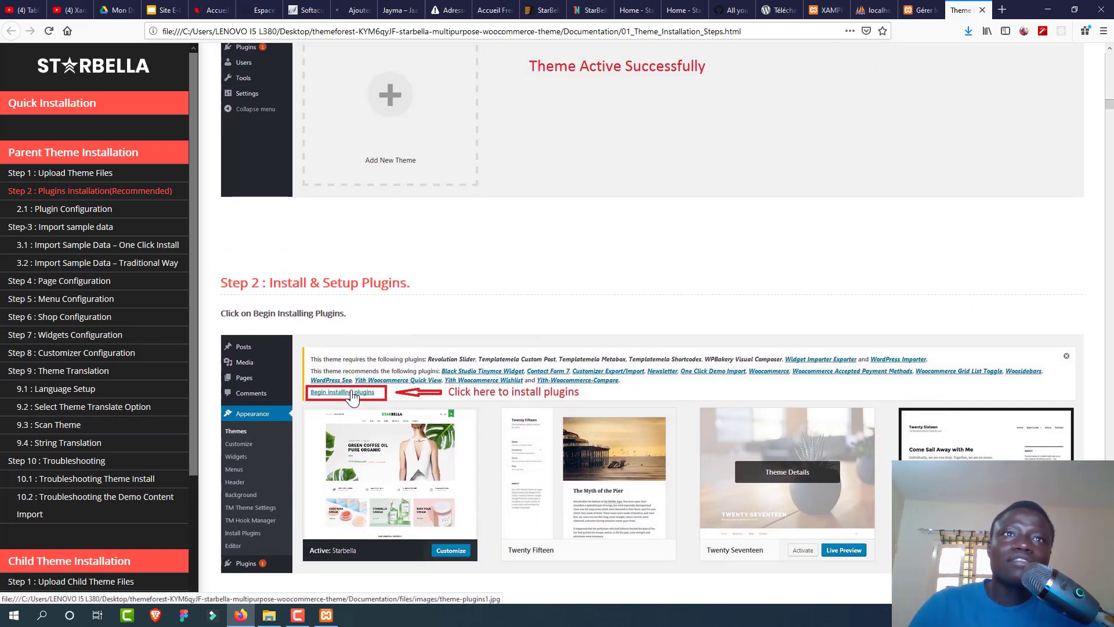
left_click(917, 10)
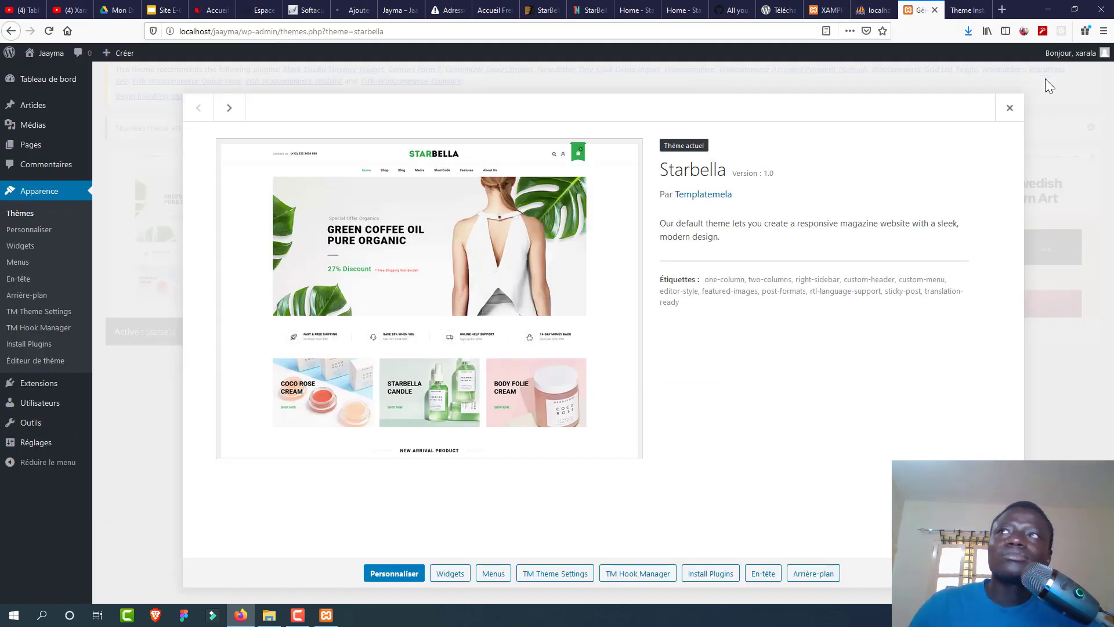
Step: Apply the Install bulk action to all 20 Starbella plugins, then go to the hosted Jayma site's add-themes page
left_click(1015, 112)
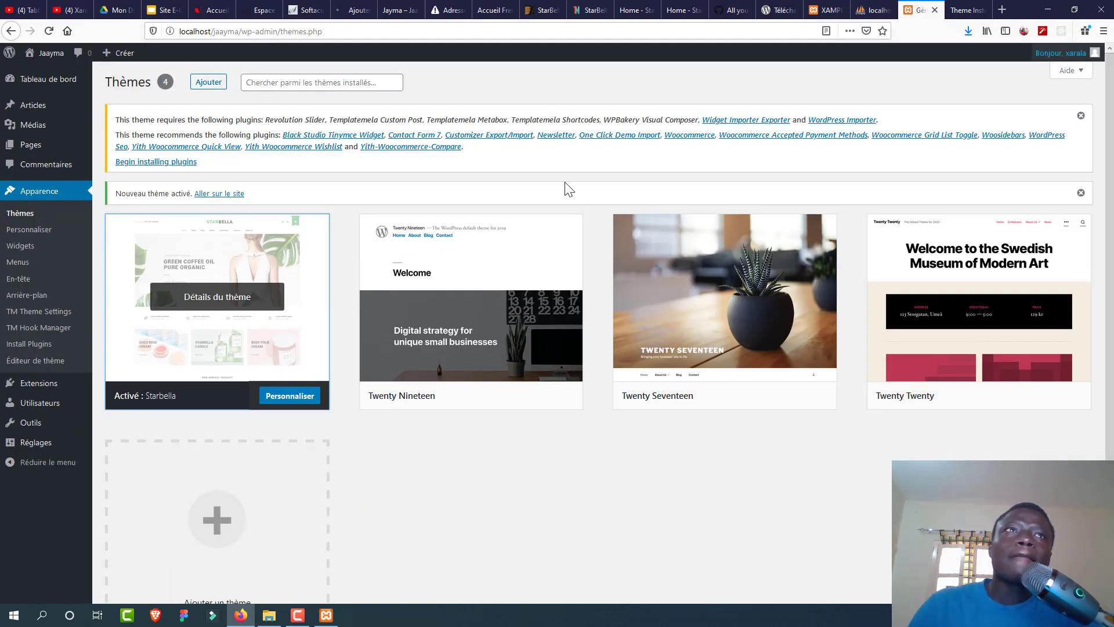
left_click(147, 163)
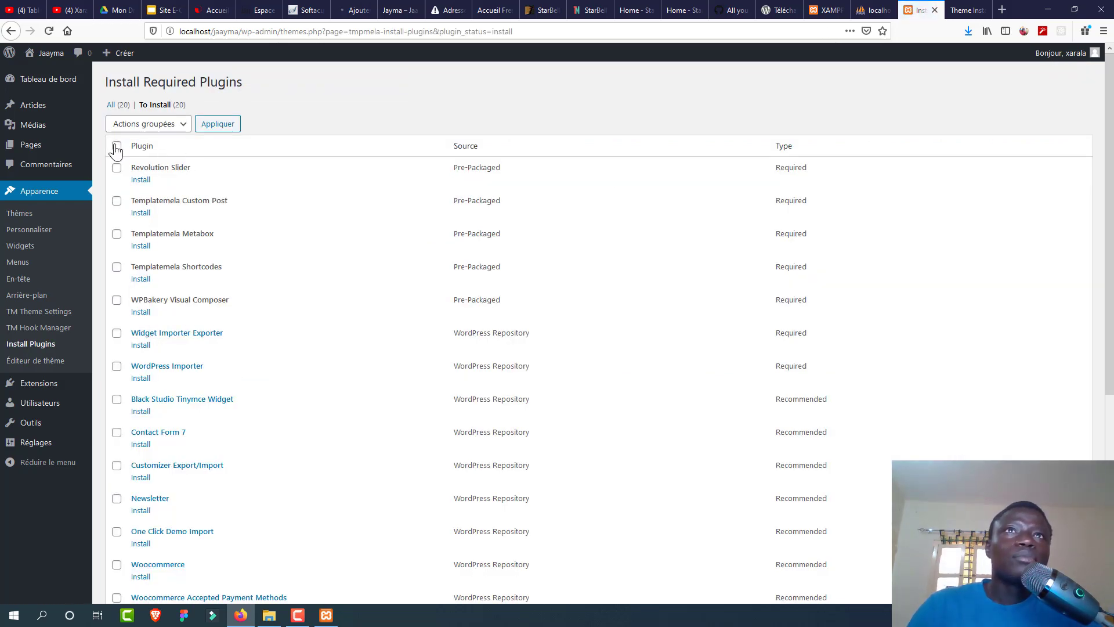
left_click(145, 124)
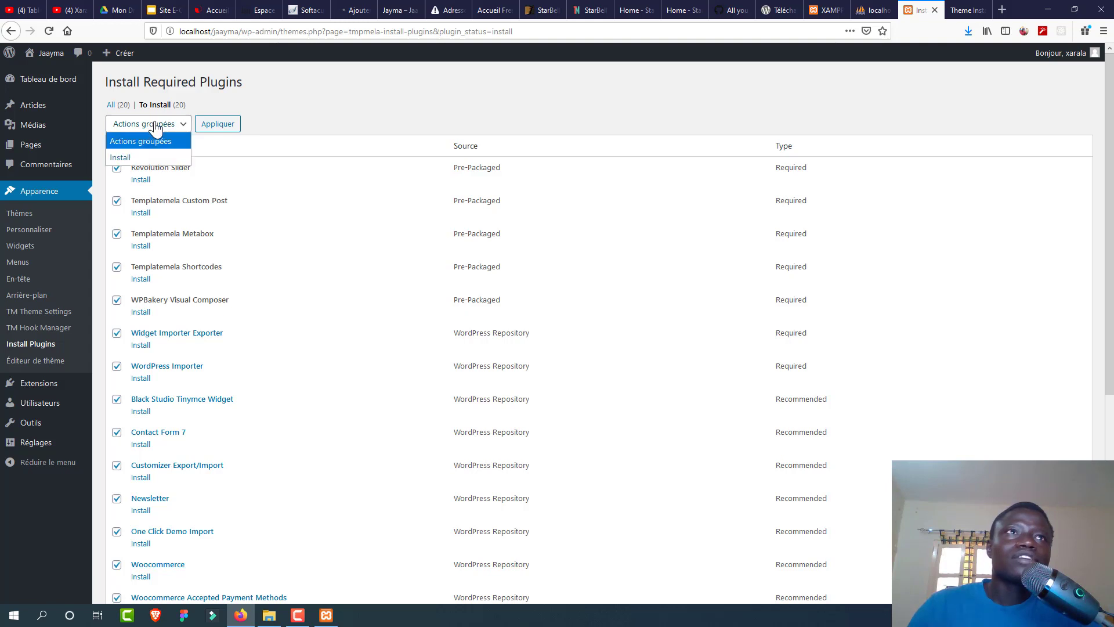
left_click(153, 157)
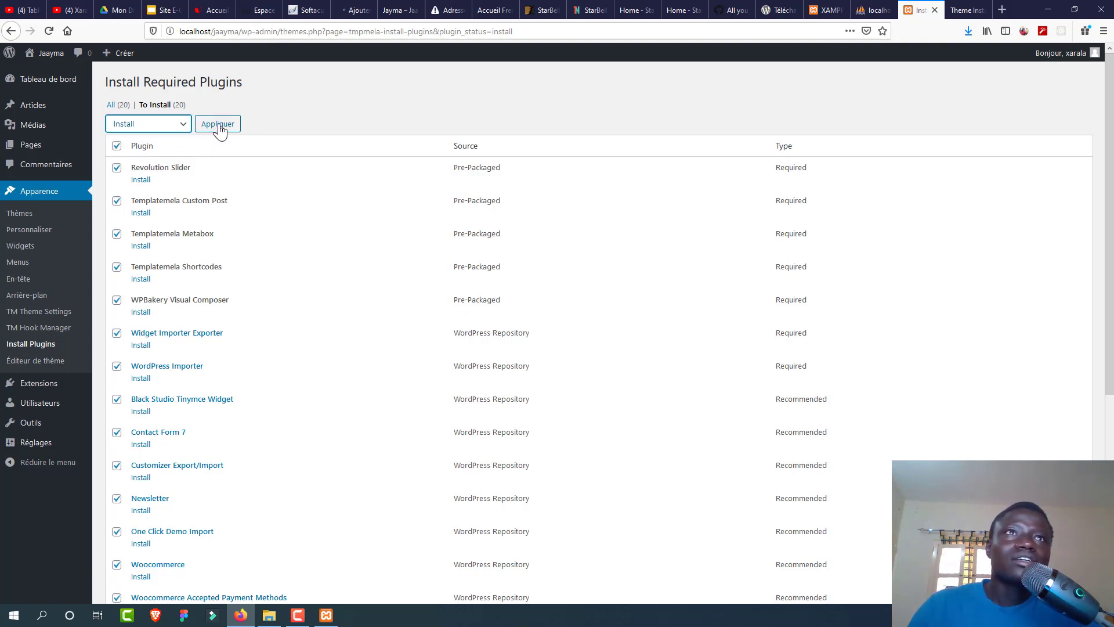
left_click(218, 125)
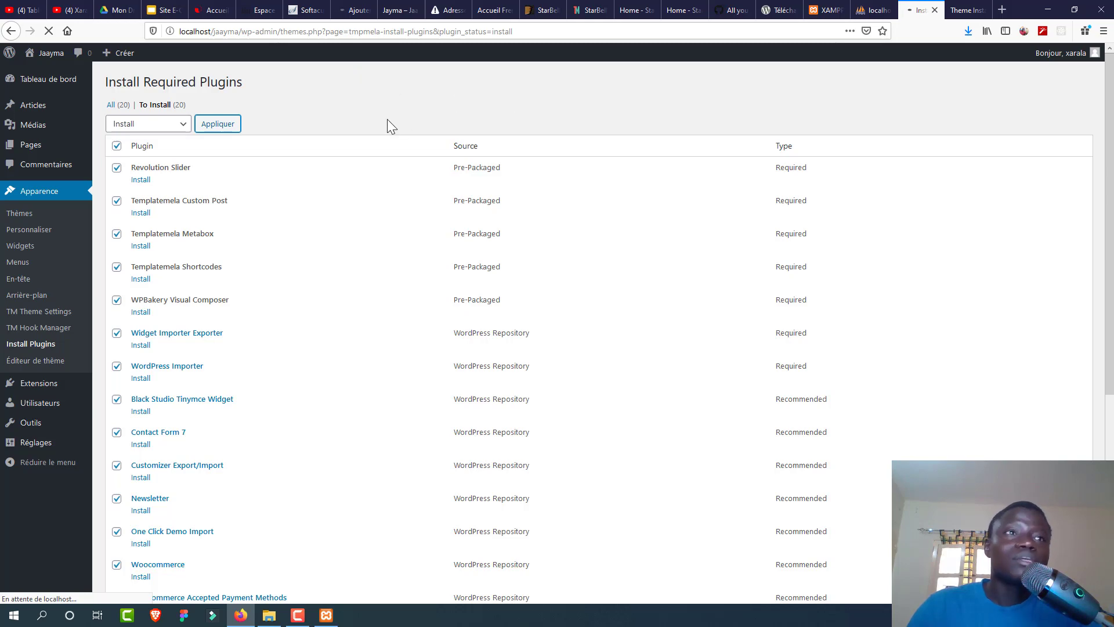
left_click(345, 15)
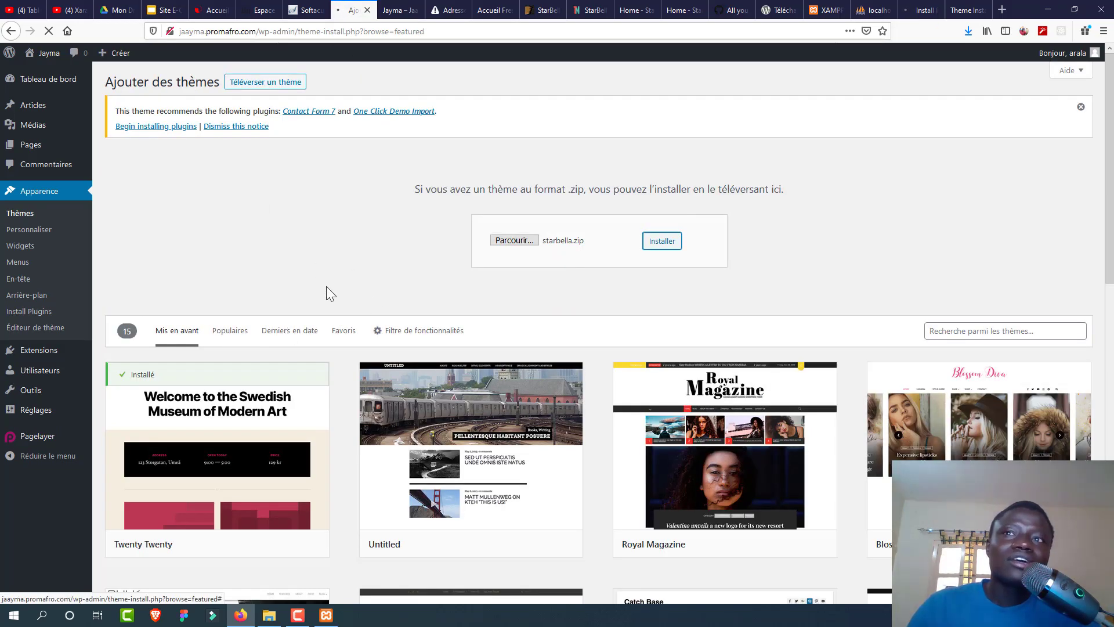
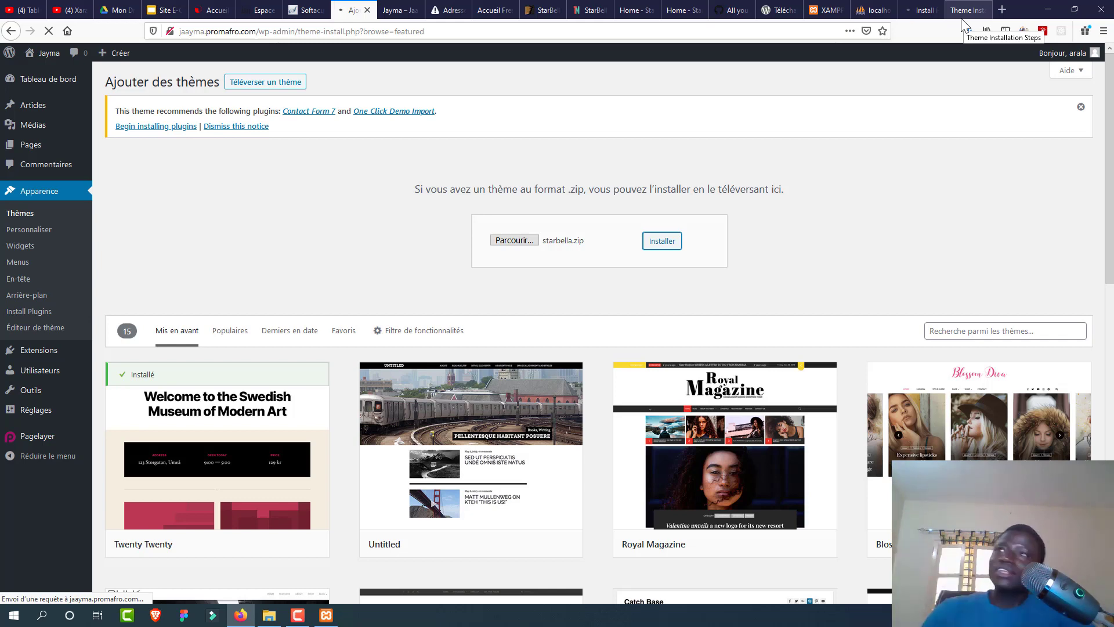
Step: Compare the Starbella installation instructions with the required plugins list
left_click(963, 13)
left_click(920, 12)
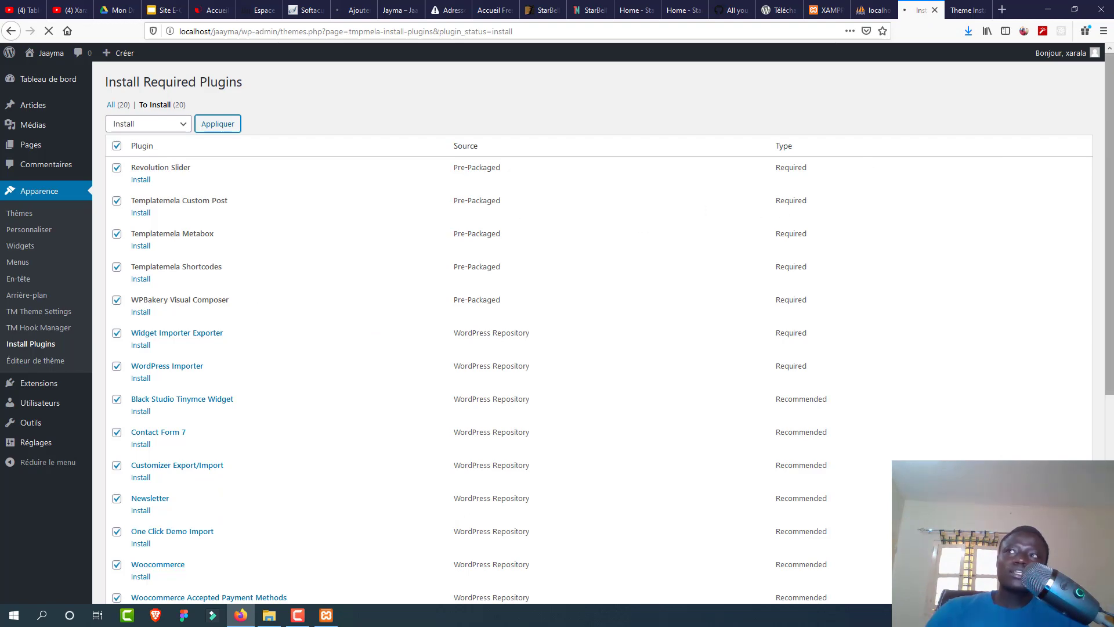
scroll(1099, 222, "down", 5)
scroll(1098, 222, "up", 5)
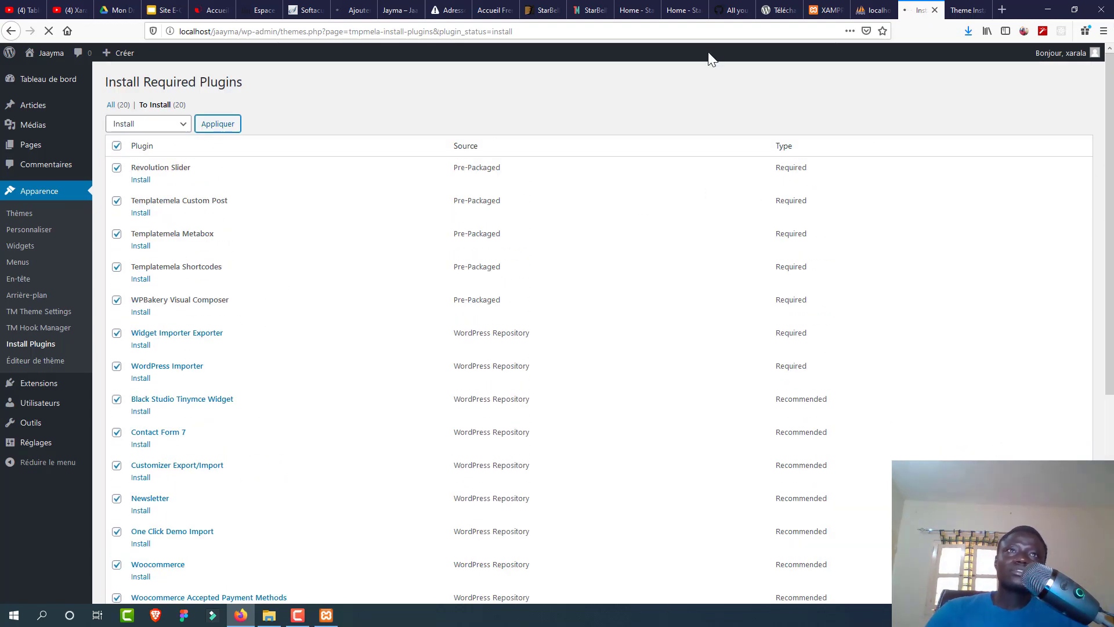
Step: Reload and check the Jayma site front page, cross-checking the instructions and plugins list
left_click(395, 12)
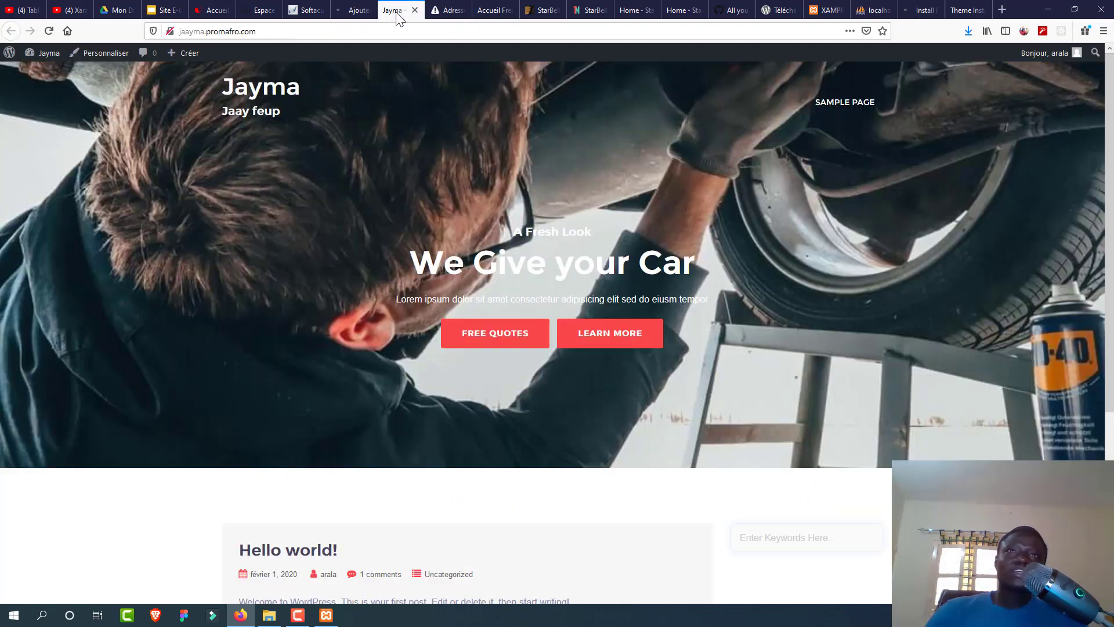
left_click(55, 67)
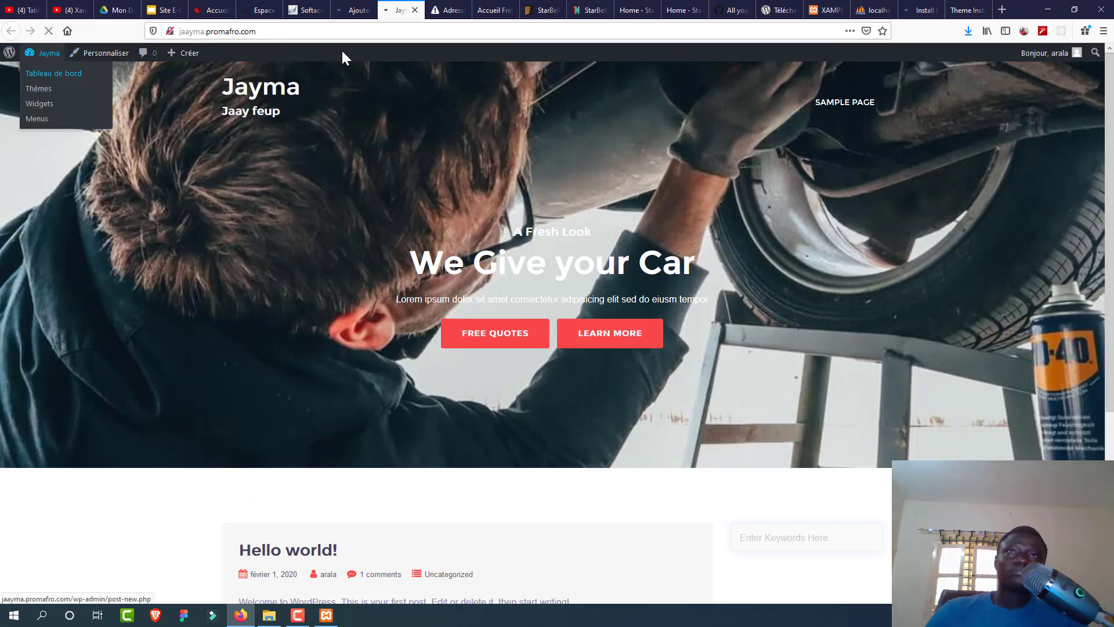
left_click(345, 12)
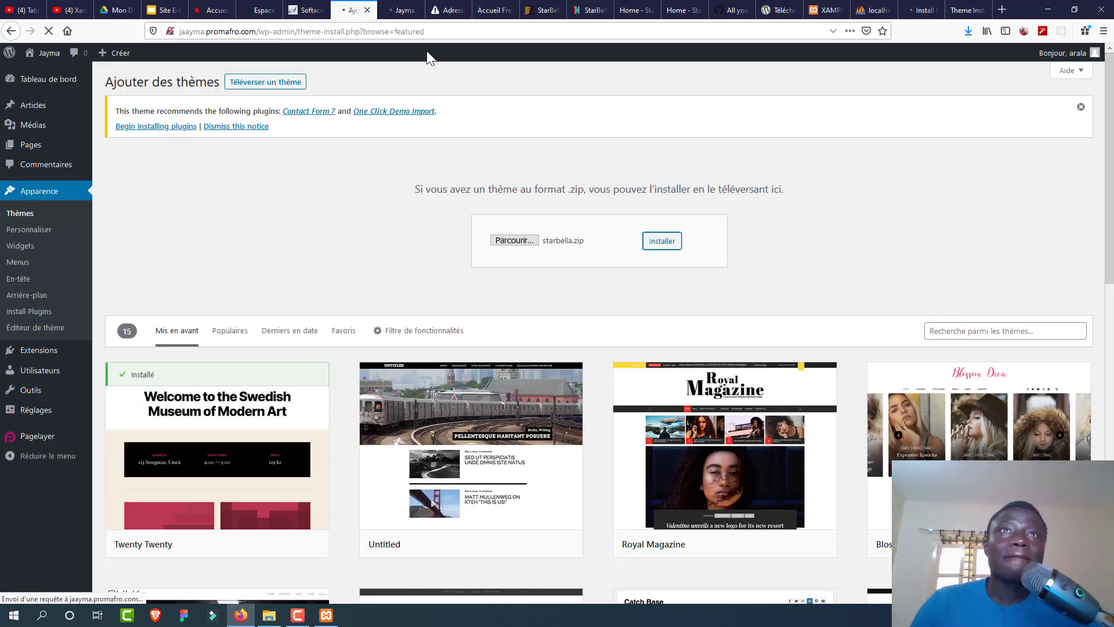
left_click(395, 11)
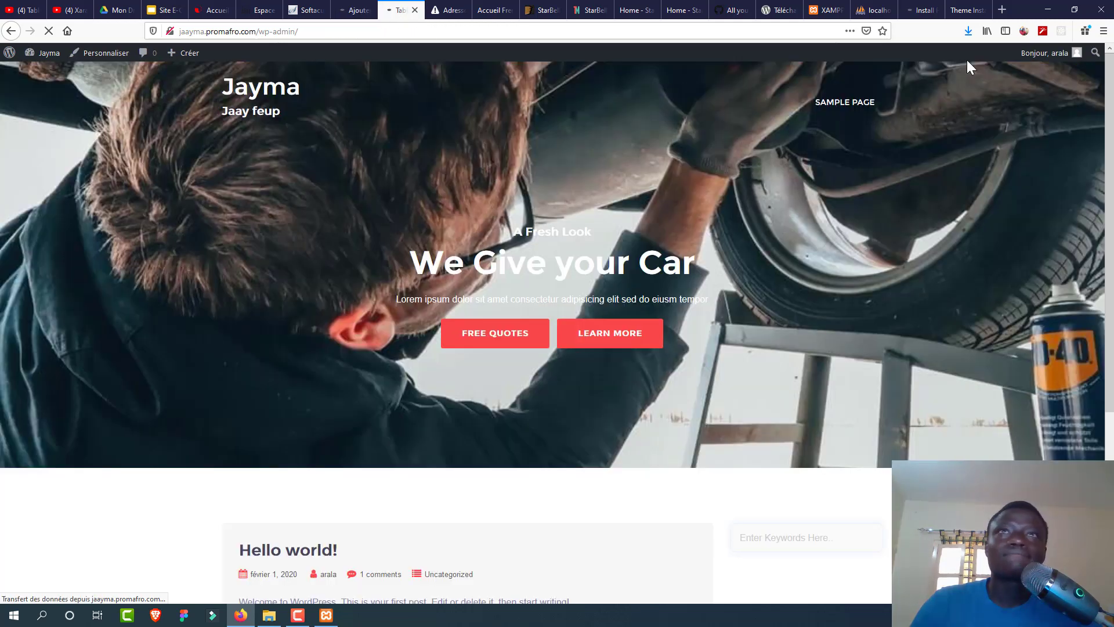
left_click(967, 10)
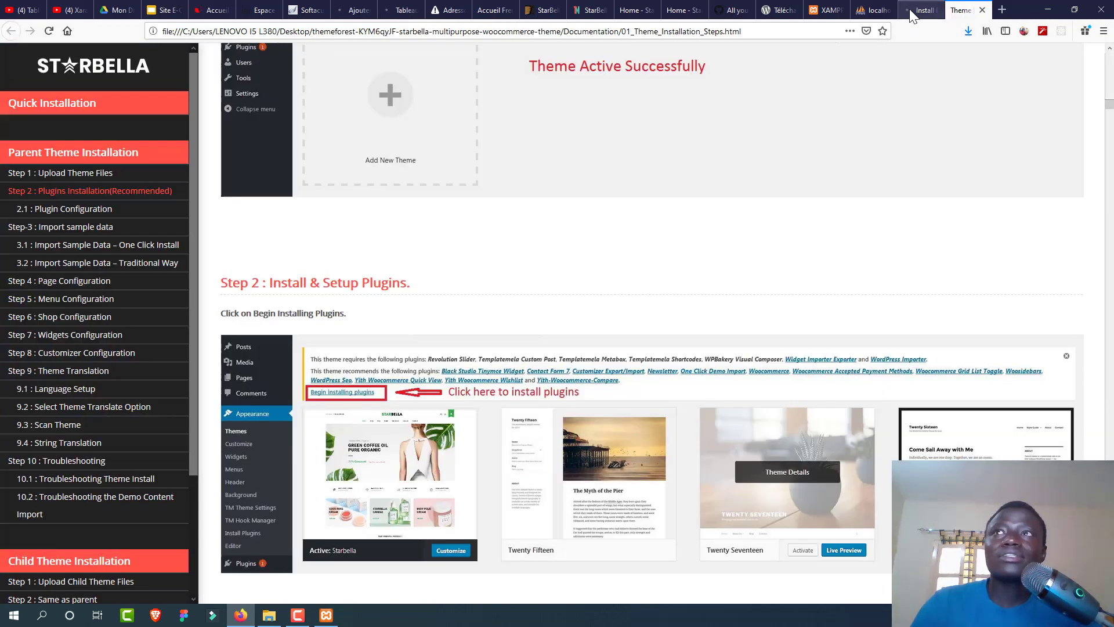
left_click(910, 8)
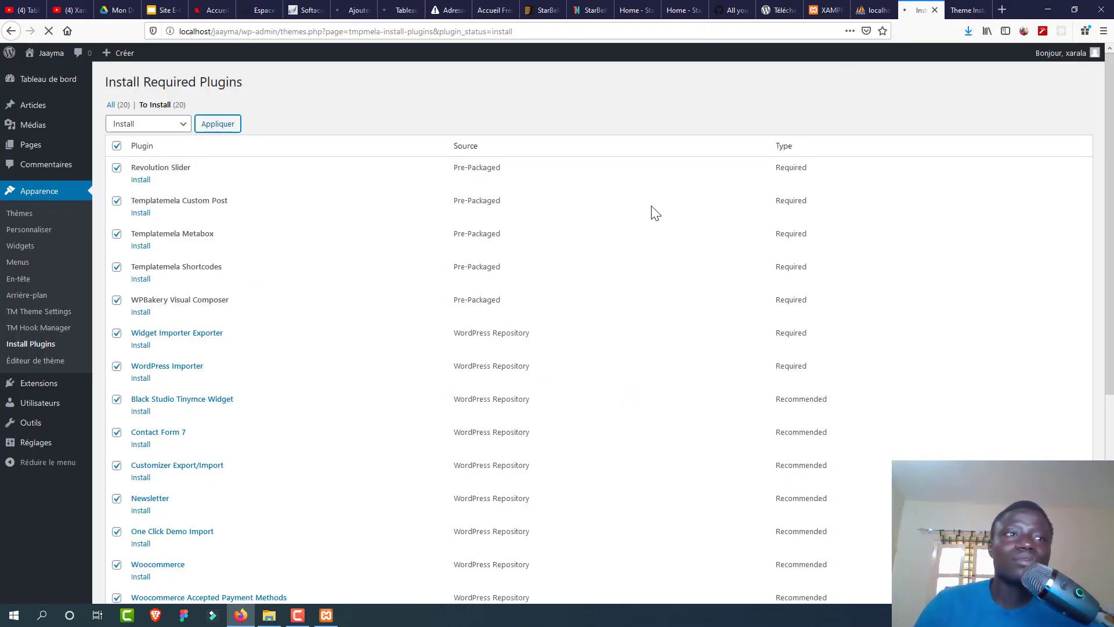
scroll(598, 331, "down", 5)
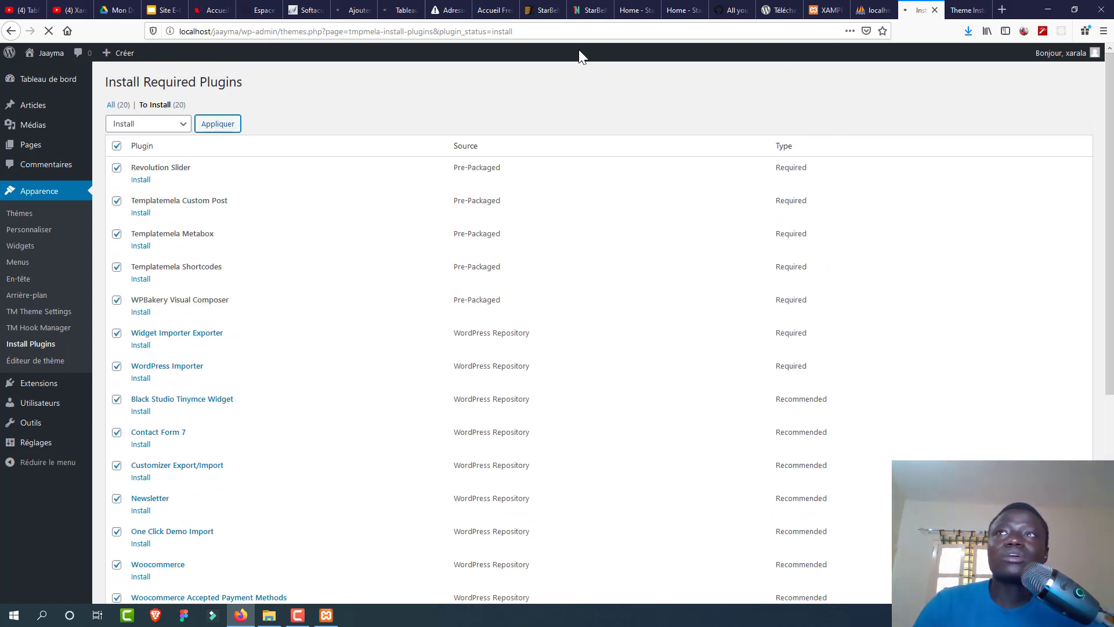
Step: Fix the tab that failed to load by entering the suggested 'xa' site address
left_click(352, 10)
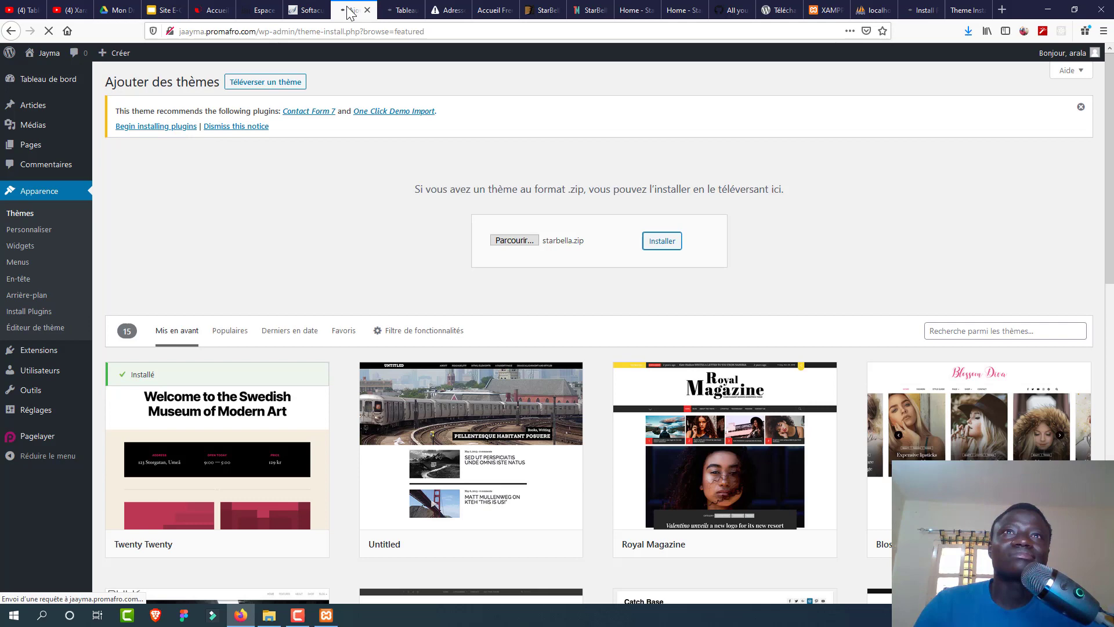
left_click(435, 12)
left_click(391, 32)
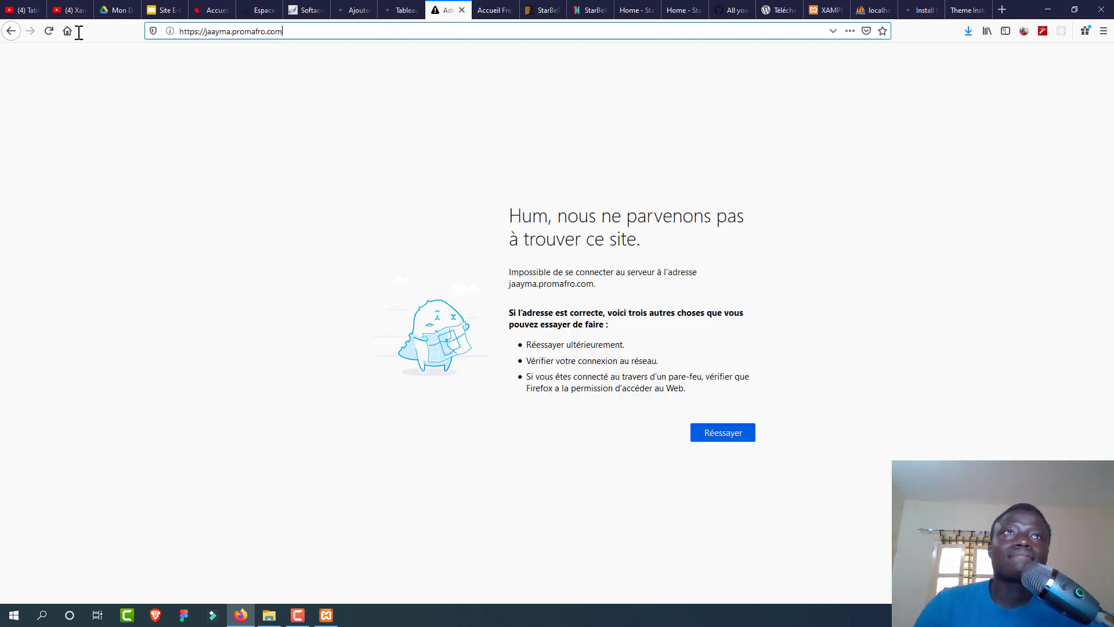
type("xa")
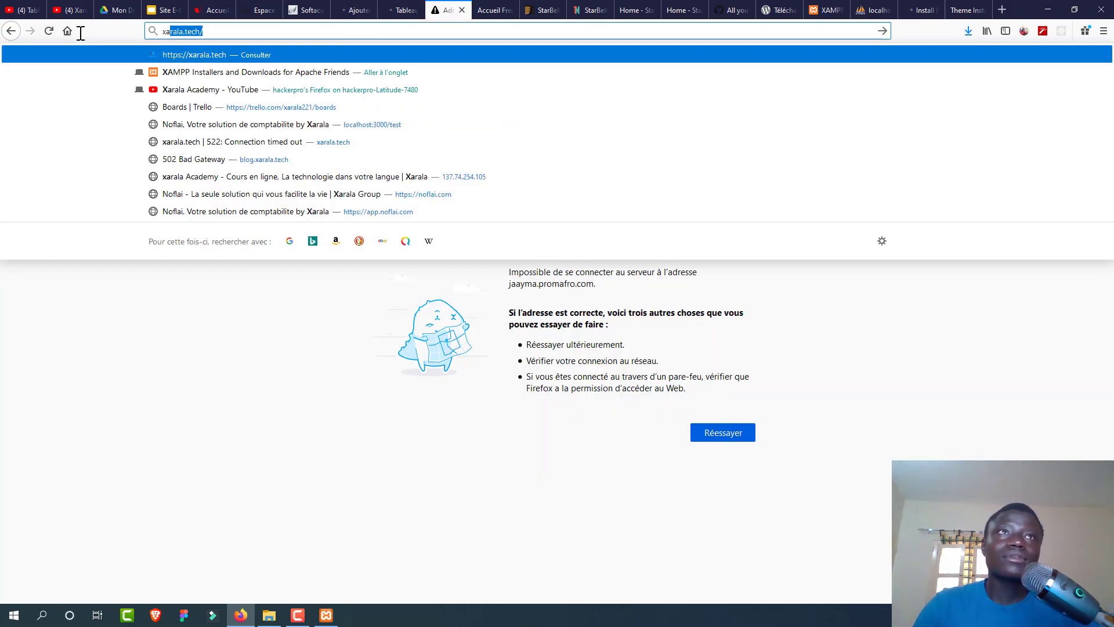
key("Return")
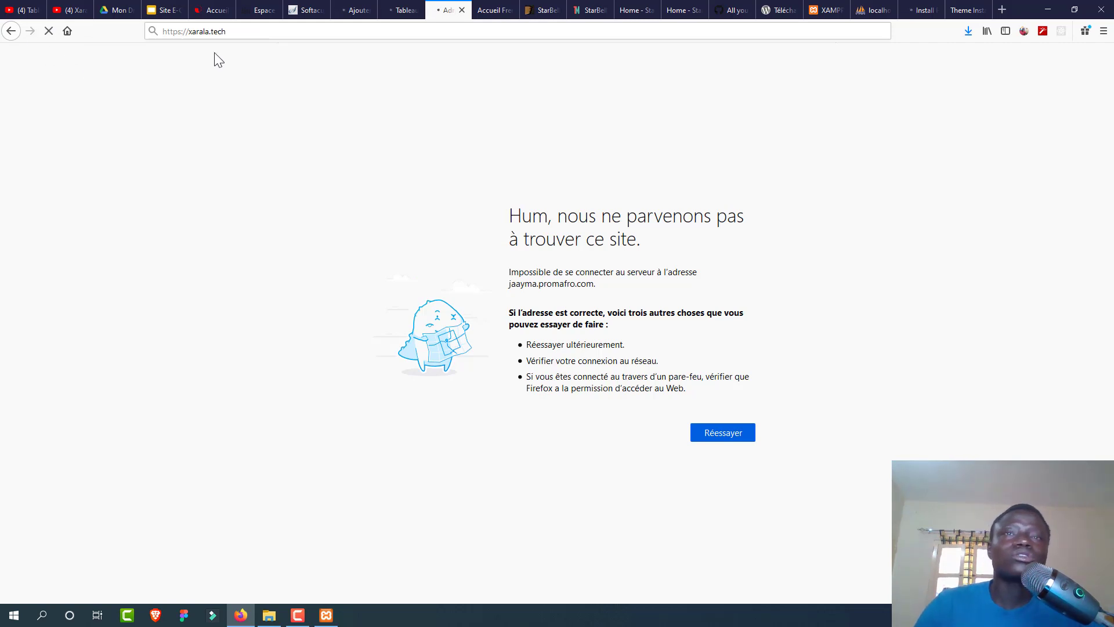
Step: Go back to the WordPress dashboard, view installed themes, then reopen the installation instructions
left_click(407, 14)
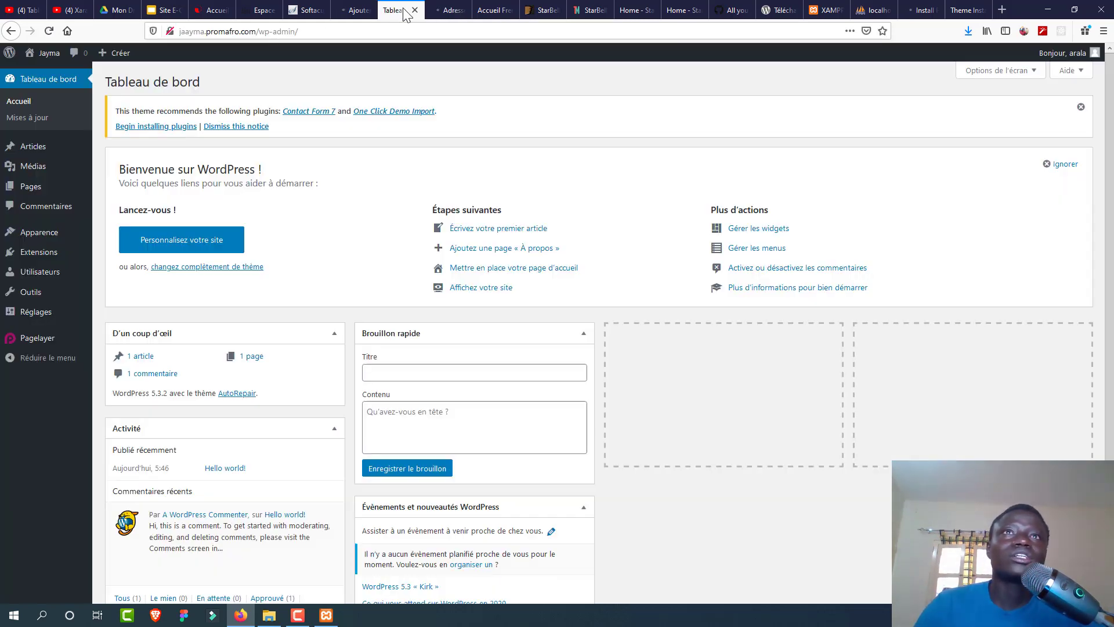
left_click(352, 13)
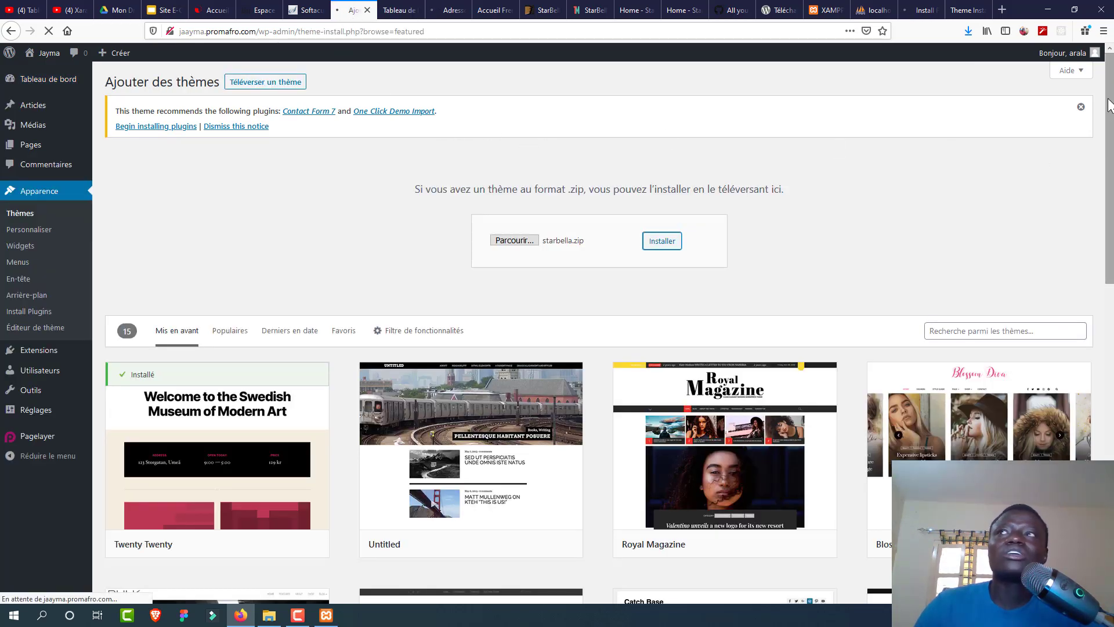
left_click_drag(1111, 98, 898, 45)
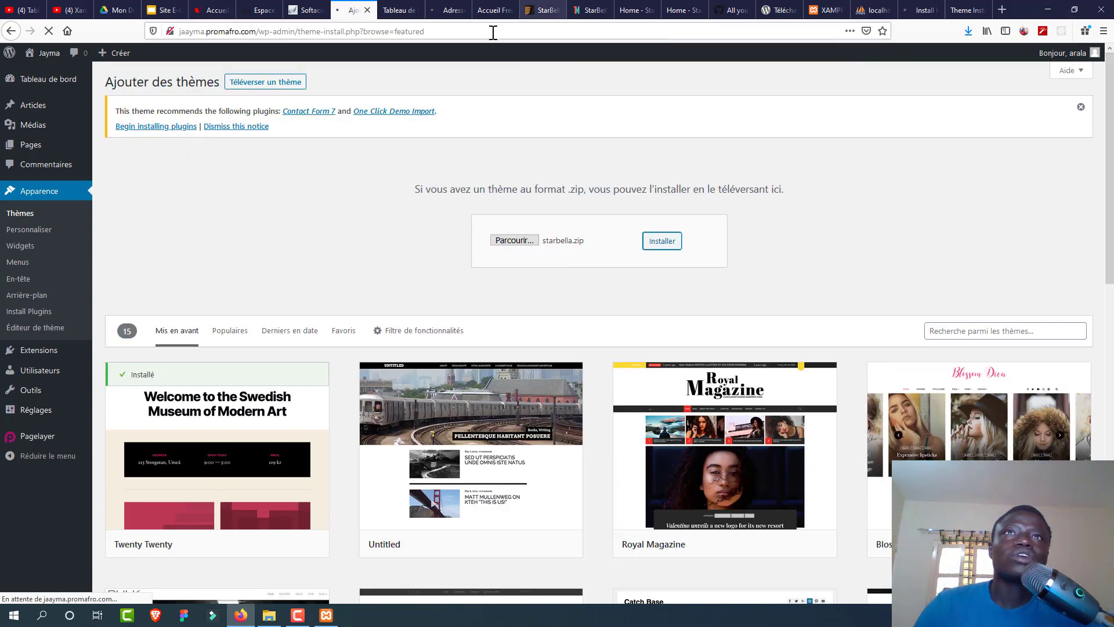
left_click(392, 12)
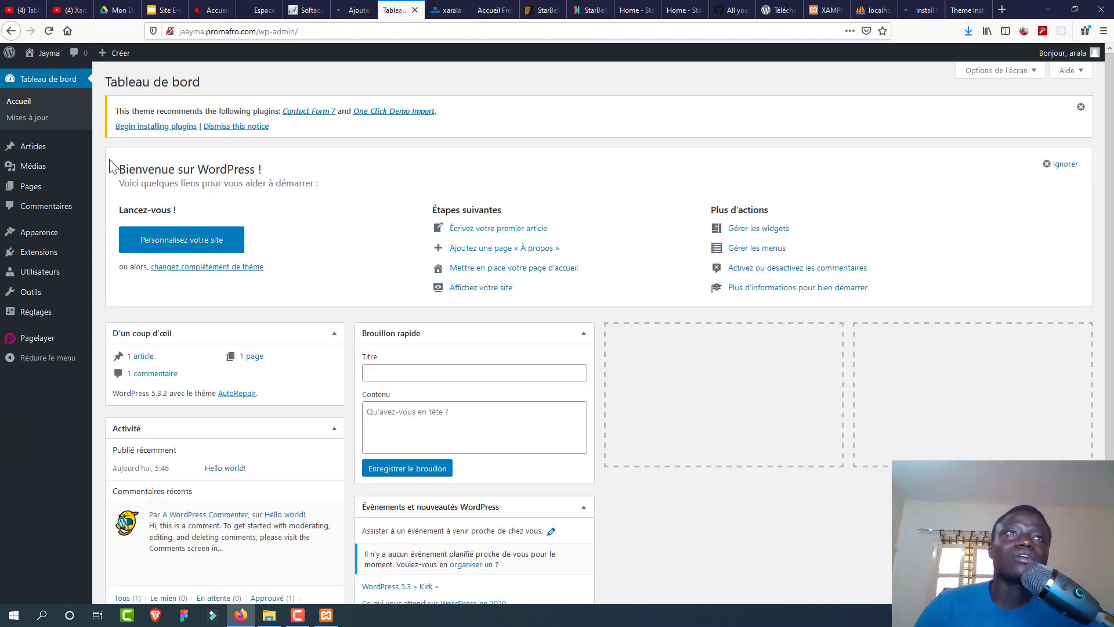
mouse_move(50, 235)
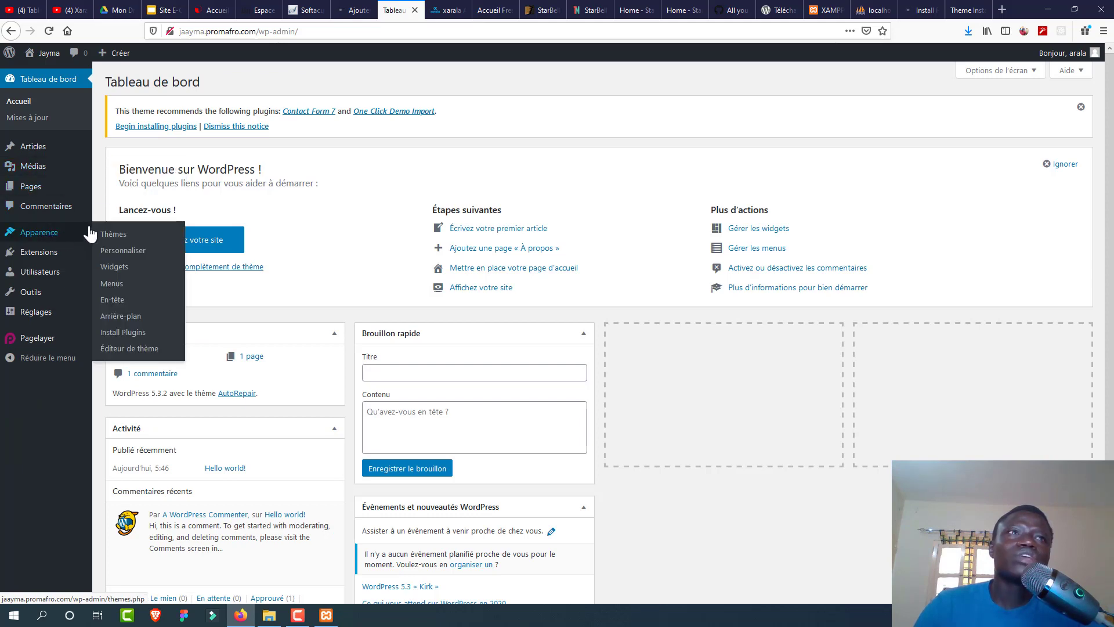
left_click(111, 236)
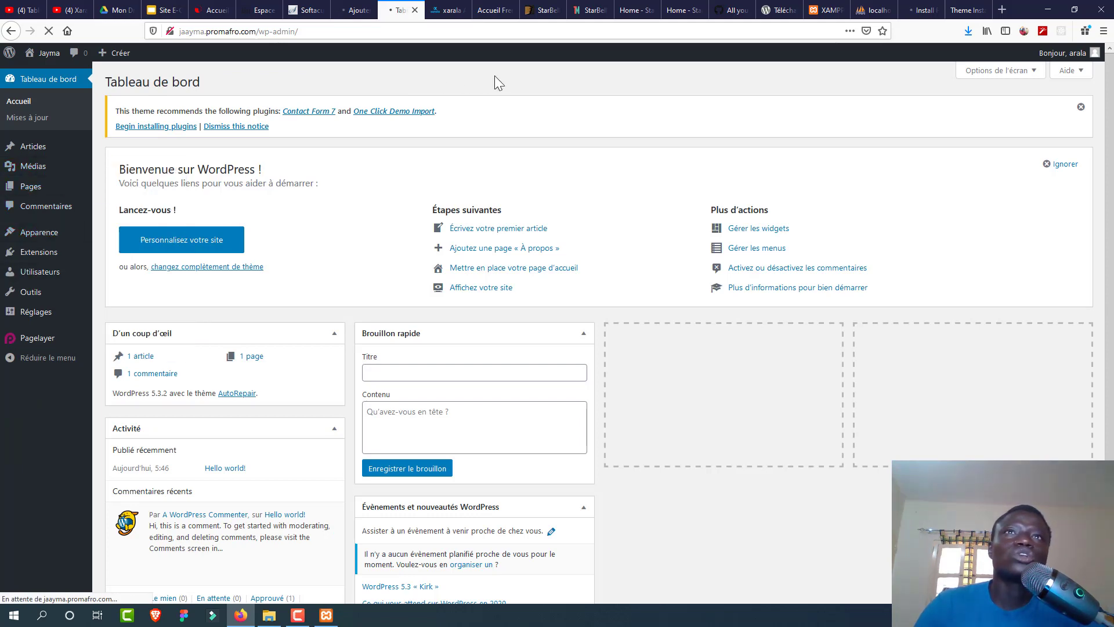
left_click(358, 11)
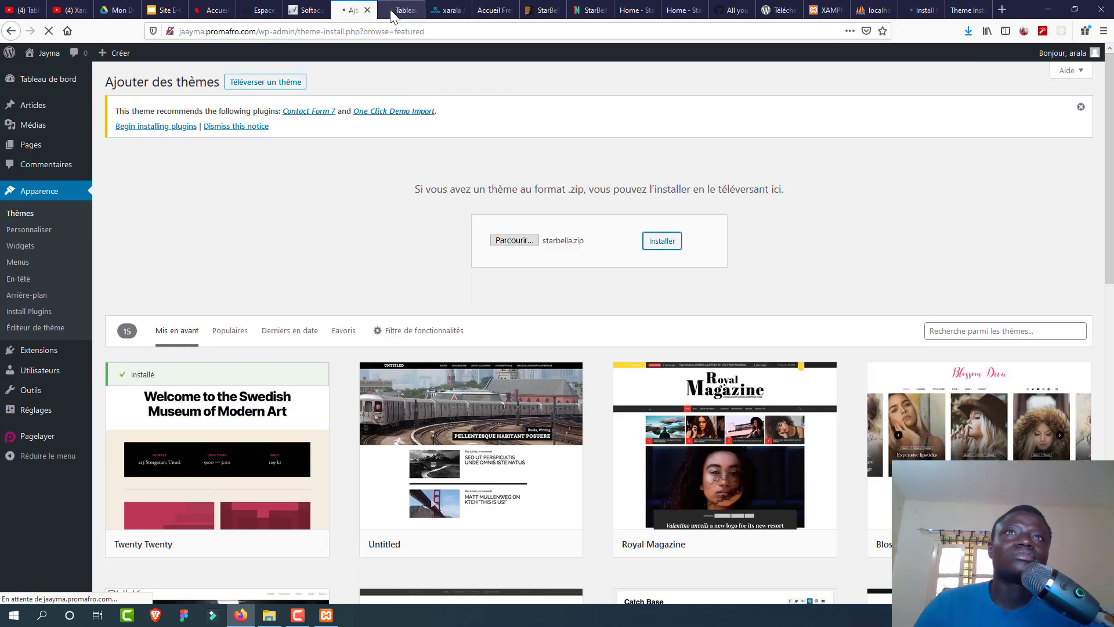
left_click(392, 11)
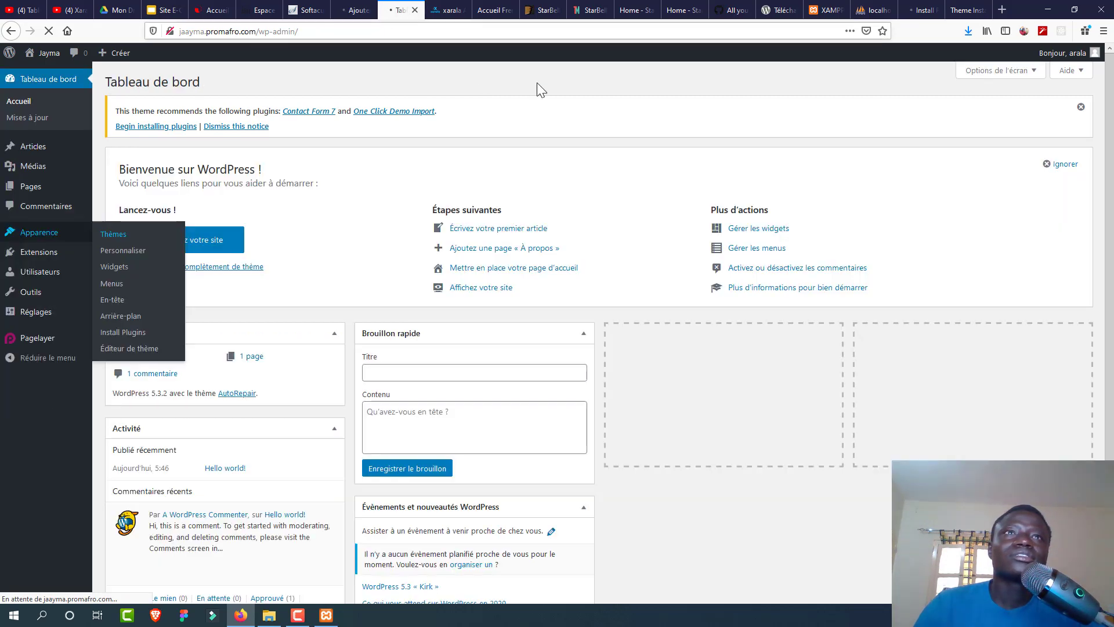
left_click(954, 12)
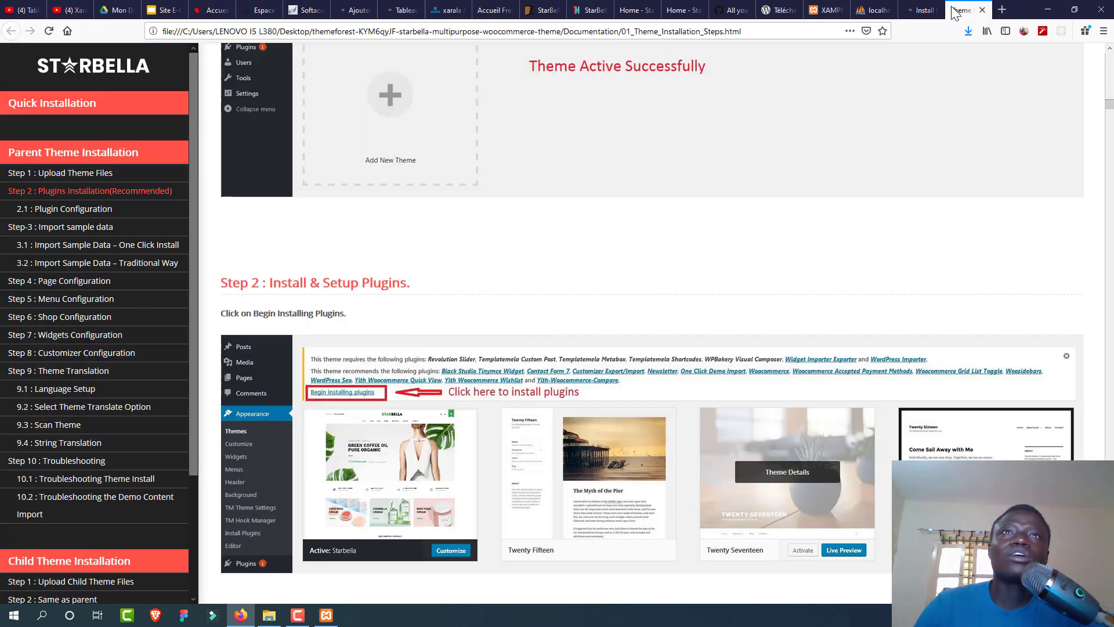
Step: Check plugin installation progress, installed themes and the docs while starbella.zip uploads
left_click(923, 11)
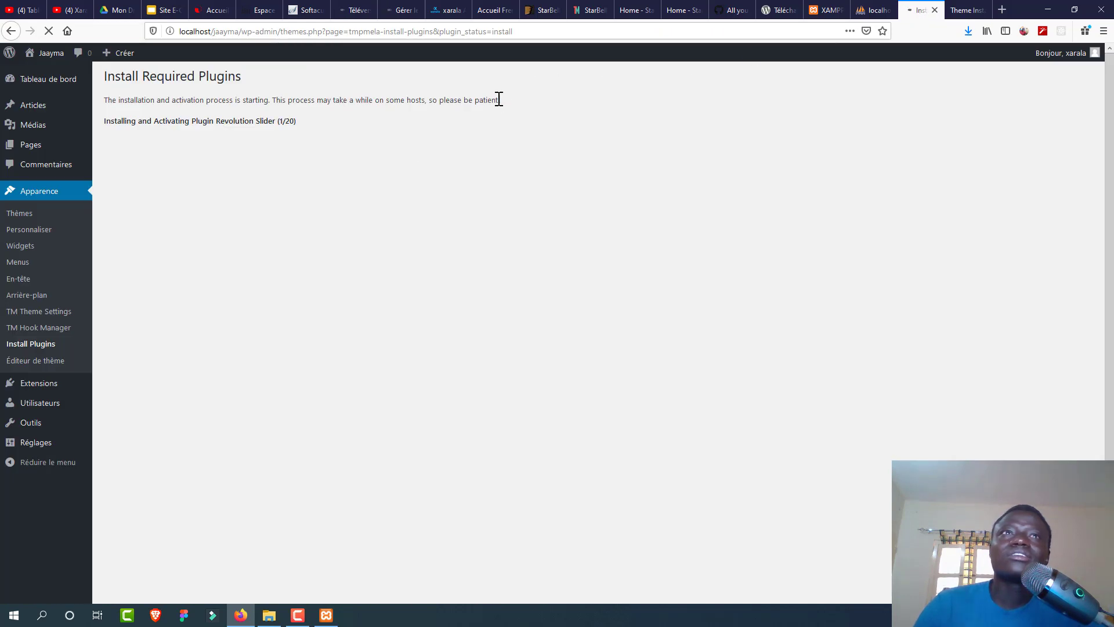
left_click(352, 11)
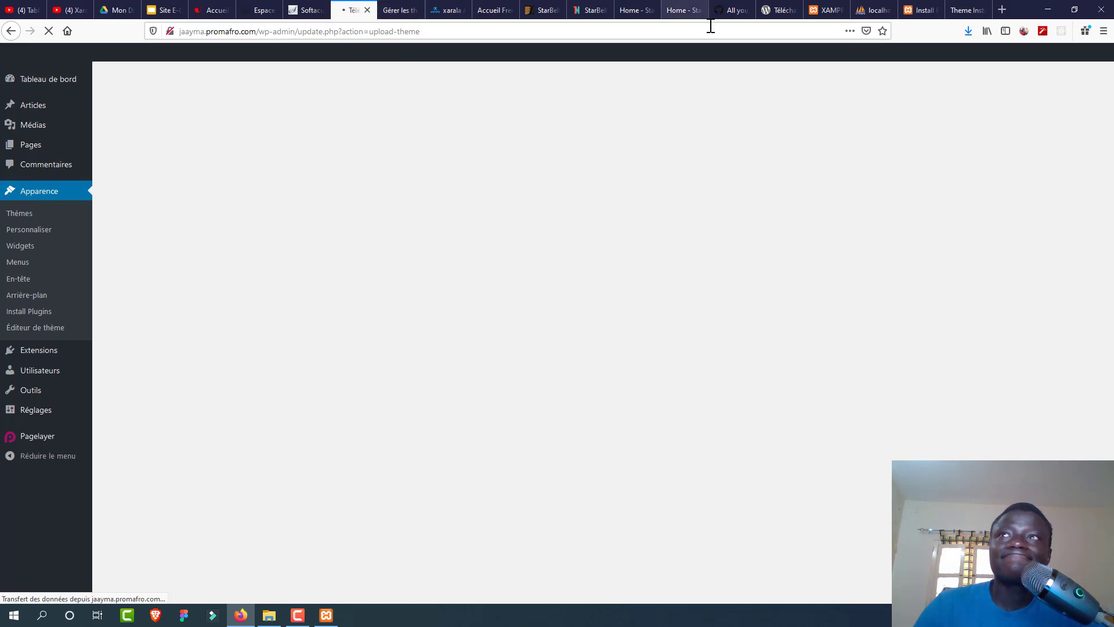
left_click(399, 11)
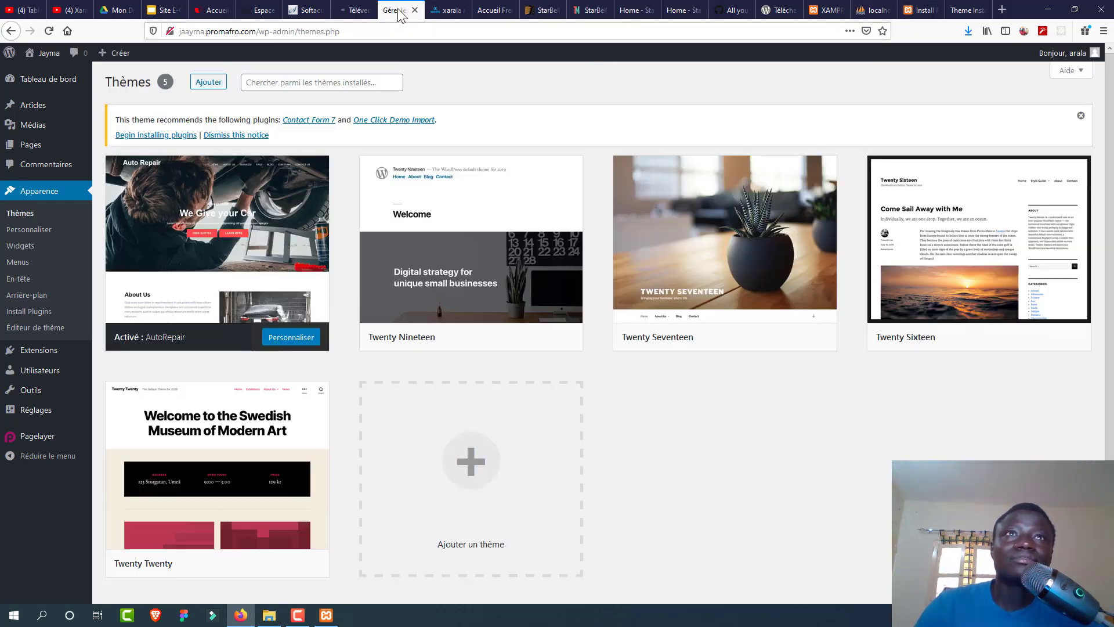
left_click(344, 9)
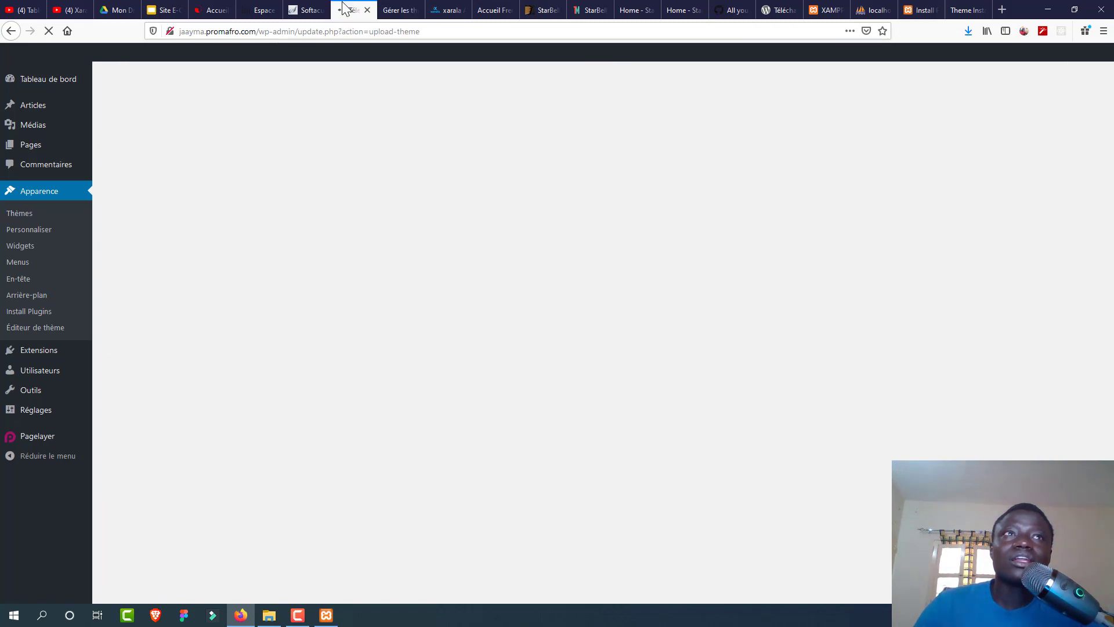
left_click(392, 10)
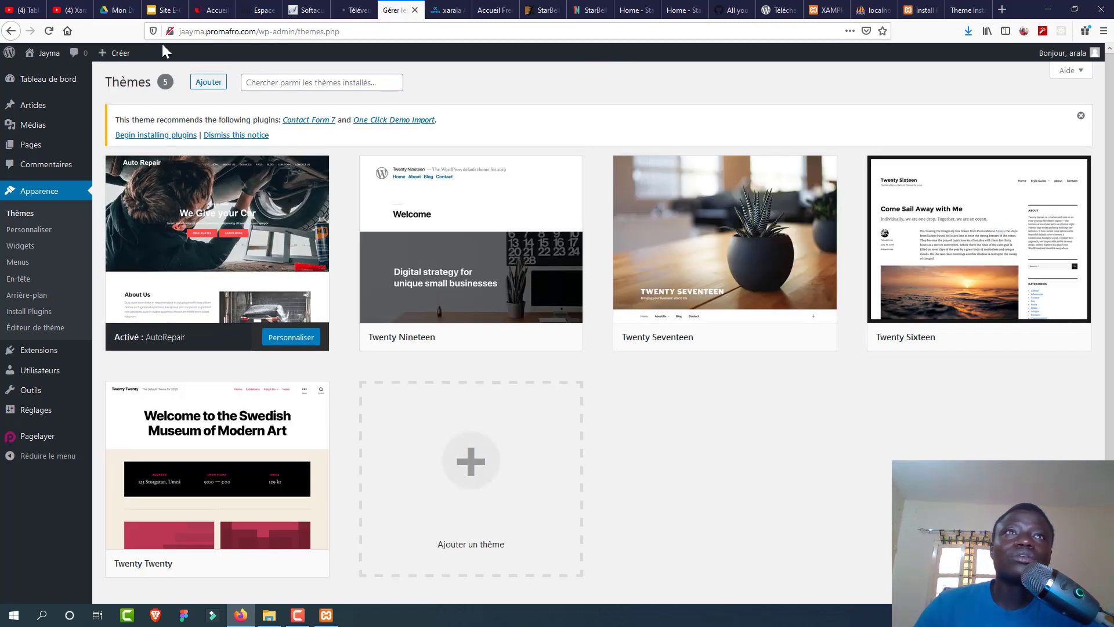
left_click(354, 10)
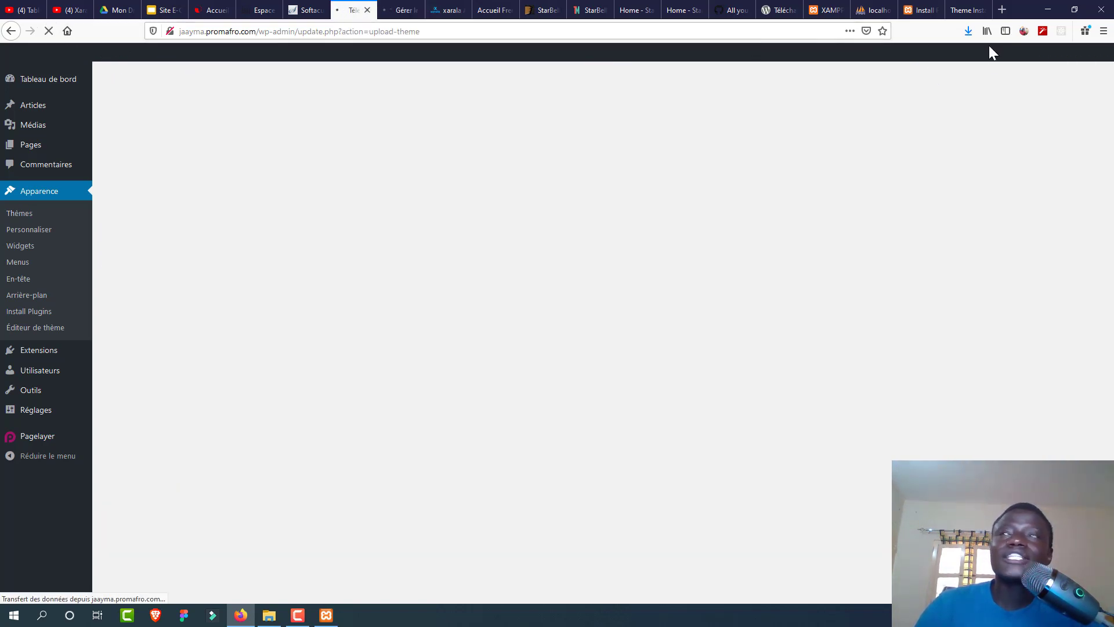
left_click(972, 10)
left_click(927, 12)
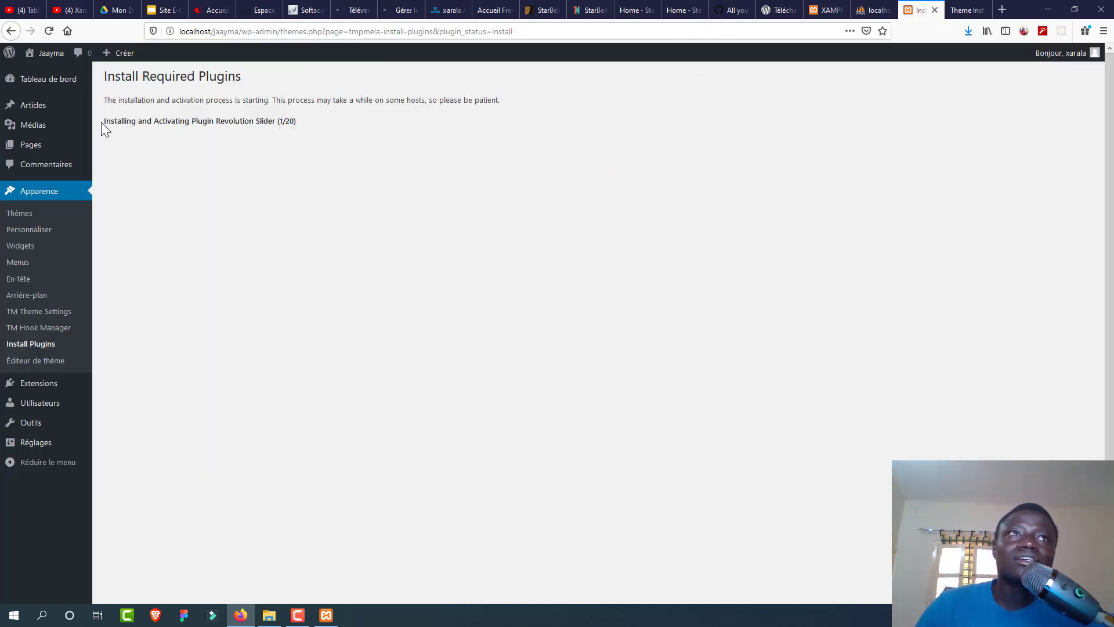
left_click_drag(101, 122, 308, 128)
left_click(308, 127)
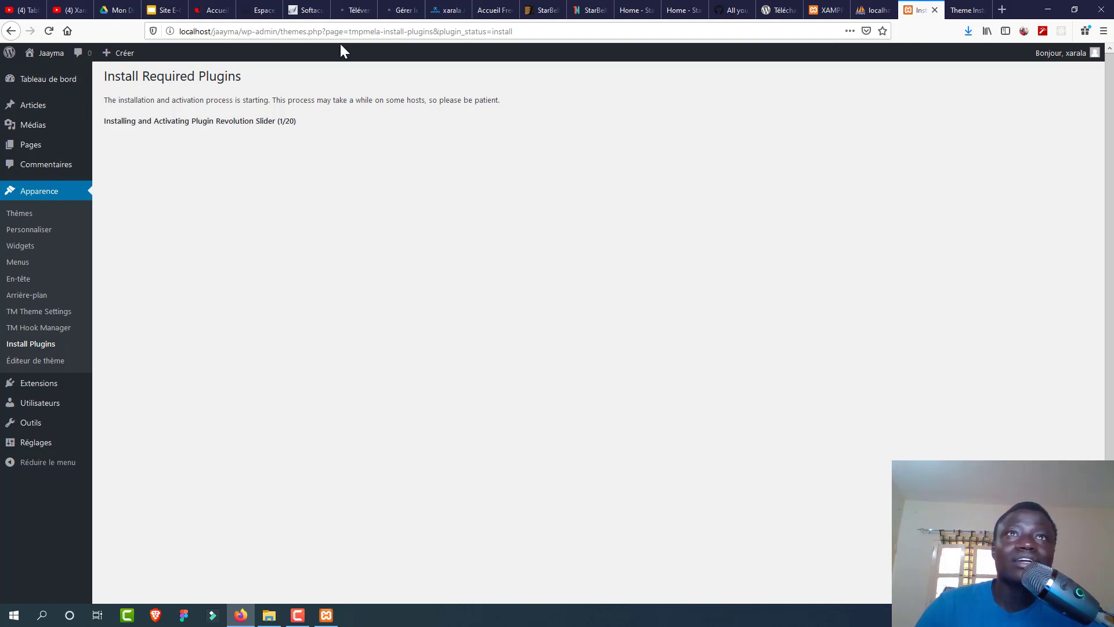
Step: Browse the xarala homepage while waiting, then view the finished Starbella upload result
left_click(353, 10)
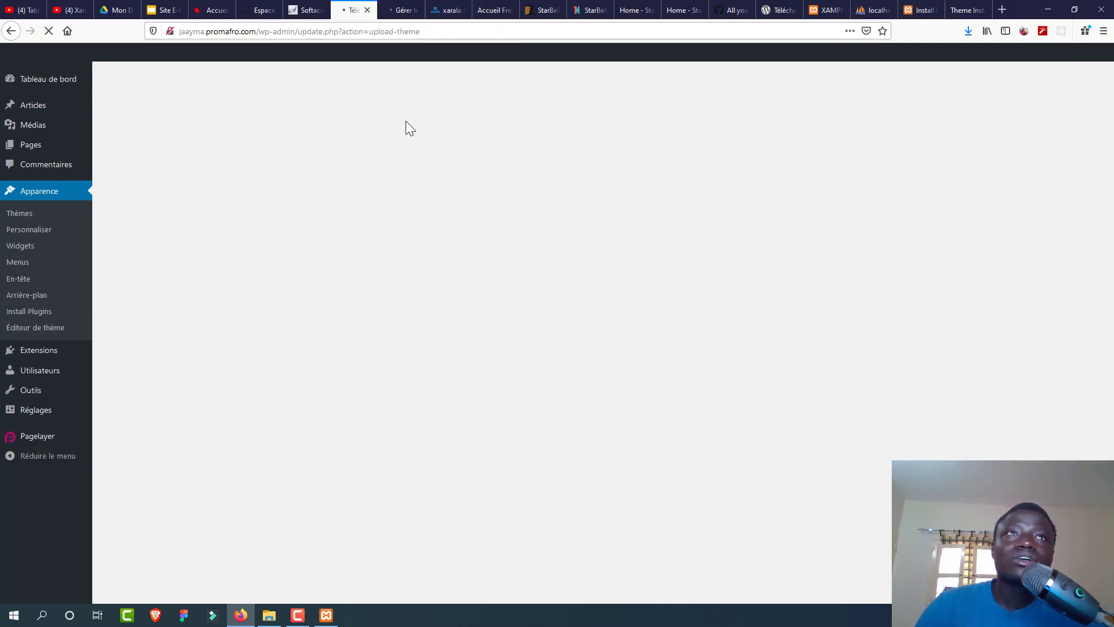
left_click(401, 10)
left_click(353, 10)
left_click(459, 13)
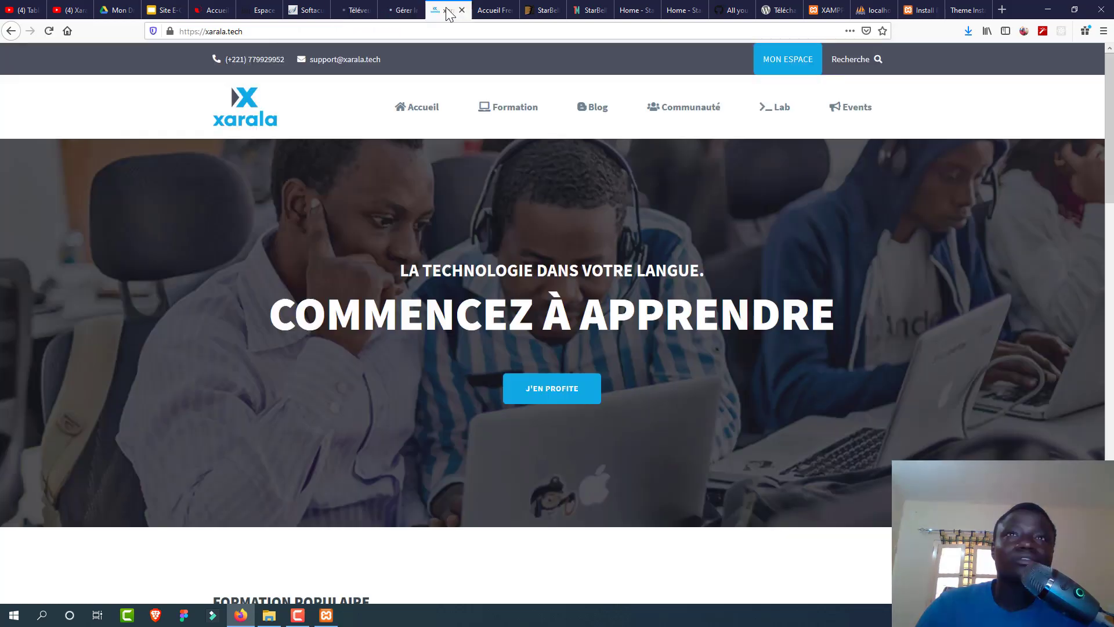
scroll(1110, 145, "down", 2)
scroll(1109, 145, "down", 4)
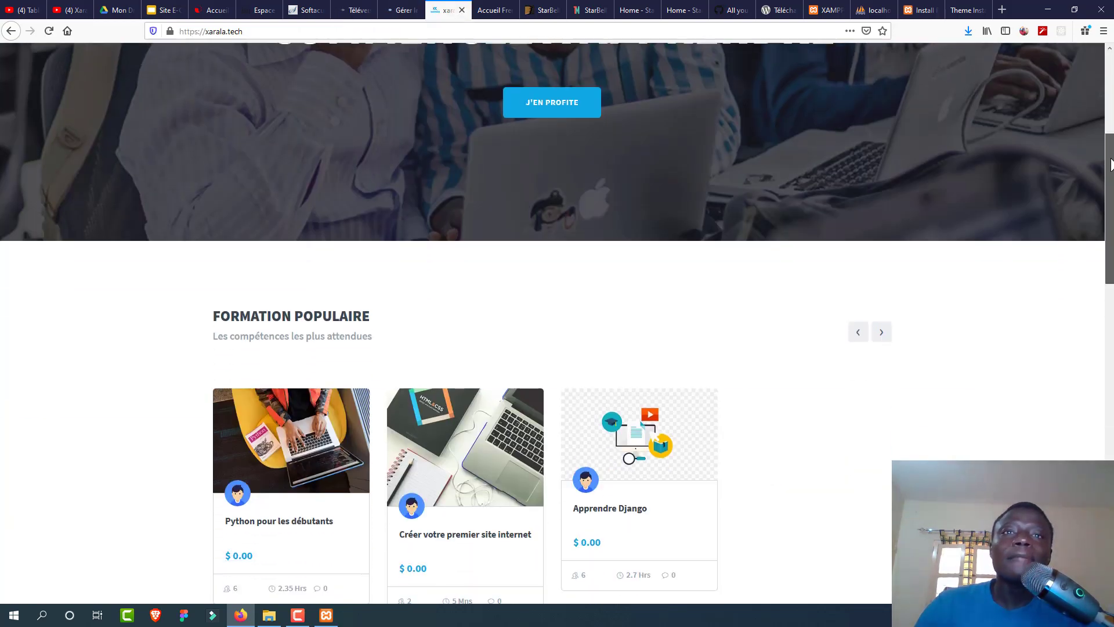
scroll(1109, 145, "up", 6)
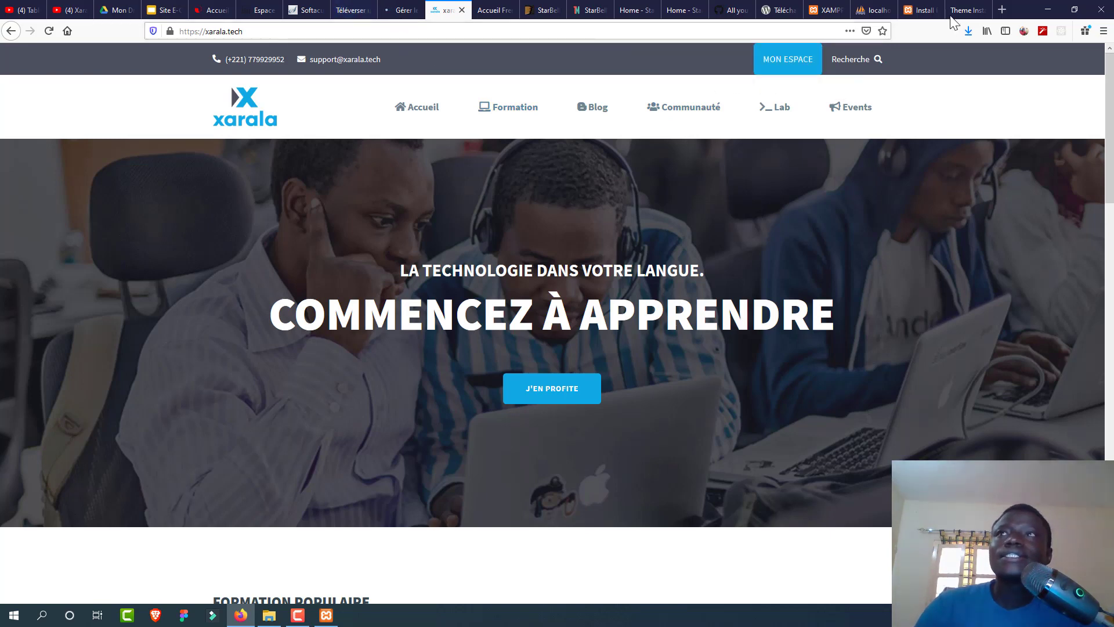
left_click(348, 13)
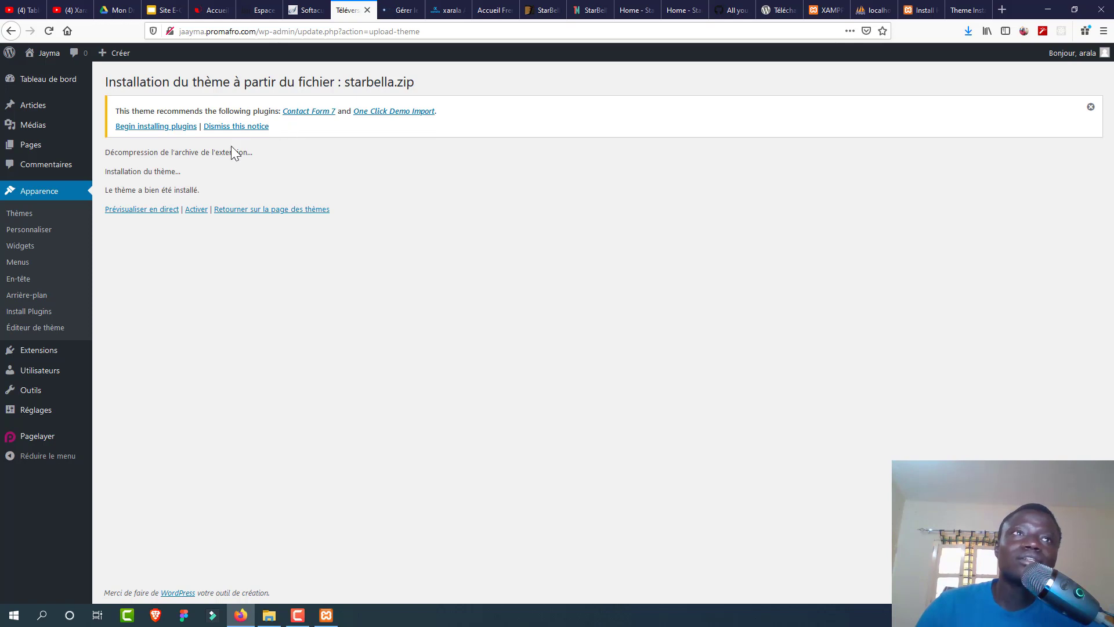
Step: Activate the Starbella theme and confirm it on the installed themes page
left_click(196, 209)
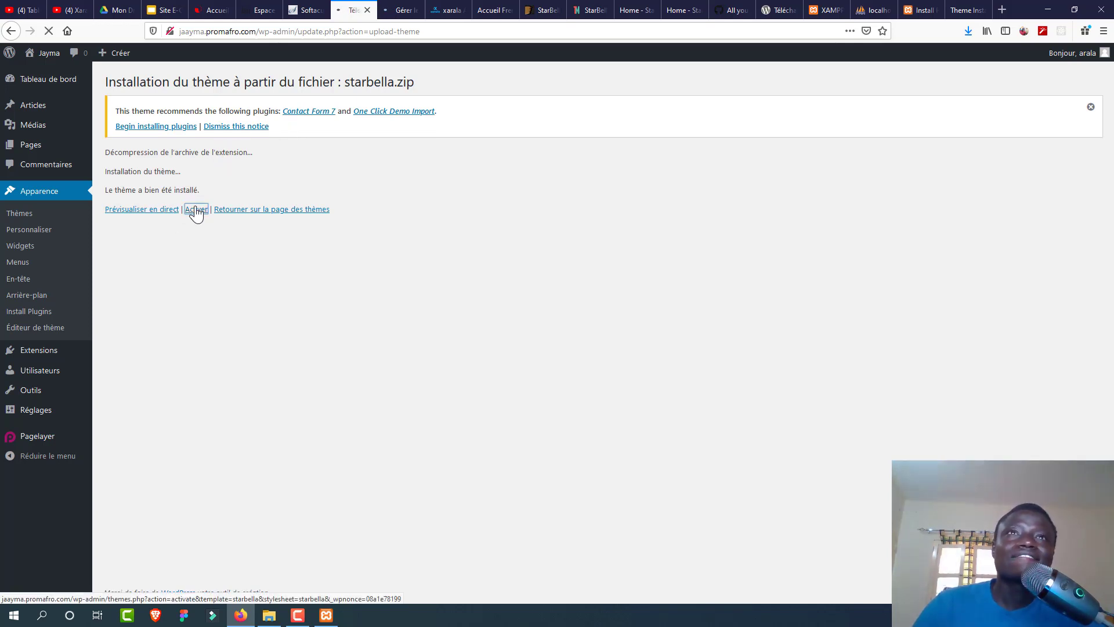
left_click(407, 12)
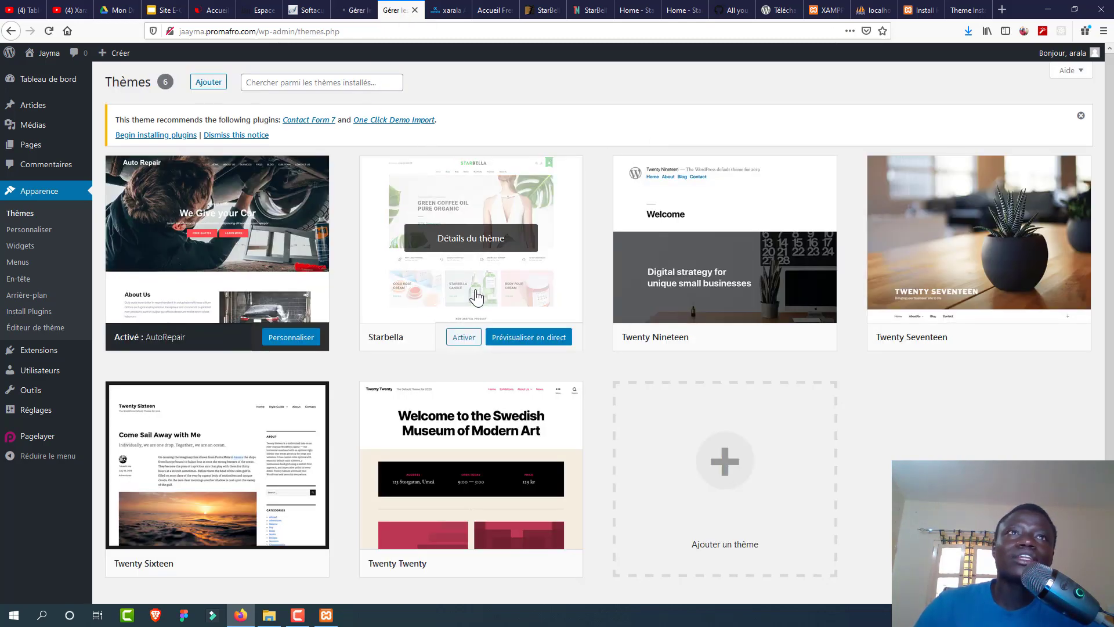
left_click(355, 10)
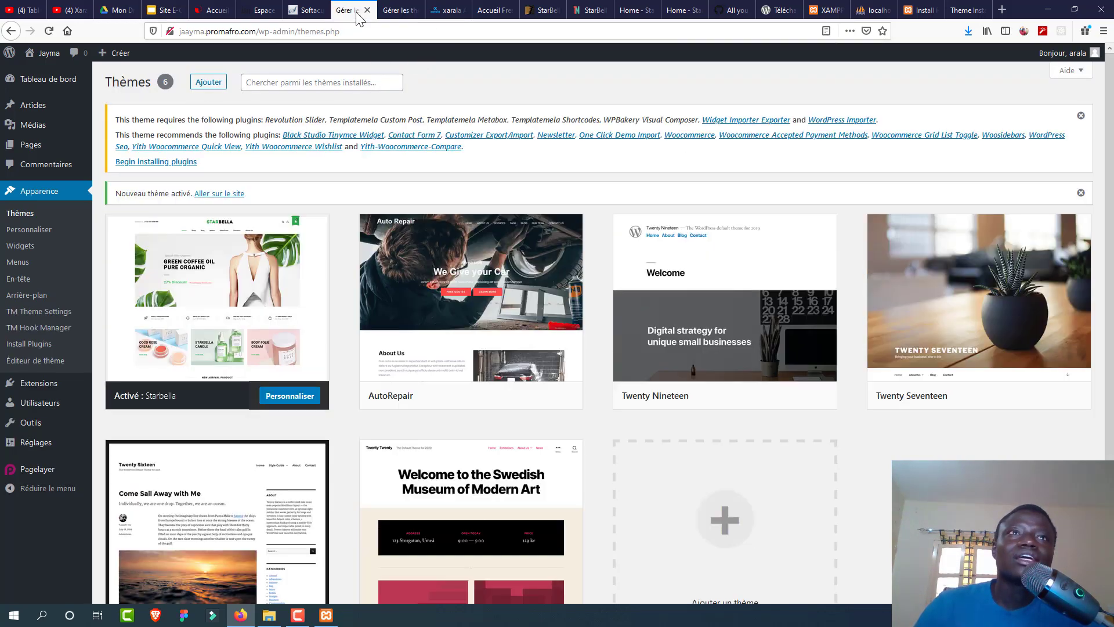
Step: Bulk-install all 20 ticked Starbella plugins with the Install action
left_click(161, 162)
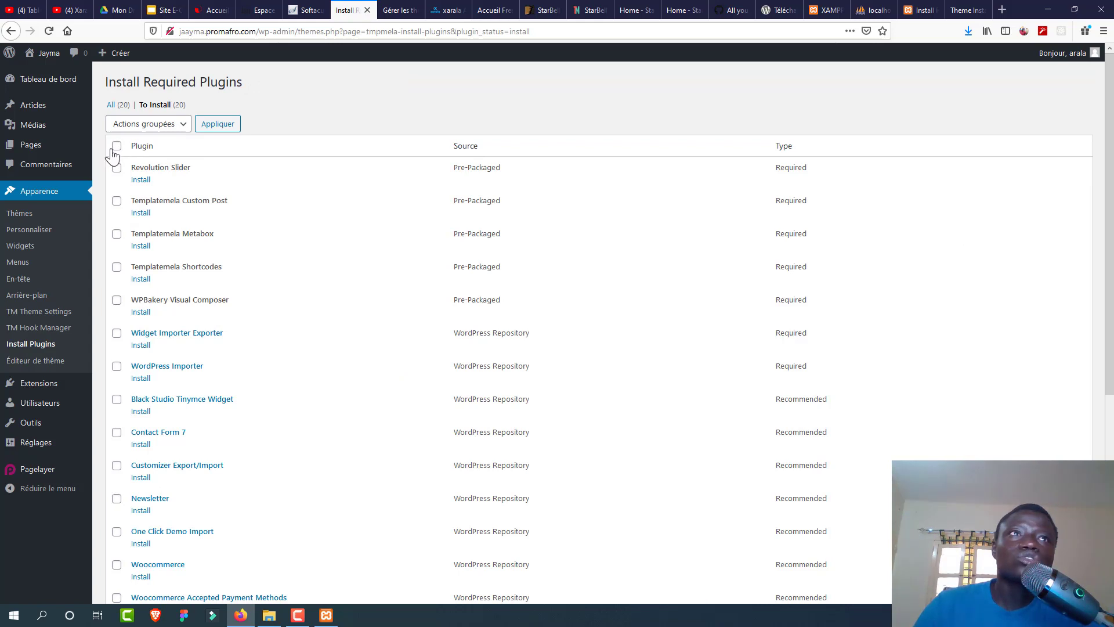
left_click(145, 125)
left_click(144, 155)
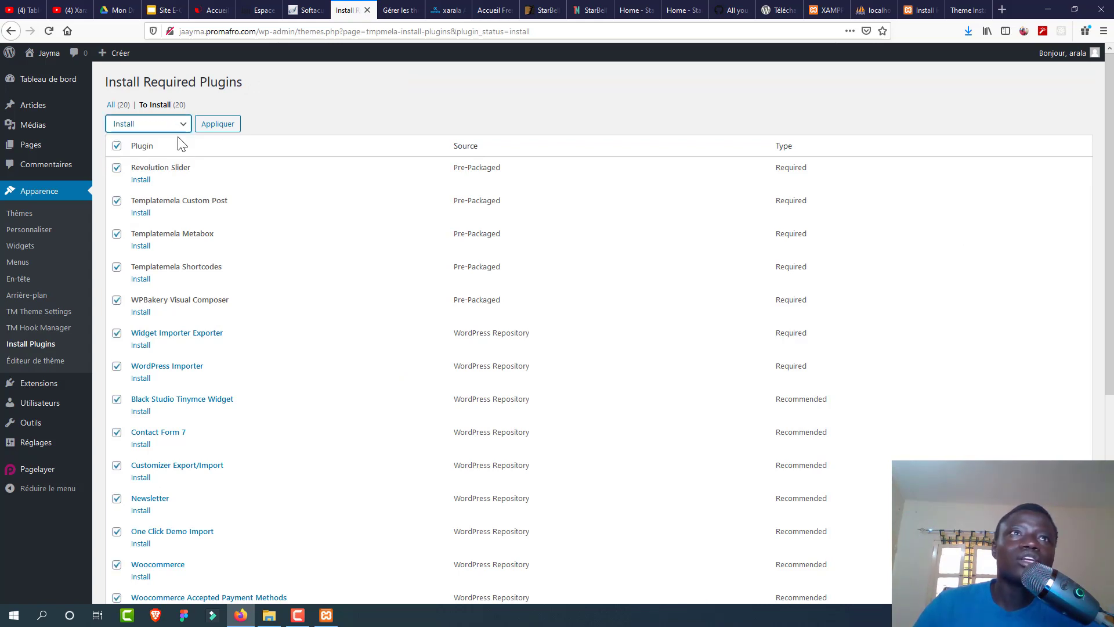
left_click(231, 124)
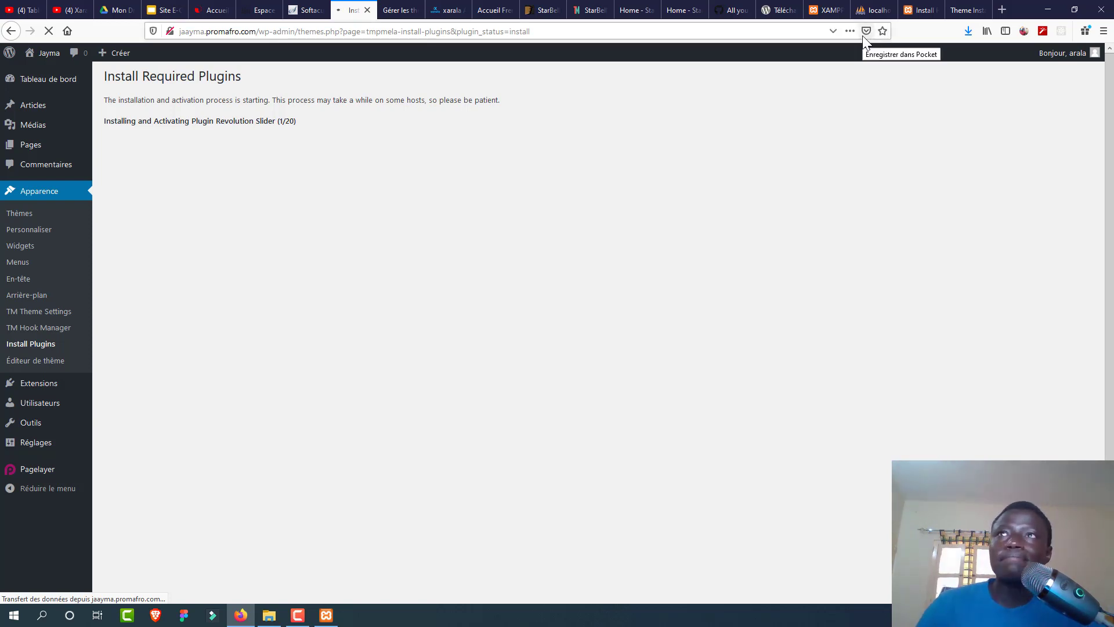
Step: Open the localhost site's Install Plugins list in a new tab, all 20 plugins uninstalled
left_click(830, 12)
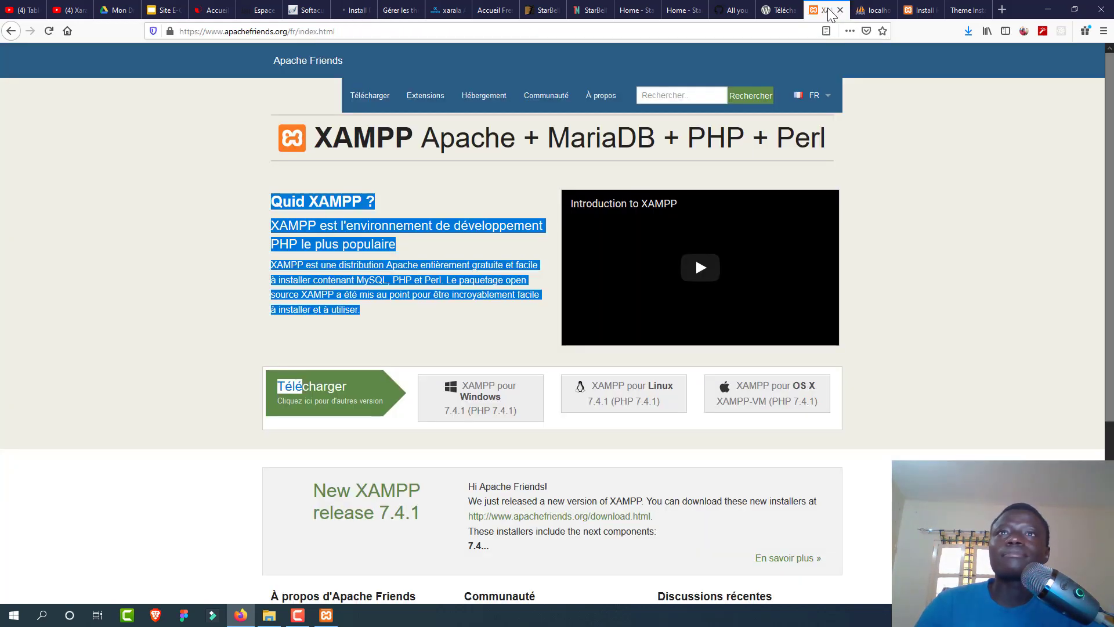
left_click(917, 11)
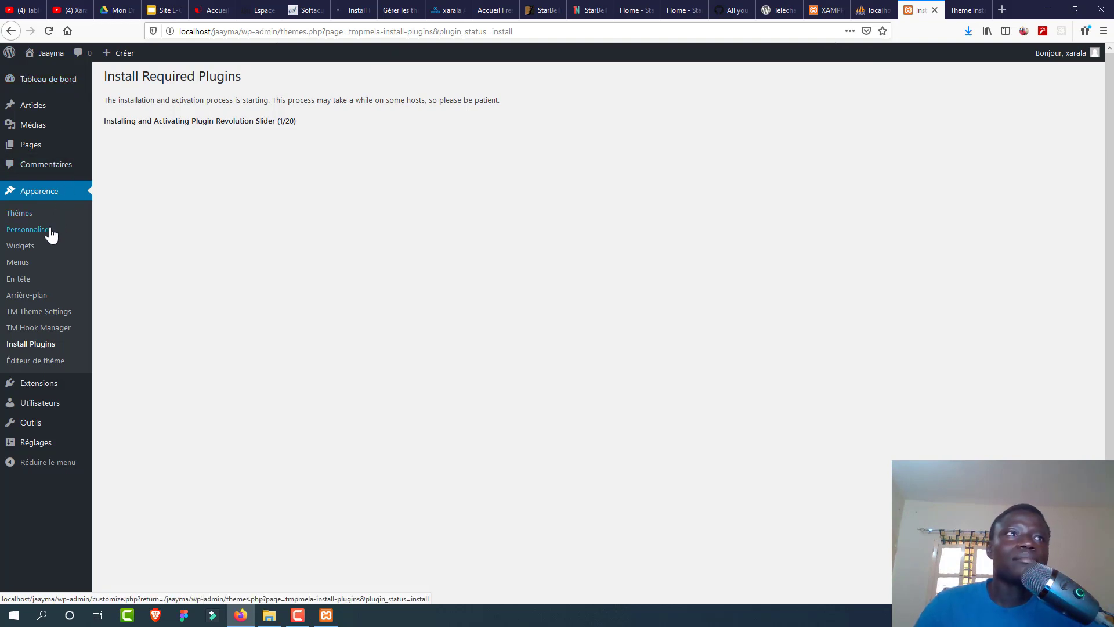
middle_click(58, 350)
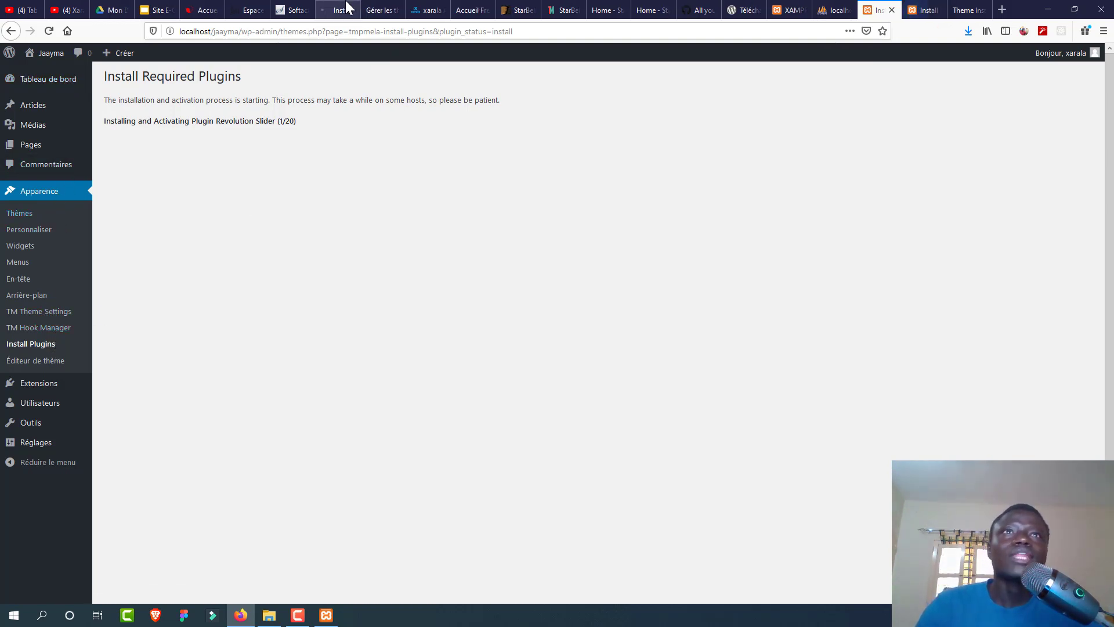
left_click(926, 10)
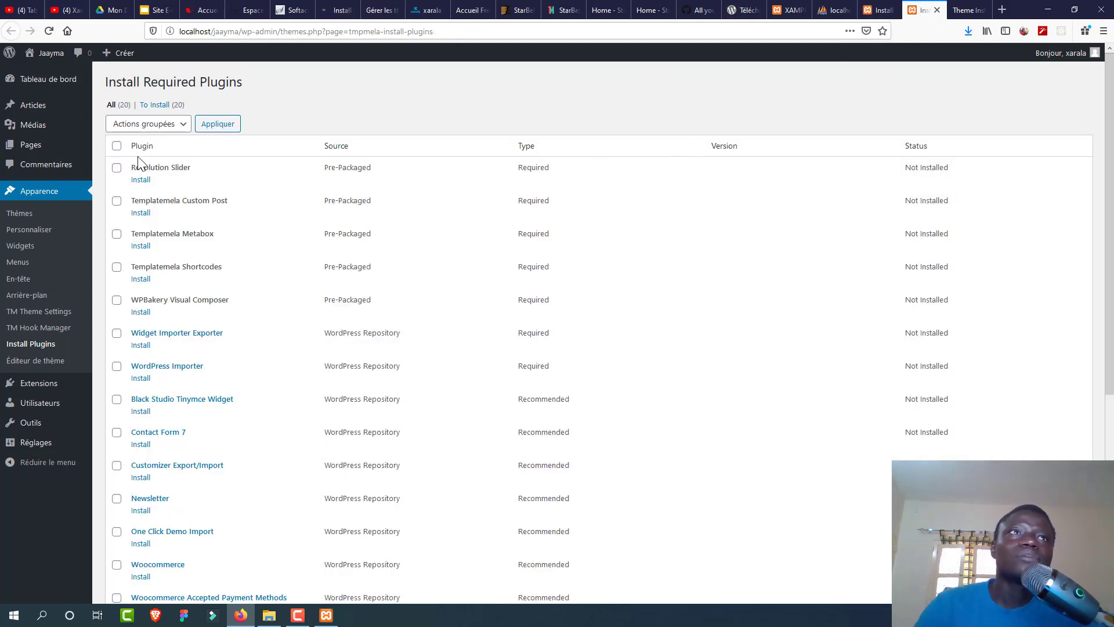
Step: Tick all 20 plugins on the local site and apply the bulk Install action
left_click(116, 147)
left_click(145, 125)
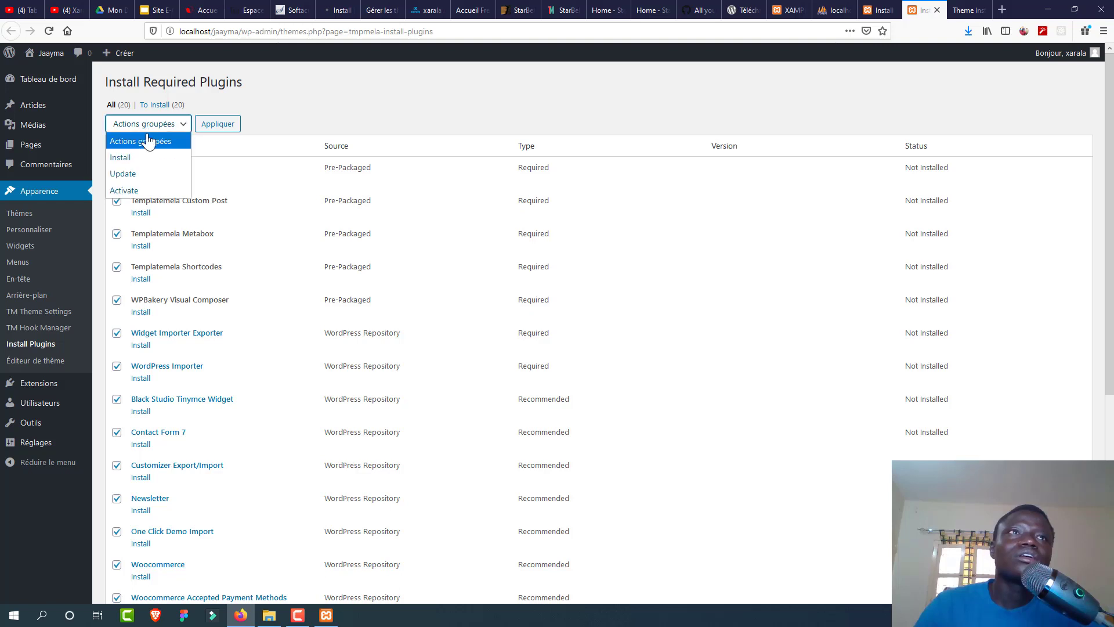
left_click(147, 157)
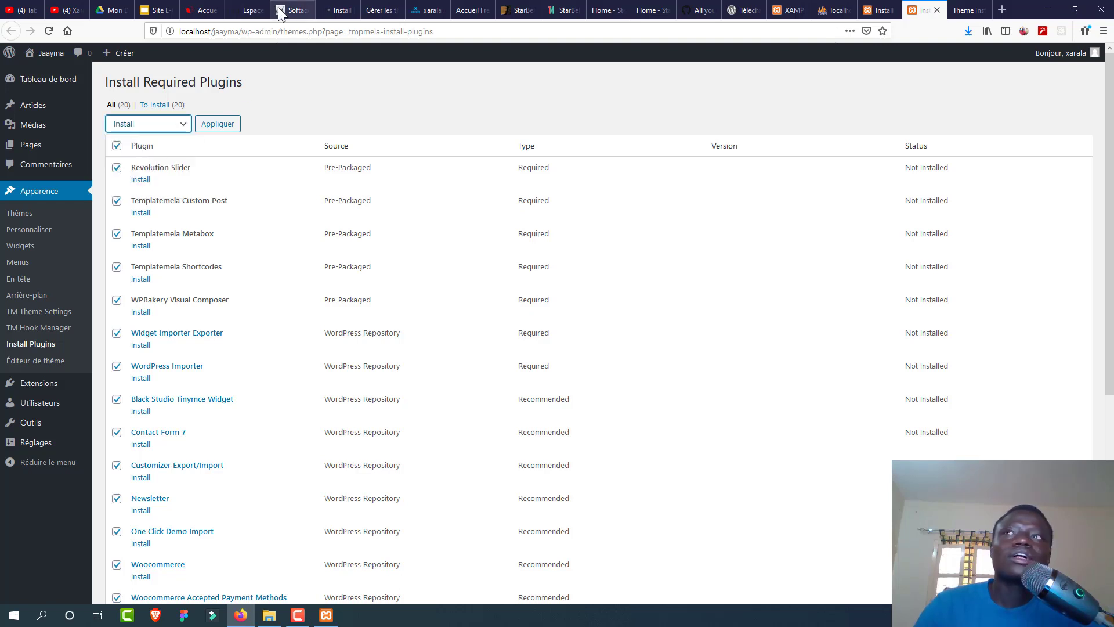
left_click(218, 124)
Step: Monitor the live and local sites' plugin installation progress across tabs
left_click(294, 10)
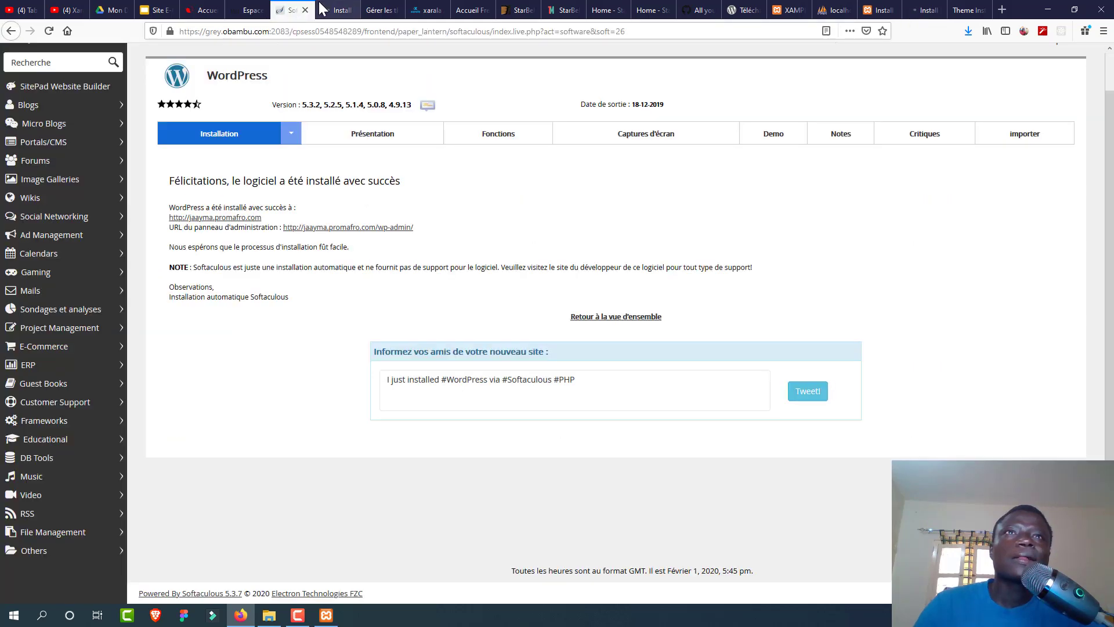
left_click(335, 10)
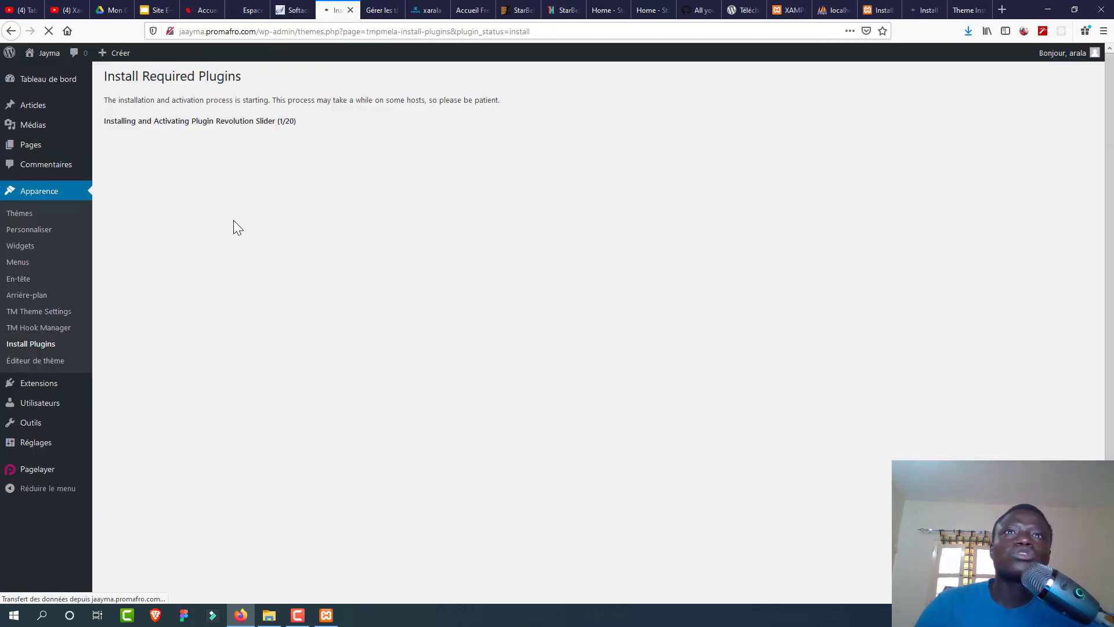
left_click(380, 13)
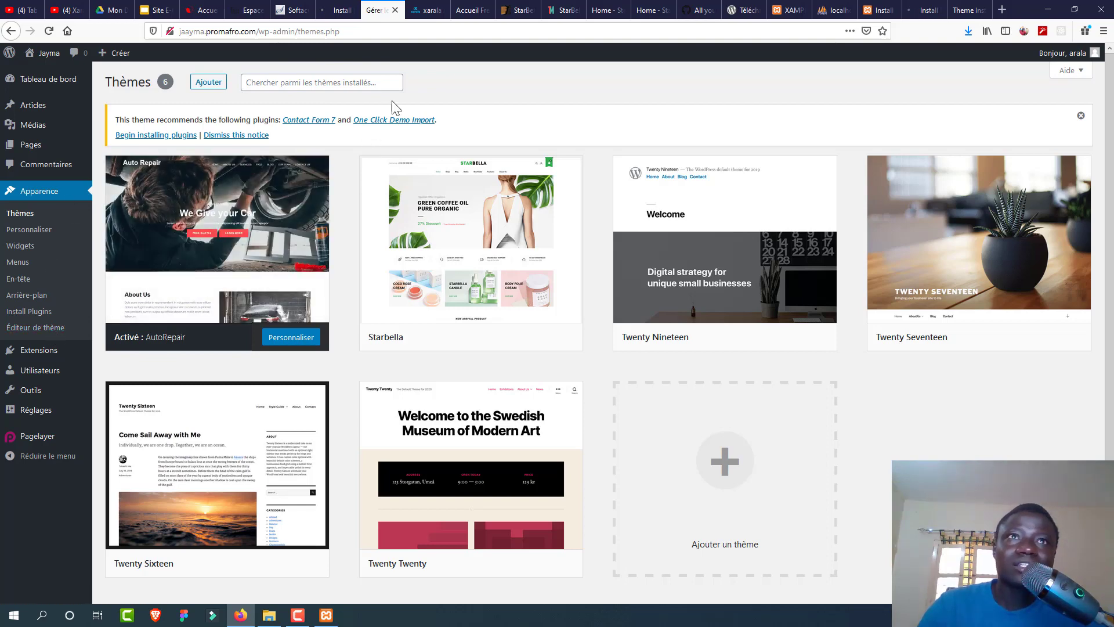
left_click(345, 12)
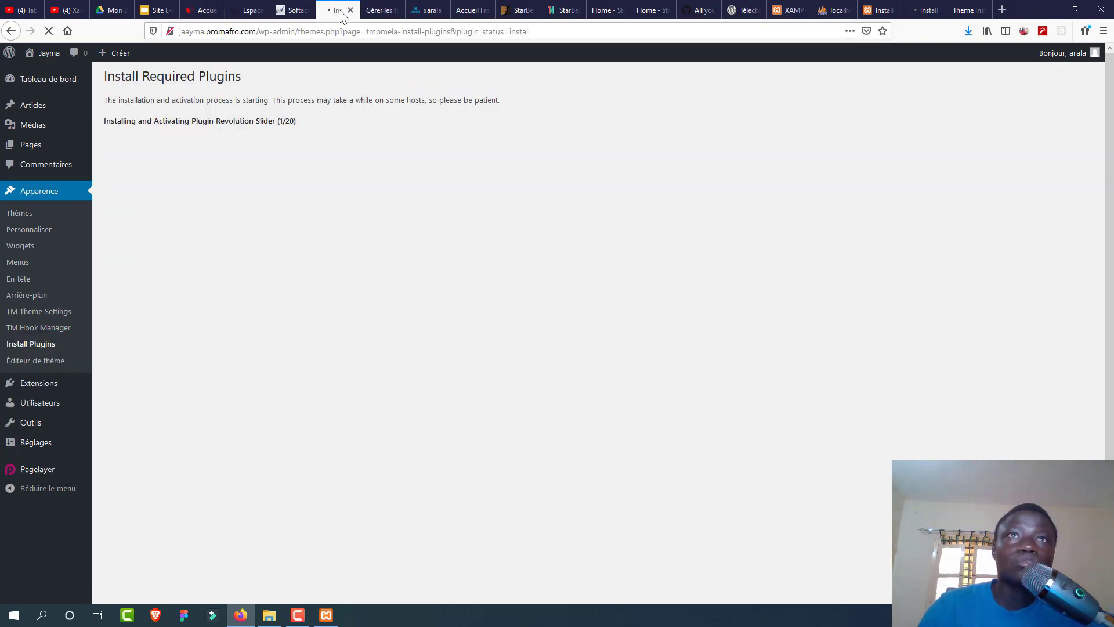
left_click(374, 11)
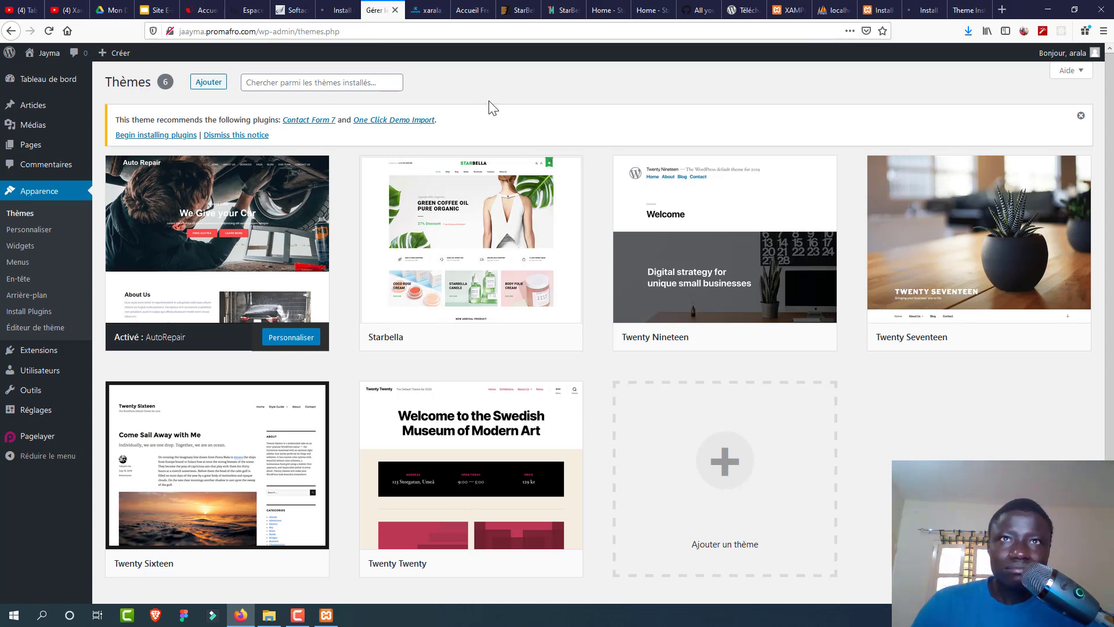
left_click(917, 10)
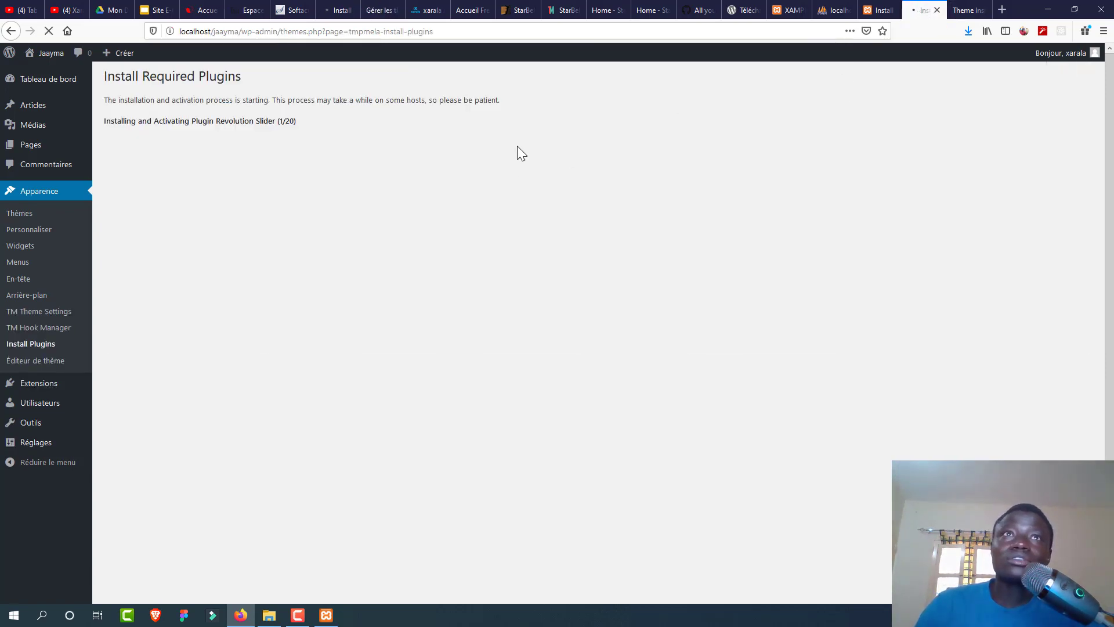
left_click(330, 8)
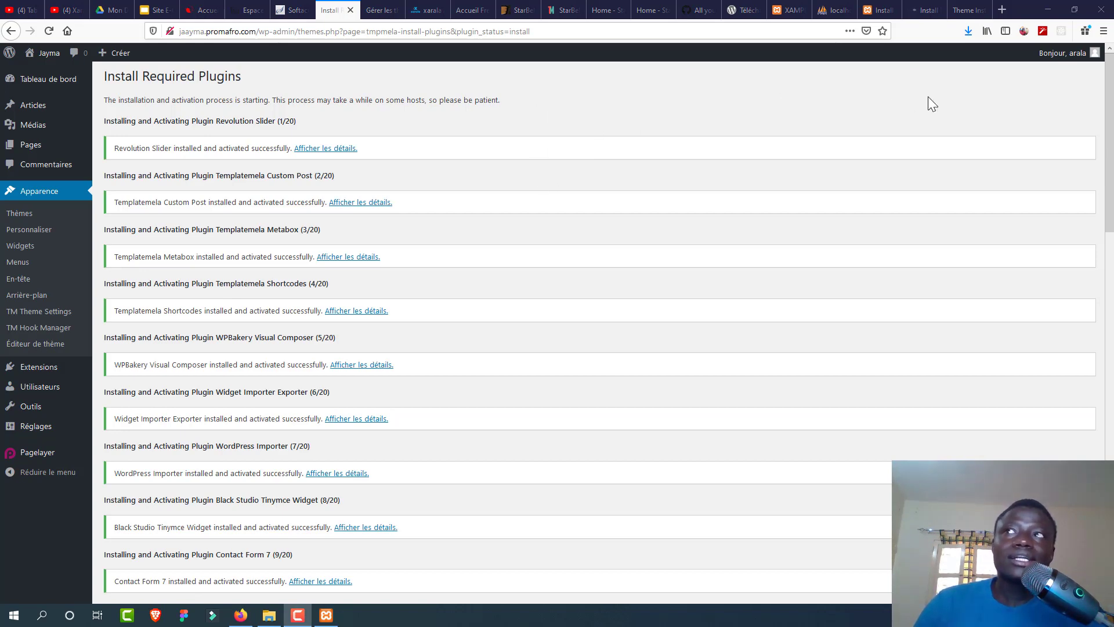
Step: Once installation finishes, return to the live dashboard showing WooCommerce, YITH and Slider Revolution
scroll(1082, 443, "down", 15)
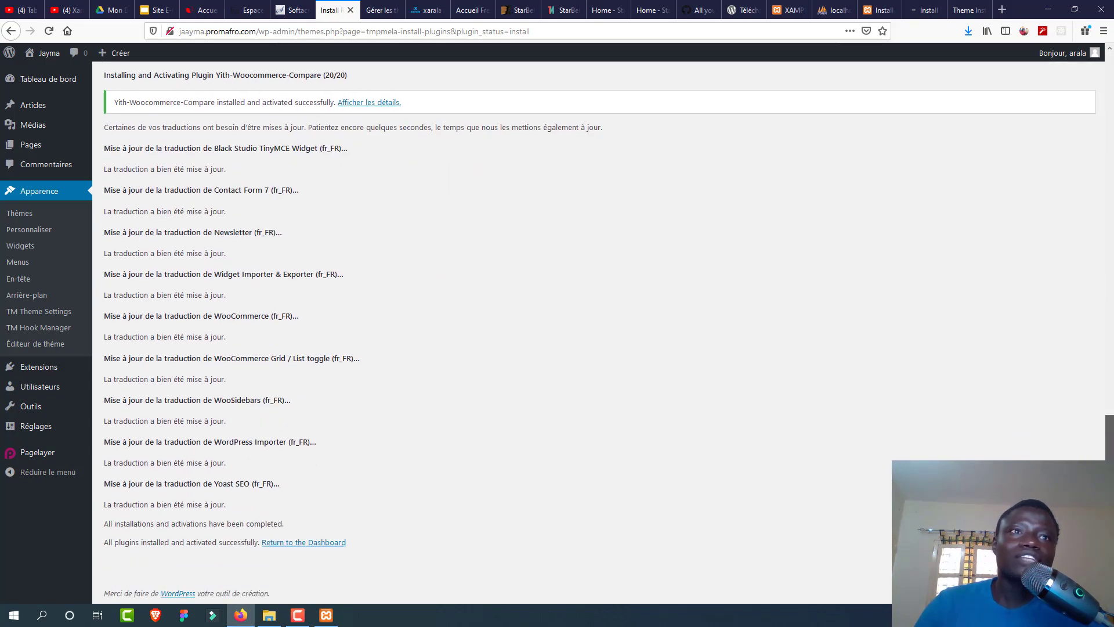
left_click(320, 544)
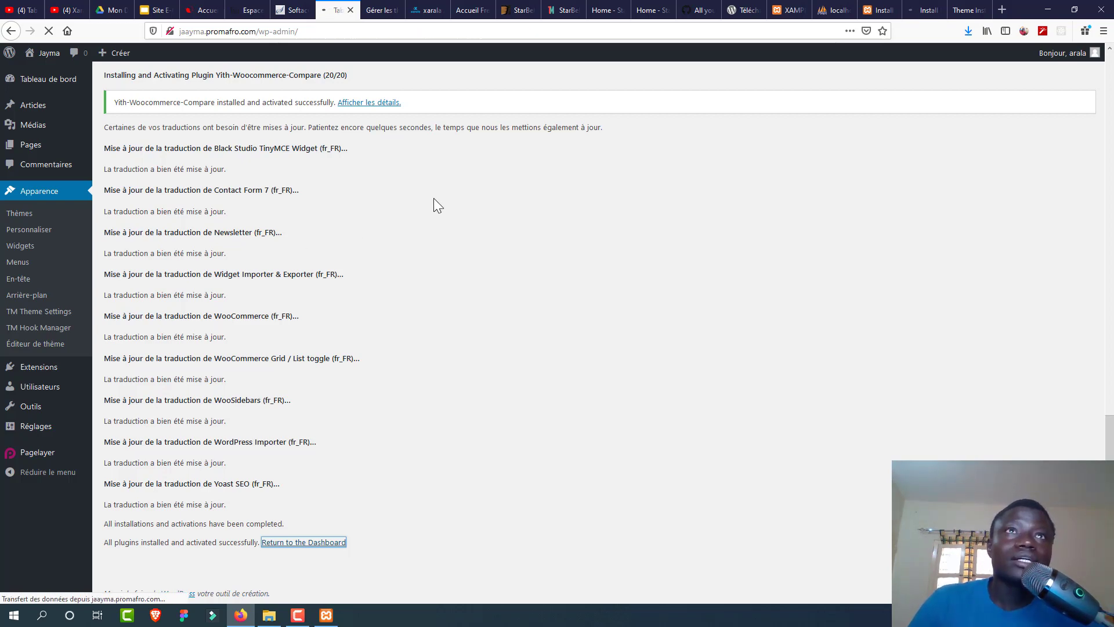
left_click(380, 14)
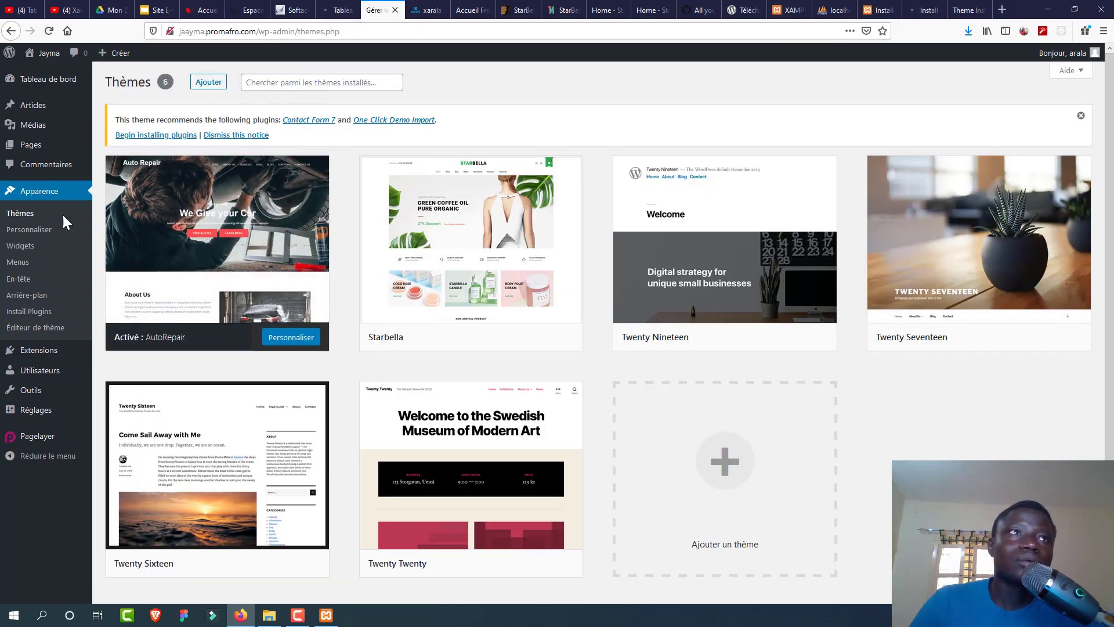
left_click(35, 312)
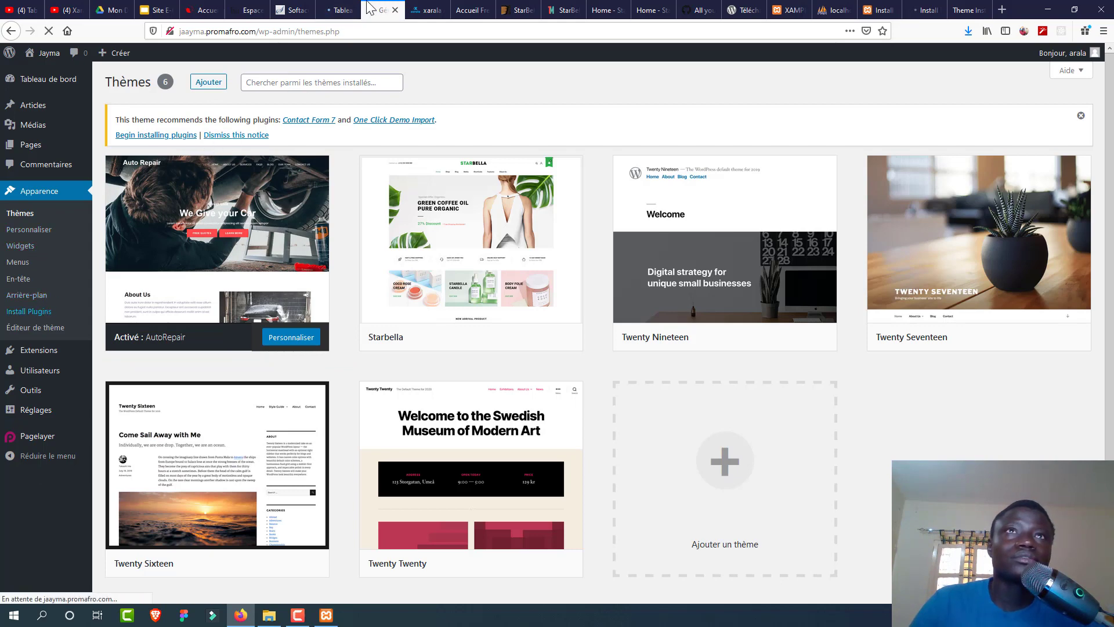
left_click(341, 11)
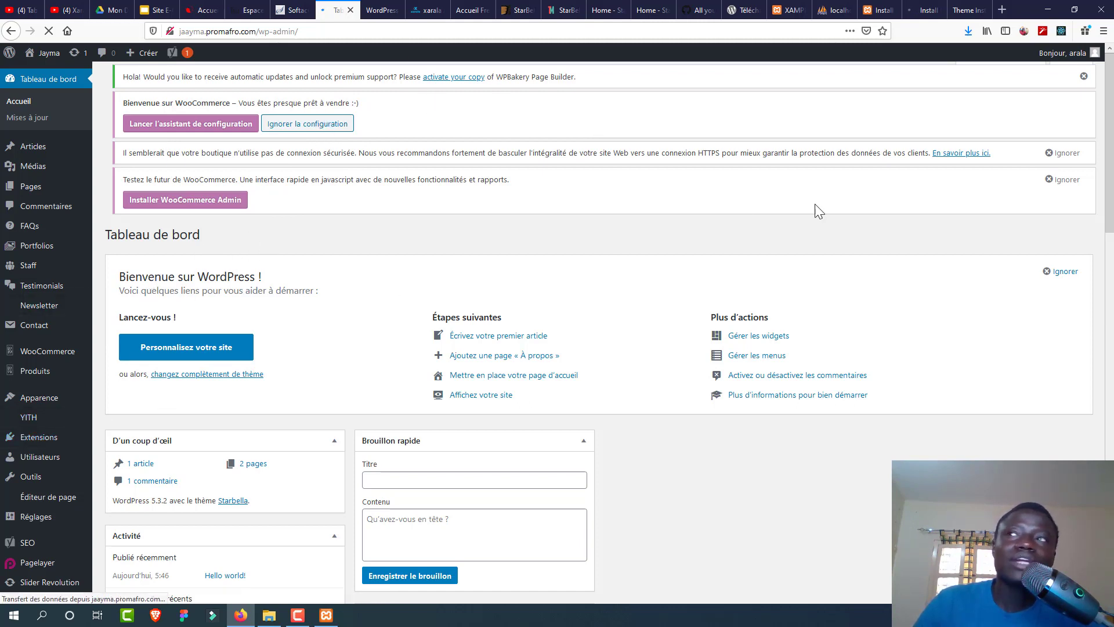
left_click_drag(1110, 128, 504, 142)
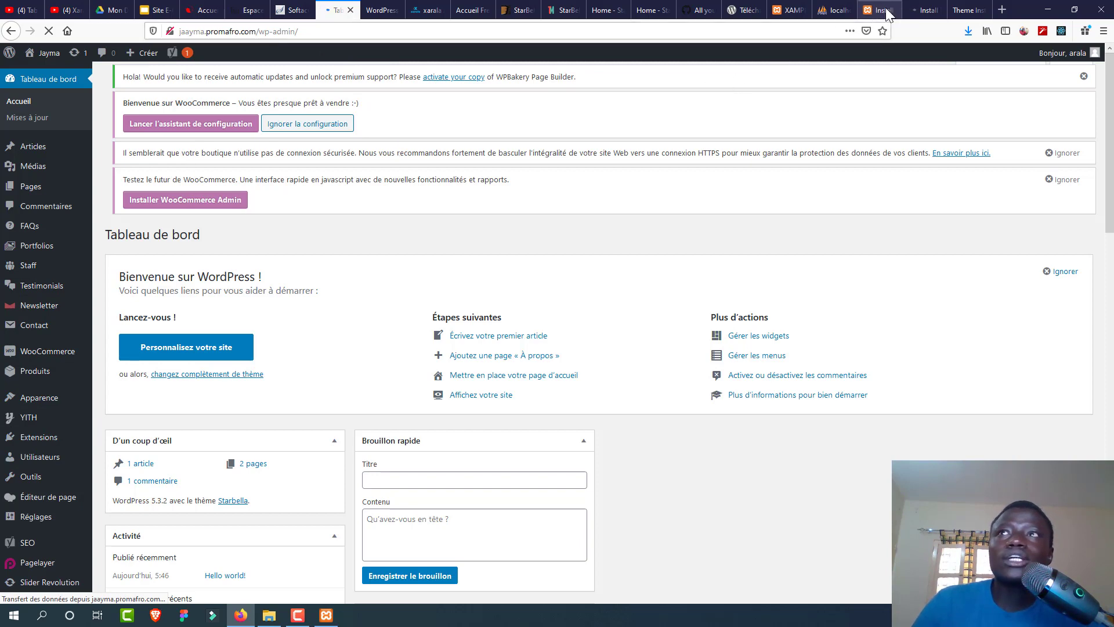
Step: Scroll the Starbella guide to the WooSidebars plugin step, then bring up the live admin dashboard
left_click(924, 10)
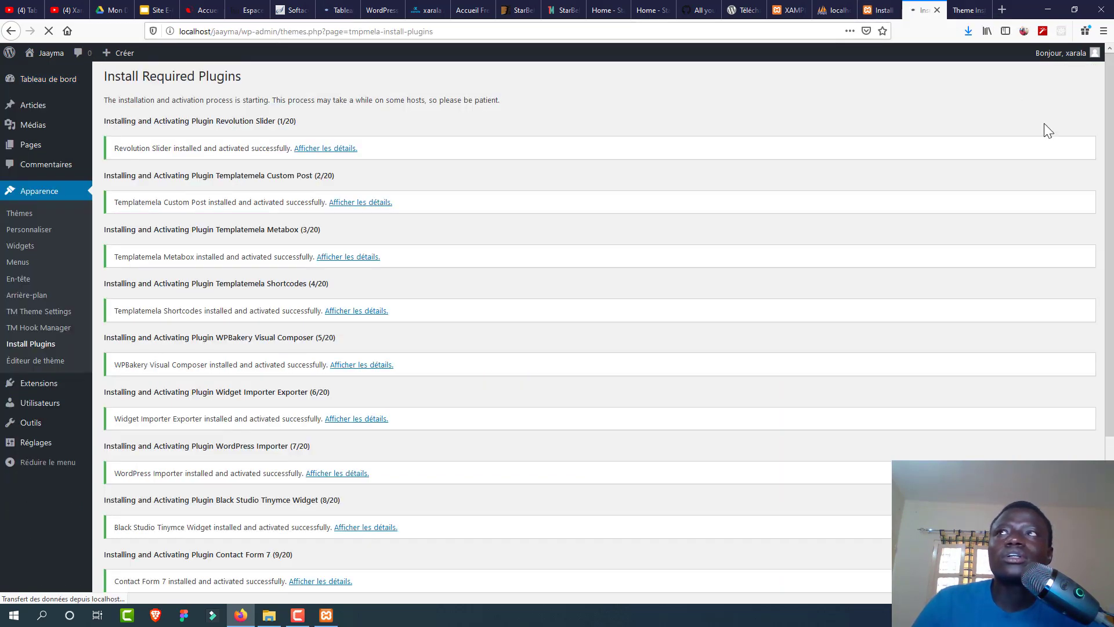
left_click_drag(1109, 316, 1110, 406)
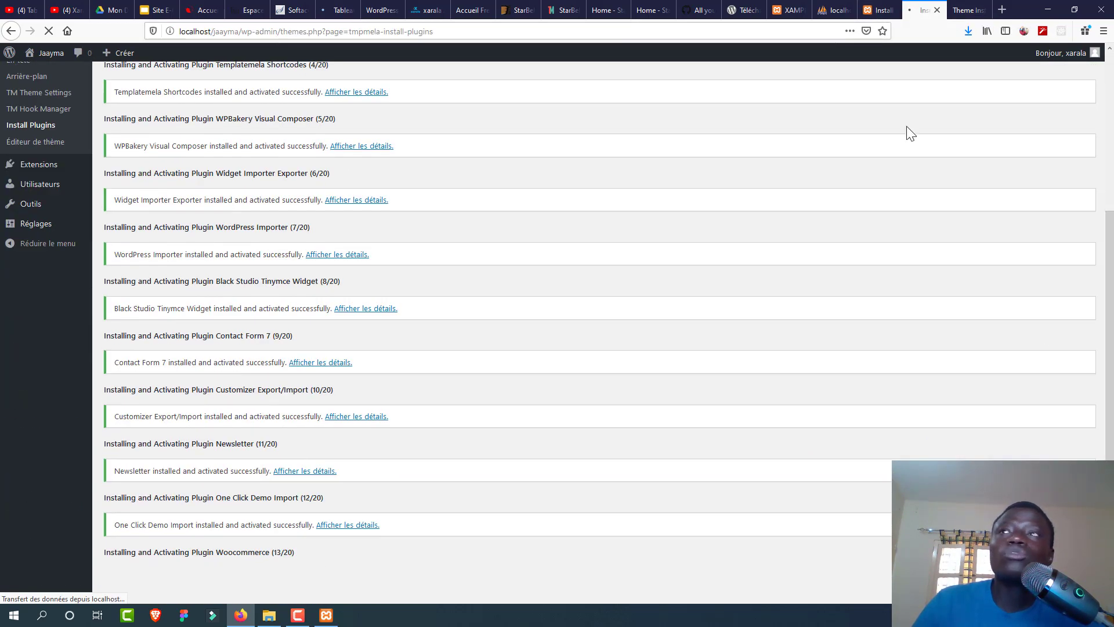
left_click(968, 10)
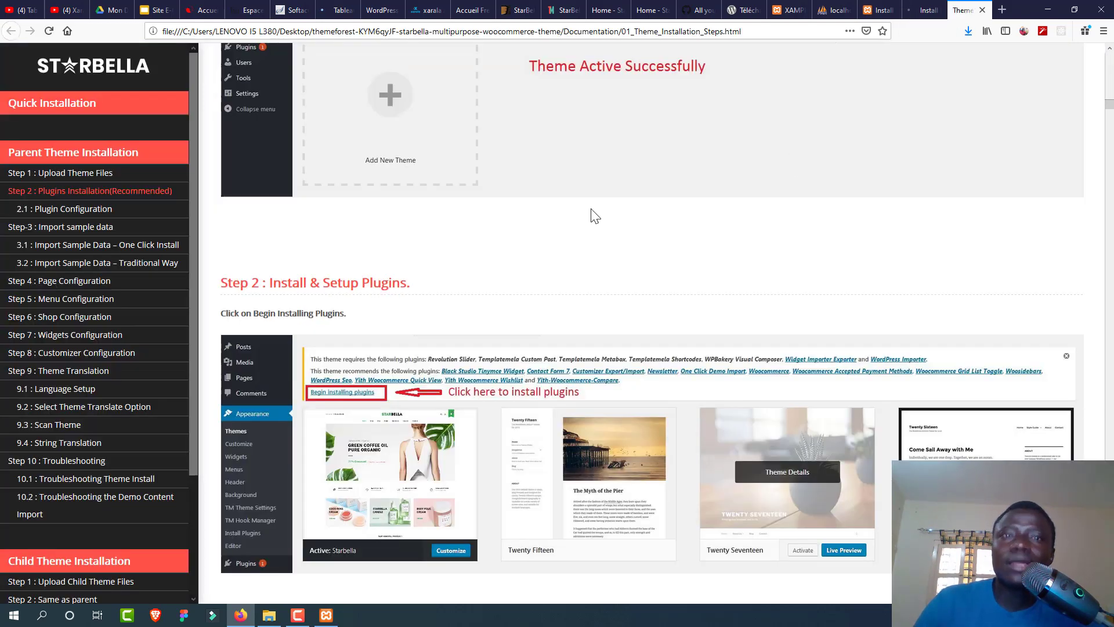
scroll(592, 210, "down", 6)
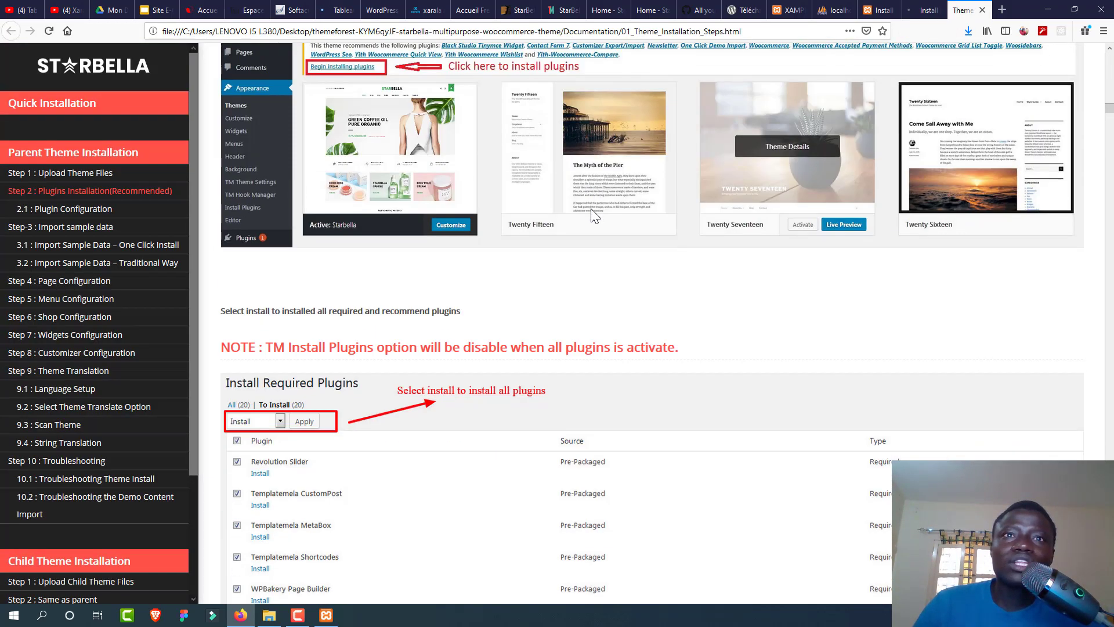
scroll(591, 208, "down", 10)
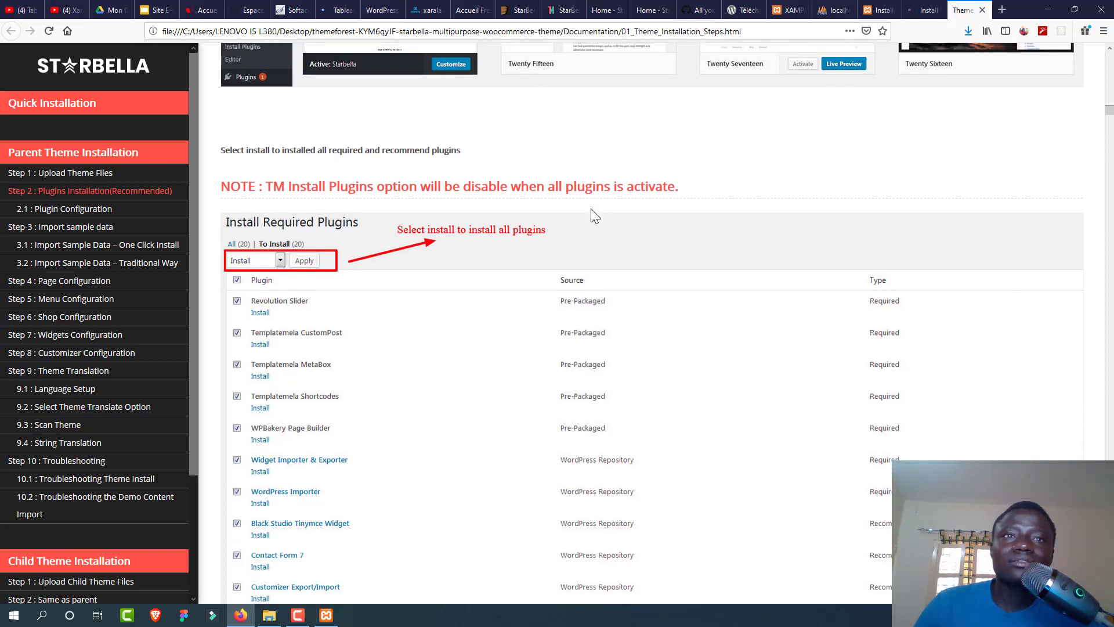
scroll(591, 208, "down", 16)
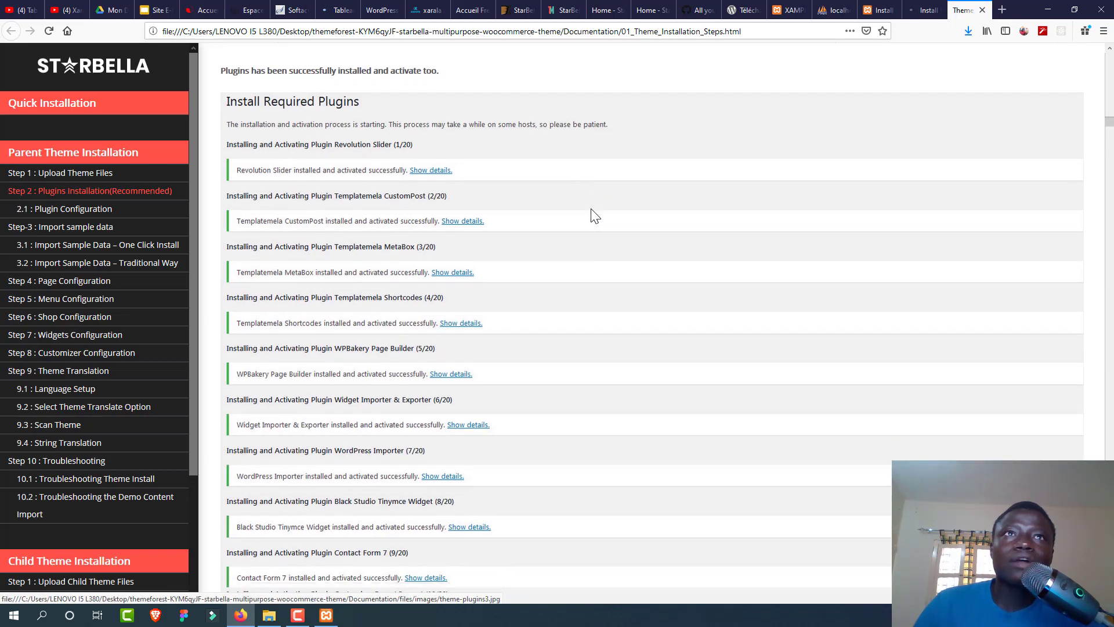
scroll(591, 209, "down", 14)
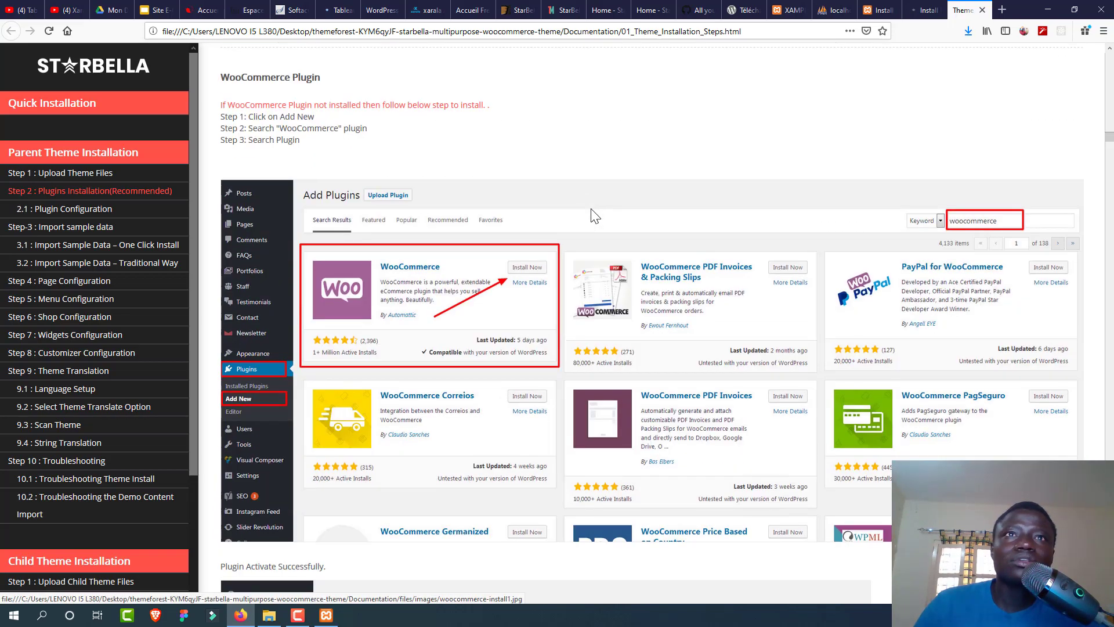
scroll(590, 208, "down", 3)
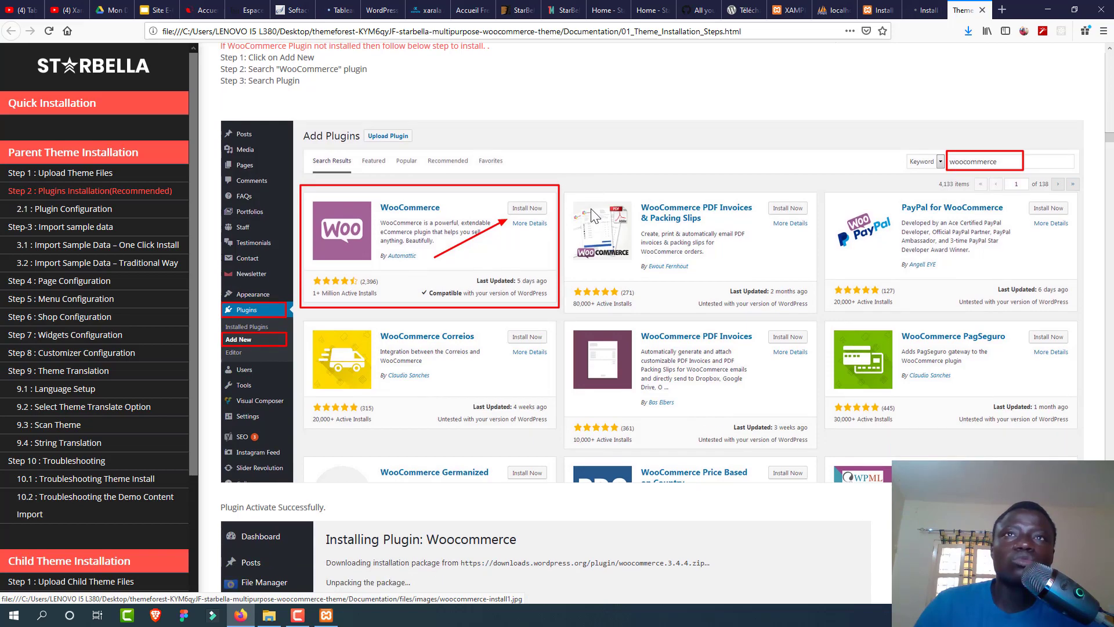
scroll(591, 209, "down", 7)
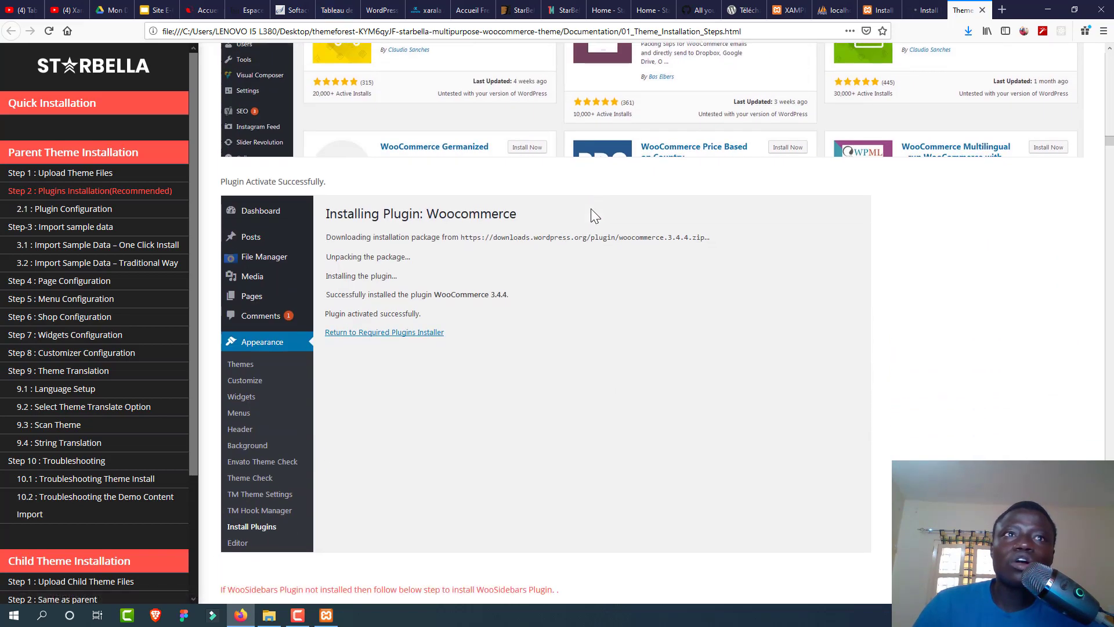
scroll(591, 210, "down", 5)
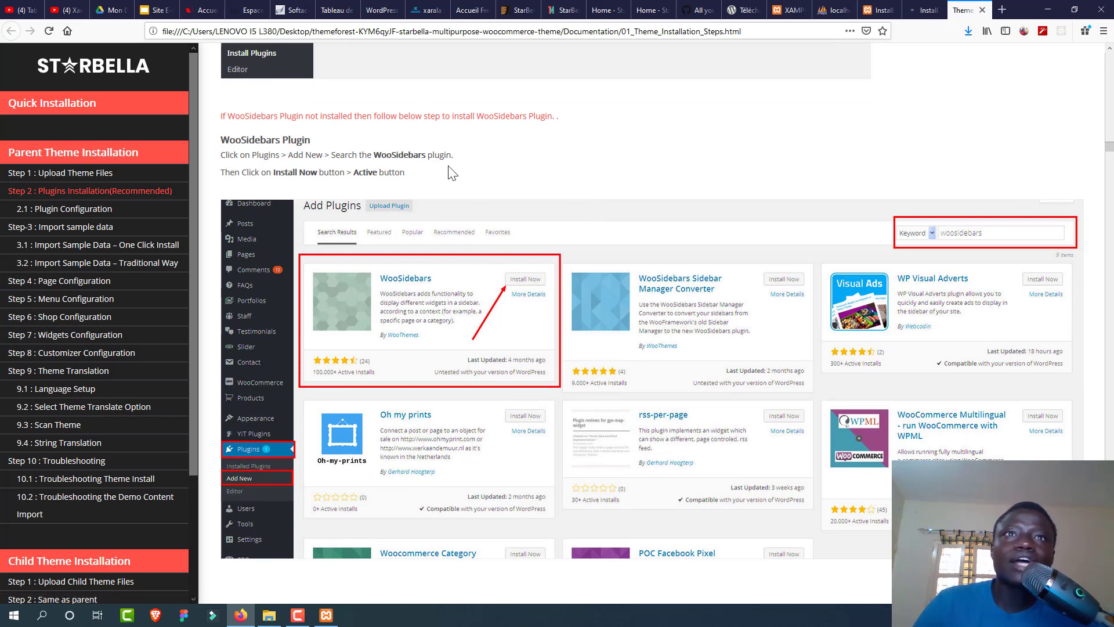
left_click(333, 12)
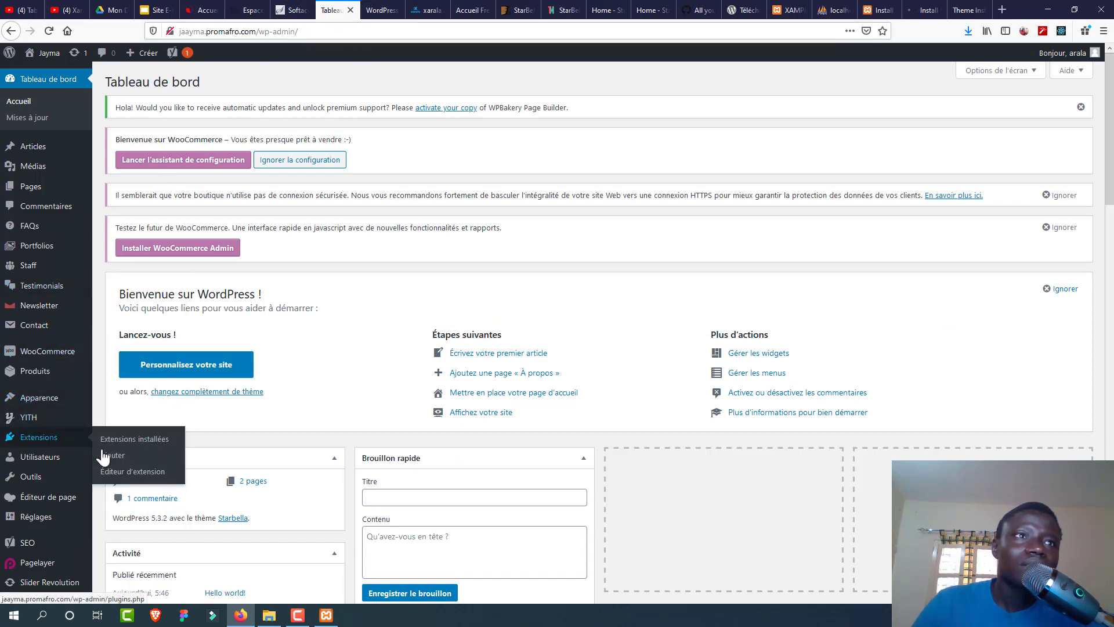
Step: Search Add Plugins for 'woosidebar', confirm WooSidebars is active, and reopen the guide
left_click(111, 458)
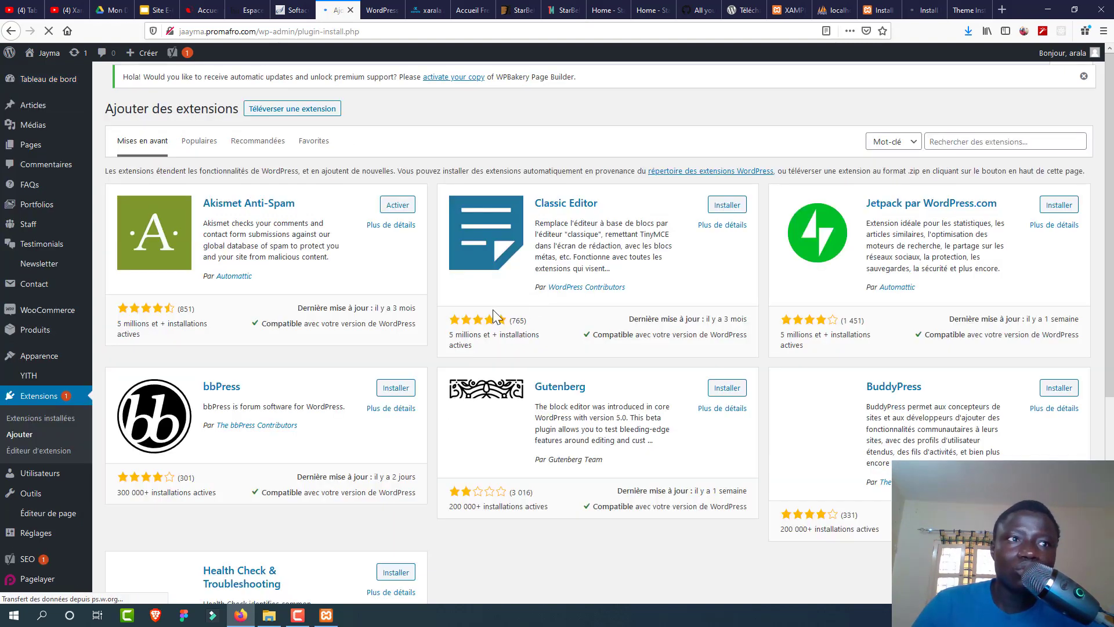
left_click(947, 145)
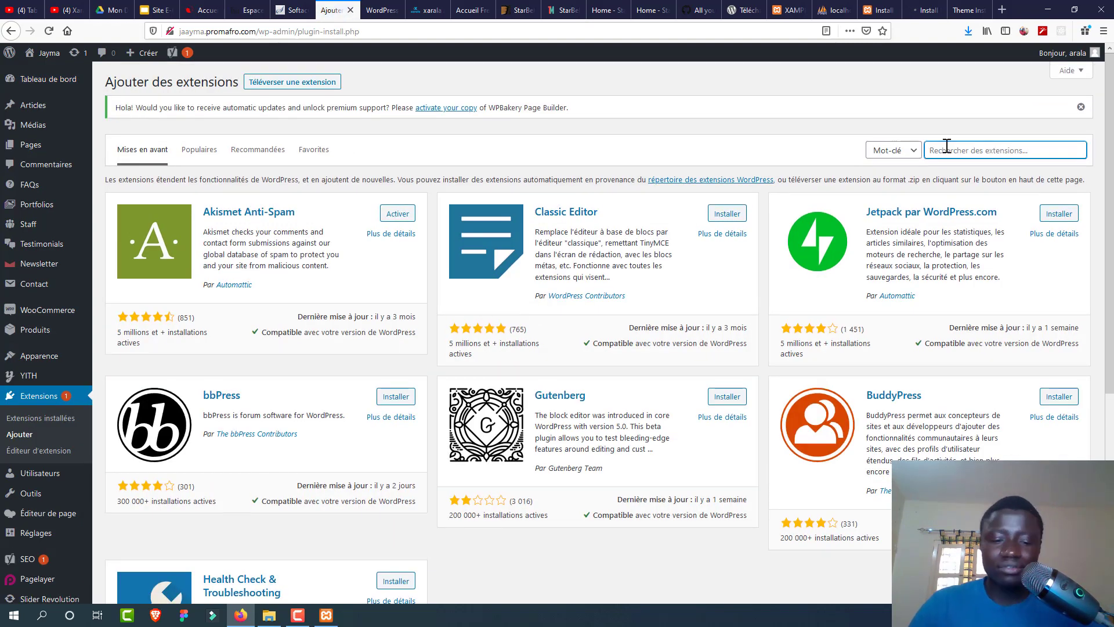
type("wo")
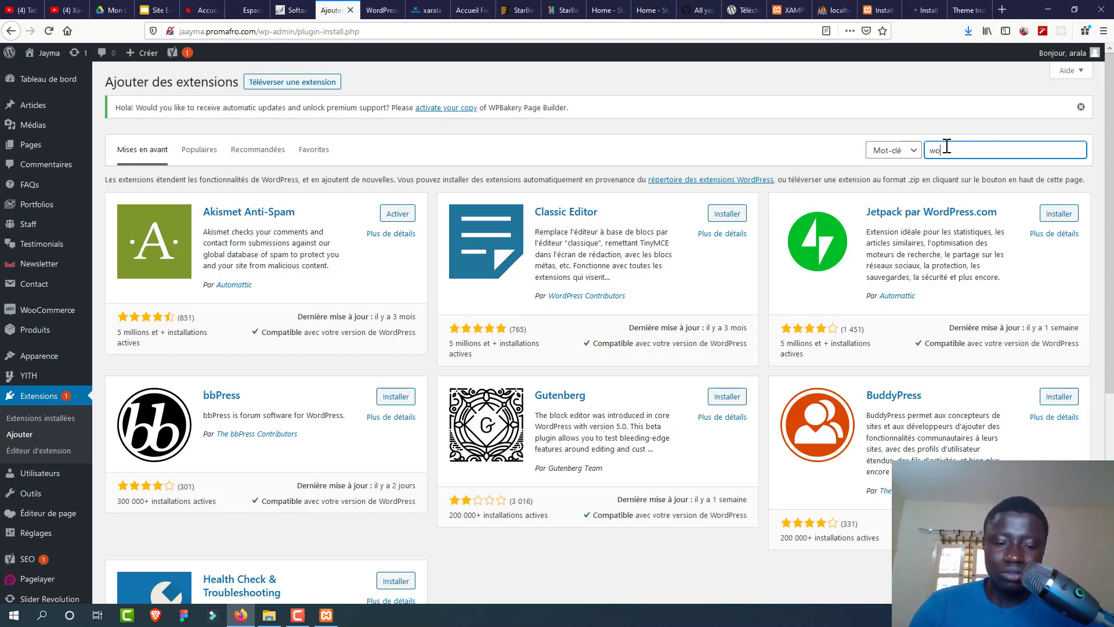
type("osideba")
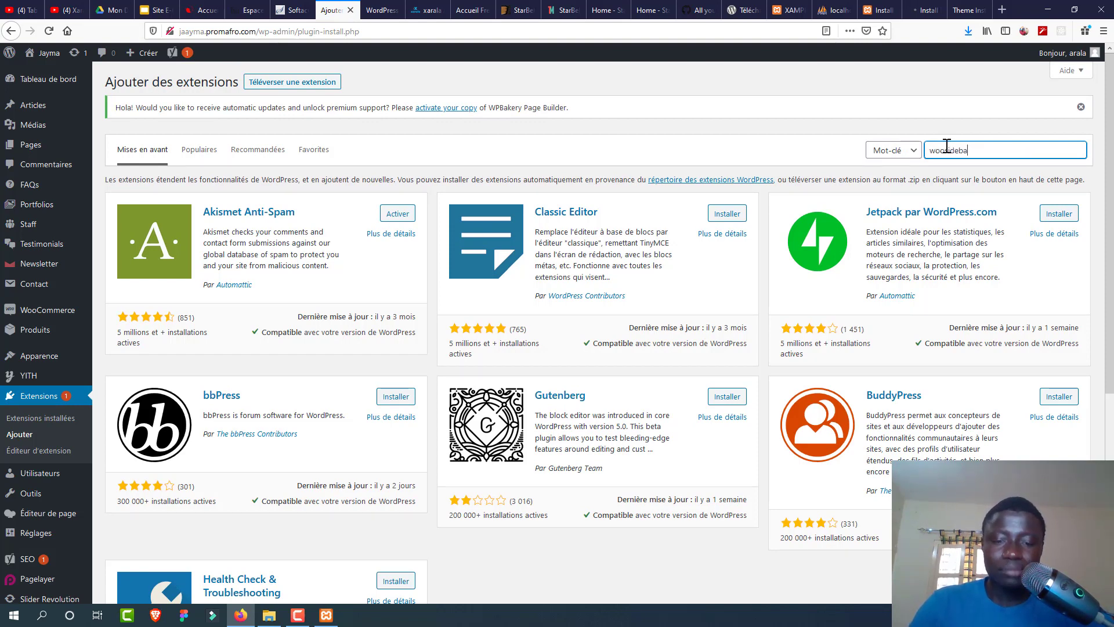
type("r")
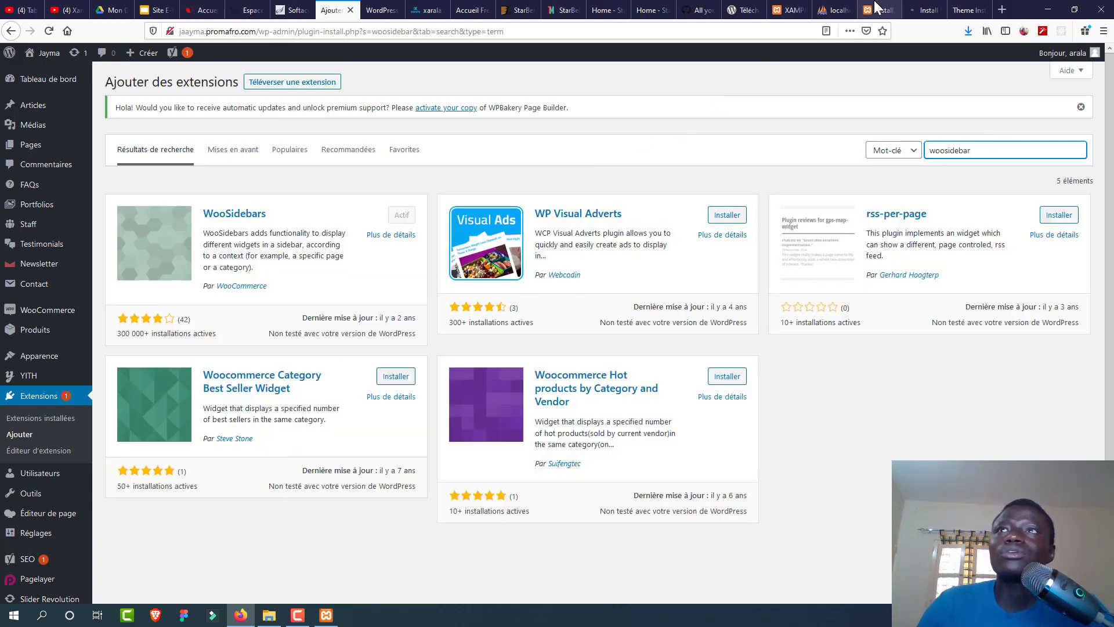
left_click(952, 9)
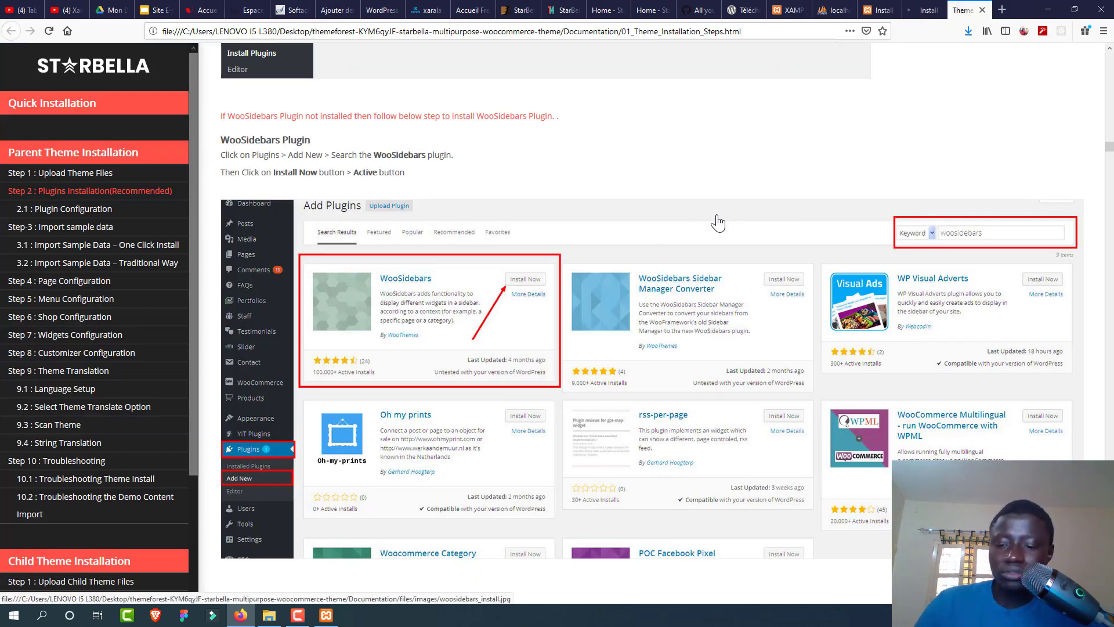
Step: Scroll the guide to the import step, then open Outils > Importer on the live site
scroll(716, 218, "down", 5)
scroll(718, 222, "down", 8)
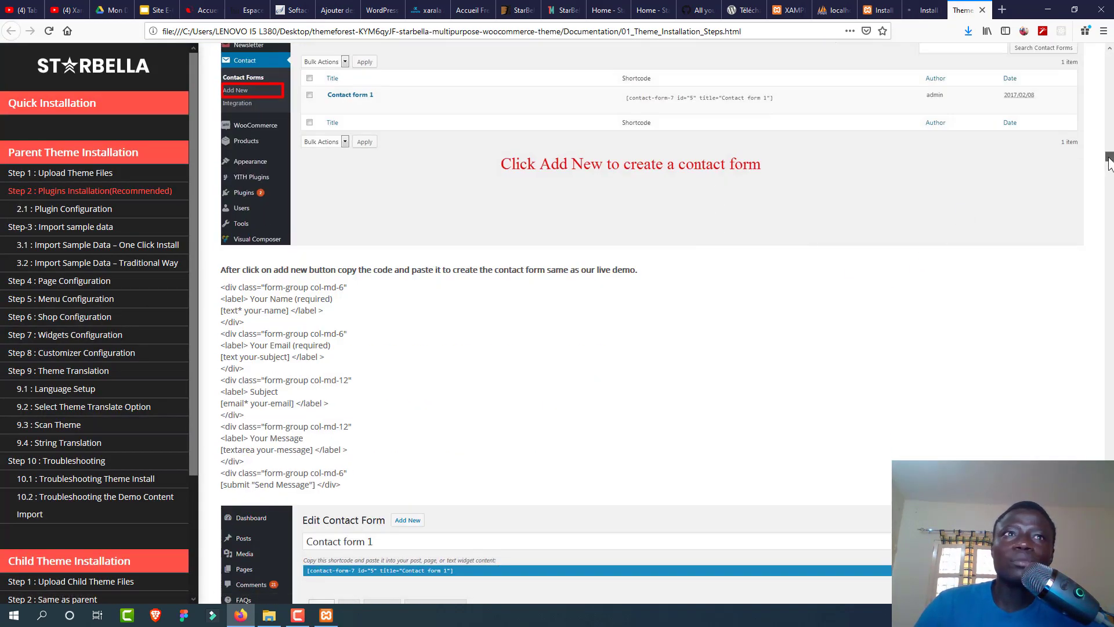
left_click_drag(1109, 164, 1102, 195)
scroll(1109, 212, "down", 3)
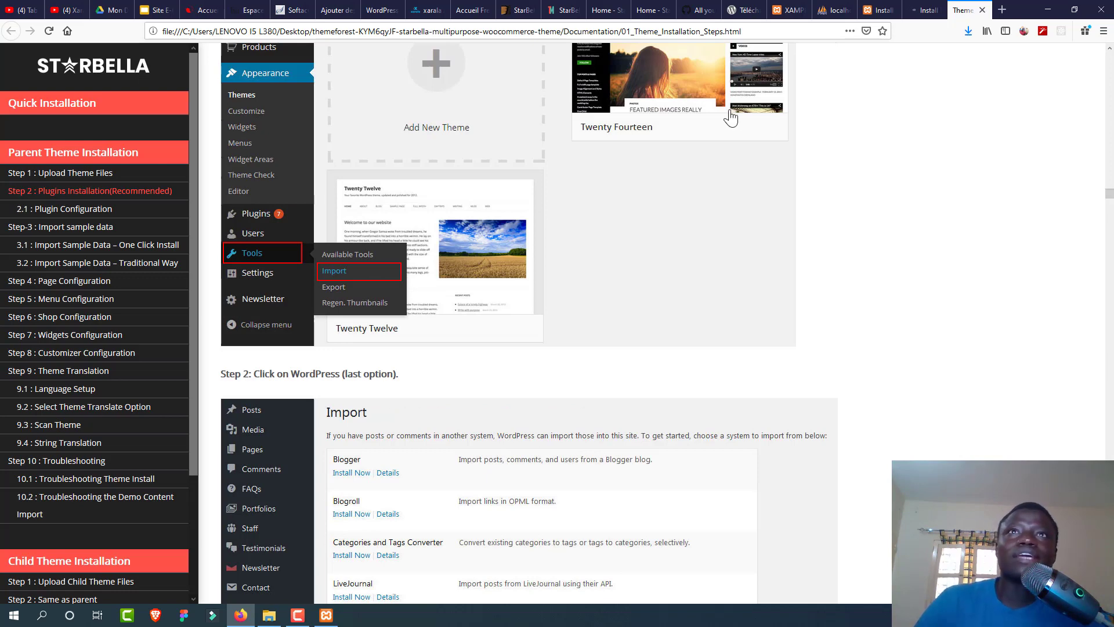
left_click(329, 16)
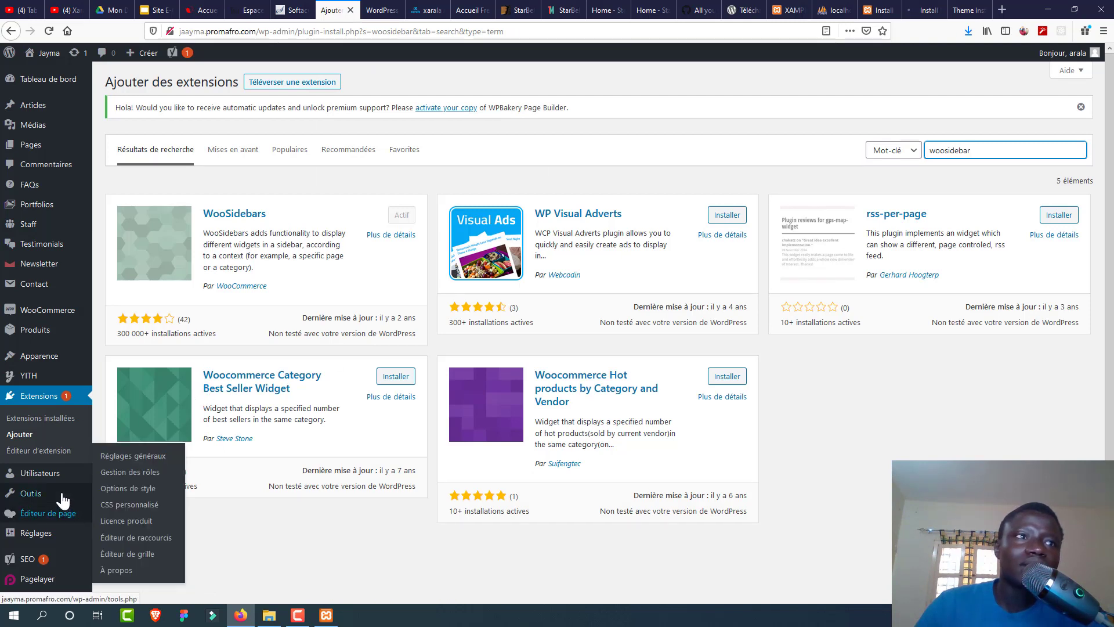
mouse_move(62, 499)
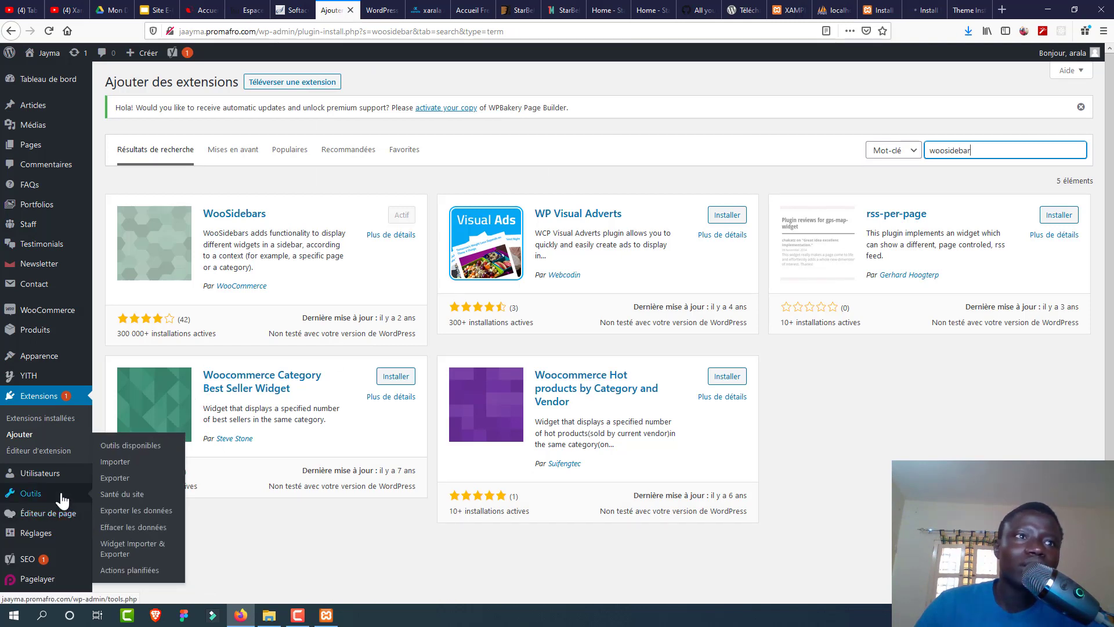
left_click(117, 468)
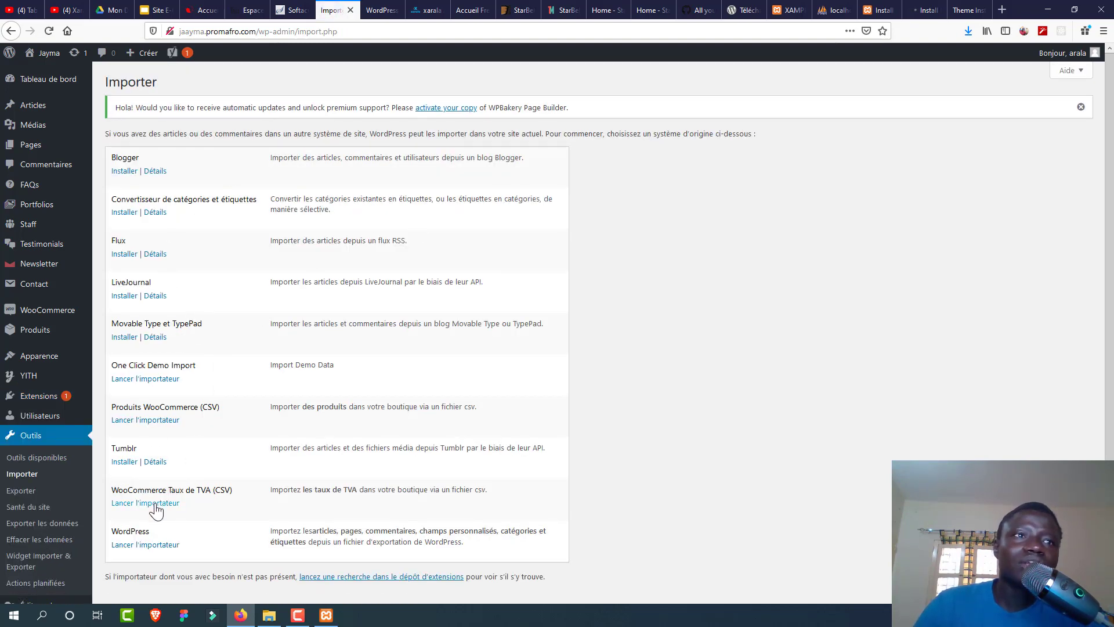
Step: Launch the WordPress importer and scroll the guide to Step 4 on uploading starbella.wordpress.xml
left_click(143, 546)
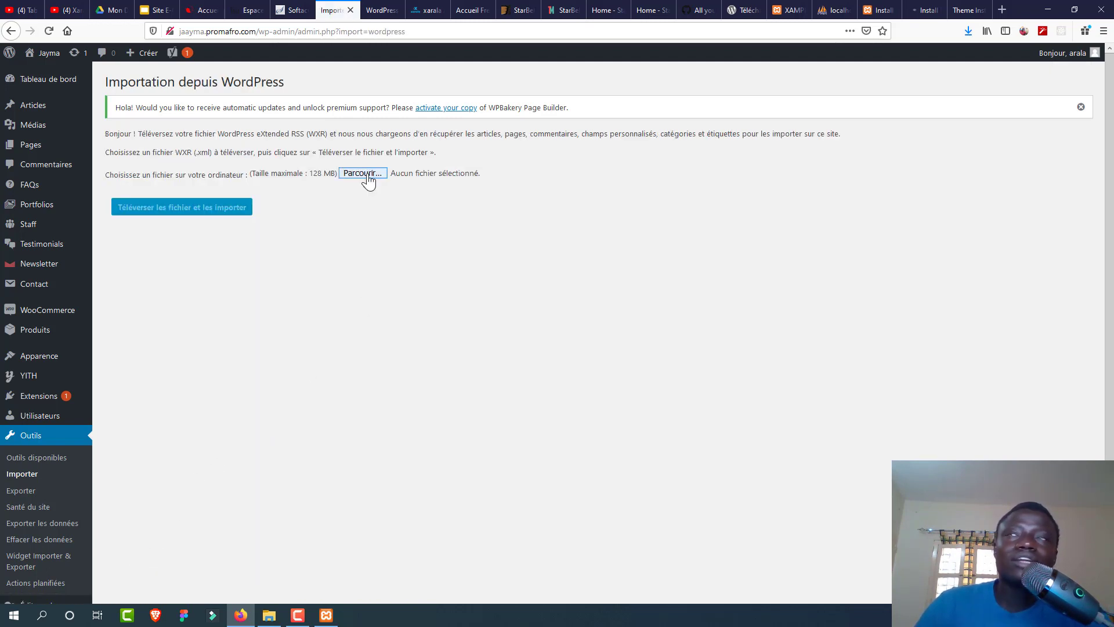
left_click(961, 11)
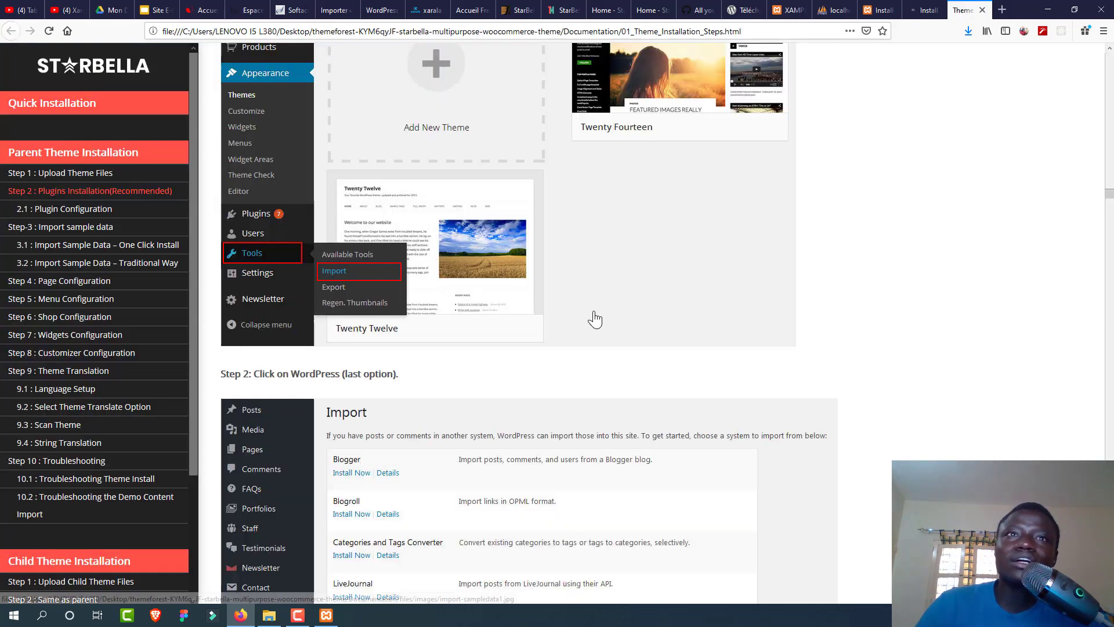
scroll(486, 348, "down", 2)
scroll(485, 349, "down", 5)
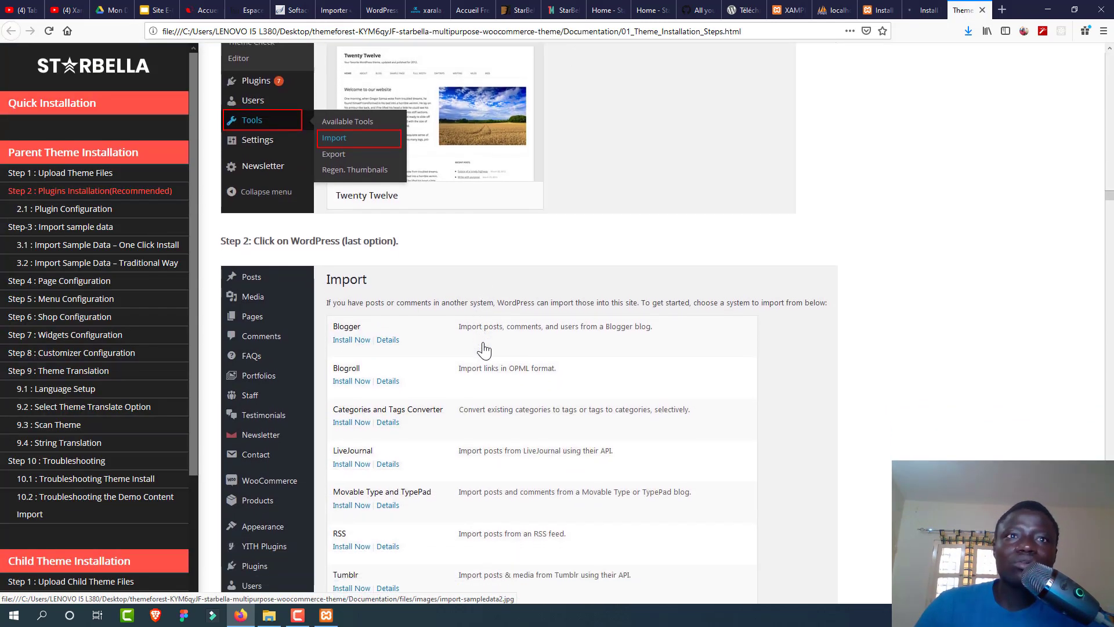
scroll(485, 349, "down", 6)
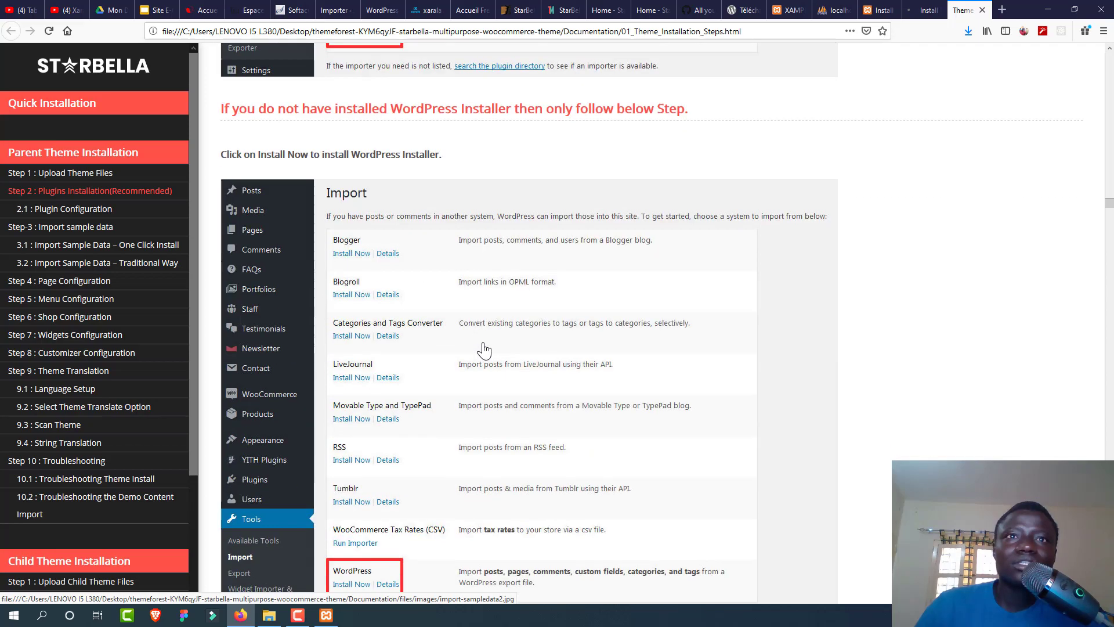
scroll(484, 350, "down", 20)
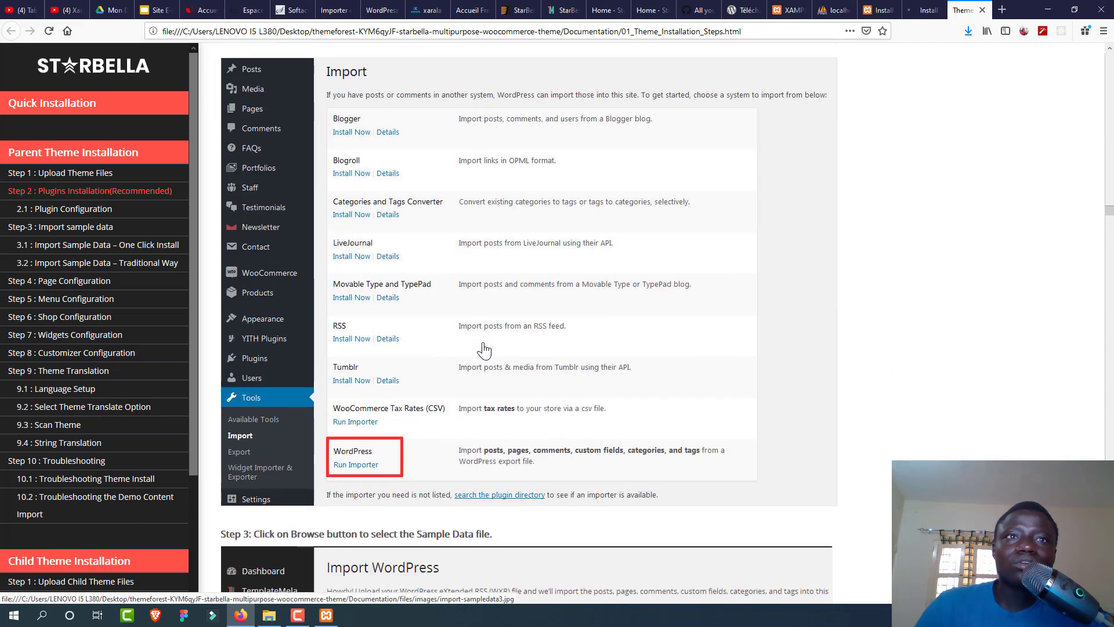
scroll(484, 350, "down", 8)
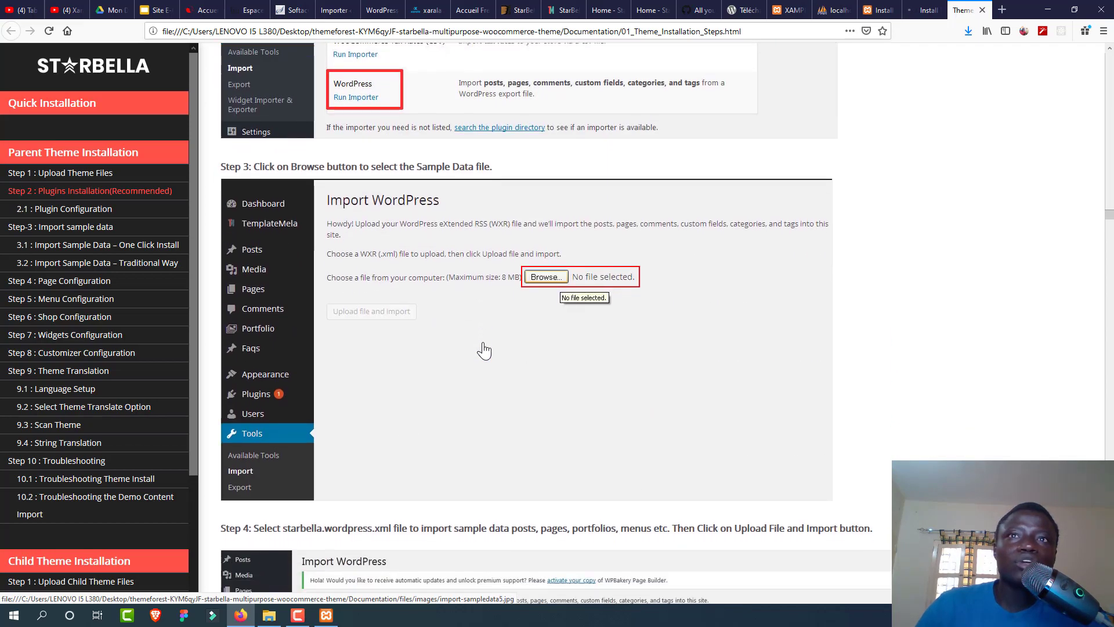
scroll(484, 350, "down", 1)
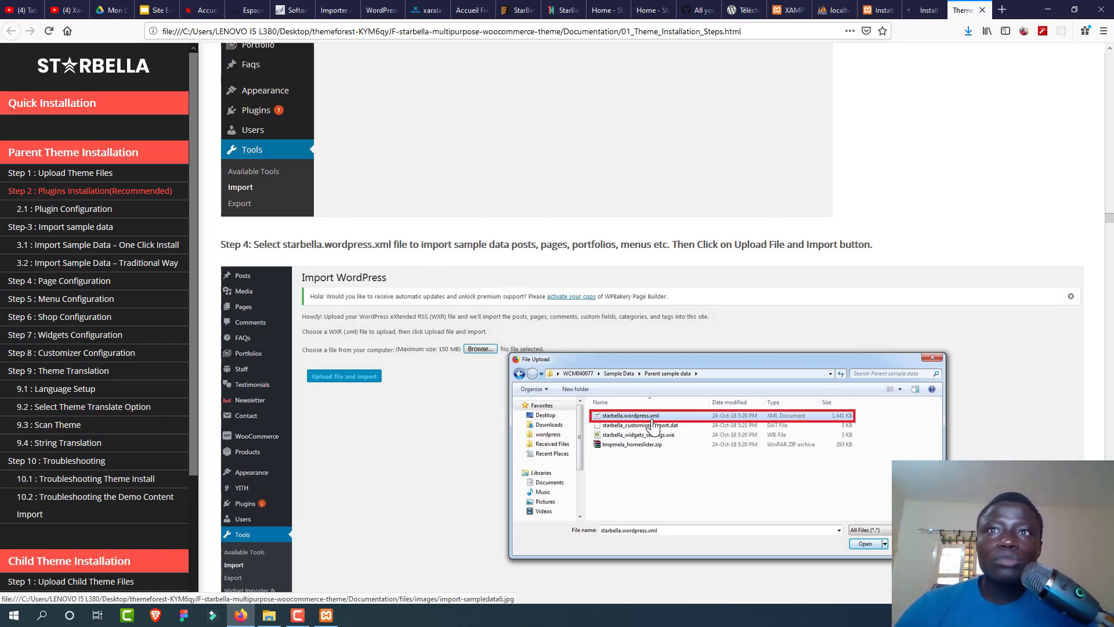
Step: Upload starbella.wordpress.xml from Sample Data > 01_Parent Sample Data and start the import
left_click(332, 15)
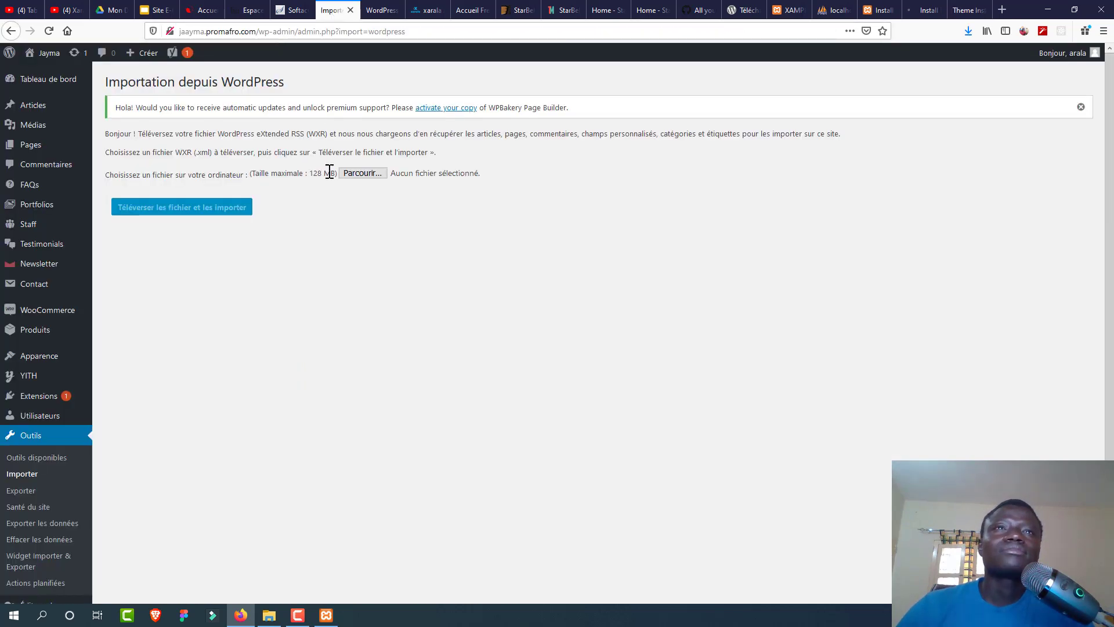
left_click(359, 174)
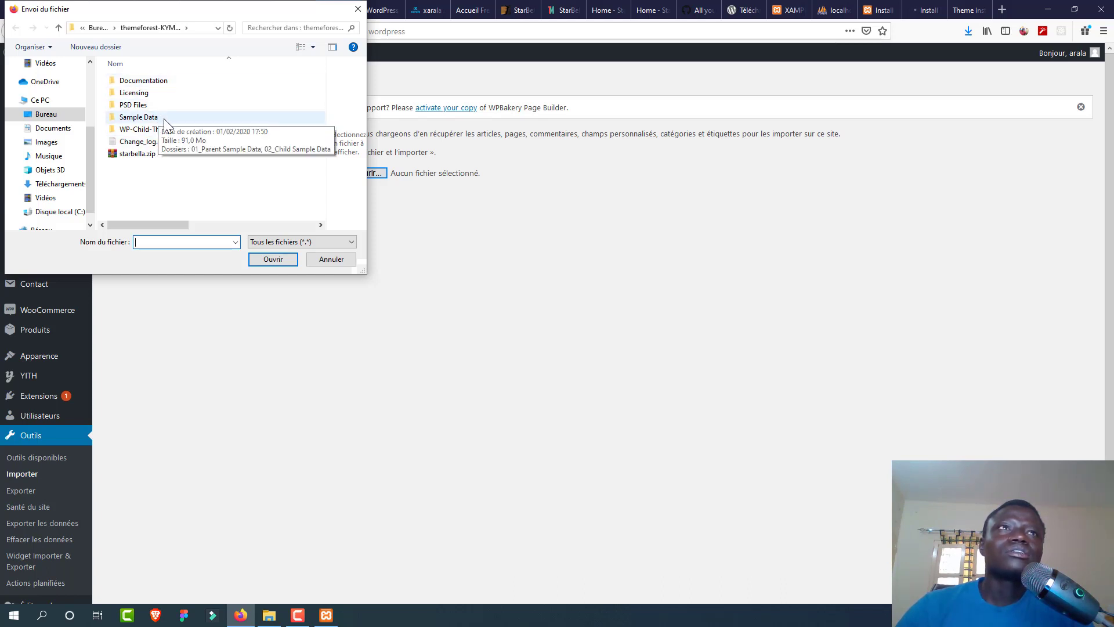
double_click(164, 119)
double_click(204, 80)
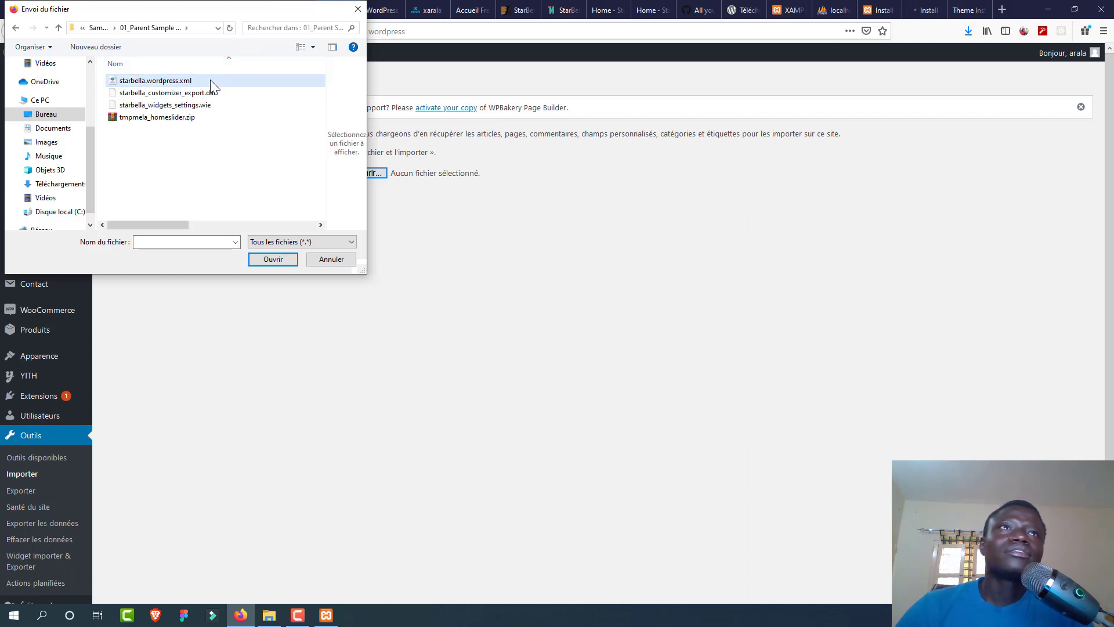
left_click(212, 85)
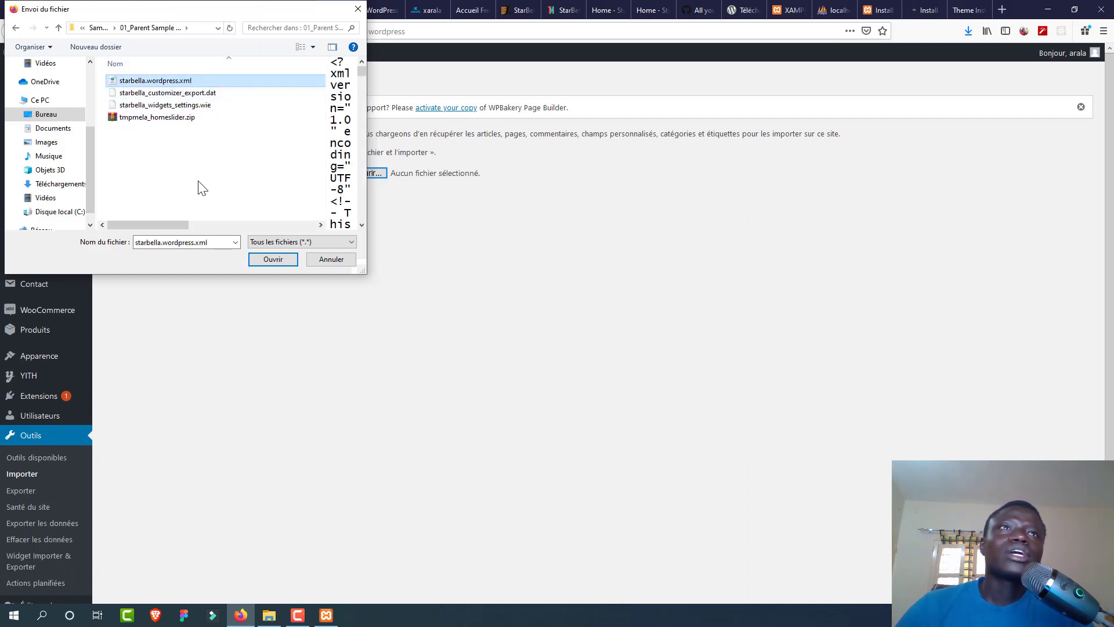
left_click(272, 259)
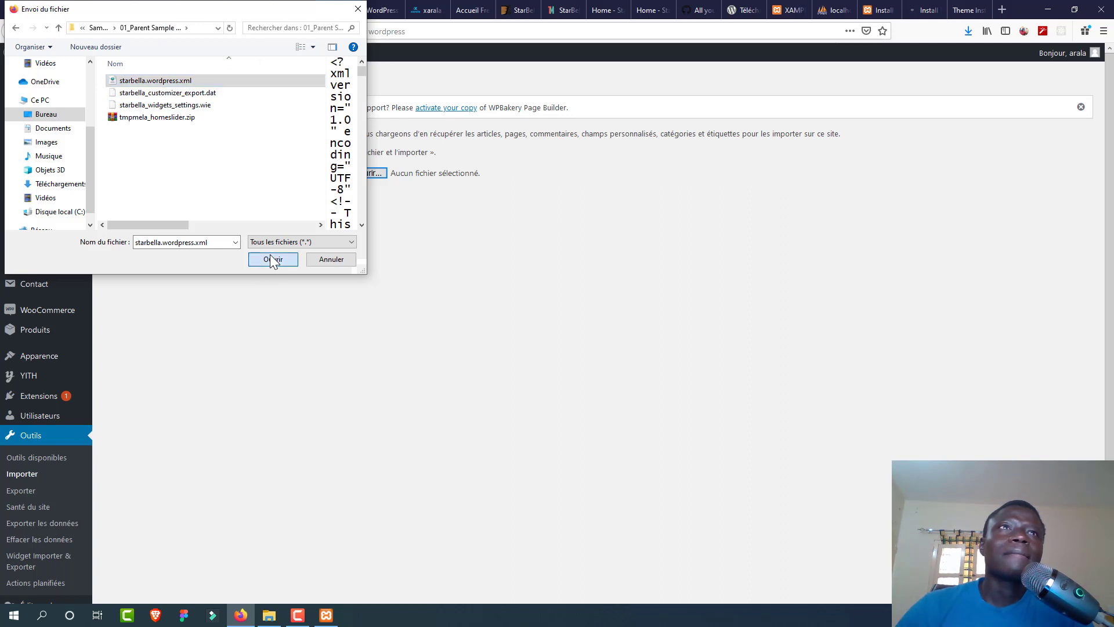
left_click(198, 208)
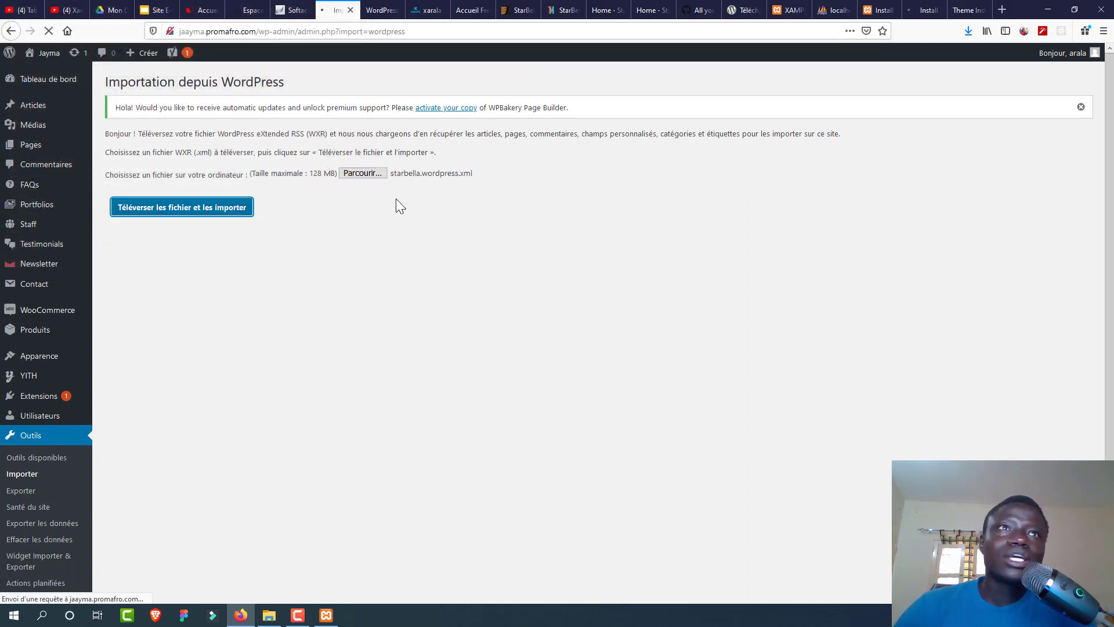
Step: Review the plugin install results, then go back to the importer's Assign Authors page
left_click(913, 11)
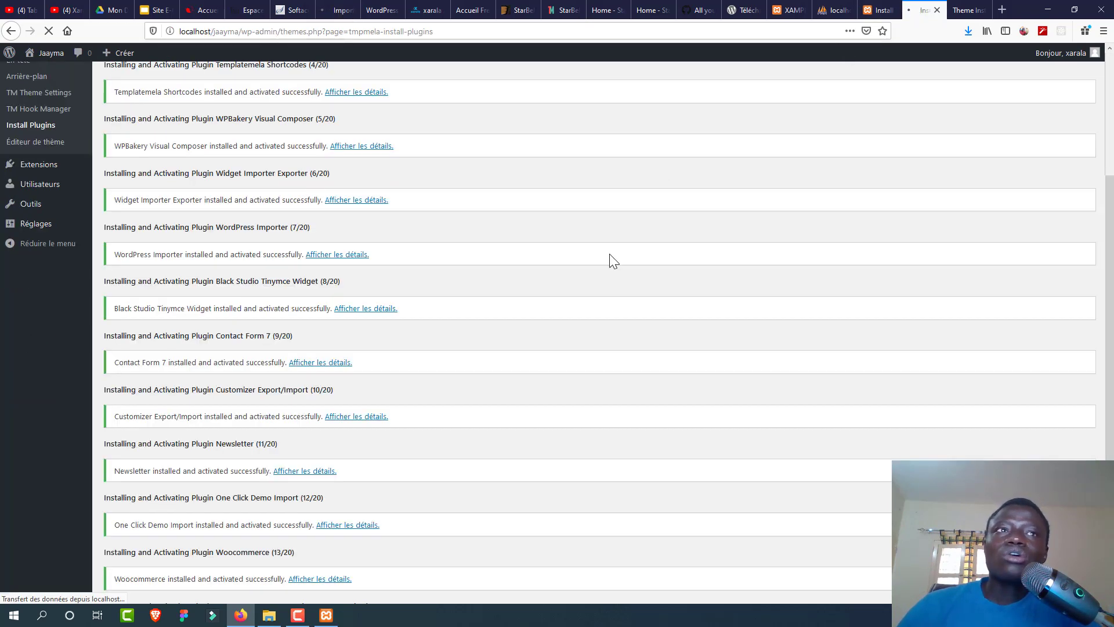
scroll(555, 295, "down", 3)
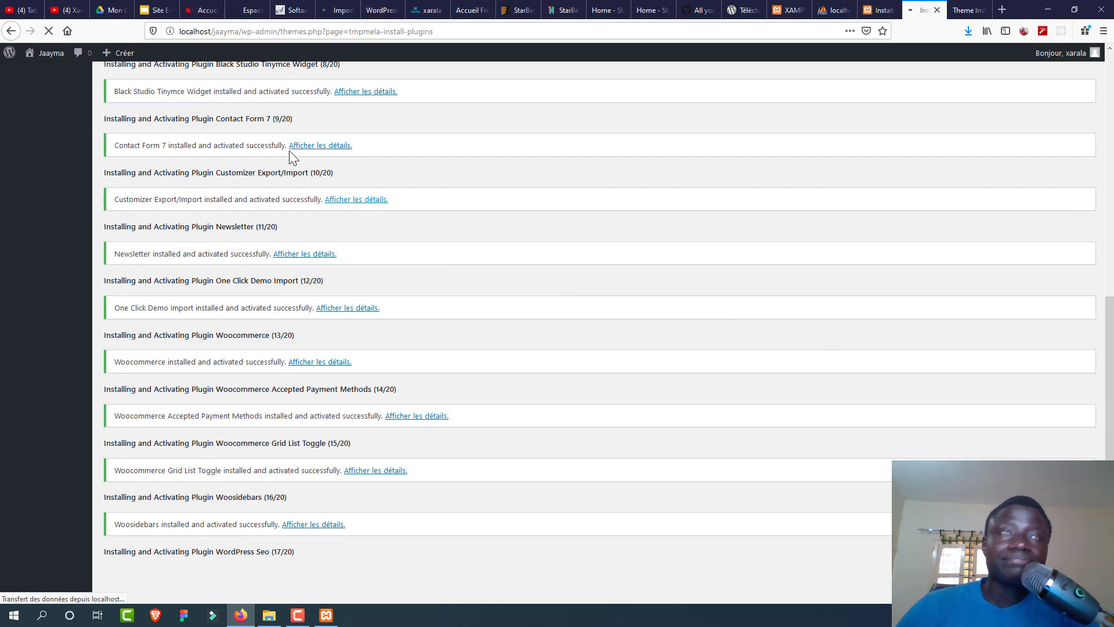
left_click(336, 12)
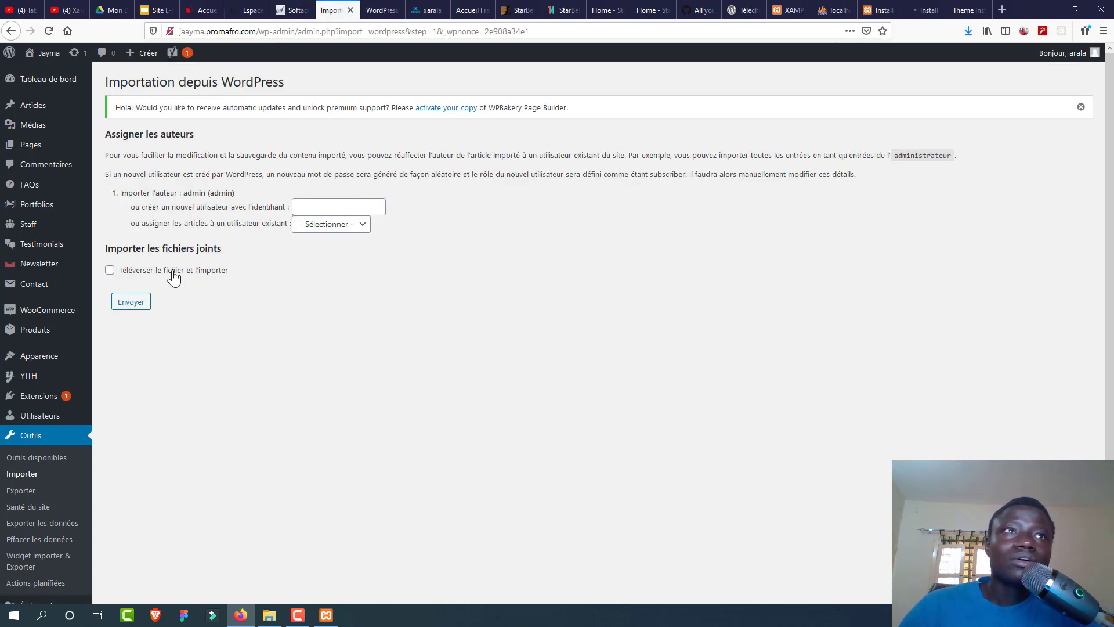
Step: Assign imported posts to the existing user, include attachments, submit, and view the Starbella guide
left_click(356, 225)
left_click(342, 257)
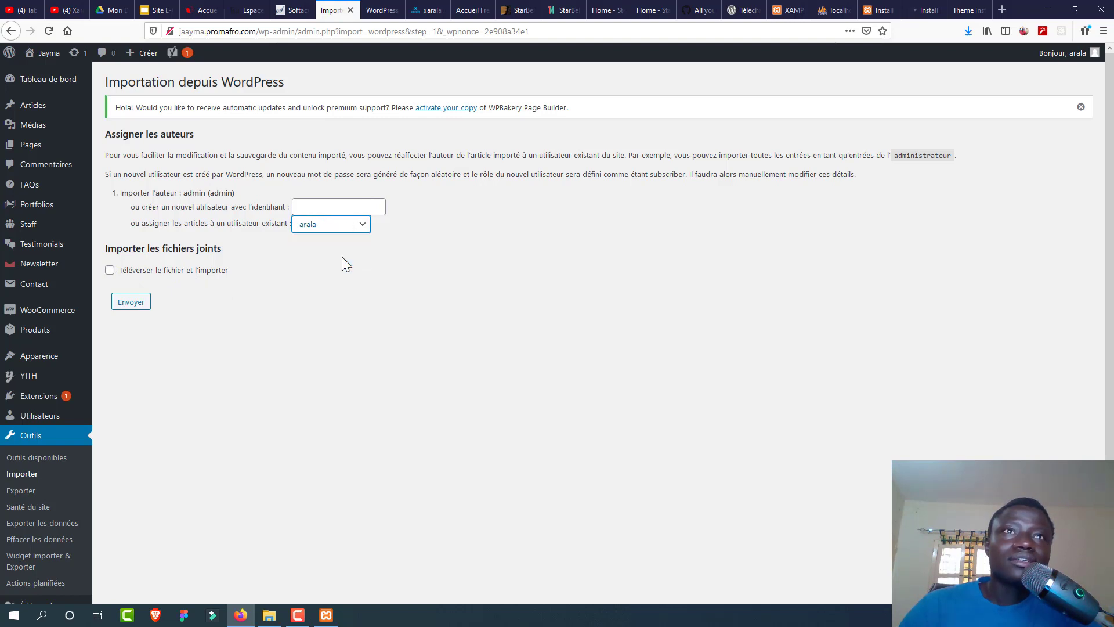
left_click(127, 274)
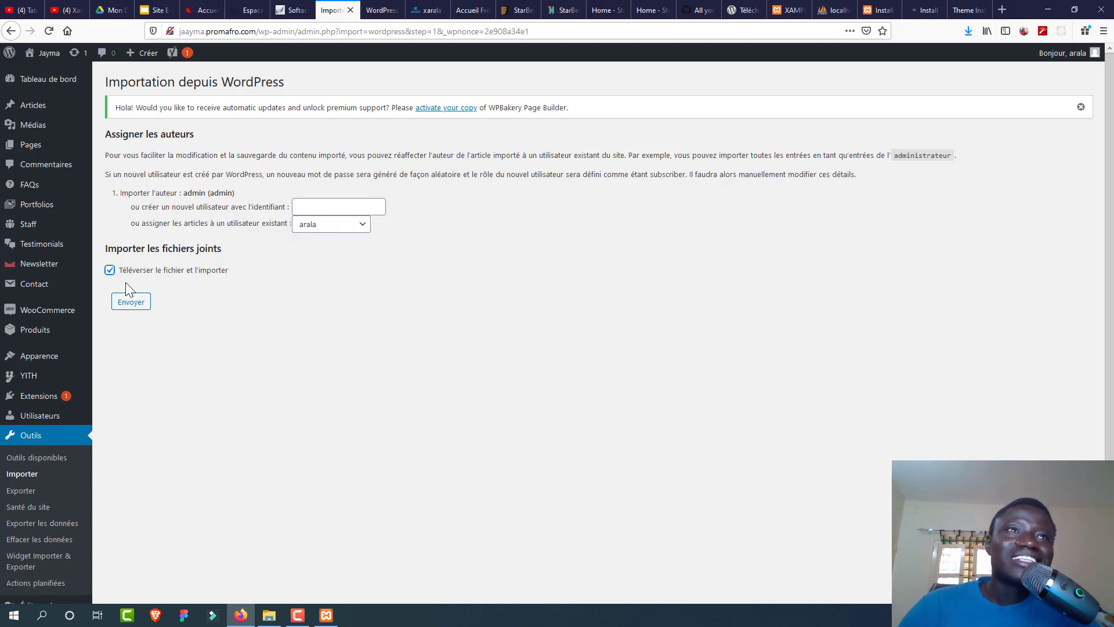
left_click(132, 303)
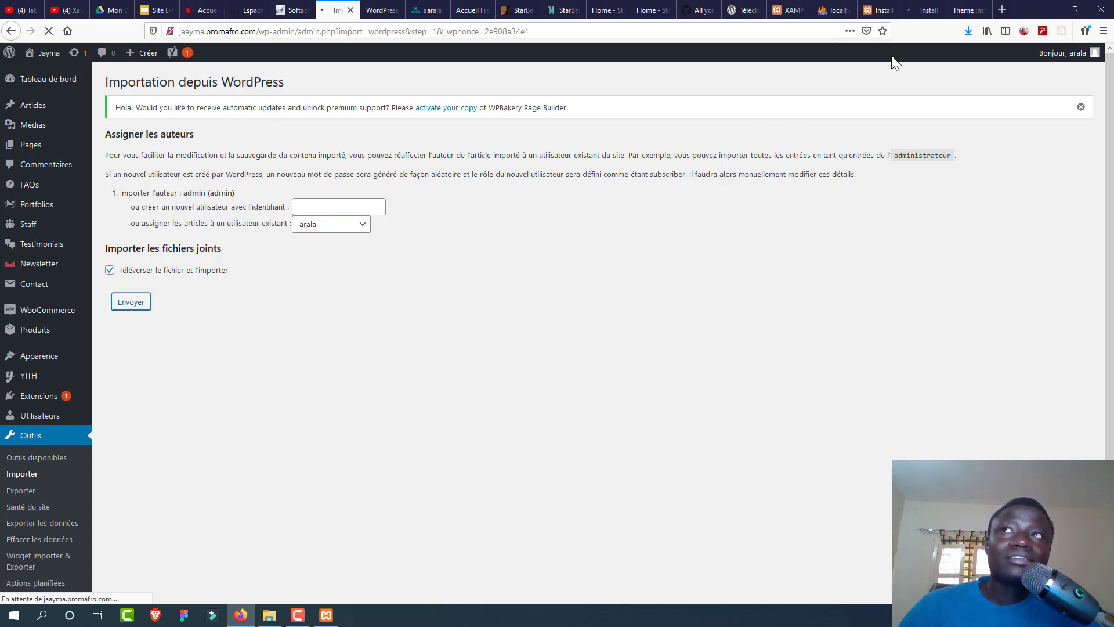
left_click(962, 12)
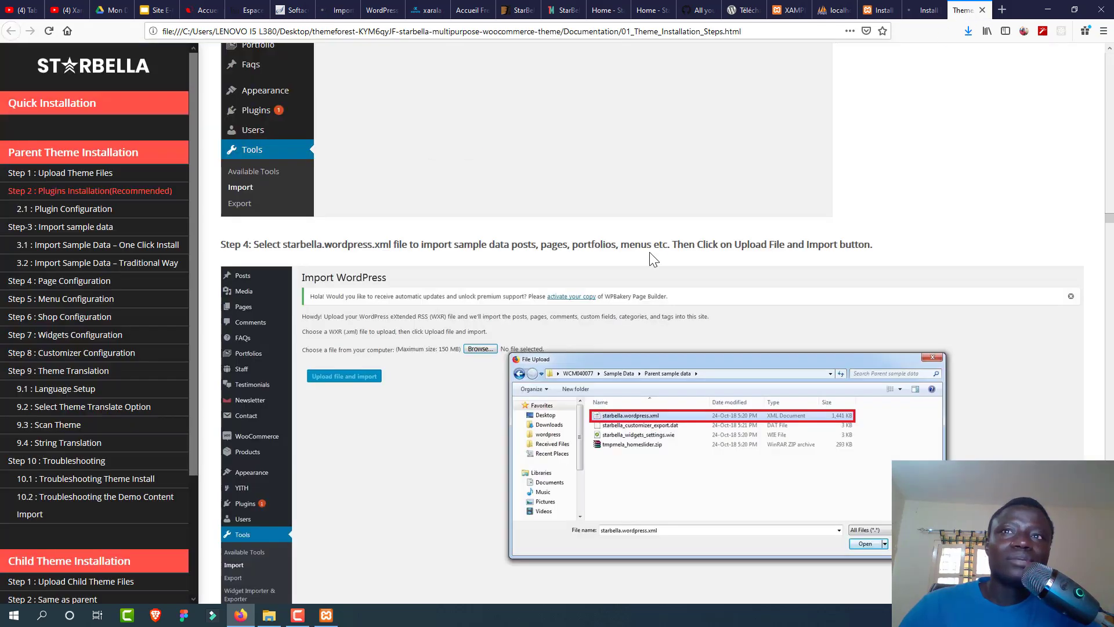
Step: Read the guide's Steps 5–6, then return to the still-processing import page
scroll(651, 254, "down", 6)
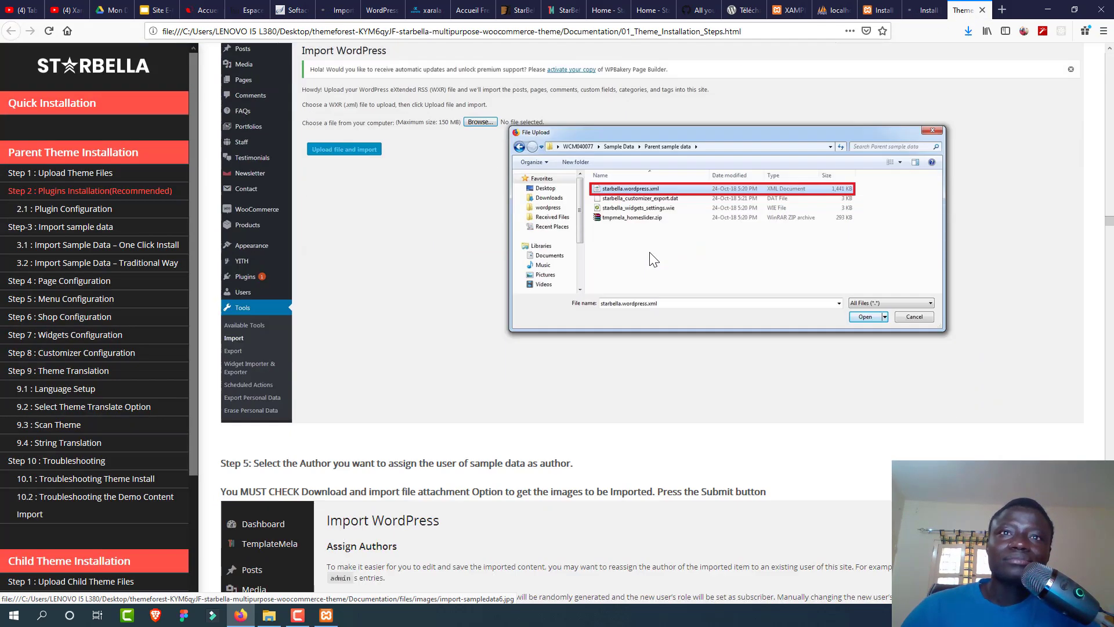
scroll(649, 251, "down", 3)
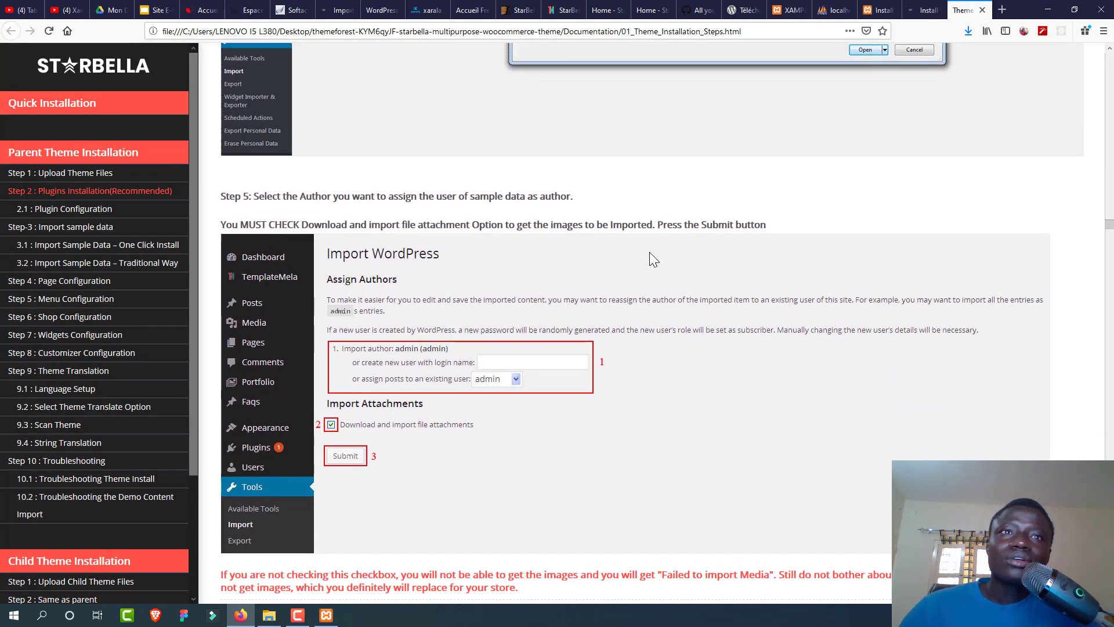
scroll(649, 252, "down", 4)
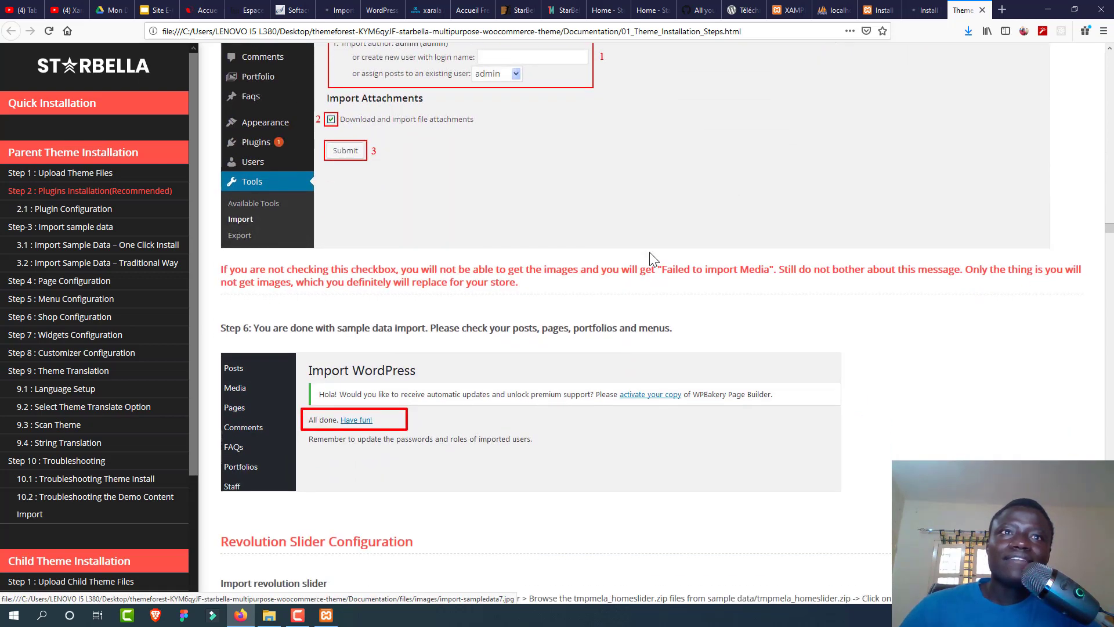
scroll(649, 253, "down", 2)
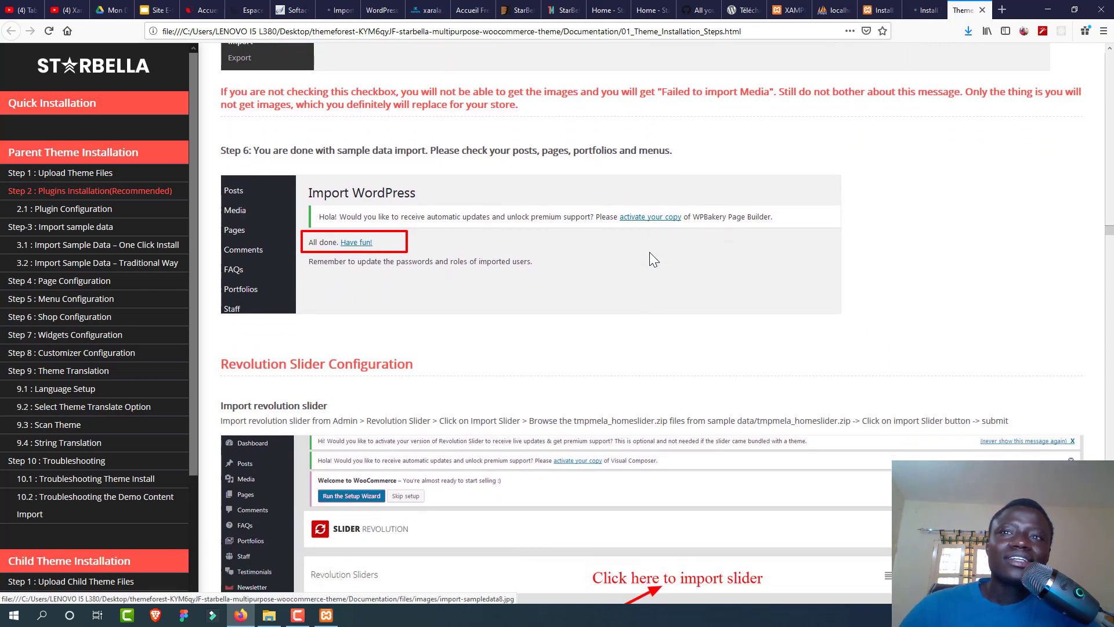
scroll(649, 252, "down", 2)
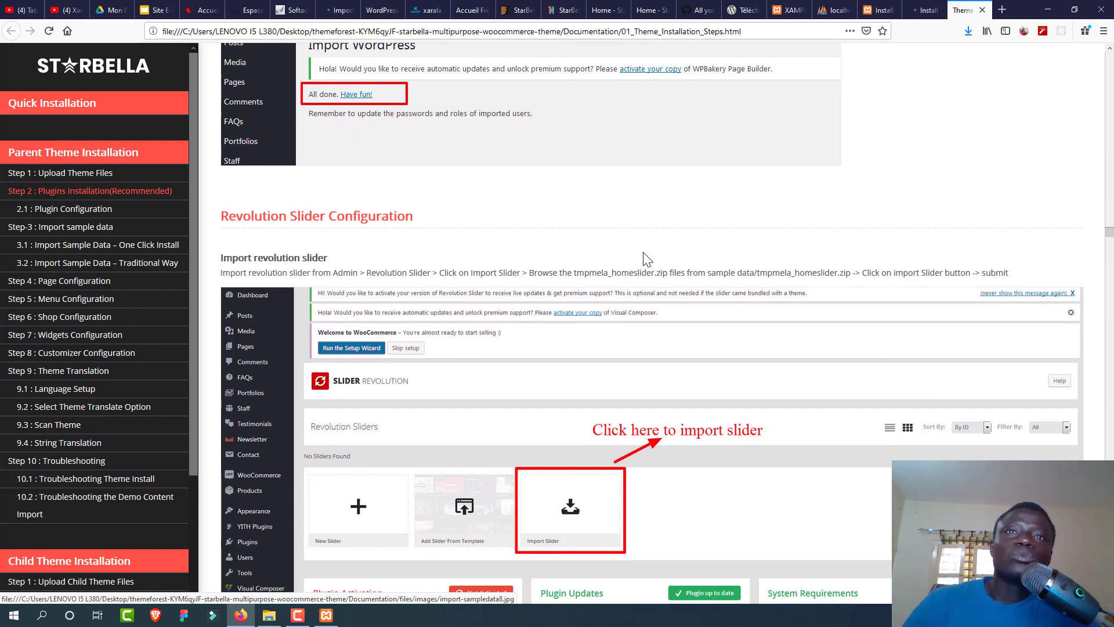
scroll(505, 209, "up", 1)
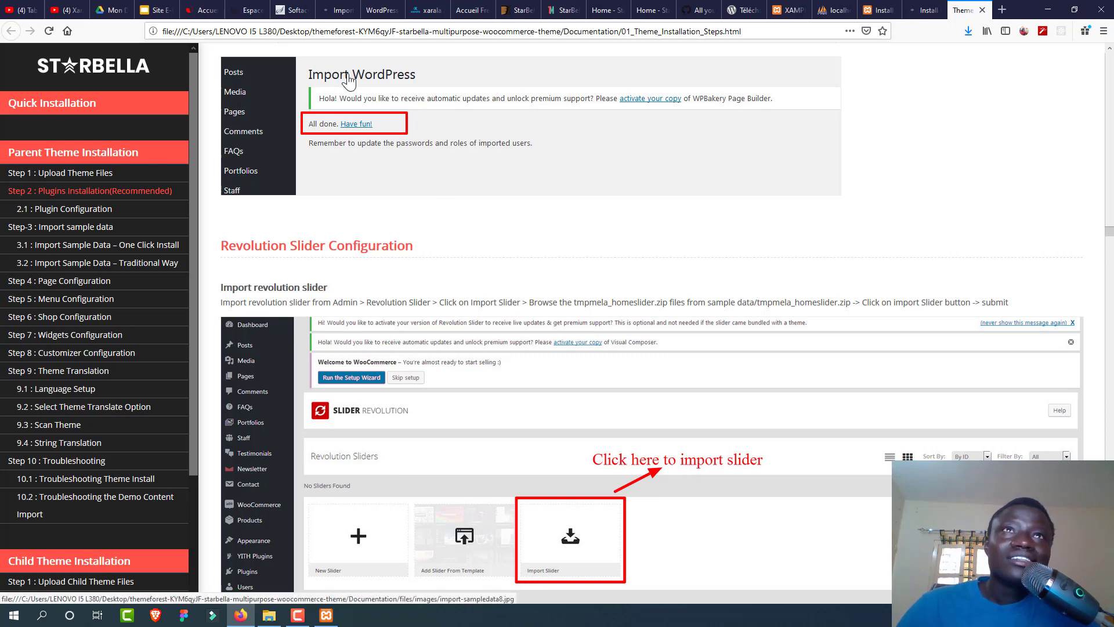
left_click(340, 9)
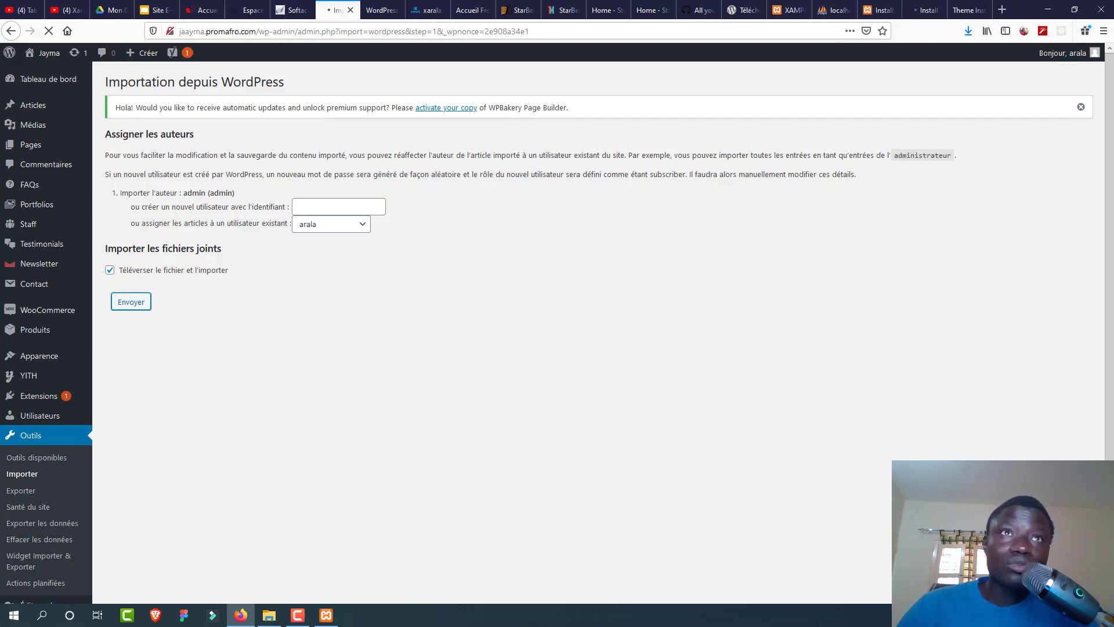
Step: Open Slider Revolution from the dashboard and confirm the import shows 'Terminé. Amusez-vous bien !'
key("ctrl+Tab")
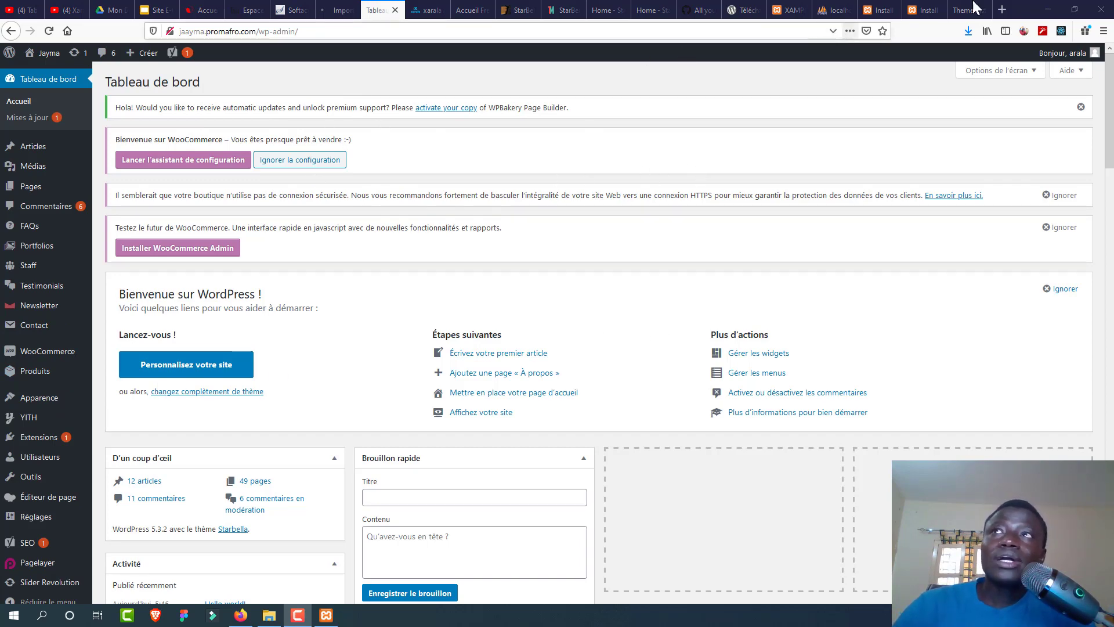
key("ctrl+Tab")
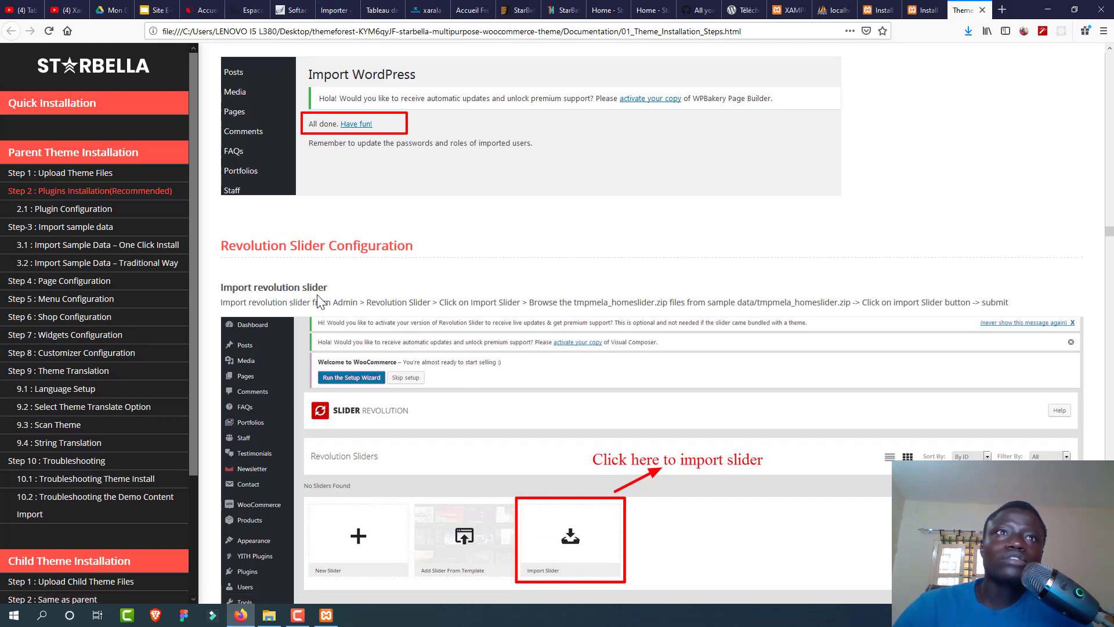
key("ctrl+Tab")
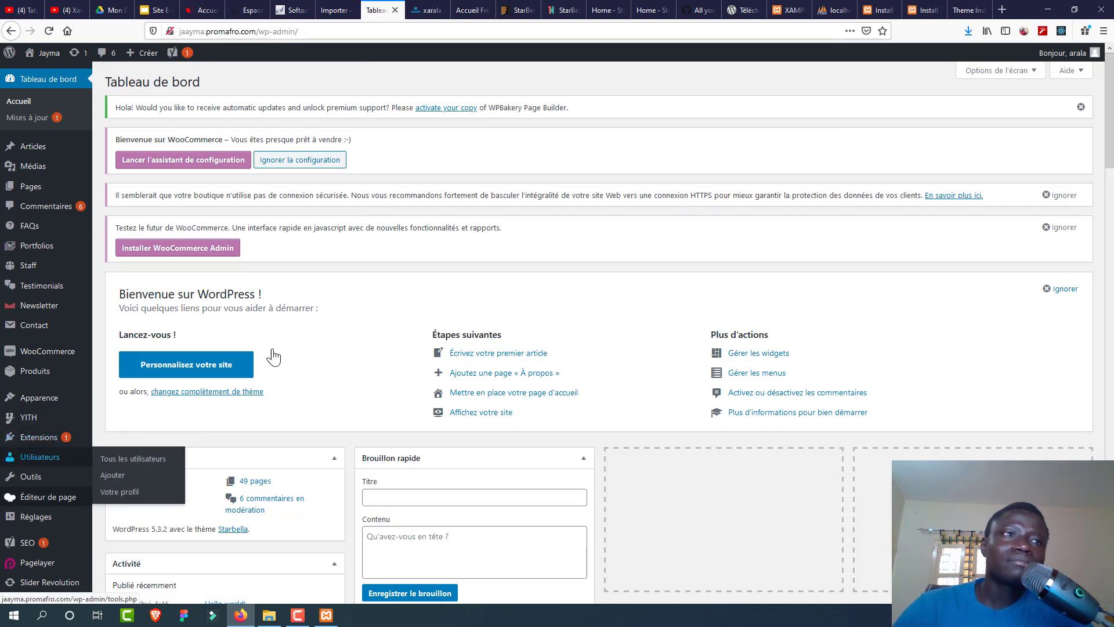
left_click(56, 585)
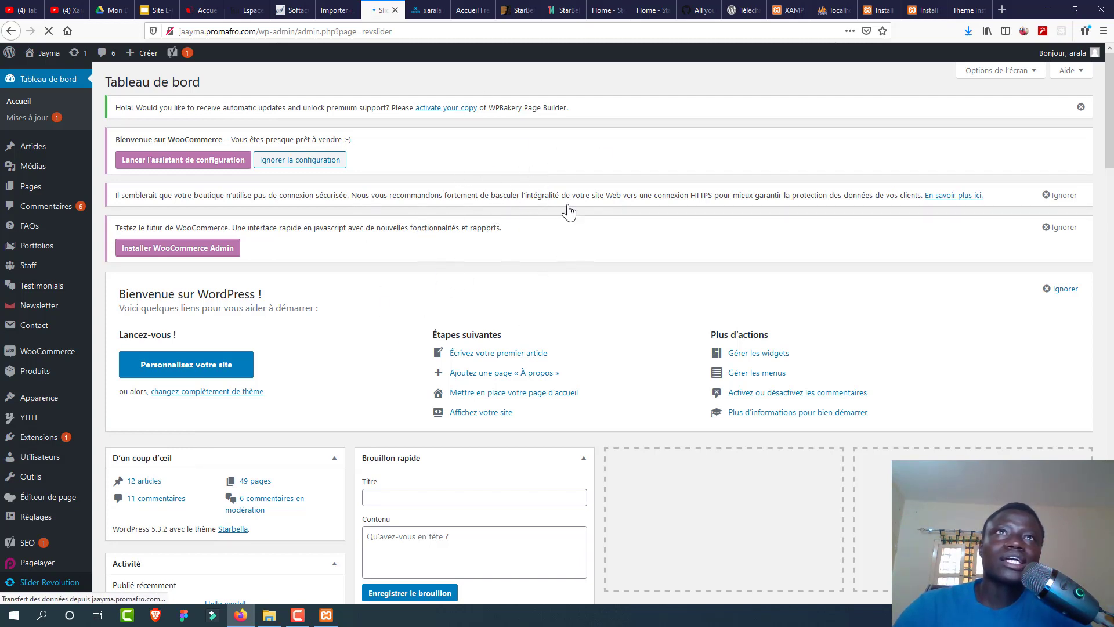
left_click(337, 9)
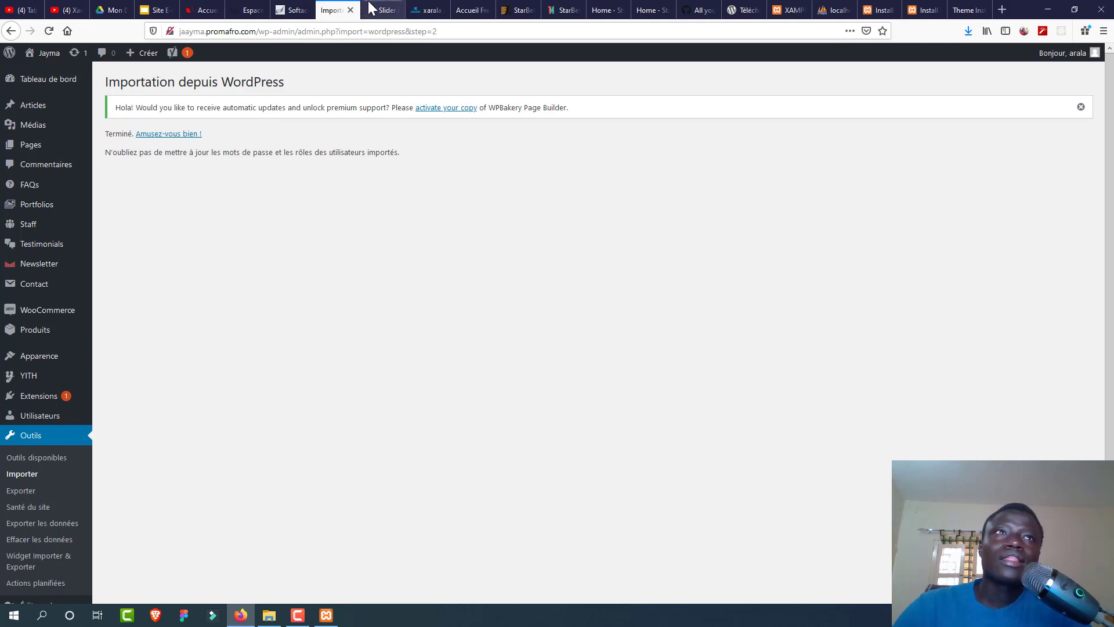
left_click(189, 134)
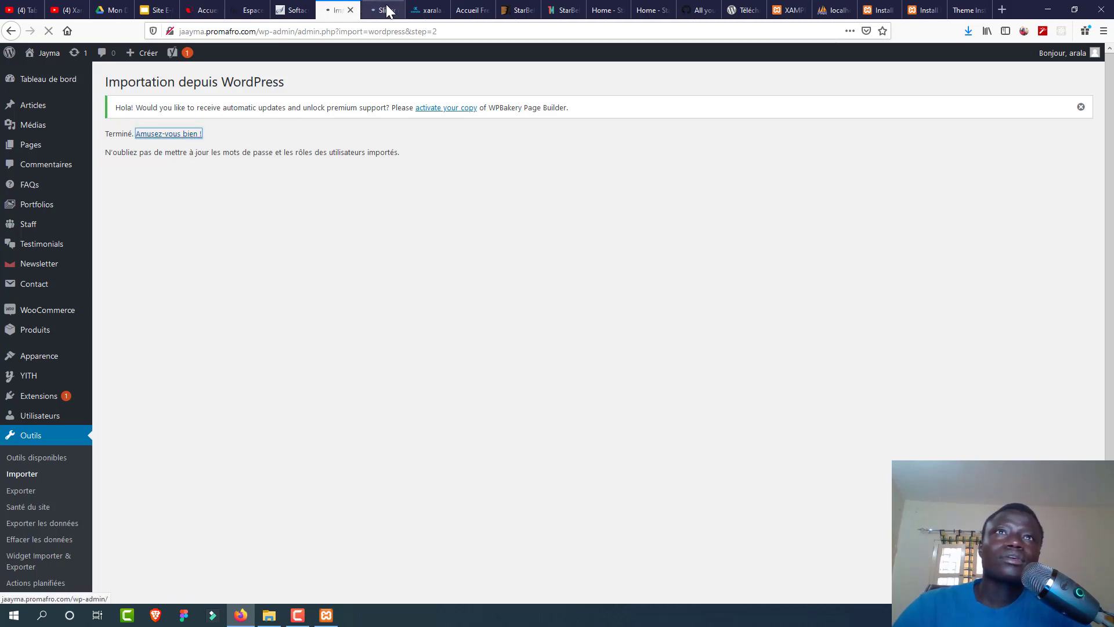
Step: Manually import tmpmela_homeslider.zip from Sample Data > 01_Parent Sample Data into Slider Revolution
left_click(372, 10)
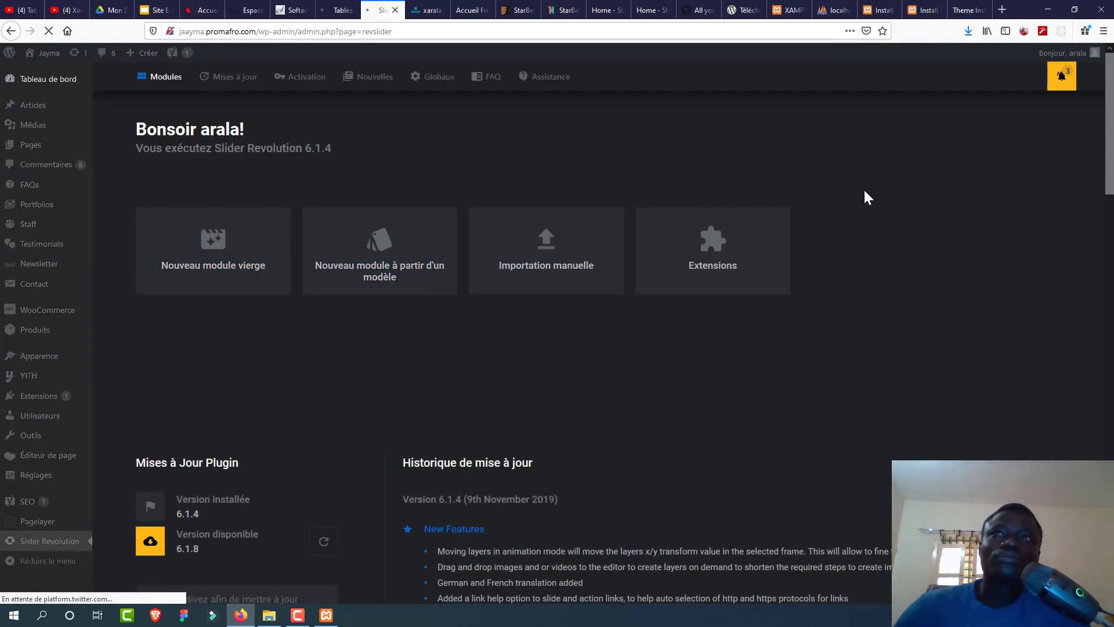
left_click(553, 251)
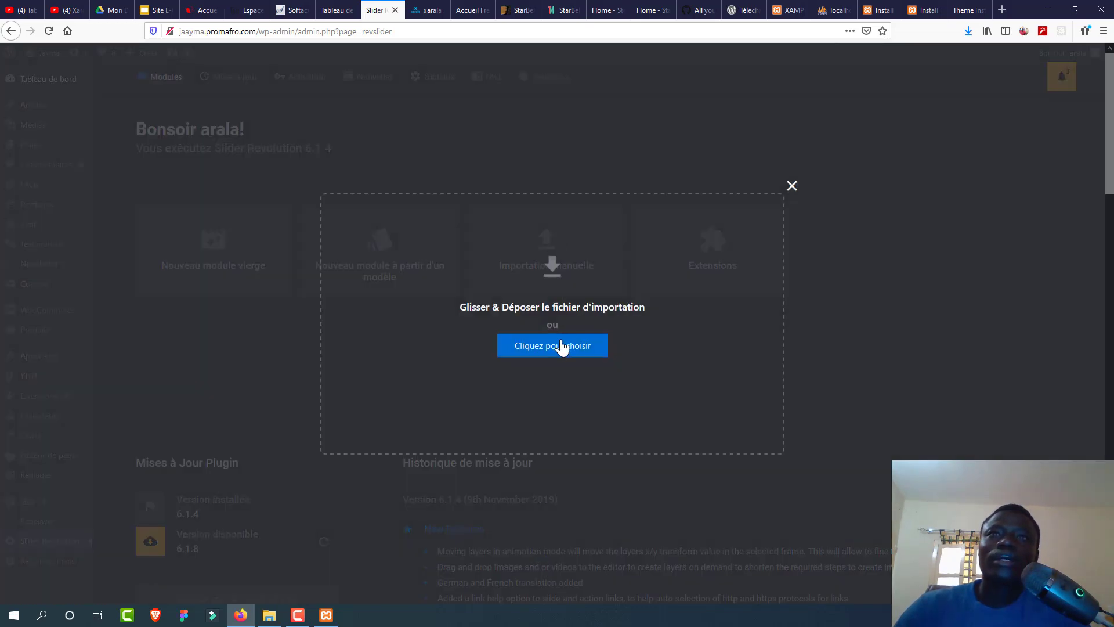
left_click(560, 347)
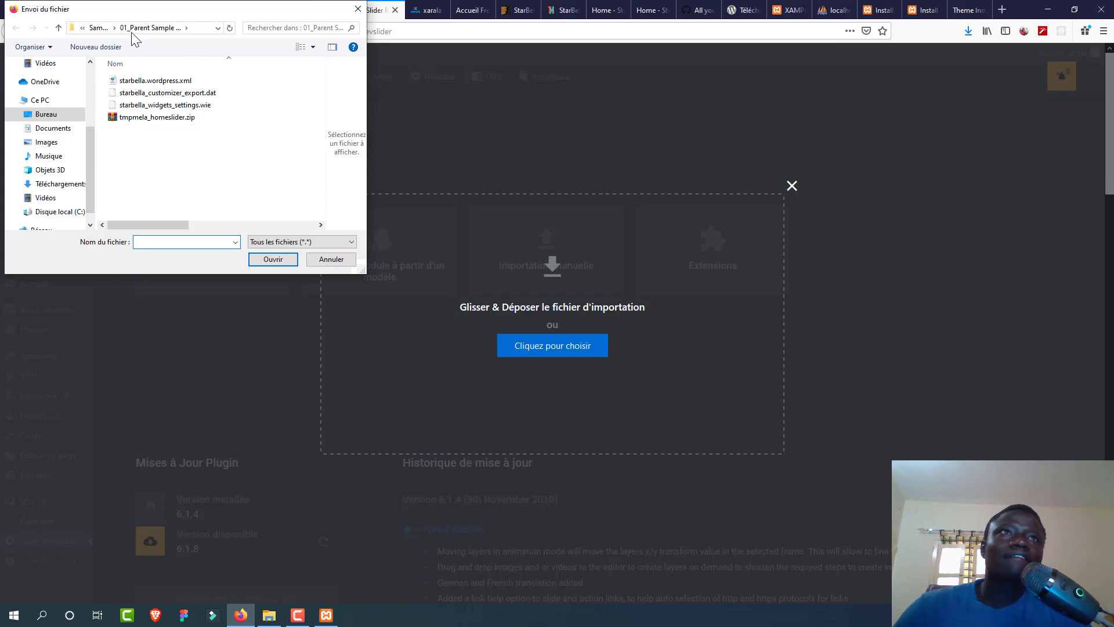
left_click(151, 27)
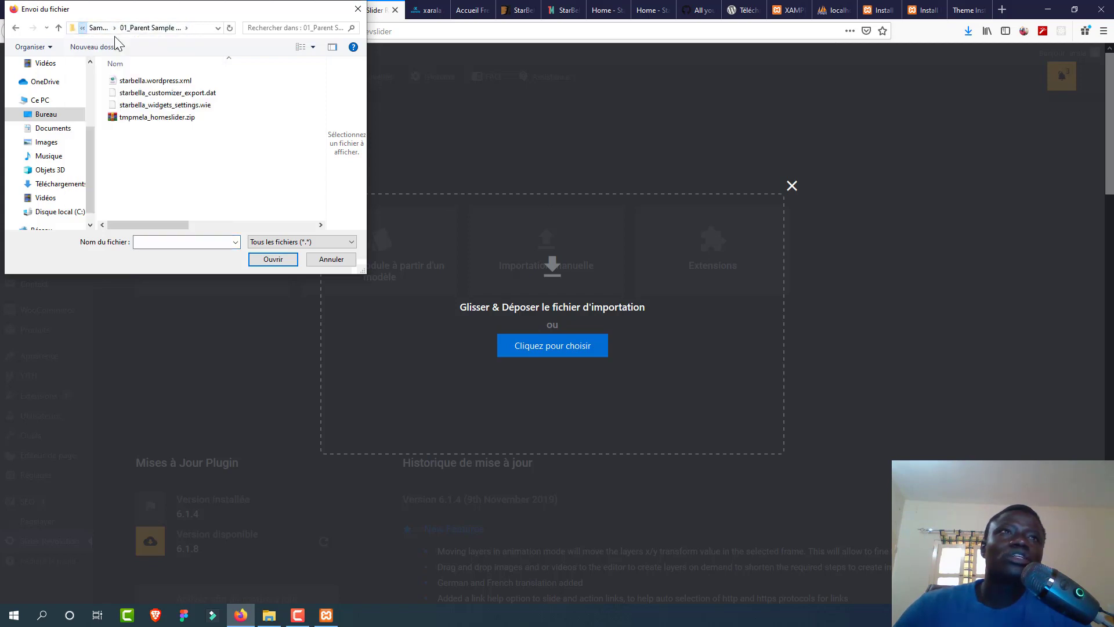
left_click(99, 27)
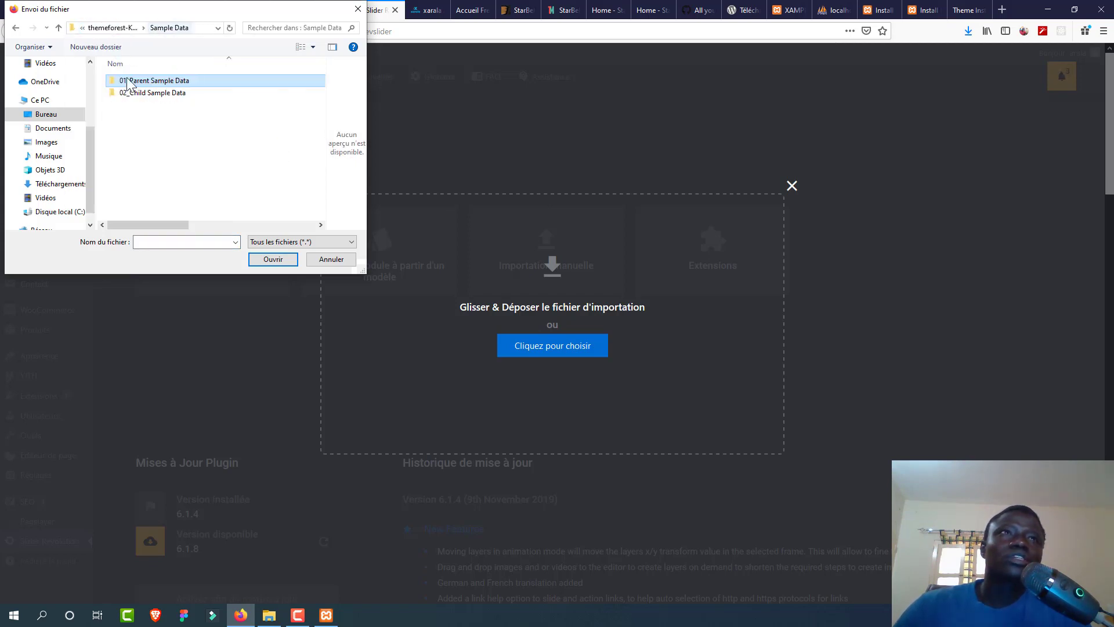
left_click(115, 28)
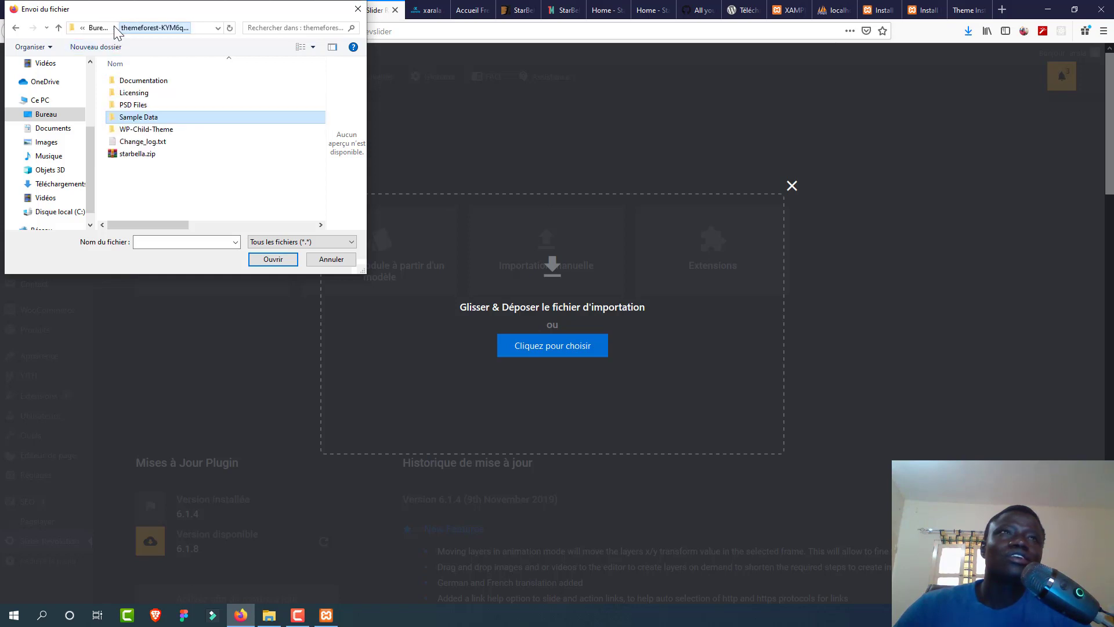
double_click(176, 118)
left_click(164, 82)
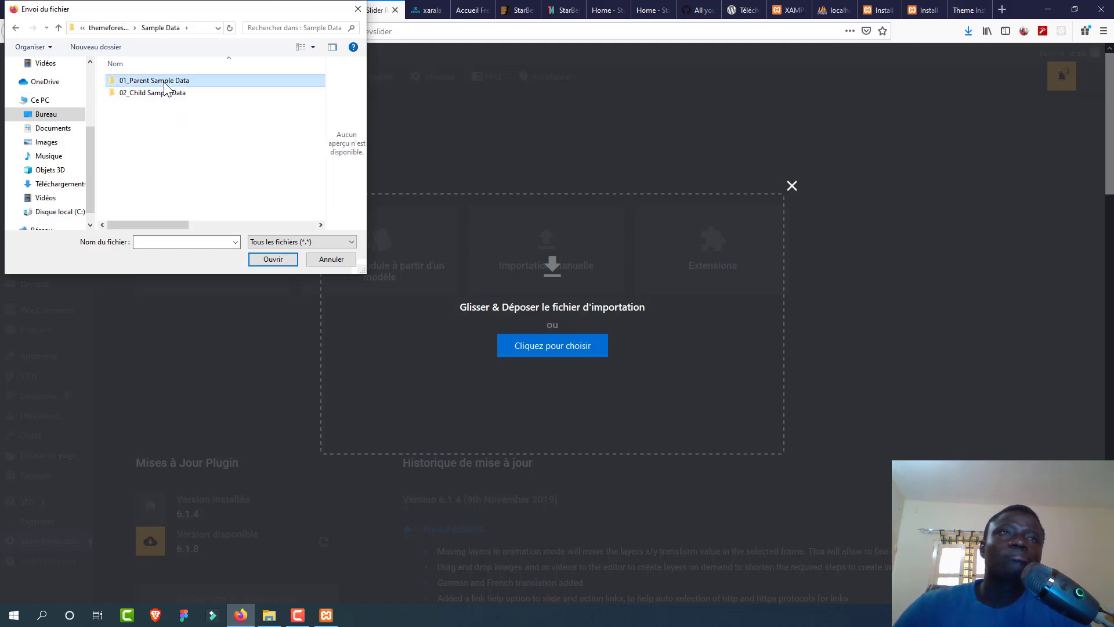
double_click(164, 84)
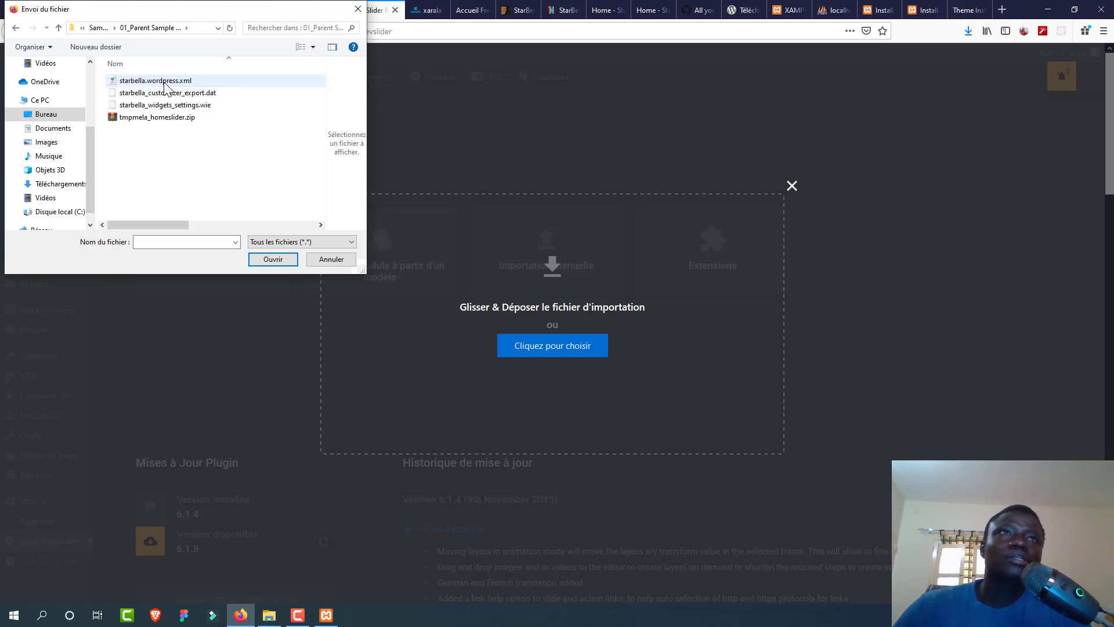
left_click(204, 123)
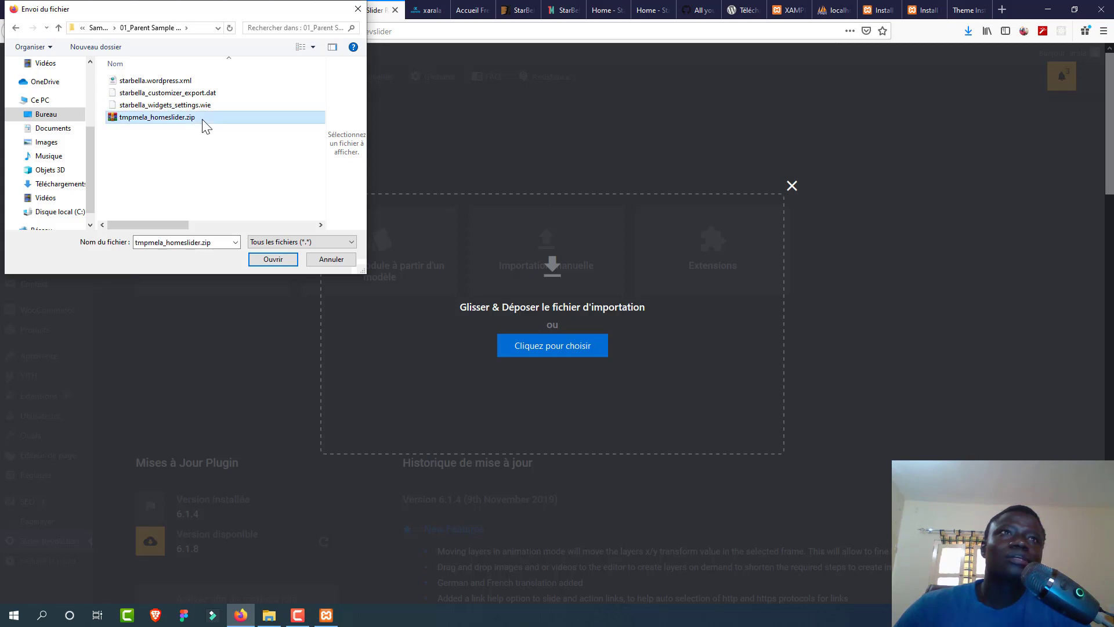
left_click(258, 260)
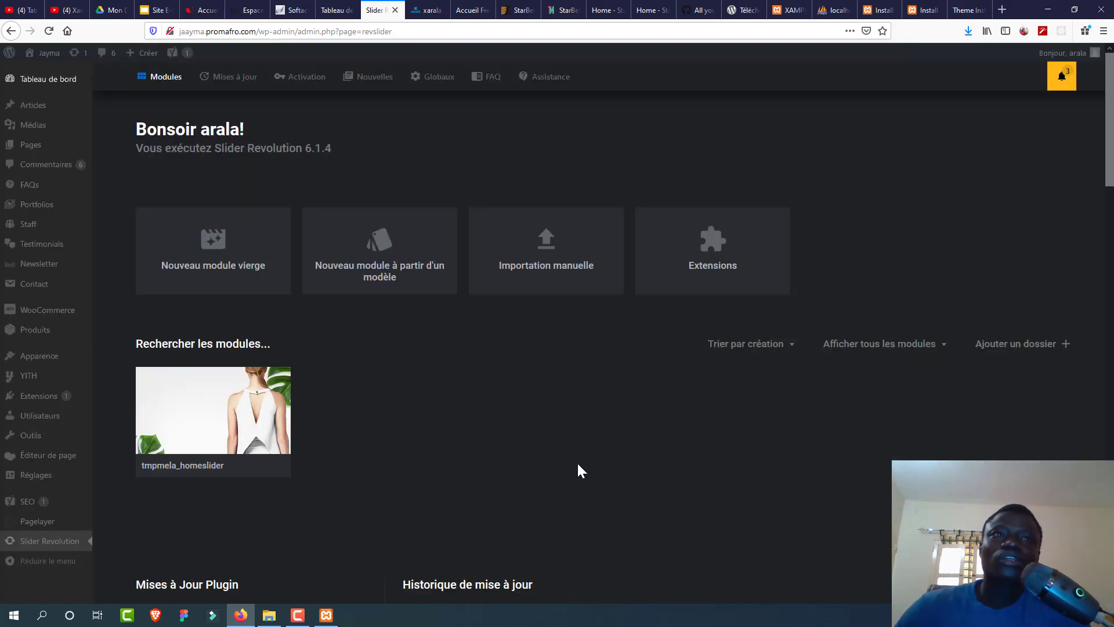
Step: Read the guide's Revolution Slider, Homepage and WooCommerce sections, then go back to Slider Revolution
left_click(968, 9)
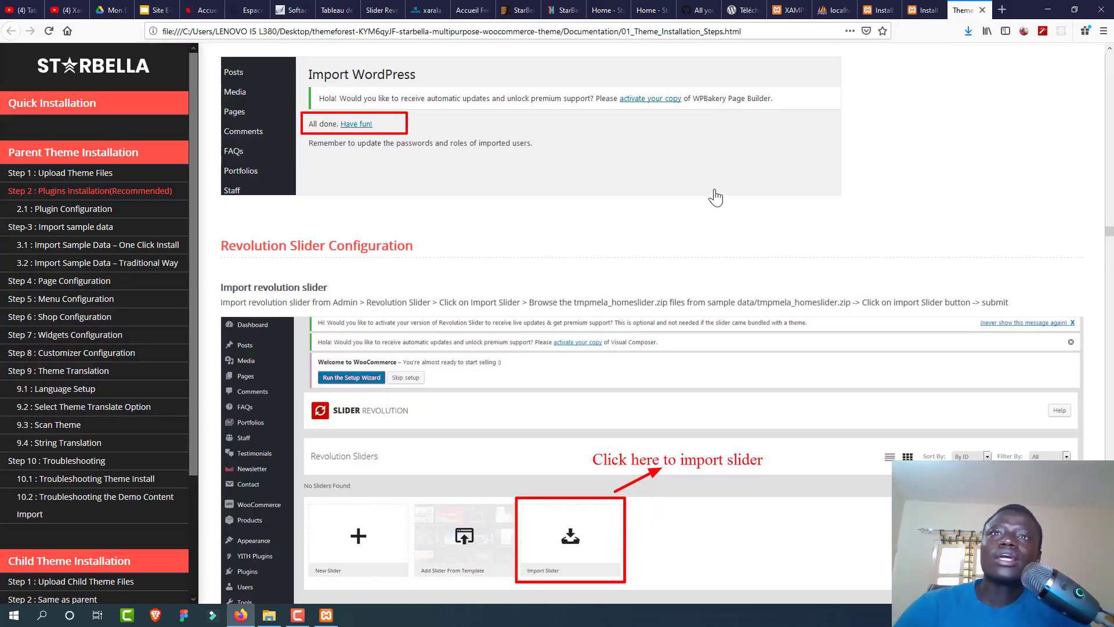
scroll(715, 198, "down", 3)
scroll(716, 198, "down", 10)
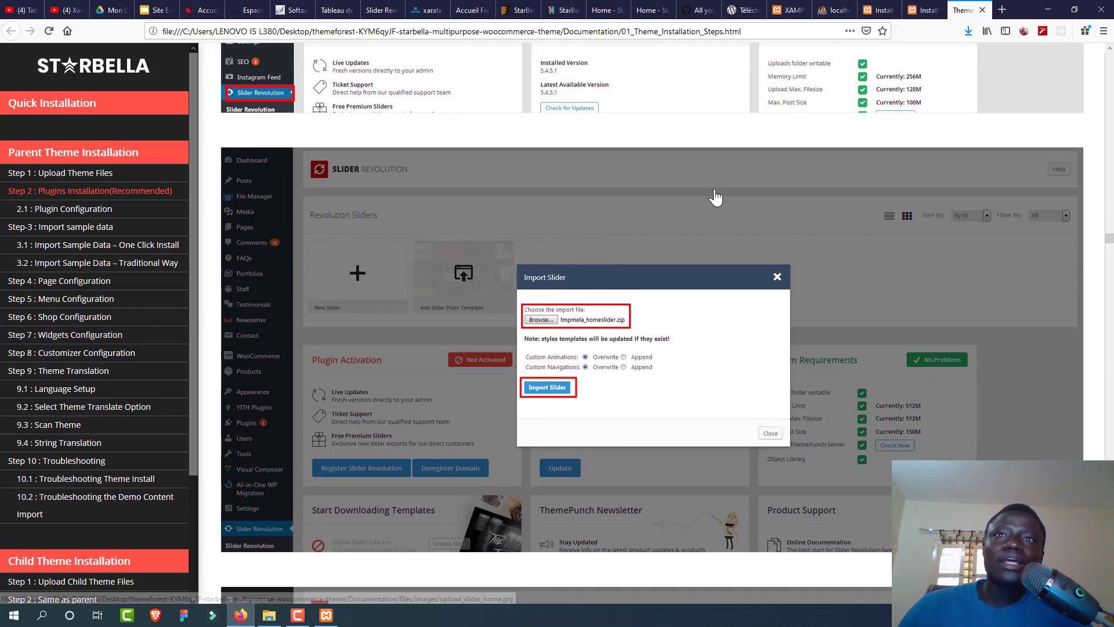
scroll(716, 198, "down", 10)
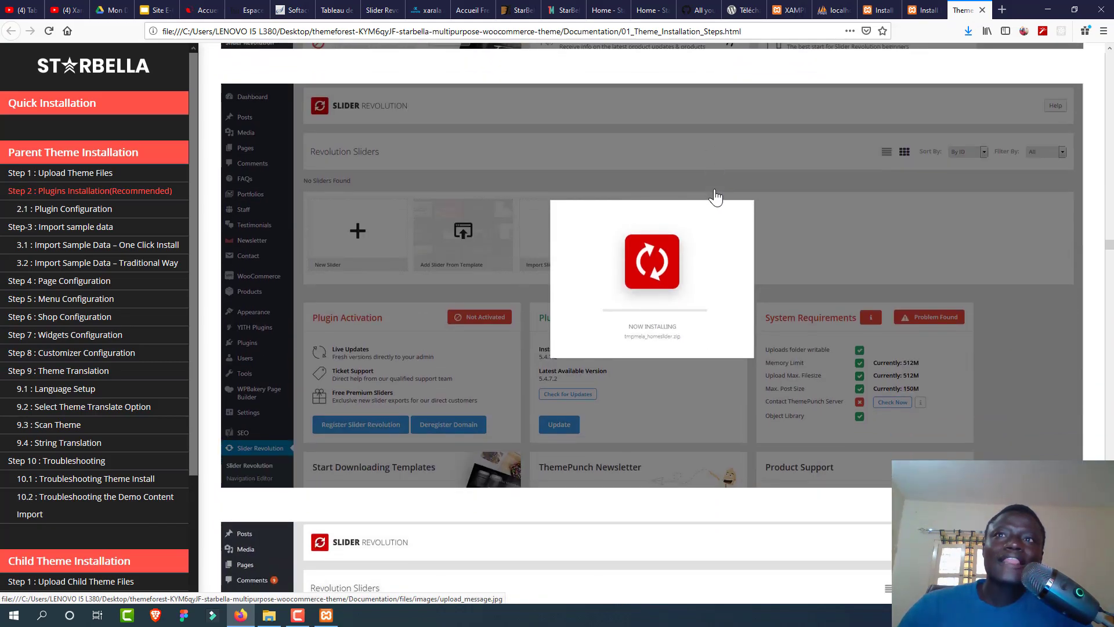
scroll(716, 197, "down", 10)
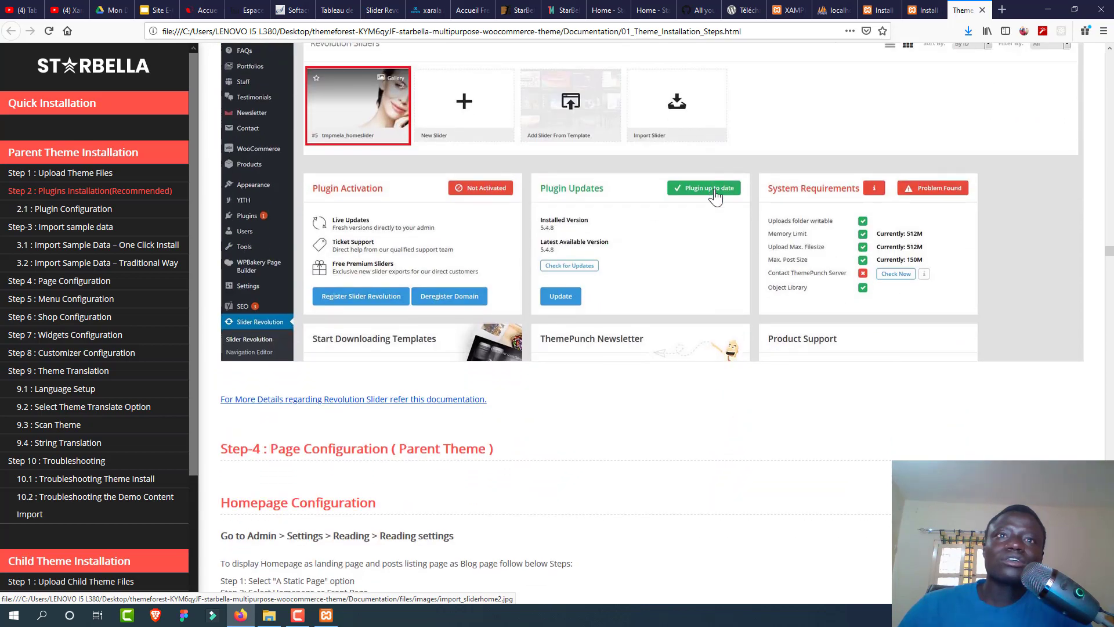
scroll(716, 197, "down", 2)
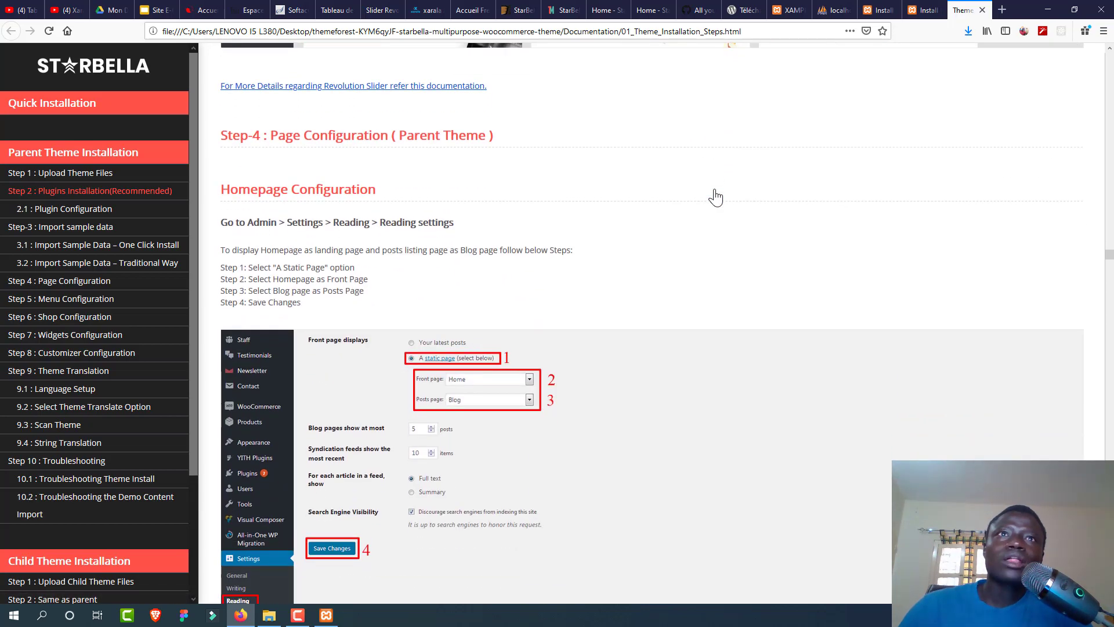
scroll(715, 198, "down", 2)
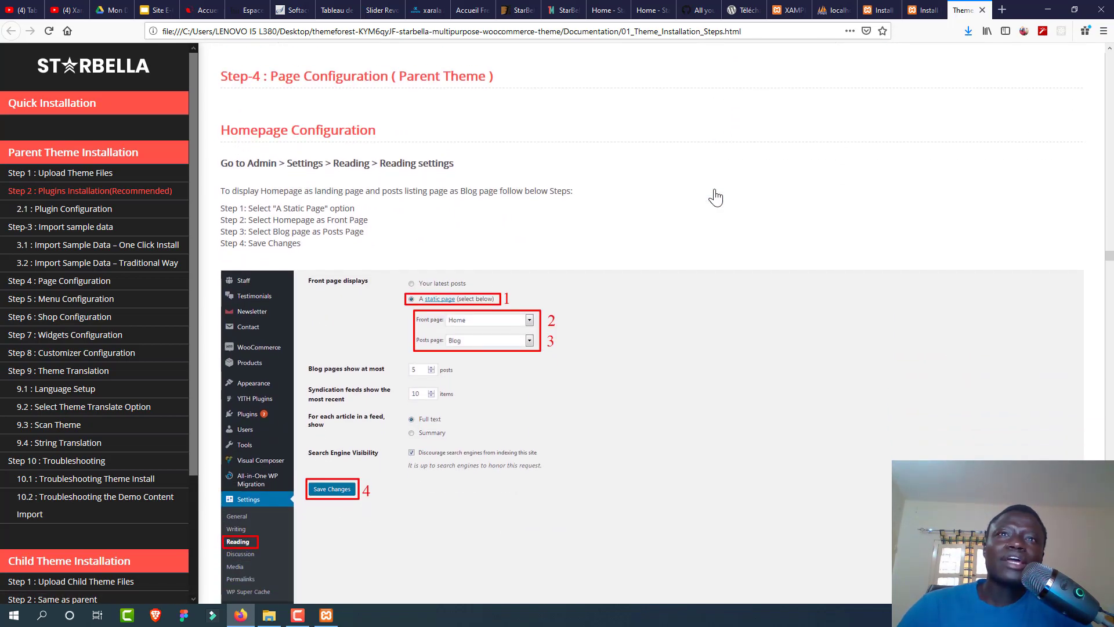
scroll(716, 197, "down", 2)
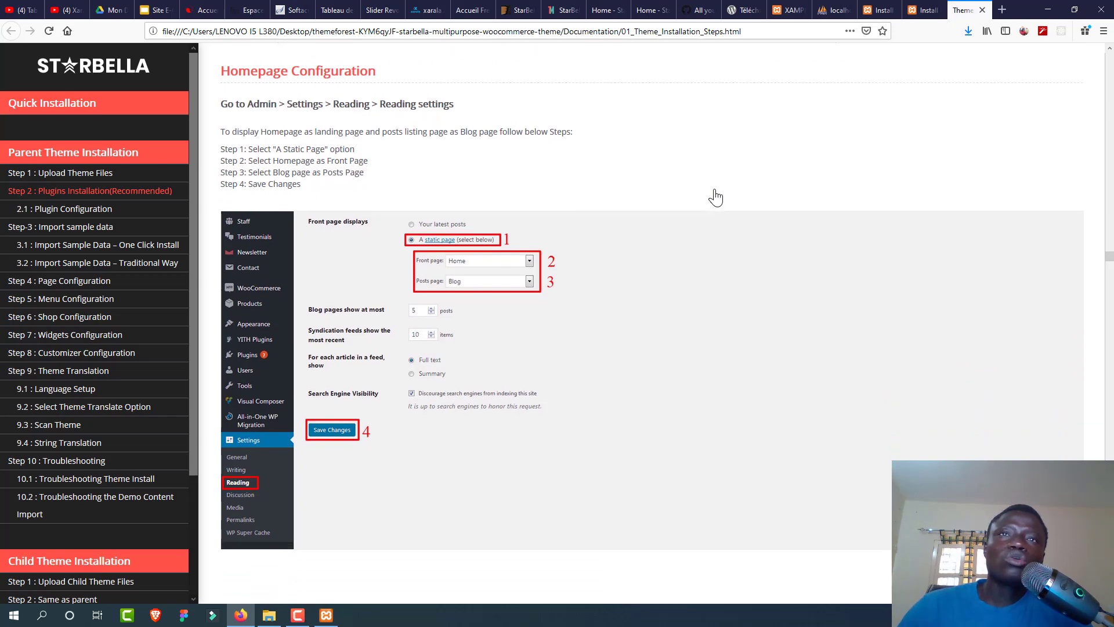
scroll(716, 197, "down", 1)
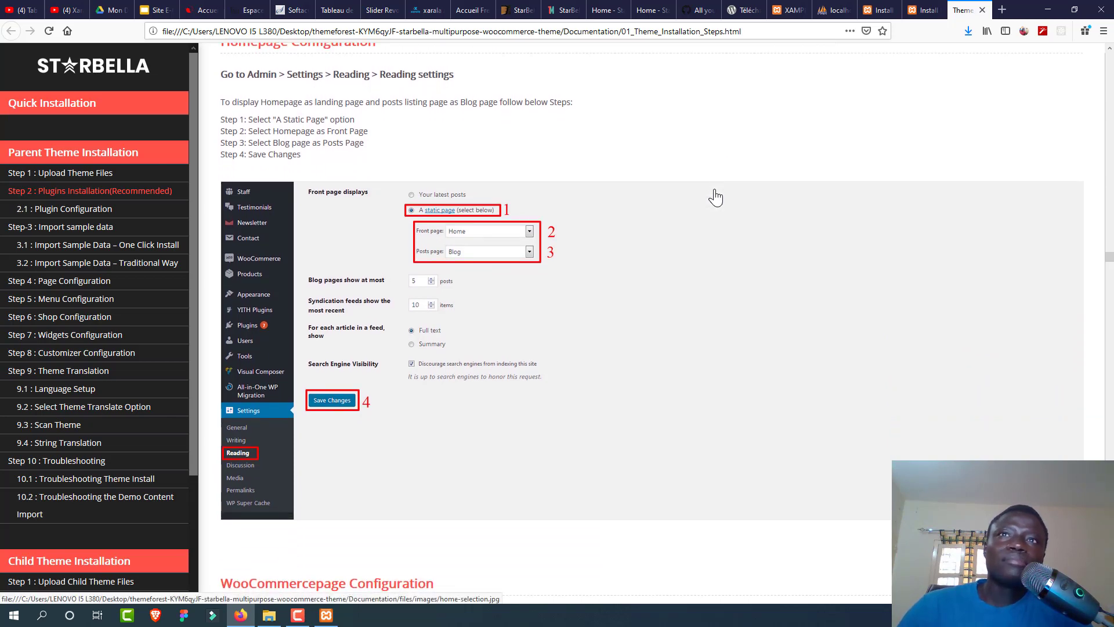
scroll(716, 197, "down", 5)
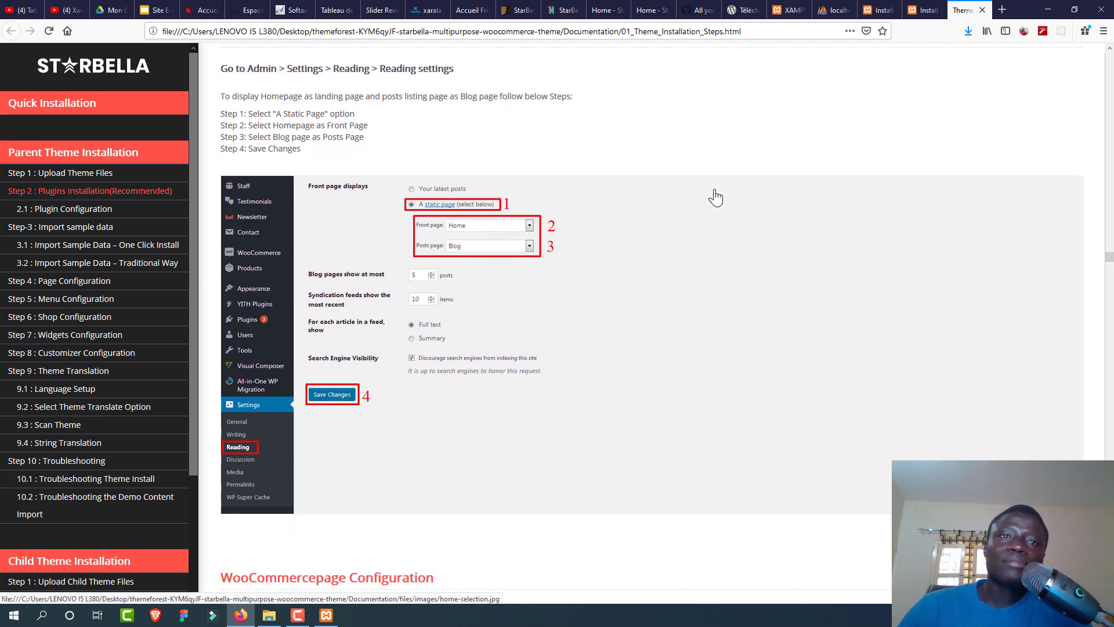
scroll(715, 197, "down", 7)
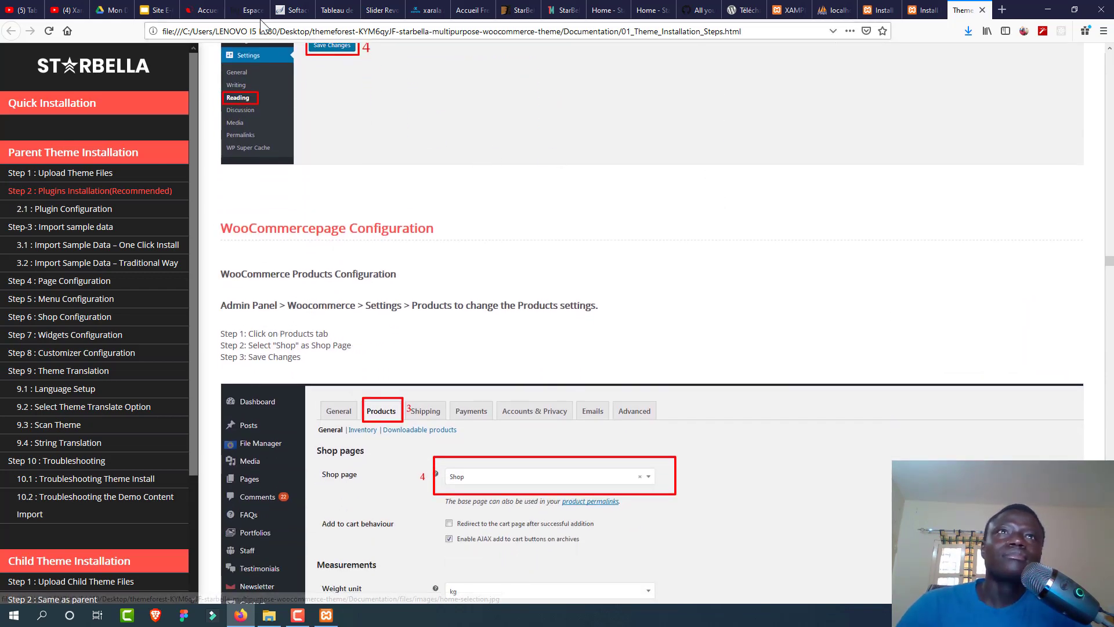
left_click(329, 11)
left_click(380, 10)
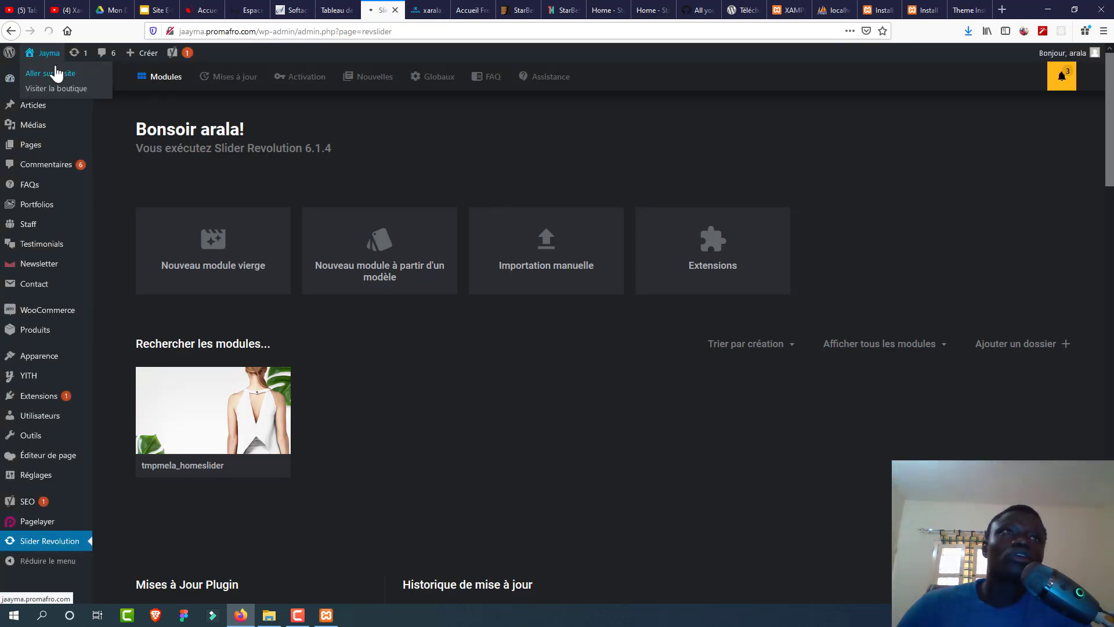
Step: View the live Jayma site's Blog front page of sample posts, then return to the dashboard
left_click(57, 74)
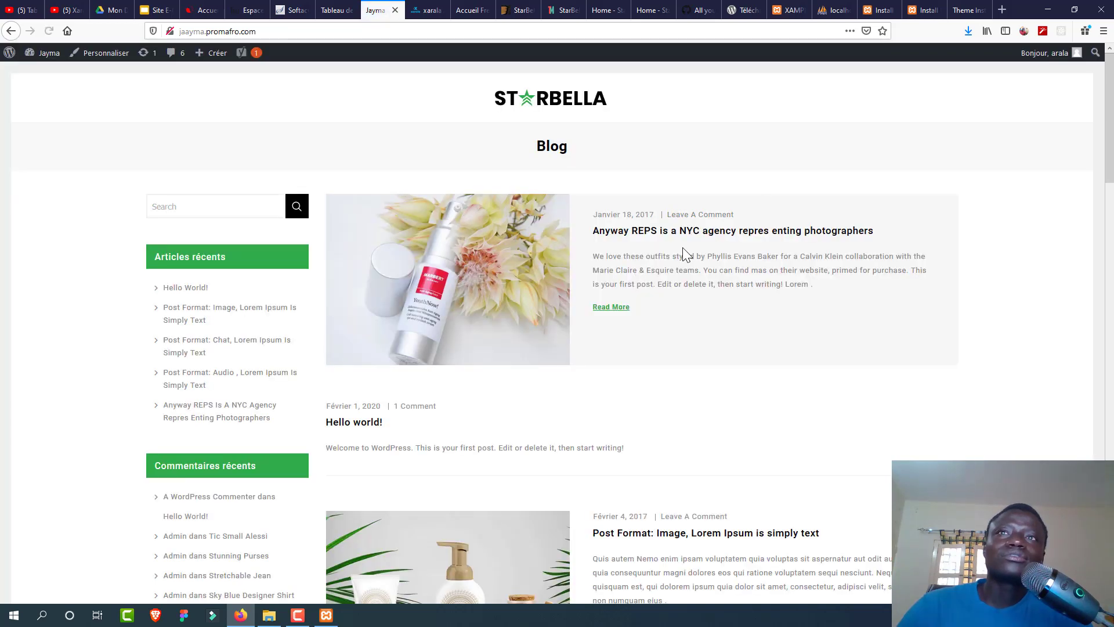
left_click_drag(1109, 98, 1064, 6)
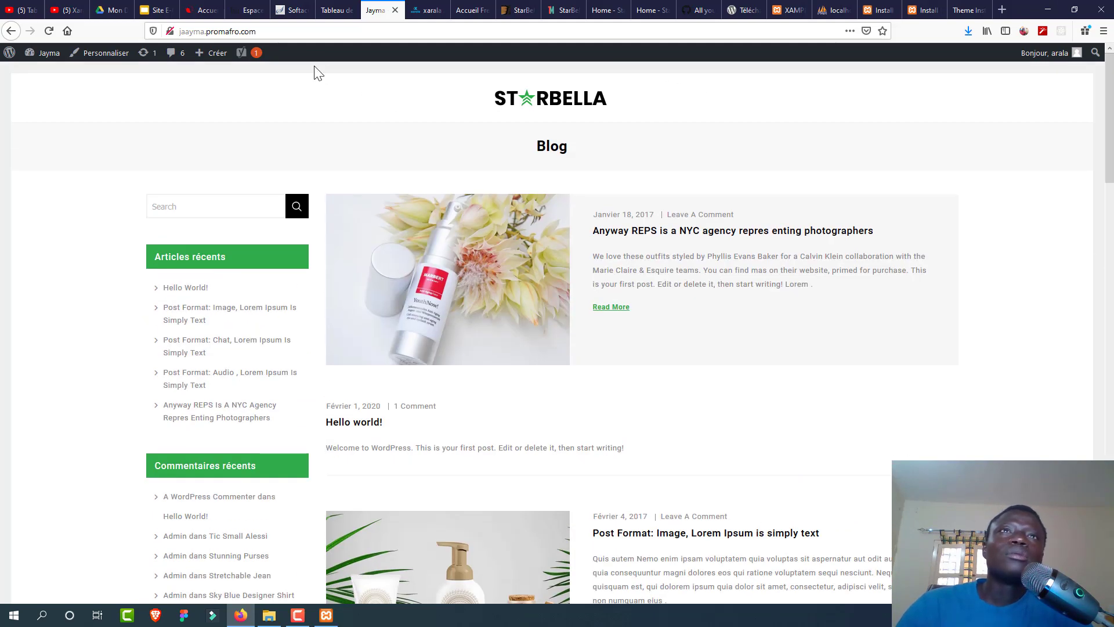
left_click(337, 9)
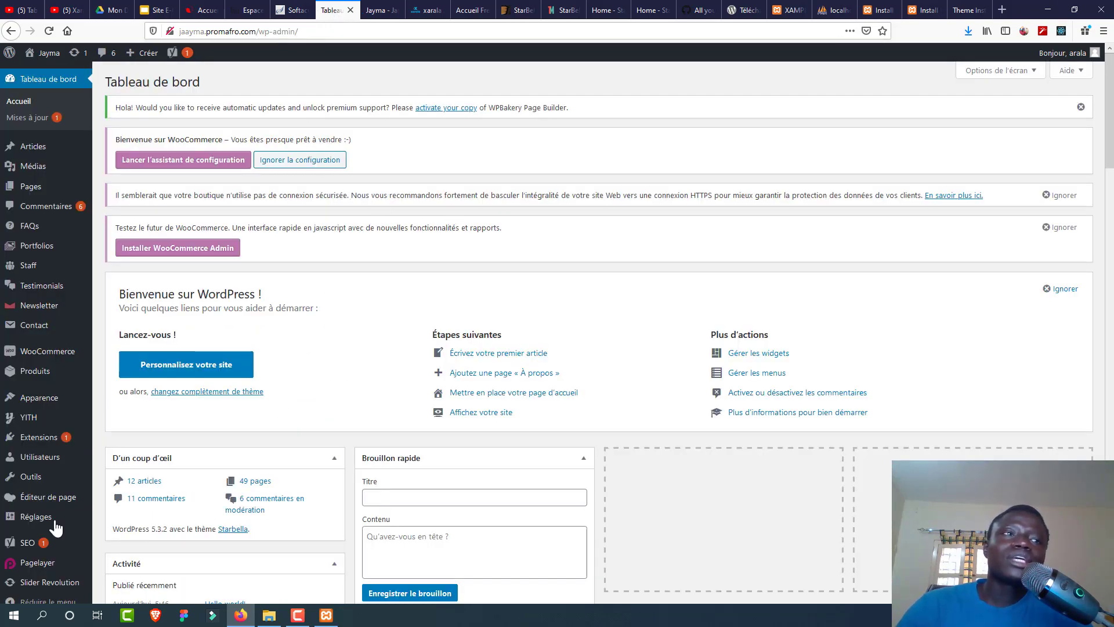
Step: In Réglages > Lecture, set a static front page Home with Blog as posts page, and save
mouse_move(54, 526)
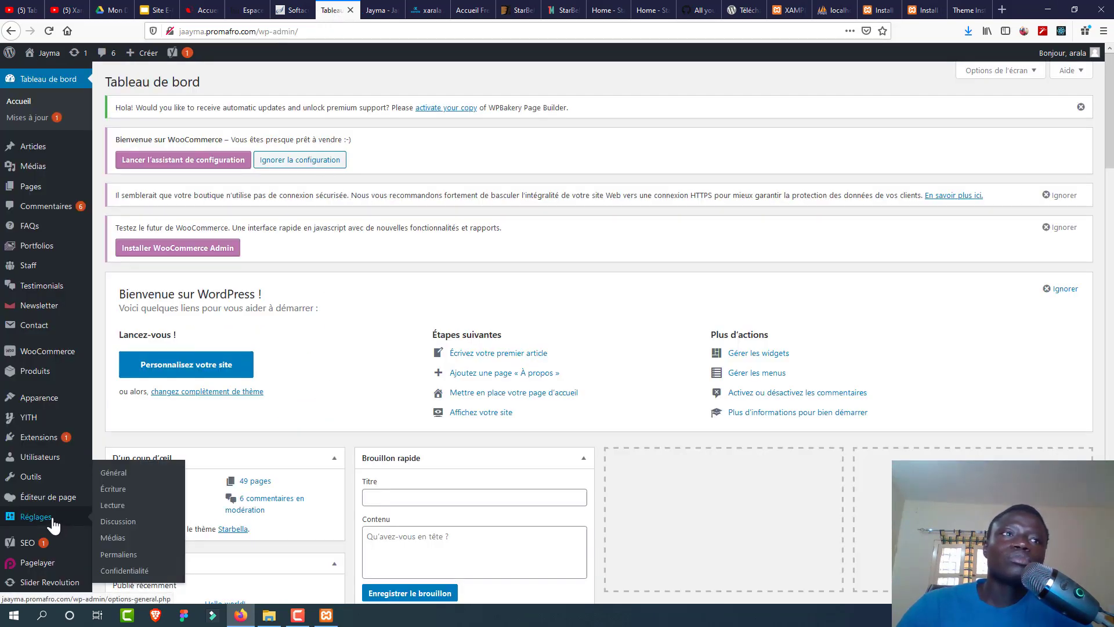
left_click(129, 511)
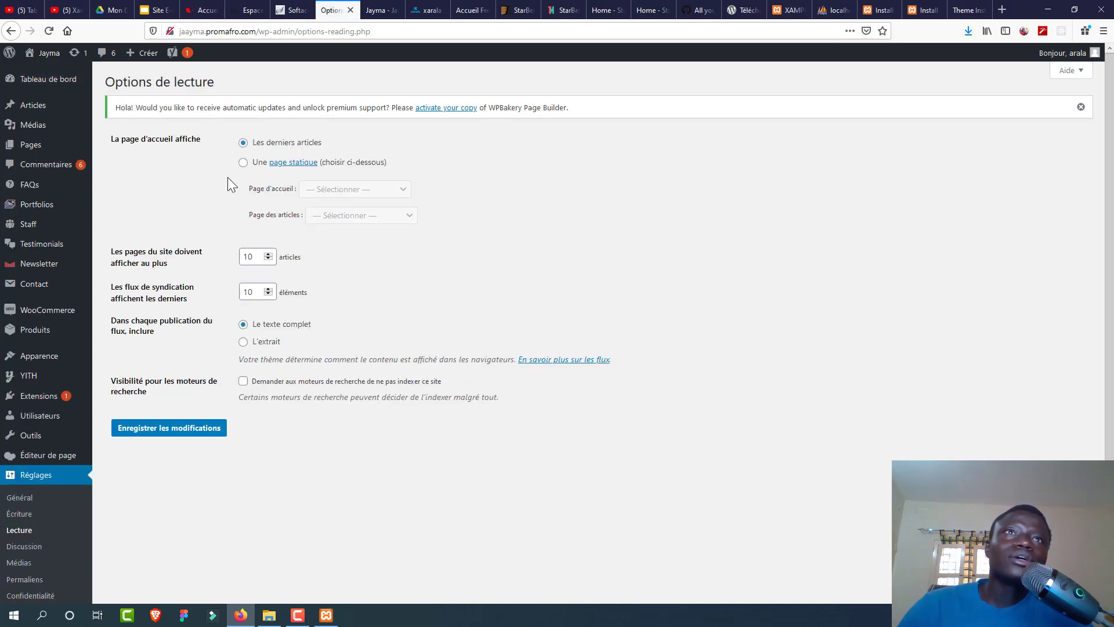
left_click(243, 163)
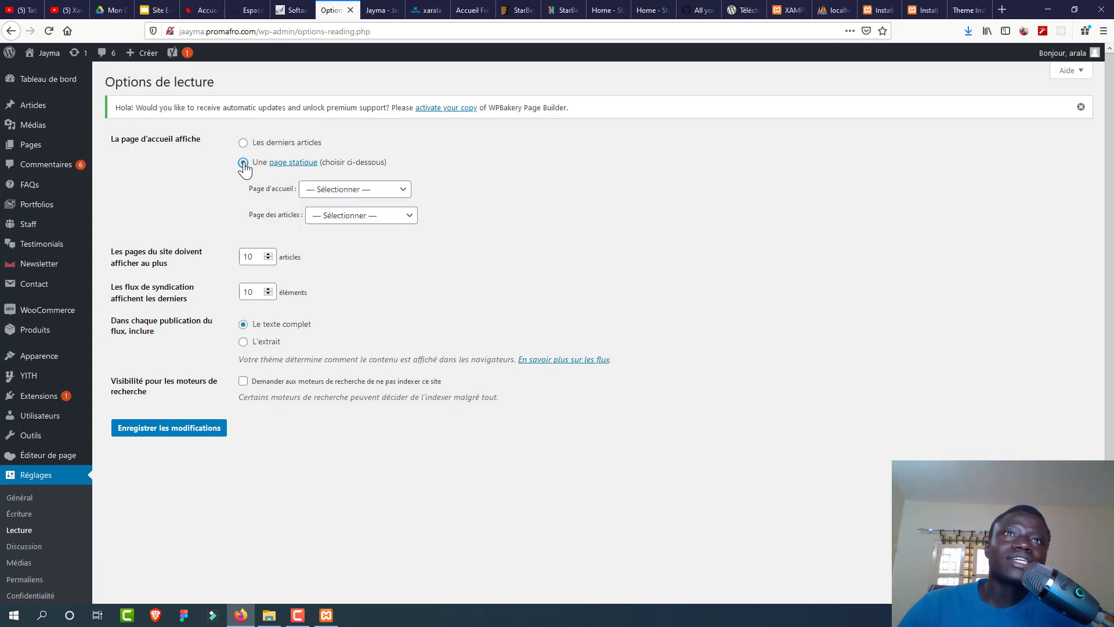
left_click(344, 190)
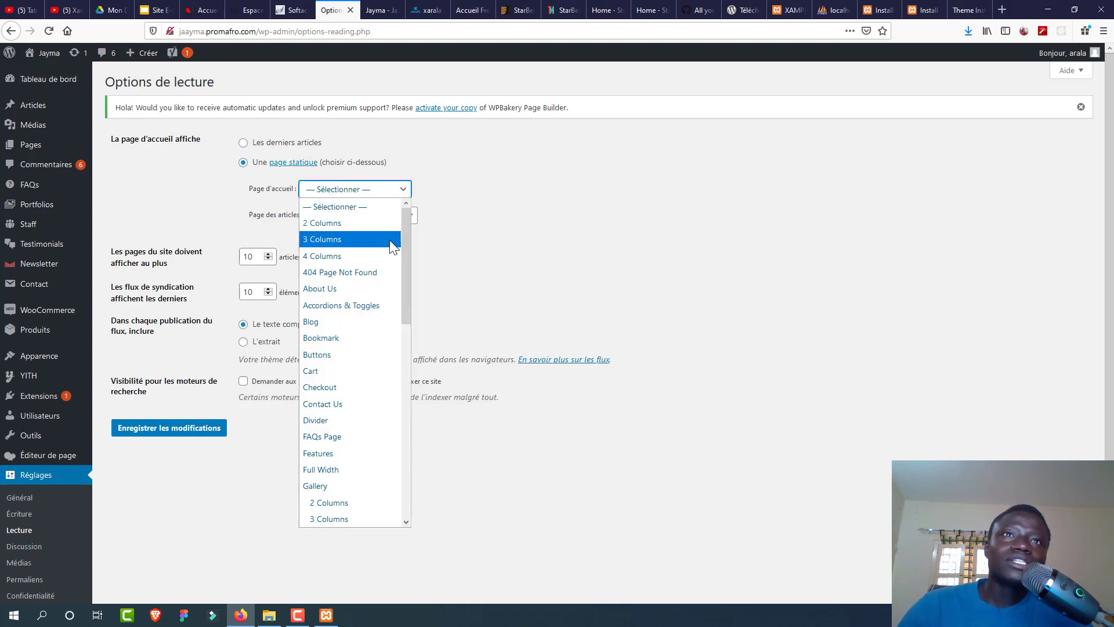
left_click_drag(403, 262, 414, 347)
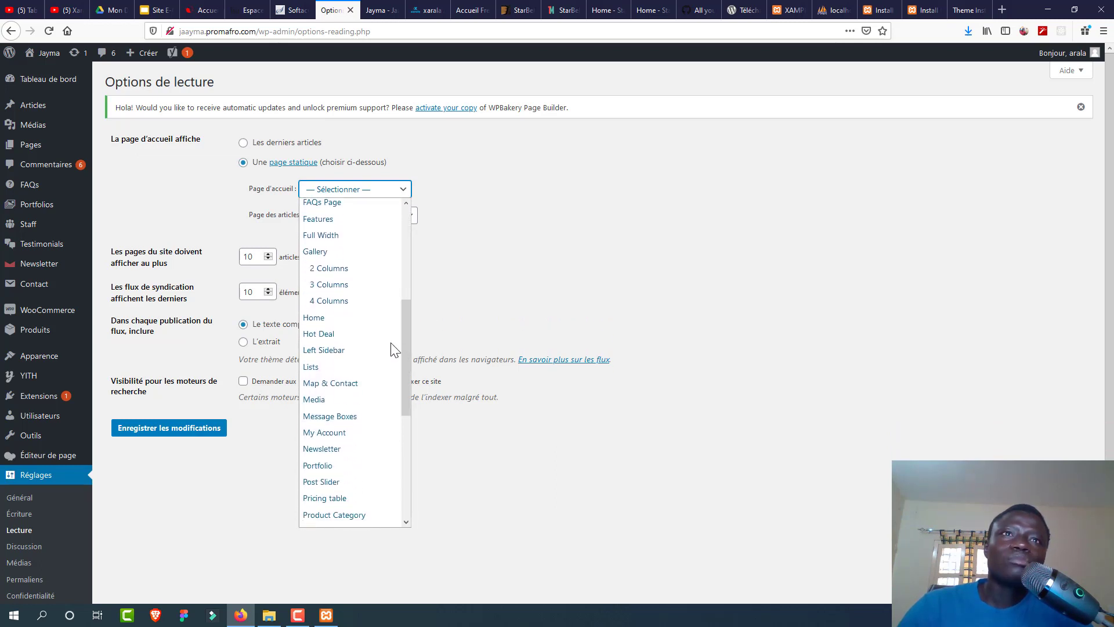
left_click(358, 322)
left_click(352, 221)
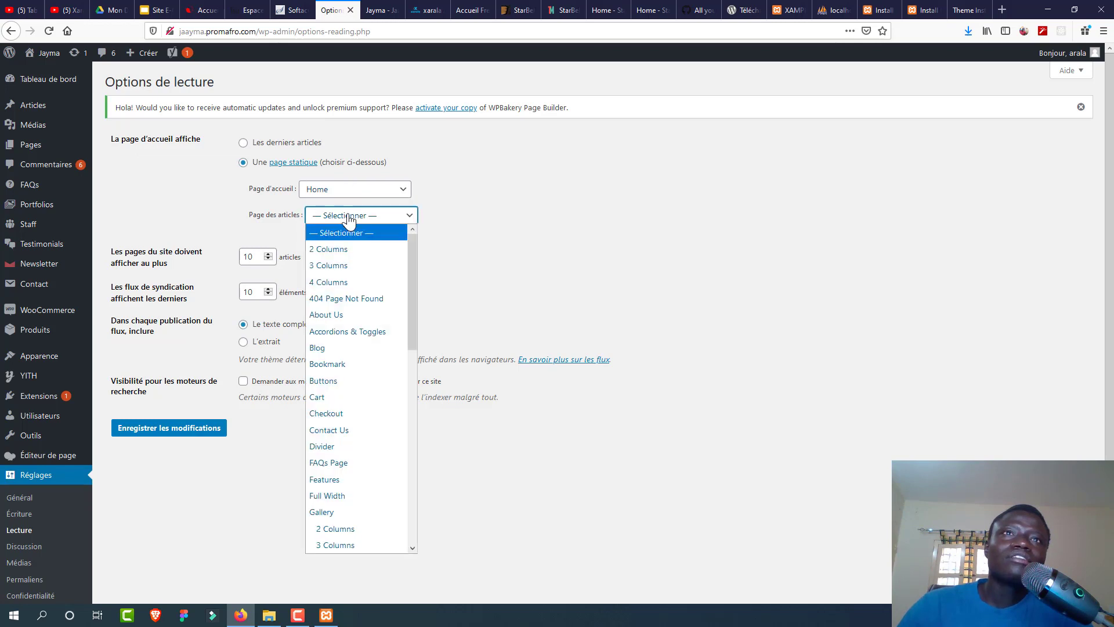
left_click(350, 347)
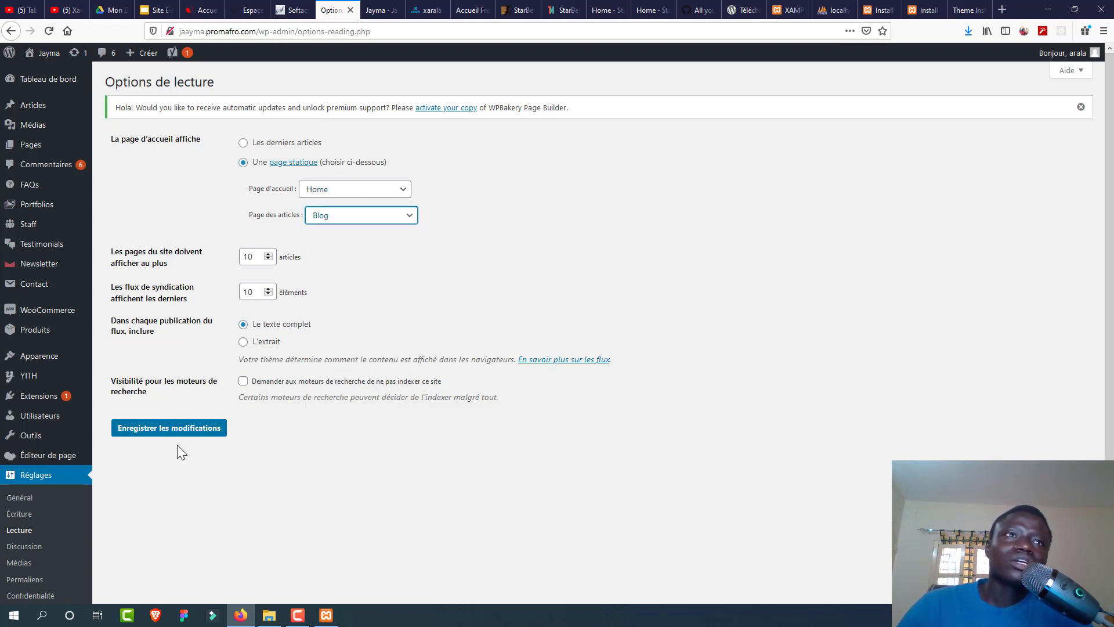
left_click(191, 431)
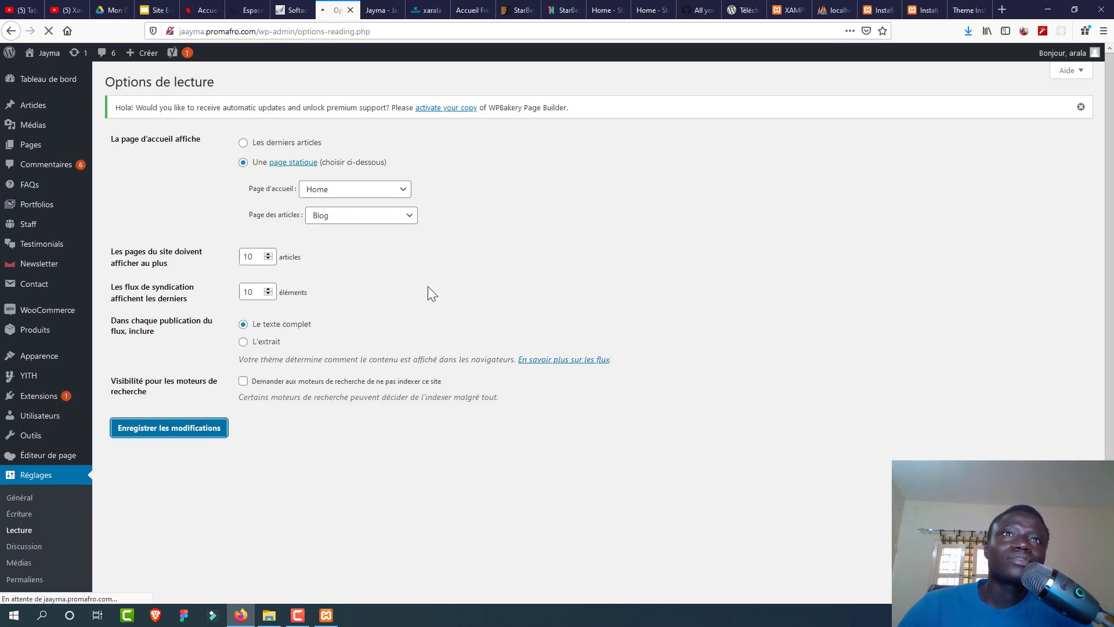
Step: Reload the live site, advance the hero slider, and scroll through the new Home page
left_click(372, 10)
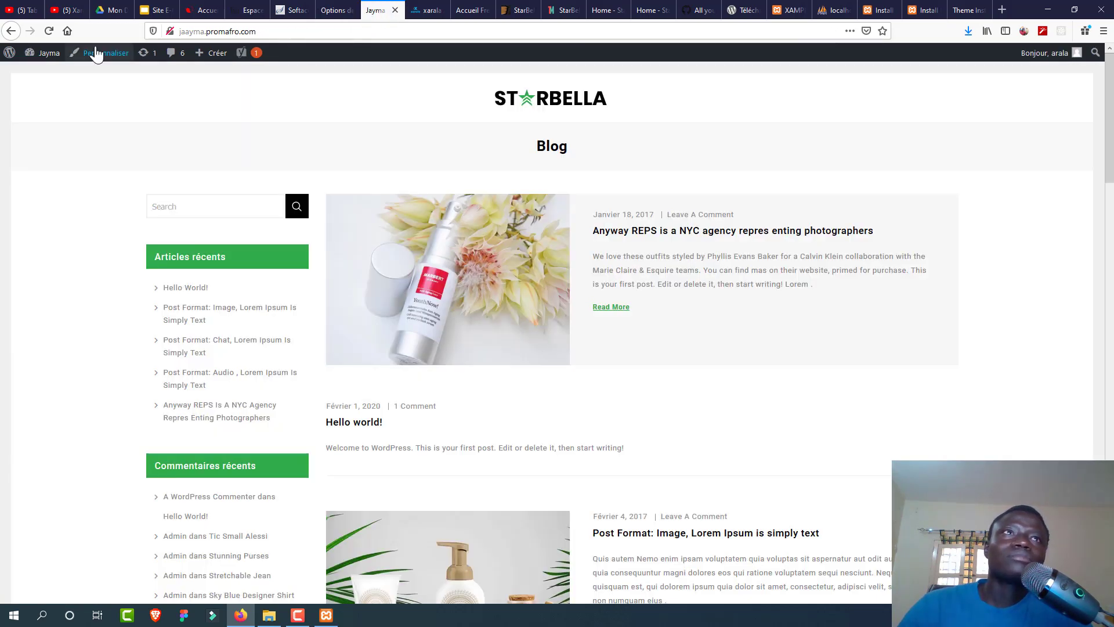
left_click(49, 31)
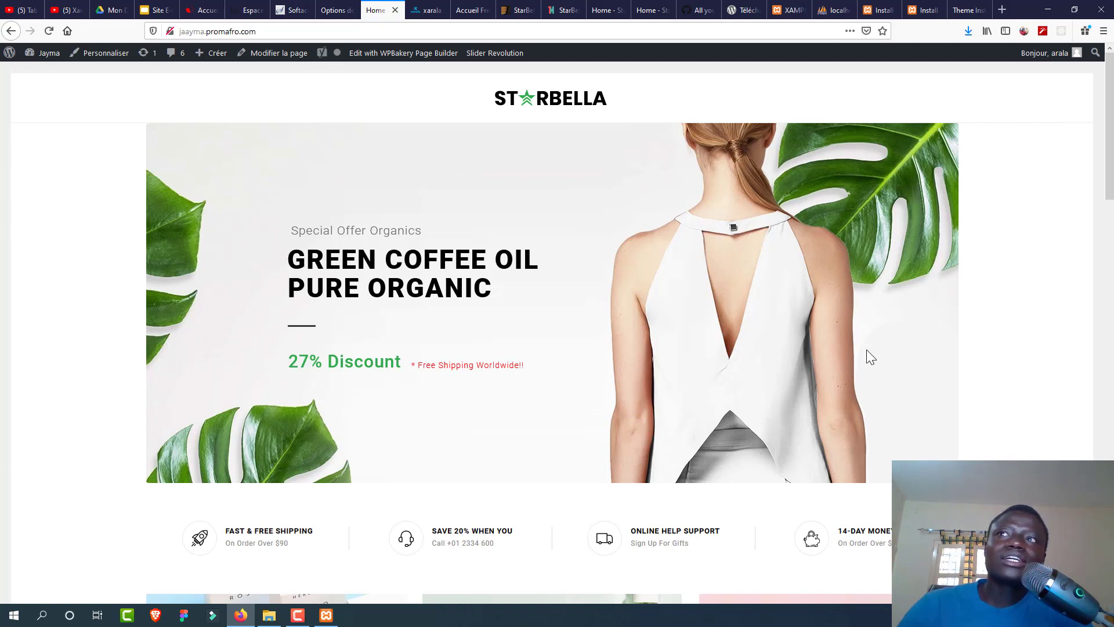
left_click(935, 303)
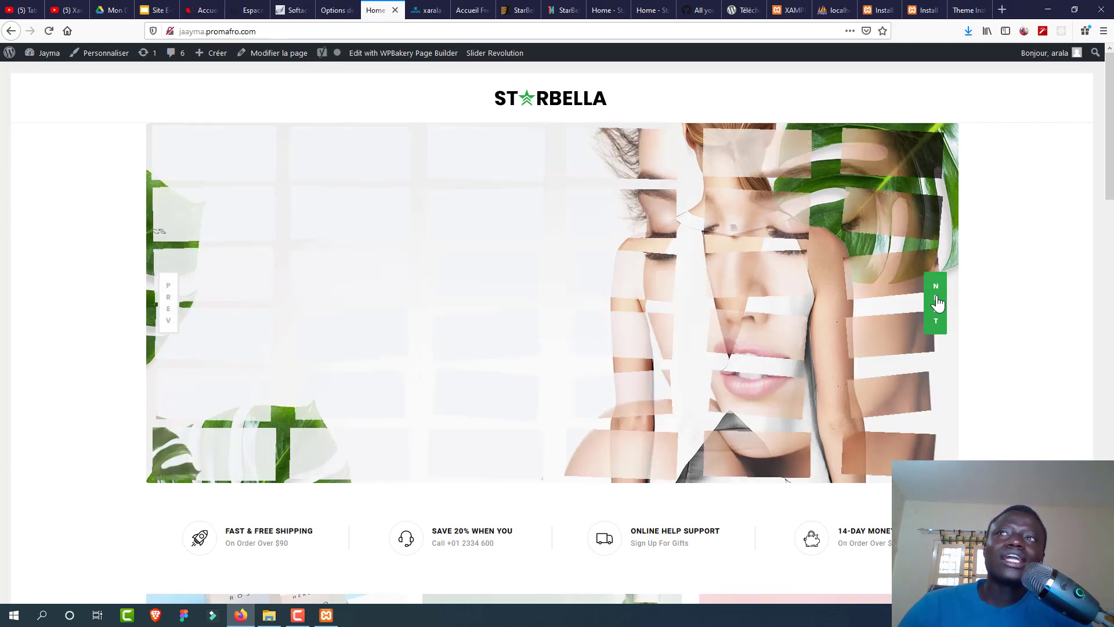
left_click_drag(1110, 121, 1111, 523)
key("Home")
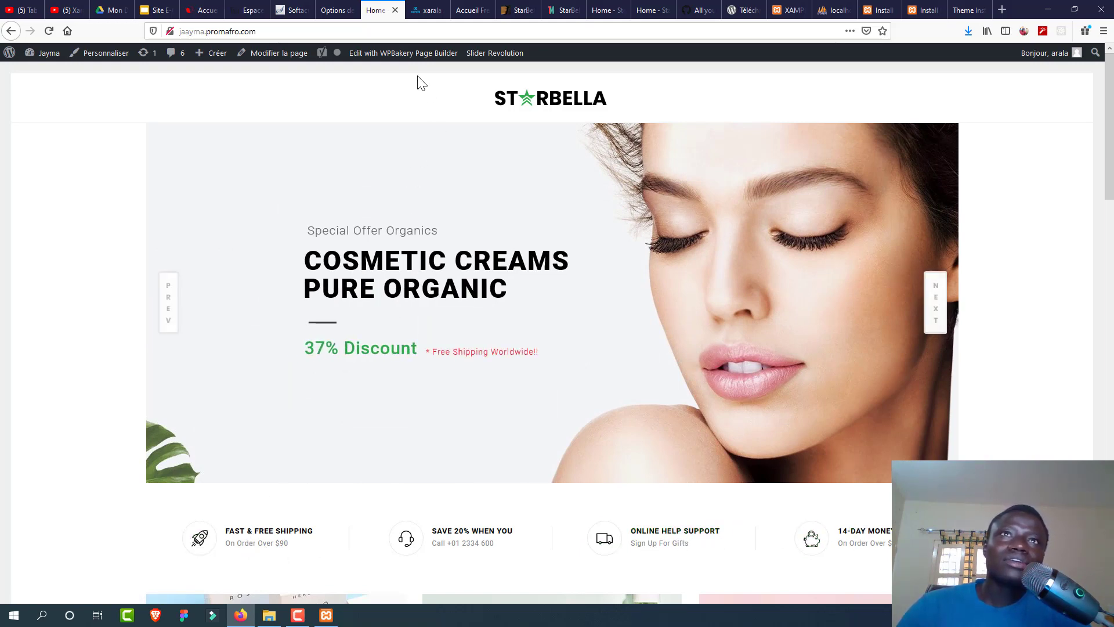
Step: Open the home page in WPBakery and retitle the first service element RAPIDE
left_click(395, 56)
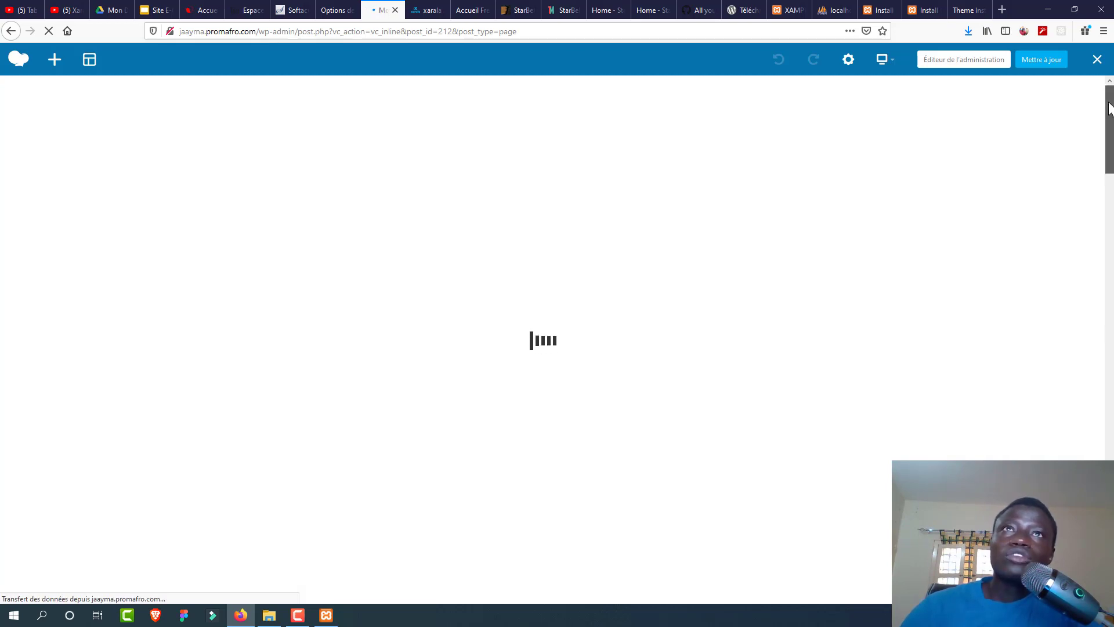
scroll(498, 339, "down", 3)
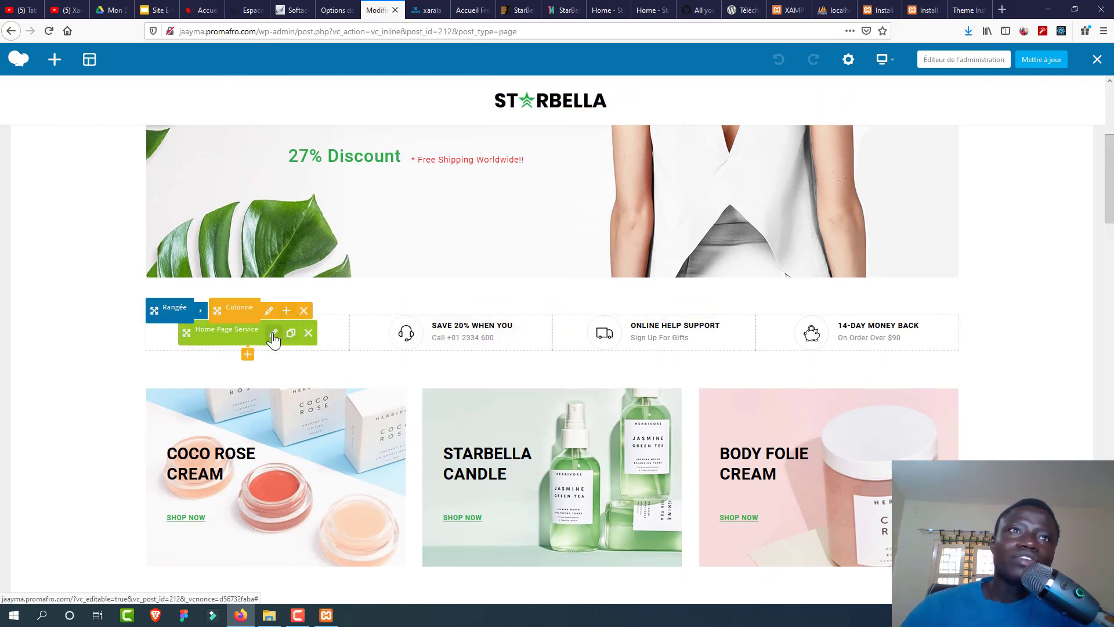
left_click(274, 335)
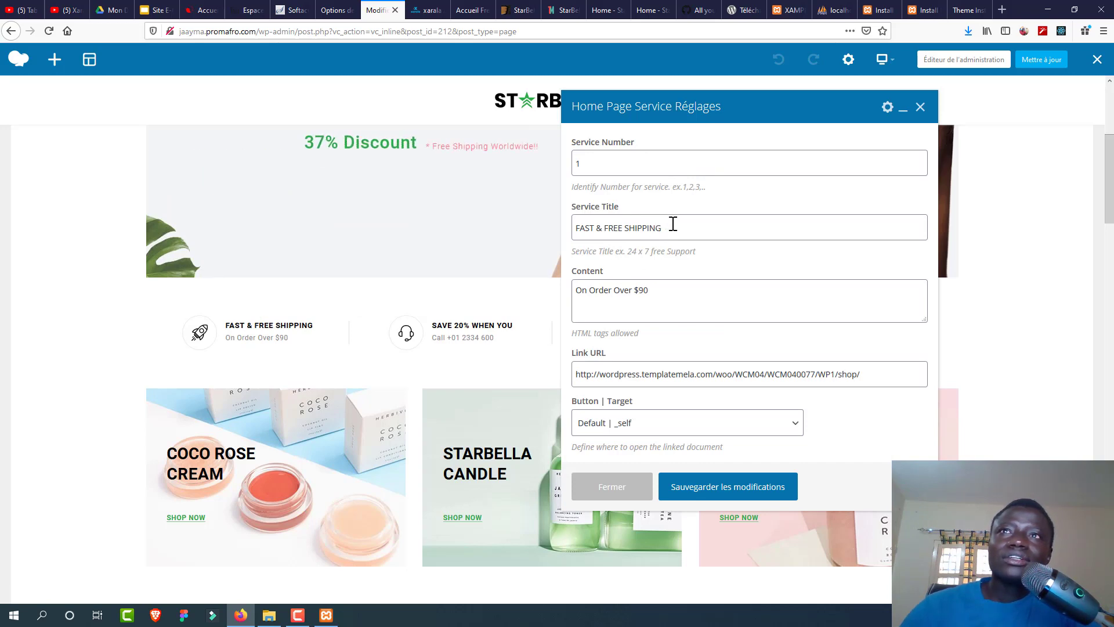
left_click_drag(670, 225, 545, 230)
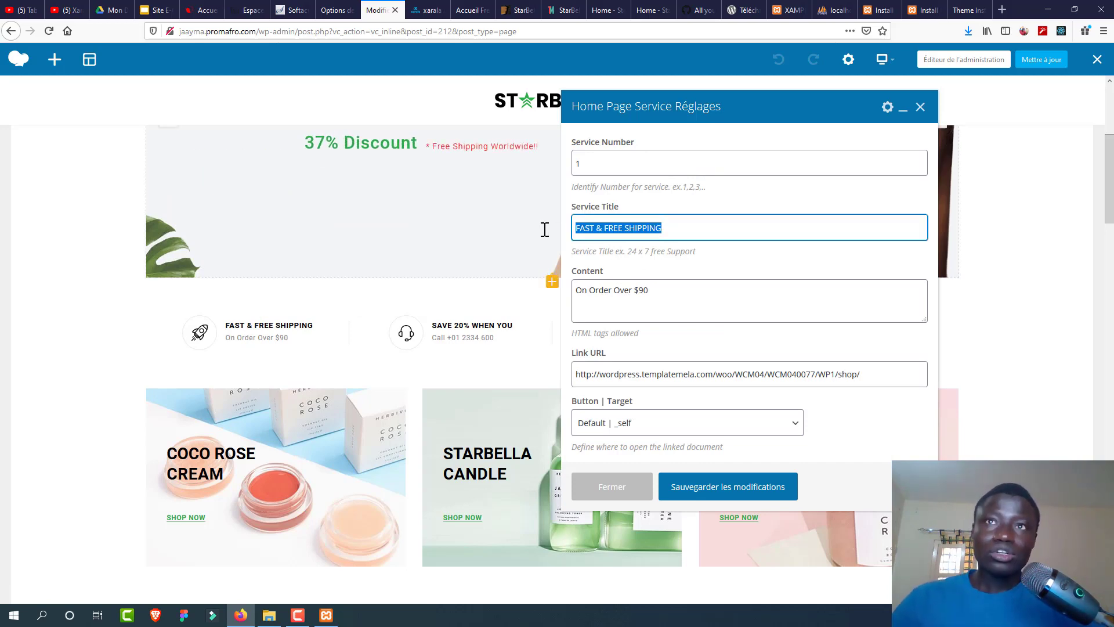
type("RAPIDE")
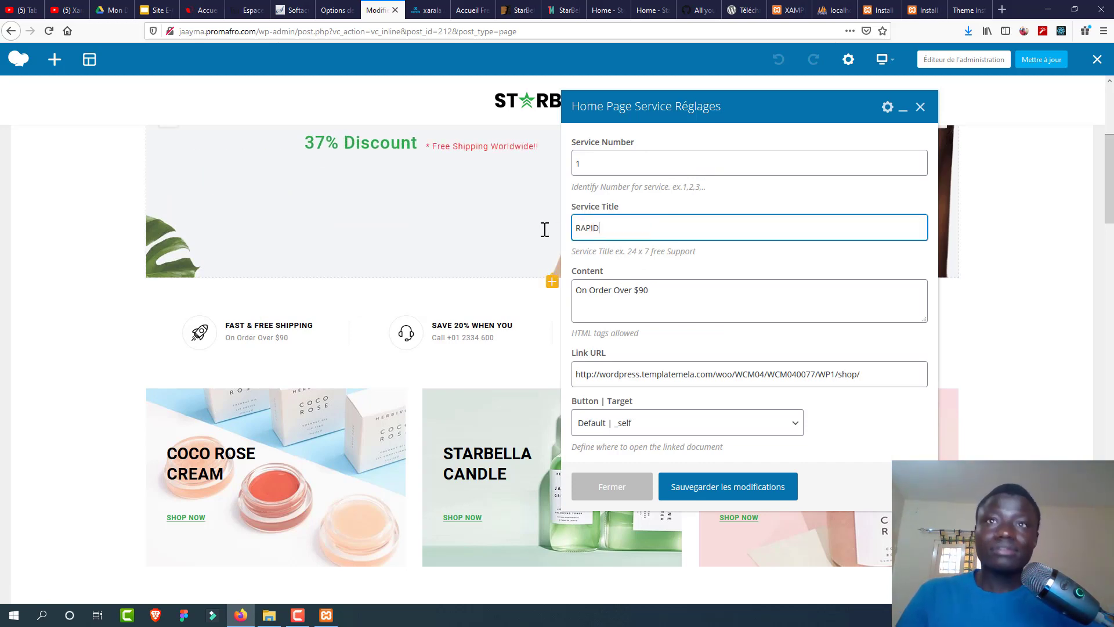
Step: Change the service text to 'On Order Over $5', save it, update the page and exit the builder
left_click(641, 290)
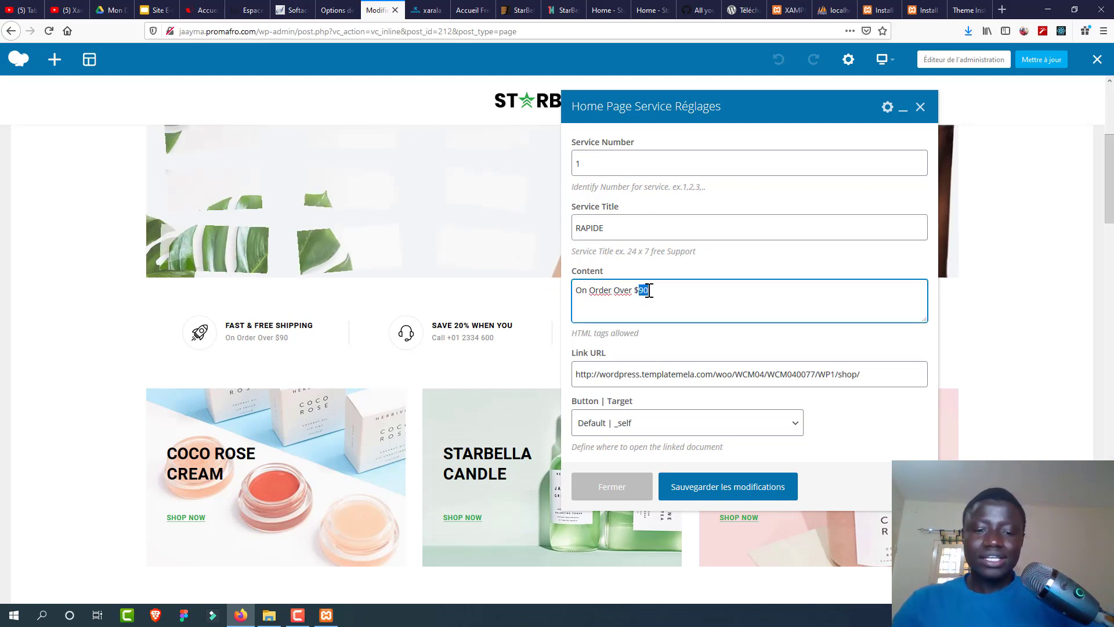
type("5")
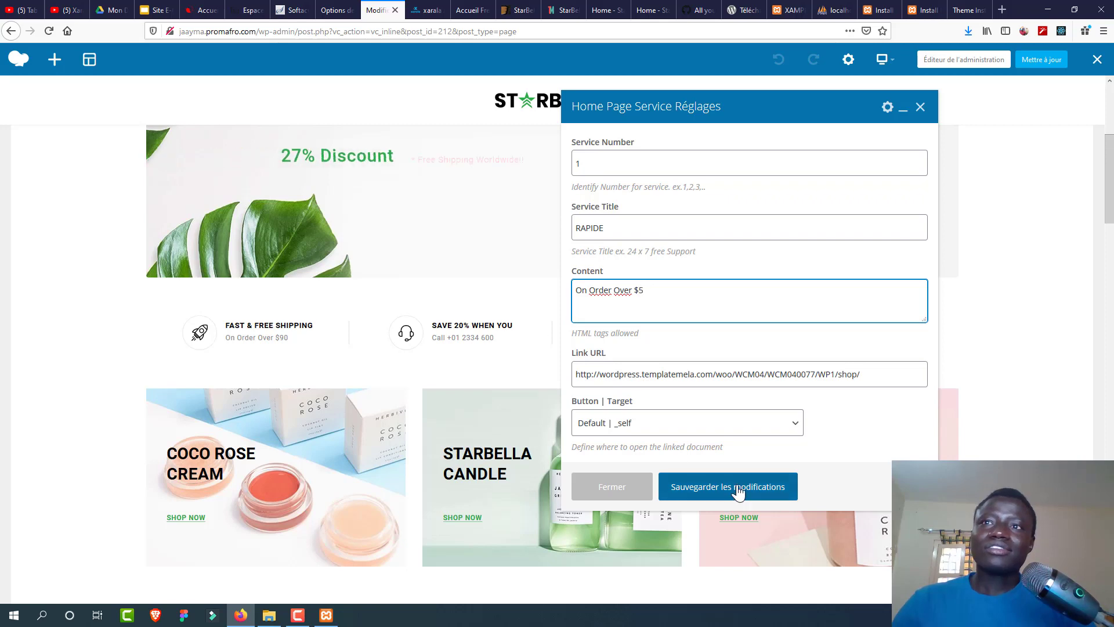
left_click(671, 487)
left_click(632, 489)
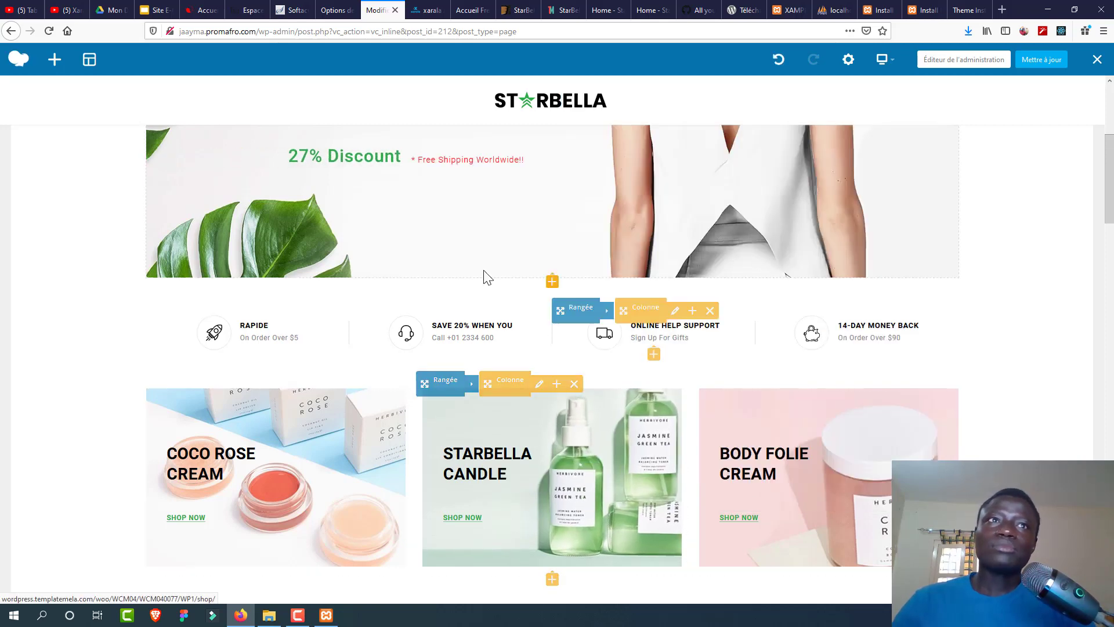
left_click(1038, 63)
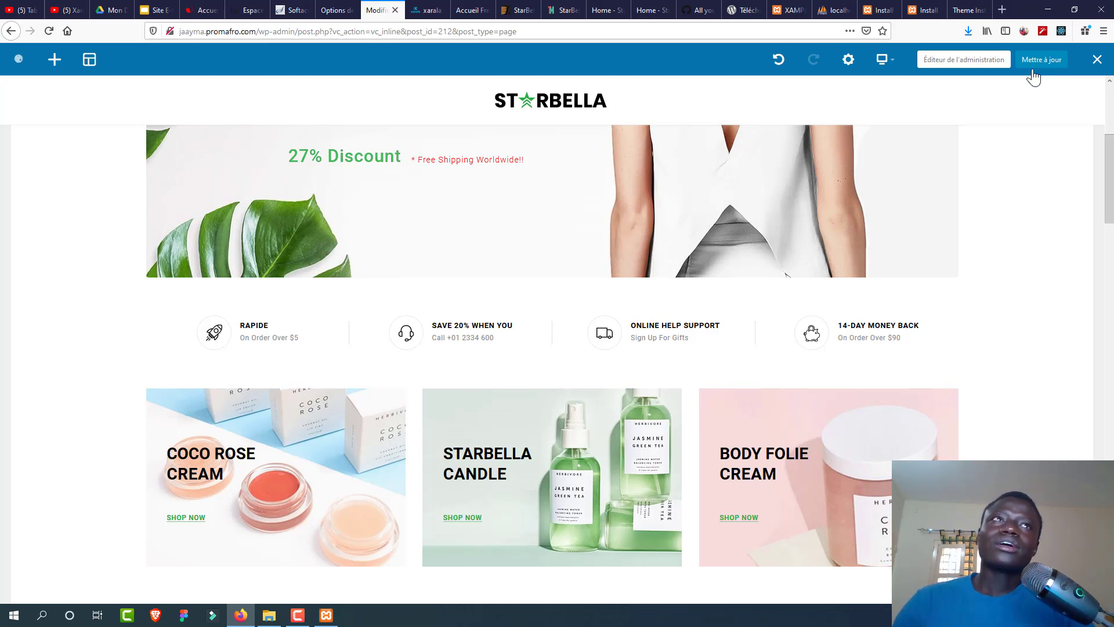
left_click(1097, 61)
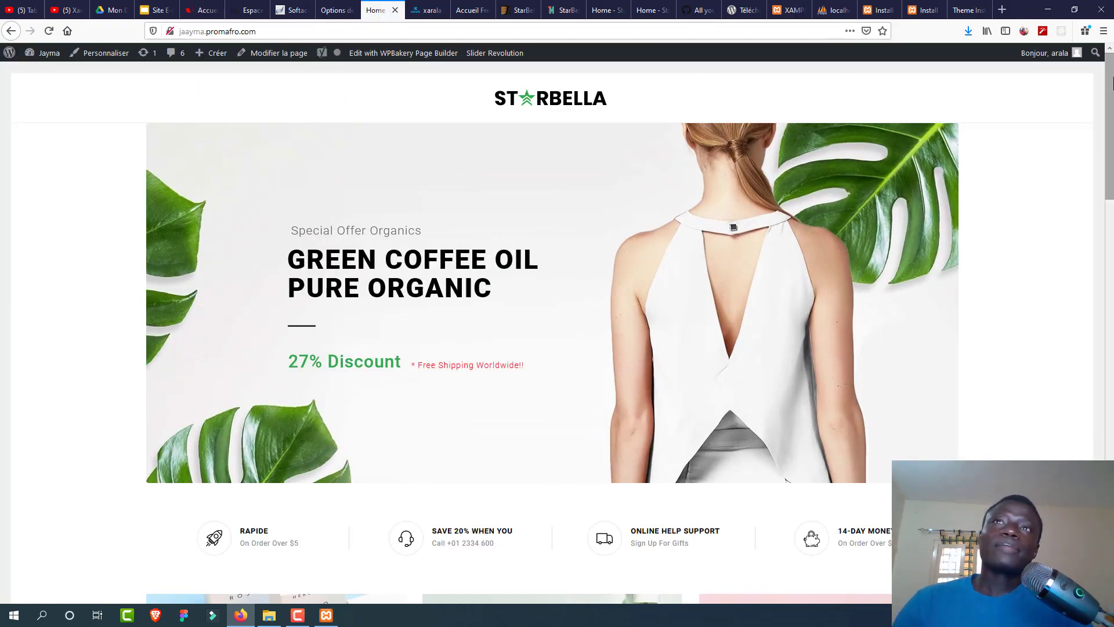
Step: From the Options de lecture tab, launch Apparence > Personnaliser in a new tab and switch to it
left_click_drag(1111, 83, 1107, 122)
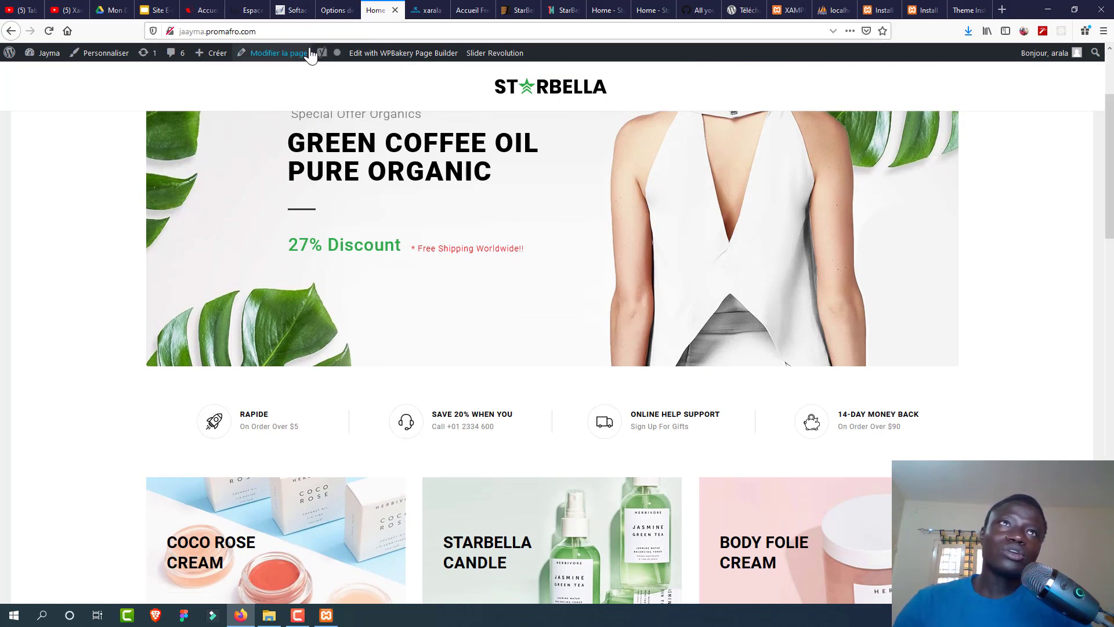
left_click(328, 10)
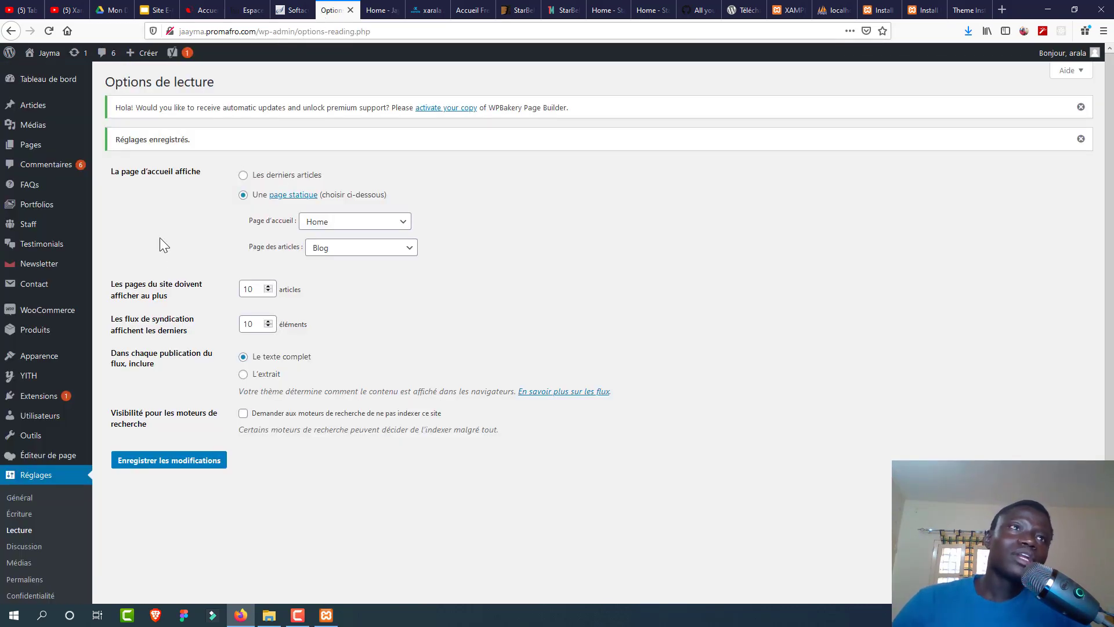
mouse_move(80, 361)
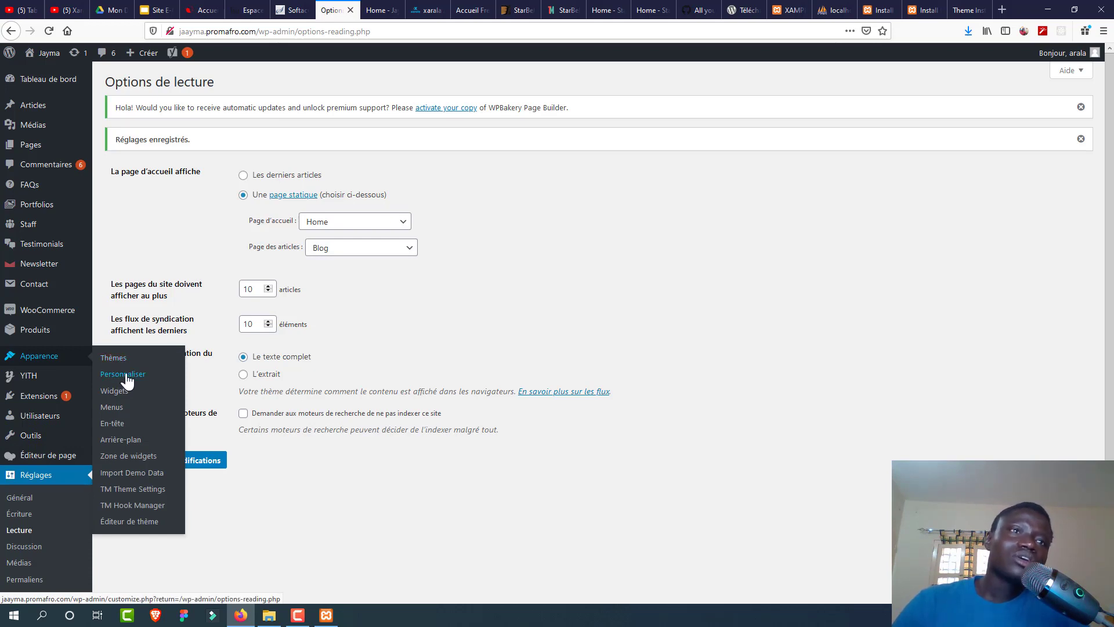
middle_click(126, 377)
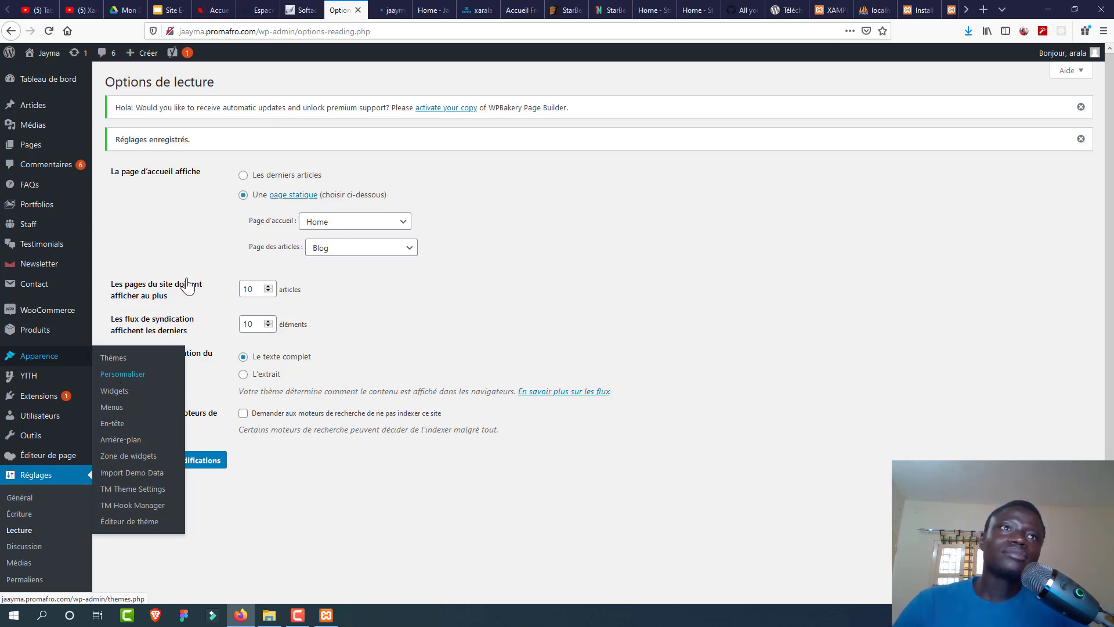
left_click(393, 10)
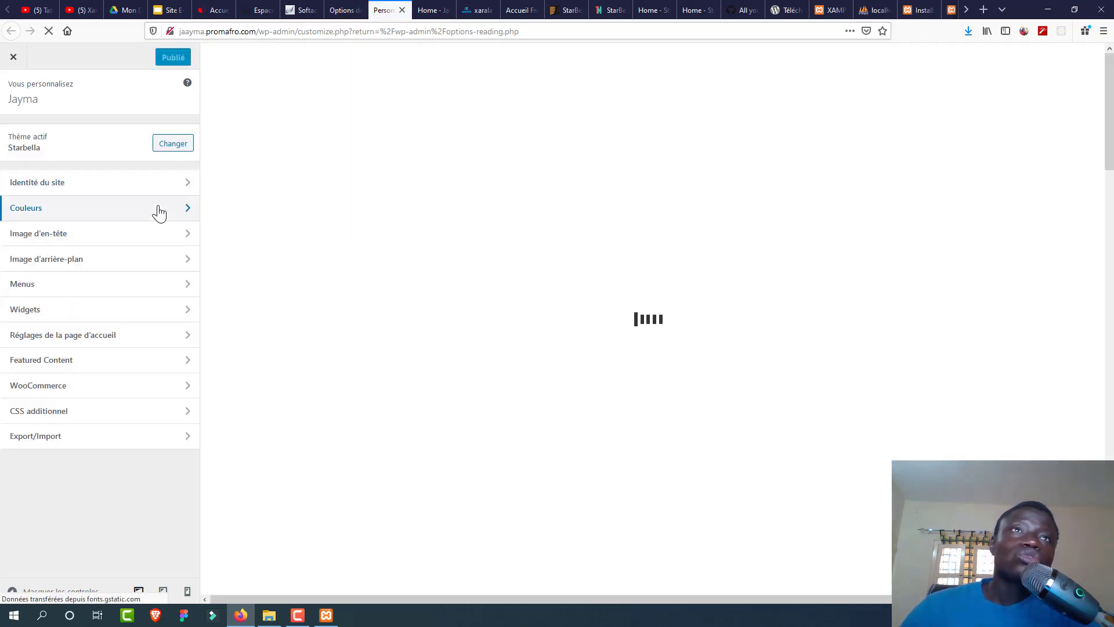
Step: Glance at the Customizer's Couleurs section, then return to the Options de lecture tab
left_click(159, 214)
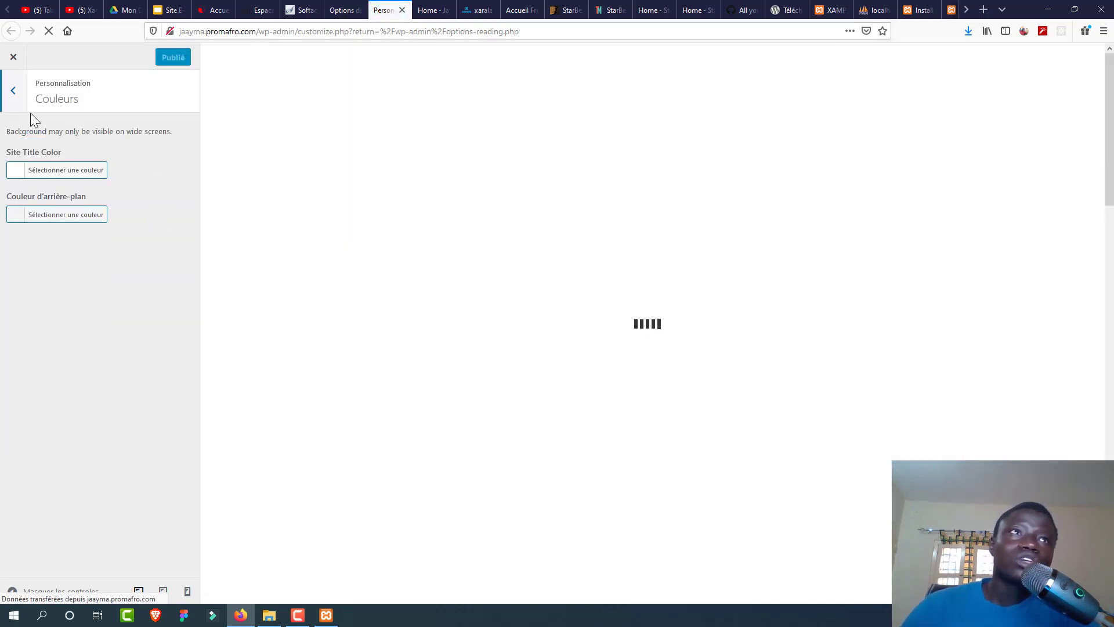
left_click(13, 90)
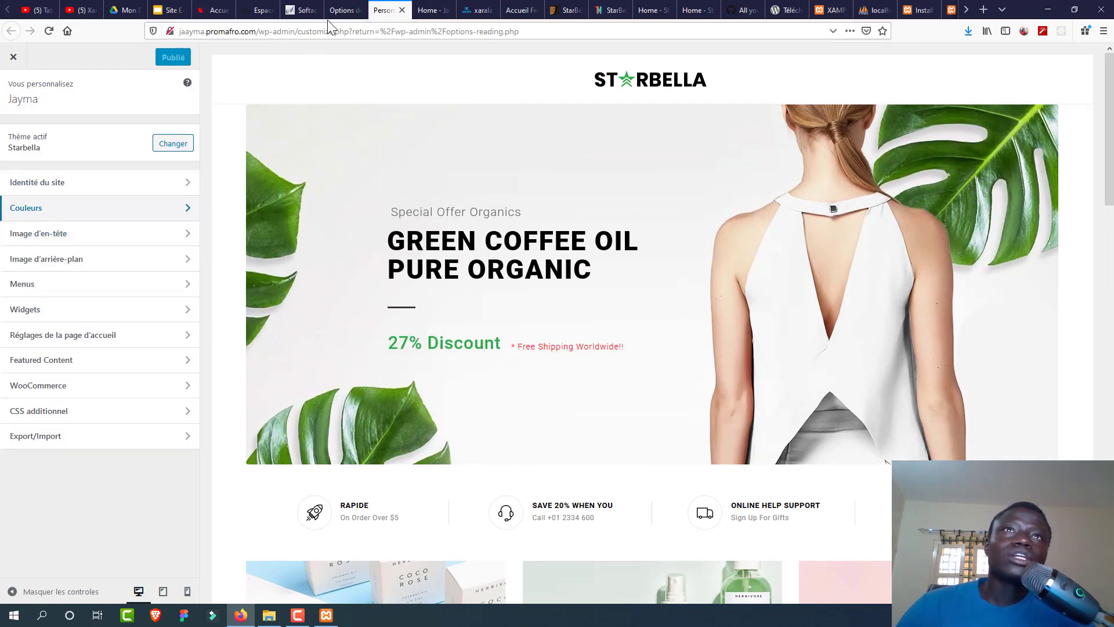
left_click(345, 17)
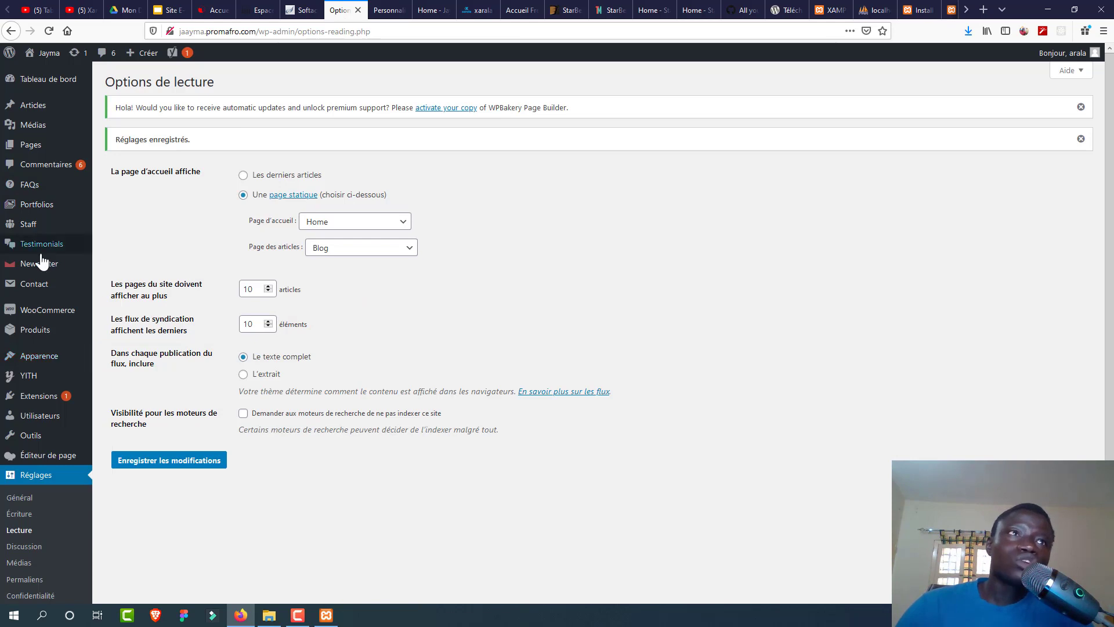
mouse_move(75, 313)
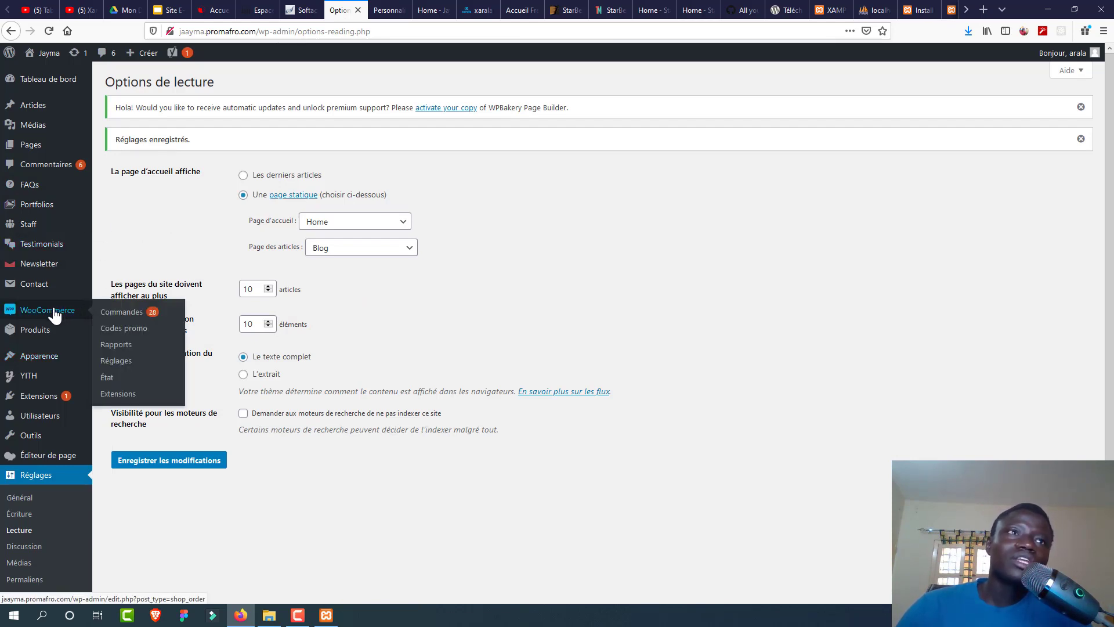
Step: In WooCommerce general settings, enter store address 'Sicap Mbao' and set the country to Sénégal
left_click(113, 363)
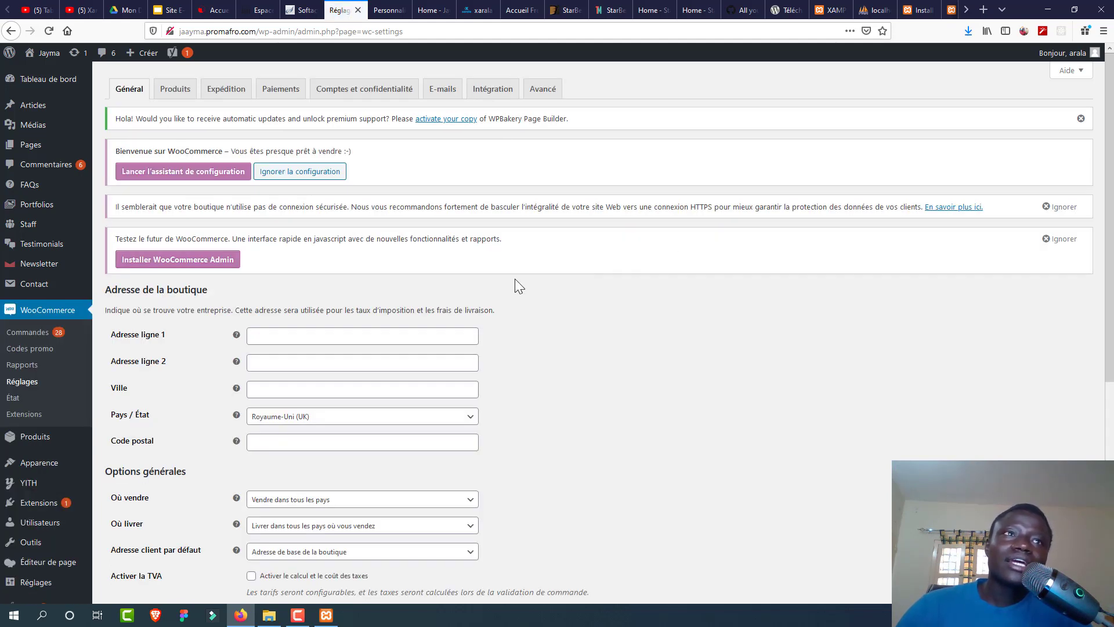
left_click(397, 336)
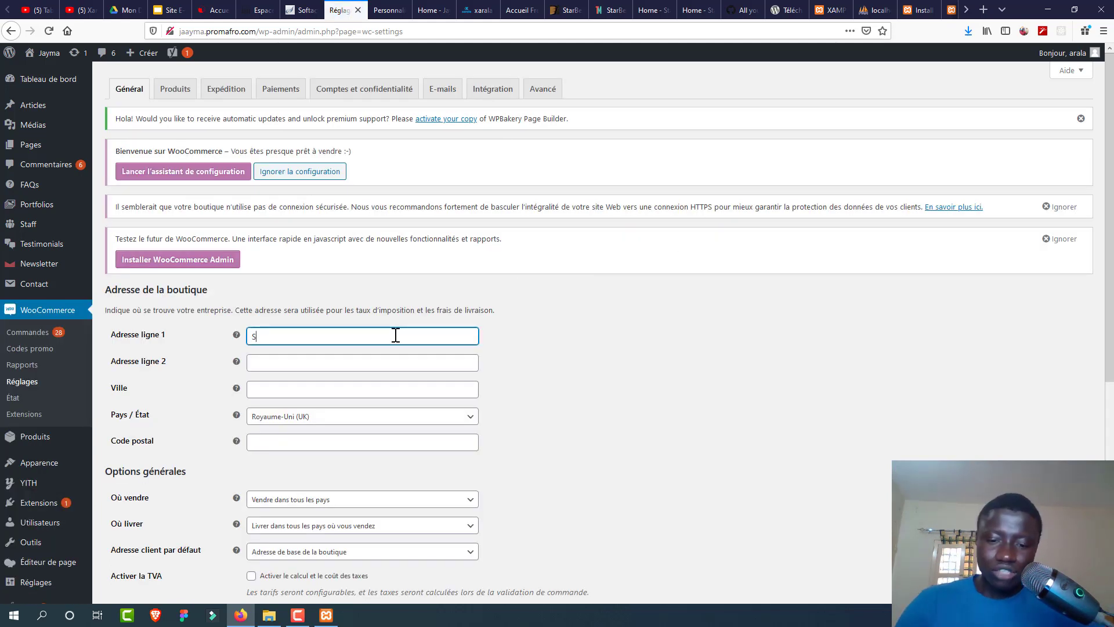
type("Sicap Mbao")
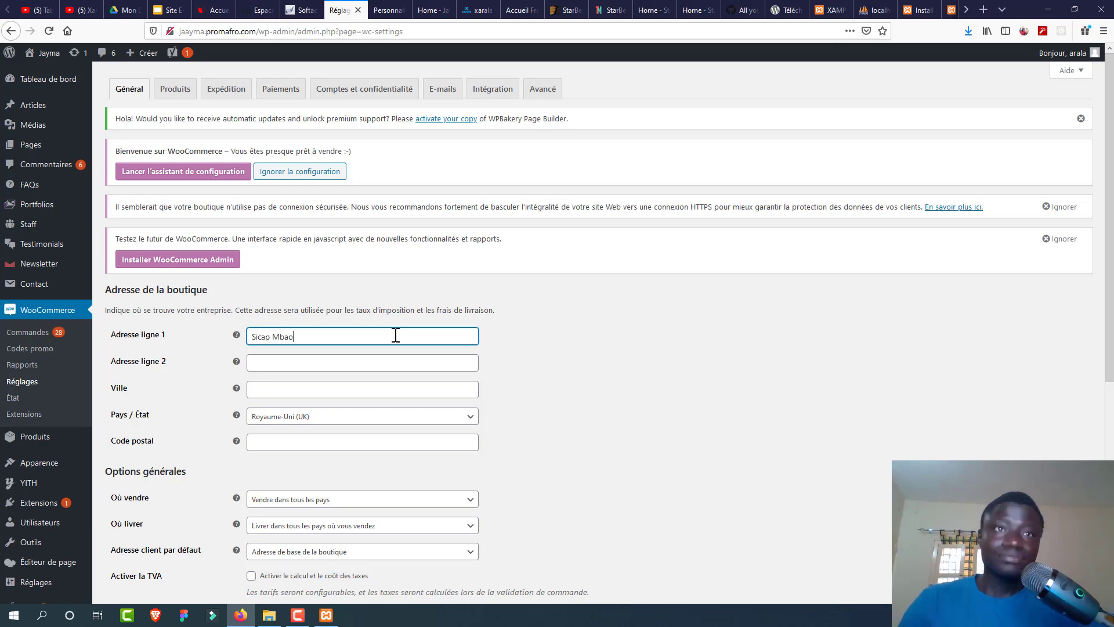
left_click(303, 391)
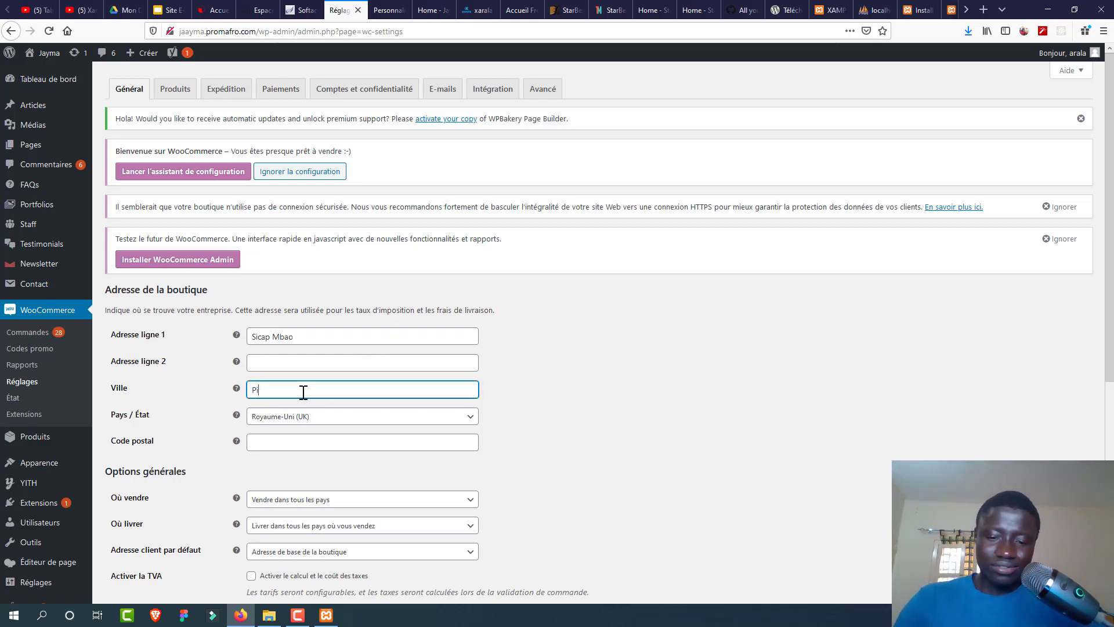
left_click(301, 418)
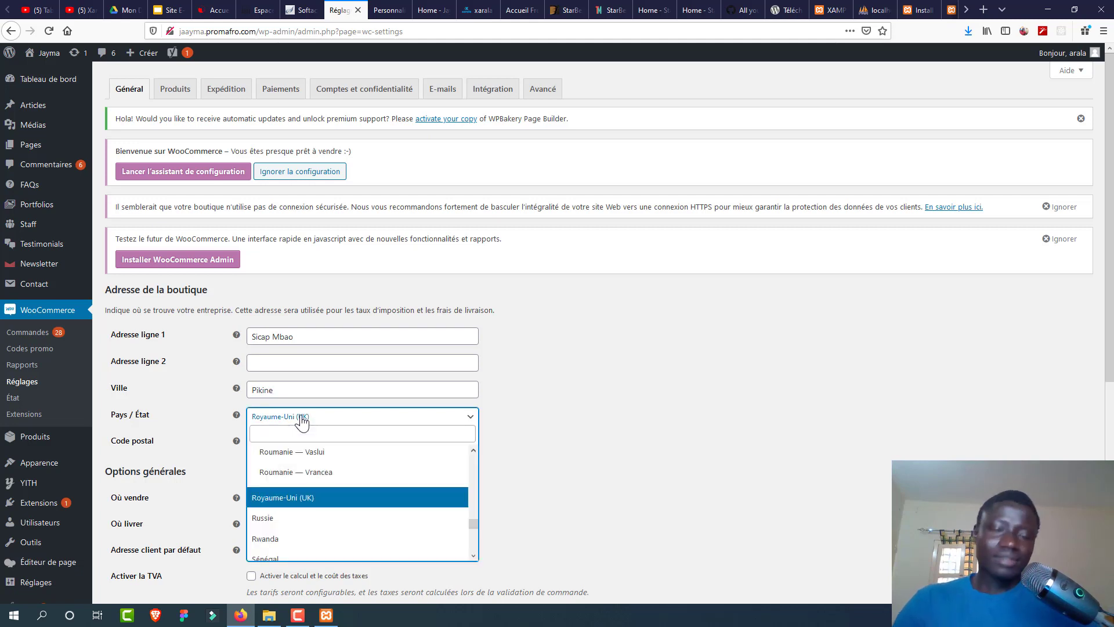
type("se")
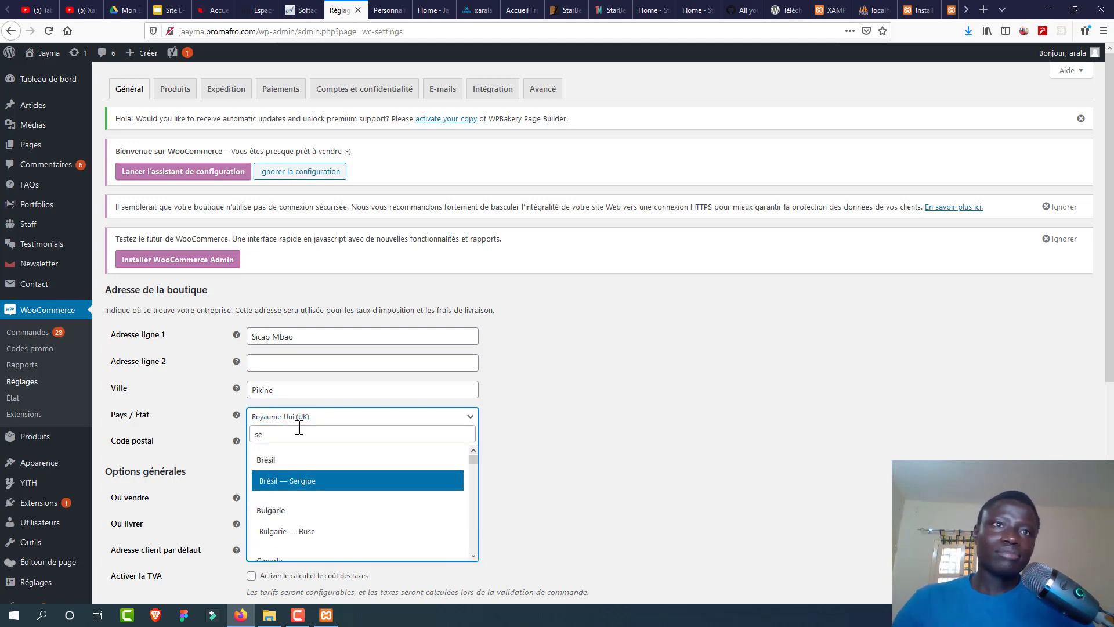
type("ne")
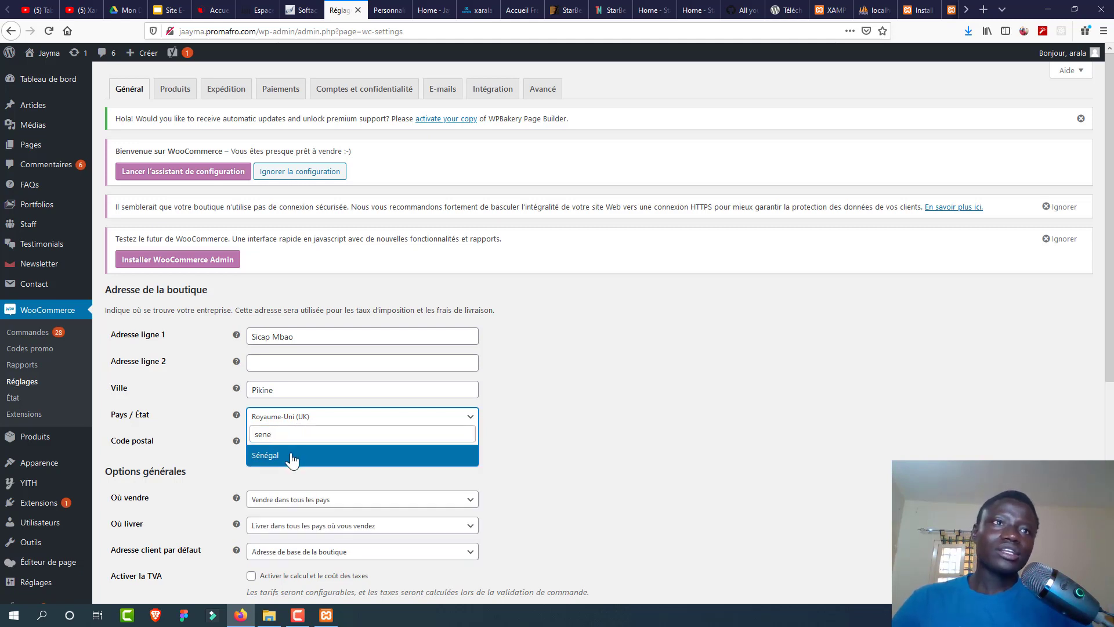
left_click(292, 459)
left_click(404, 441)
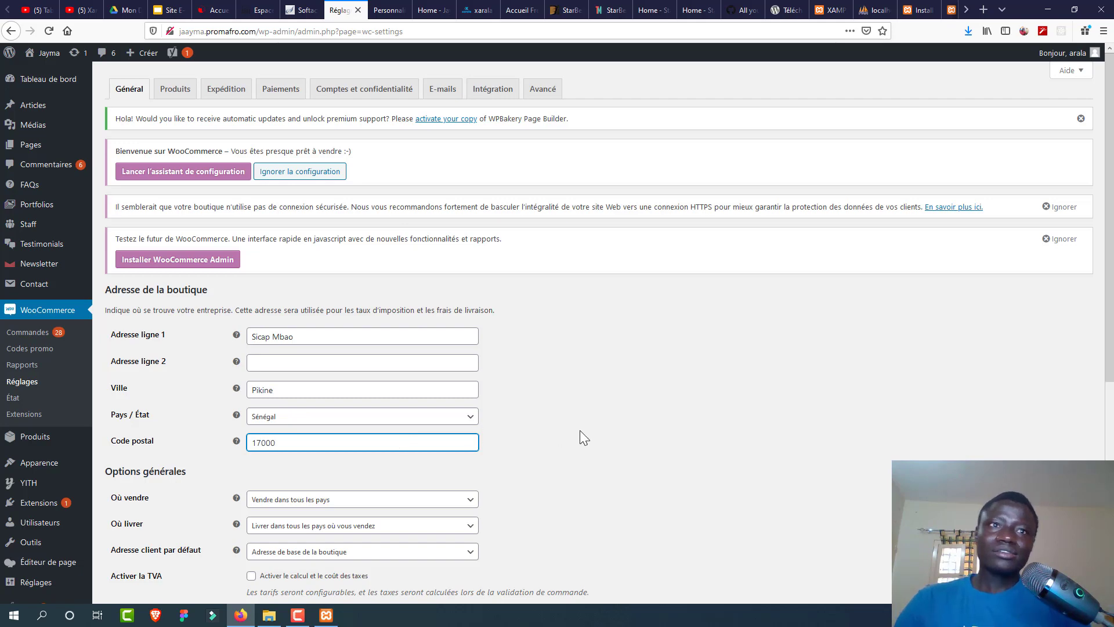
Step: Set the currency to Franc CFA ouest-africain, positioned Droite, and save the settings
scroll(1112, 316, "down", 1)
scroll(1112, 316, "down", 3)
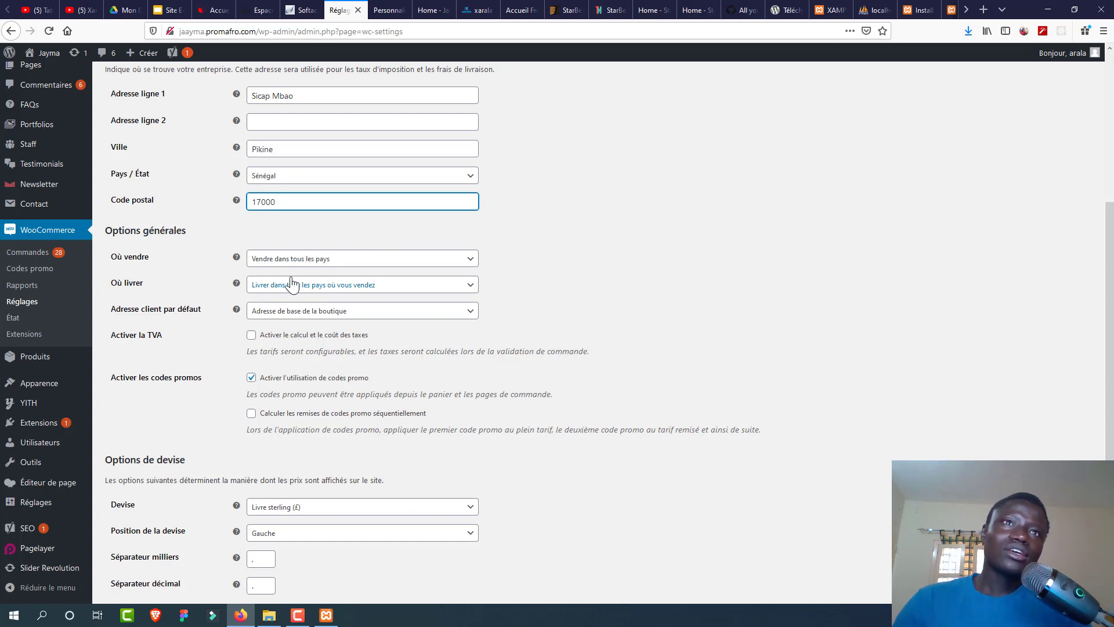
left_click(293, 317)
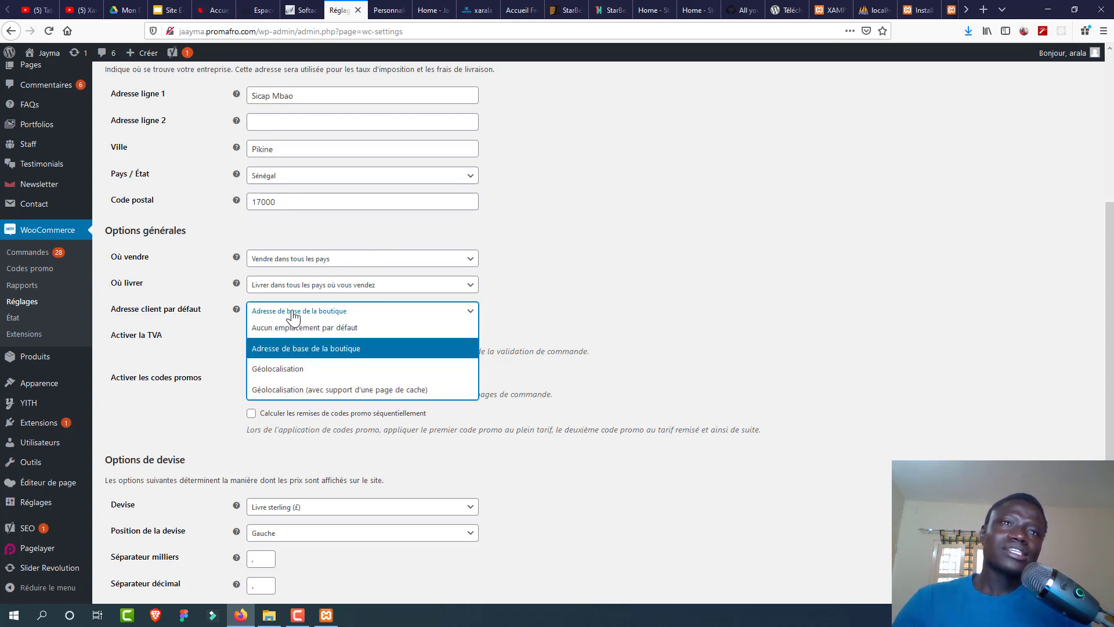
left_click(293, 315)
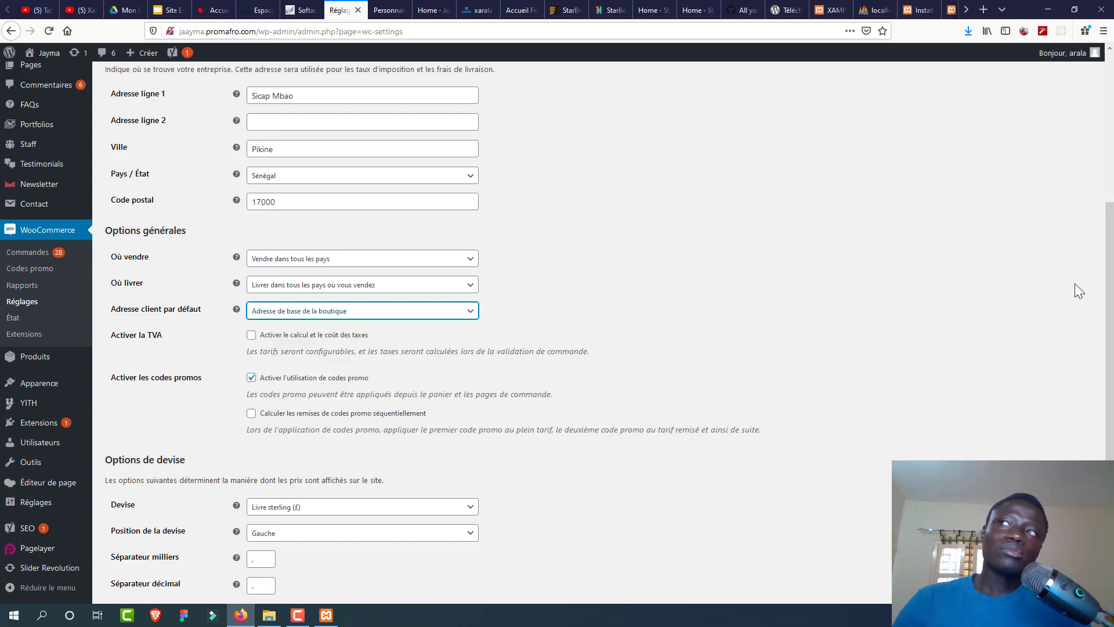
scroll(1102, 325, "down", 3)
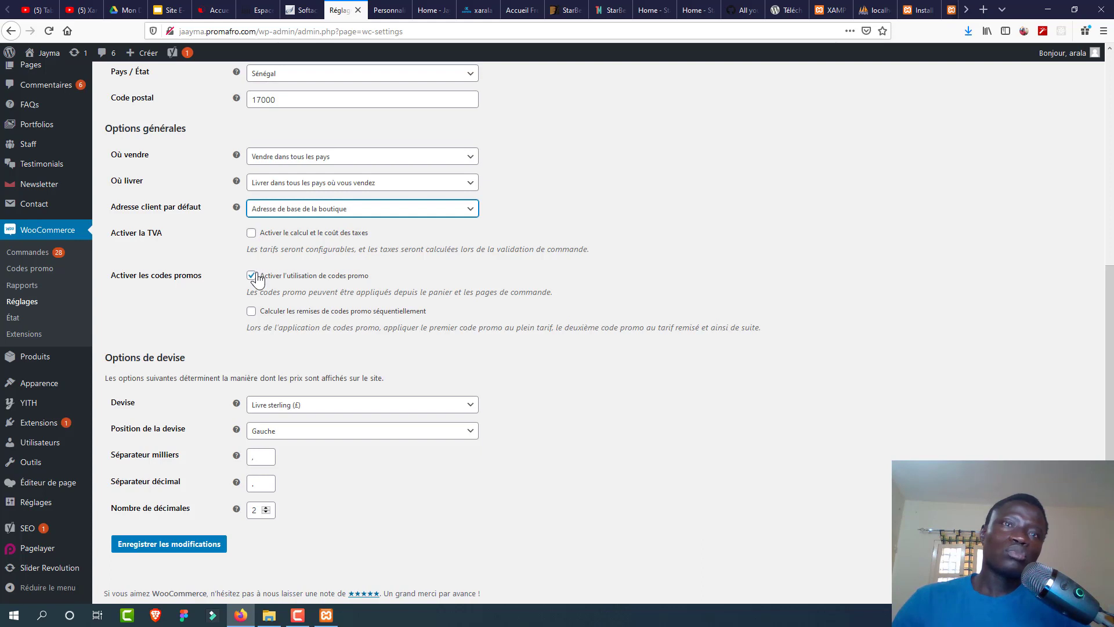
left_click(299, 405)
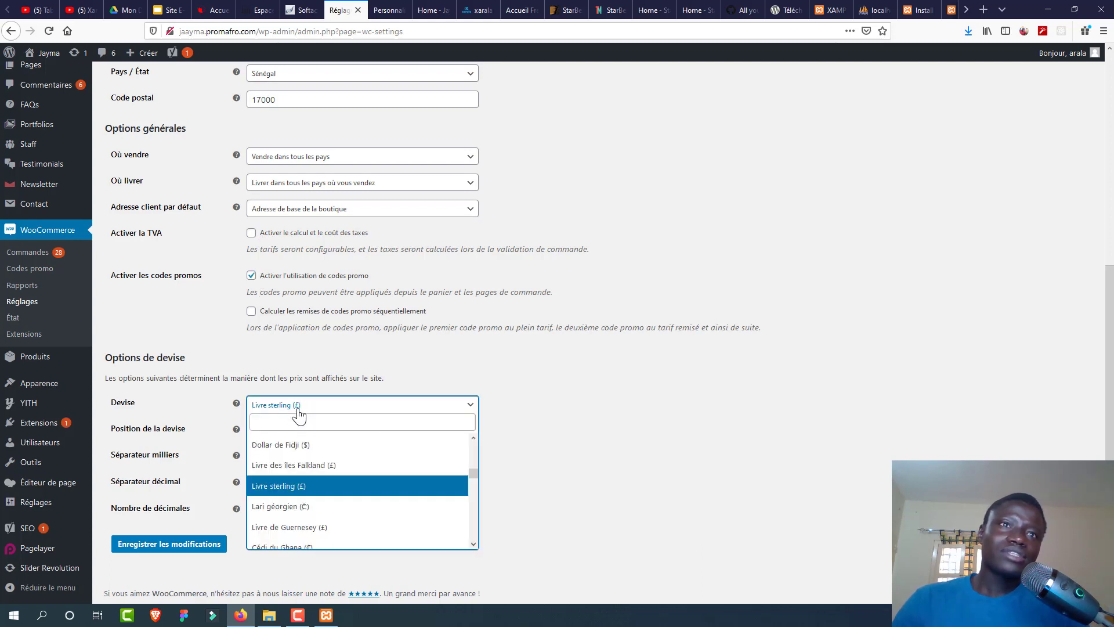
type("cf")
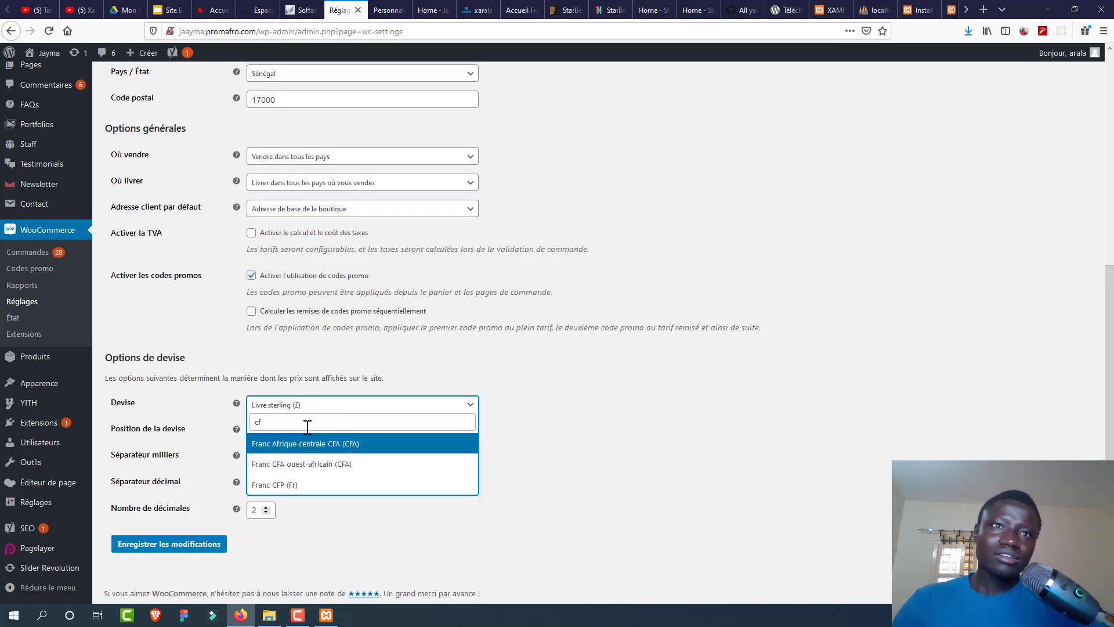
left_click(318, 460)
left_click(296, 435)
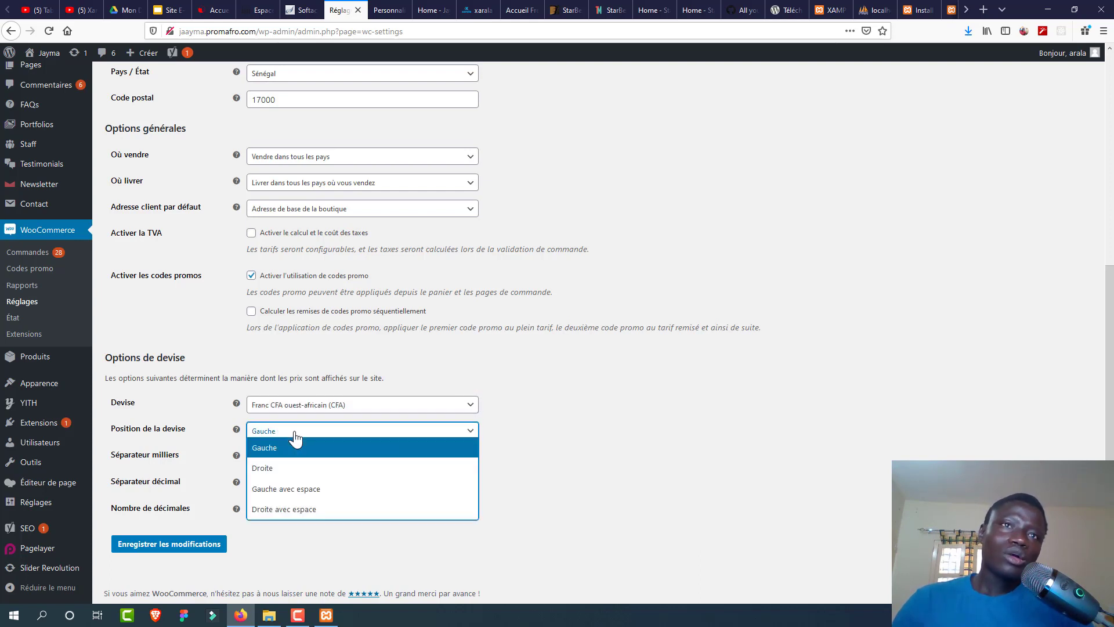
left_click(292, 468)
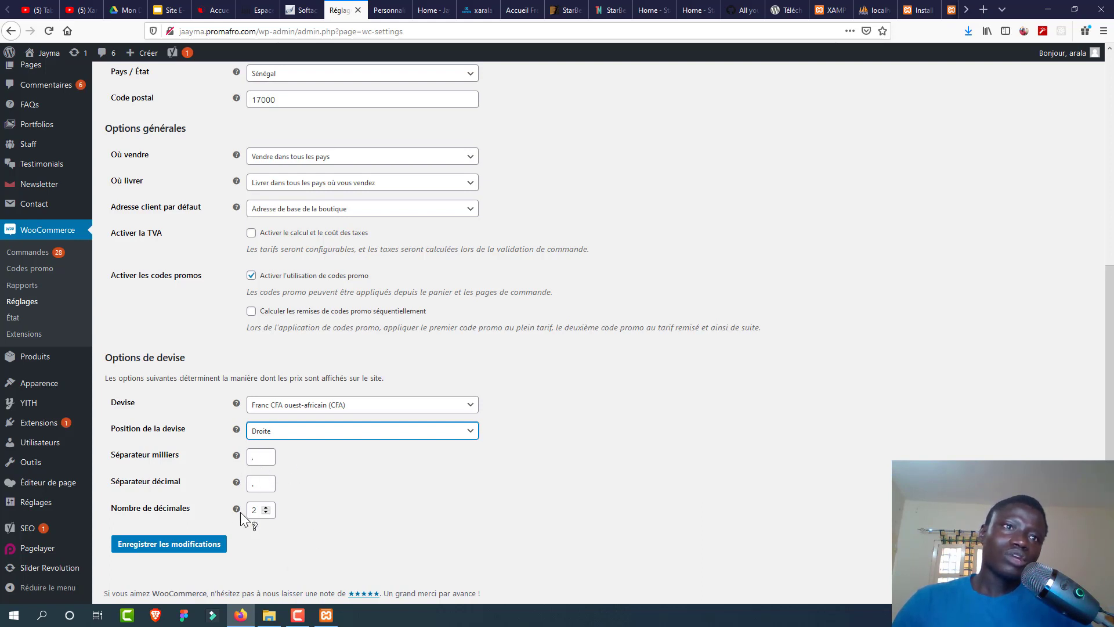
left_click(206, 546)
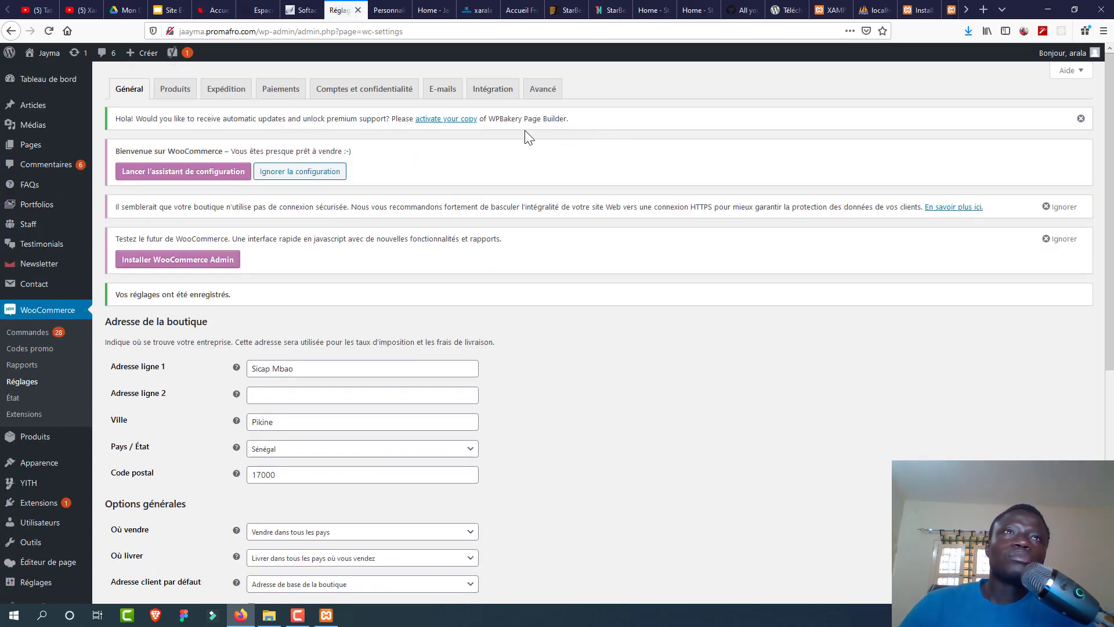
Step: Choose Shop as the Page boutique in Produits settings, save, and go to Expédition
left_click(172, 96)
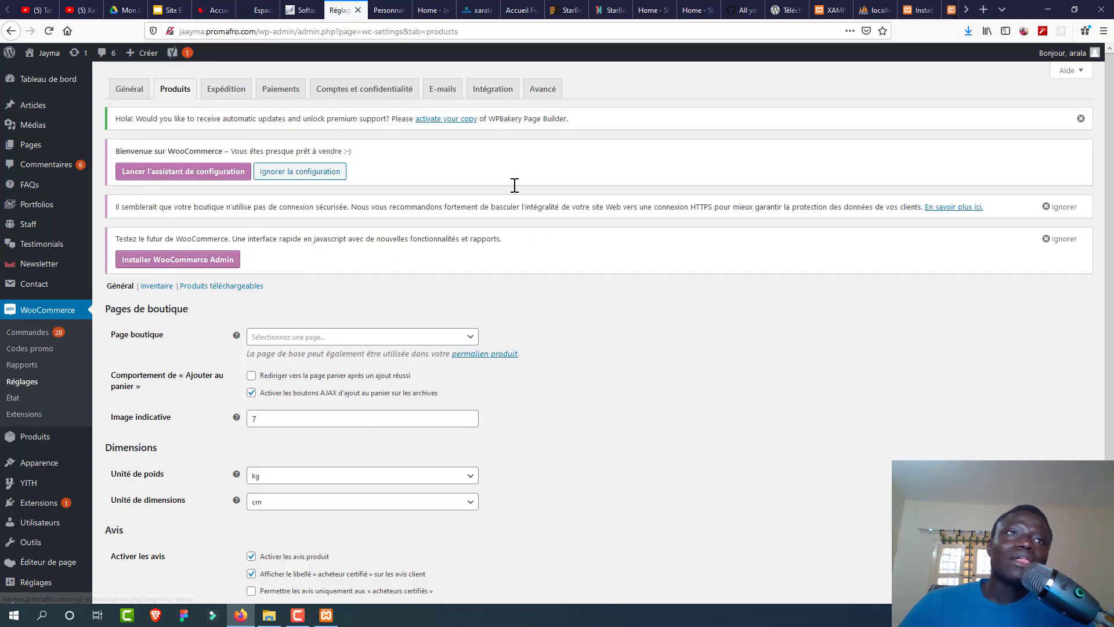
left_click(348, 338)
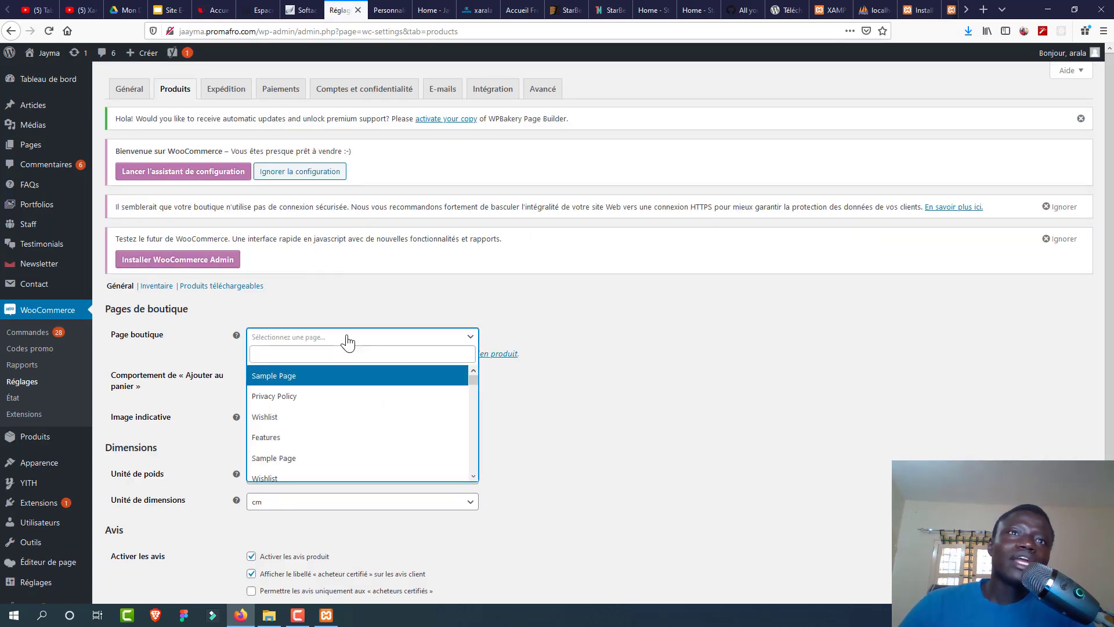
type("sh")
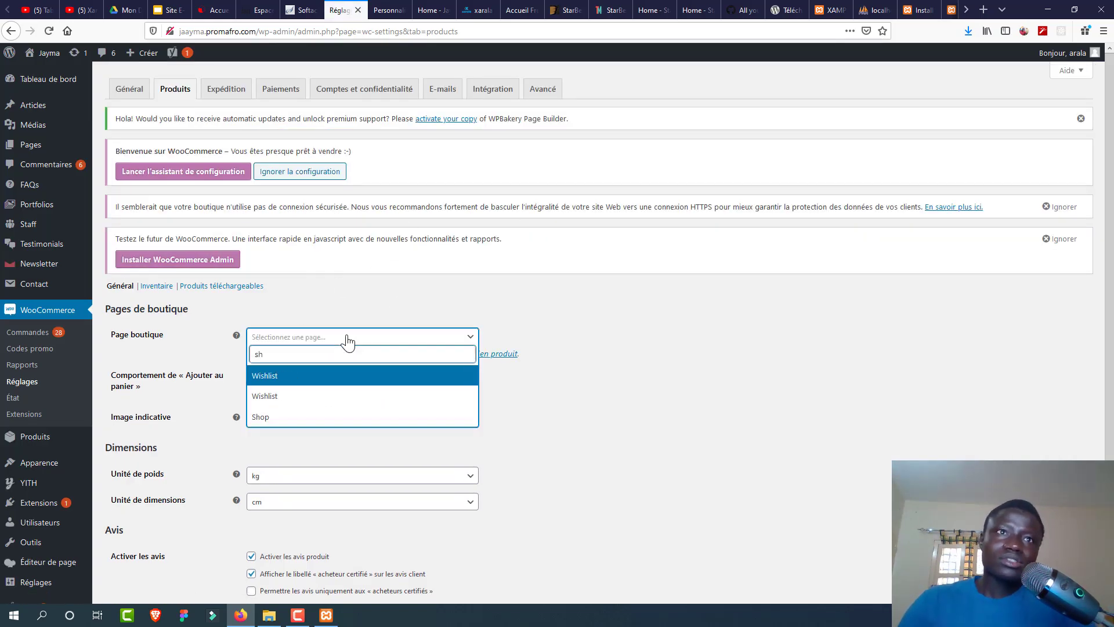
left_click(283, 419)
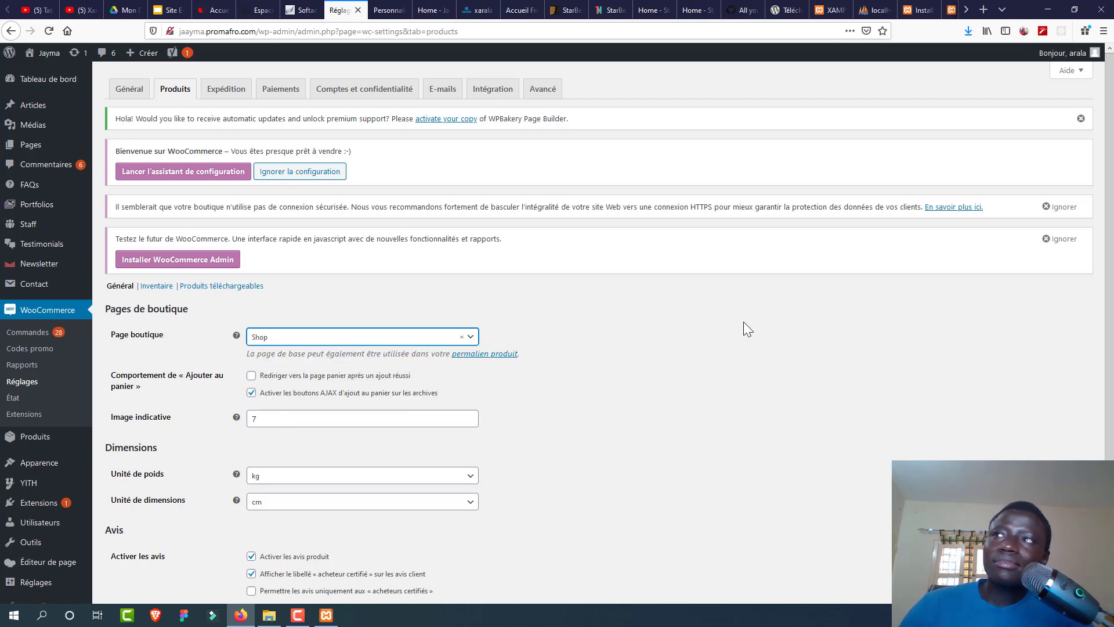
scroll(1072, 324, "down", 3)
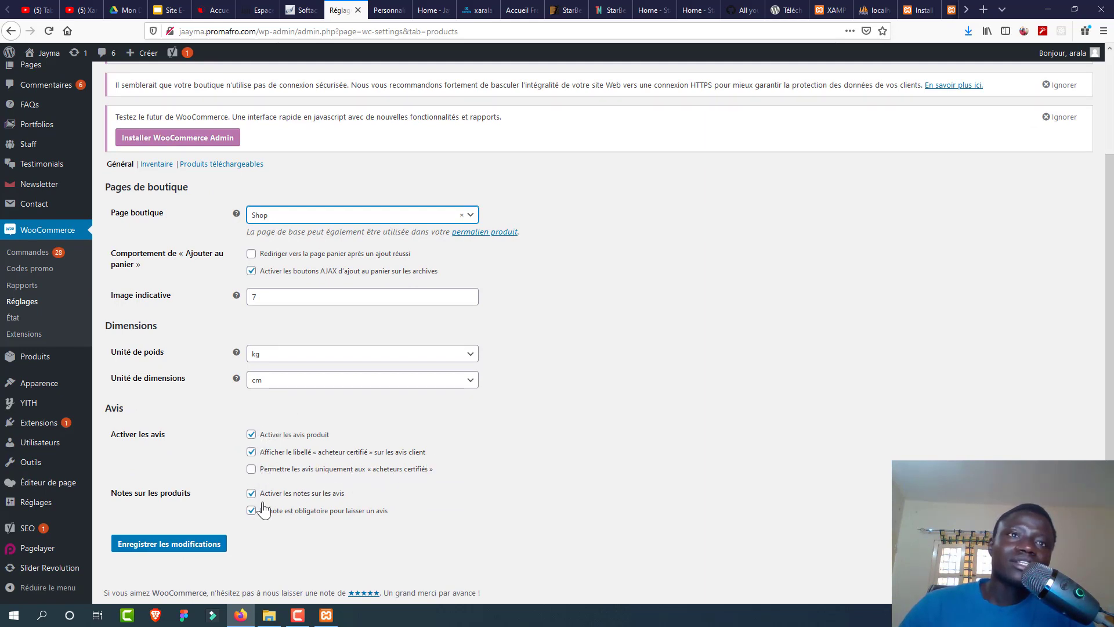
left_click(189, 545)
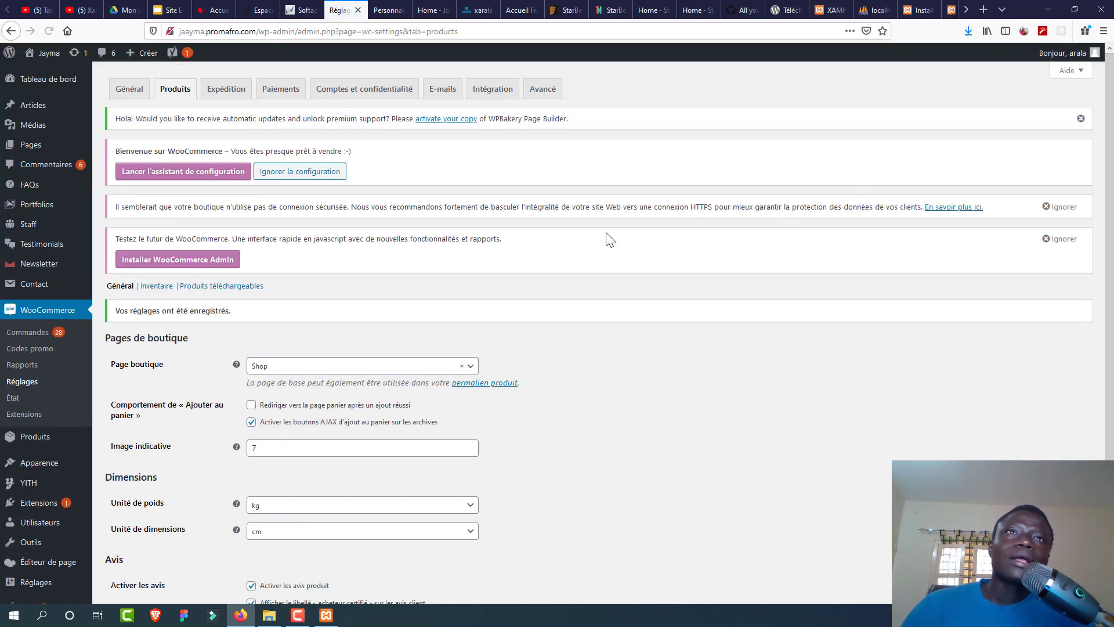
left_click(240, 97)
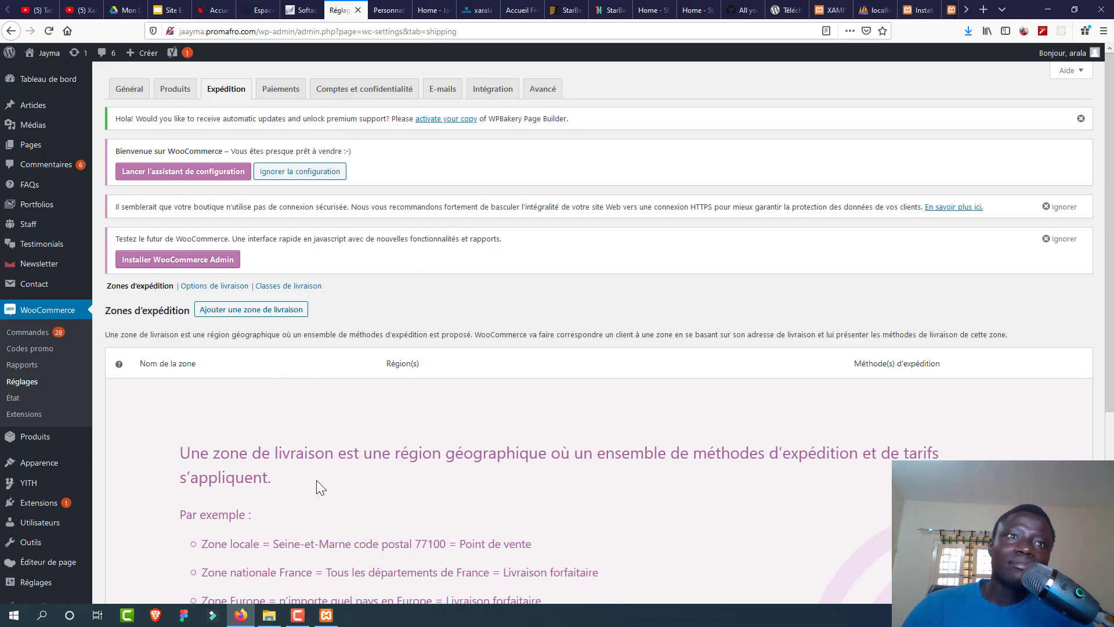
Step: Enable Virement bancaire, Paiements par chèque and Paiement à la livraison, leaving PayPal off, and save
left_click(293, 88)
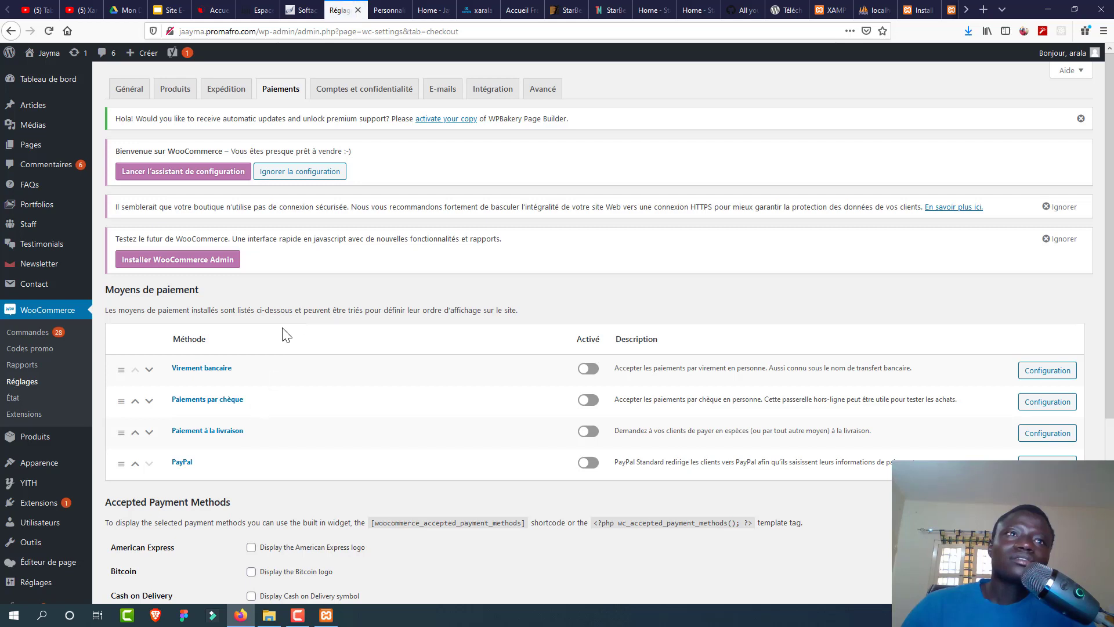
left_click(588, 369)
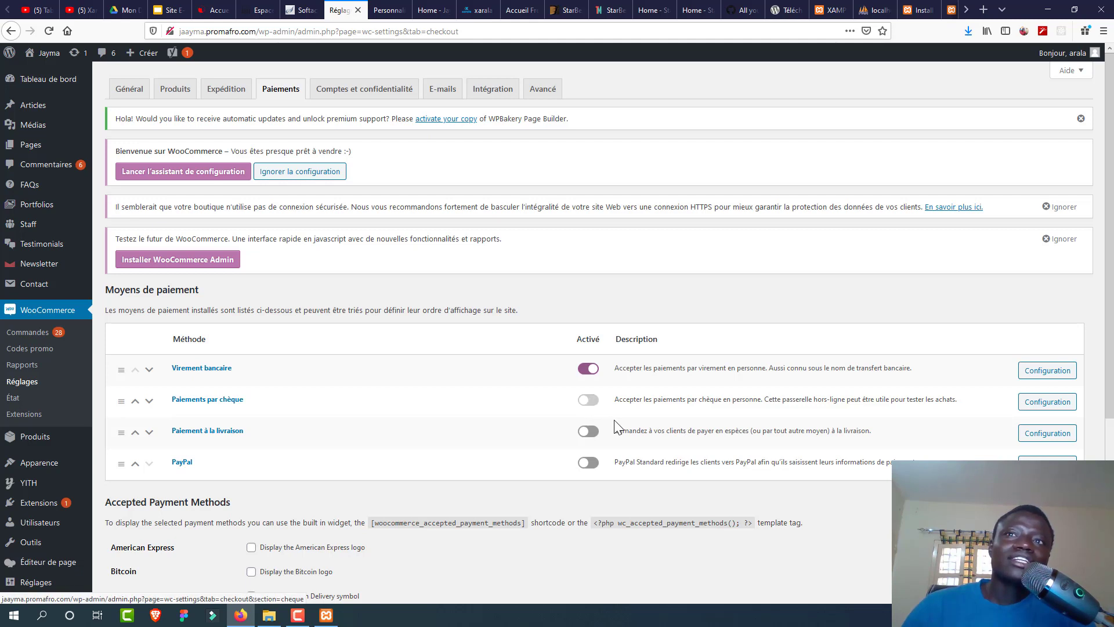
left_click(589, 432)
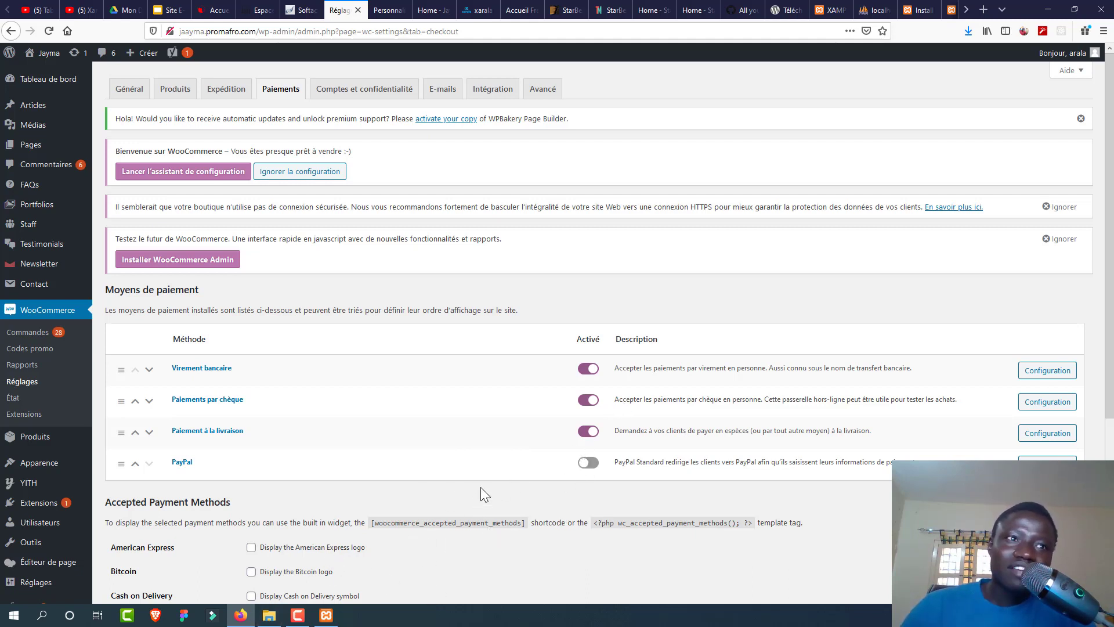
left_click_drag(1110, 304, 1085, 240)
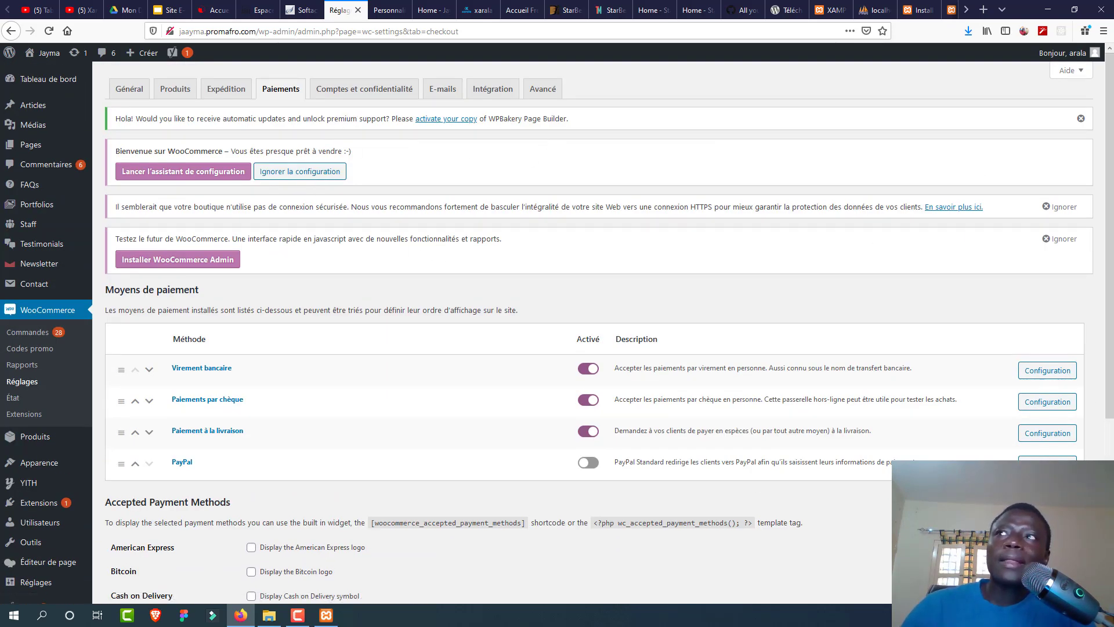
scroll(581, 348, "down", 5)
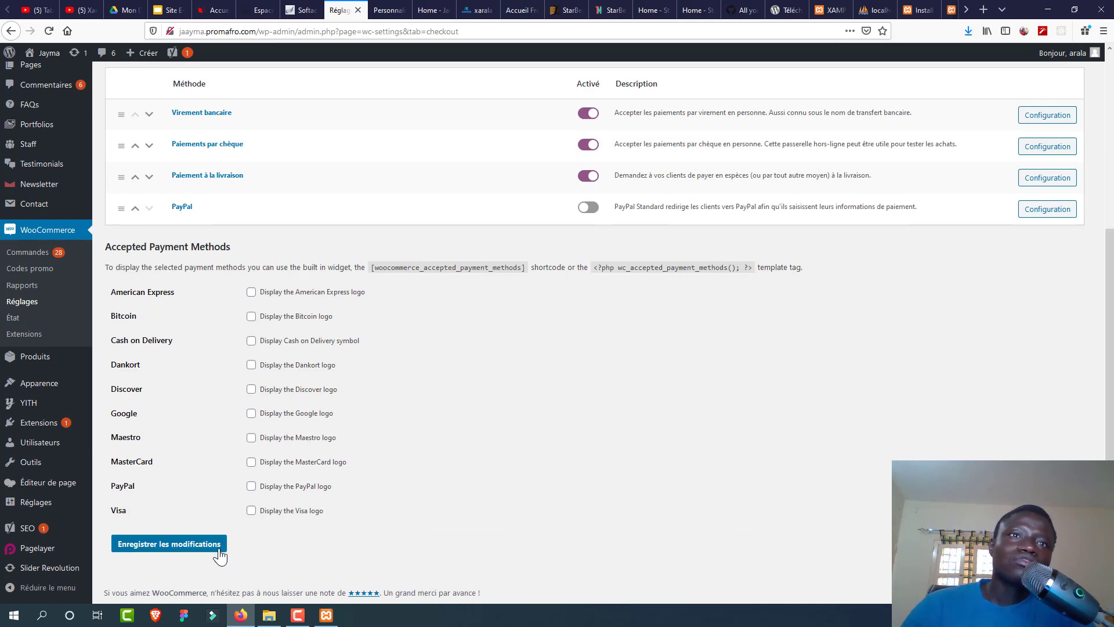
left_click(200, 543)
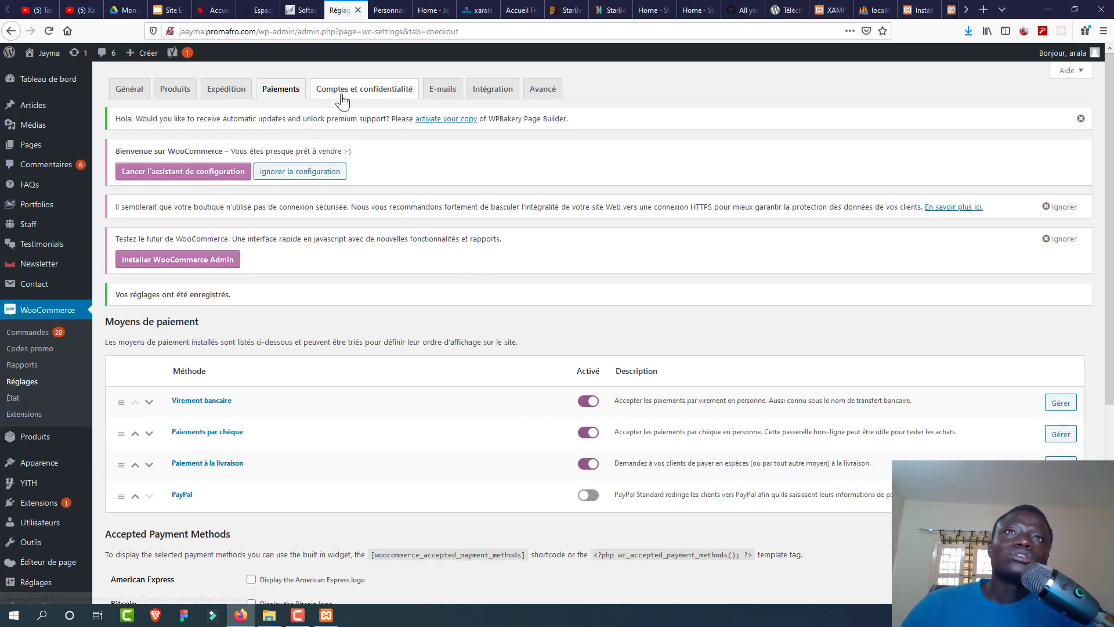
Step: Look through the Comptes, E-mails, Intégration and Avancé WooCommerce settings tabs
left_click(388, 91)
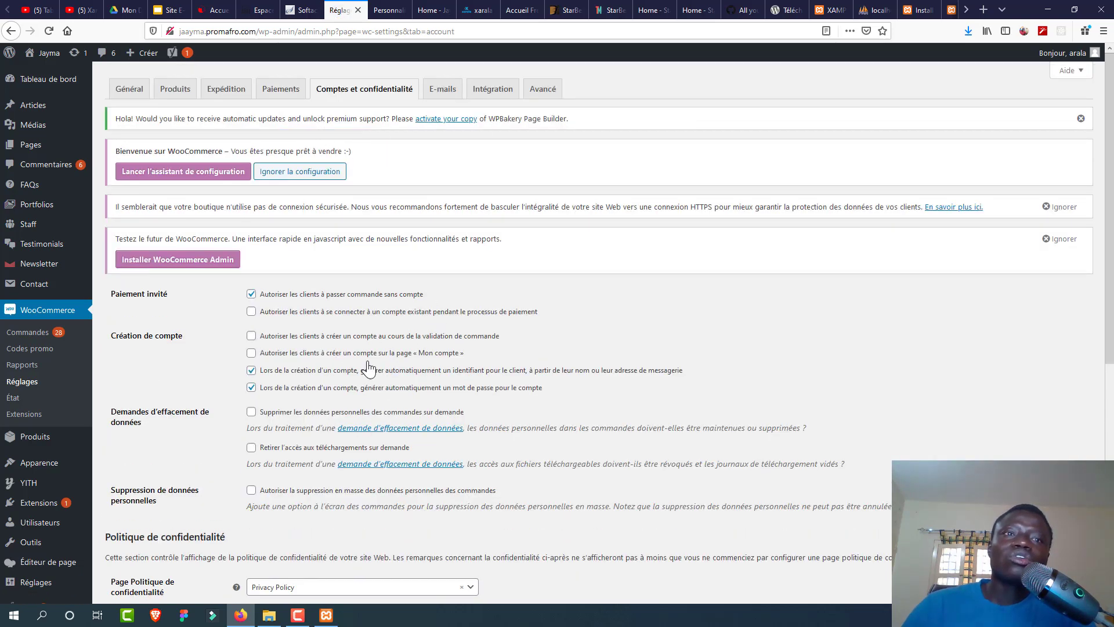
left_click(436, 93)
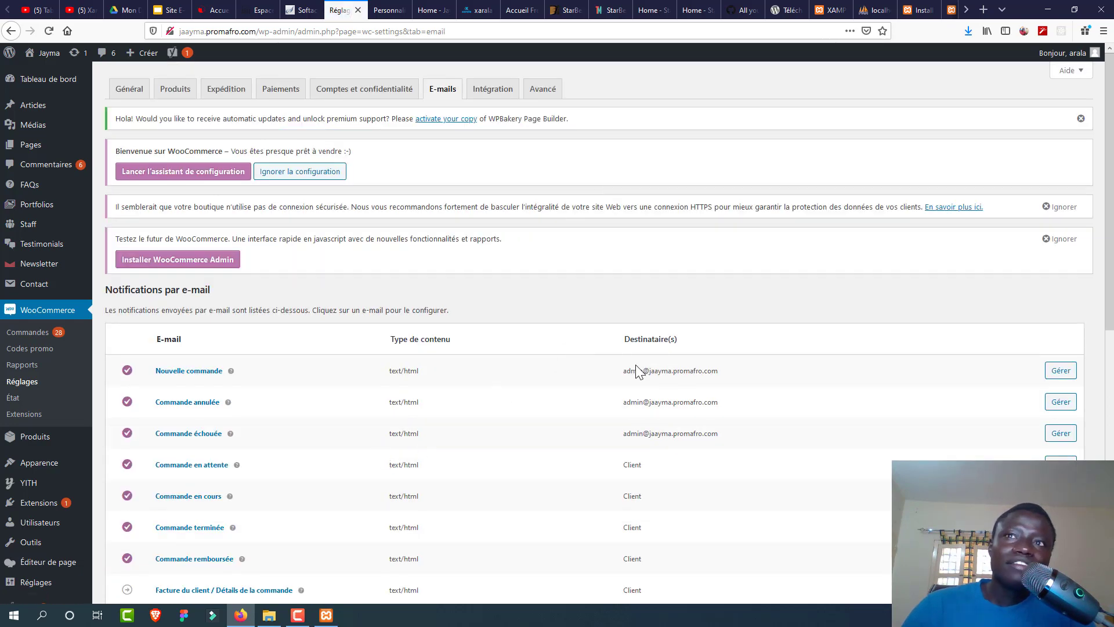
left_click(493, 92)
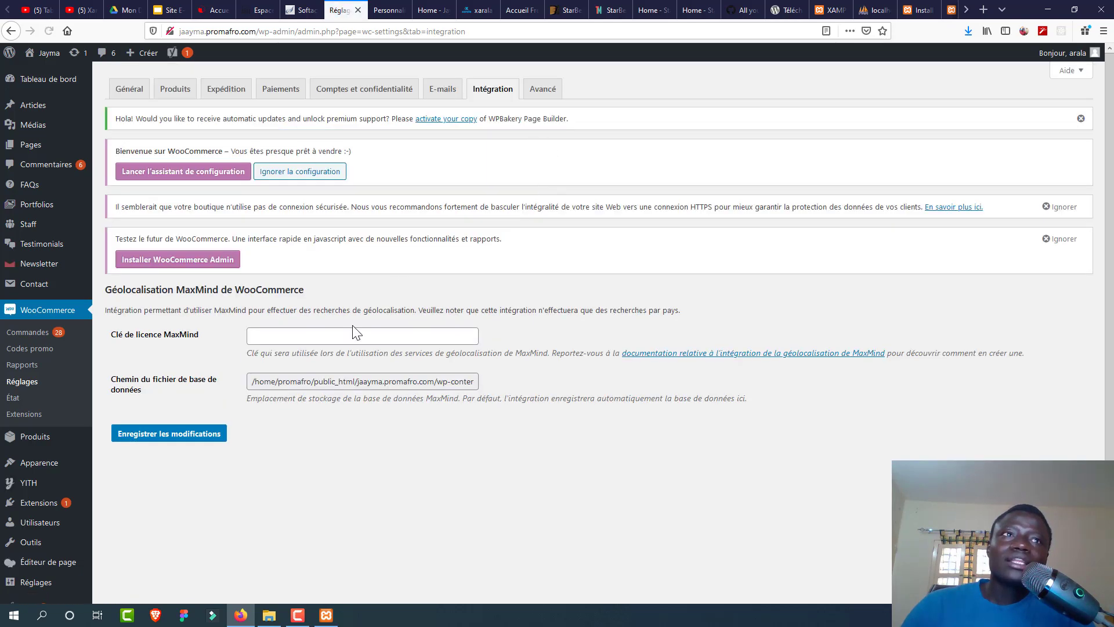
left_click(543, 88)
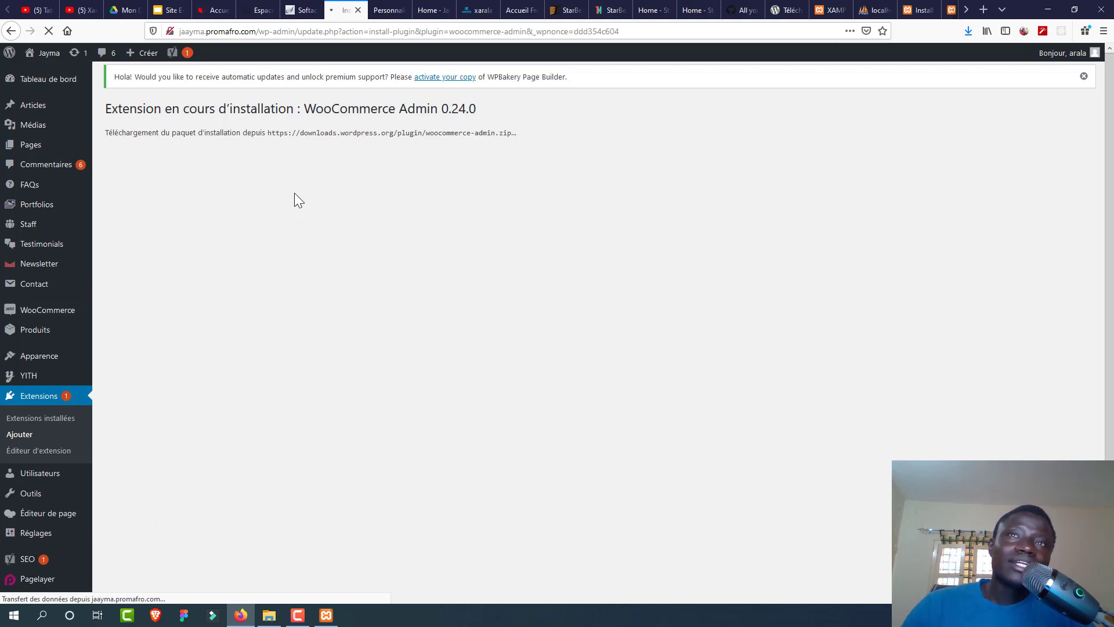
Step: Start installing WooCommerce Admin 0.24.0 and switch back to the site's reading settings tab
double_click(451, 108)
left_click(411, 196)
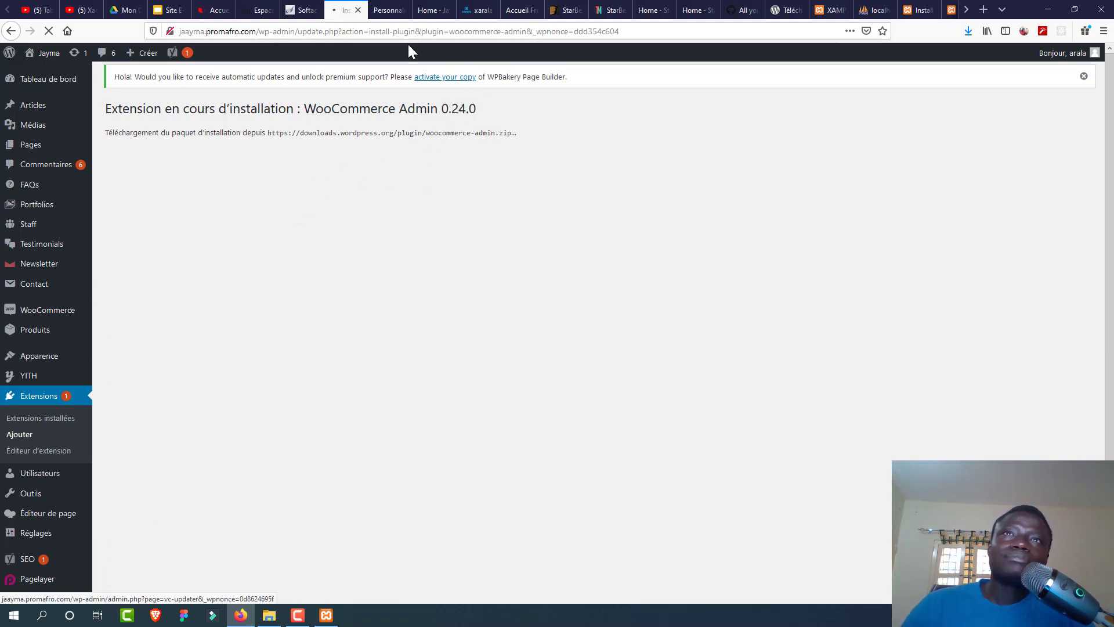
left_click(388, 9)
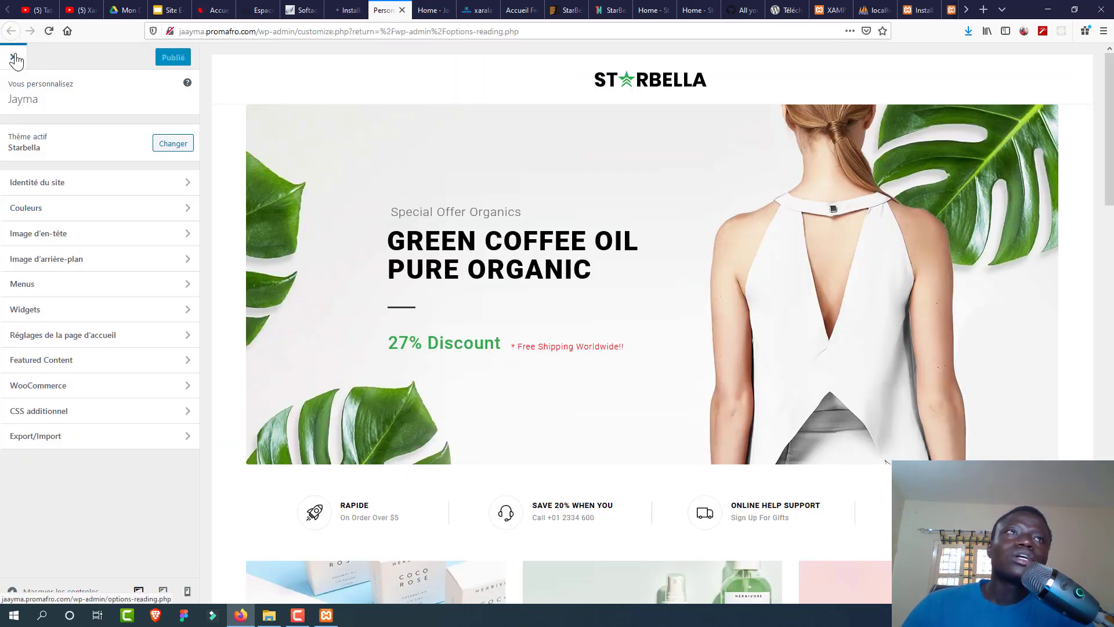
left_click(344, 11)
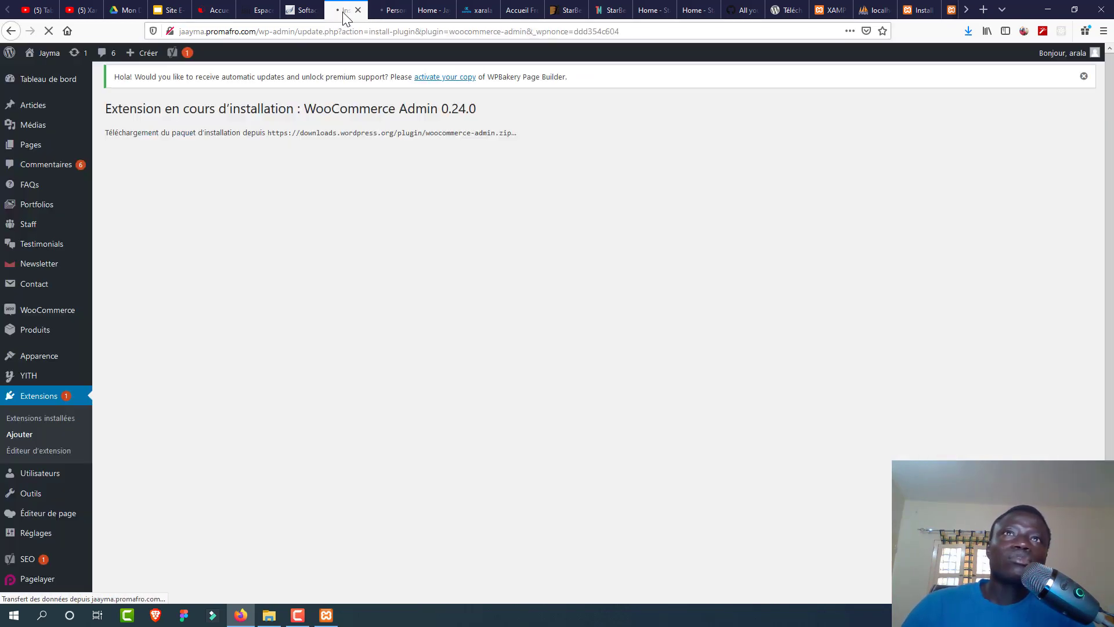
left_click(390, 10)
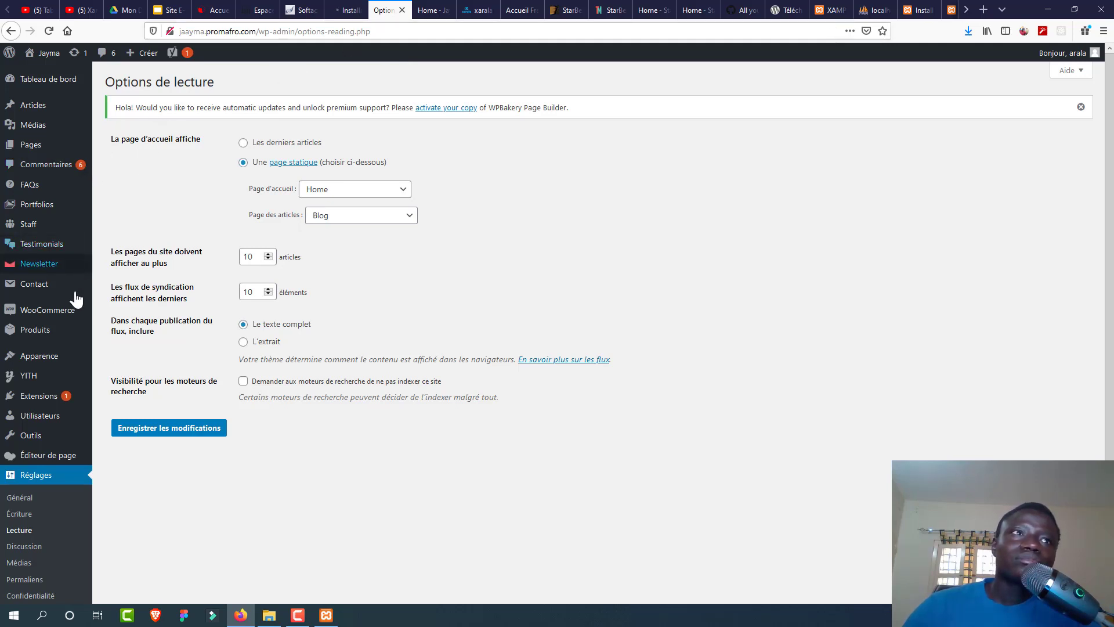
mouse_move(56, 336)
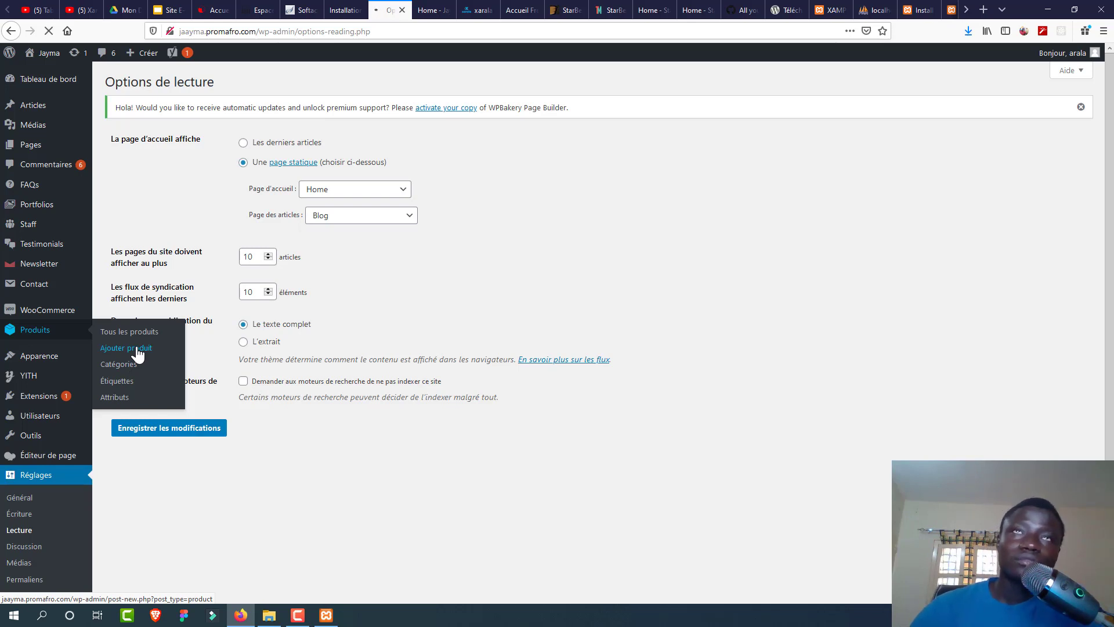
Step: Create a new product 'Produit 1' with the long description 'Description longue'
left_click(138, 349)
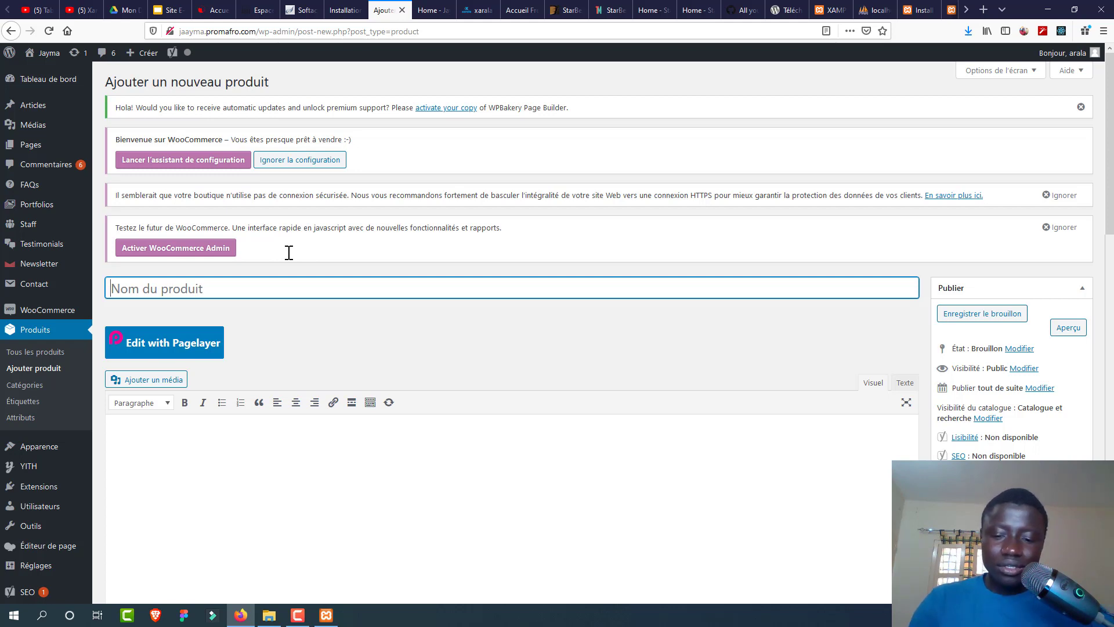
type("Produit 1")
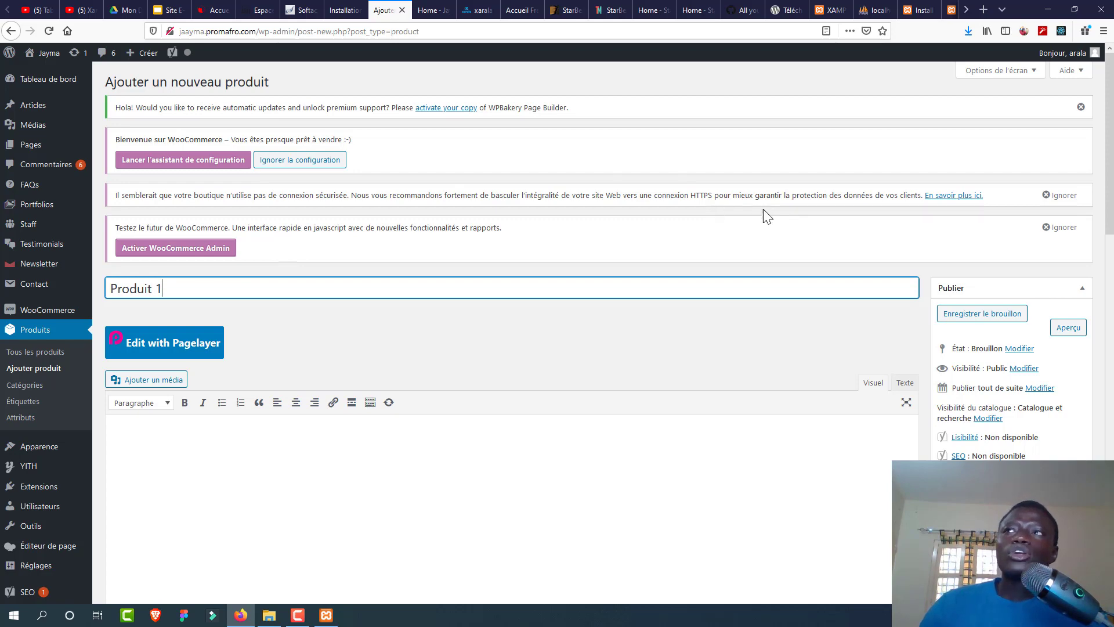
left_click_drag(1109, 190, 1108, 235)
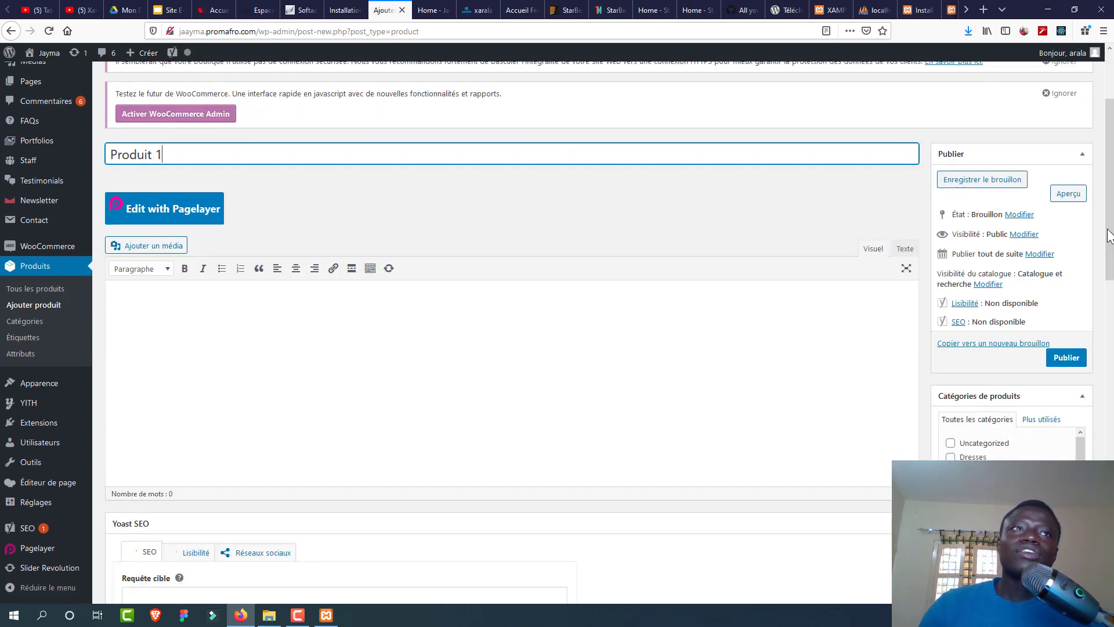
left_click(283, 345)
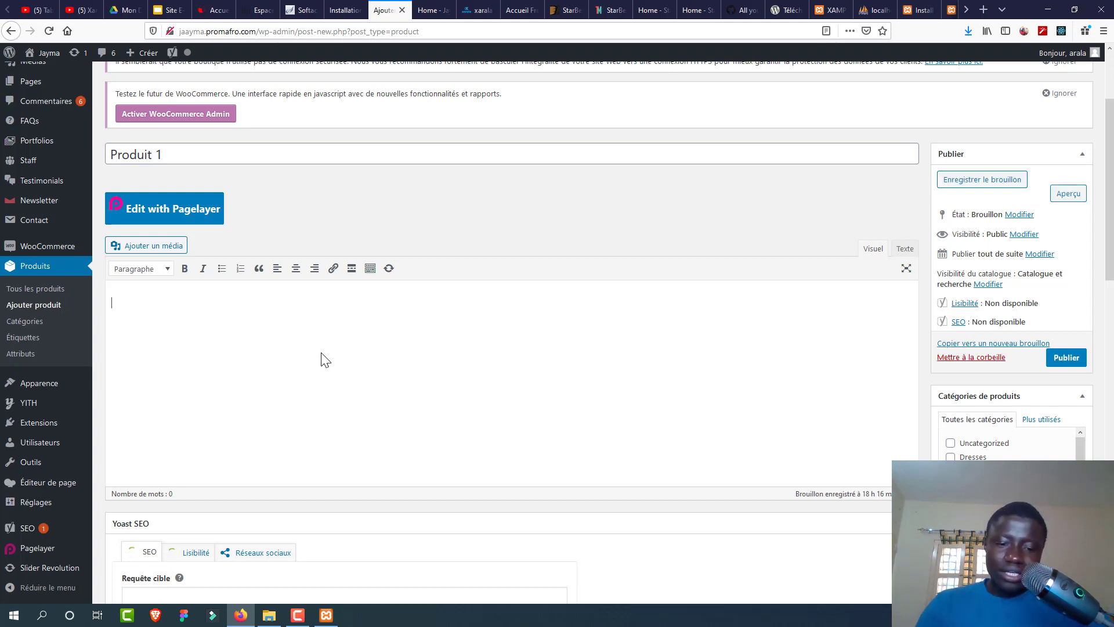
type("Description")
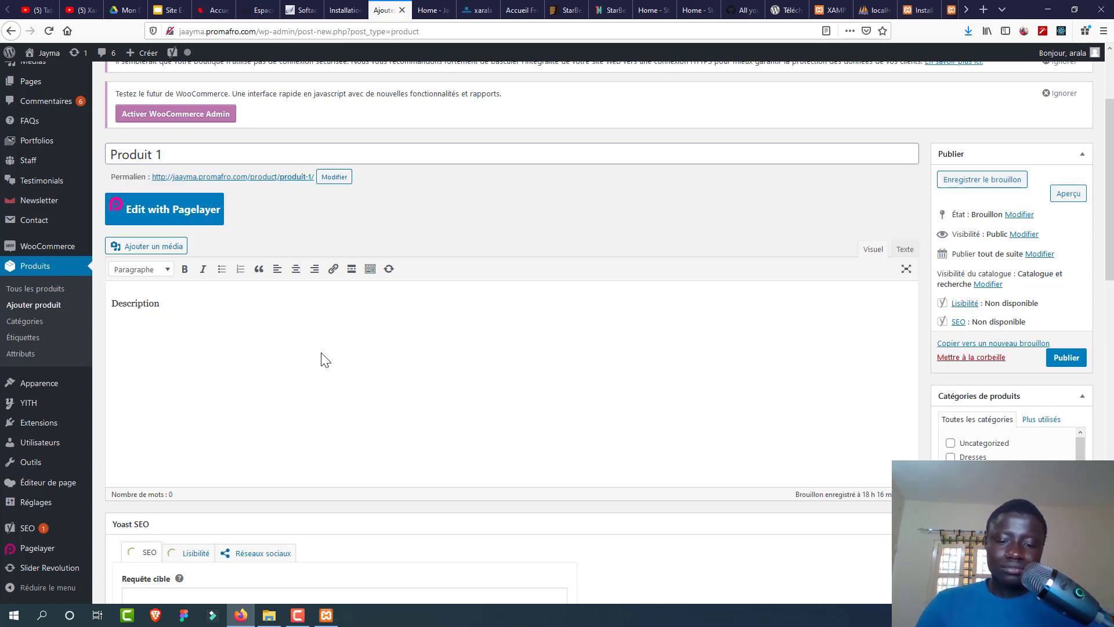
type(" longue")
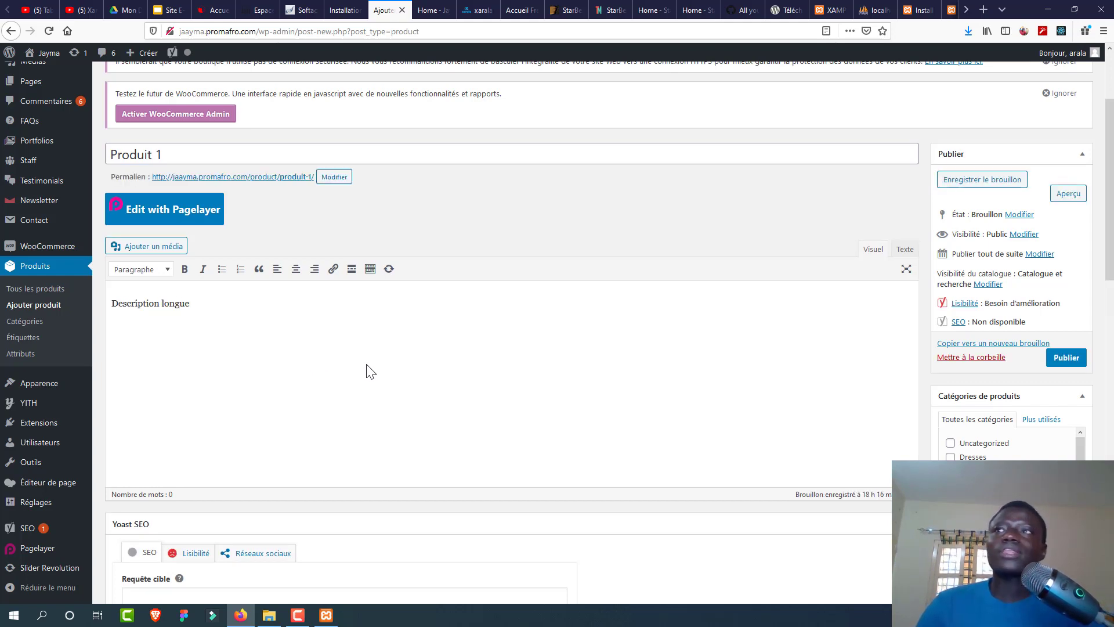
Step: Untick Uncategorized in the product categories and scroll to the Image produit box
scroll(929, 221, "down", 4)
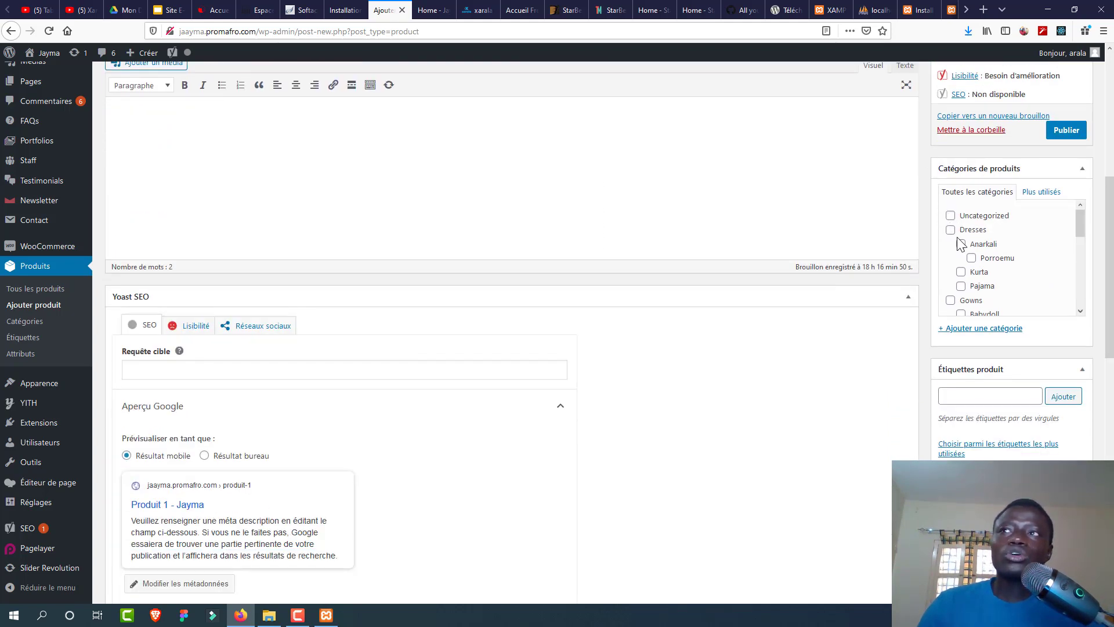
left_click(951, 216)
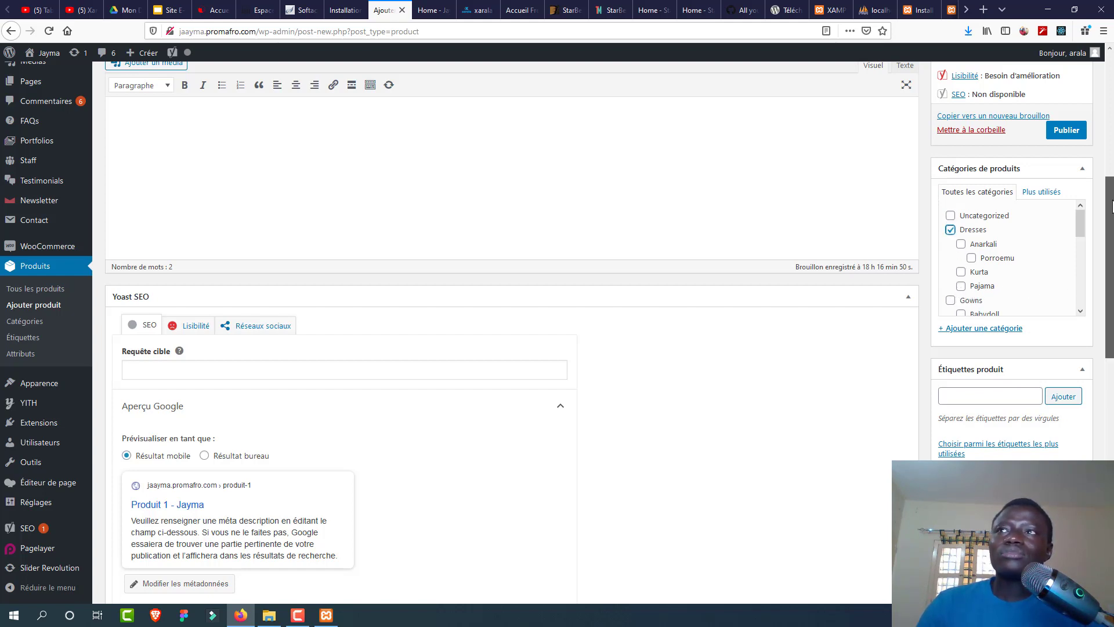
scroll(1111, 203, "down", 3)
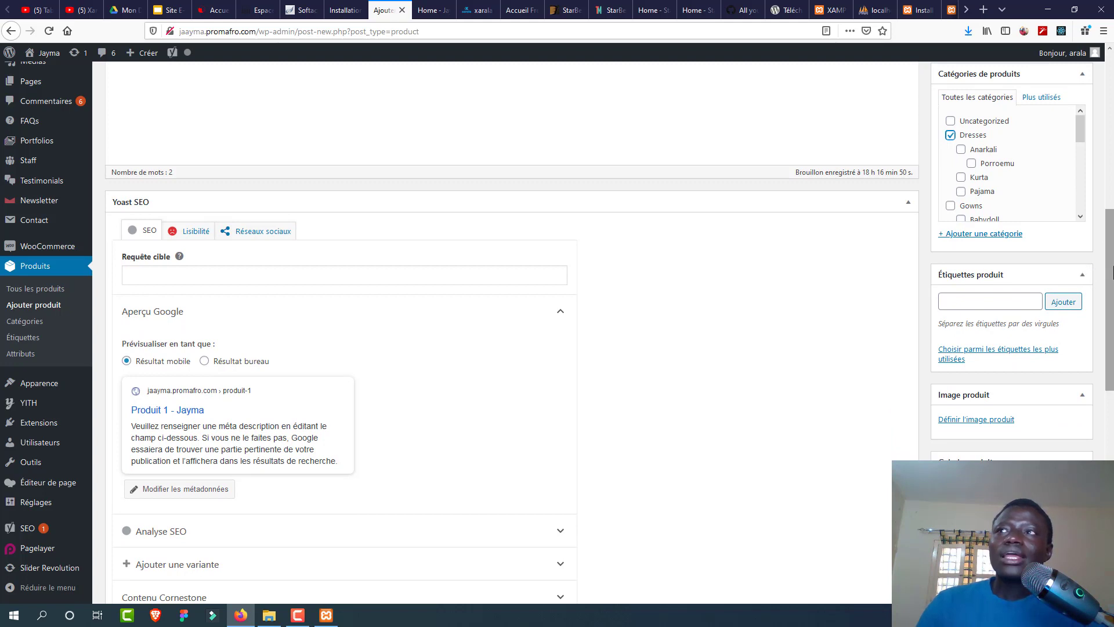
scroll(1111, 271, "down", 3)
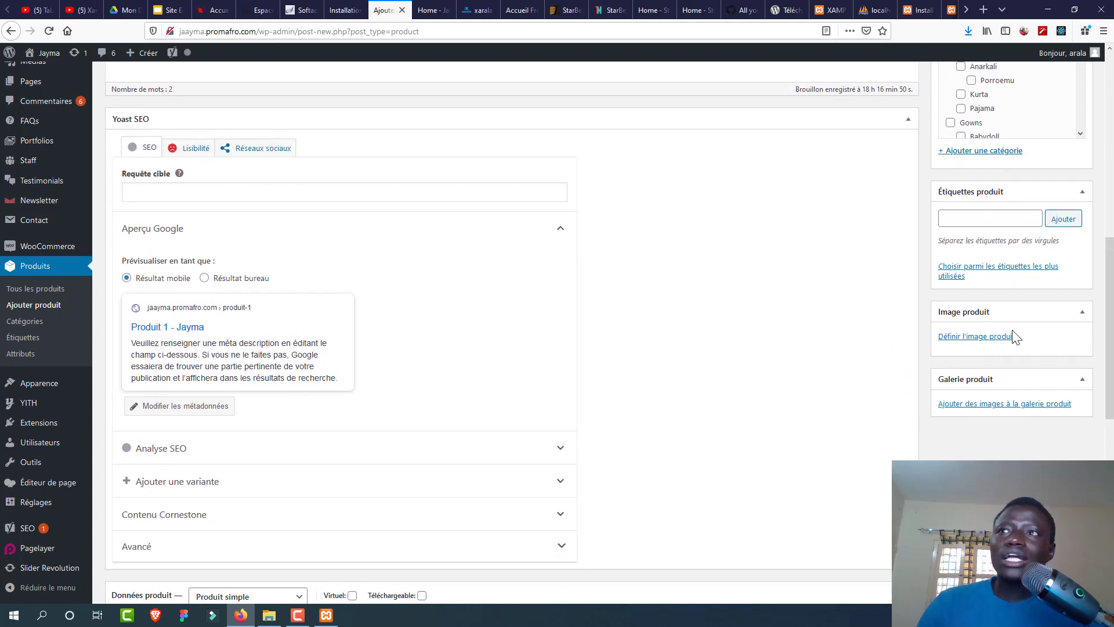
Step: Upload tooling.png from Téléchargements and set it as the product's featured image
left_click(970, 340)
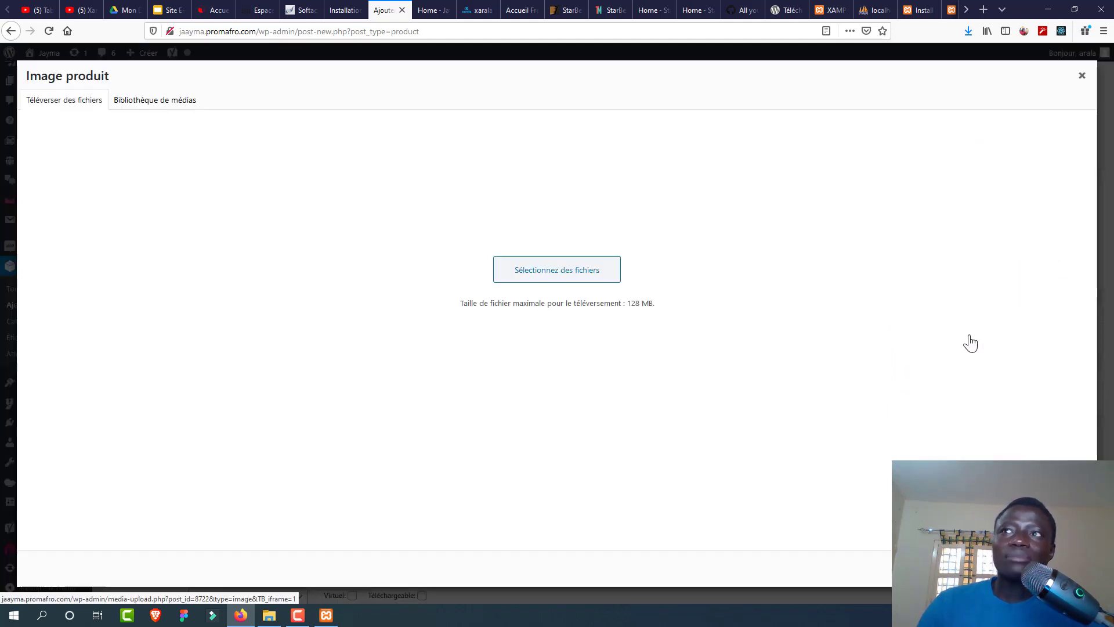
left_click(132, 98)
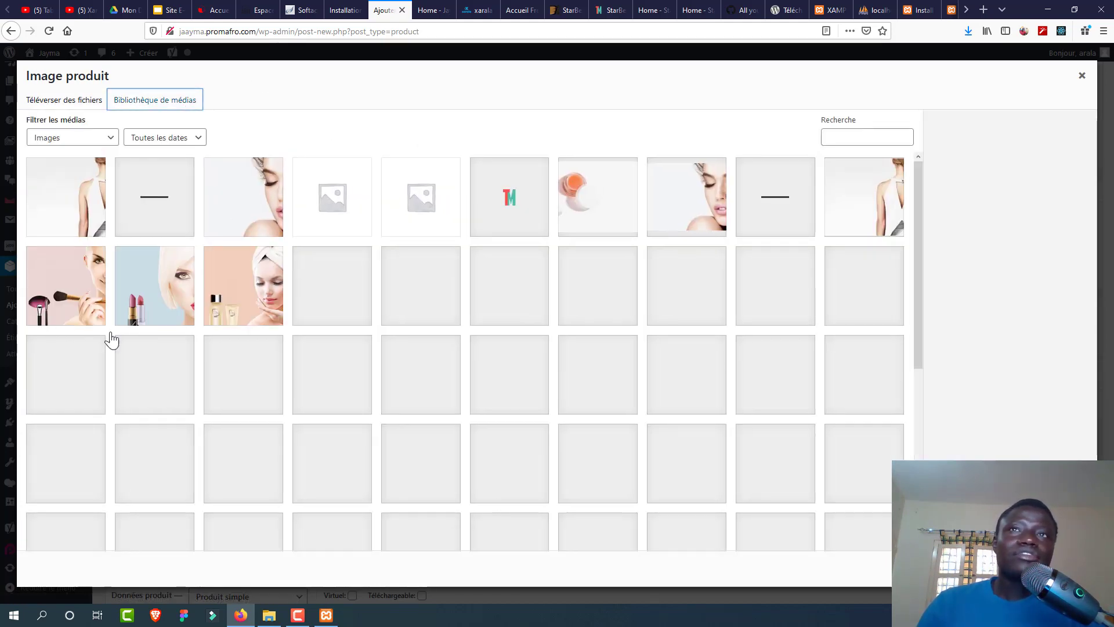
left_click(38, 99)
left_click(563, 309)
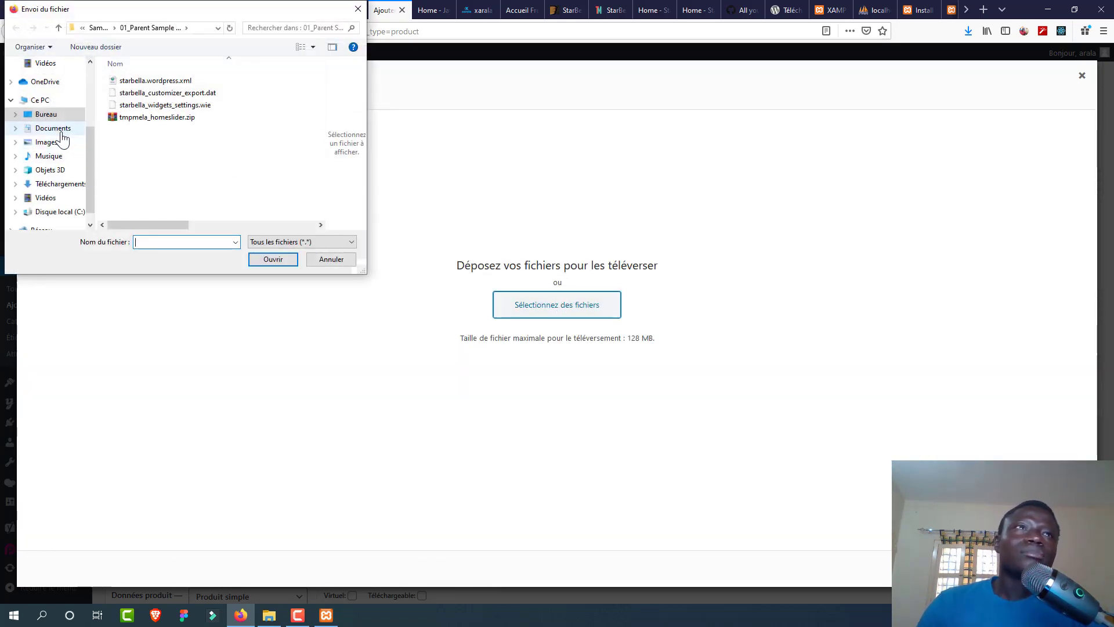
left_click(47, 142)
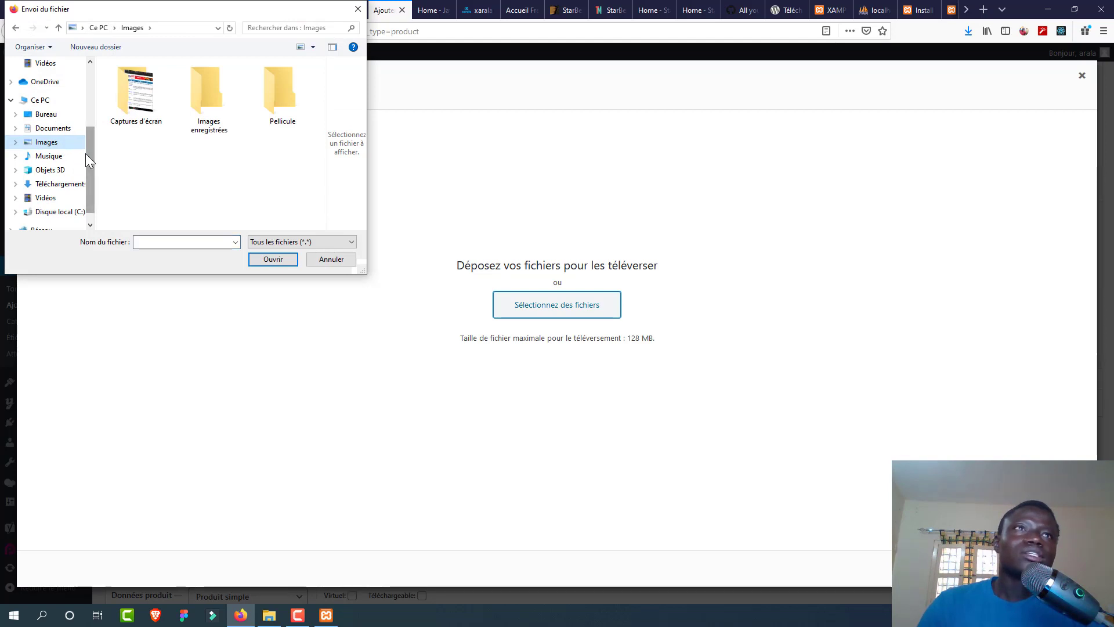
left_click(68, 184)
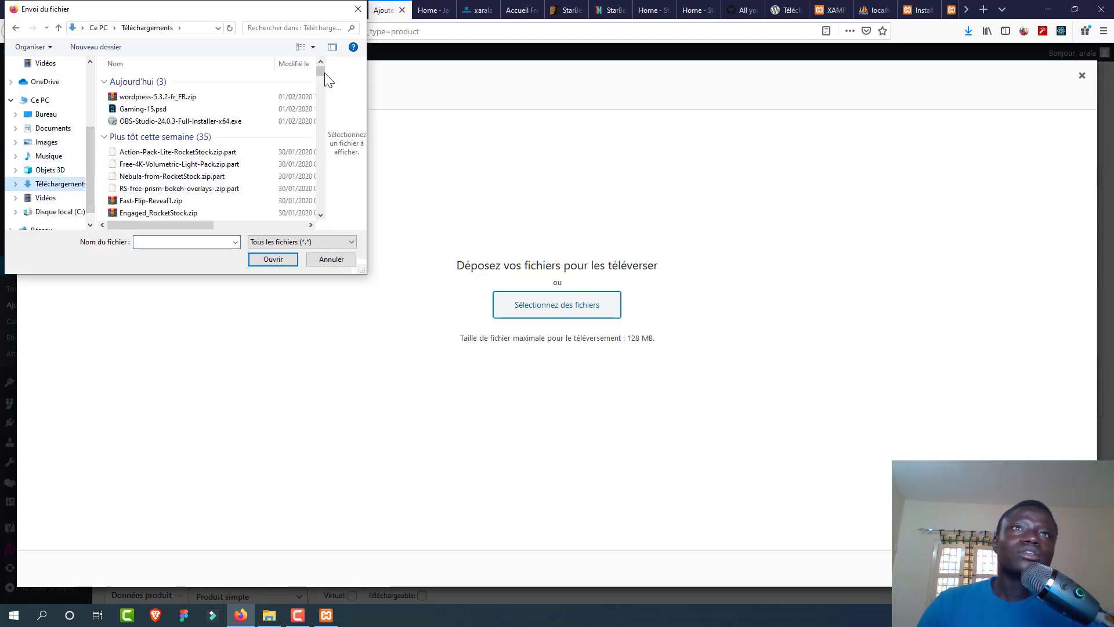
left_click_drag(322, 71, 316, 110)
left_click(154, 150)
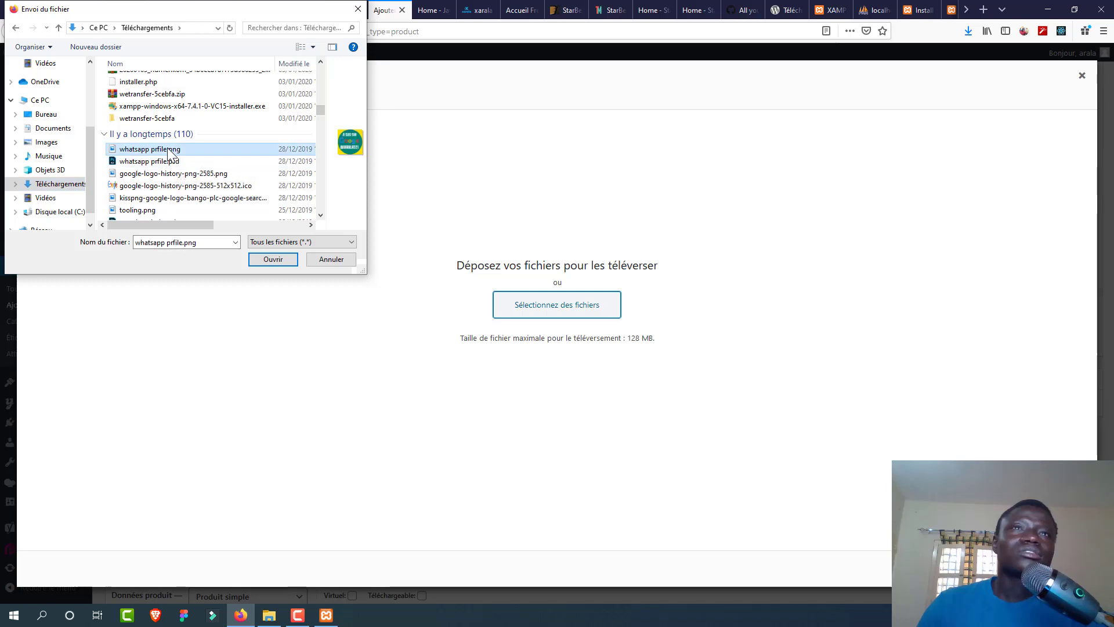
left_click(163, 174)
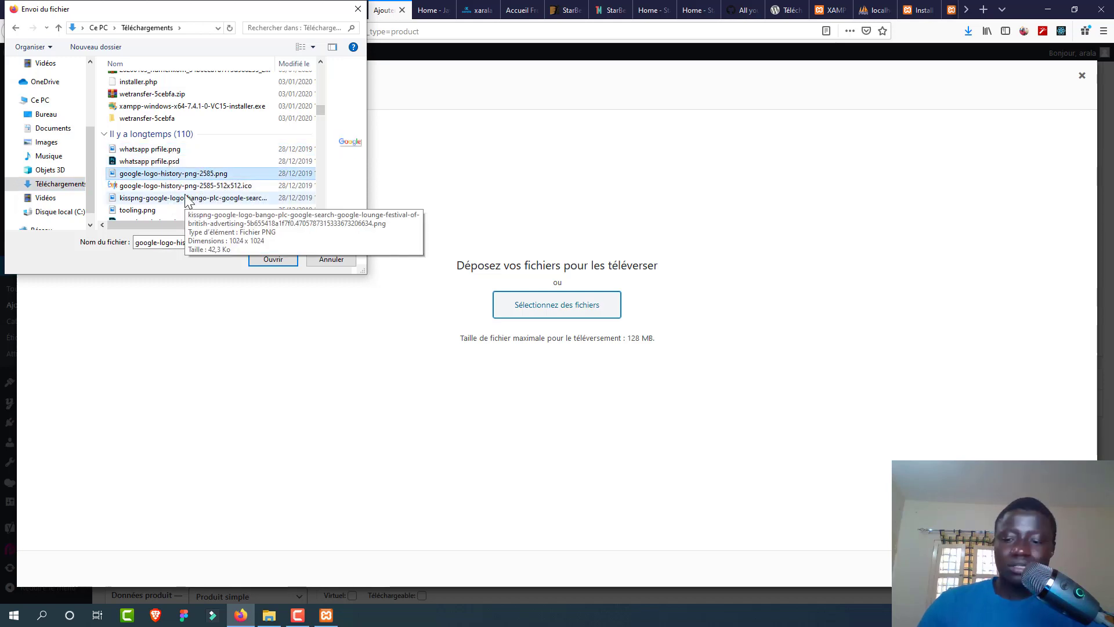
left_click(184, 198)
key("Down")
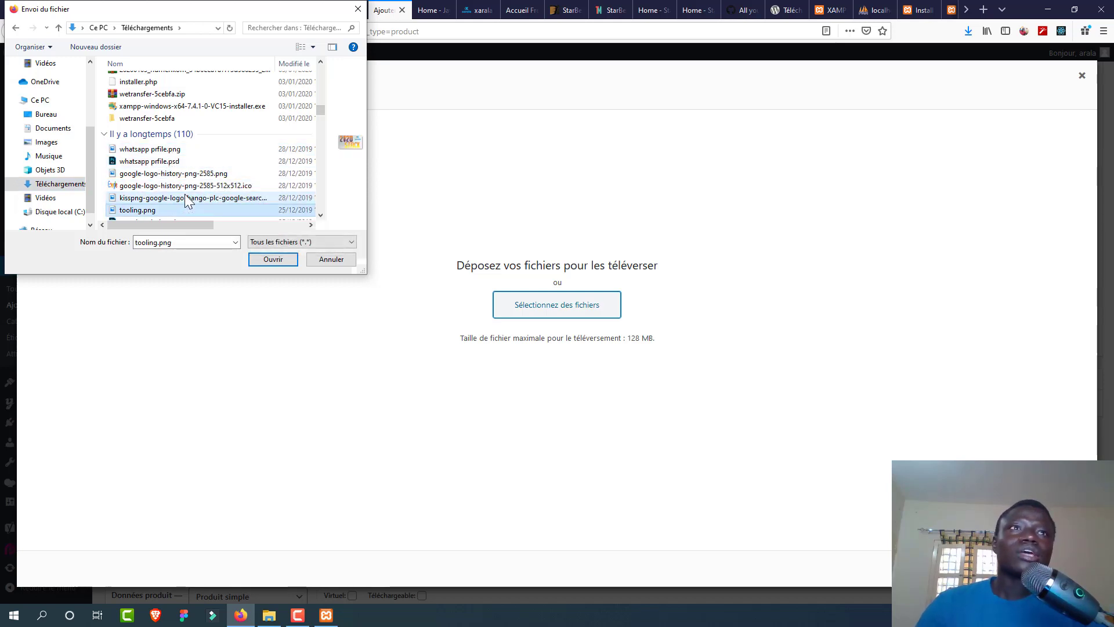
left_click(183, 209)
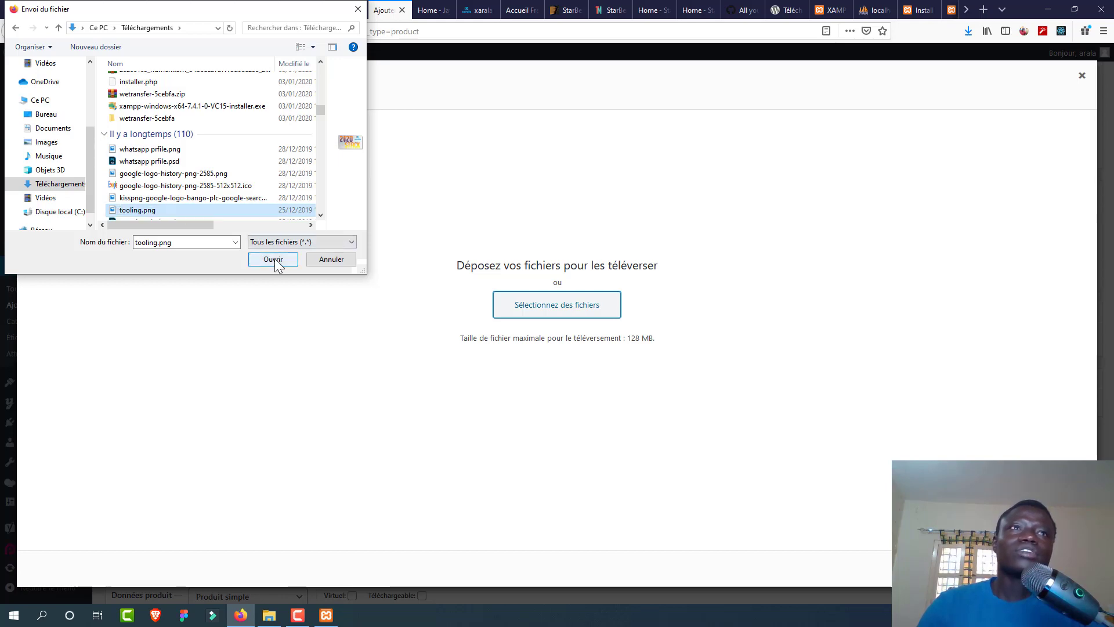
left_click(274, 260)
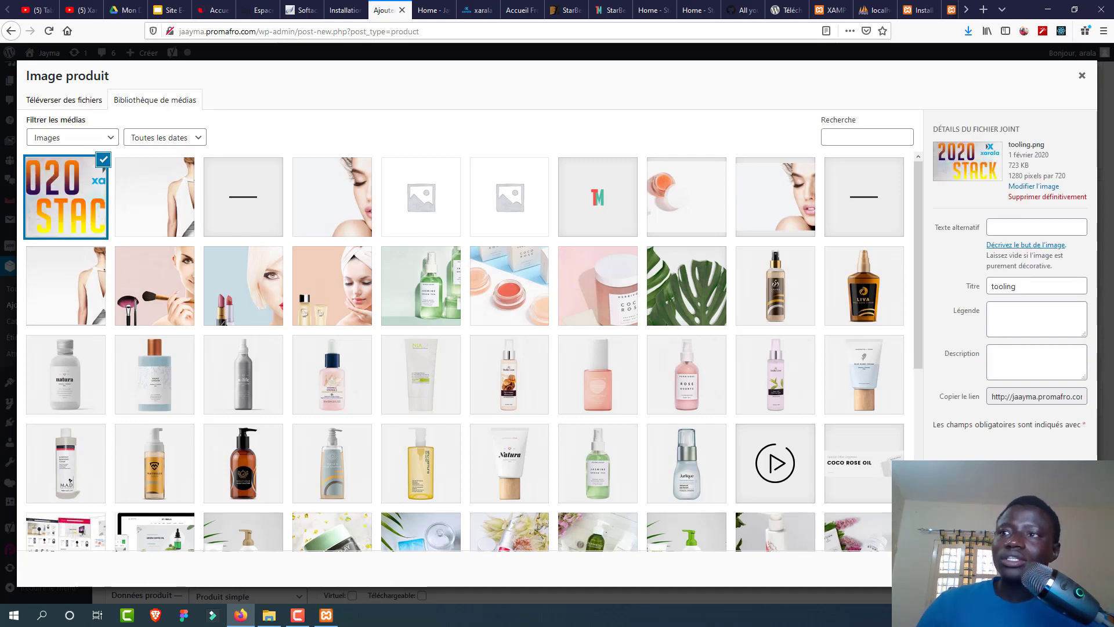
left_click(1053, 598)
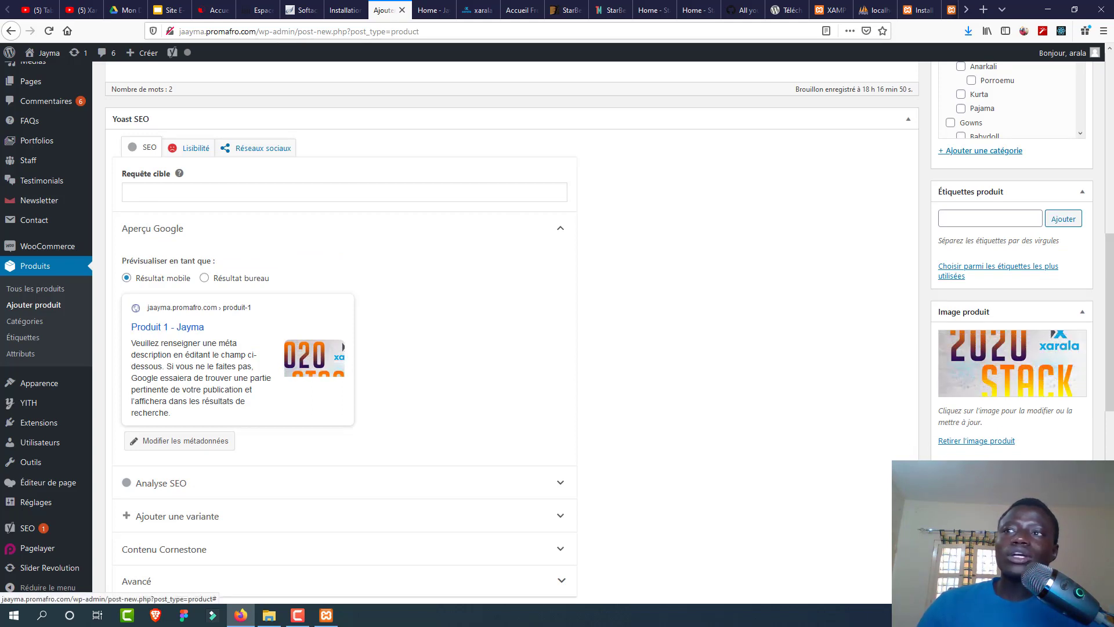
Step: Add the lipstick, towel-wrapped woman and green bottles photos to the product gallery
left_click(981, 498)
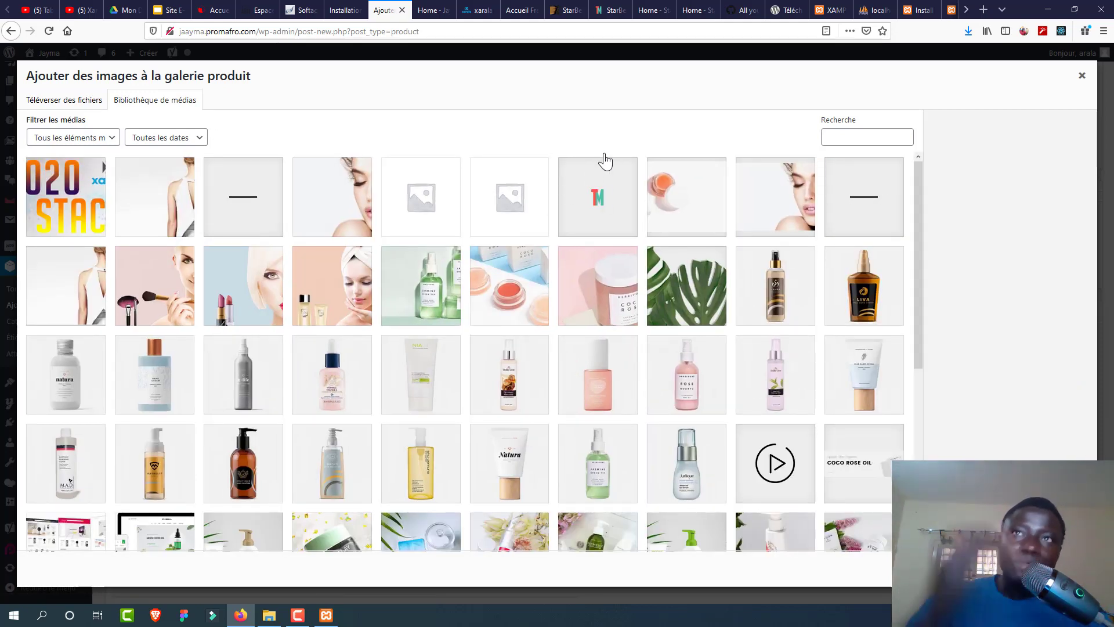
left_click(224, 305)
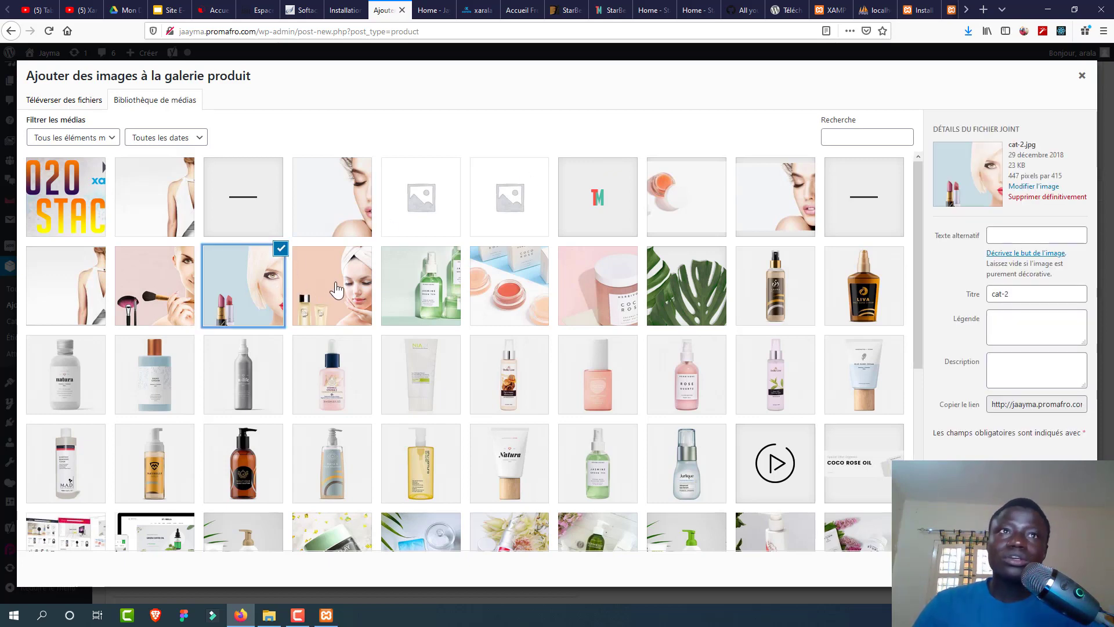
left_click(337, 289)
left_click(401, 286)
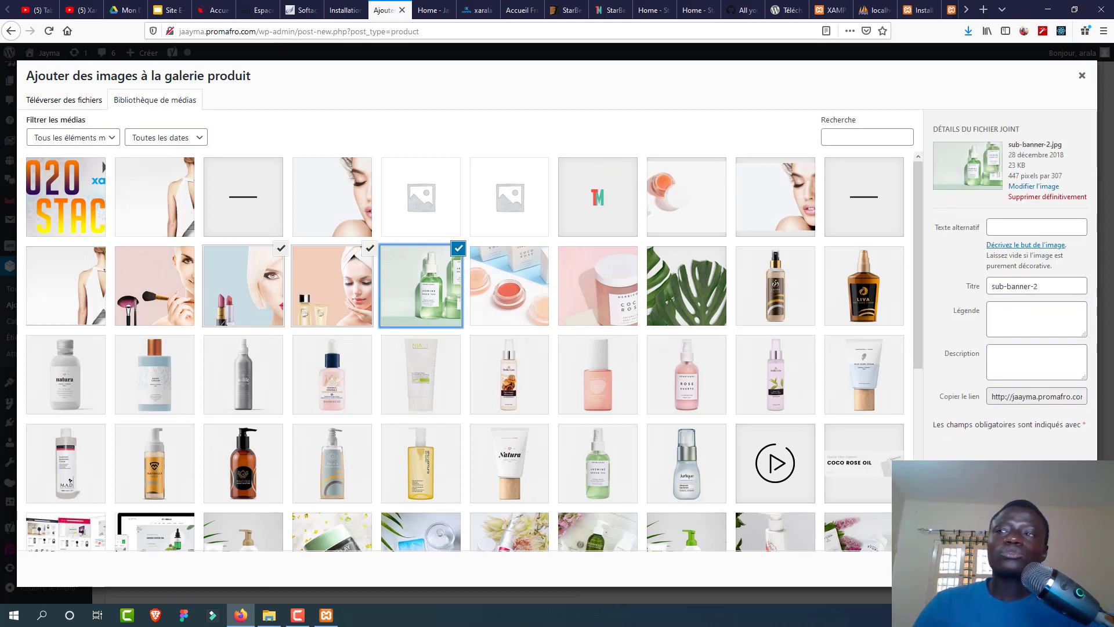
left_click(1050, 569)
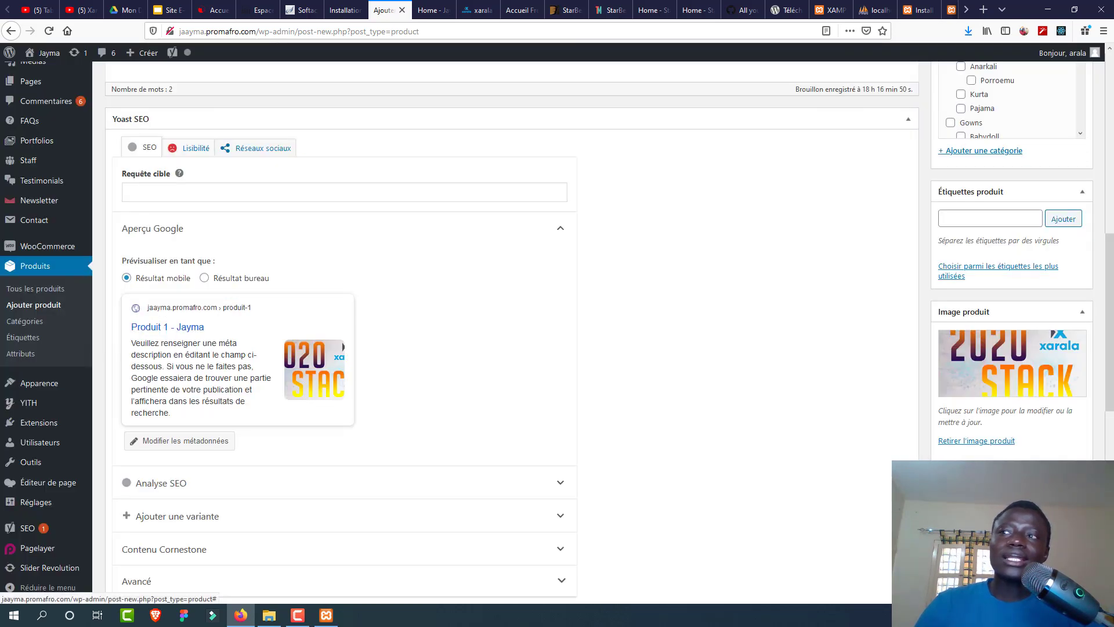
Step: Enter 12000 as Tarif régulier (CFA) and 10000 as Tarif promo (CFA) in Données produit
scroll(1112, 414, "down", 4)
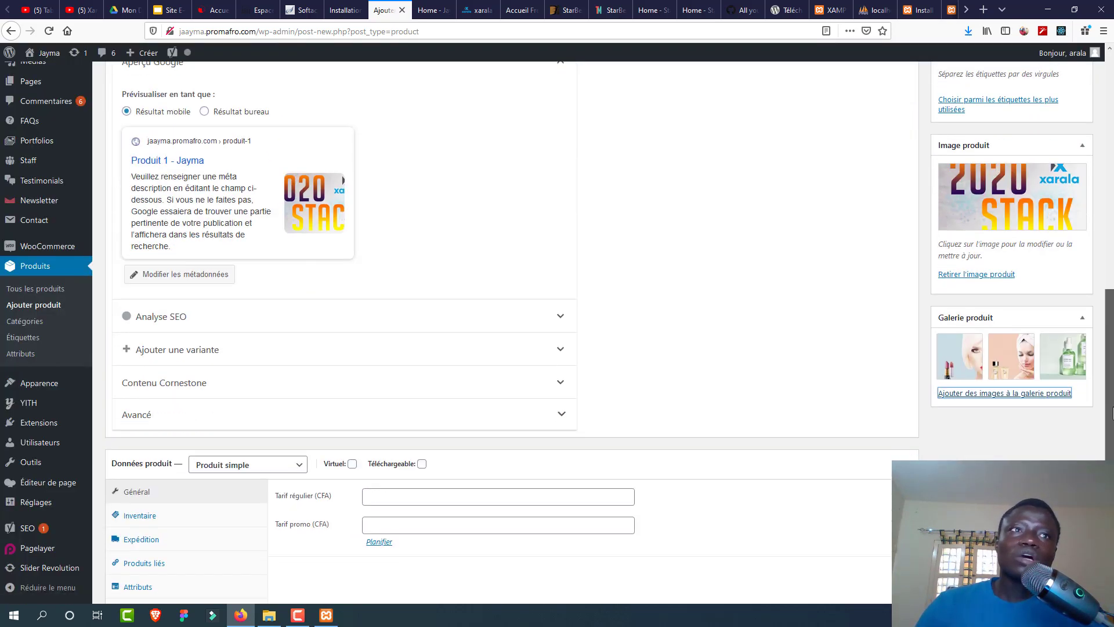
scroll(1111, 415, "down", 2)
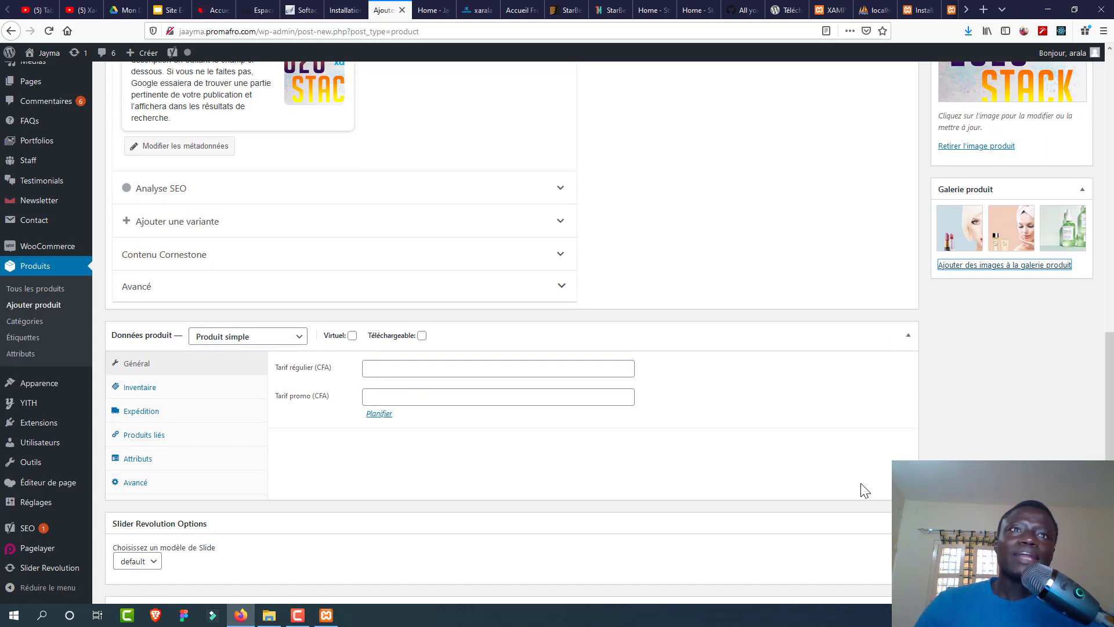
left_click(375, 368)
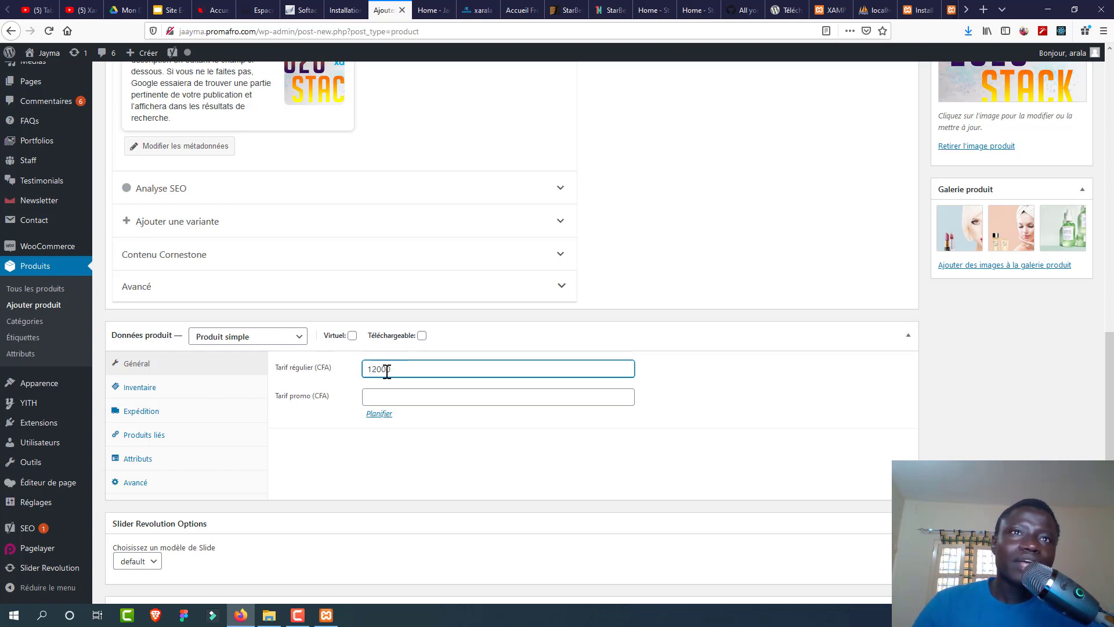
left_click_drag(399, 369, 358, 370)
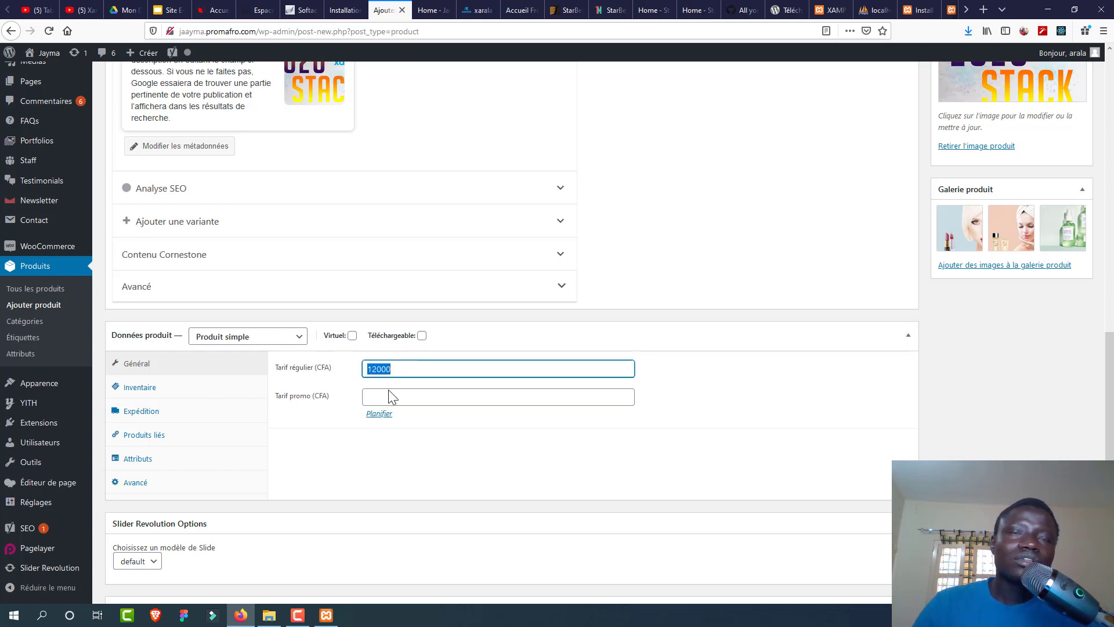
left_click(381, 369)
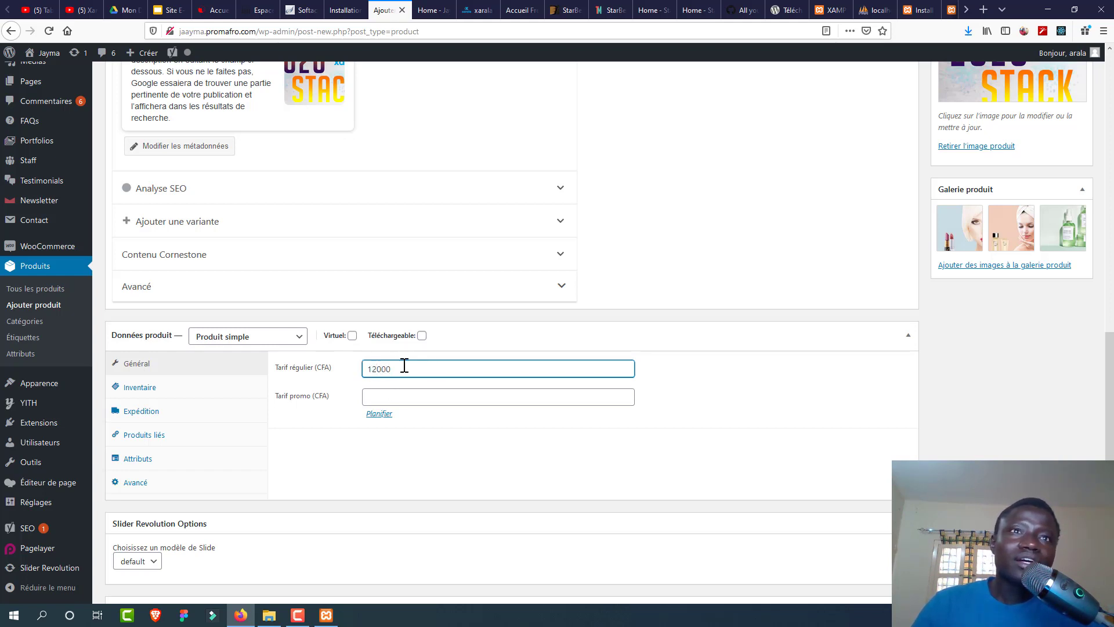
left_click(374, 395)
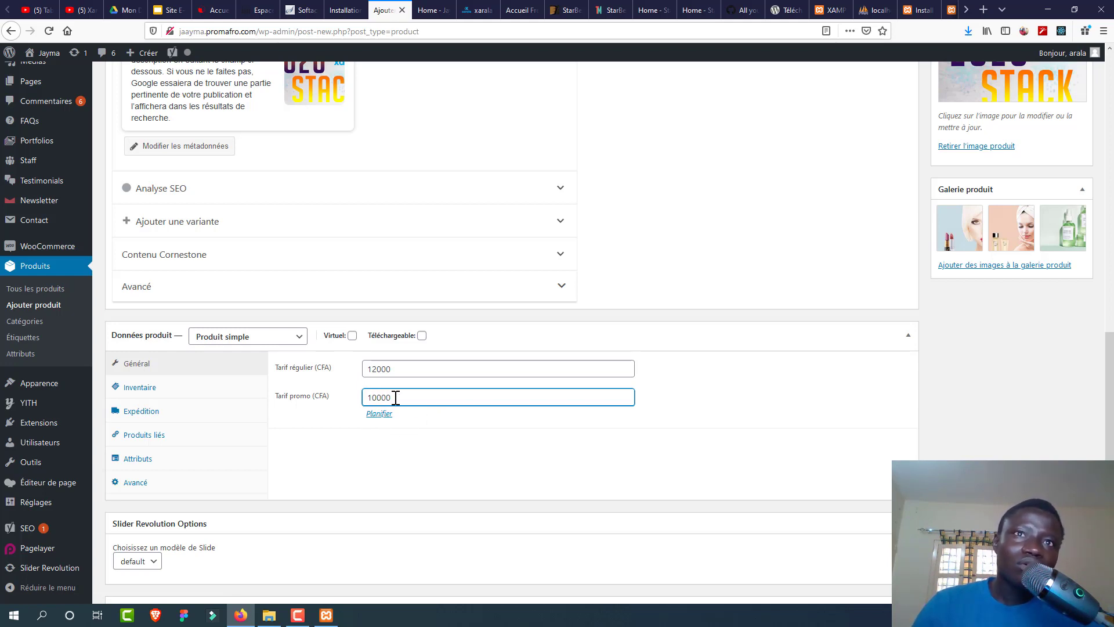
left_click_drag(395, 397, 357, 400)
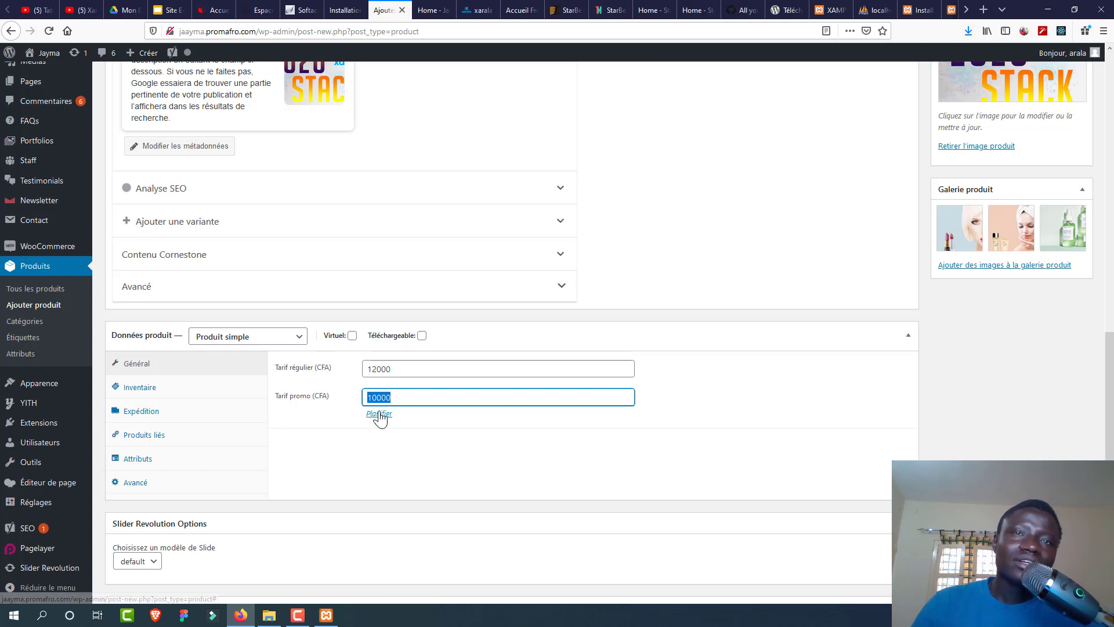
double_click(394, 369)
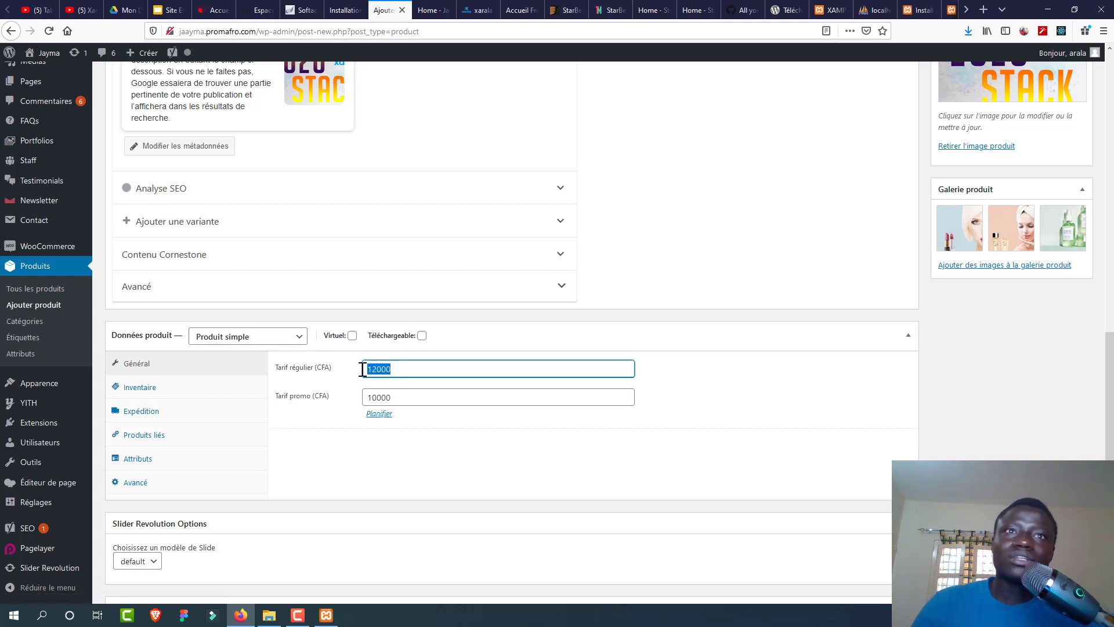
scroll(858, 390, "down", 3)
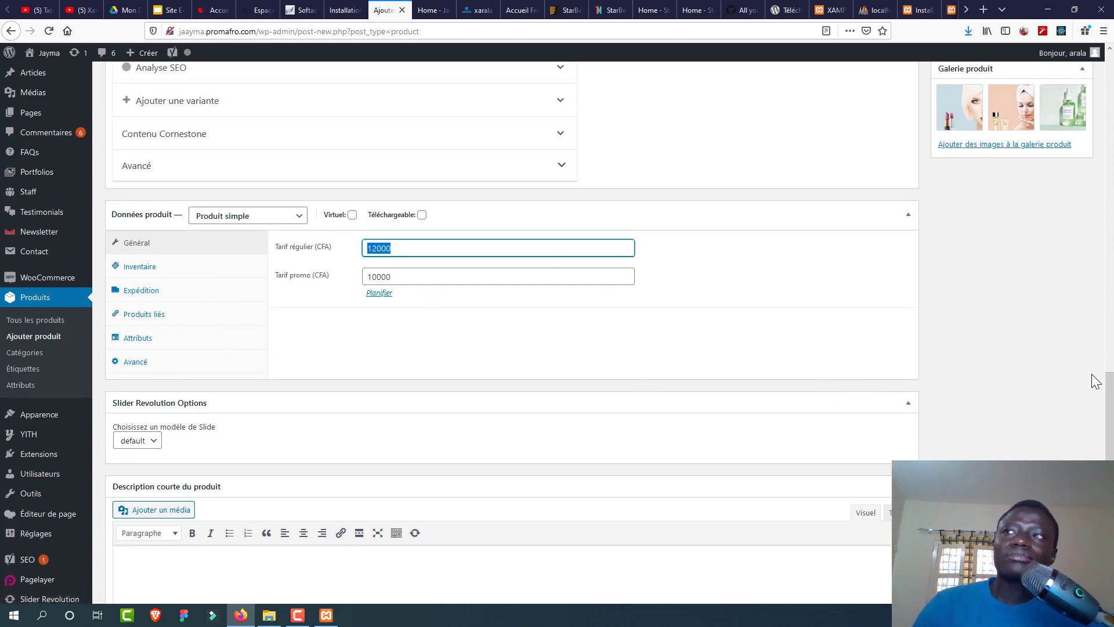
scroll(831, 475, "down", 2)
left_click(811, 474)
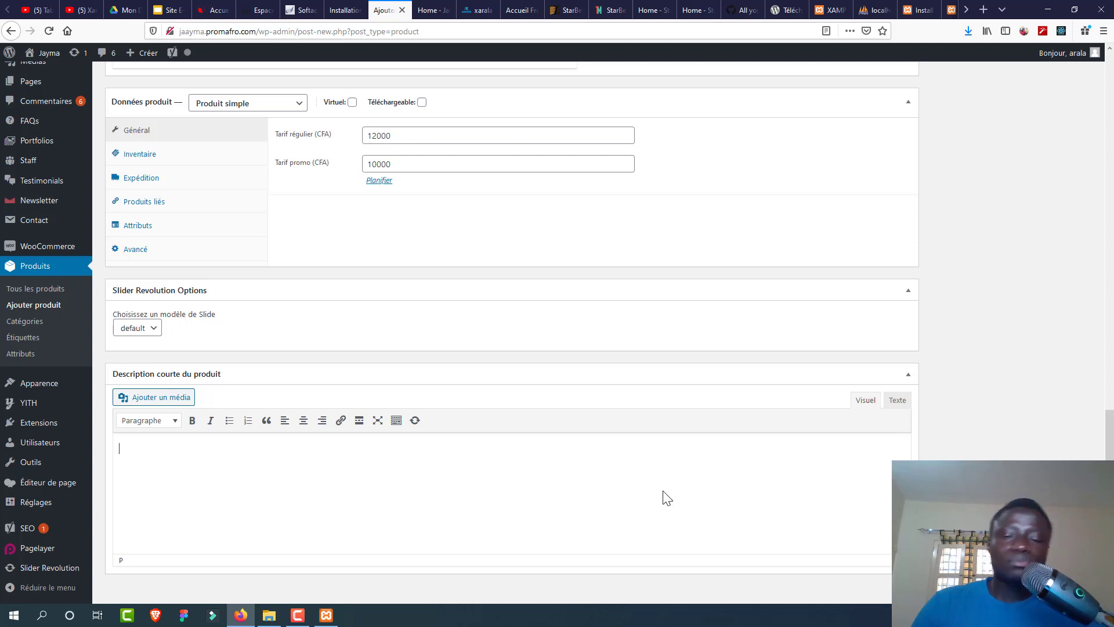
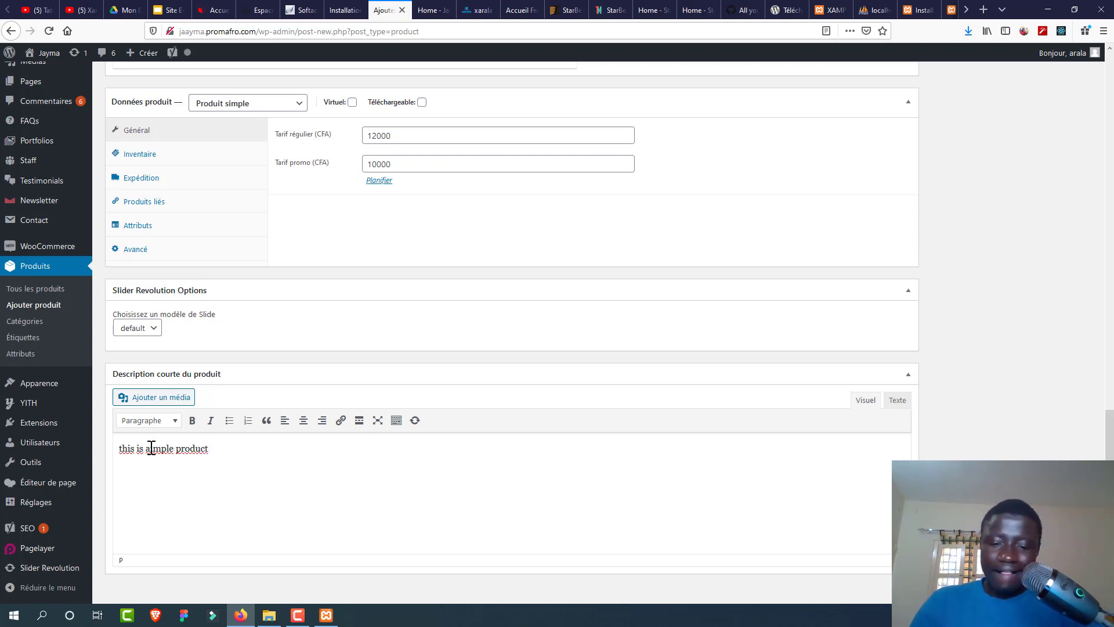
Step: Correct the short description to 'this is a simple product' and publish Produit 1
type("s")
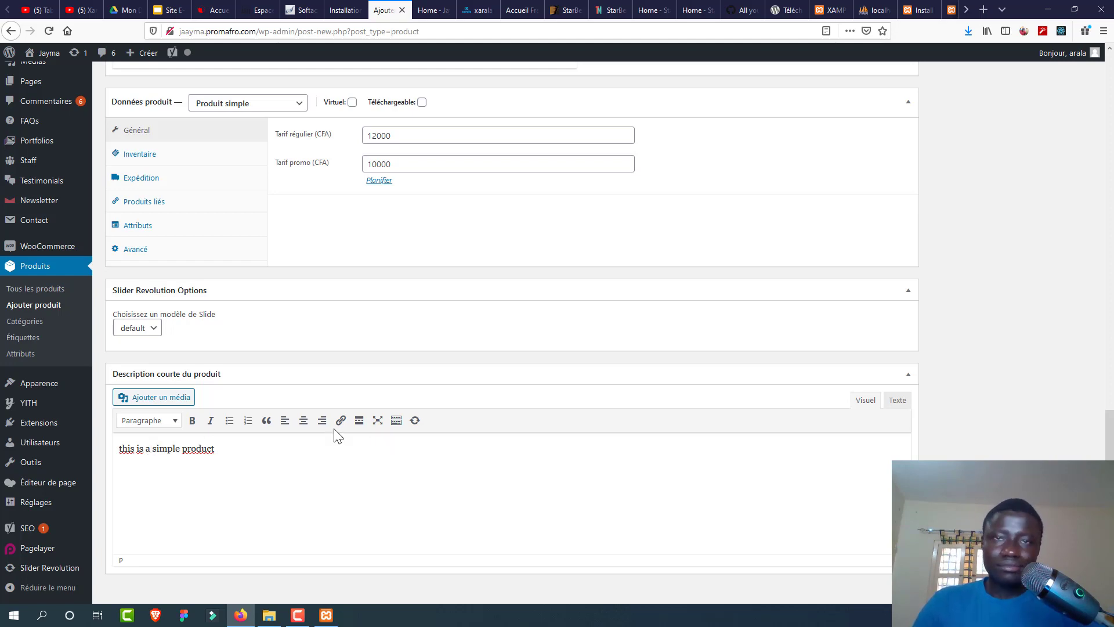
left_click_drag(1110, 435, 1111, 132)
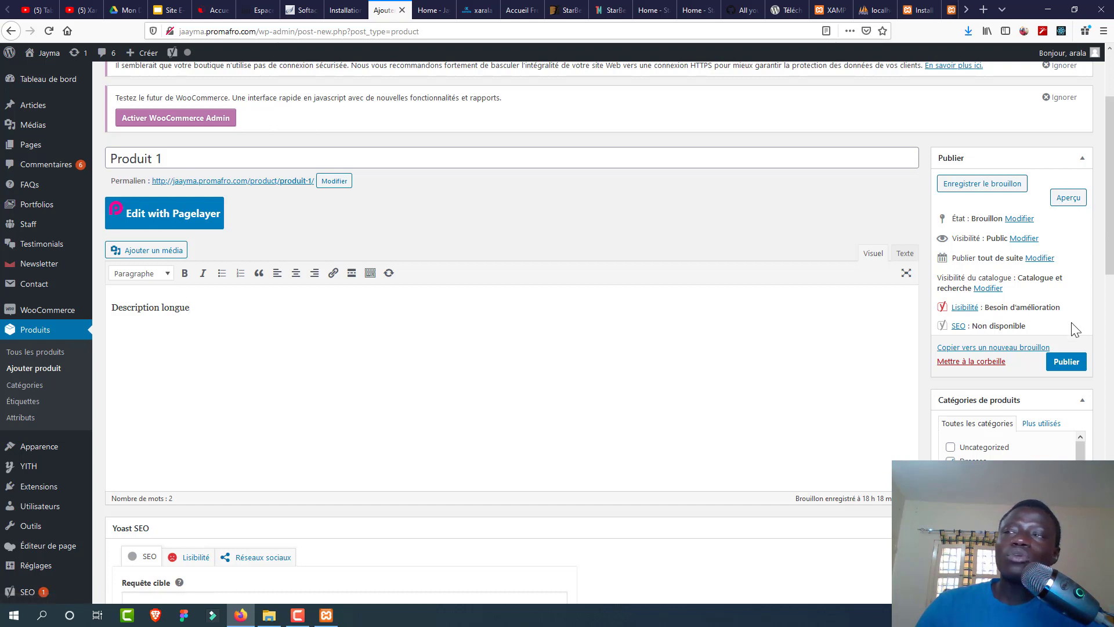
left_click(1066, 362)
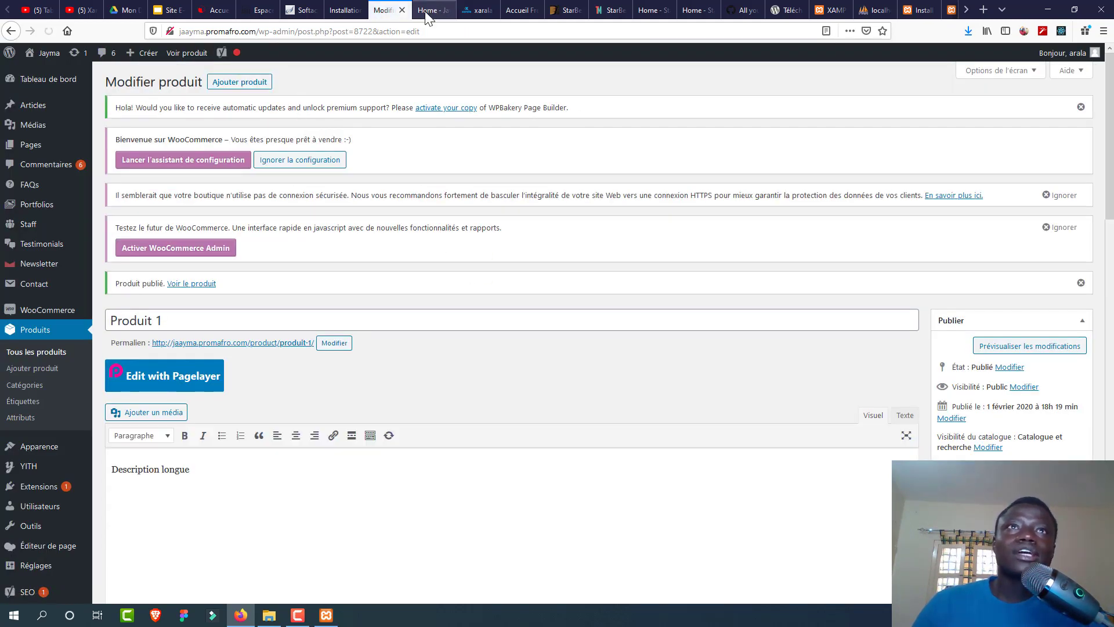
left_click(430, 10)
left_click(50, 29)
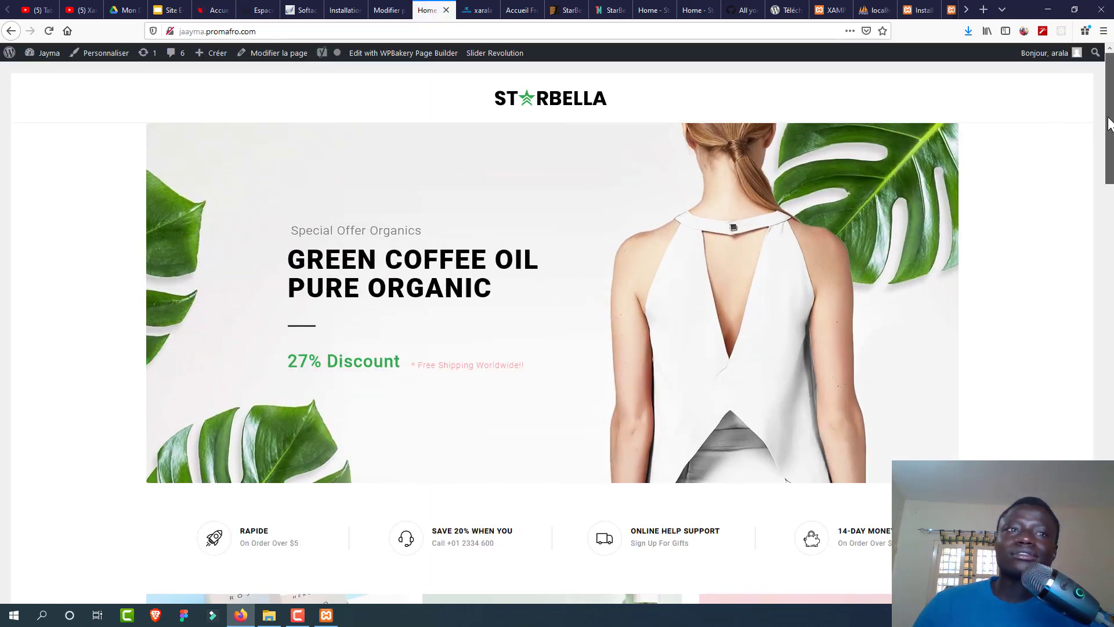
scroll(1109, 169, "down", 3)
scroll(1109, 169, "down", 8)
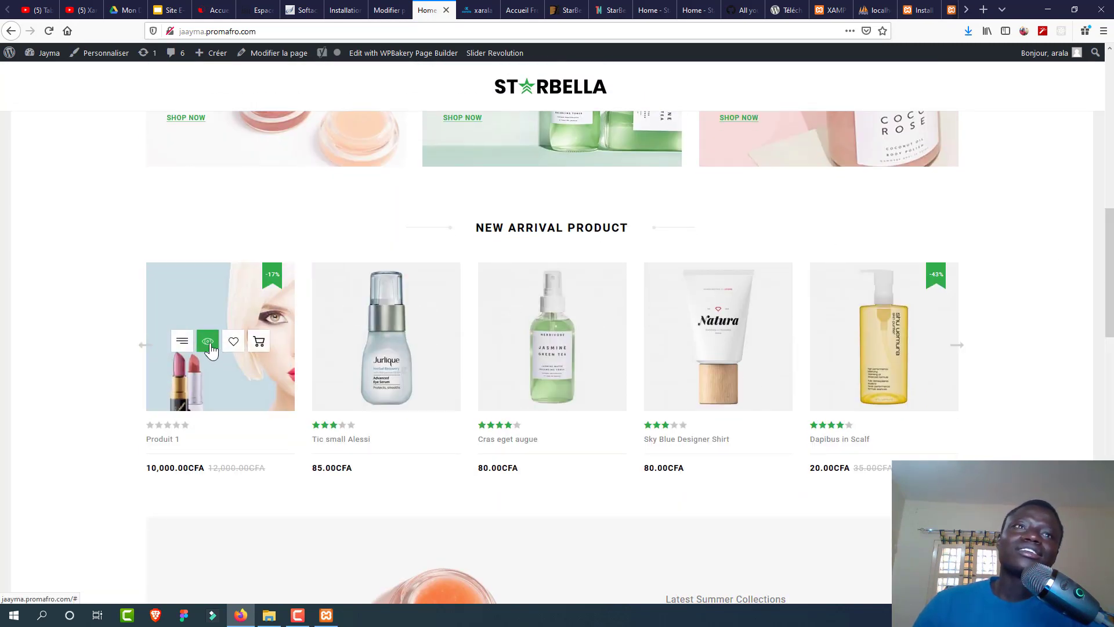
left_click(208, 344)
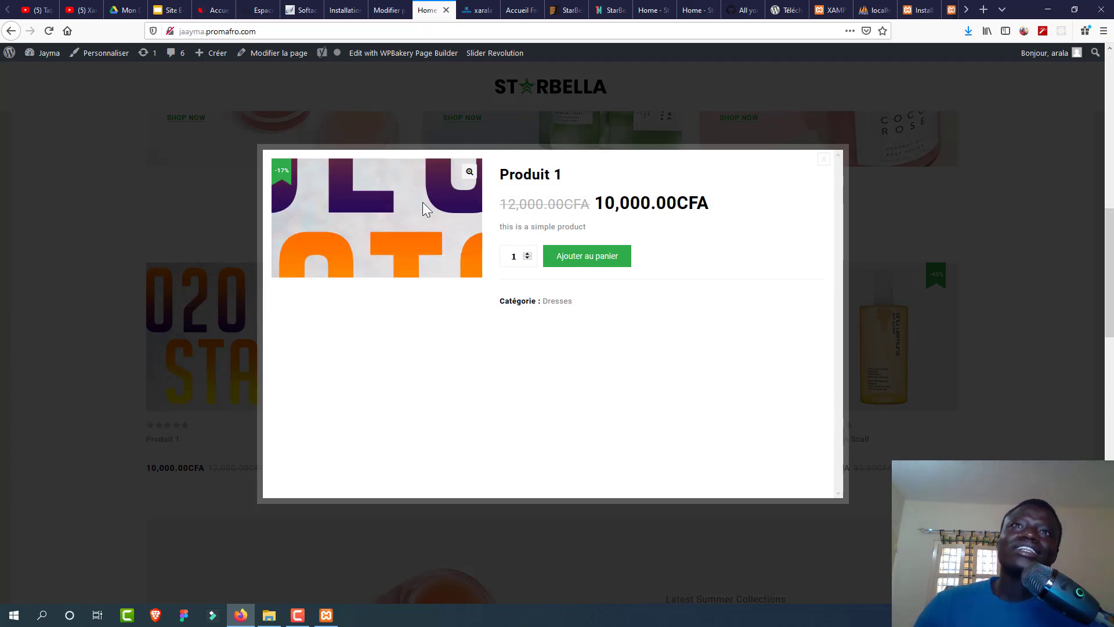
left_click(825, 159)
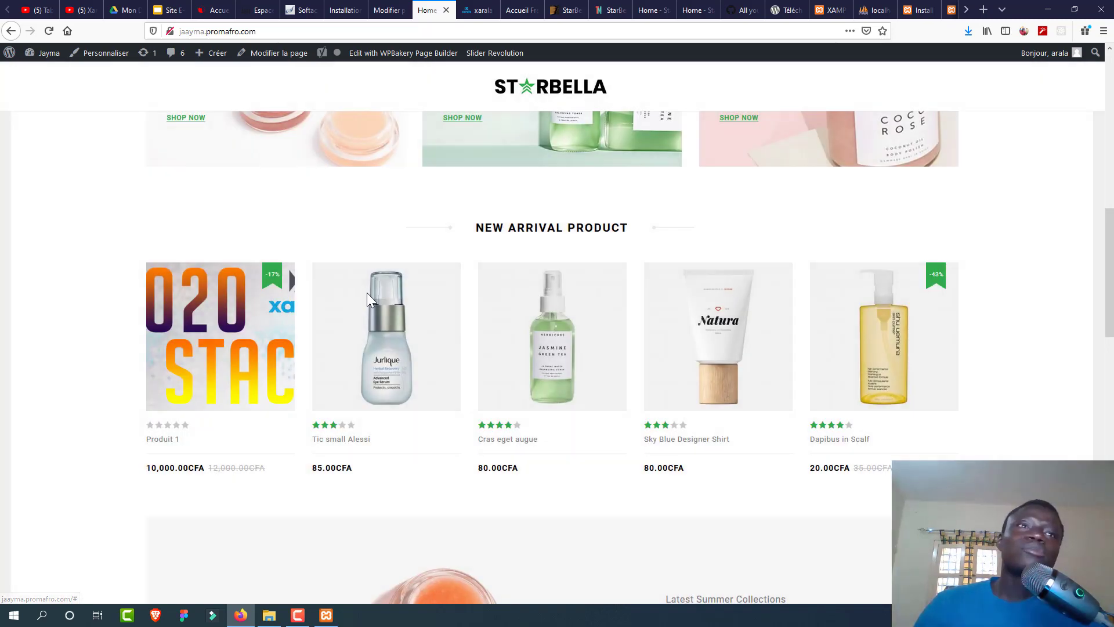
left_click(169, 377)
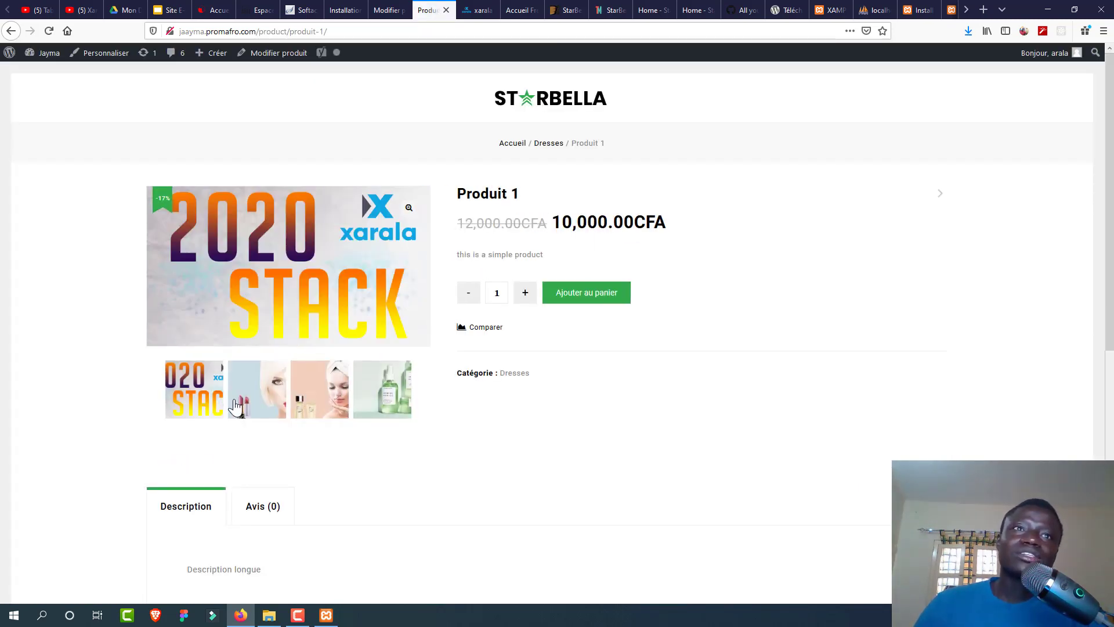
left_click(261, 394)
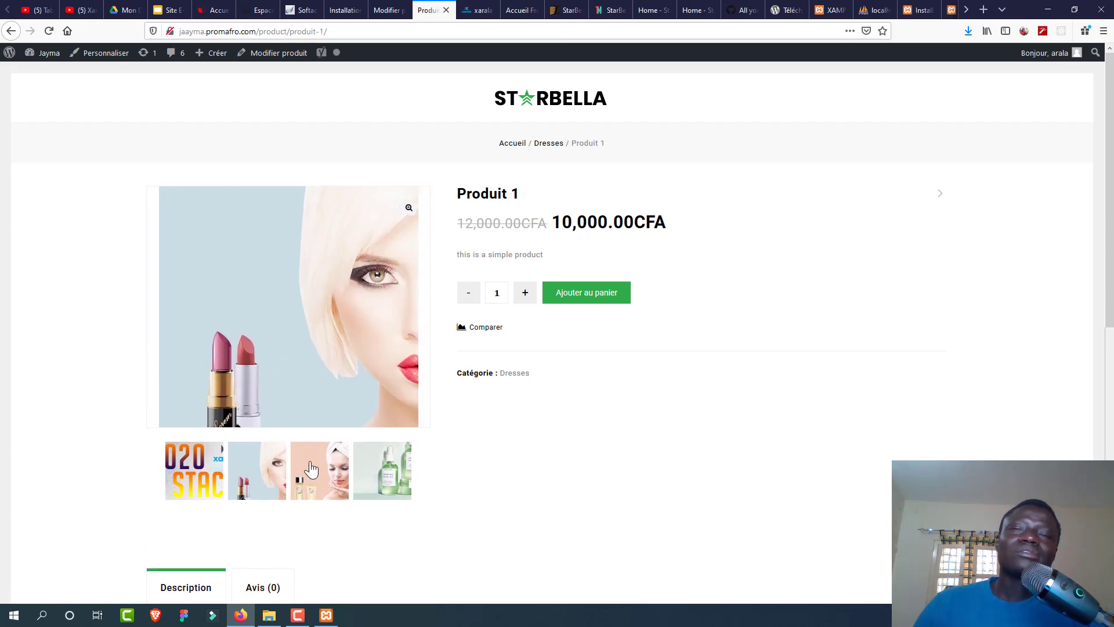
left_click(312, 468)
left_click(381, 468)
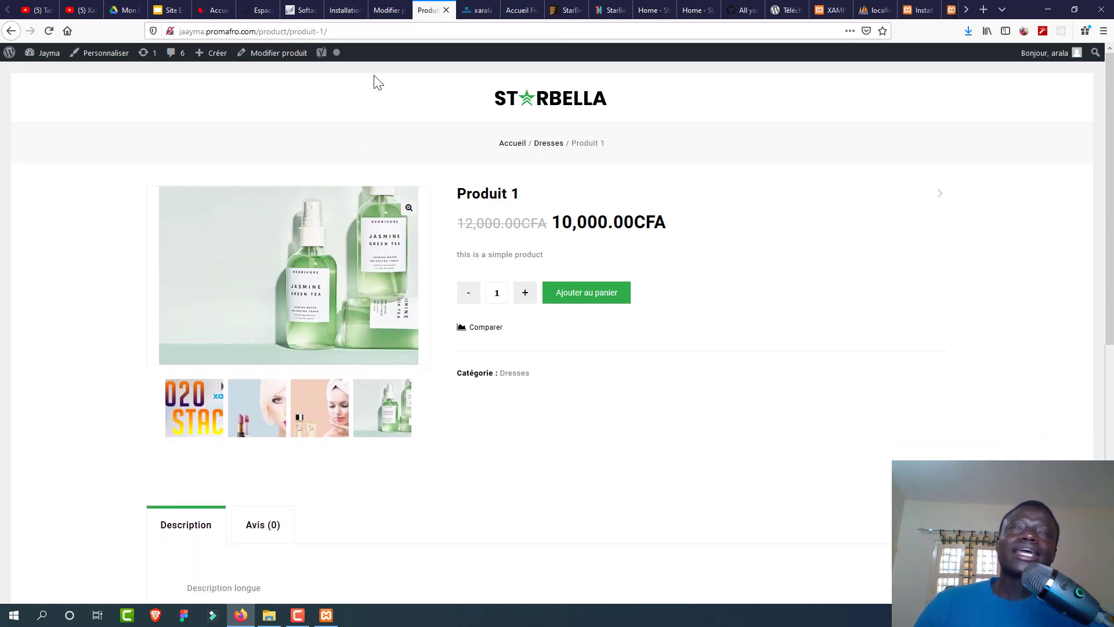
left_click(591, 294)
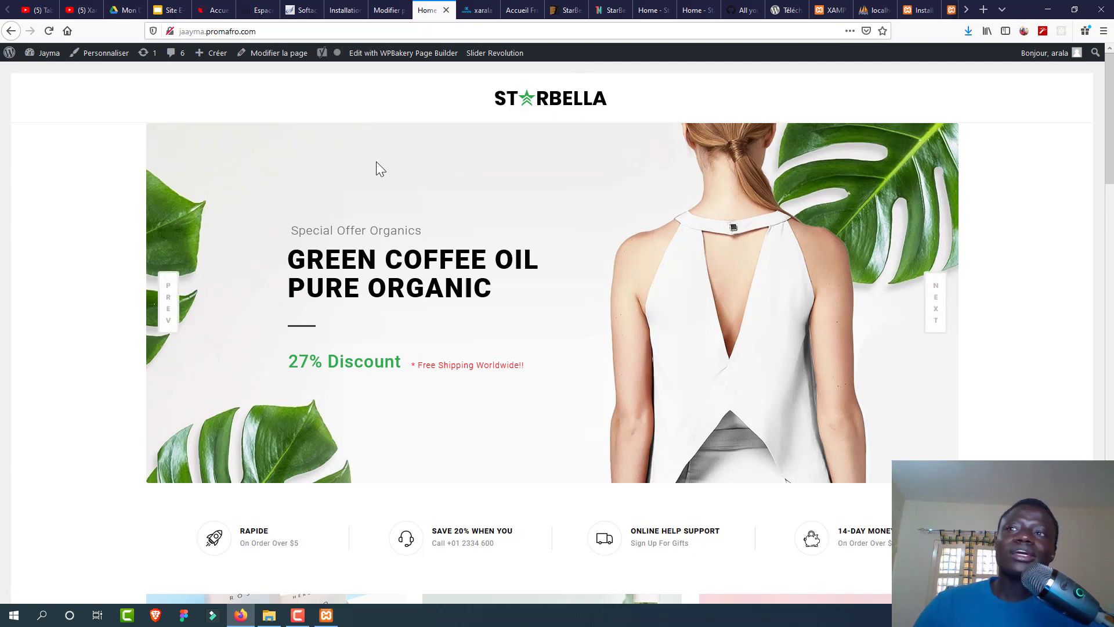
left_click(386, 10)
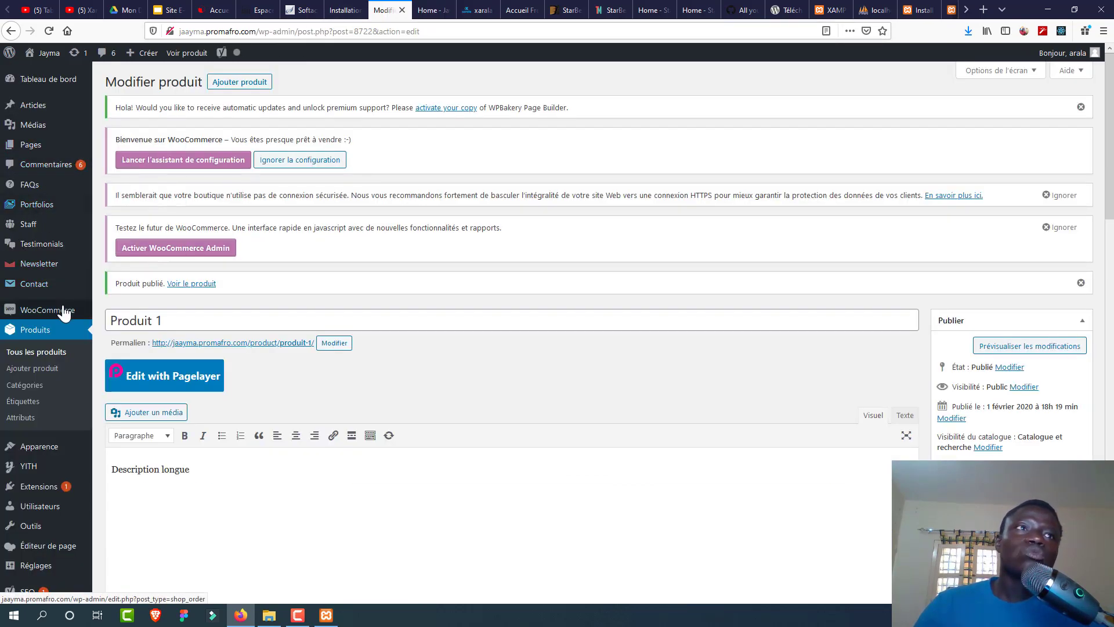
Step: Browse the WooCommerce Produits, Expédition and Paiements settings tabs, ending on Avancé page setup
mouse_move(66, 312)
left_click(119, 360)
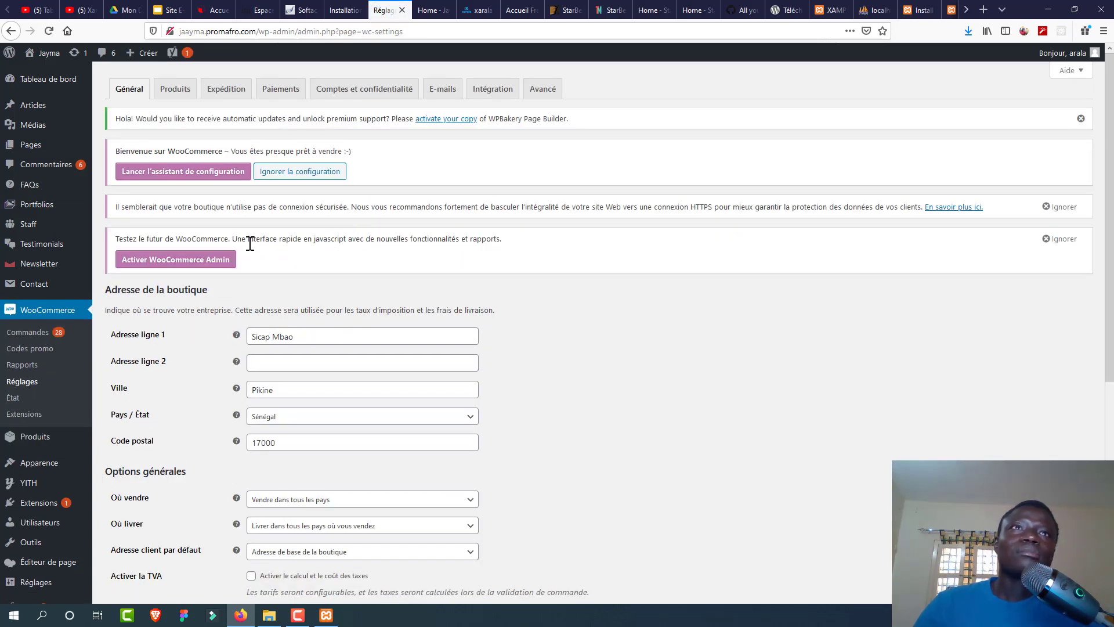
left_click(193, 98)
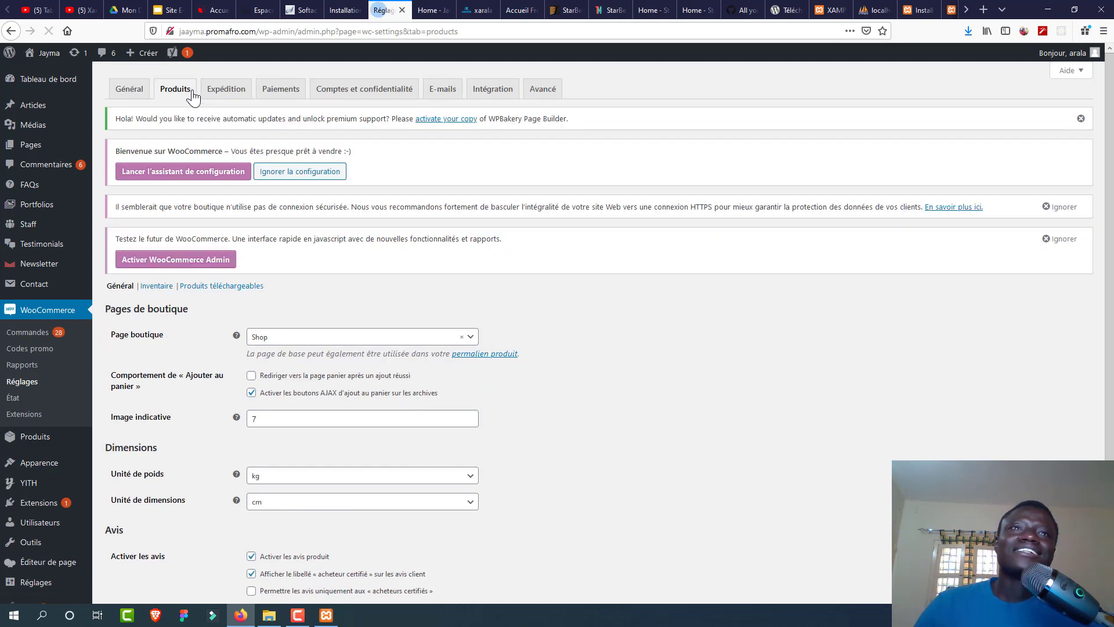
scroll(622, 332, "down", 2)
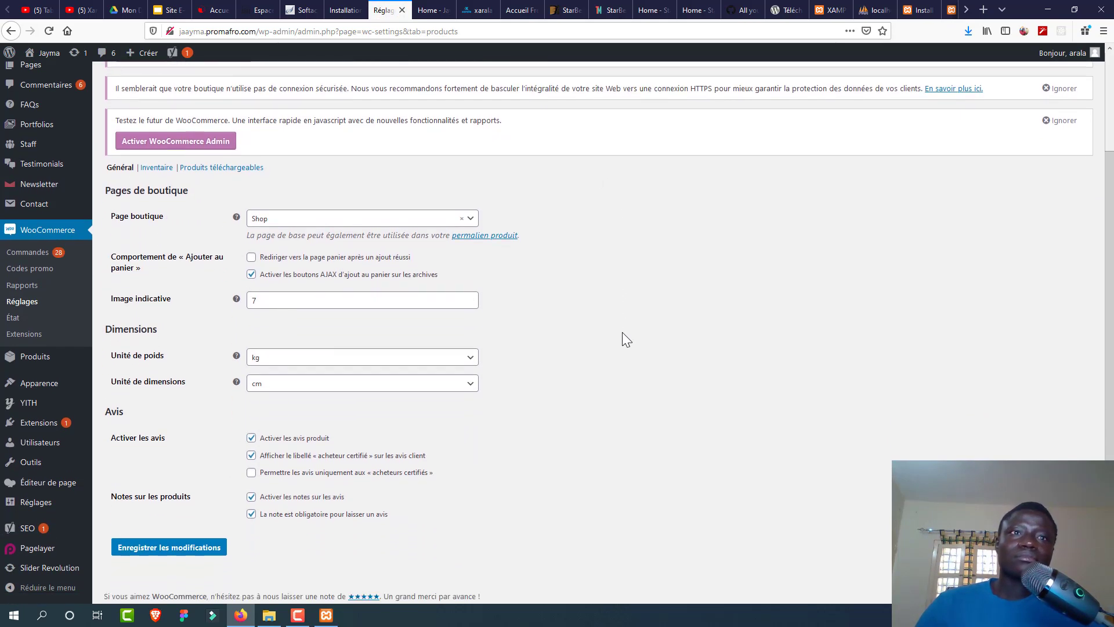
scroll(623, 333, "up", 2)
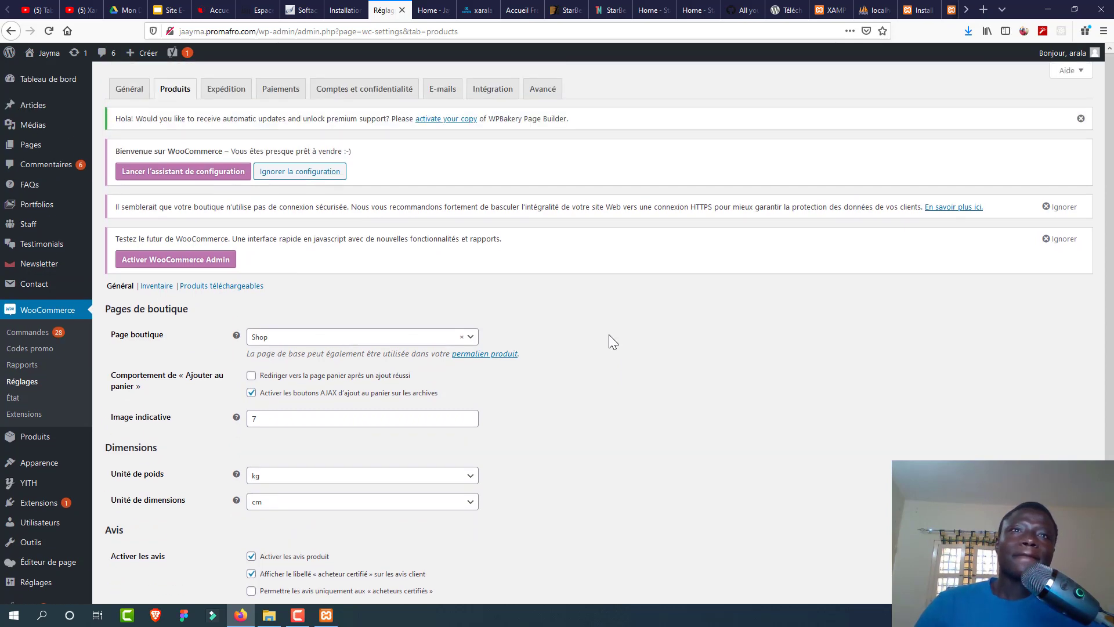
left_click(239, 97)
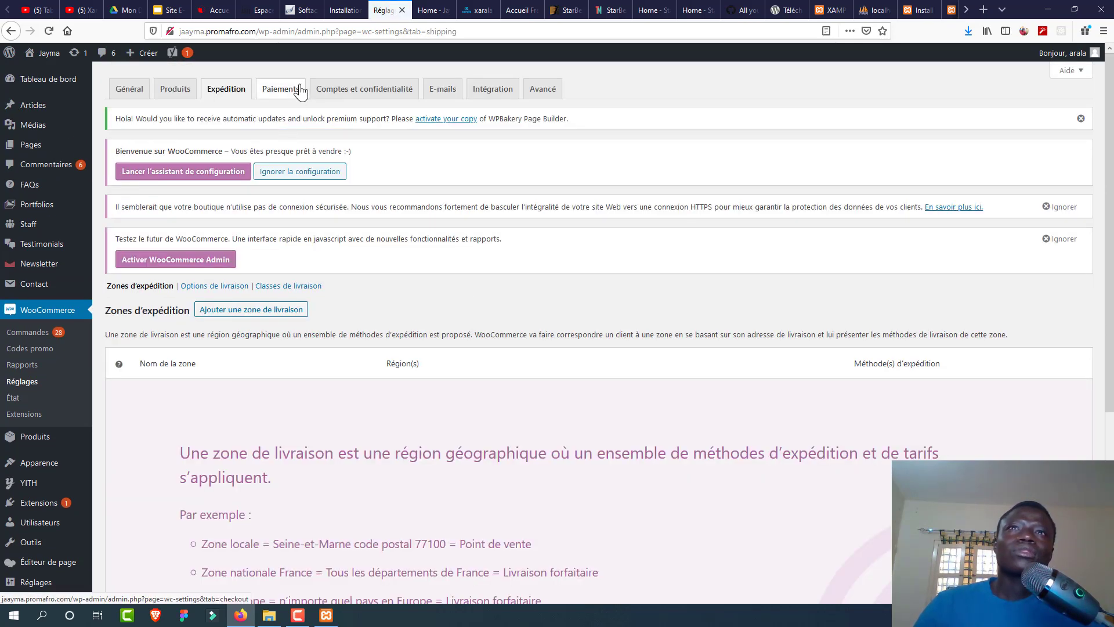
left_click(295, 90)
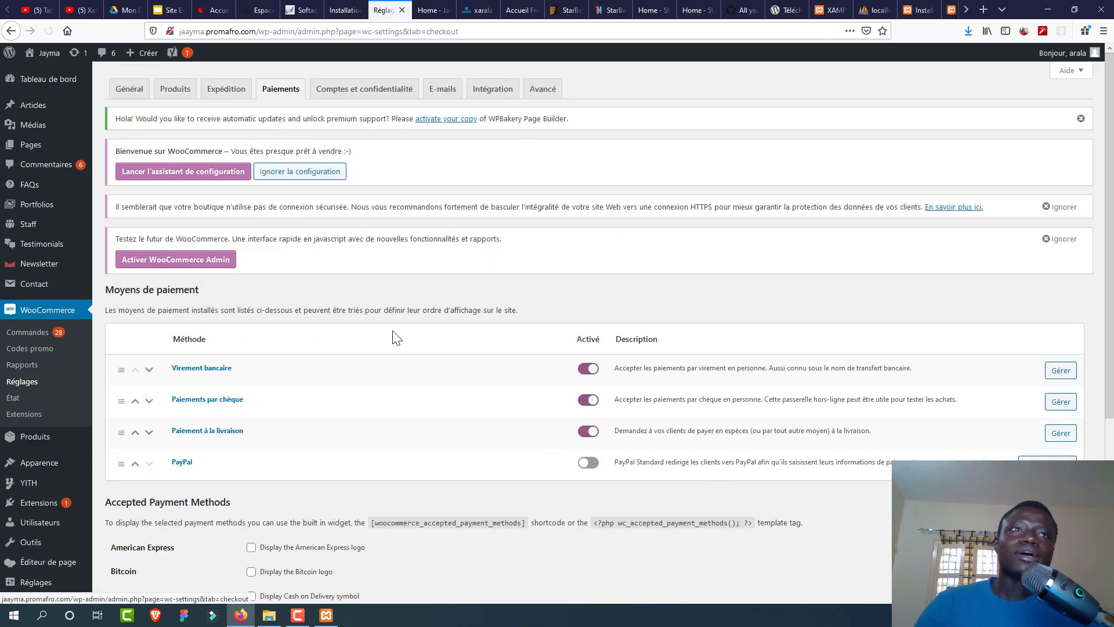
left_click(541, 93)
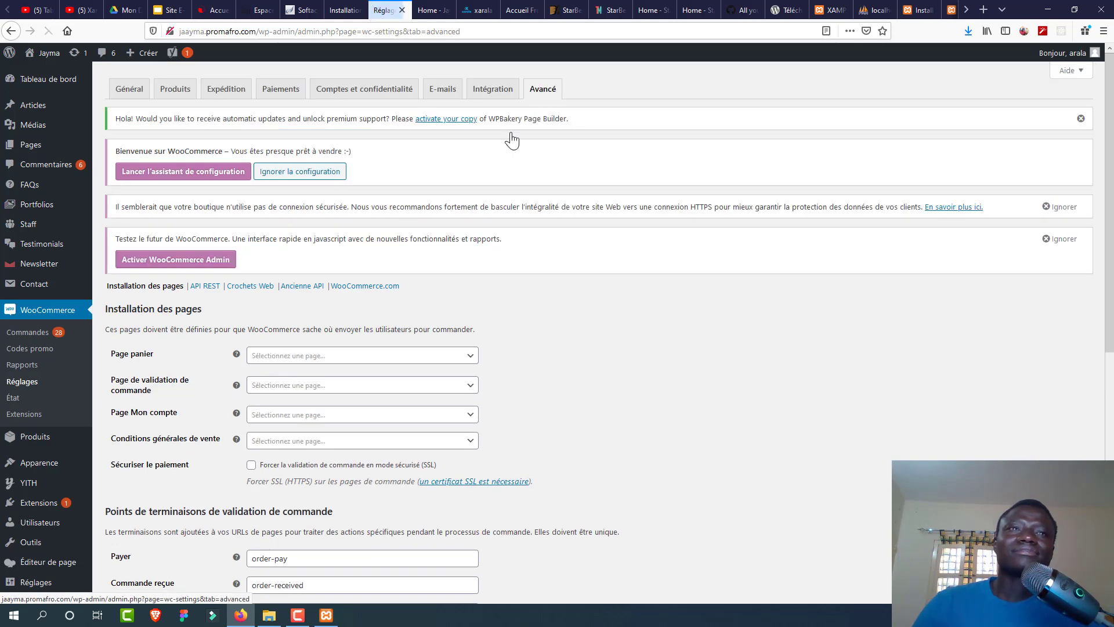
Step: Assign Cart as the cart page and Checkout as the checkout page
left_click(407, 360)
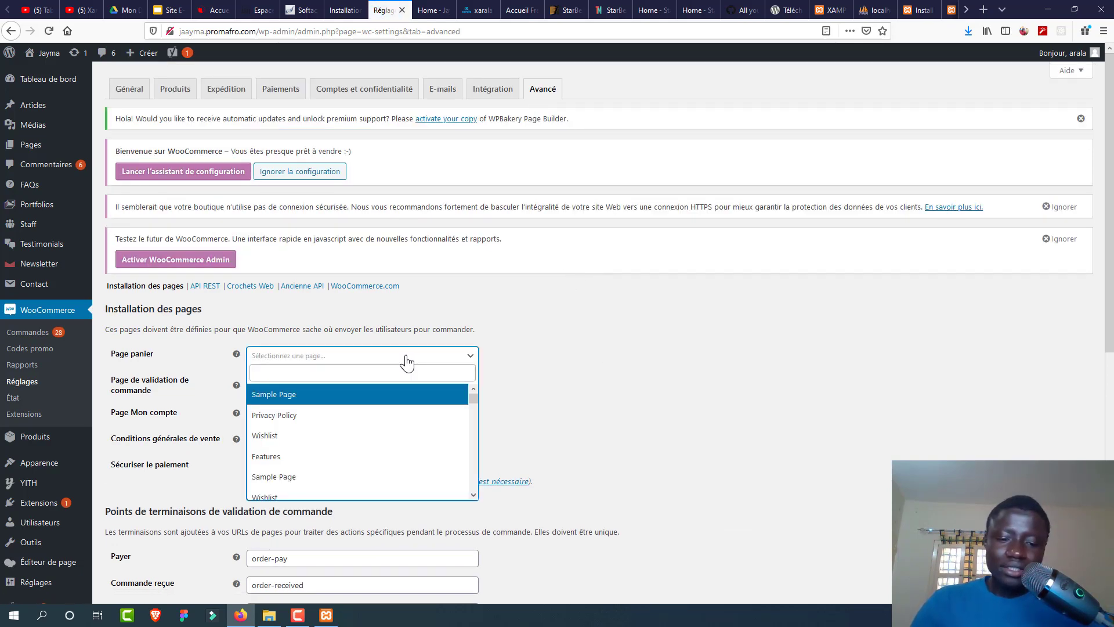
type("ca")
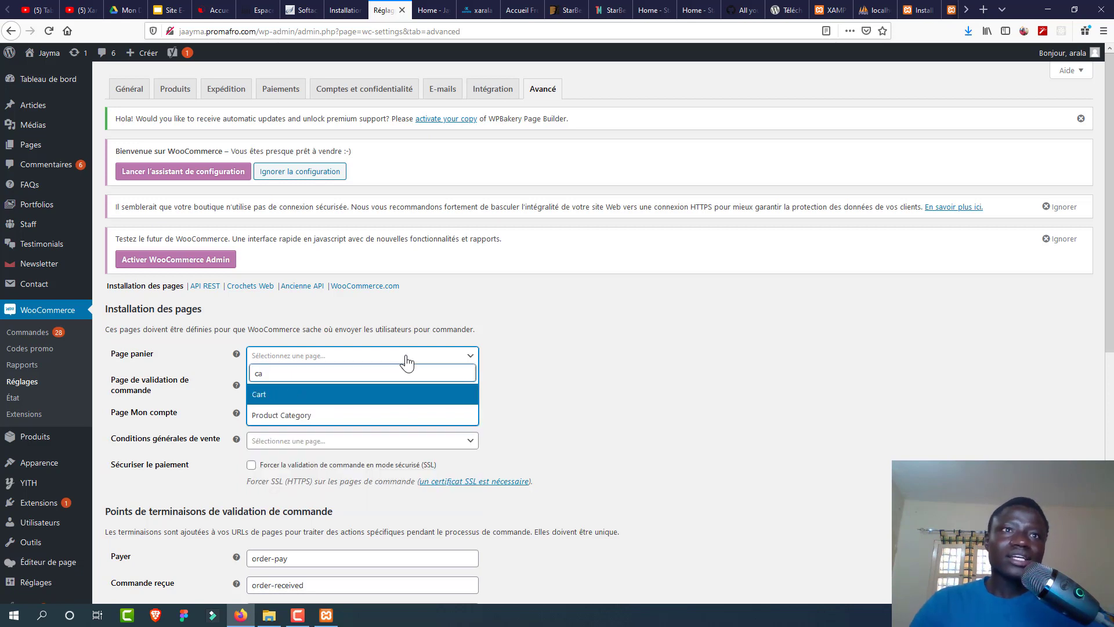
left_click(370, 398)
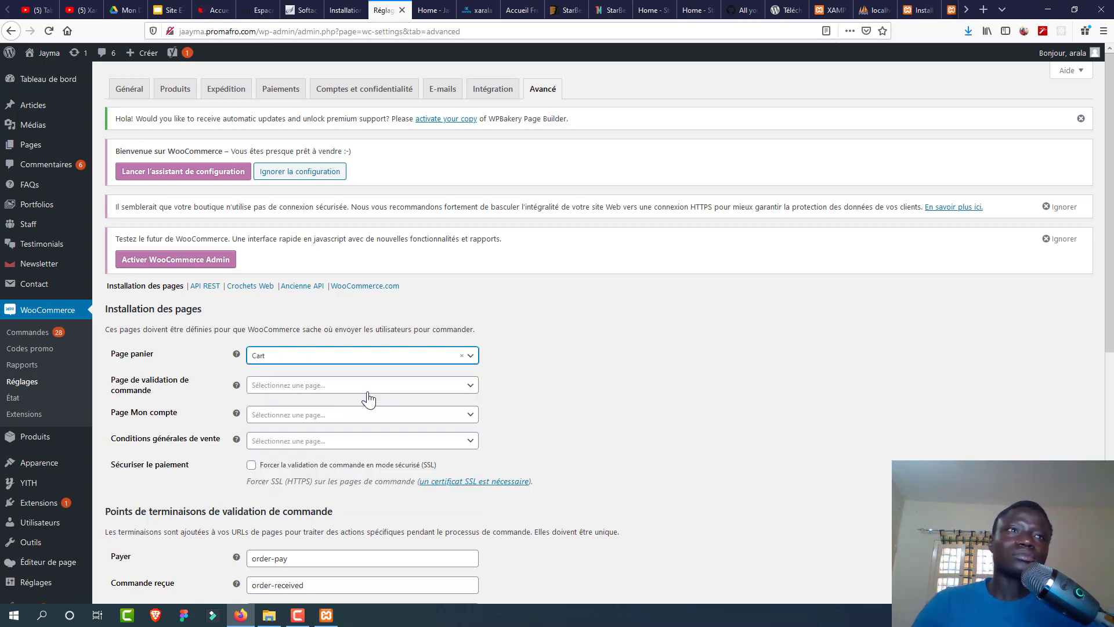
left_click(318, 389)
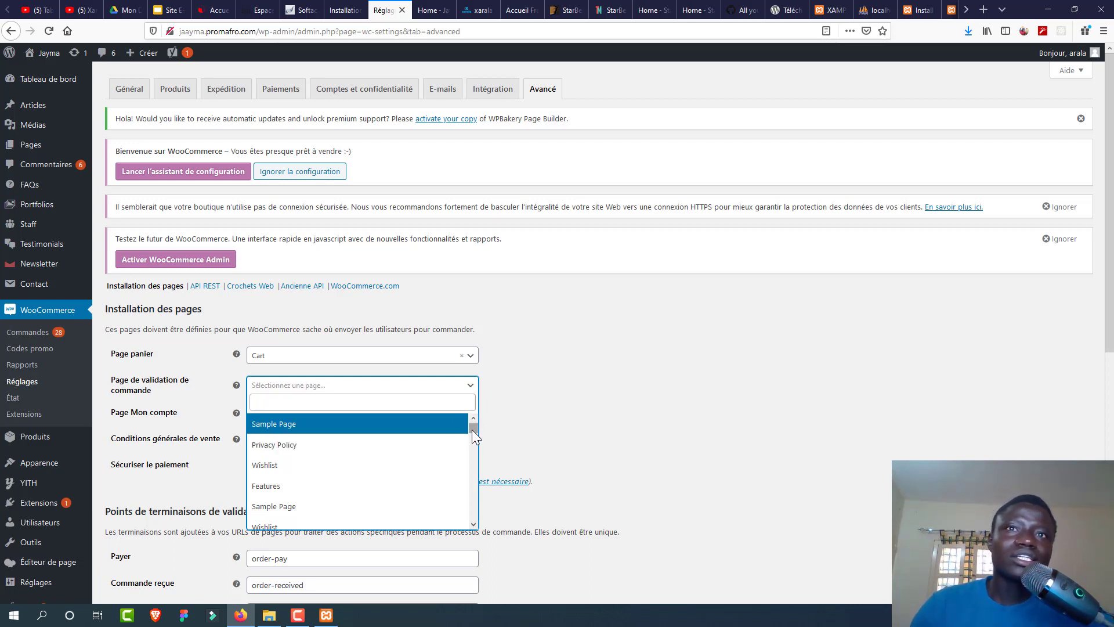
left_click_drag(472, 430, 473, 446)
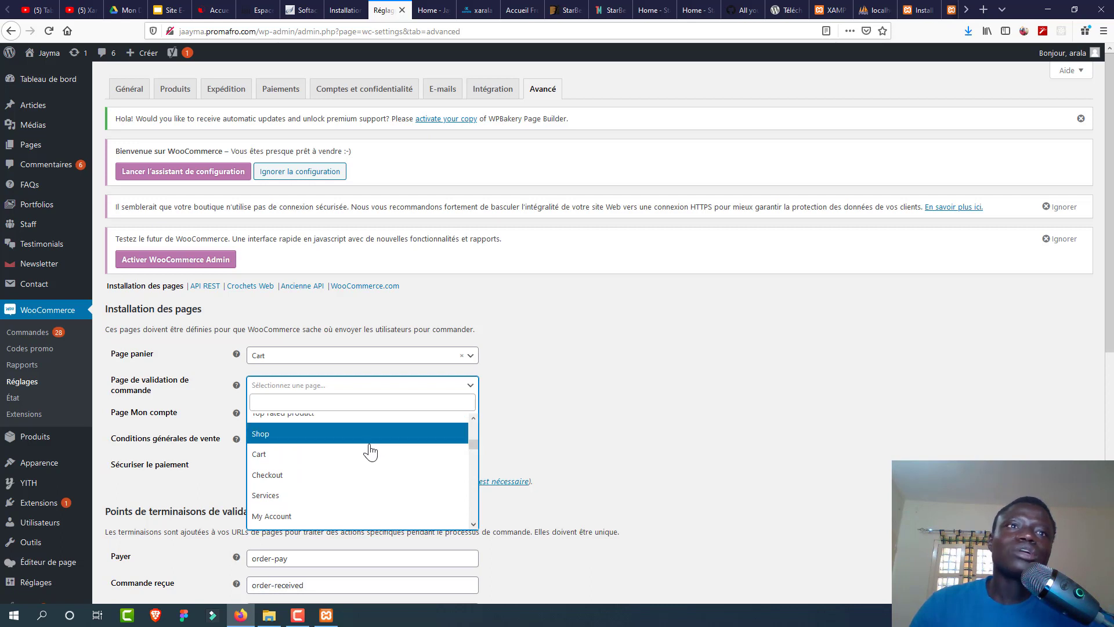
left_click(359, 474)
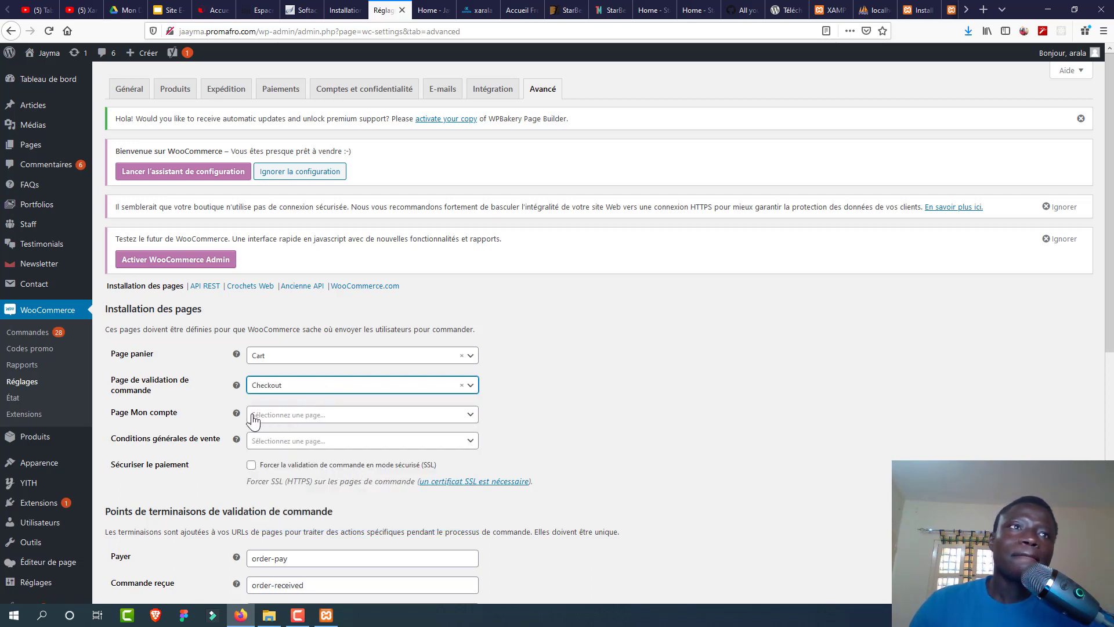
Step: Assign My Account as the account page and Privacy Policy as terms, then save
left_click(291, 415)
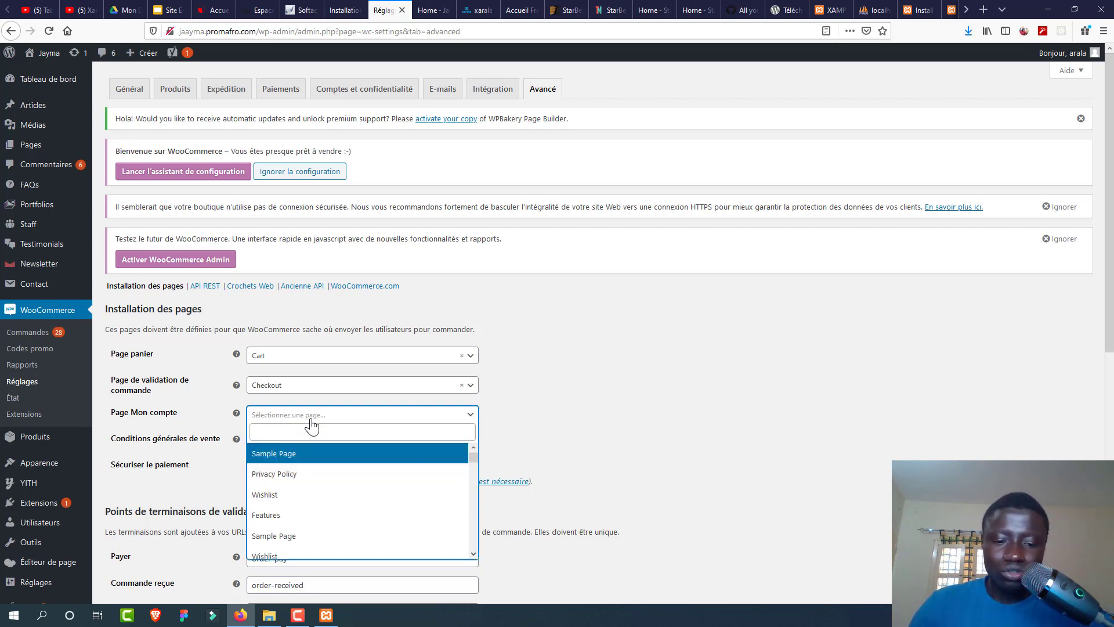
type("ac")
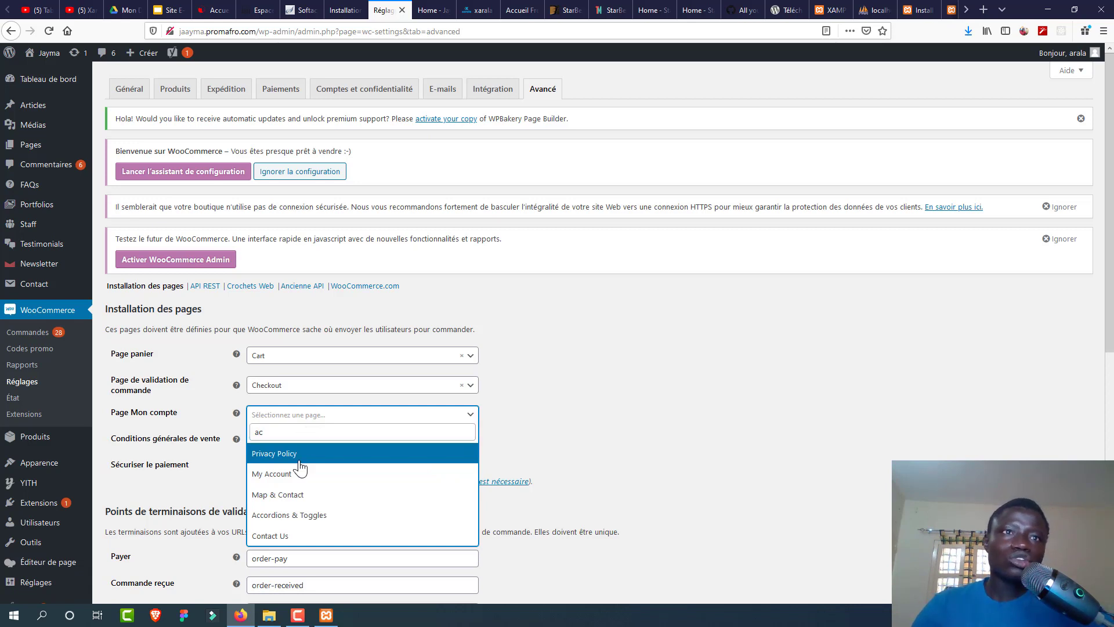
left_click(298, 473)
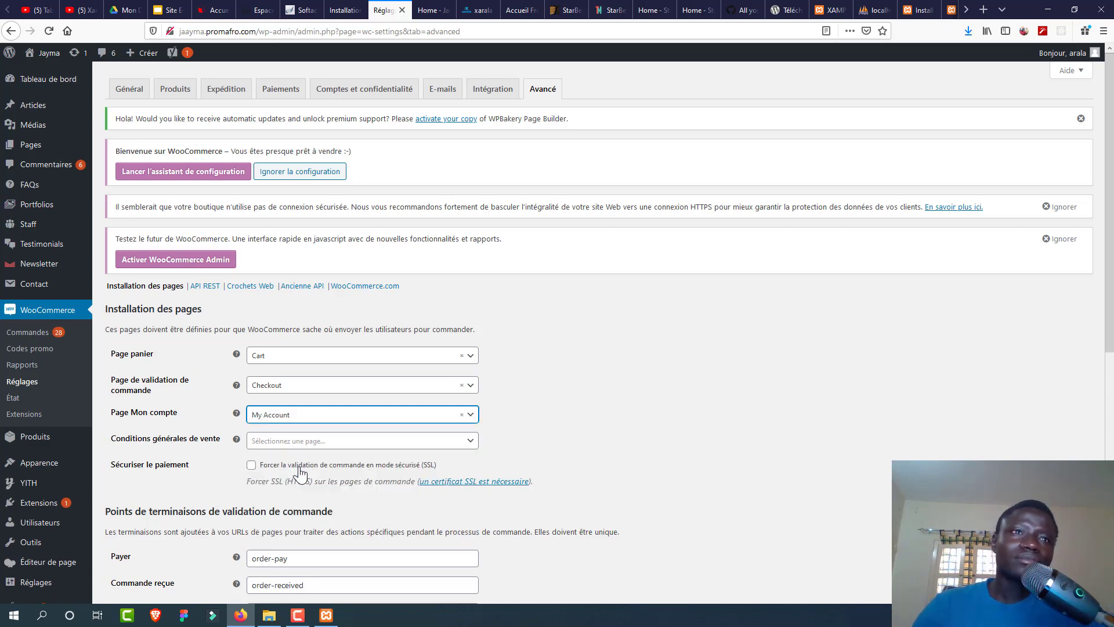
left_click(289, 443)
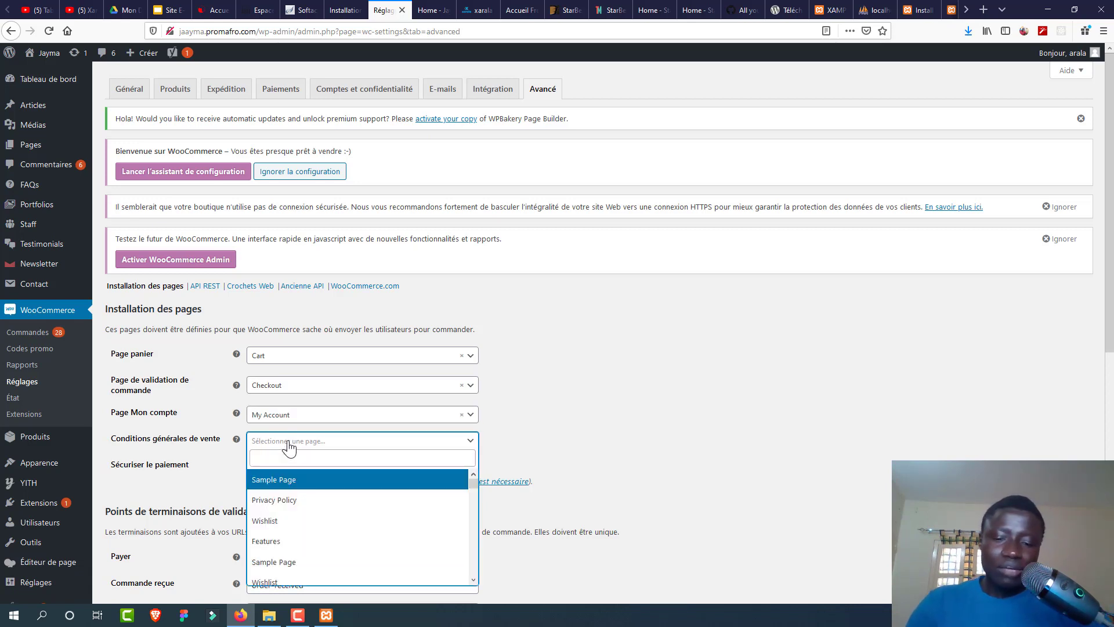
left_click(284, 500)
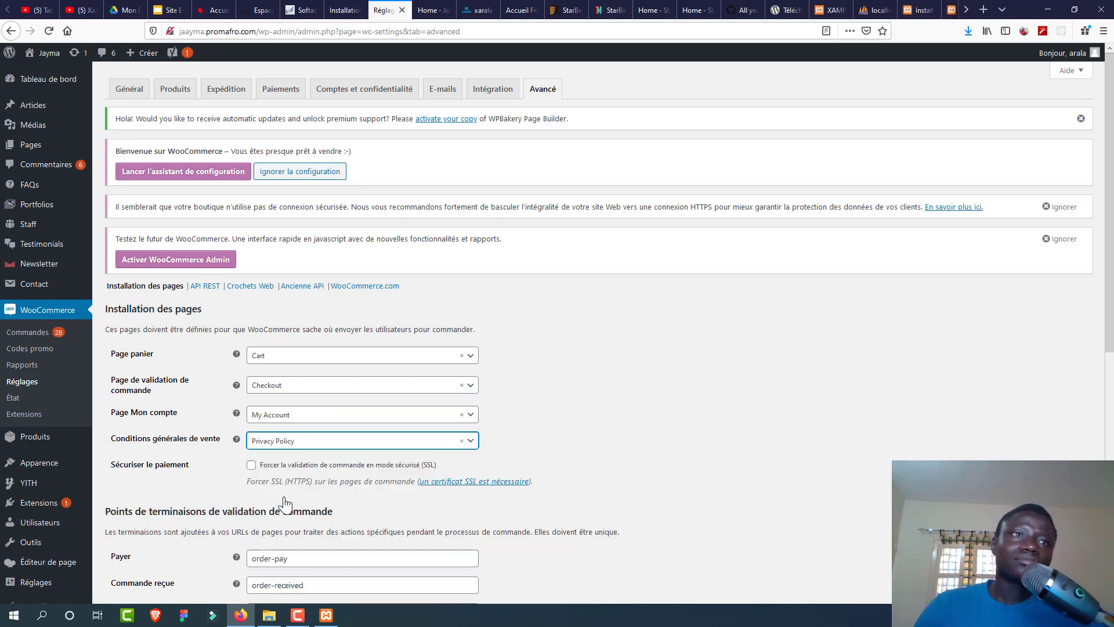
left_click_drag(1106, 333, 1104, 560)
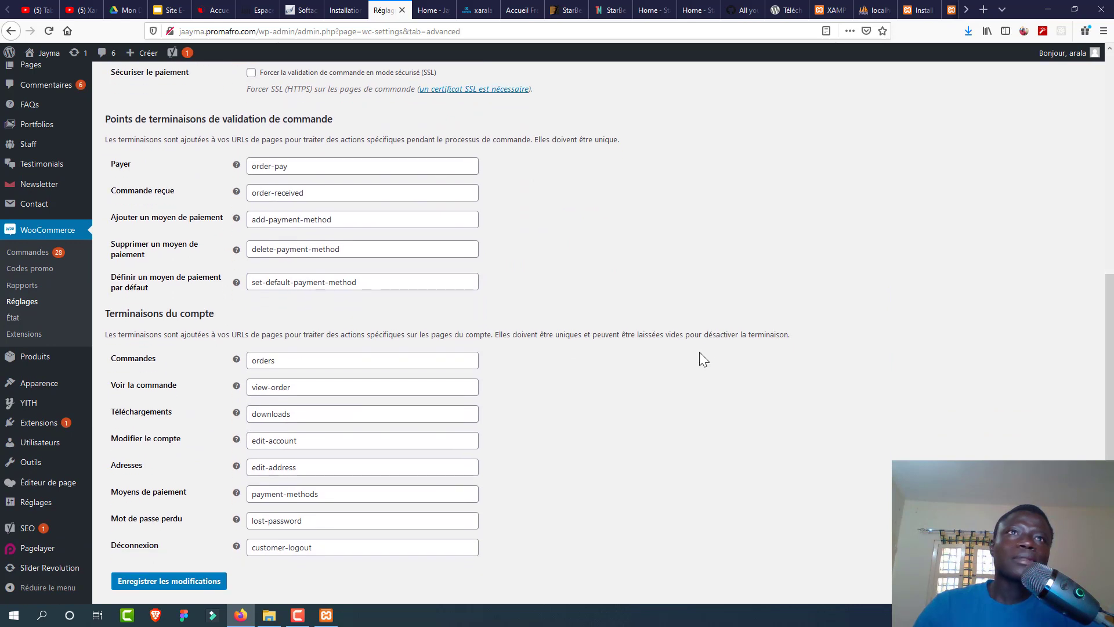
left_click(215, 581)
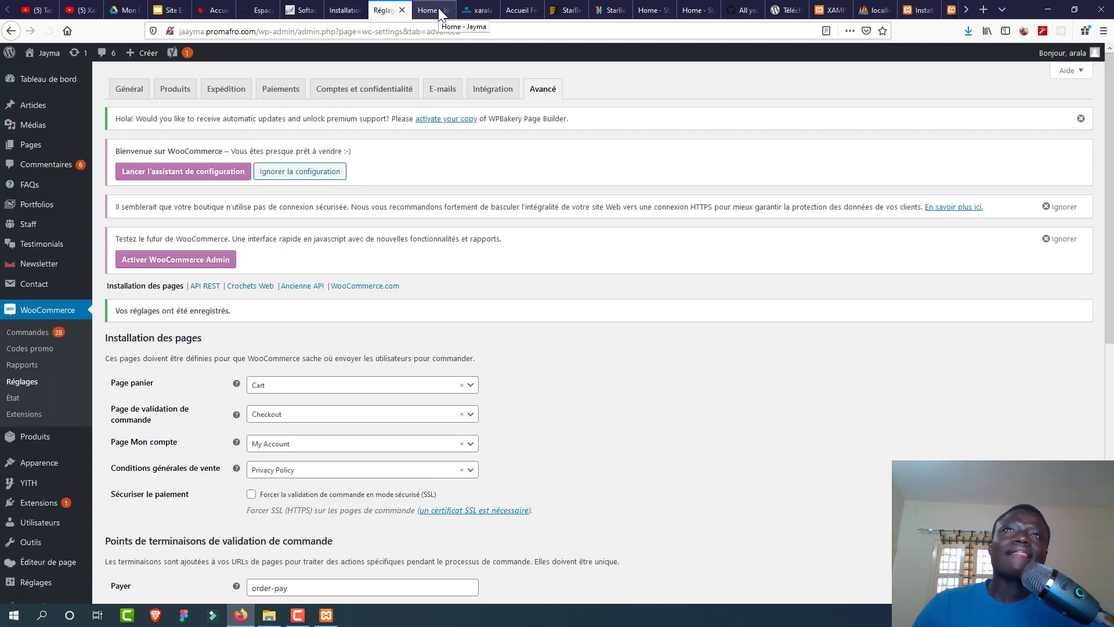
Step: Reload the store homepage and add Produit 1 to the cart from its product page
left_click(435, 11)
left_click(49, 31)
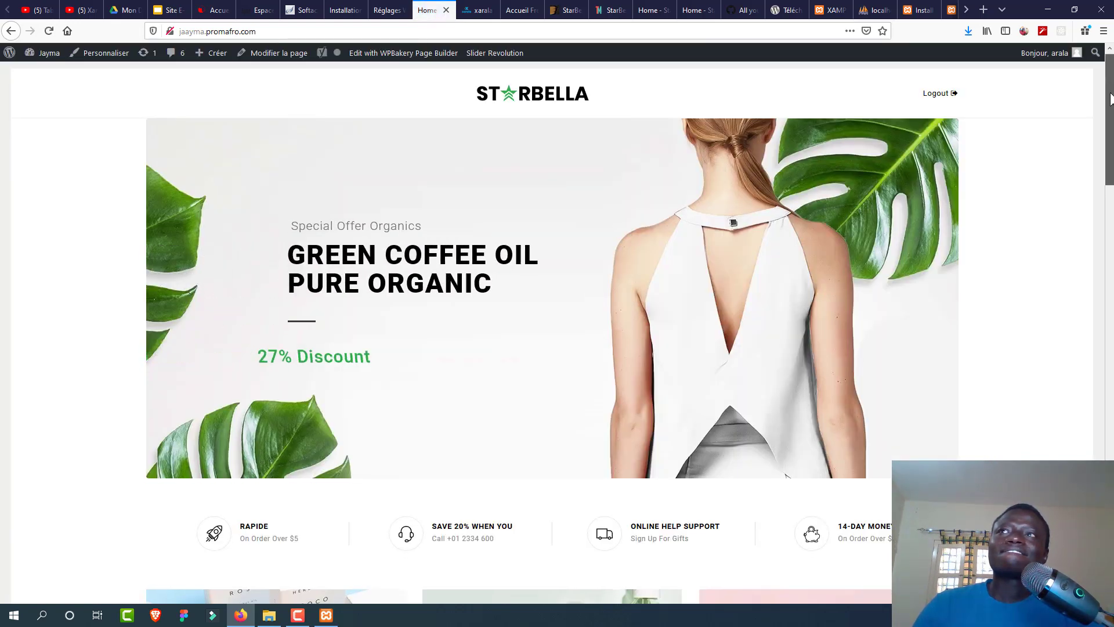
left_click_drag(1110, 97, 1110, 220)
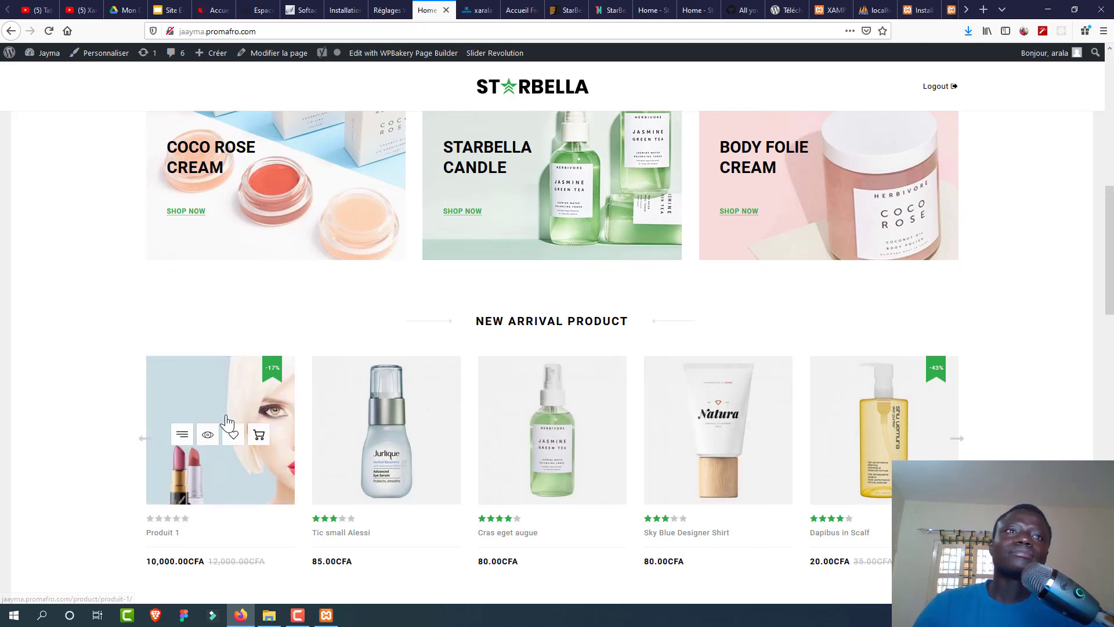
left_click(259, 439)
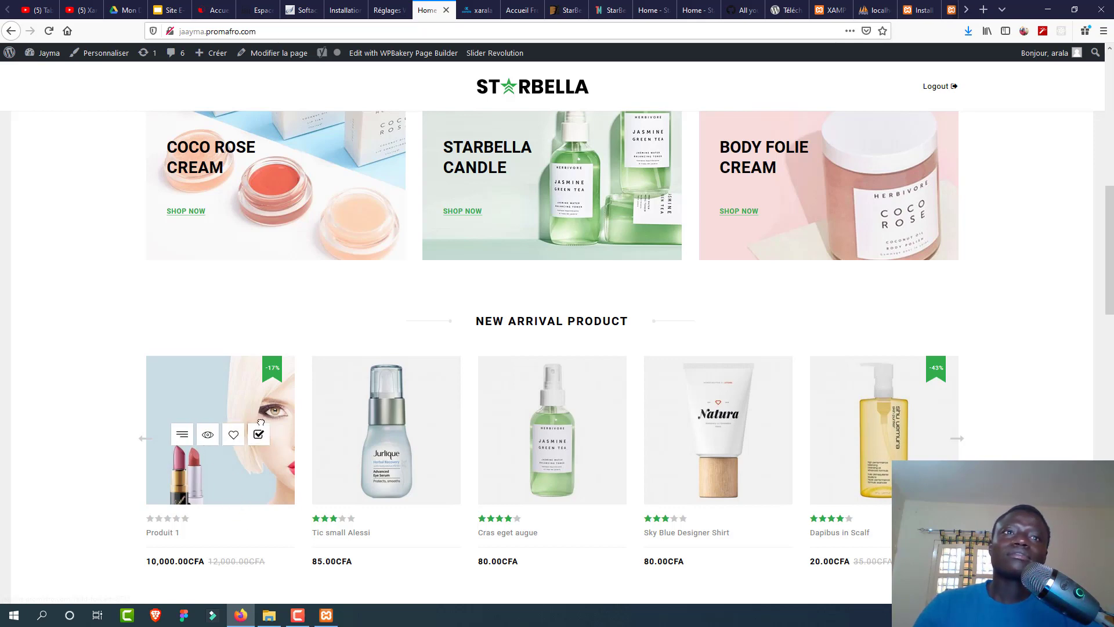
left_click(216, 497)
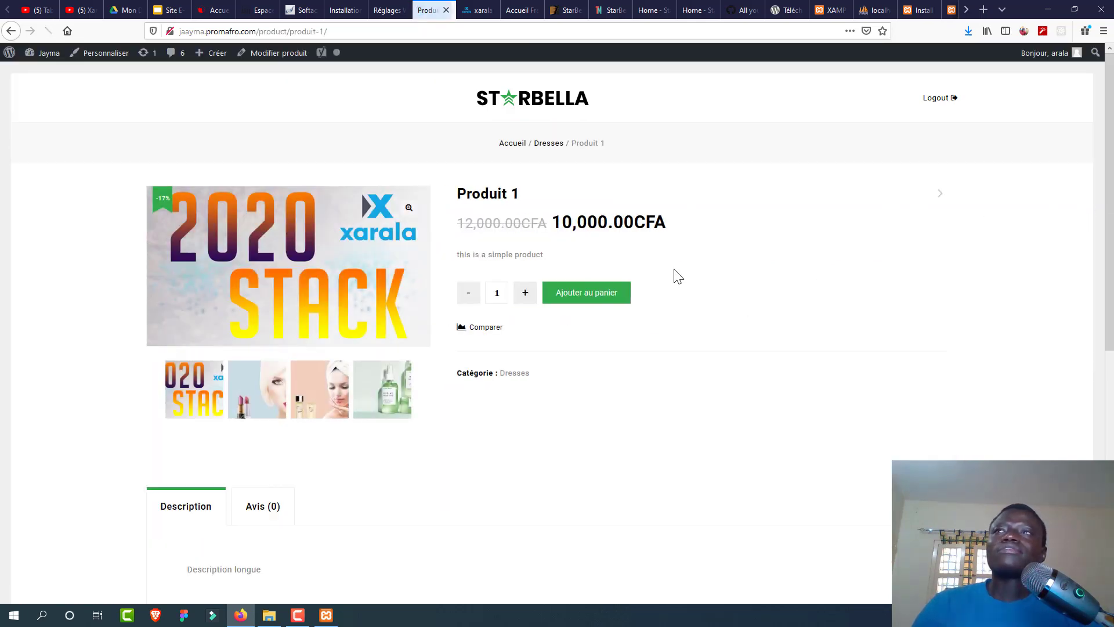
left_click(593, 299)
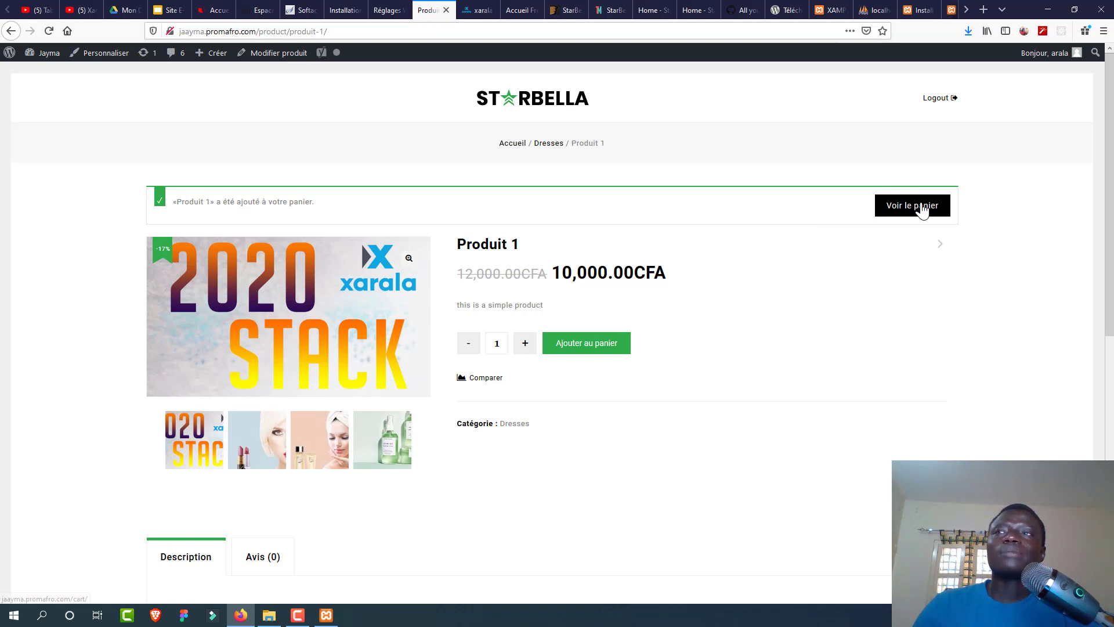
Step: View the cart, adjust the Produit 1 quantity, and reach the checkout billing form
left_click(921, 207)
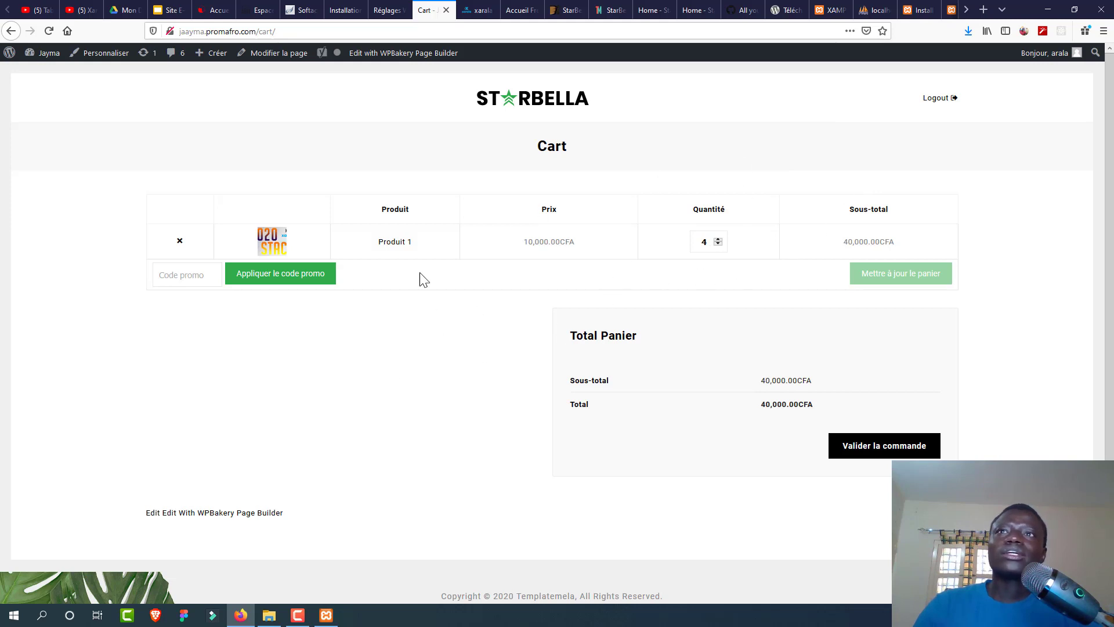
left_click(719, 239)
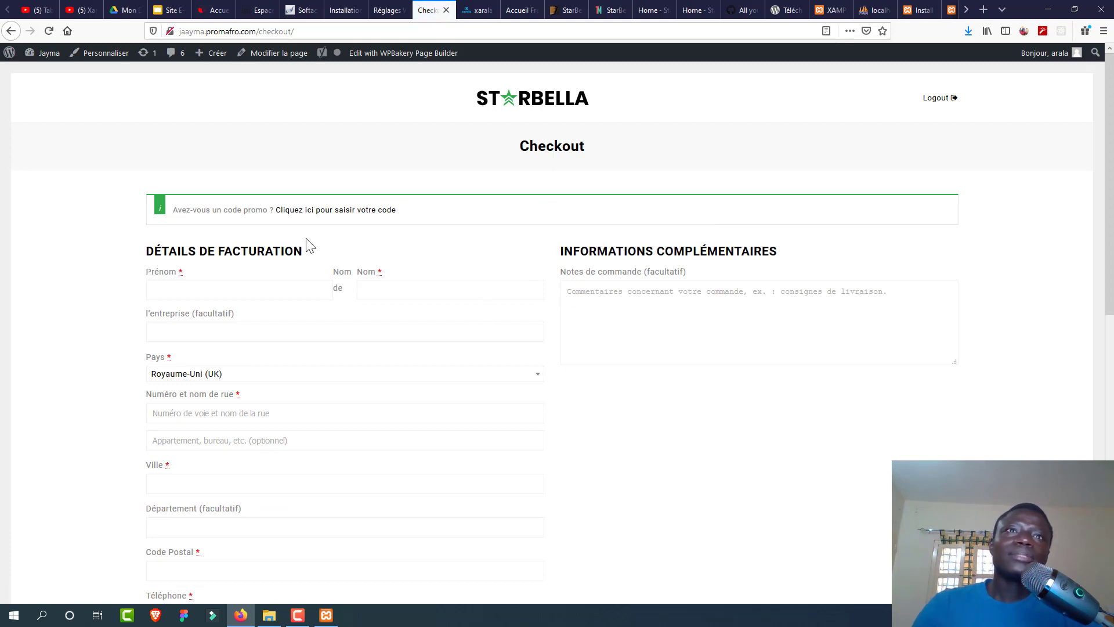
left_click(244, 285)
left_click(430, 288)
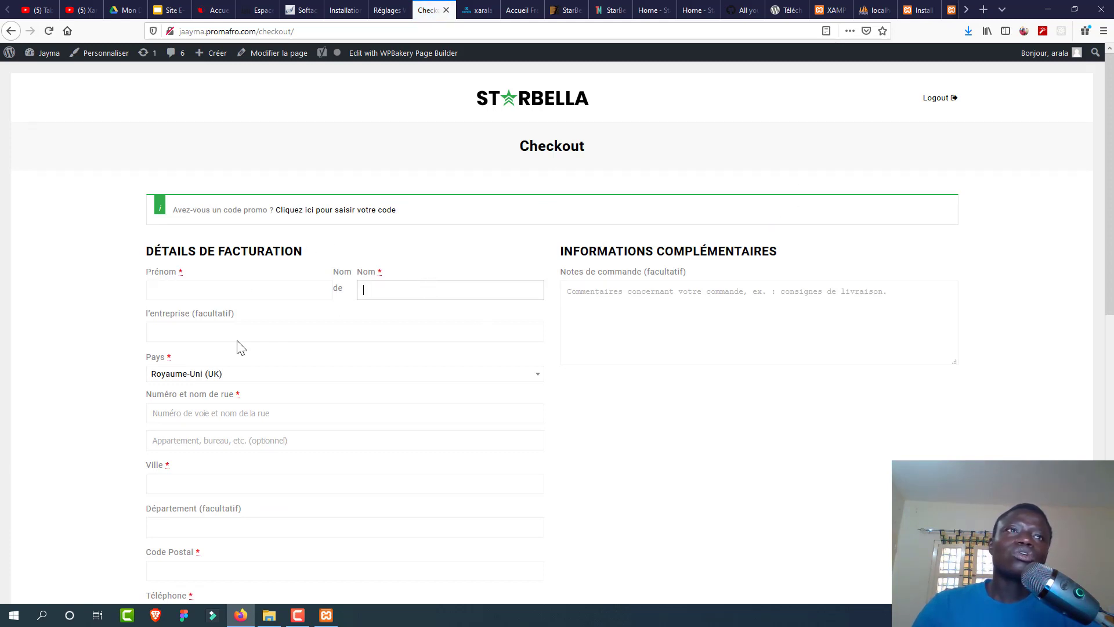
left_click(213, 333)
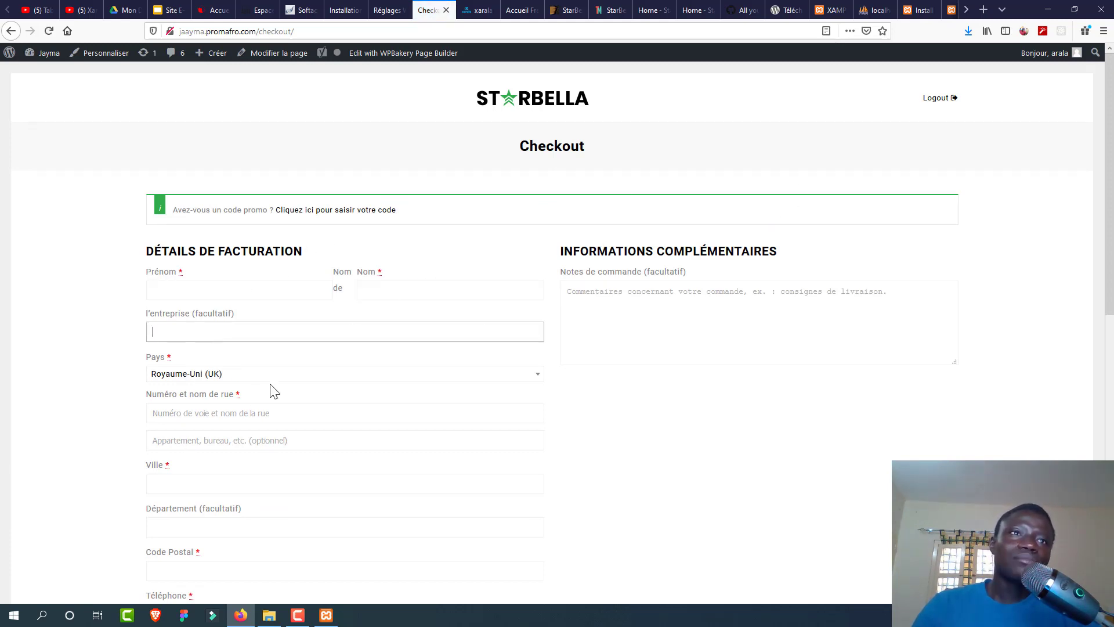
Step: Enter the customer's first and last name in the billing form
left_click(213, 412)
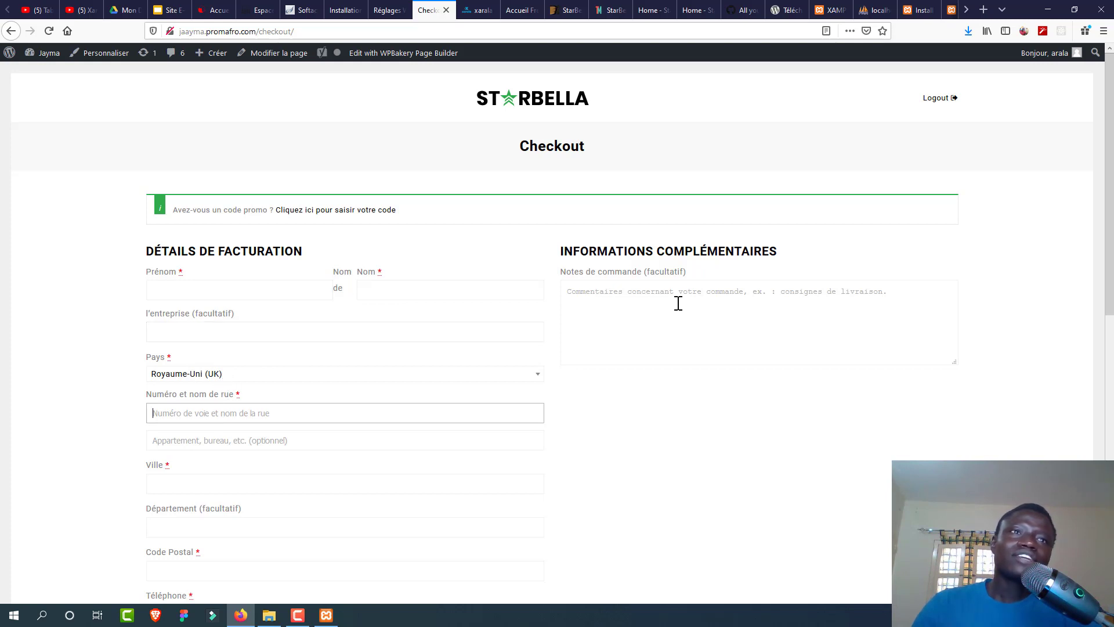
left_click_drag(1113, 203, 1090, 181)
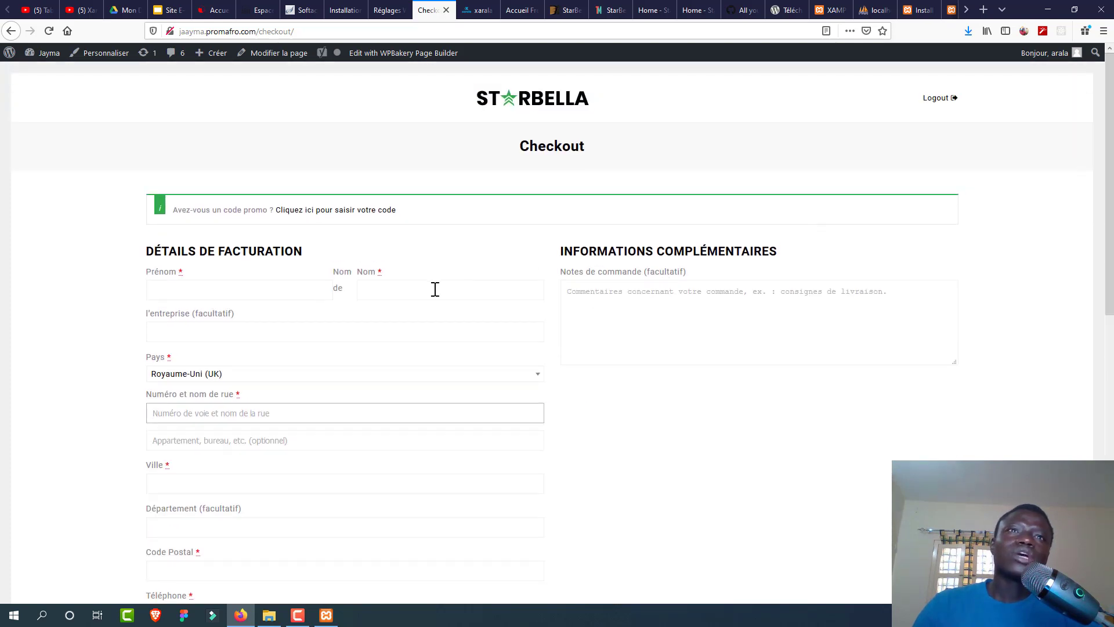
left_click(315, 295)
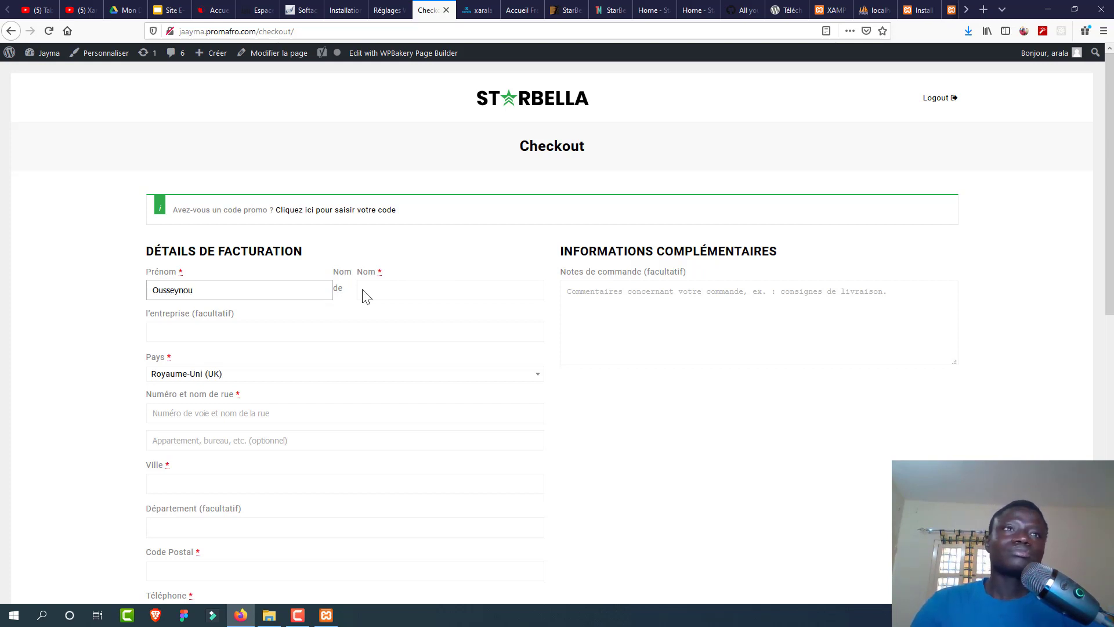
left_click(419, 290)
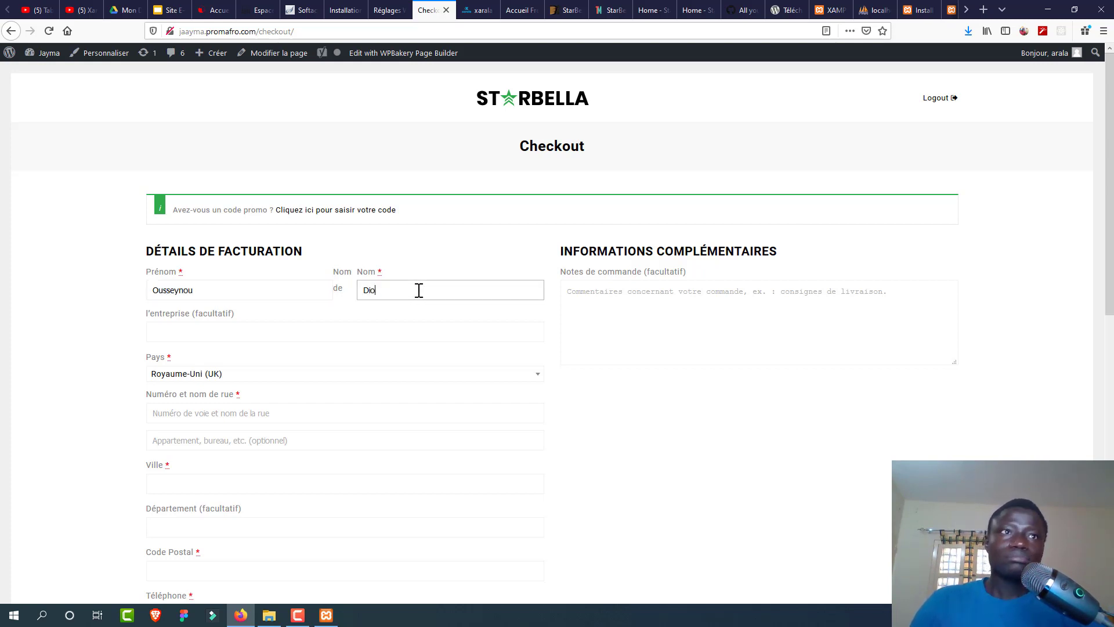
Step: Set the billing country to Sénégal and fill in street, city, region and postal code
left_click(358, 378)
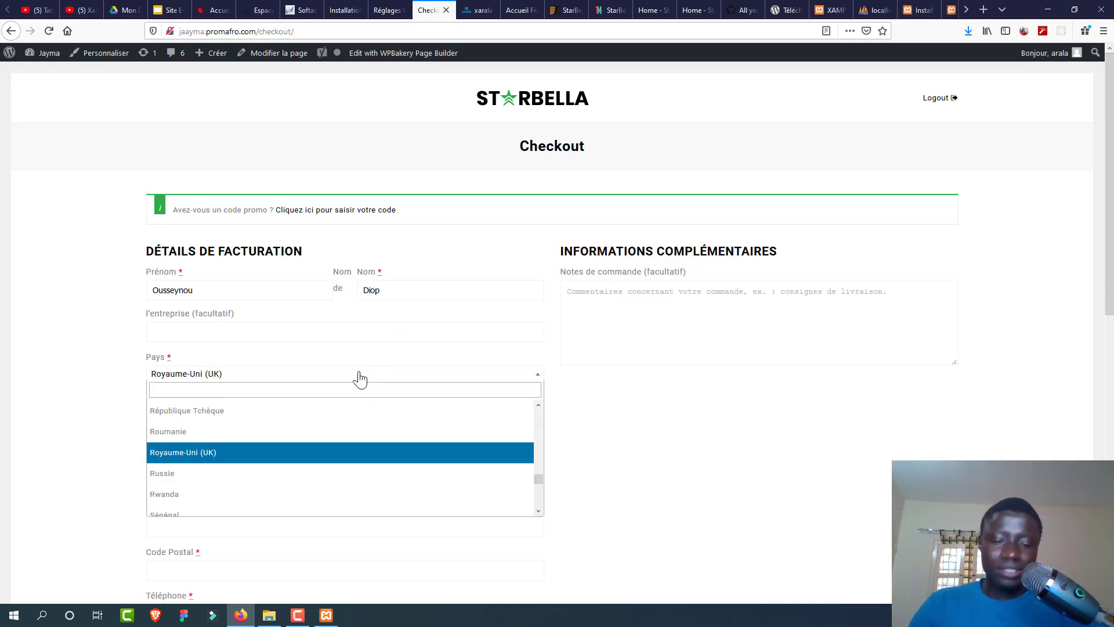
type("se")
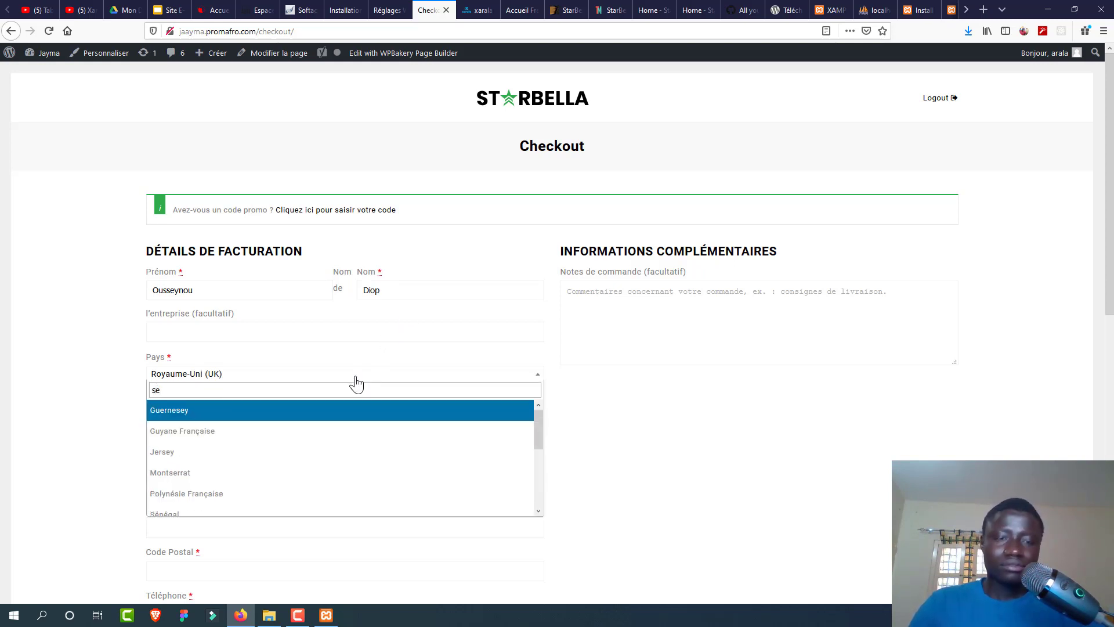
type("ne")
left_click(332, 411)
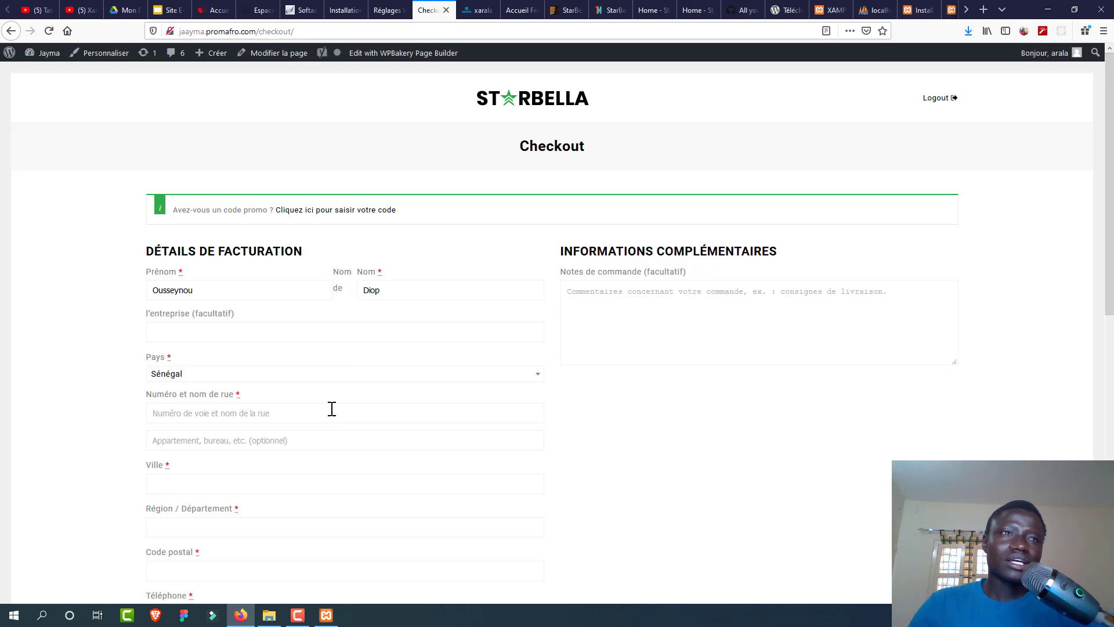
left_click(266, 412)
type("Sicap")
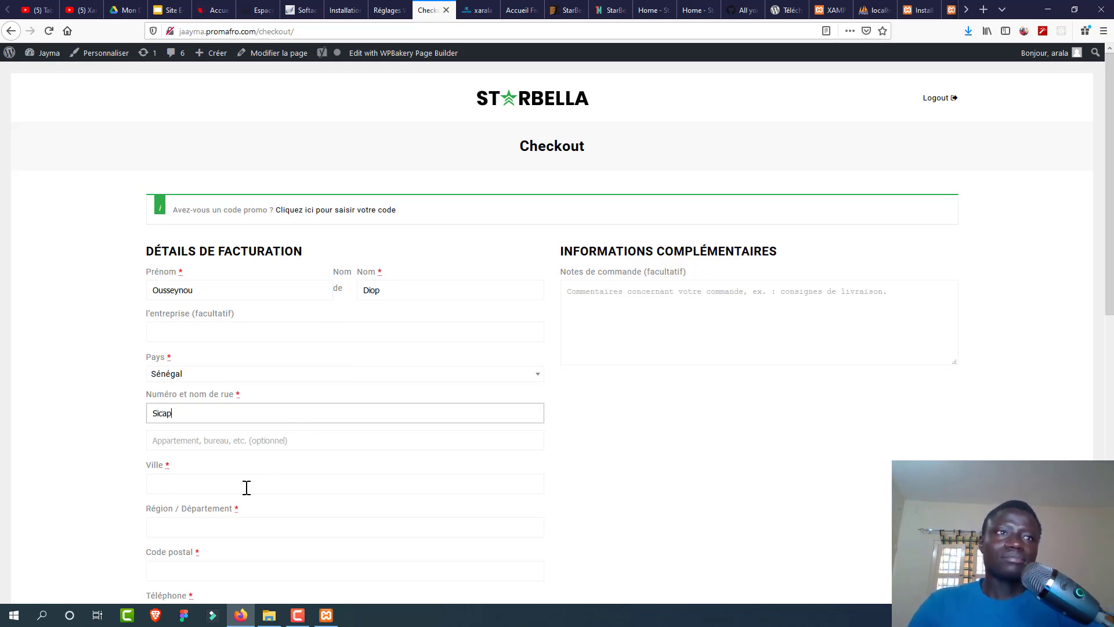
left_click(247, 487)
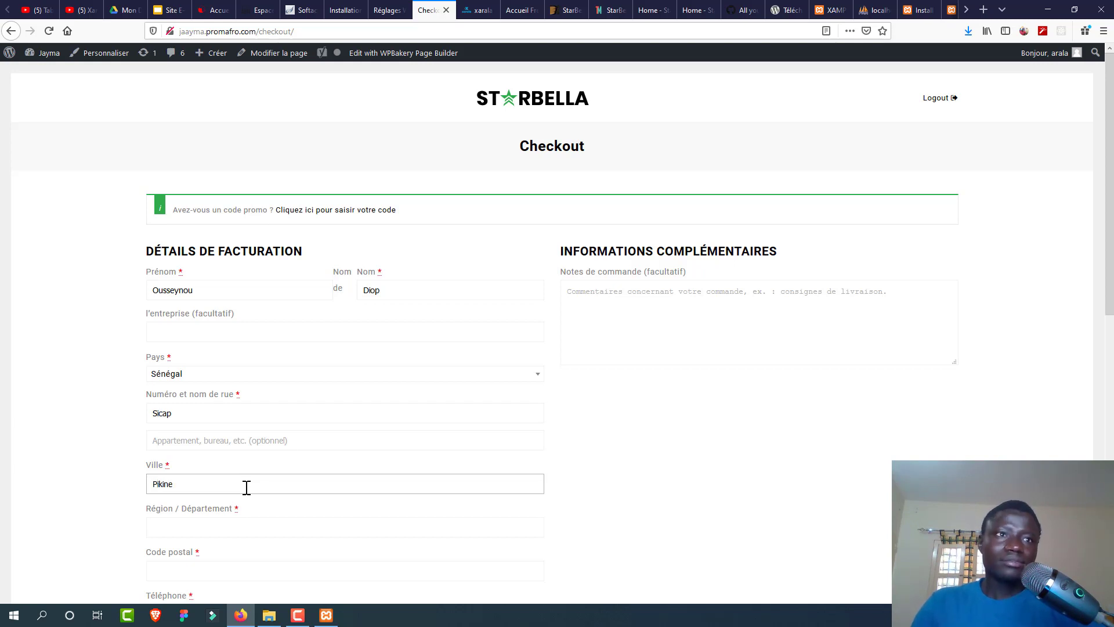
left_click(314, 546)
right_click(314, 546)
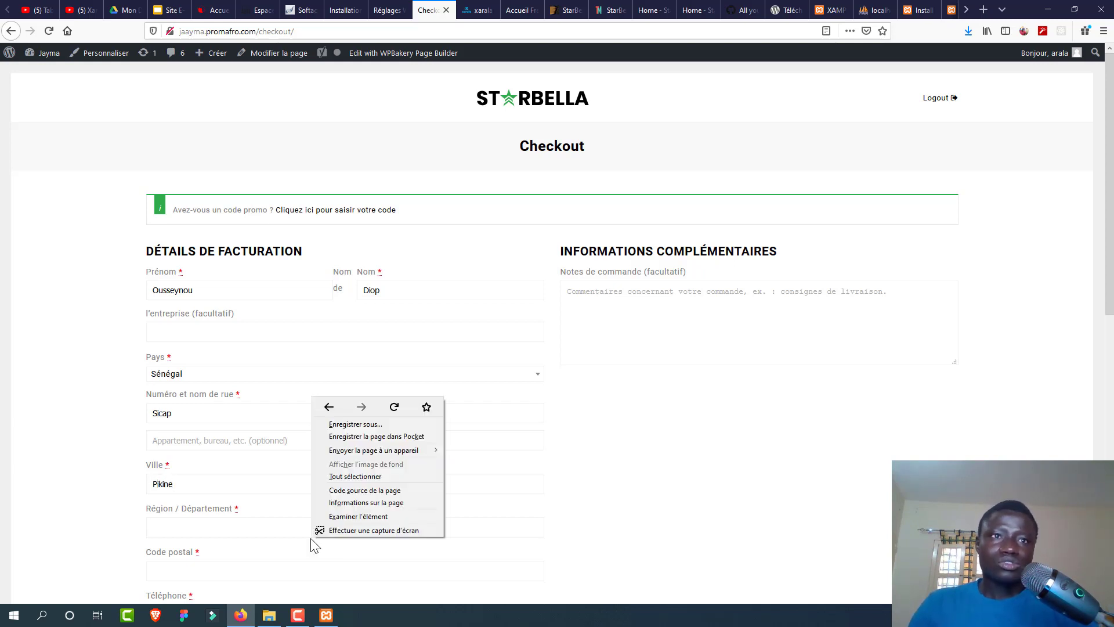
left_click(293, 525)
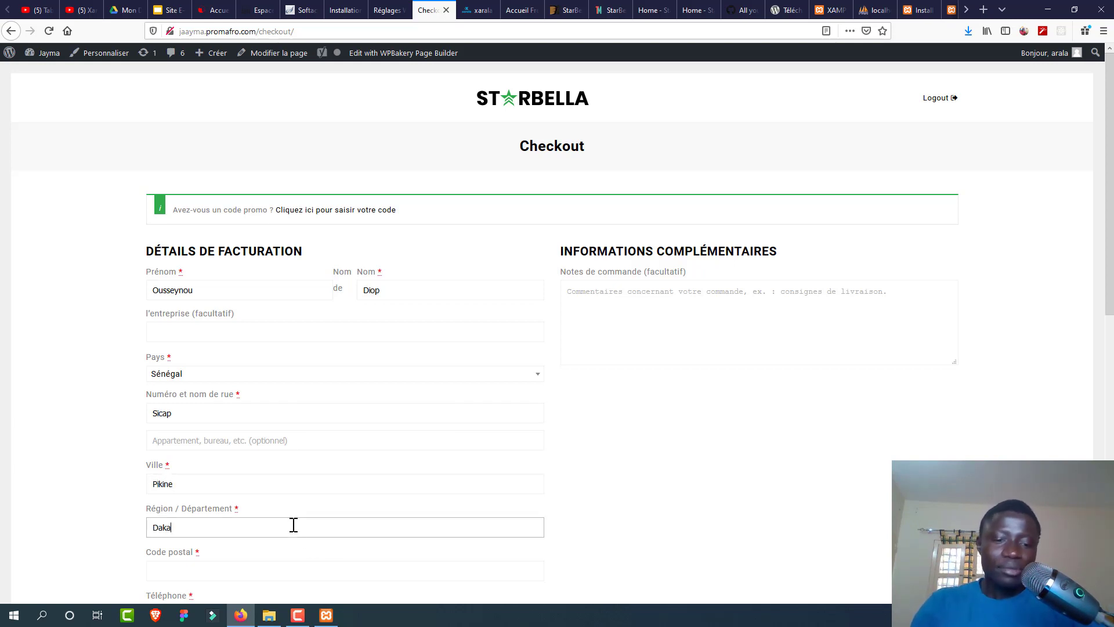
left_click(360, 561)
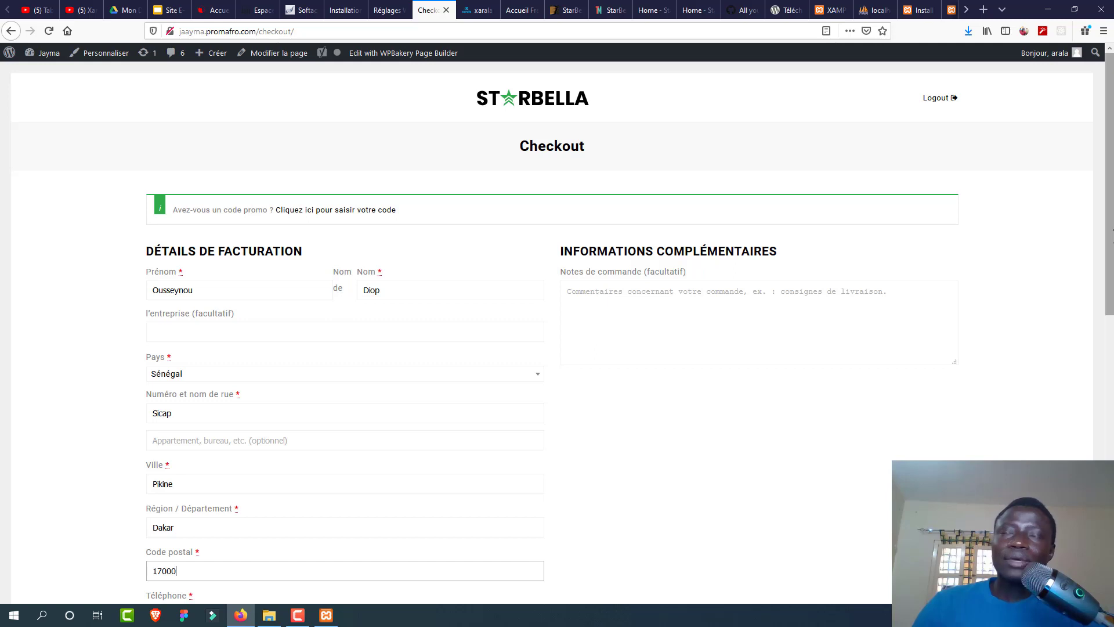
scroll(1104, 405, "down", 5)
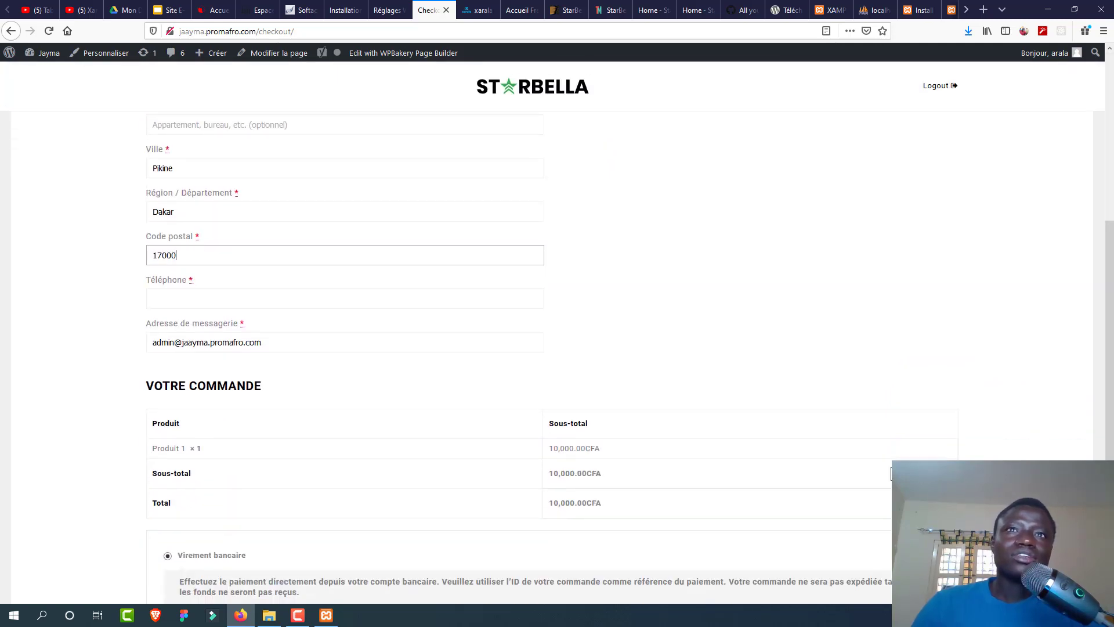
Step: Enter the customer's phone number and replace the pre-filled billing e-mail address
left_click(471, 293)
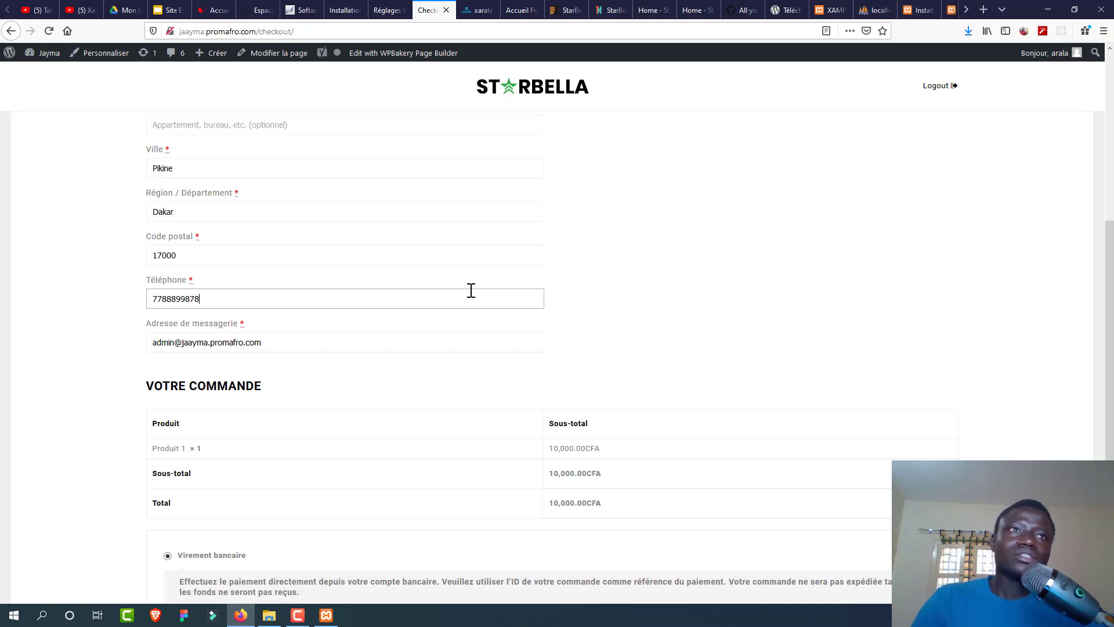
scroll(1110, 263, "down", 3)
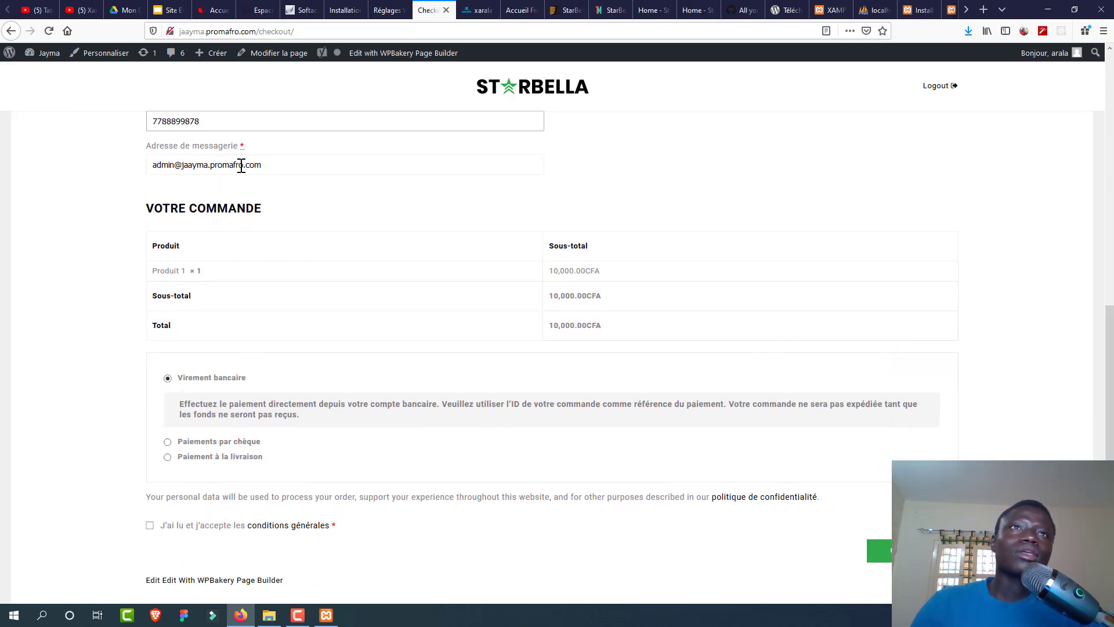
left_click_drag(241, 165, 132, 155)
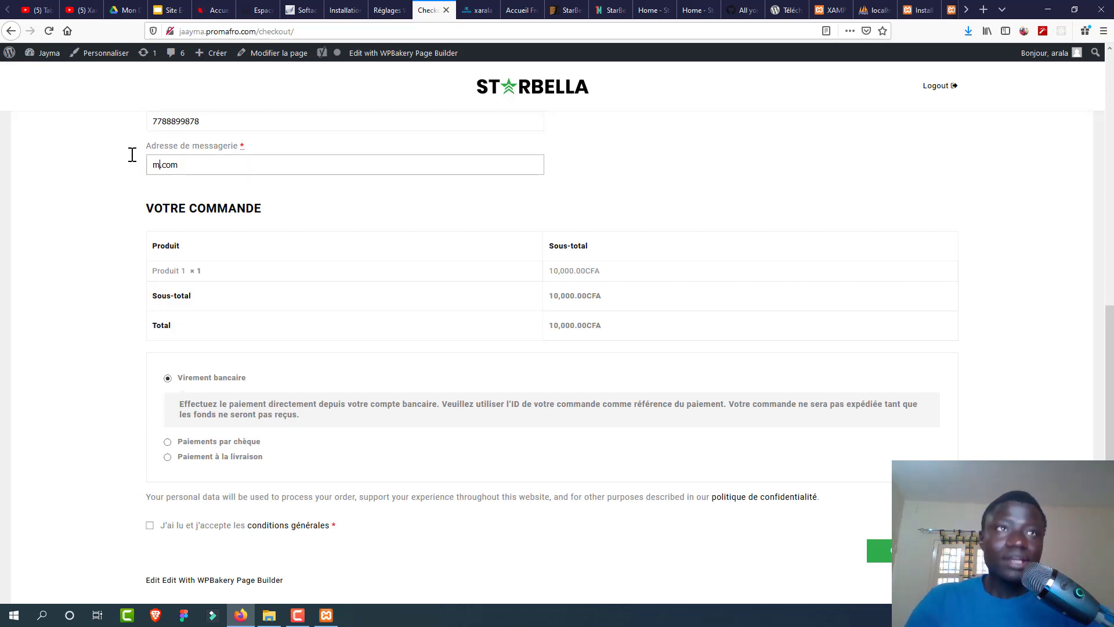
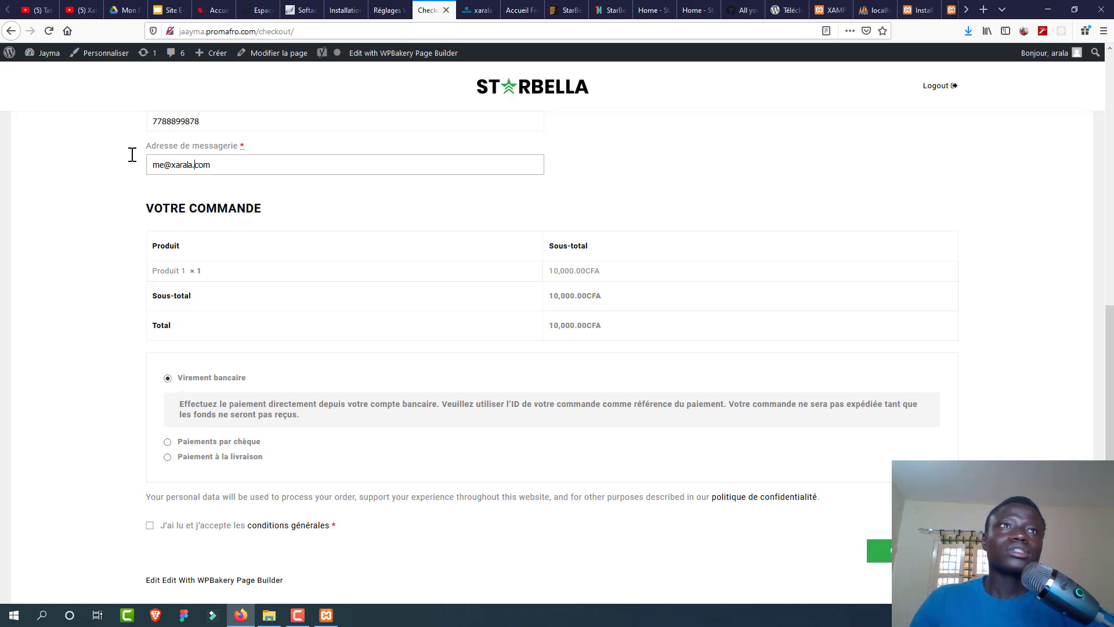
key("Delete")
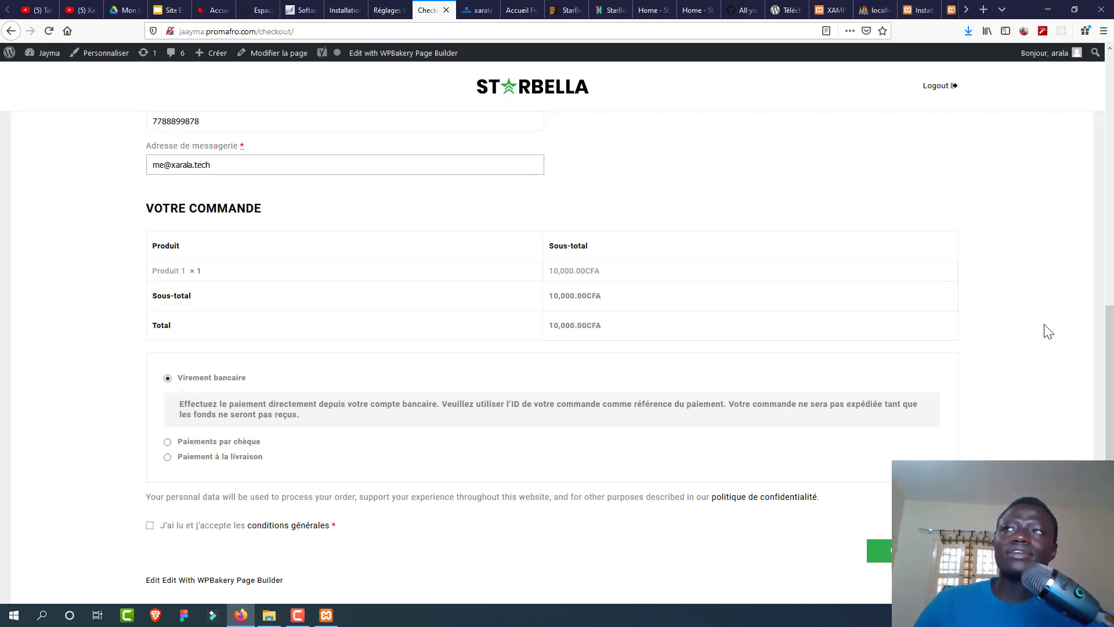
Step: Choose Paiement à la livraison and place the order
scroll(1111, 325, "down", 2)
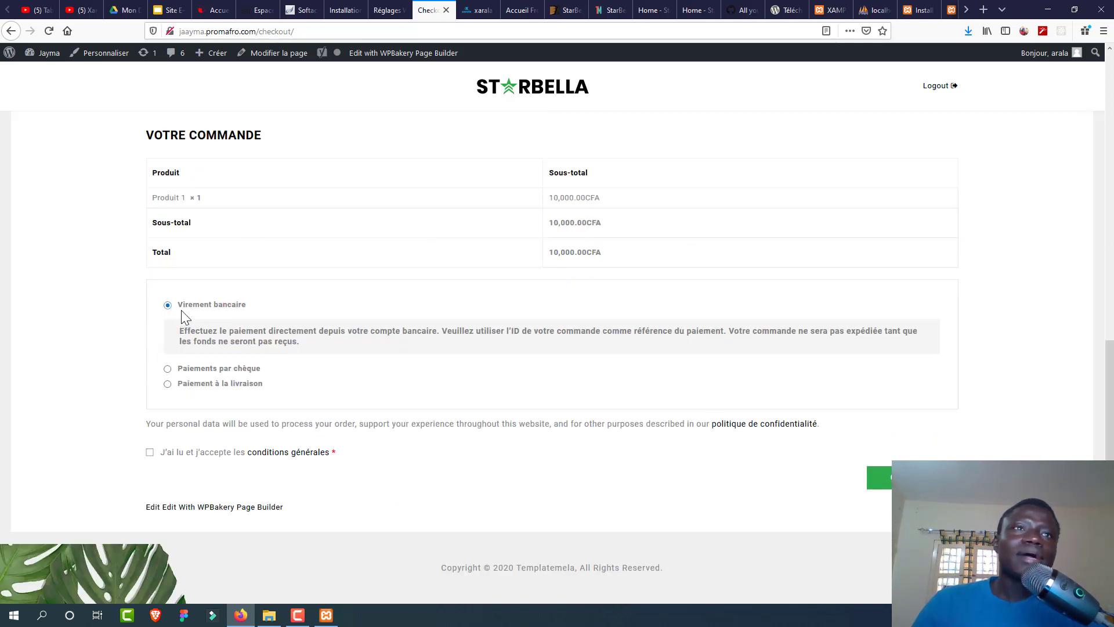
left_click(167, 384)
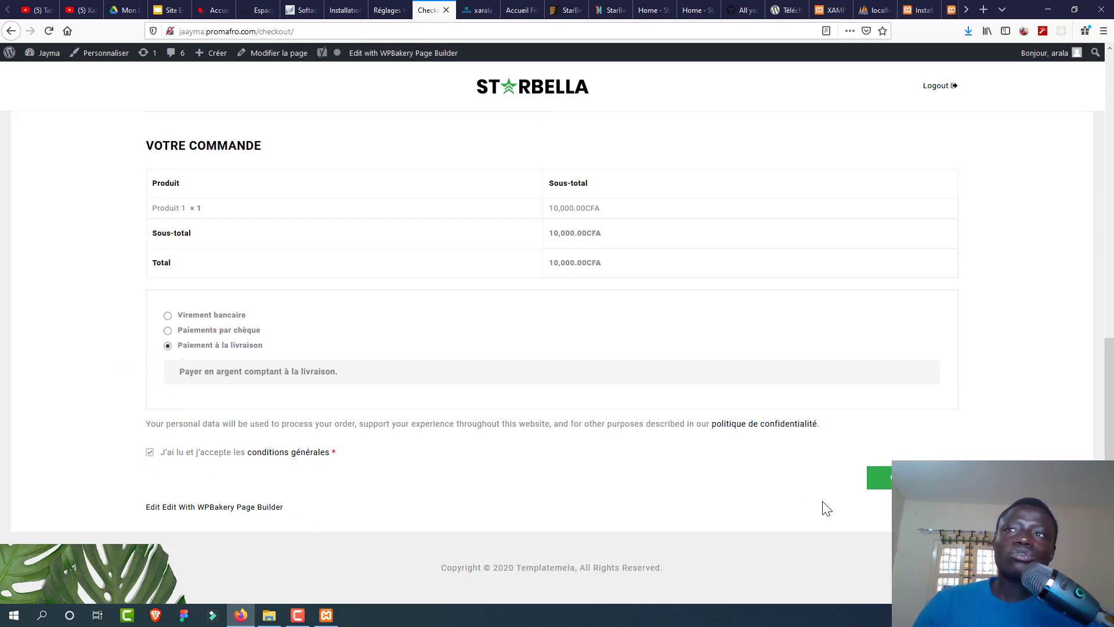
left_click(888, 481)
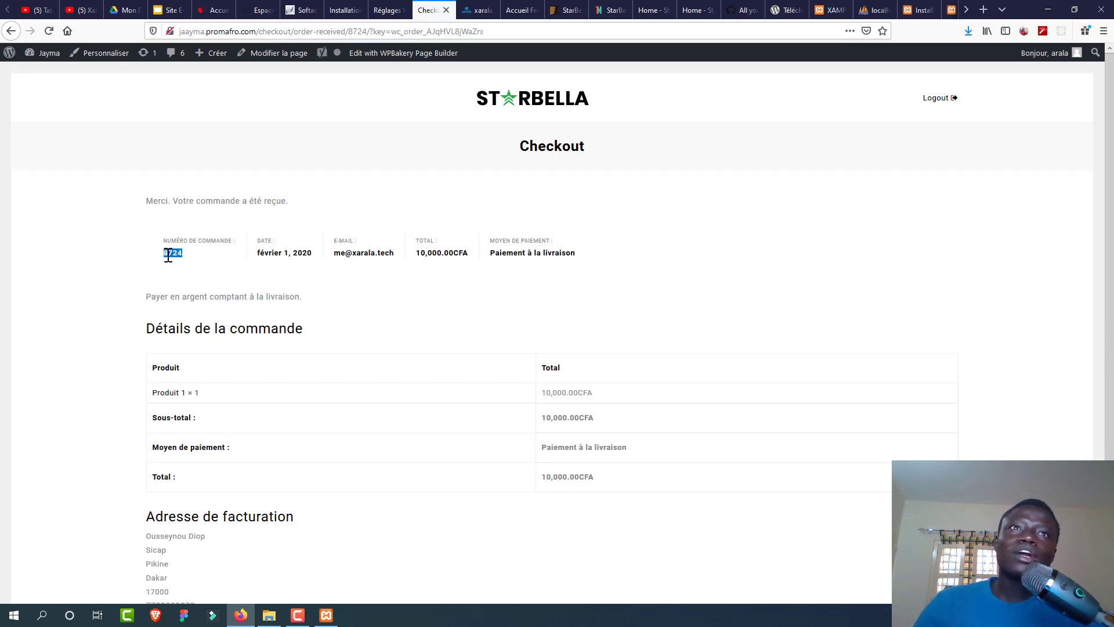
Step: Review the order-received details, then launch the Customizer via Personnaliser
left_click_drag(248, 256, 294, 251)
left_click(398, 291)
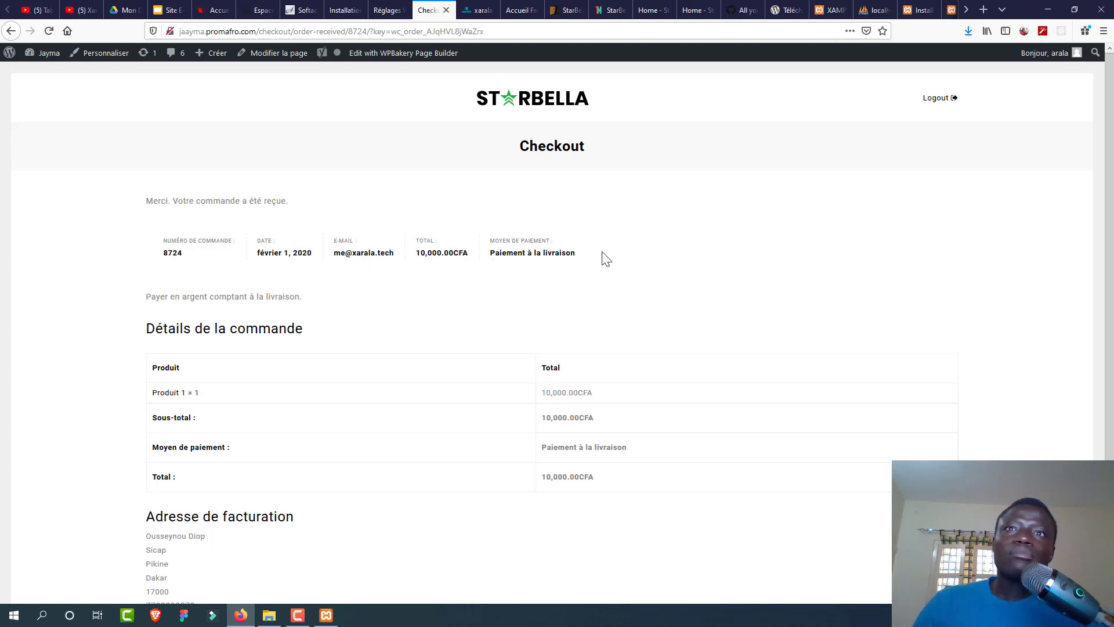
scroll(1110, 401, "down", 2)
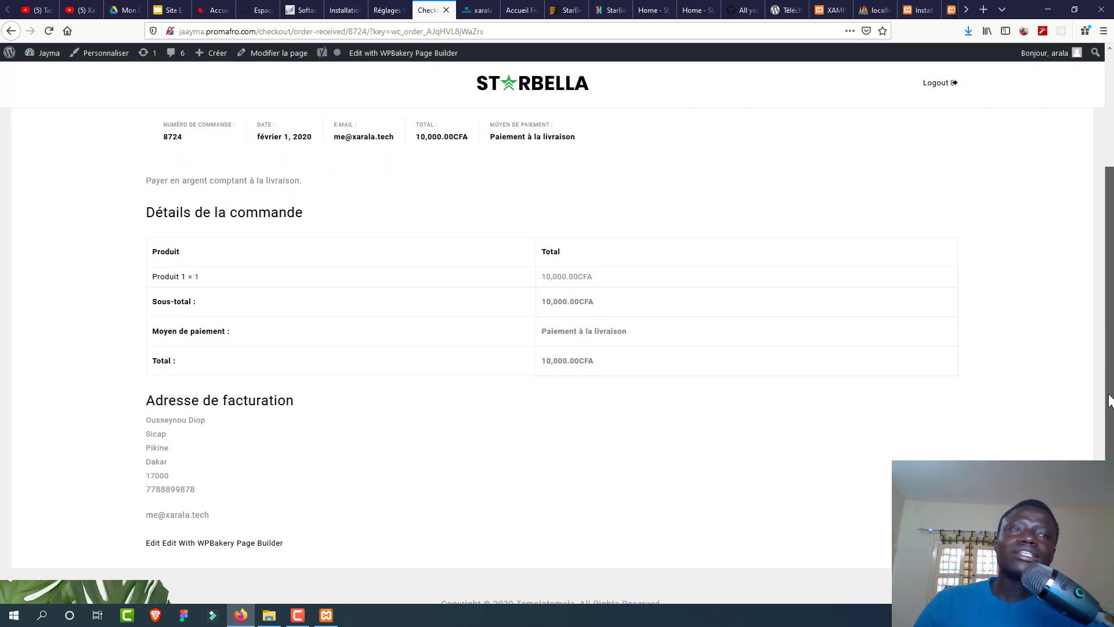
scroll(1110, 400, "down", 1)
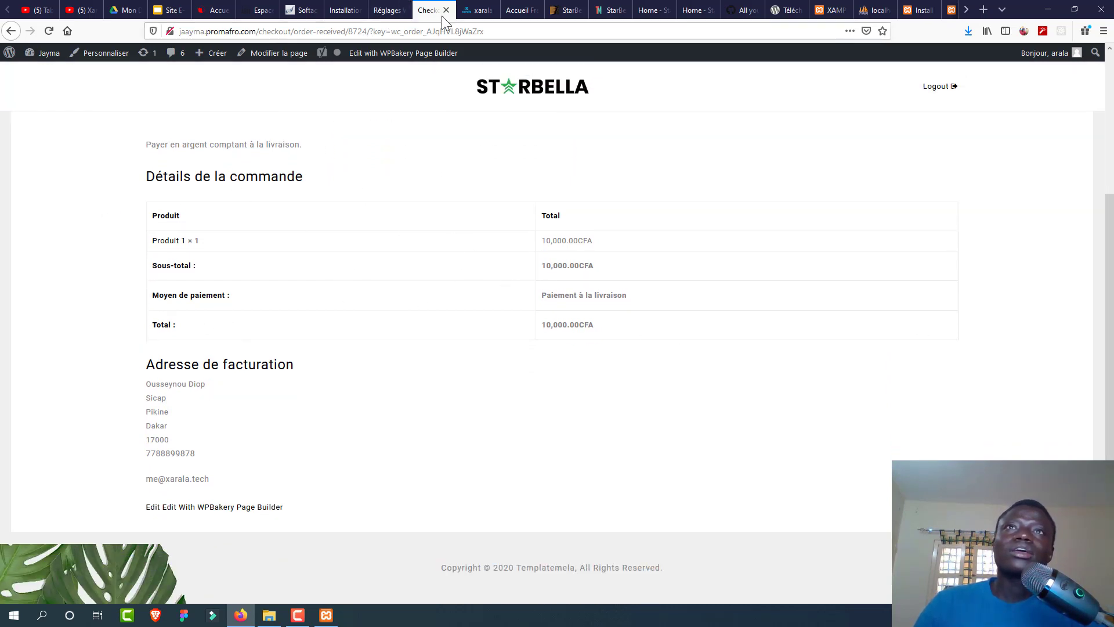
scroll(1109, 224, "up", 3)
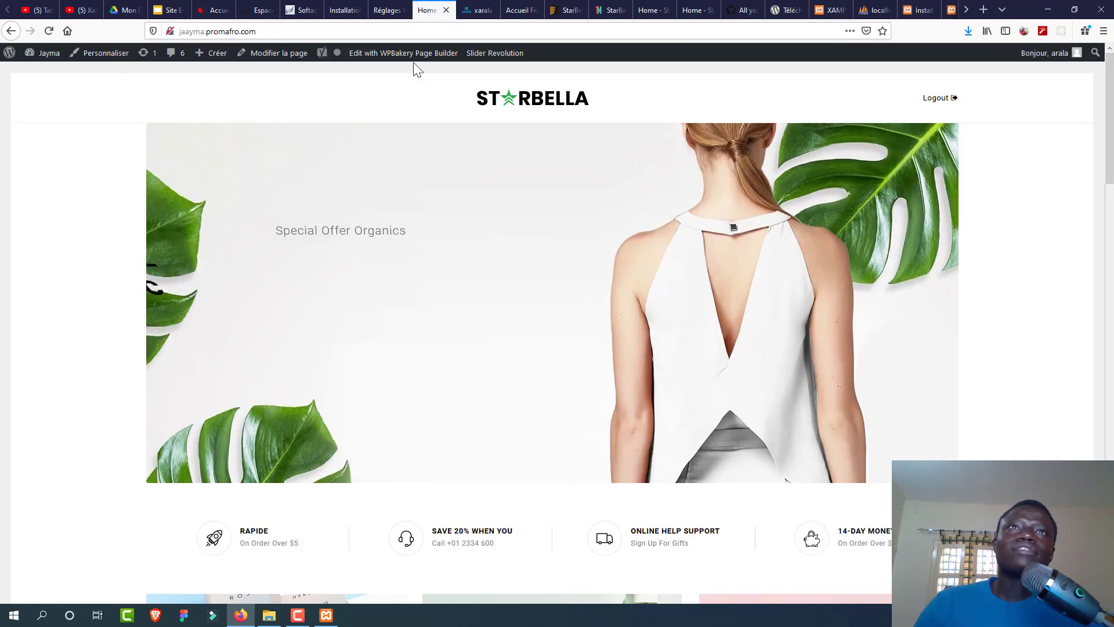
left_click(111, 57)
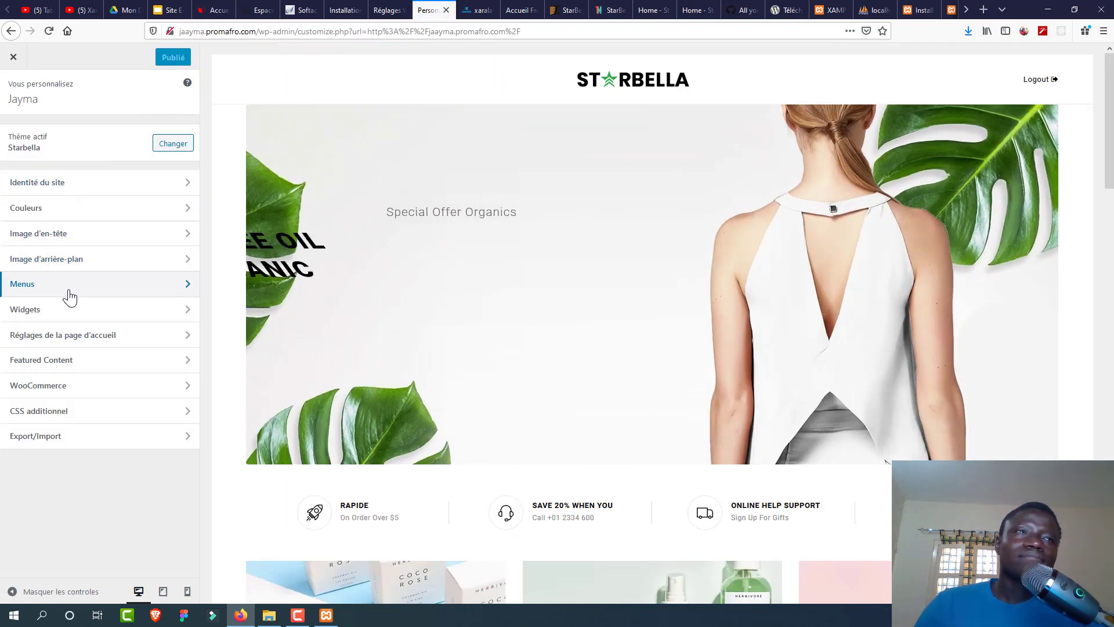
Step: Look through the Customizer's Homepage Settings and Site Identity sections
left_click(68, 339)
left_click(13, 103)
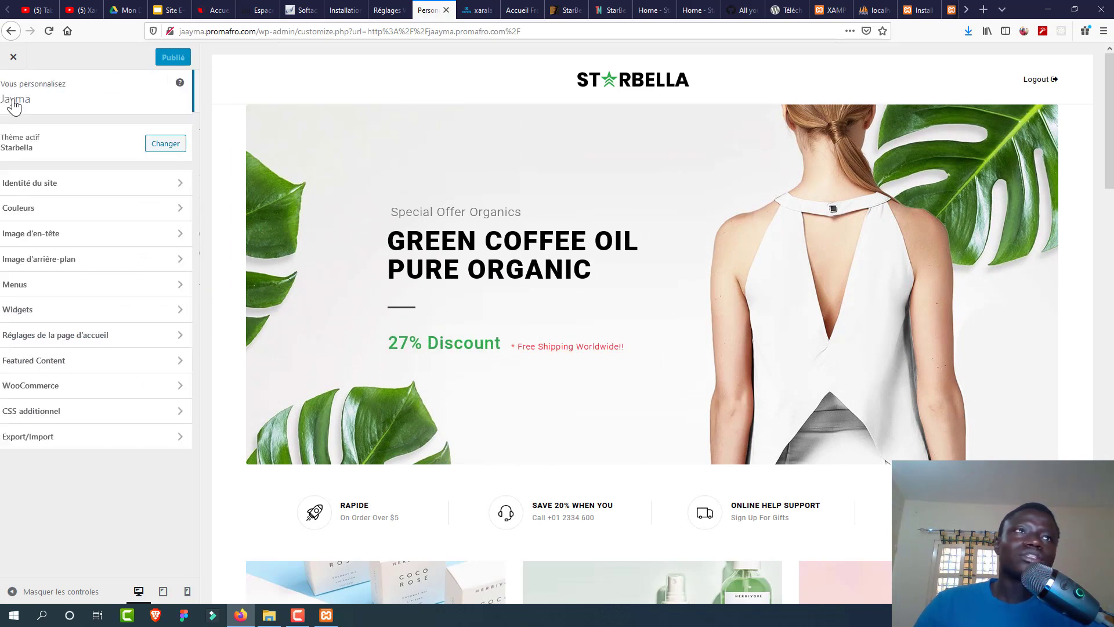
left_click(83, 184)
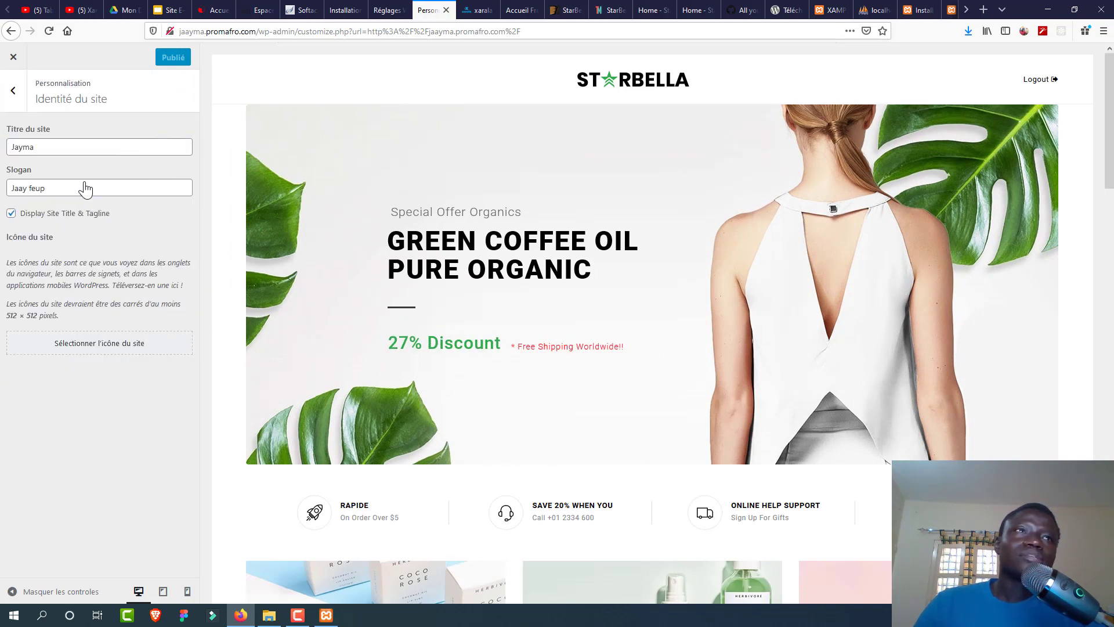
left_click(15, 100)
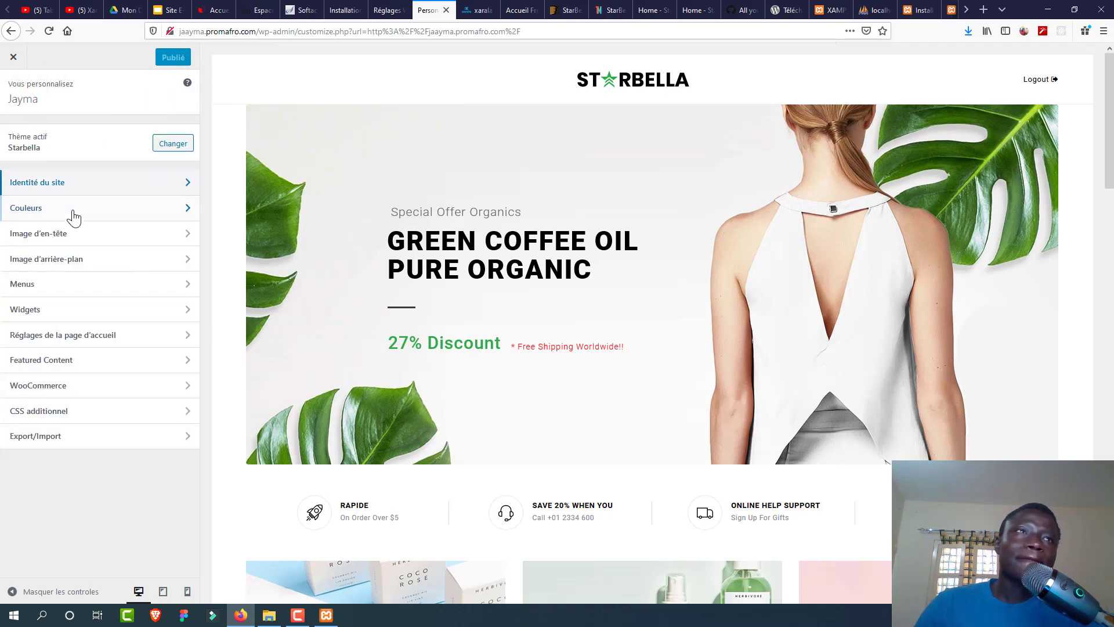
Step: Explore the Header Offer Text, Header Shopping Cart and Main Sidebar widget areas
left_click(72, 311)
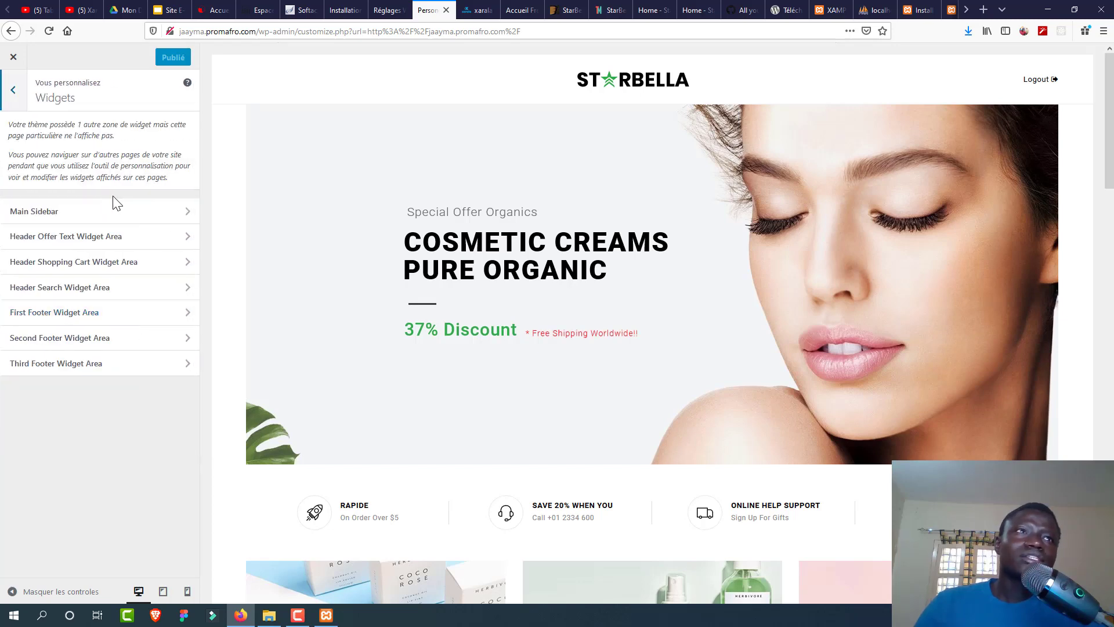
left_click(115, 241)
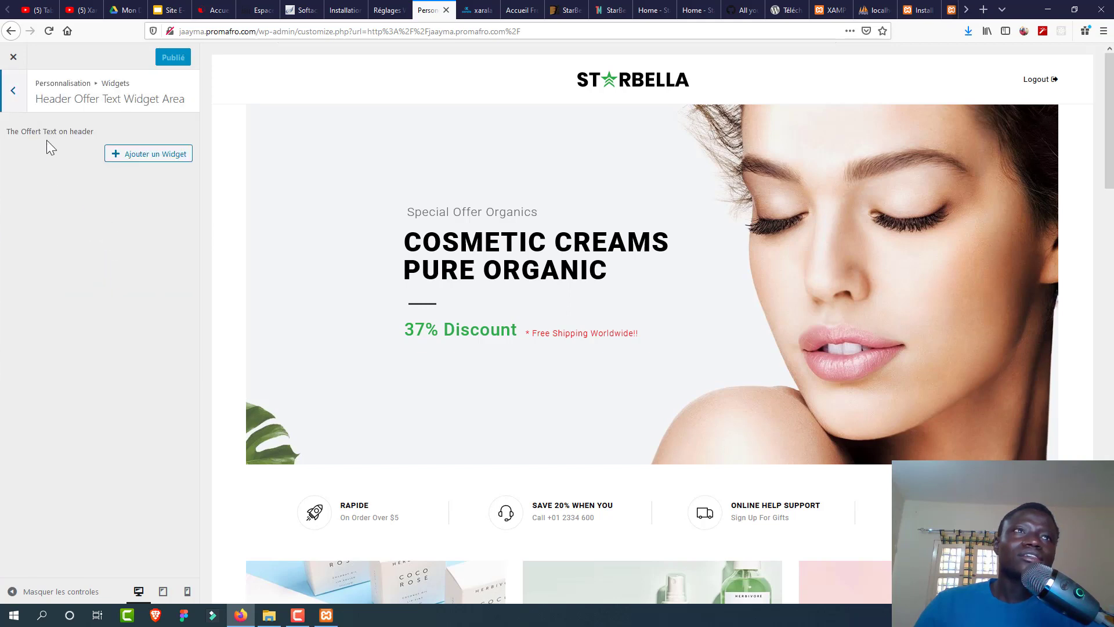
left_click(14, 96)
left_click(143, 268)
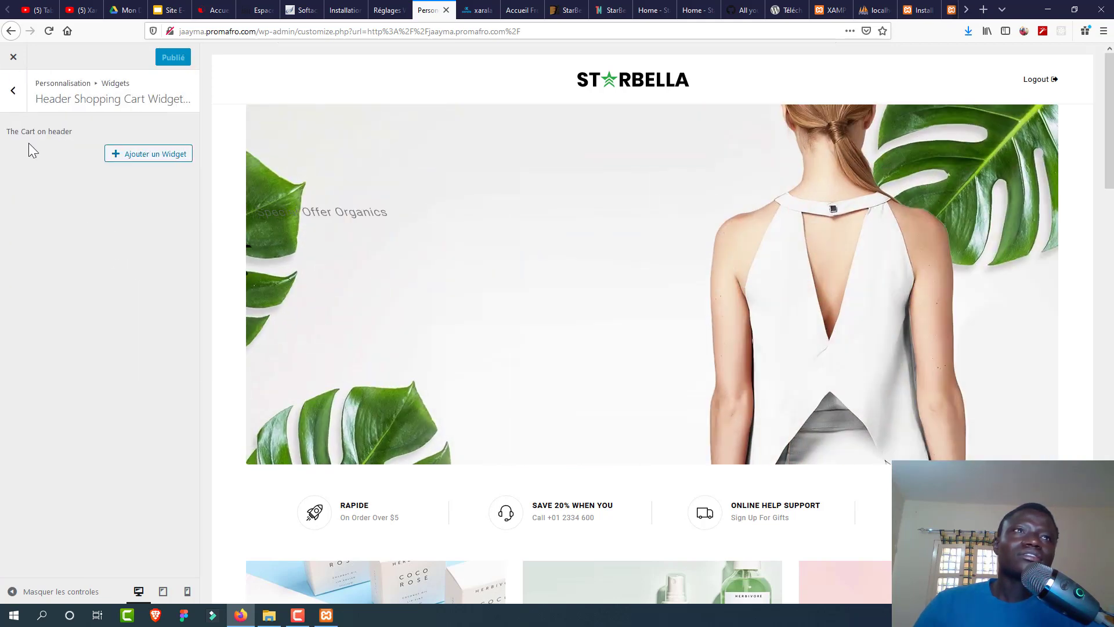
left_click(12, 108)
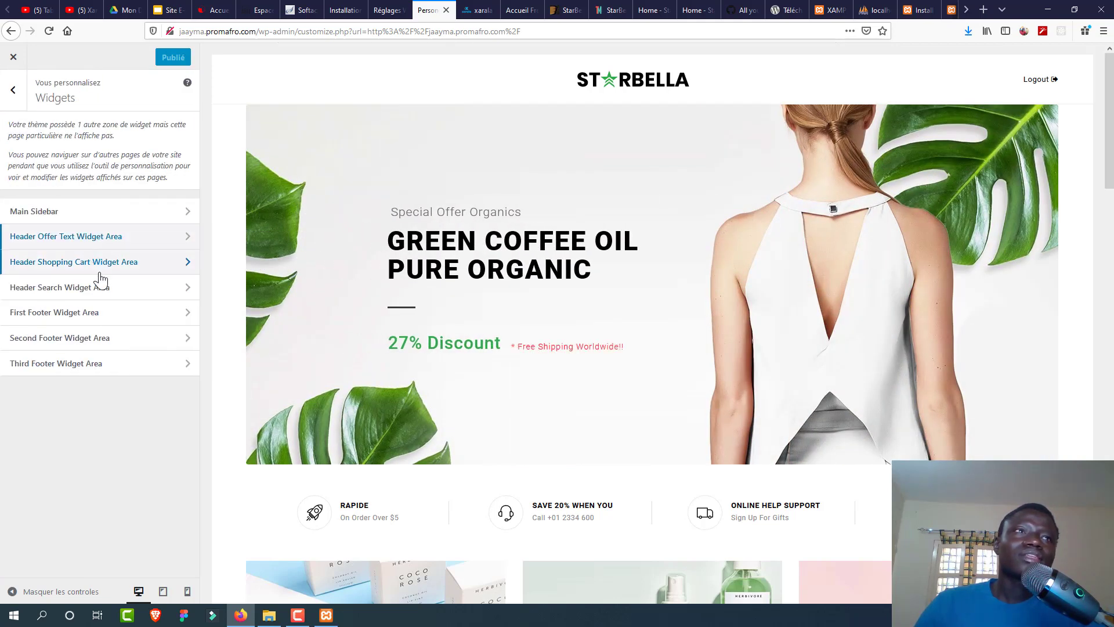
left_click(143, 264)
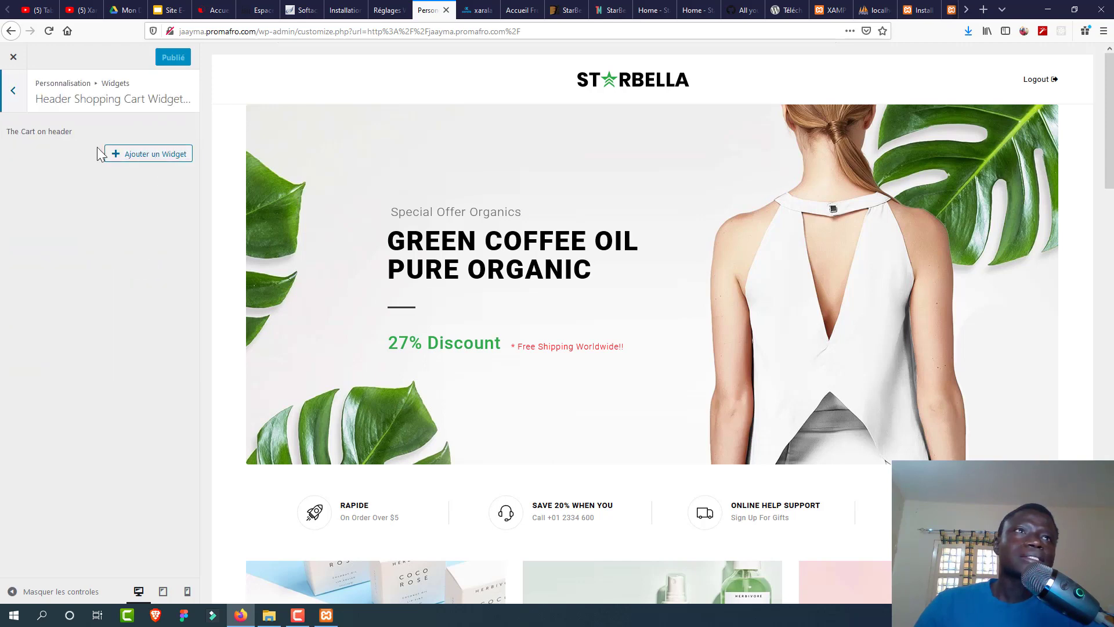
left_click(15, 98)
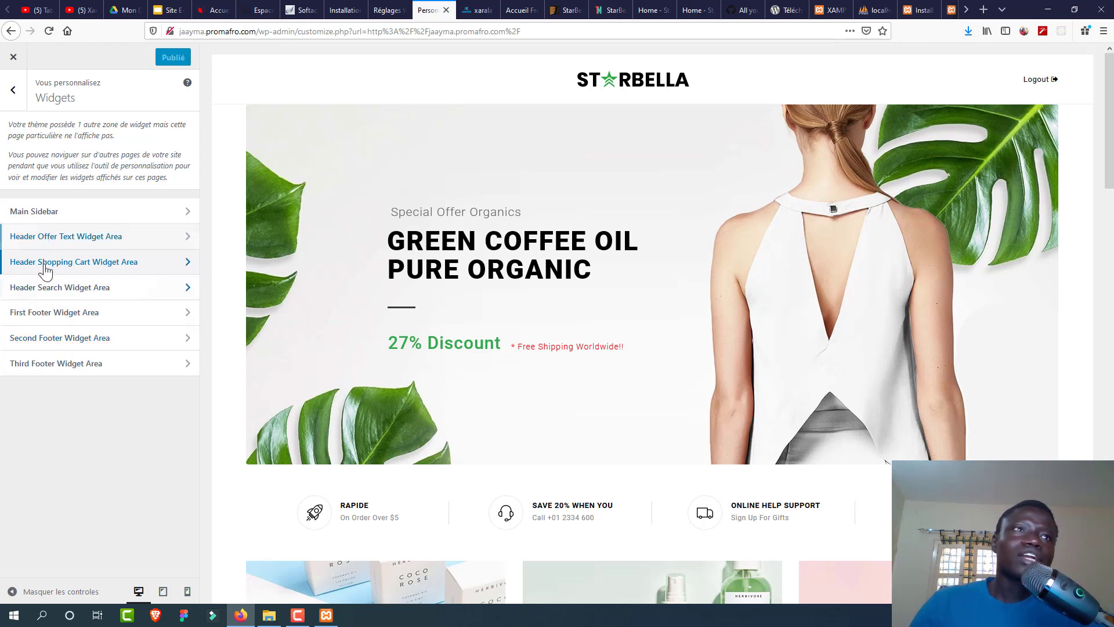
left_click(59, 223)
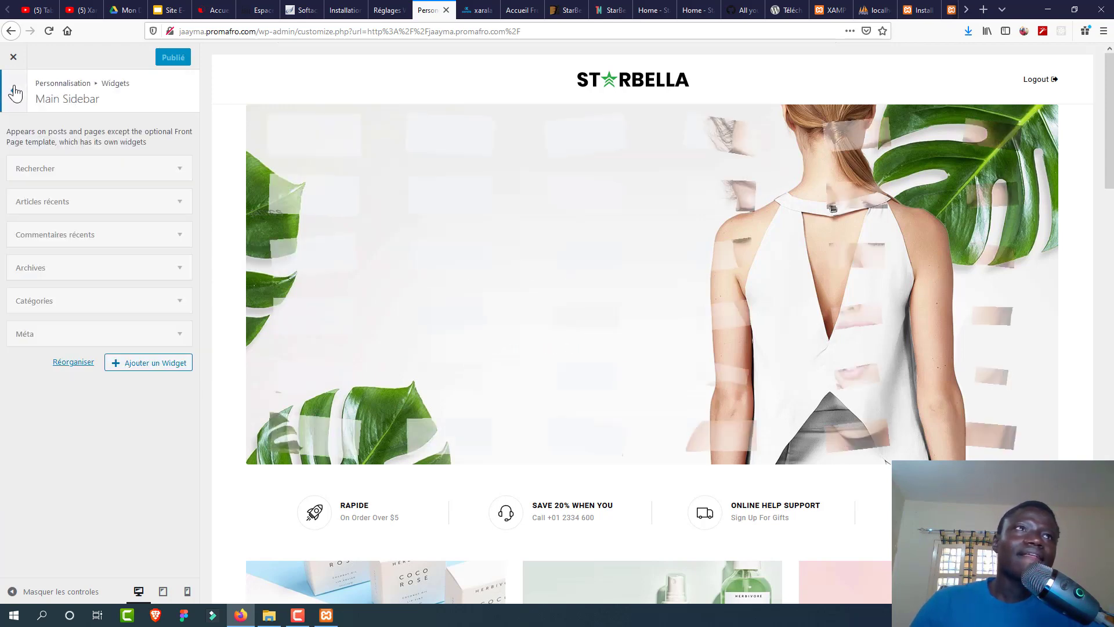
left_click(12, 89)
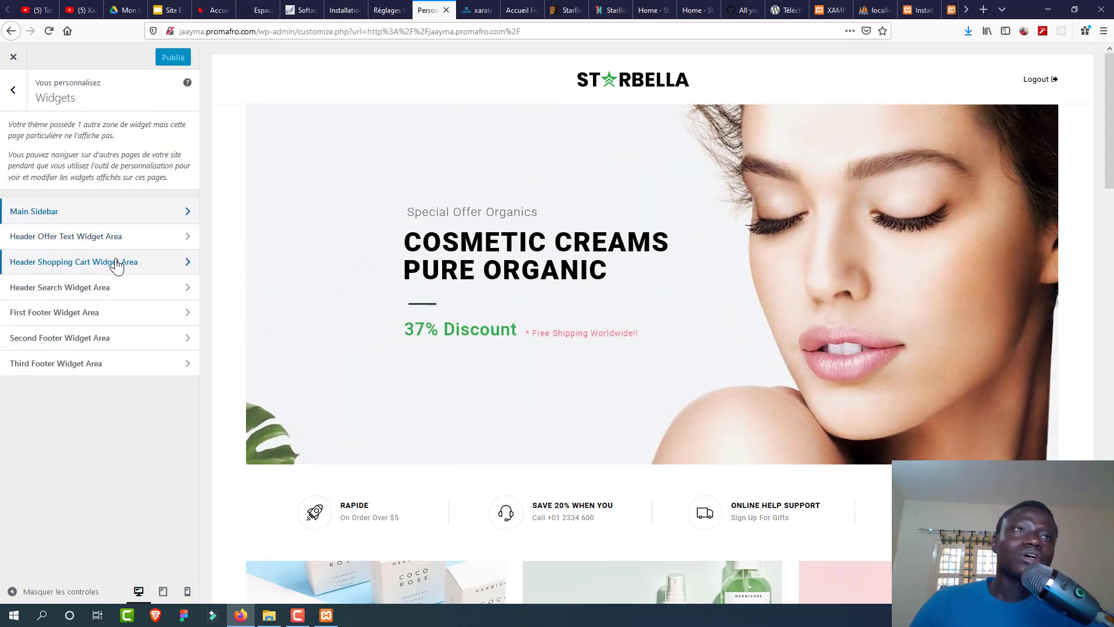
Step: Add the Panier widget, found by searching 'cart', to the Header Shopping Cart Widget Area
left_click(112, 261)
left_click(149, 154)
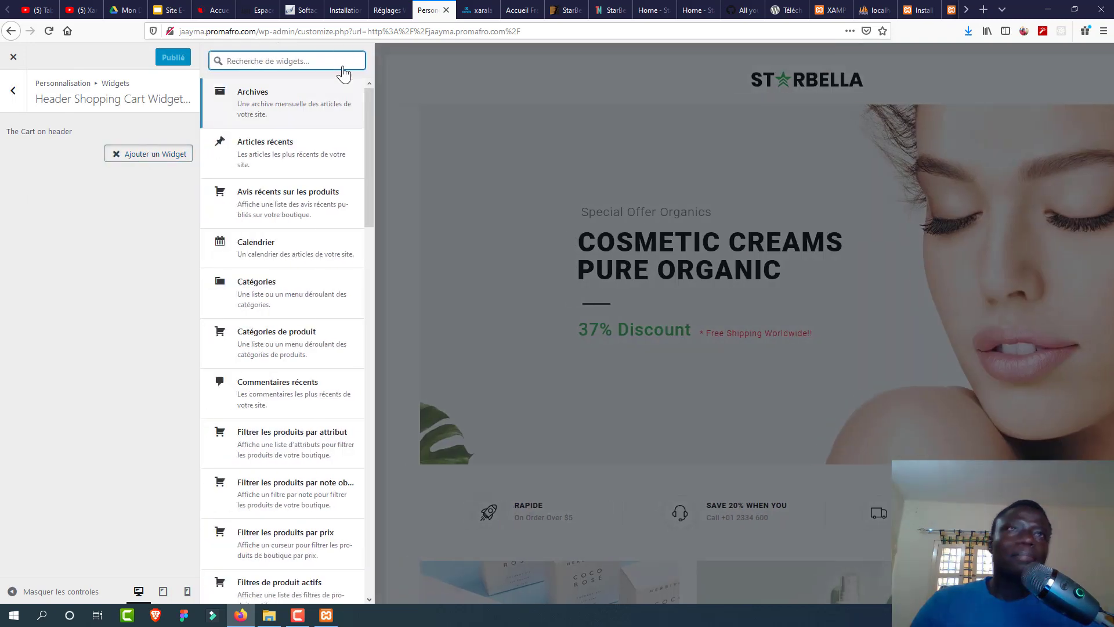
type("cart")
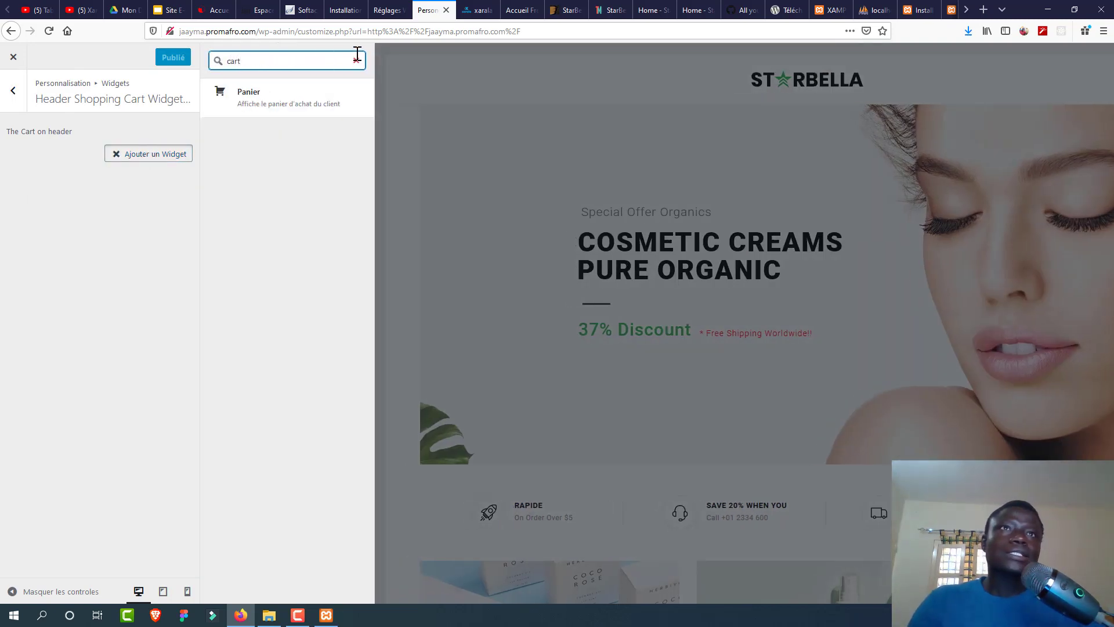
left_click(318, 99)
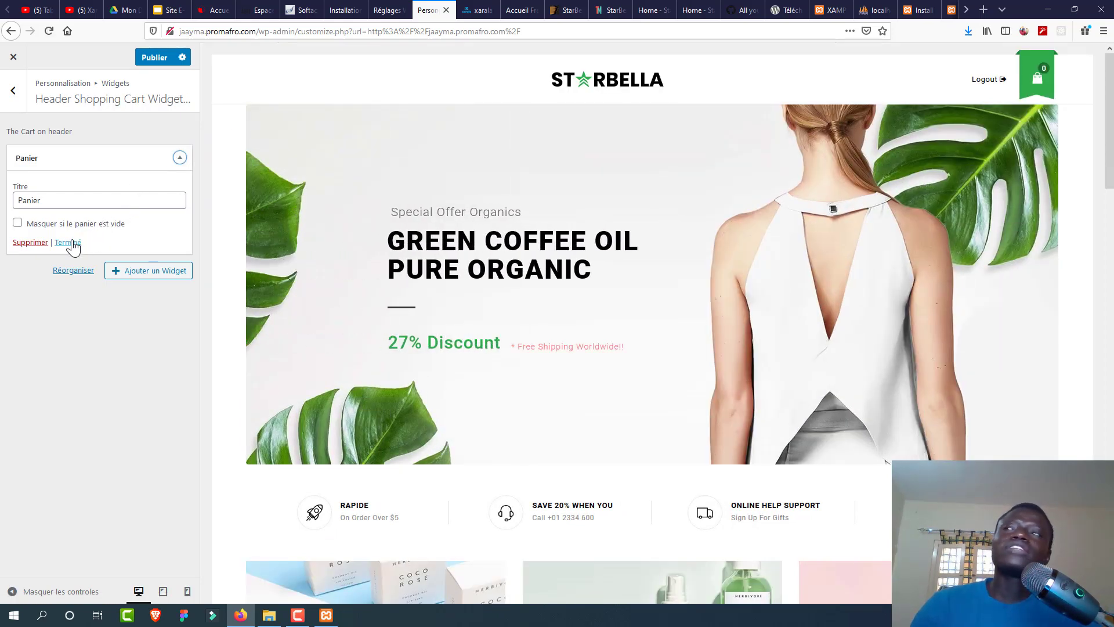
left_click(72, 243)
Step: Search for another widget without adding one, then return to the widget areas list
left_click(143, 191)
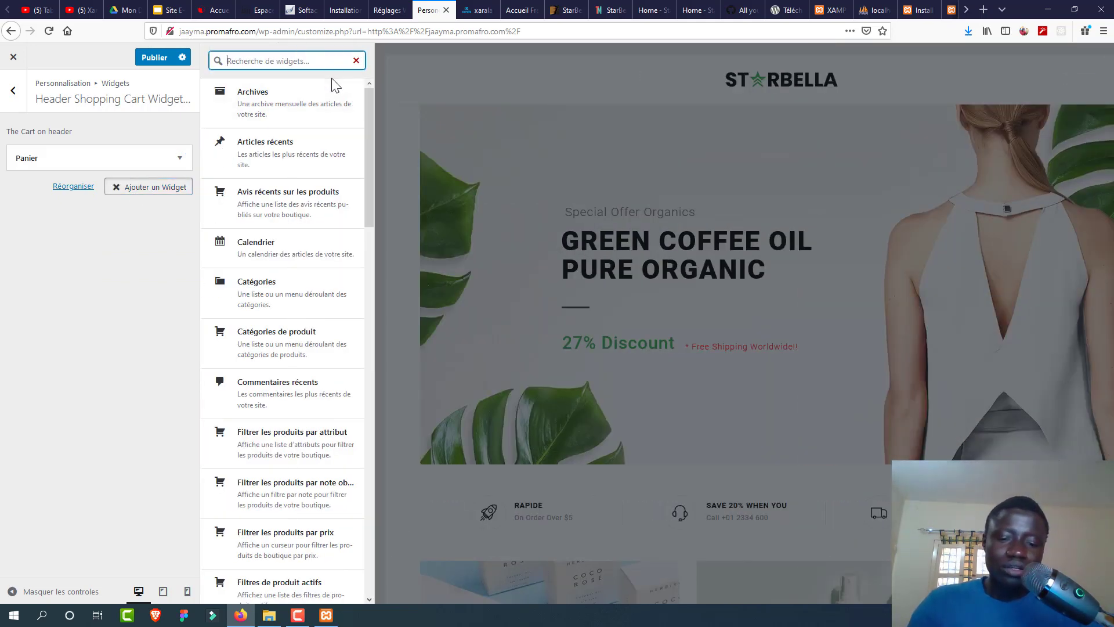
type("w")
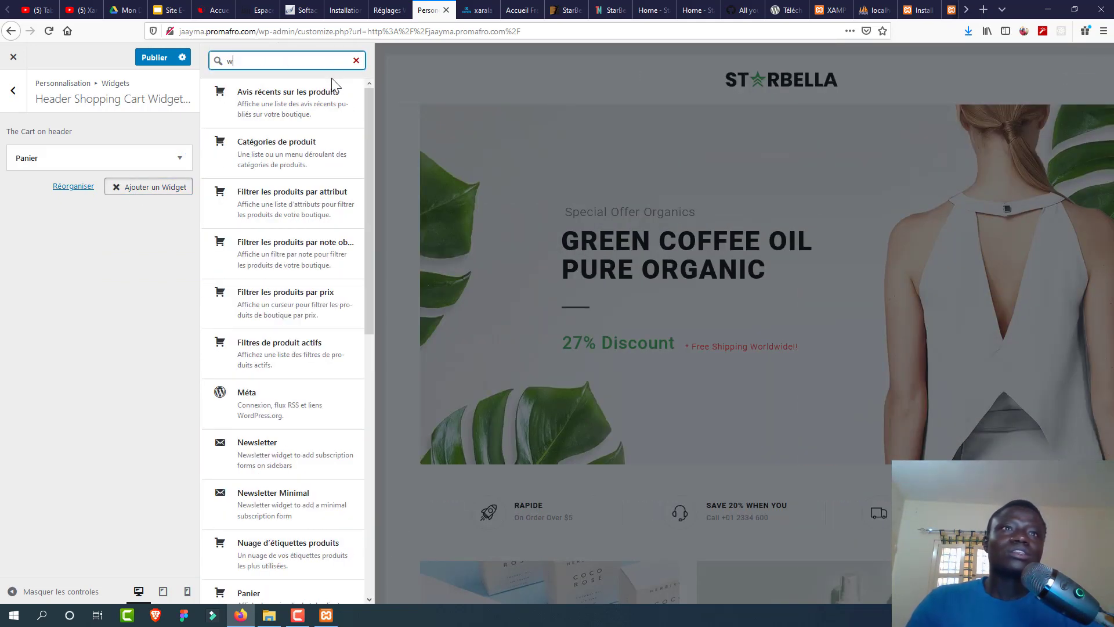
key("BackSpace")
type("so")
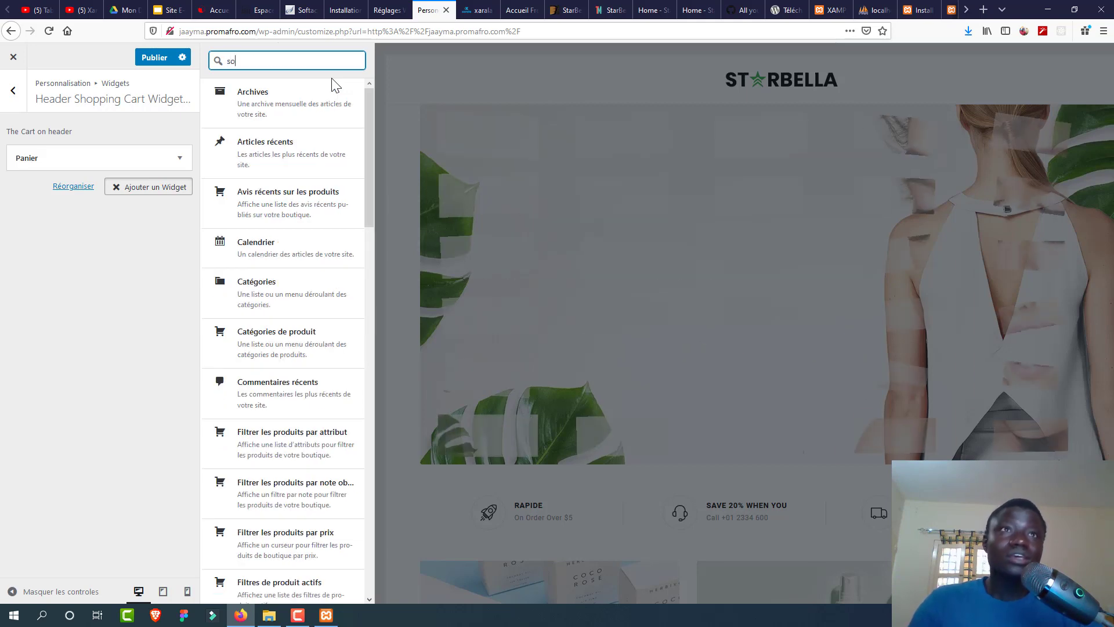
type("uha")
key("BackSpace")
key("BackSpace")
key("BackSpace")
key("BackSpace")
key("BackSpace")
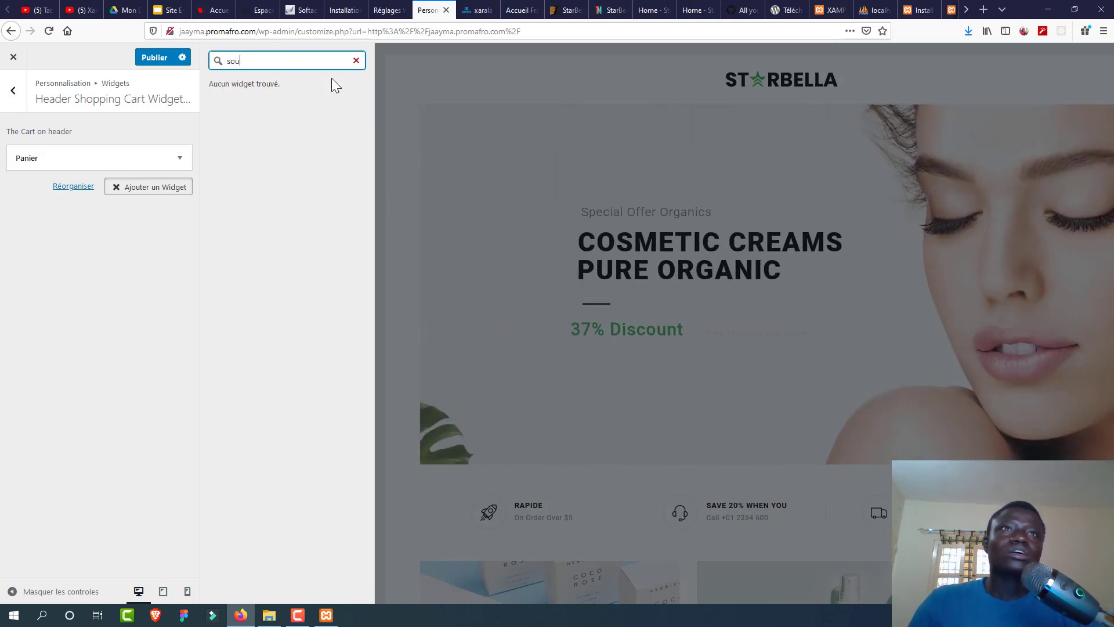
type("wi")
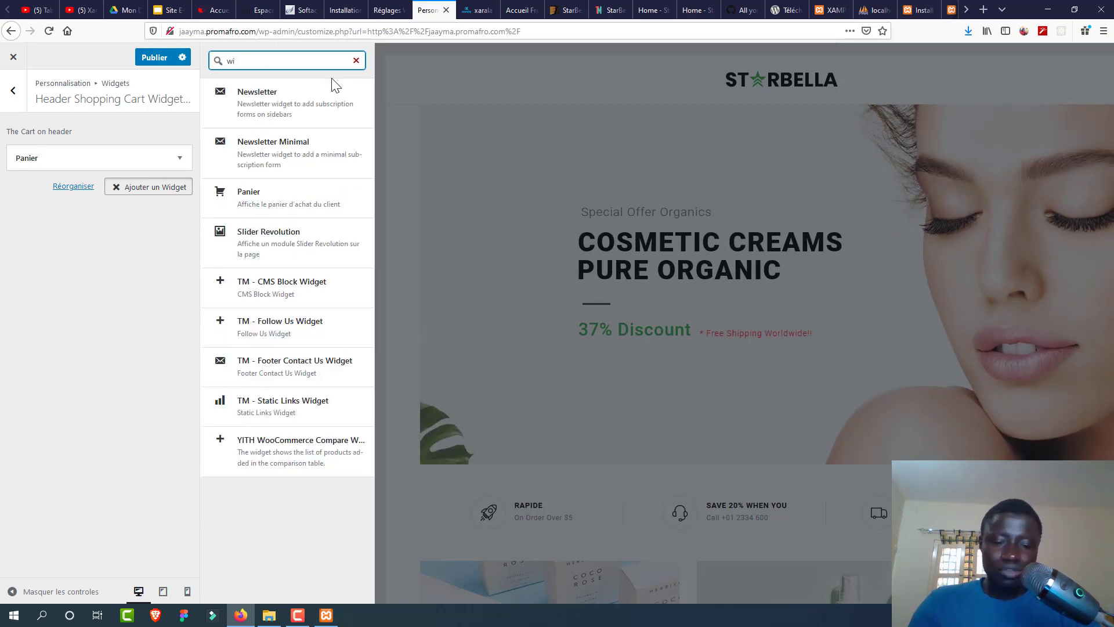
key("BackSpace")
key("BackSpace")
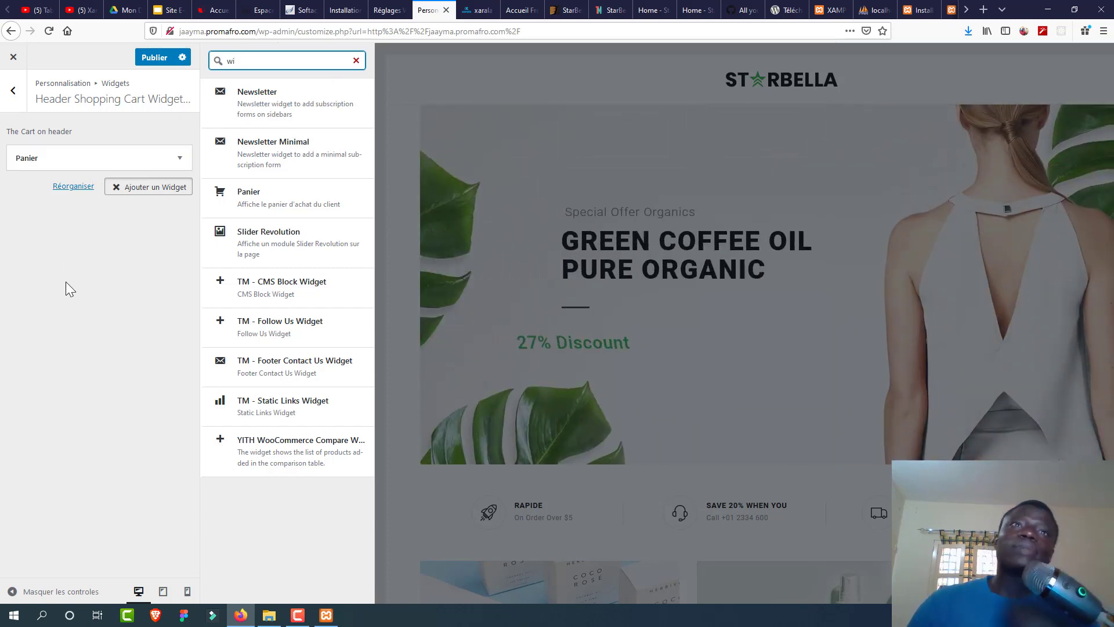
left_click(13, 90)
left_click(12, 90)
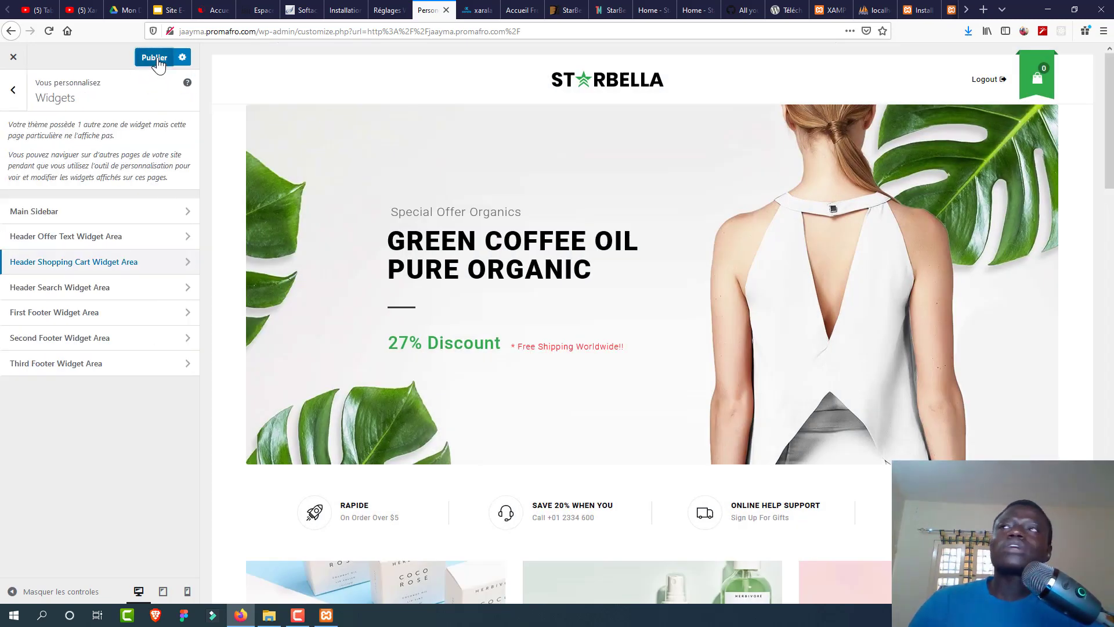
Step: Publish the Customizer changes and close it to view the live homepage
left_click(153, 58)
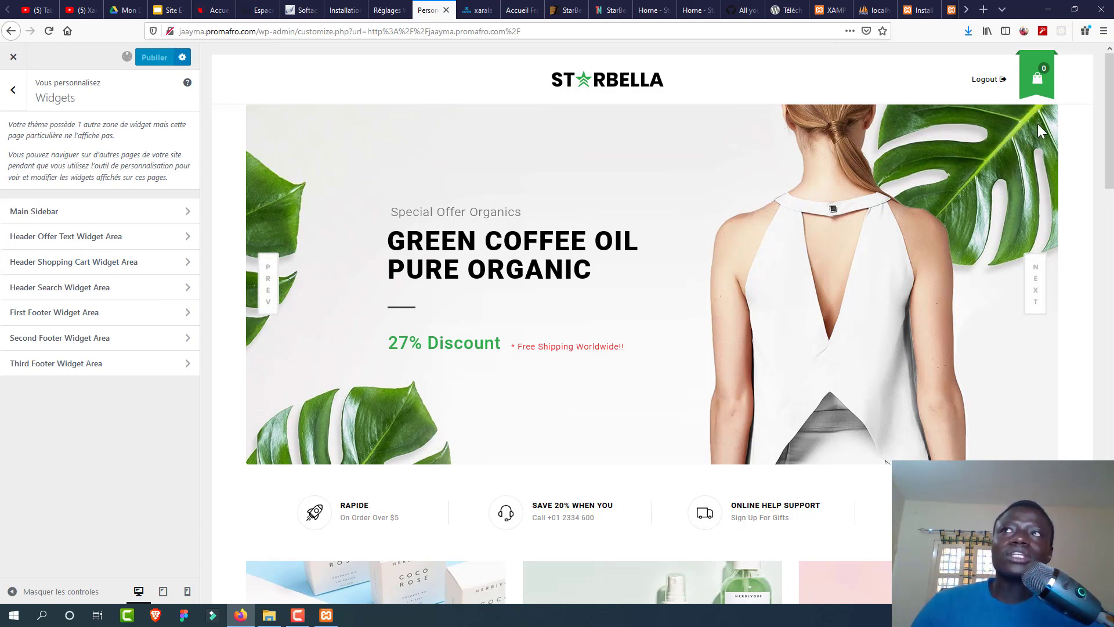
left_click(15, 58)
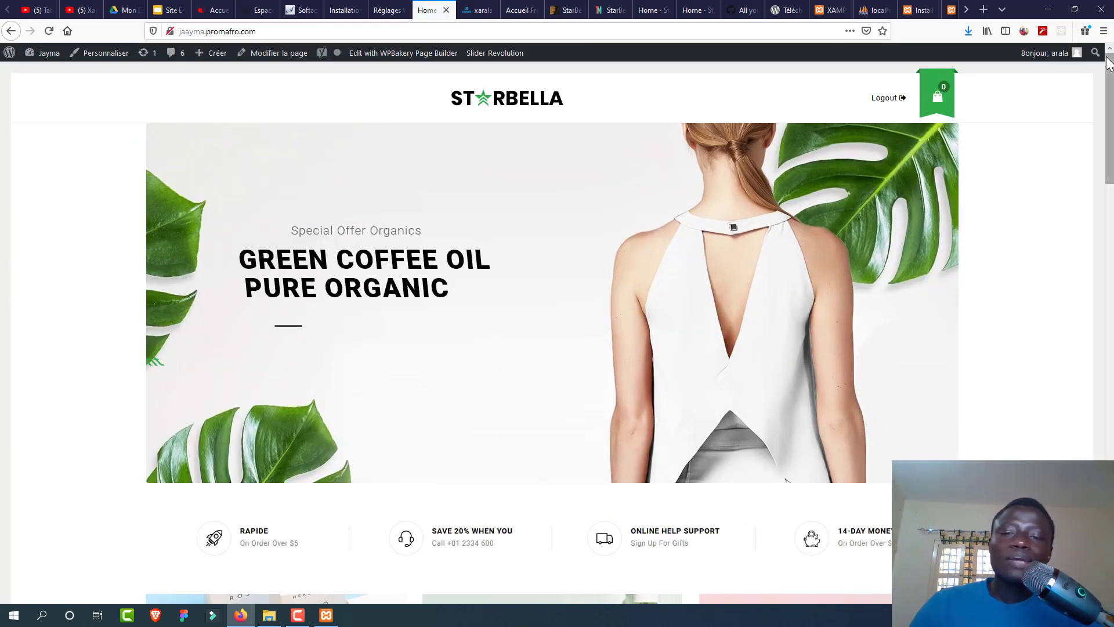
Step: Update the Tic small Alessi quantity to 2 in the cart, then return to the WooCommerce Admin installation page
left_click_drag(1112, 78, 1112, 236)
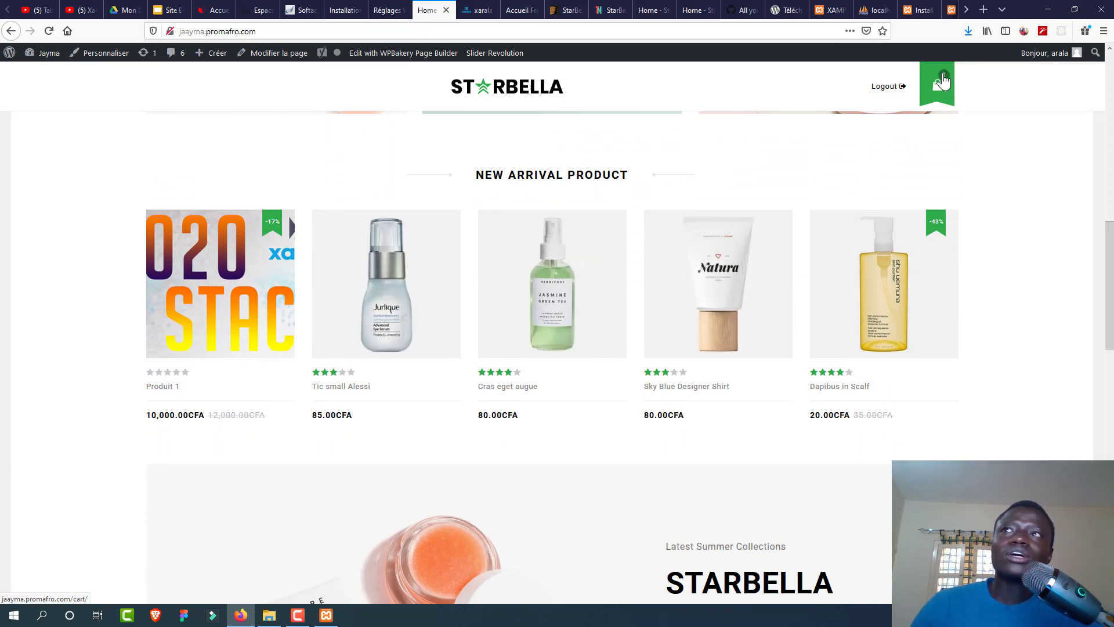
mouse_move(943, 81)
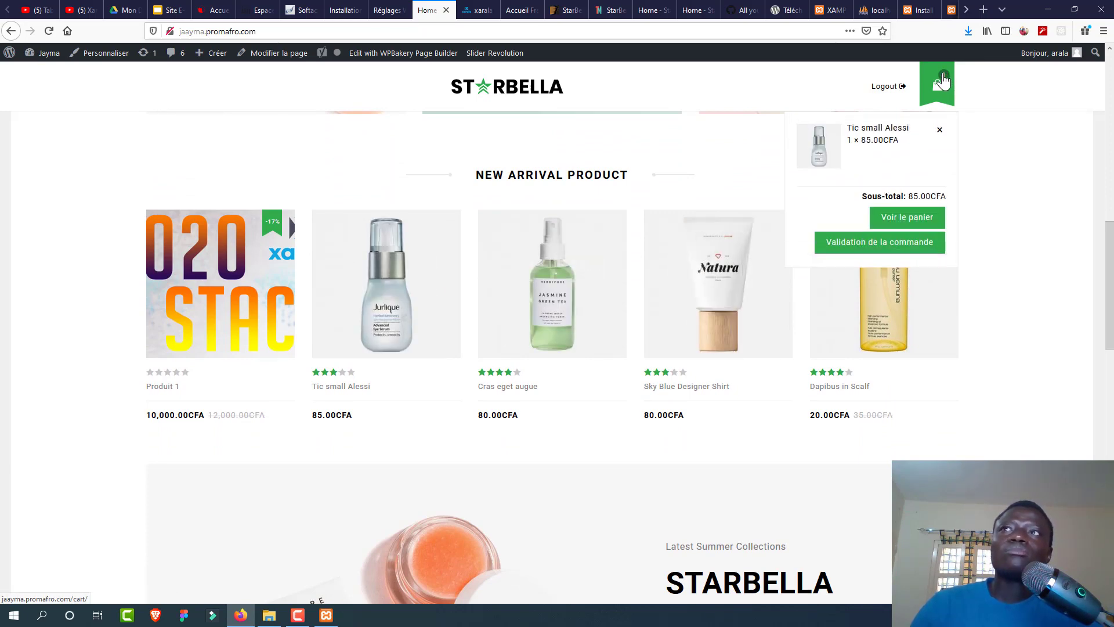
left_click(909, 216)
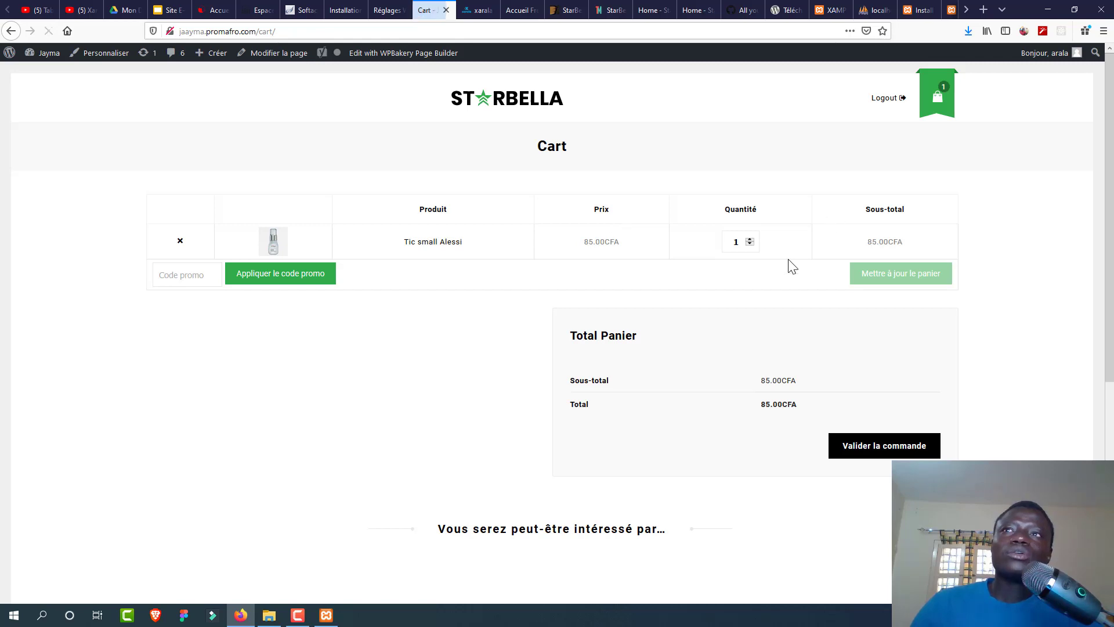
left_click(749, 240)
left_click(876, 274)
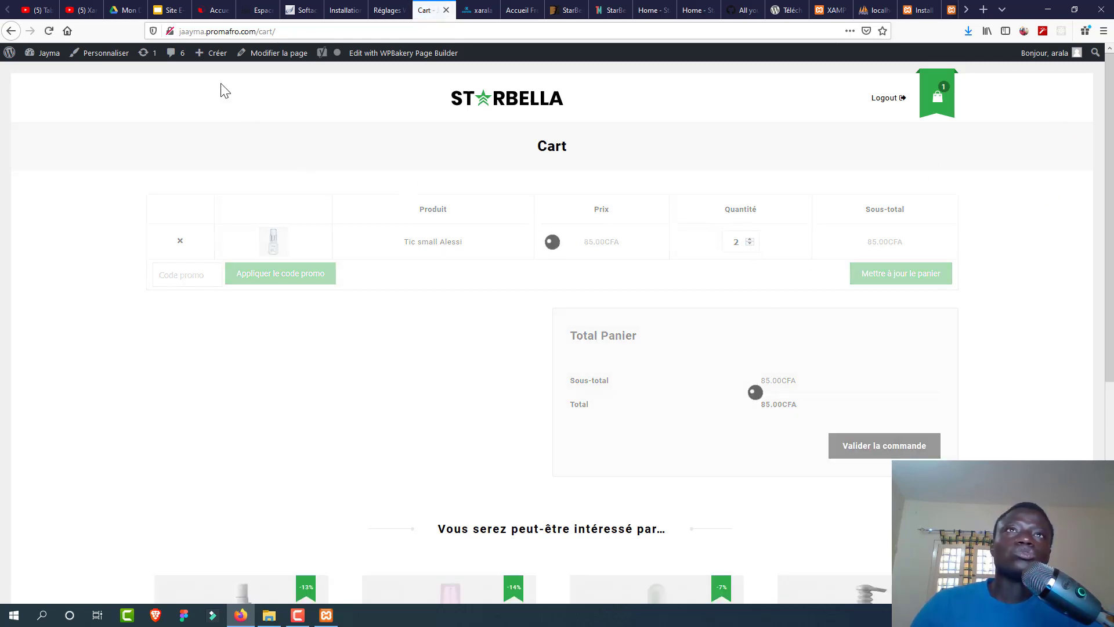
left_click(345, 10)
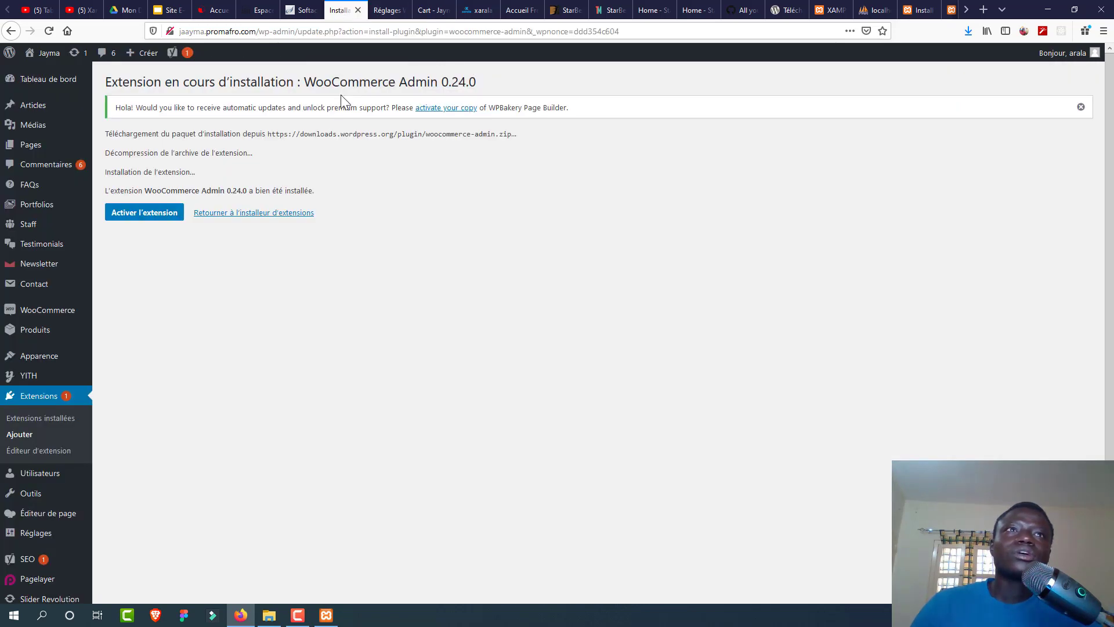
Step: Activate the WooCommerce Admin 0.24.0 plugin and go to the dashboard listing Analytics
left_click(146, 213)
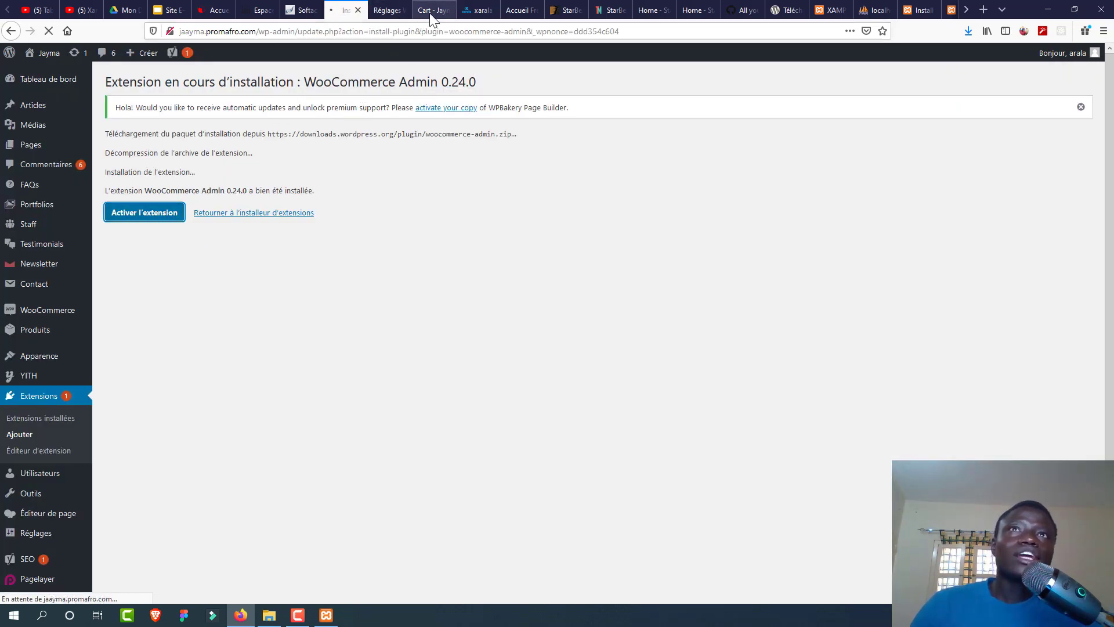
left_click(384, 11)
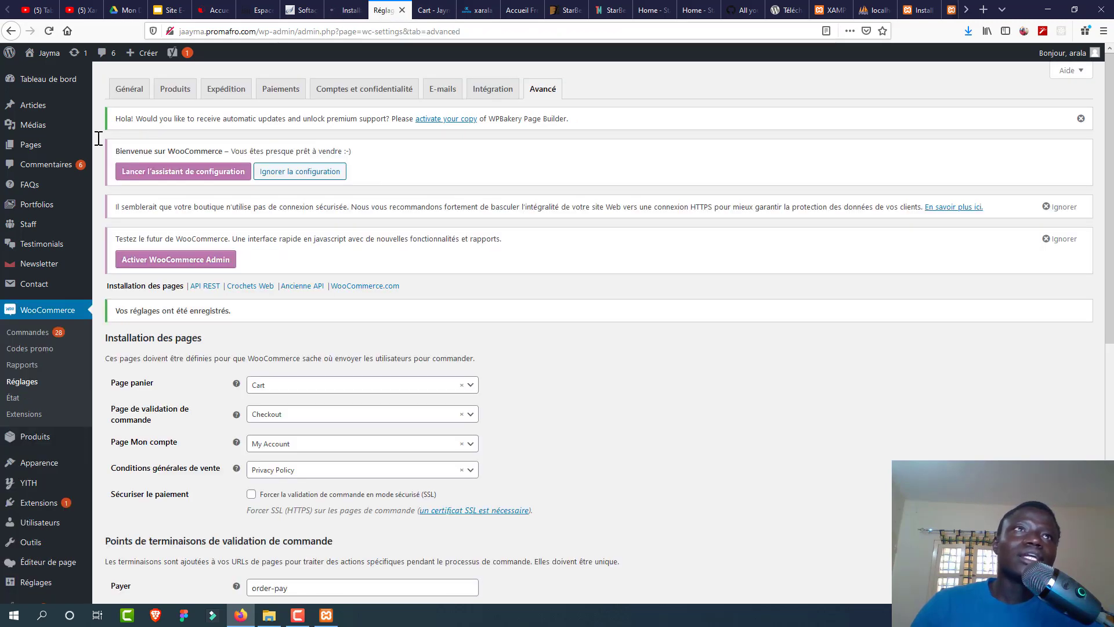
left_click(427, 12)
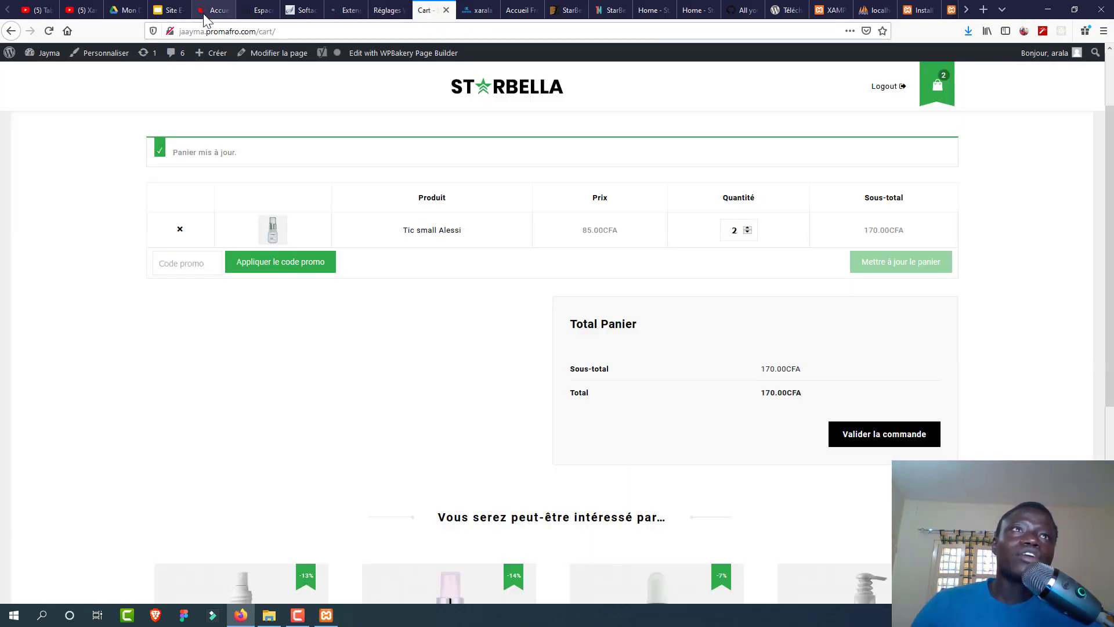
mouse_move(51, 54)
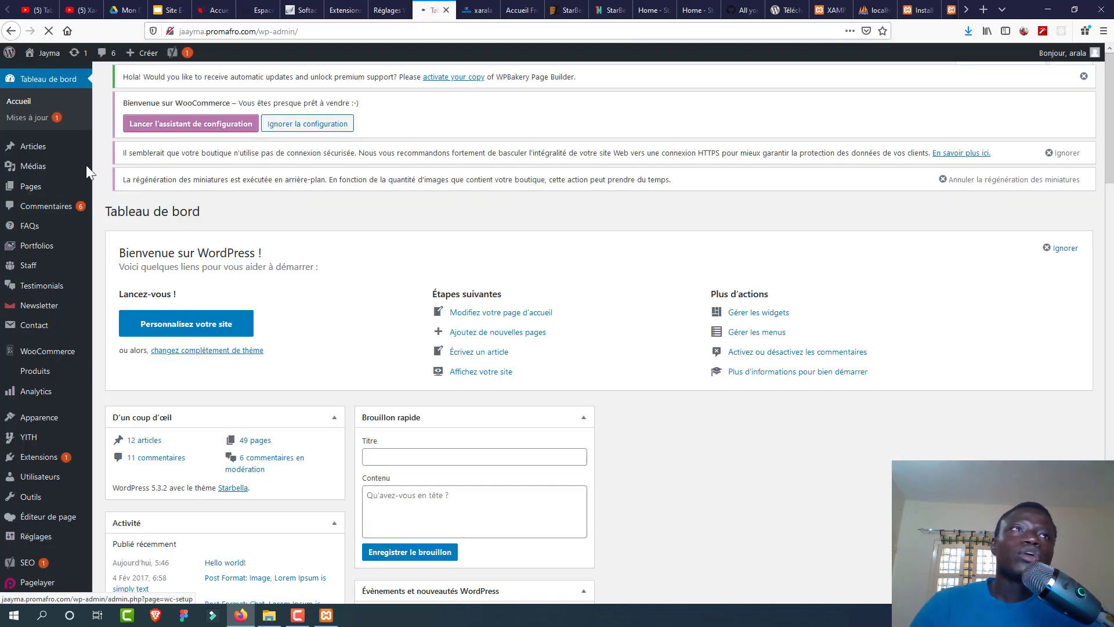
mouse_move(62, 360)
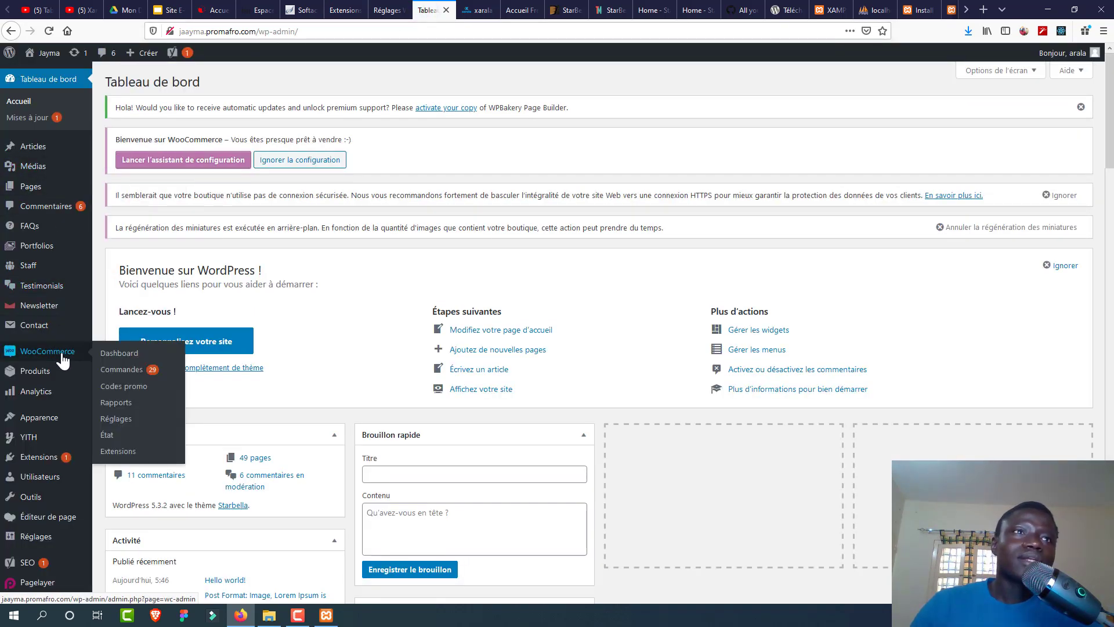
Step: Open the newest 10,000.00CFA Produit 1 order from WooCommerce > Commandes
left_click(125, 371)
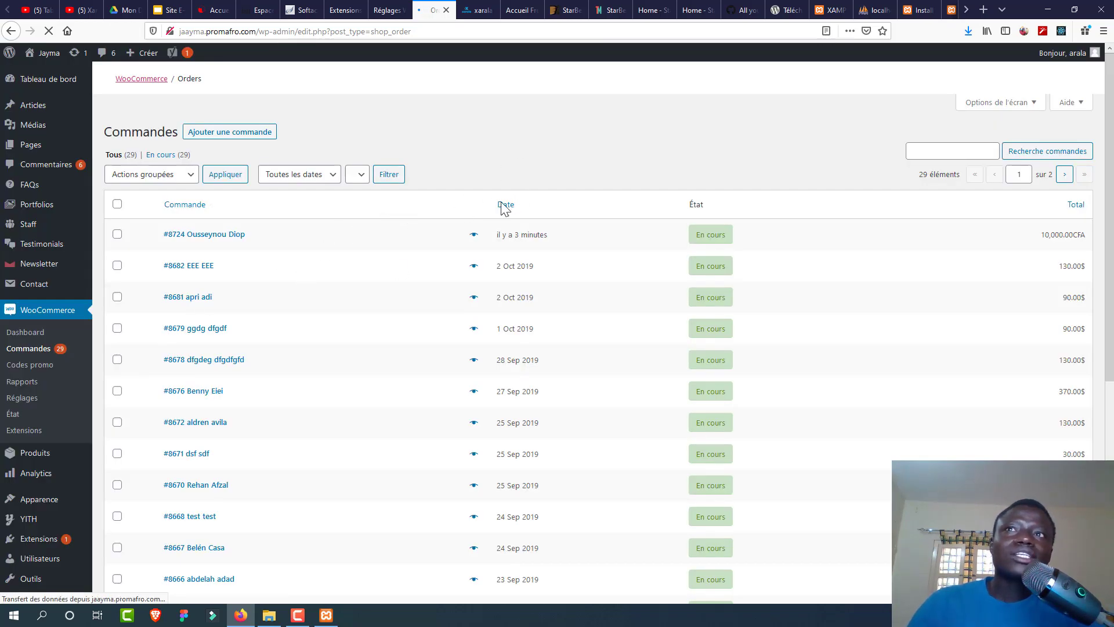
left_click(221, 235)
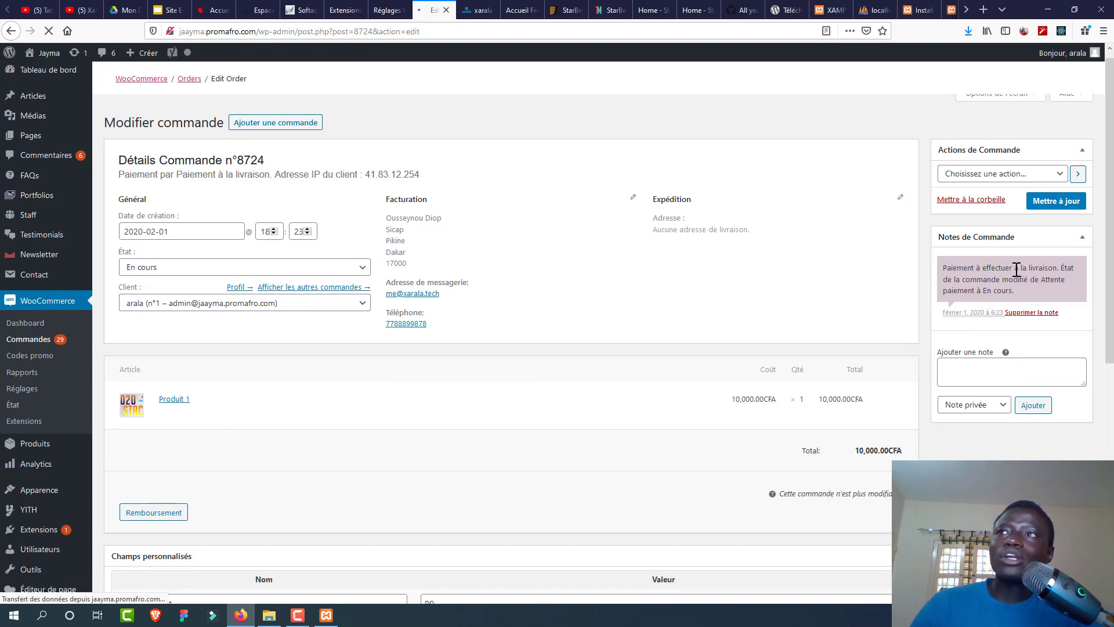
Step: Choose 'Envoyer à nouveau une notification' as the order action
left_click(980, 176)
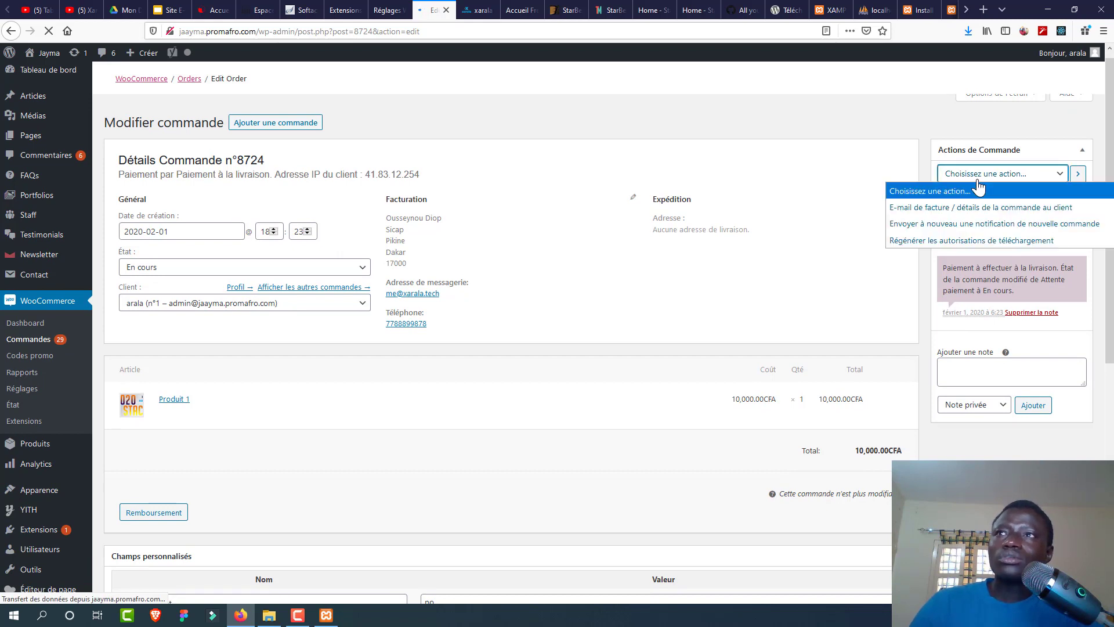
left_click(952, 225)
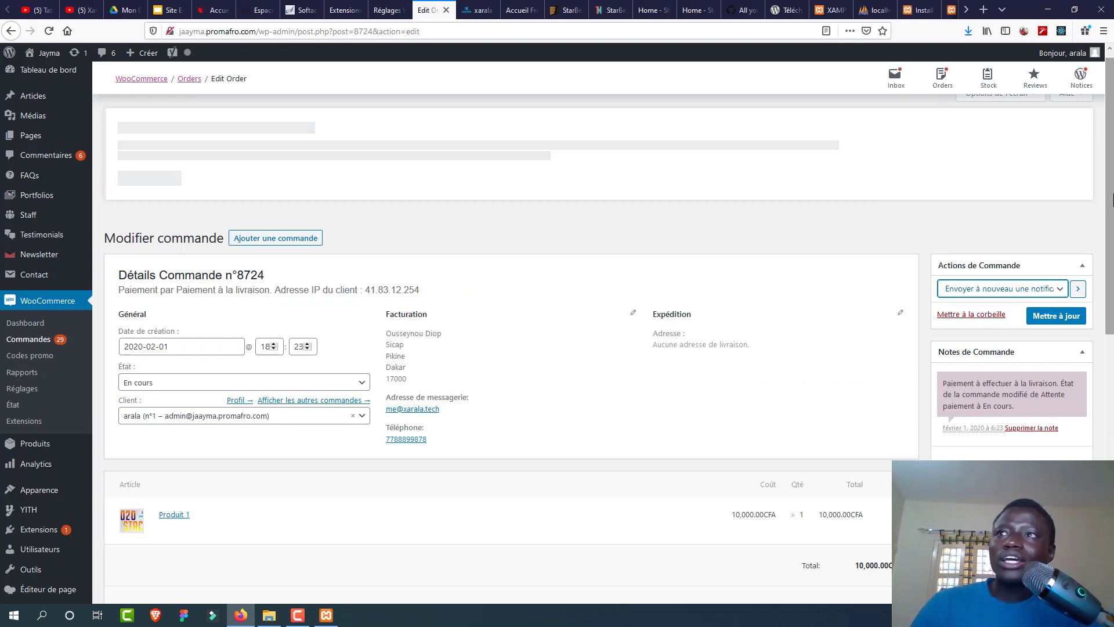
scroll(1062, 244, "down", 1)
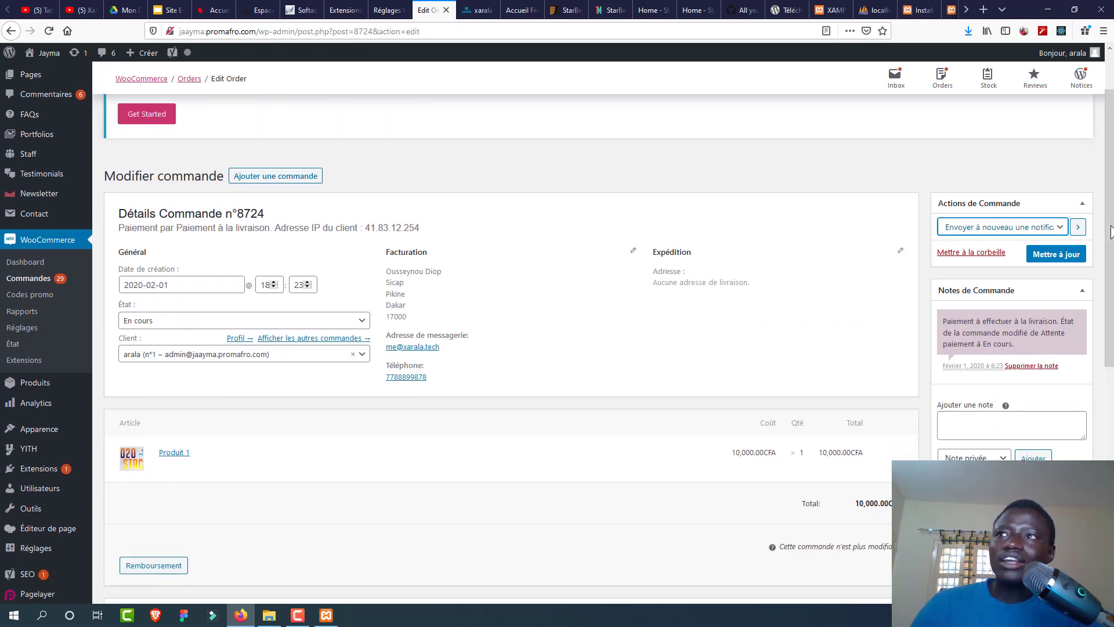
left_click(1082, 290)
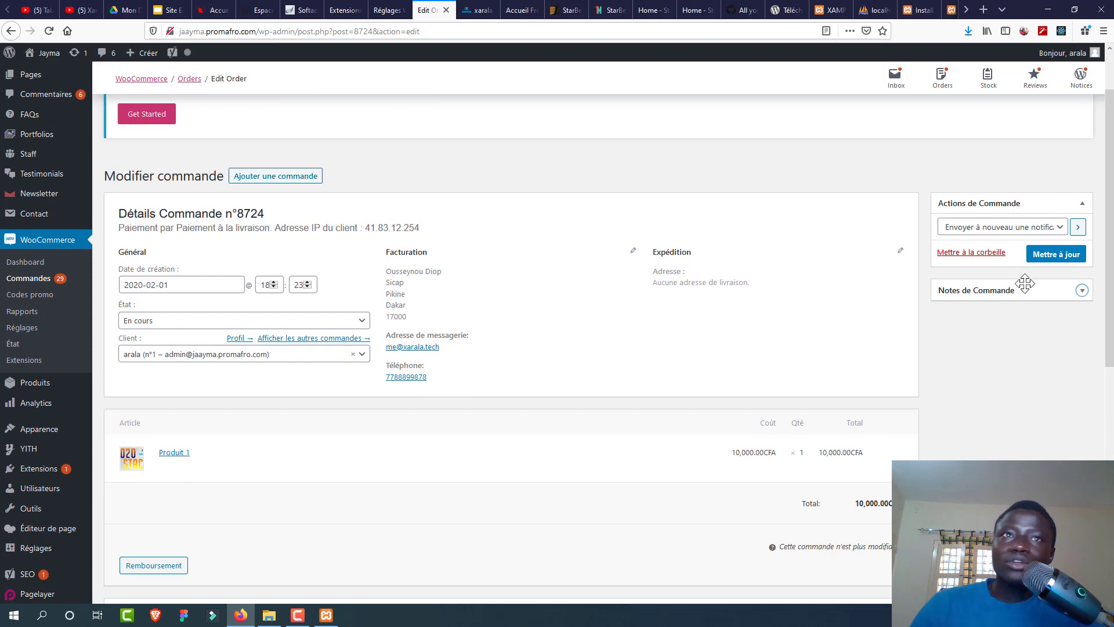
left_click_drag(1109, 315, 1082, 192)
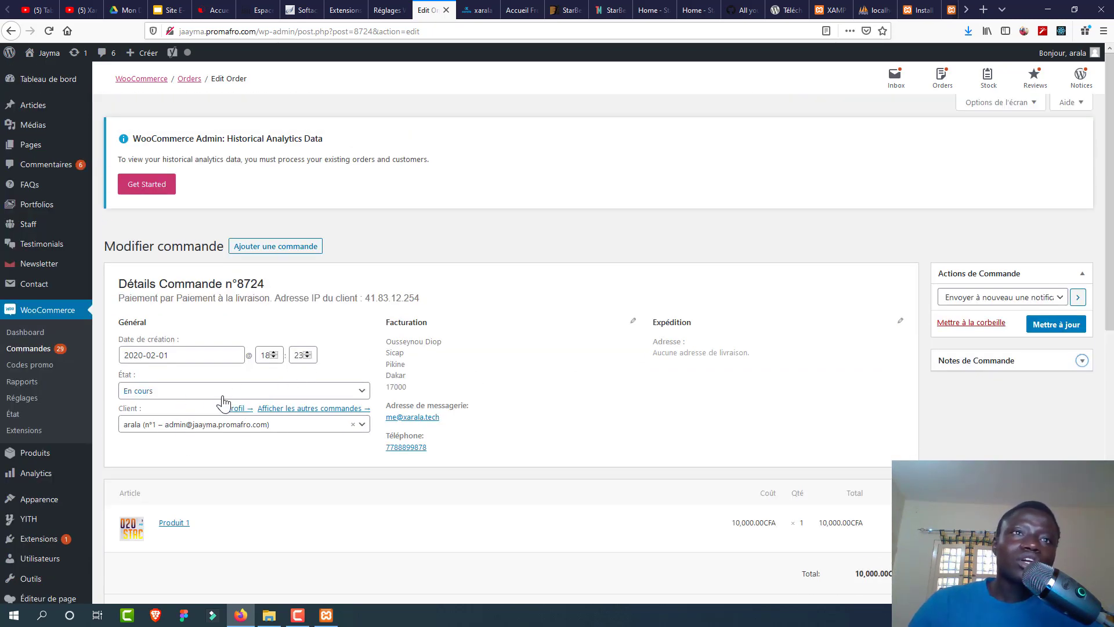
Step: Set order 8724's status to Terminée and save it with 'Mettre à jour'
left_click(206, 391)
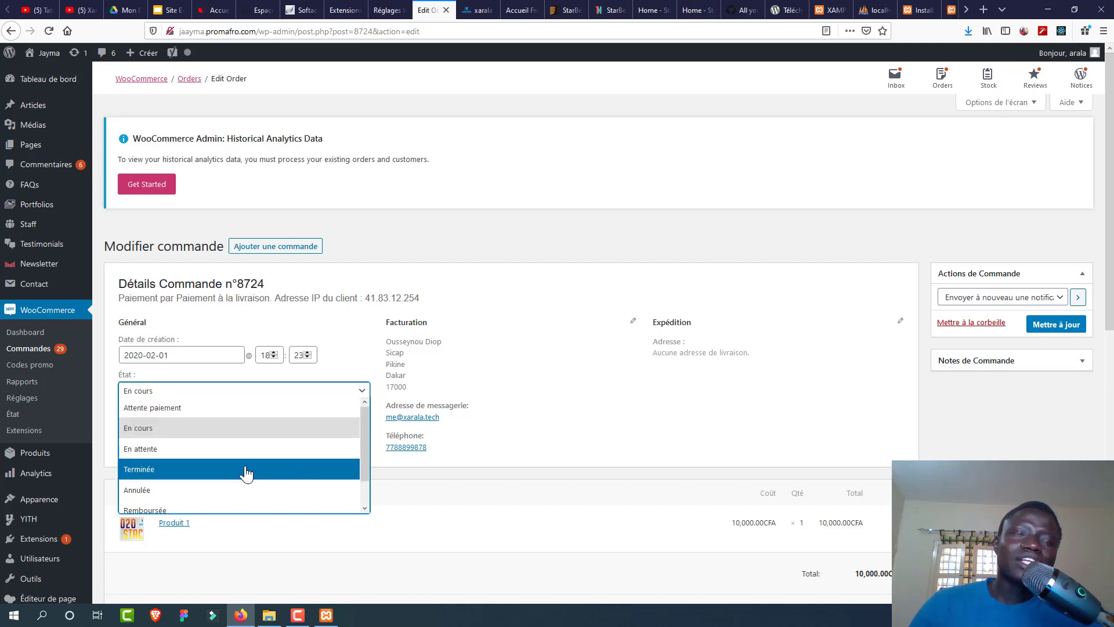
left_click(226, 470)
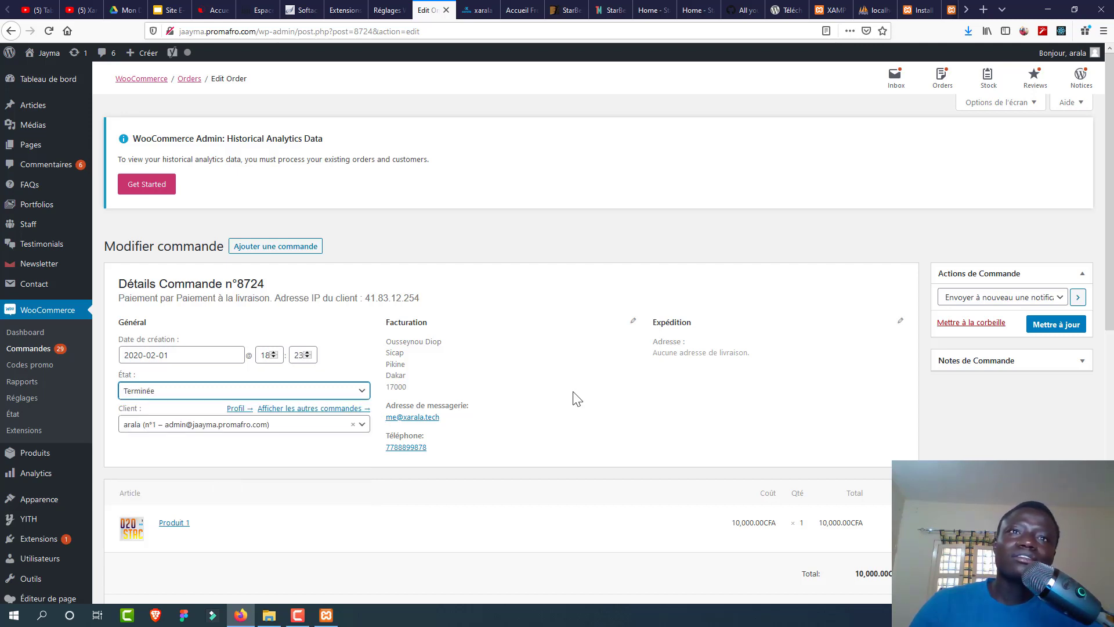
left_click(1056, 325)
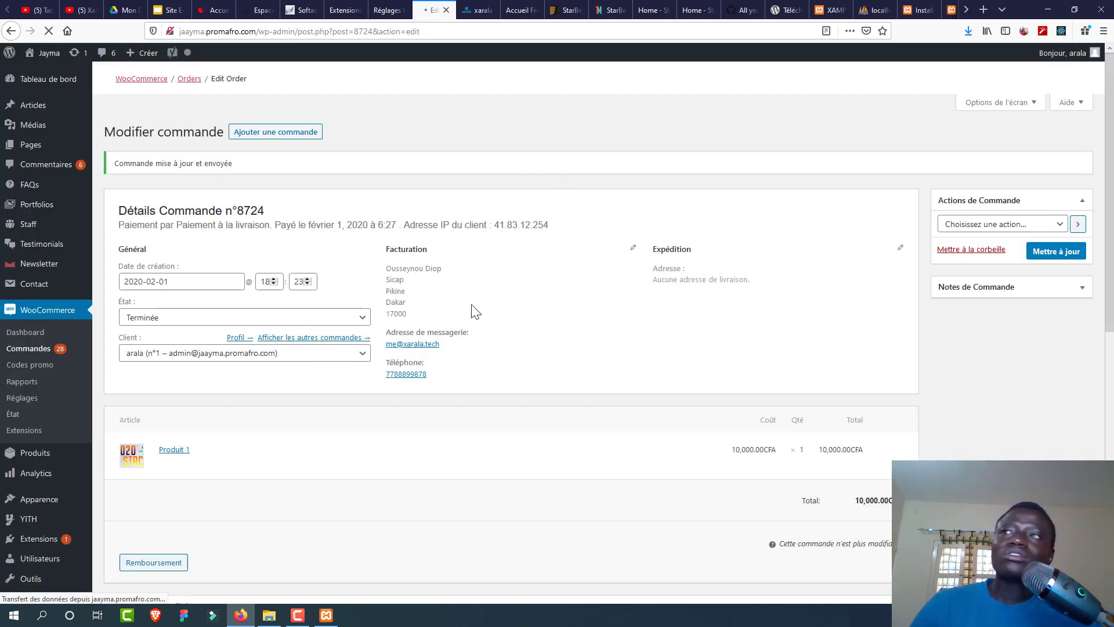
scroll(816, 451, "down", 3)
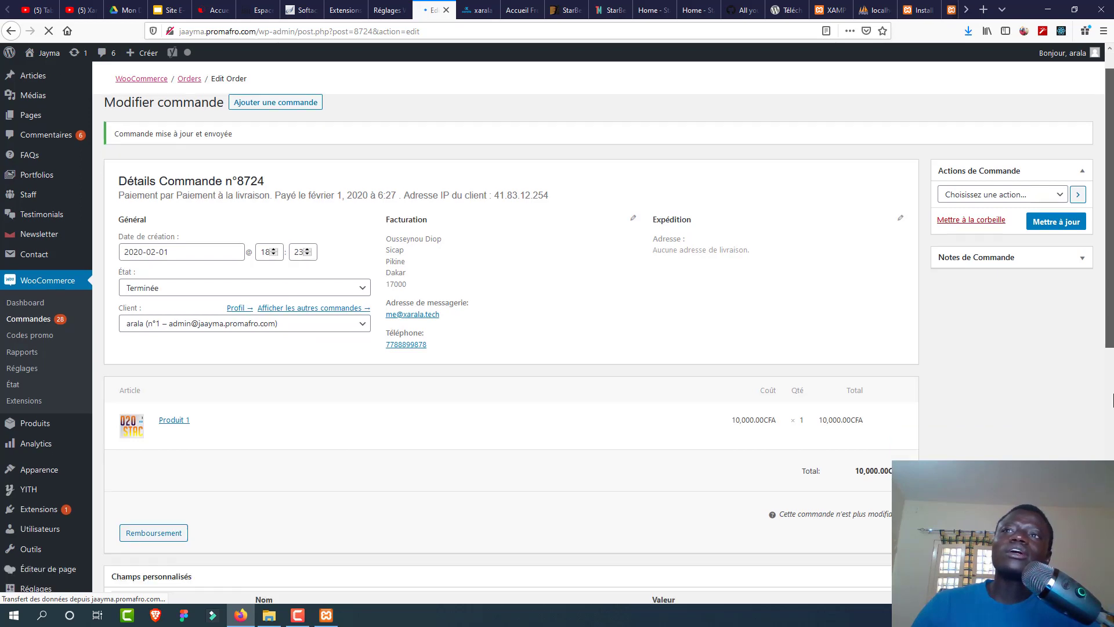
Step: Open the Produit 1 edit product page from the completed order's item line
left_click(177, 252)
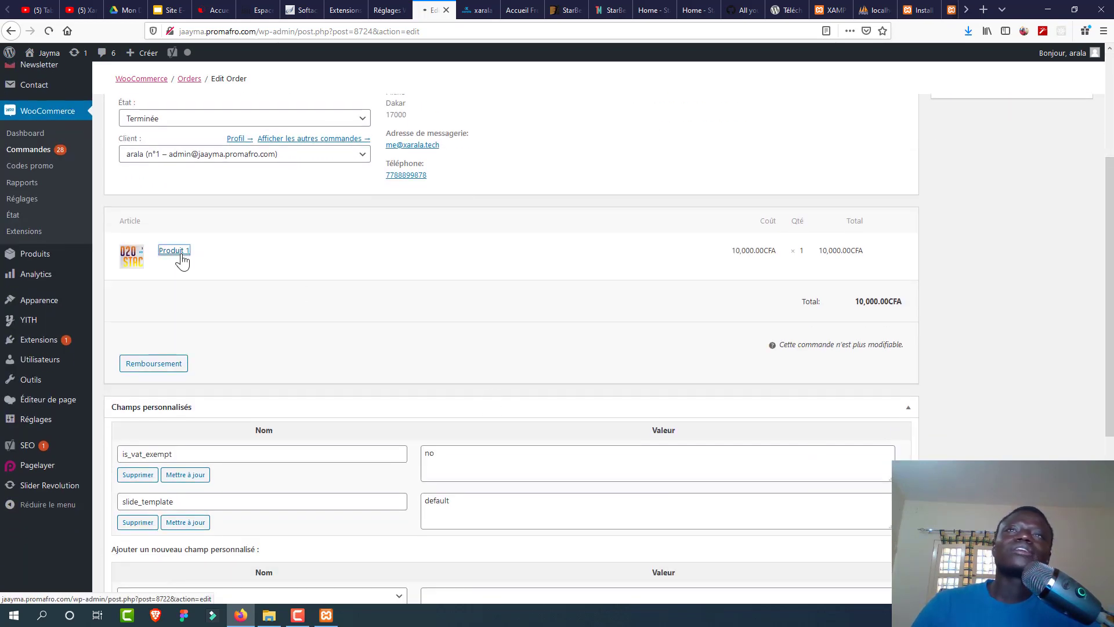
scroll(179, 256, "up", 2)
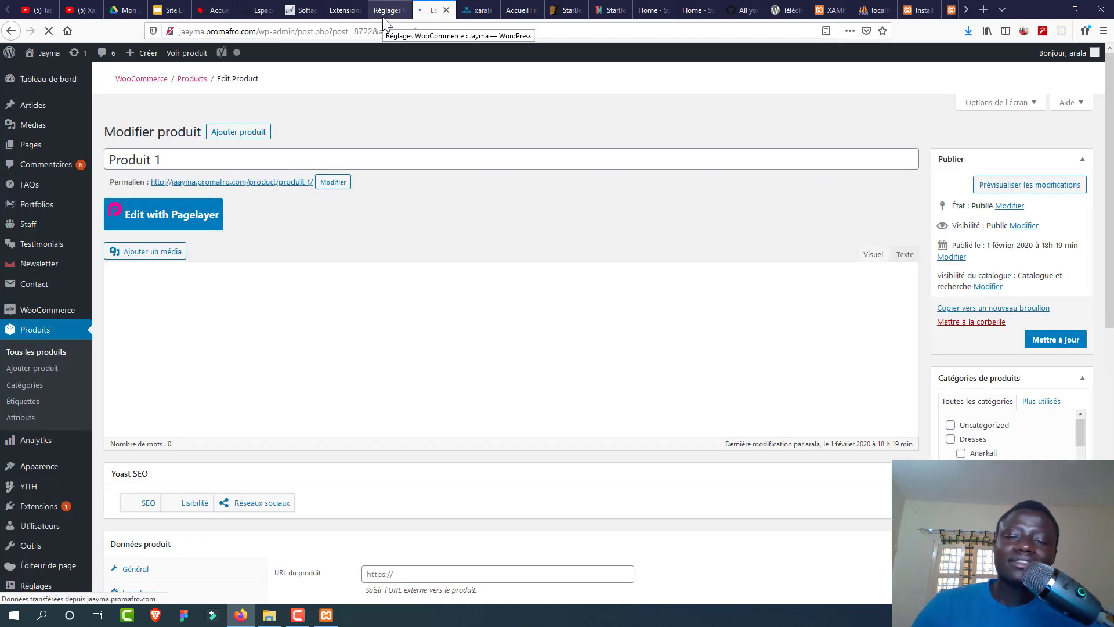
left_click(382, 17)
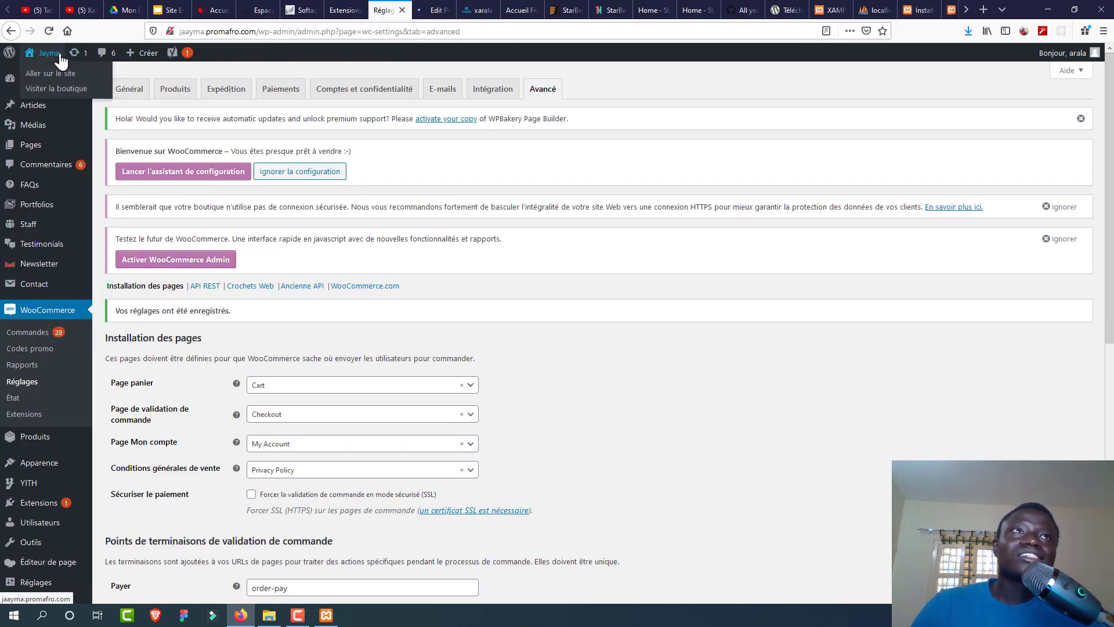
left_click(444, 8)
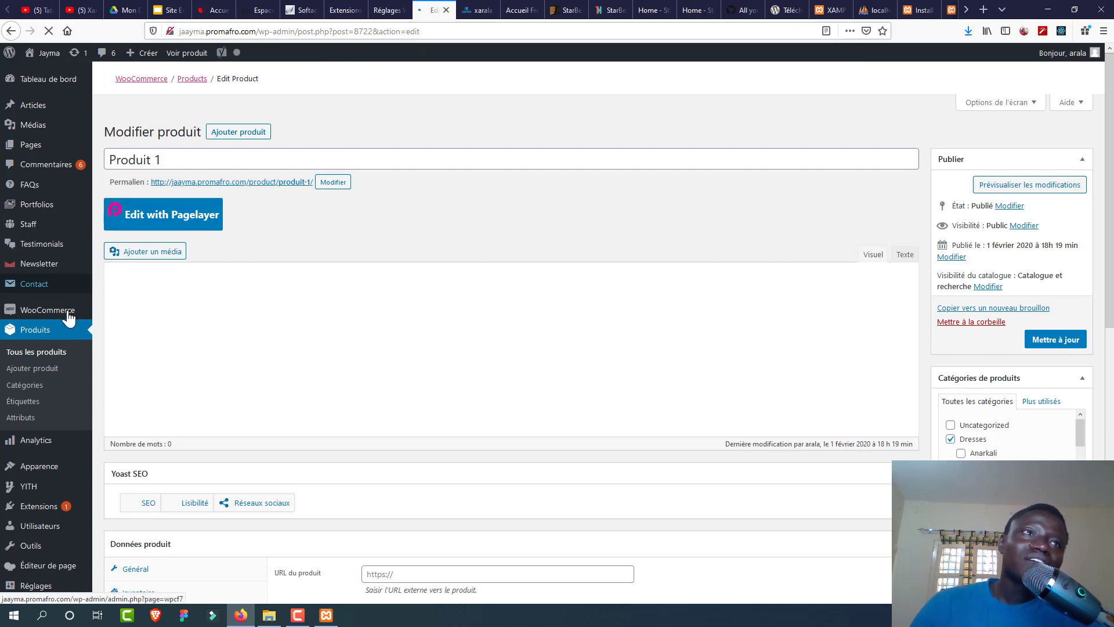
Step: On Produits > Catégories, enter 'Jaayma' as the new category's name
left_click(32, 389)
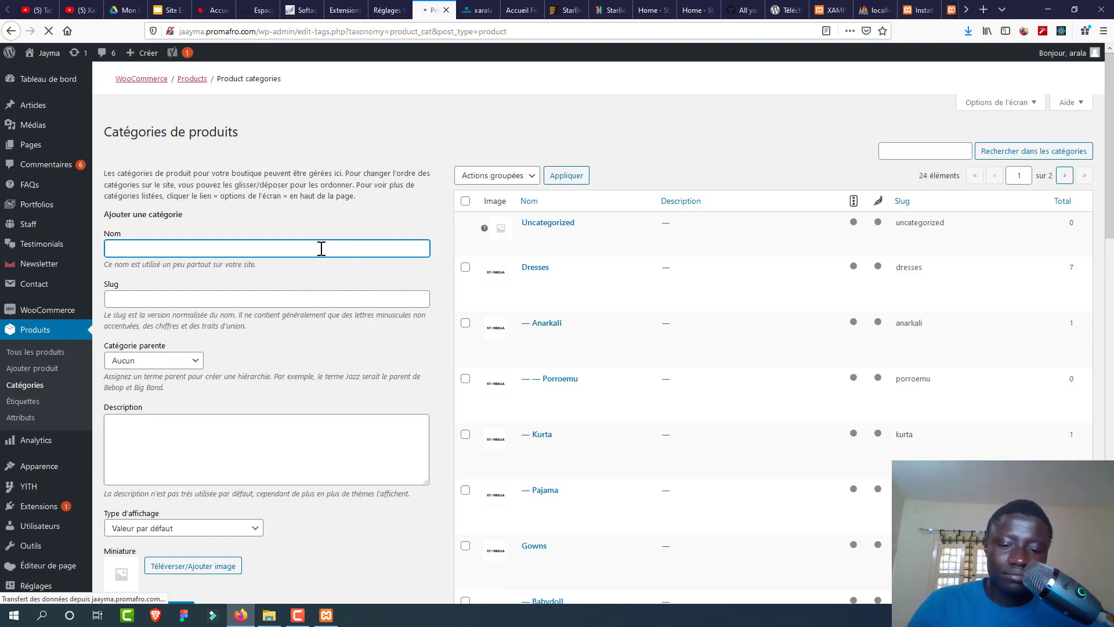
type("Ha")
key("BackSpace")
key("BackSpace")
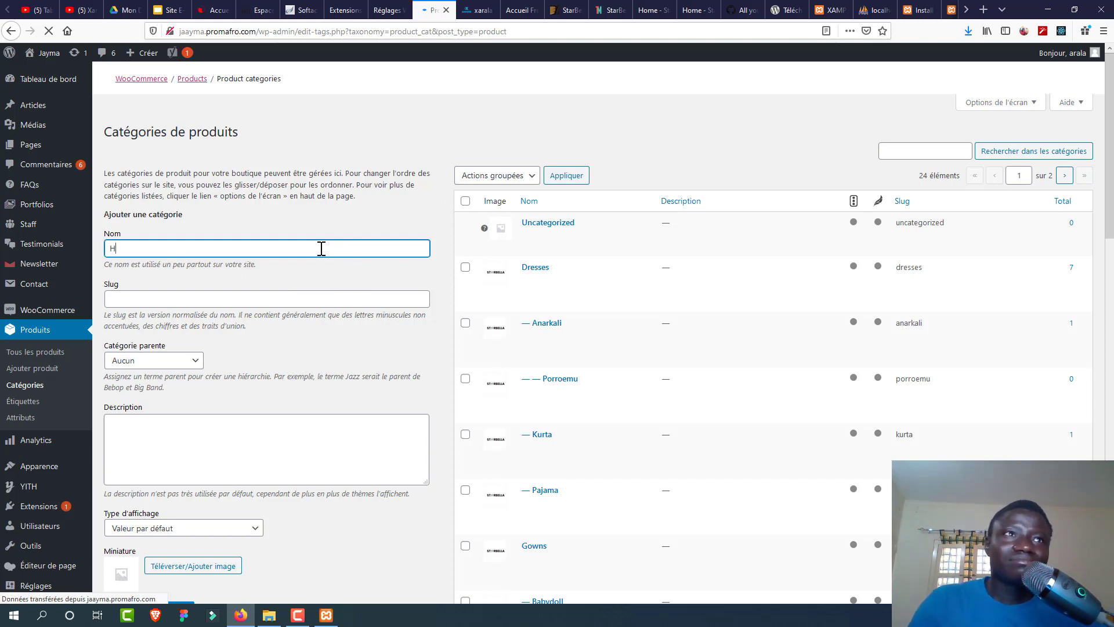
type("C")
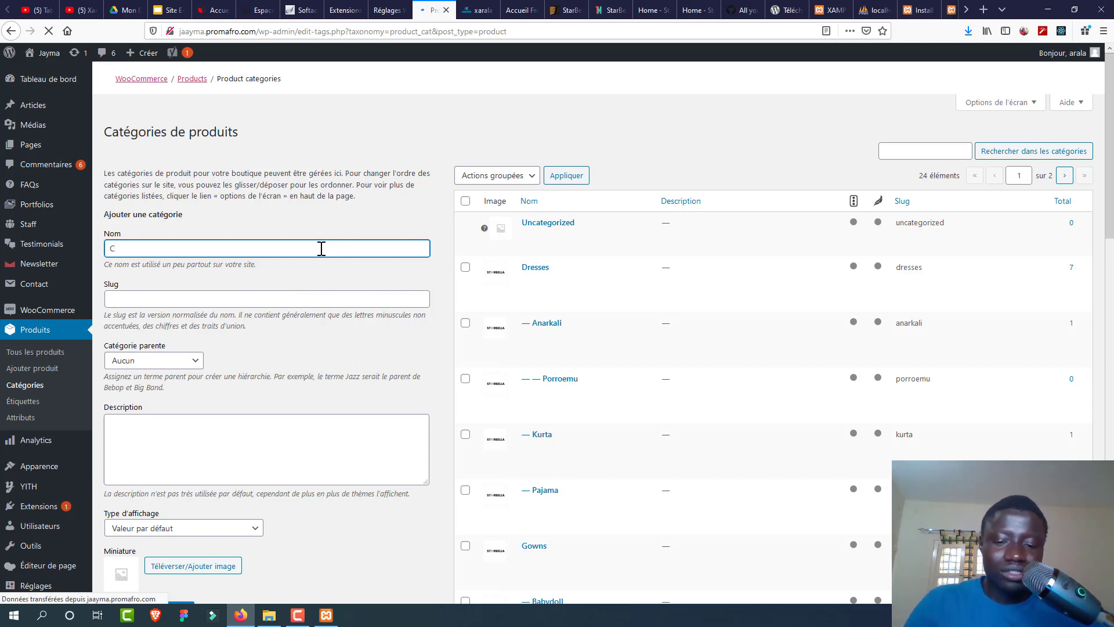
key("BackSpace")
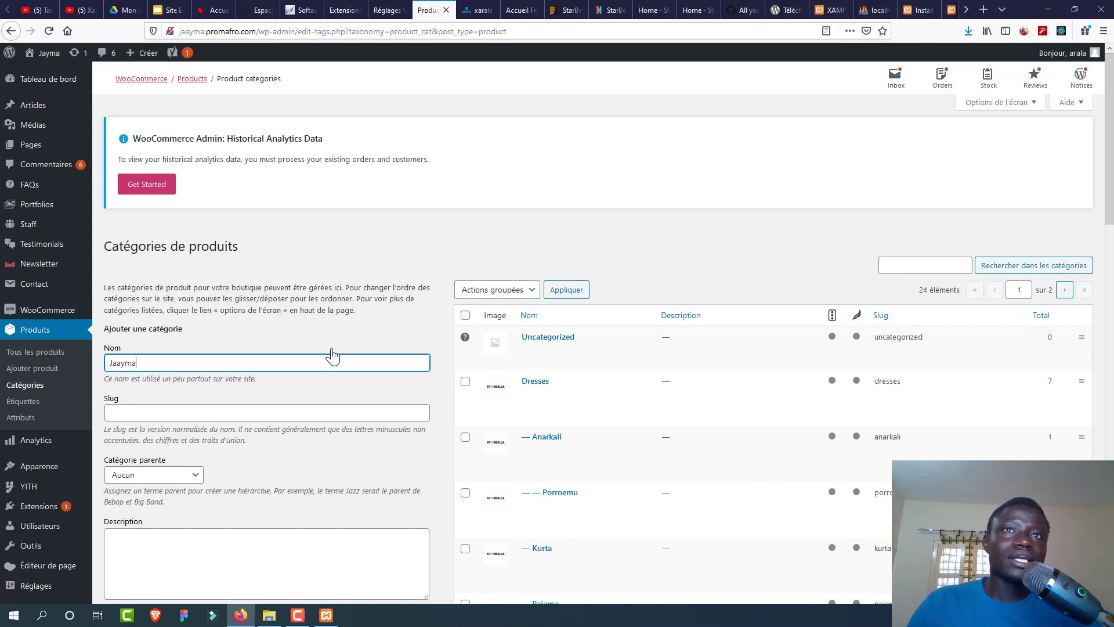
left_click(180, 413)
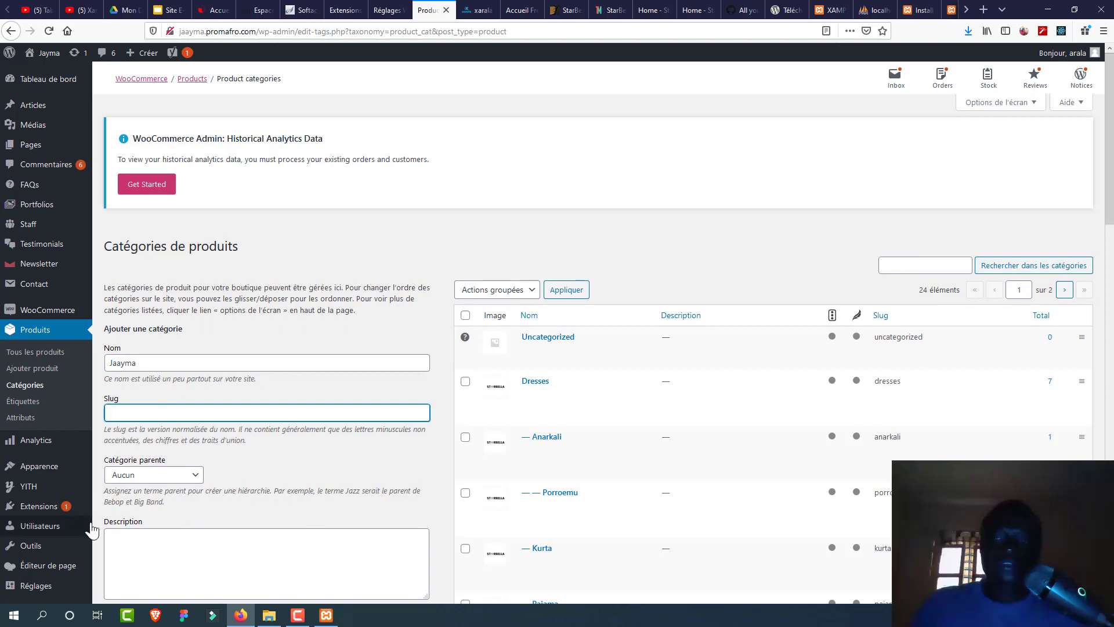
key("alt+Tab")
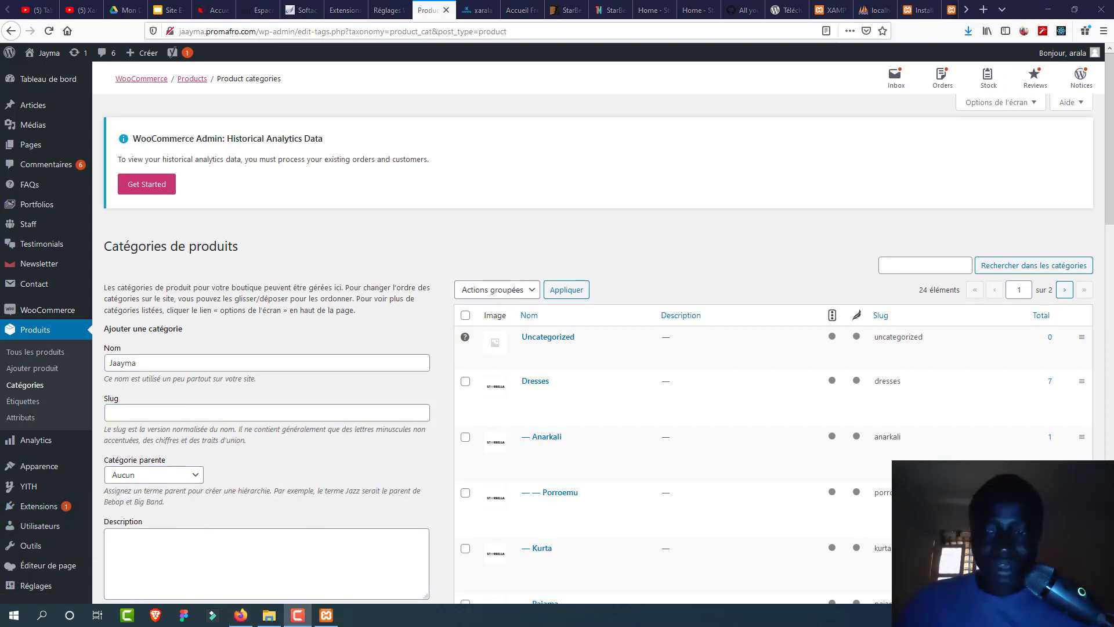